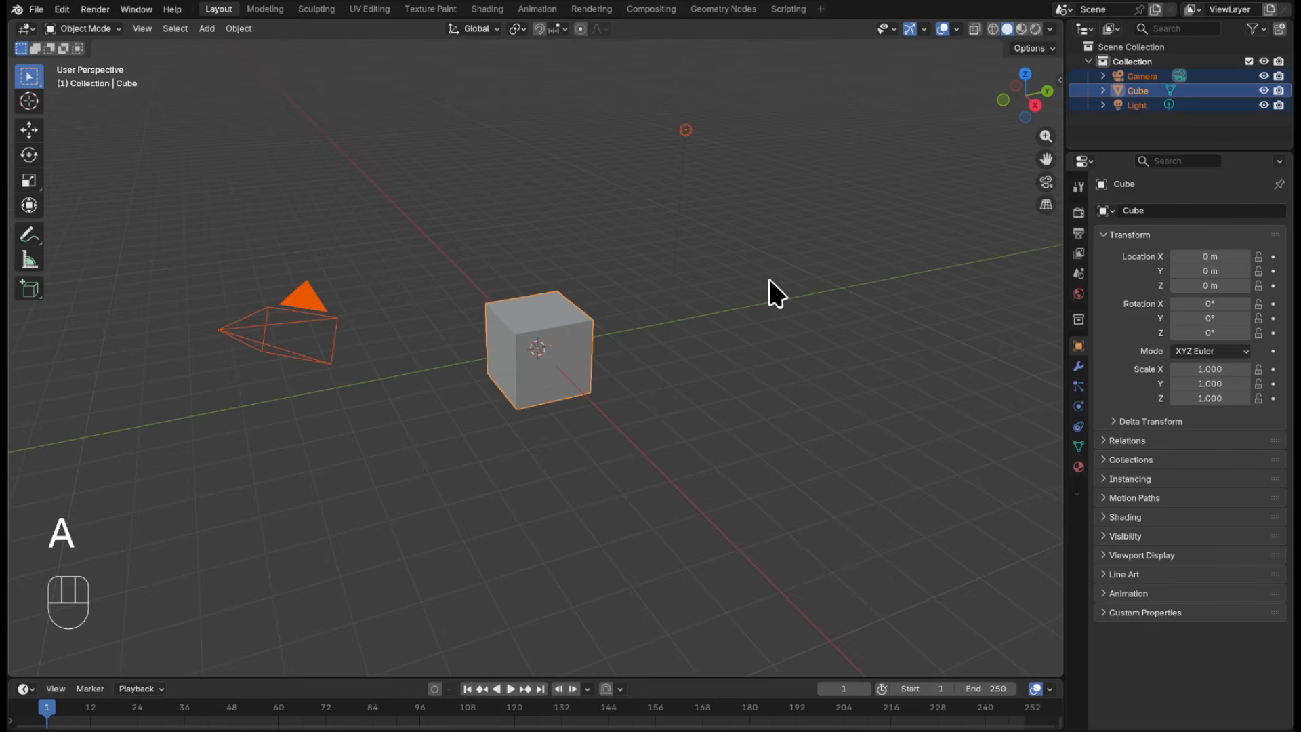
- Delete the default camera, cube and light, and add a circle mesh at the scene origin
key("x")
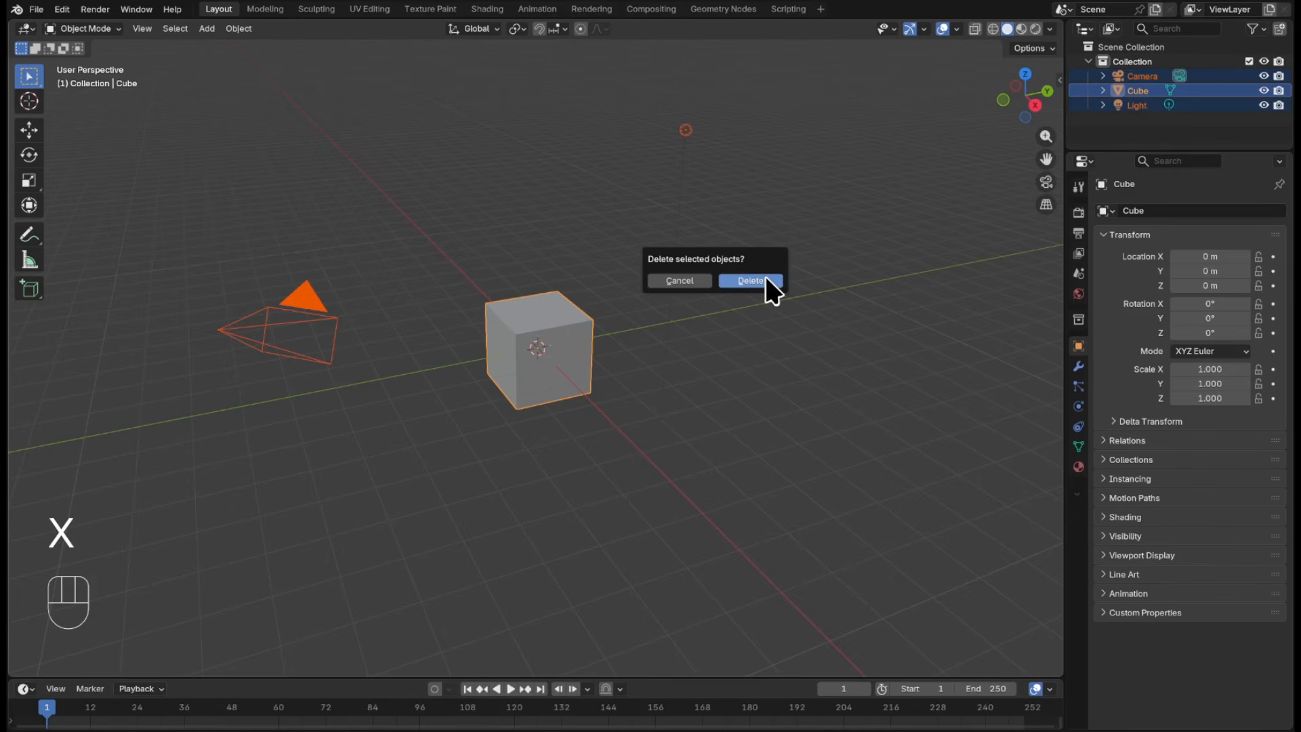
left_click(778, 282)
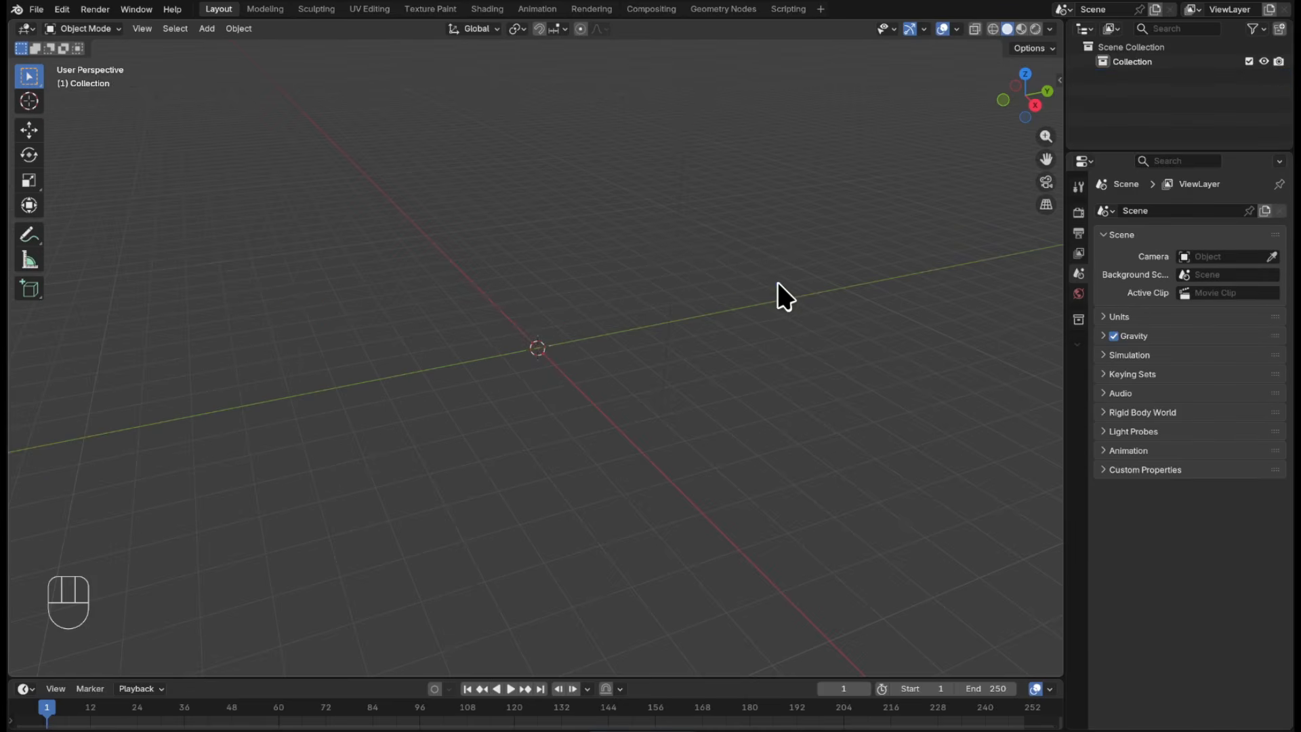
key("shift")
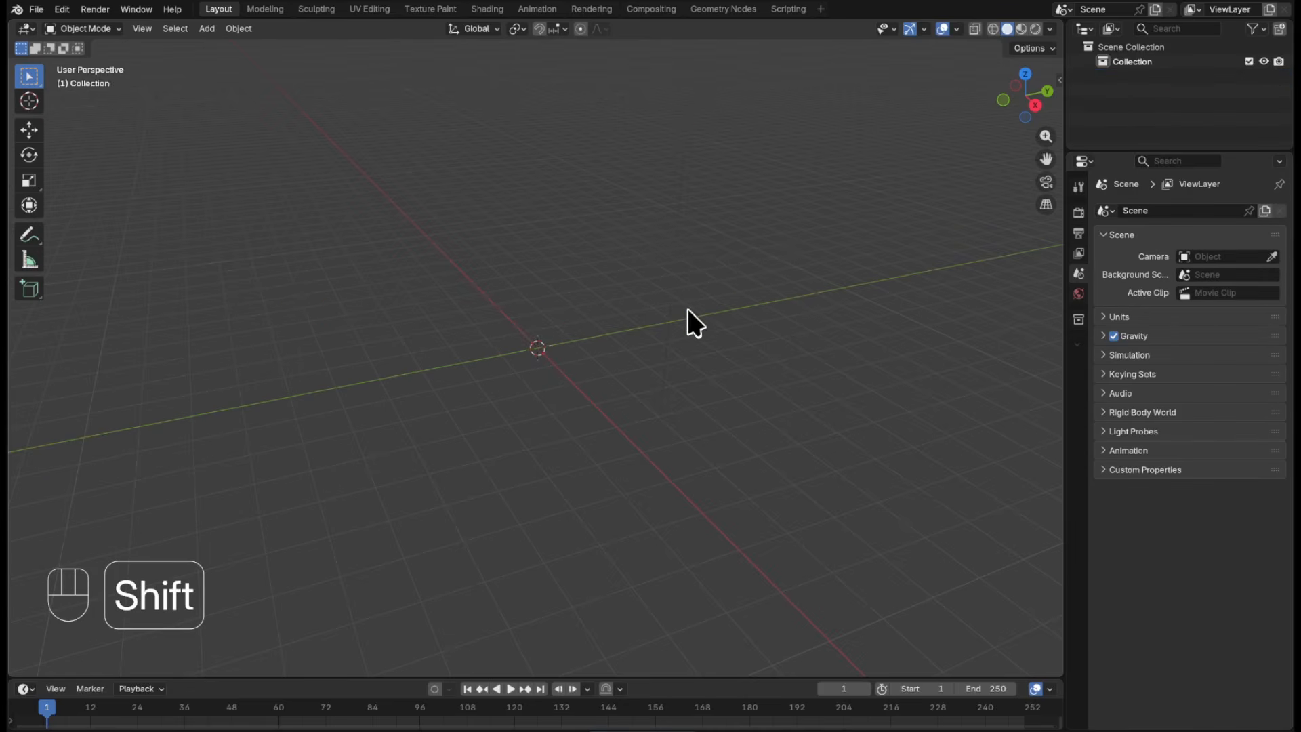
key("shift+a")
mouse_move(701, 331)
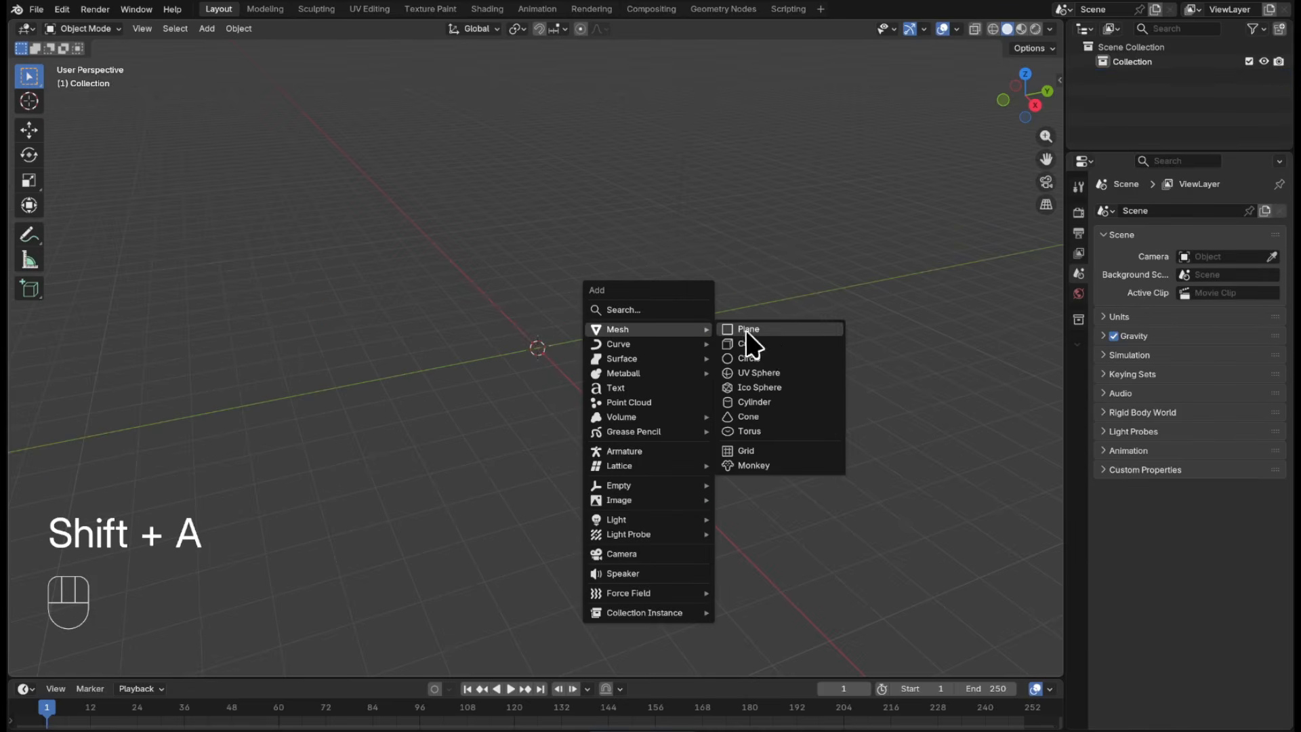
left_click(797, 359)
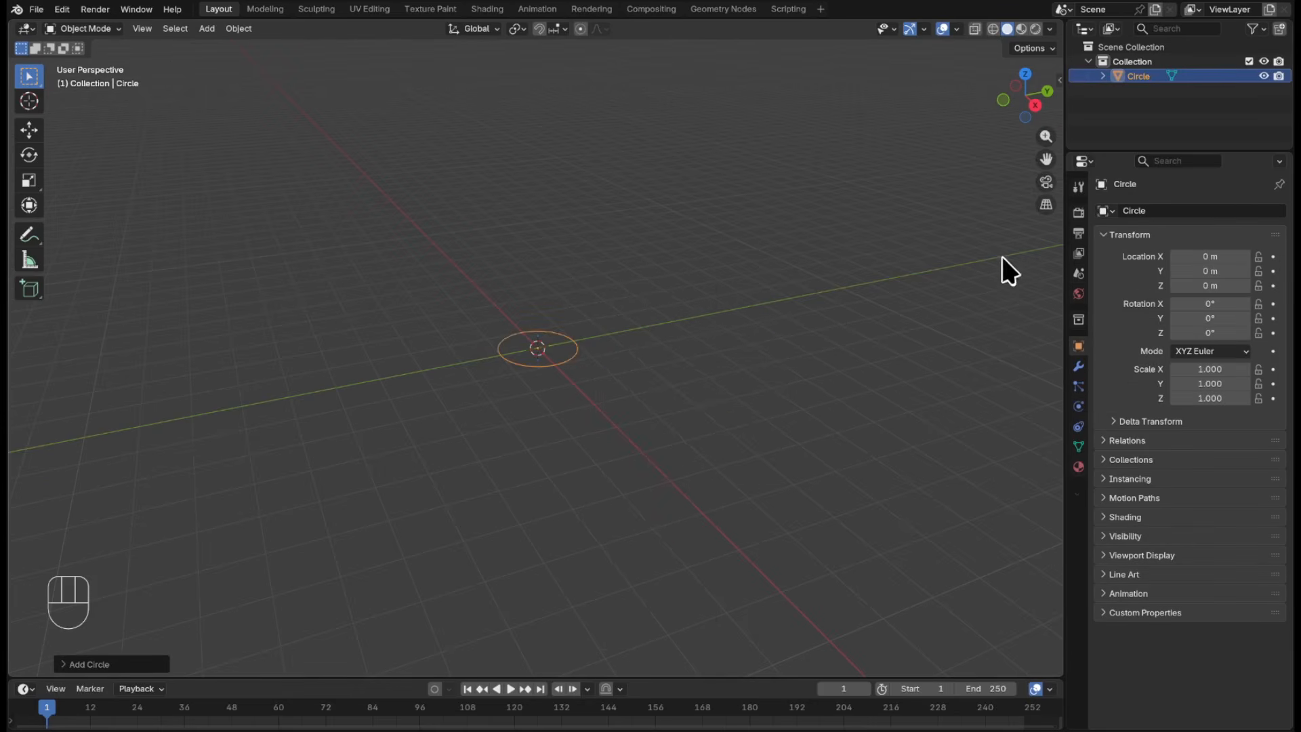
- Rename the circle object as Glass
left_click(1137, 77)
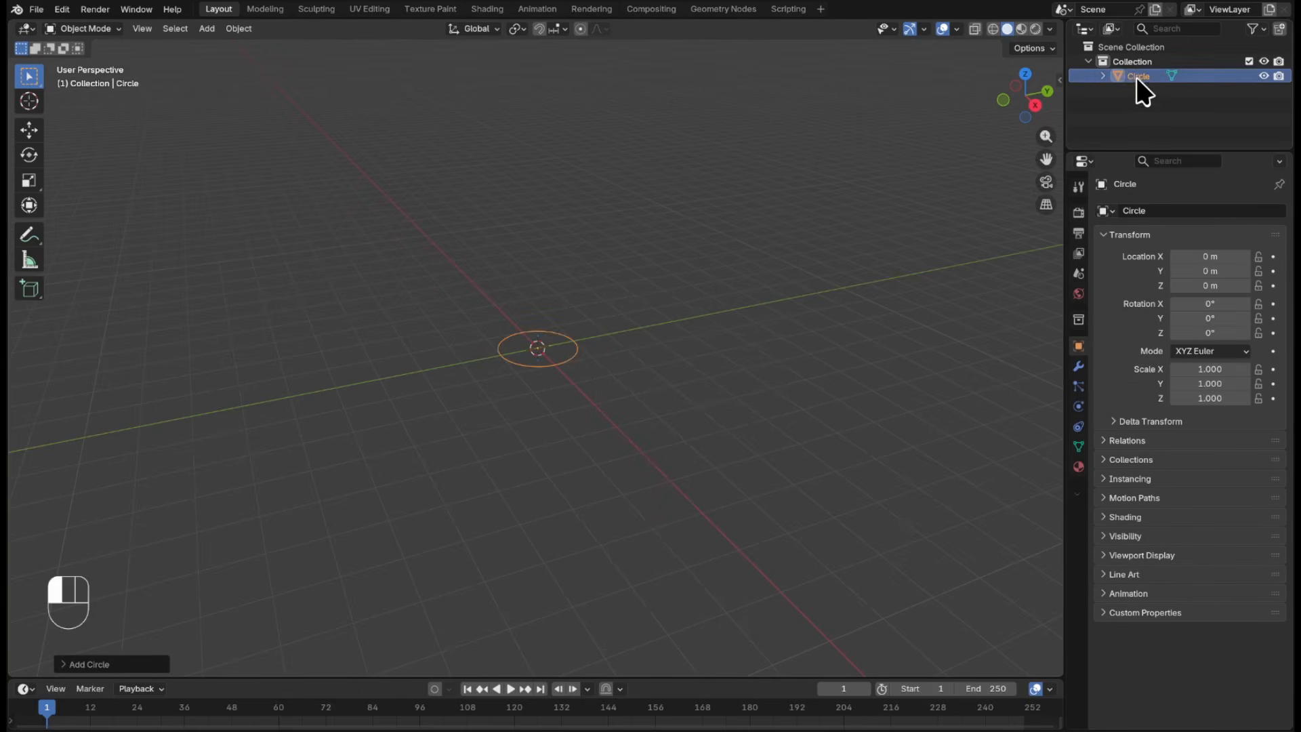
double_click(1138, 77)
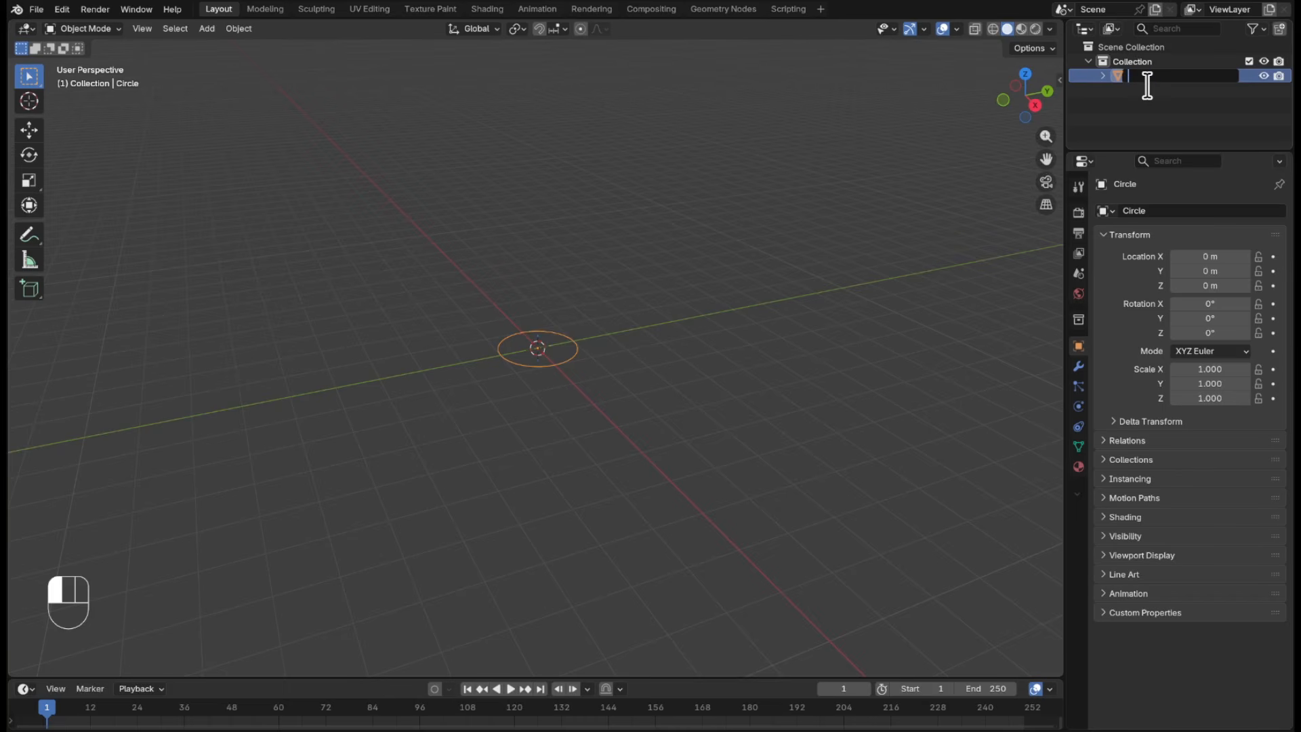
type("Glass")
left_click(1147, 86)
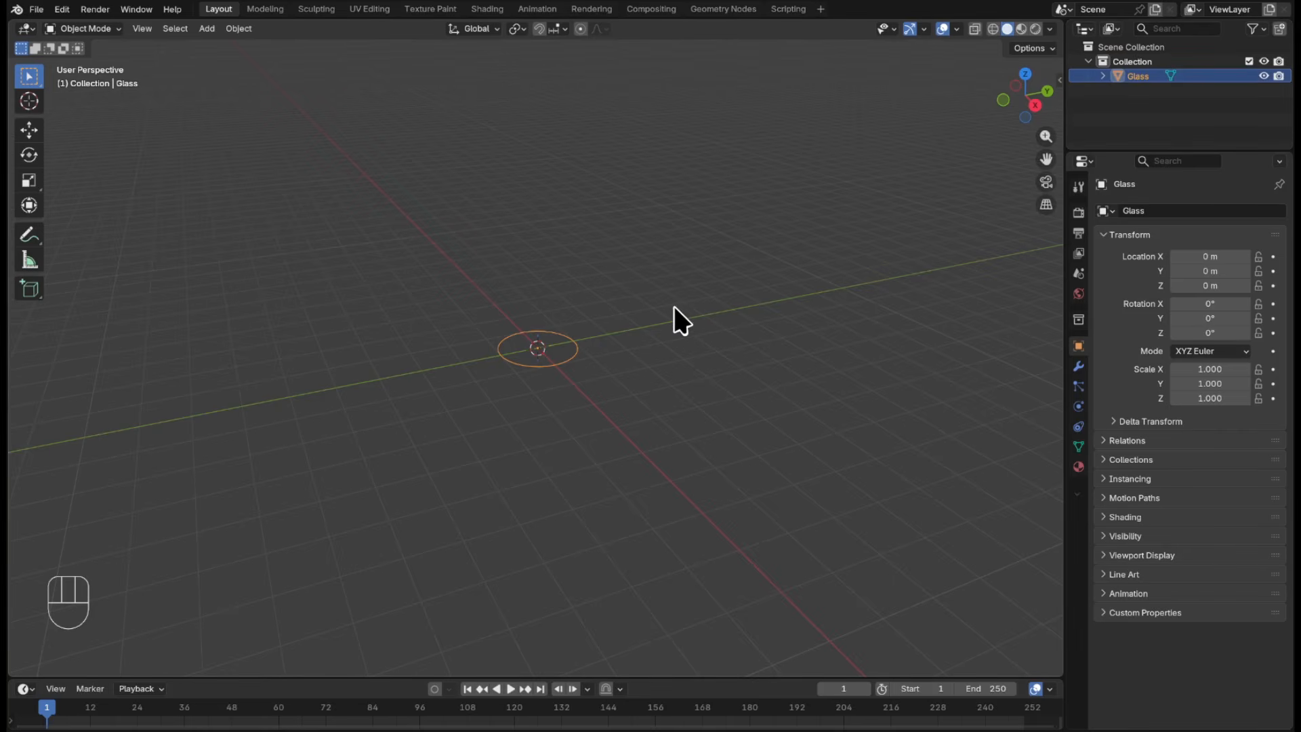
- Extrude the circle's vertices upward along Z and scale the upper ring outward to form a tapered glass wall
key("Tab")
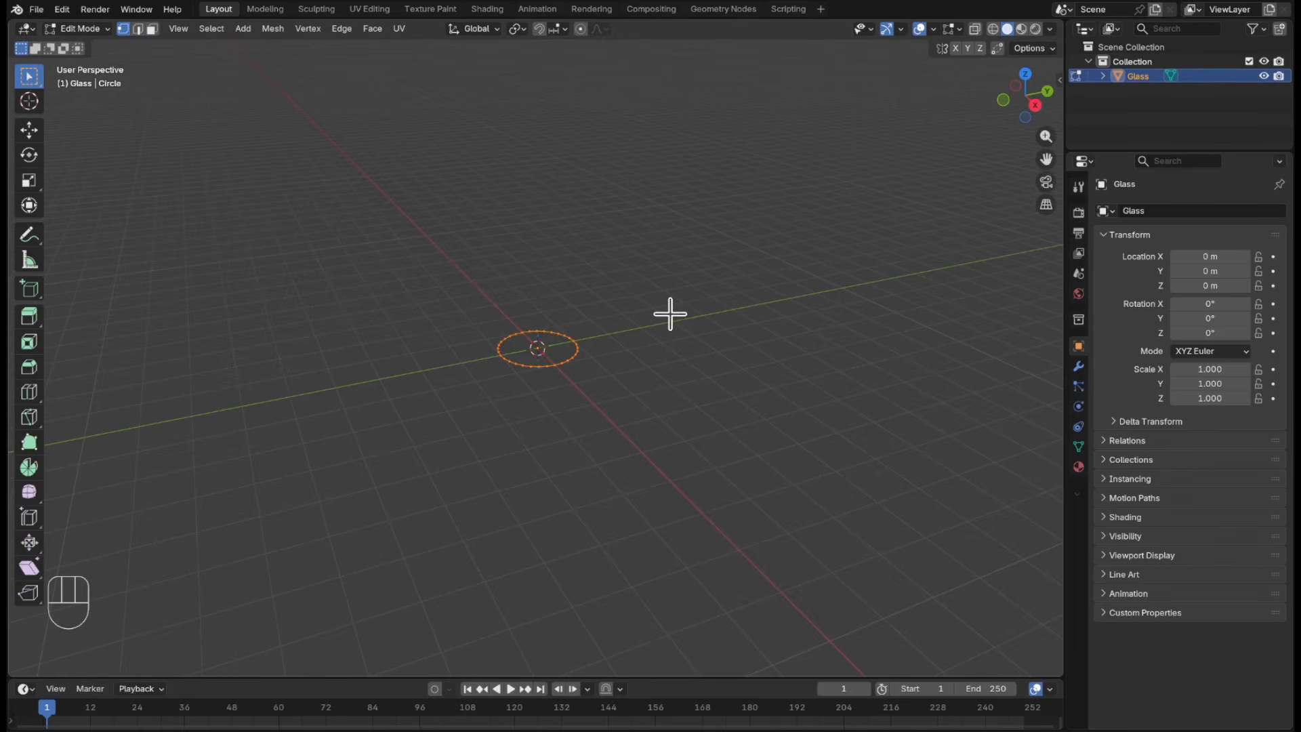
key("e")
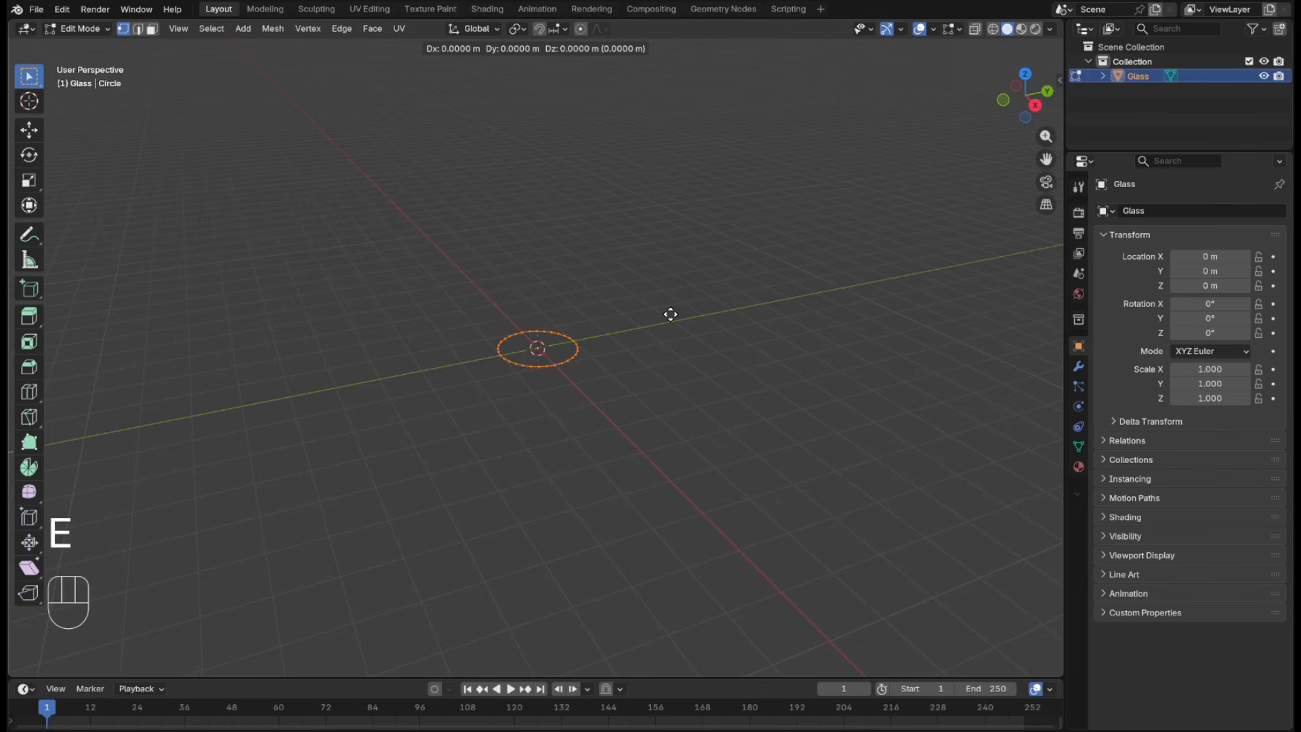
key("z")
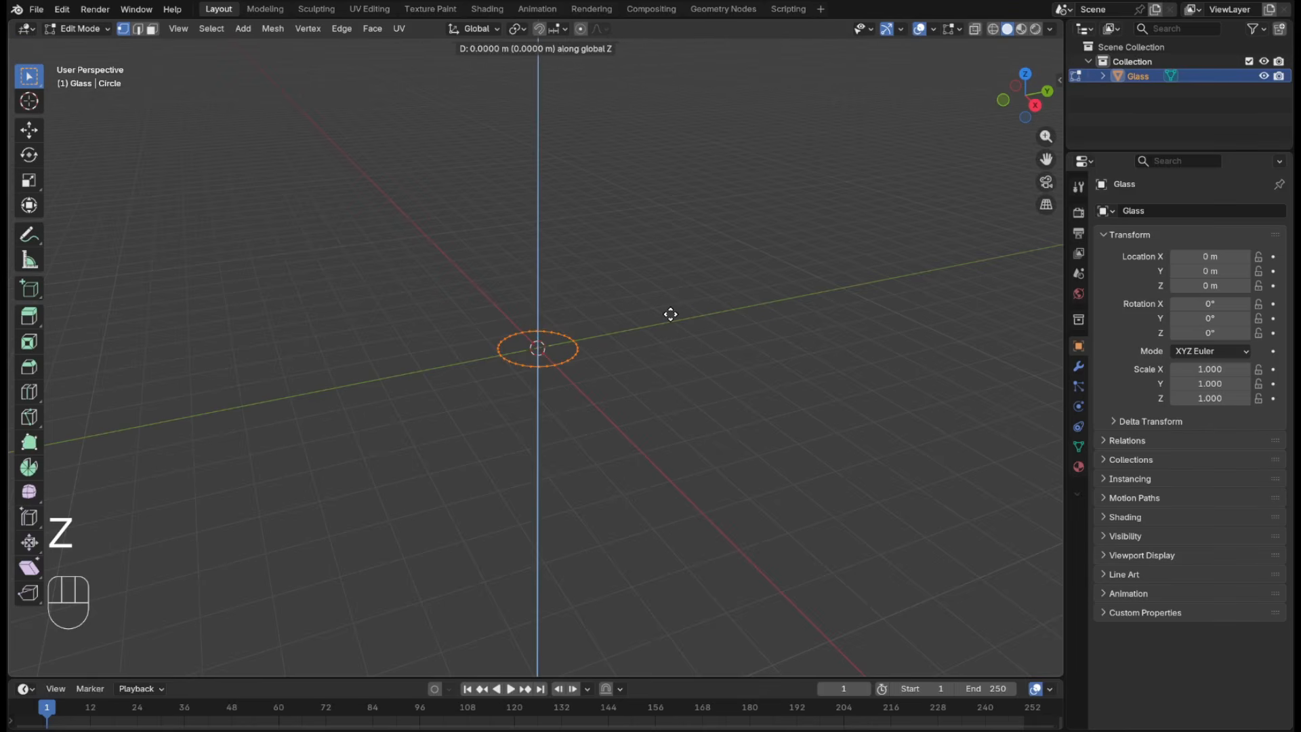
left_click(667, 202)
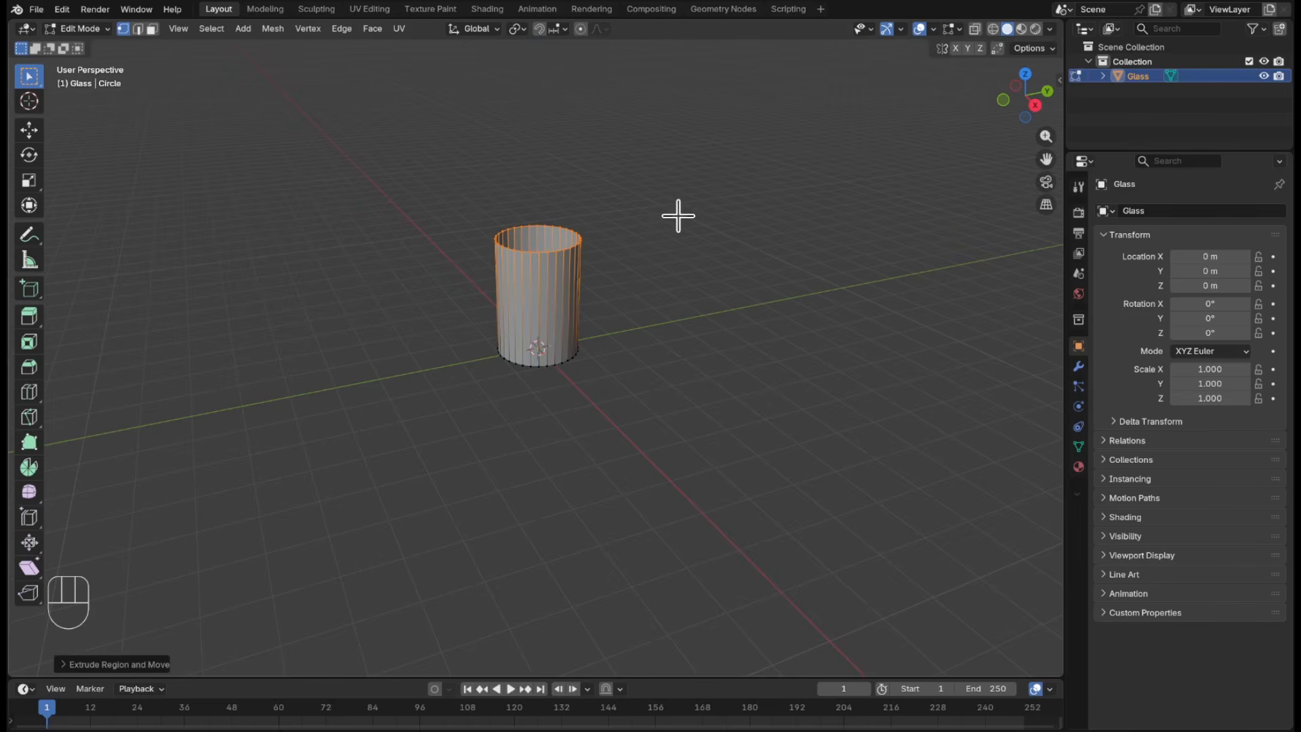
key("s")
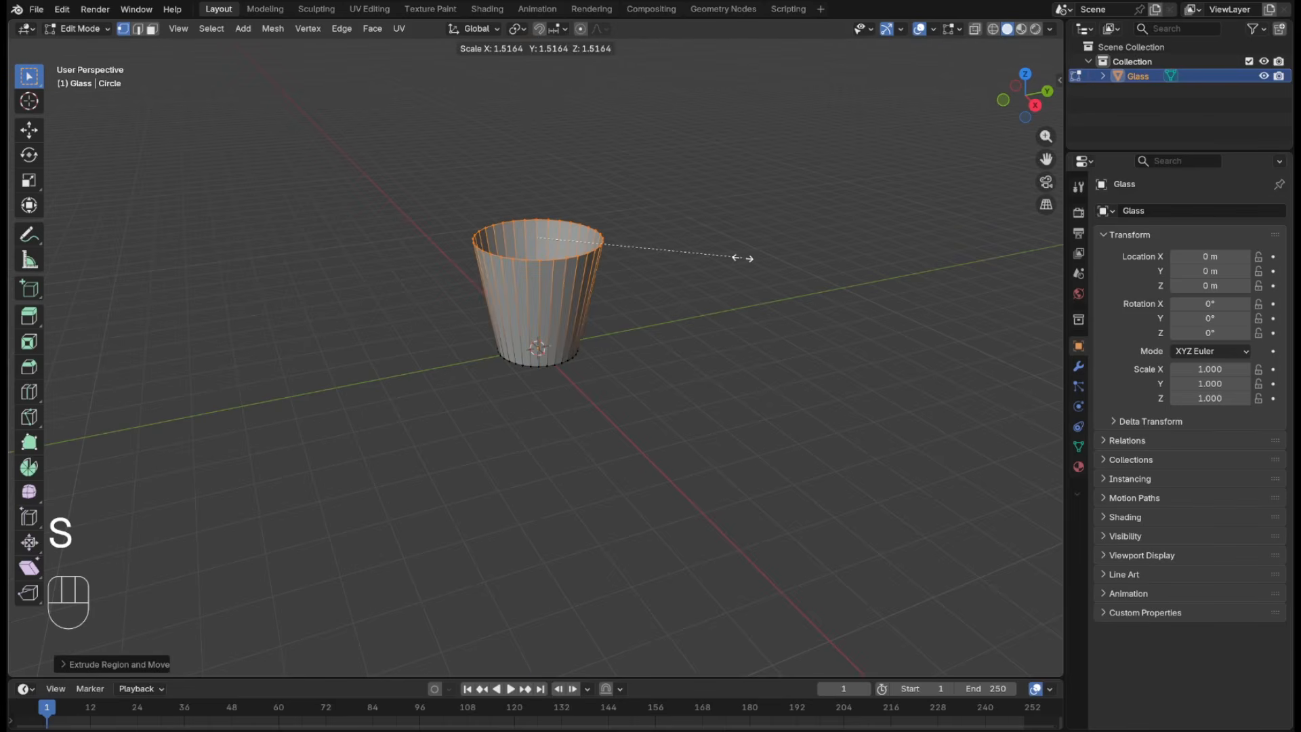
left_click(761, 263)
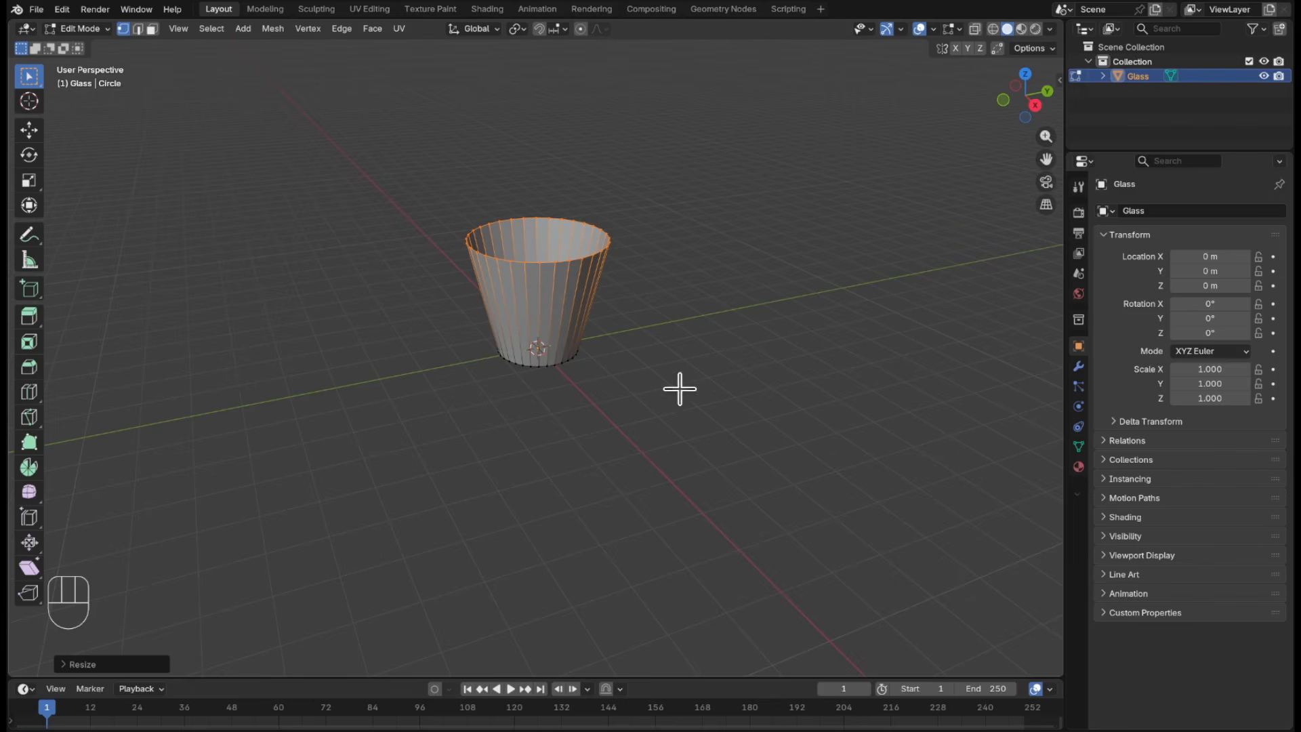
- Add two horizontal loop cuts around the glass wall, one slid close to the rim and one close to the base
scroll(655, 364, "up", 5)
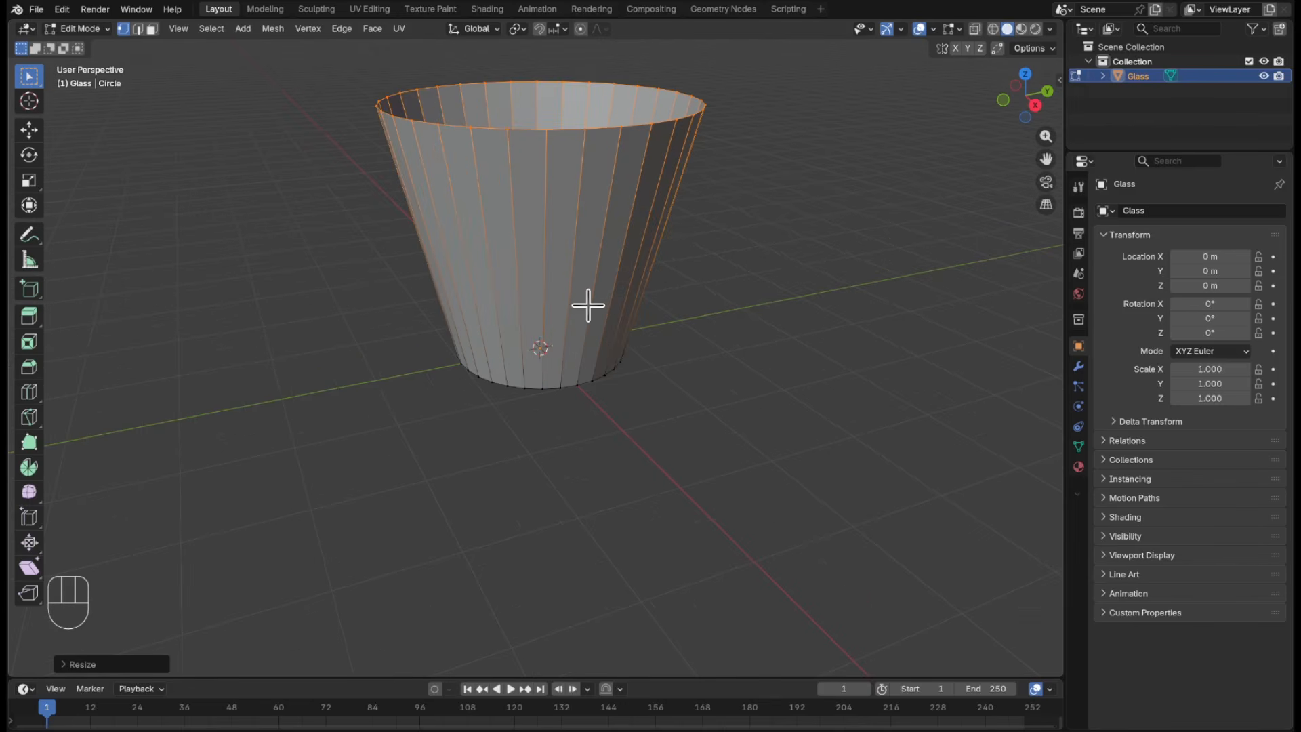
key("ctrl+r")
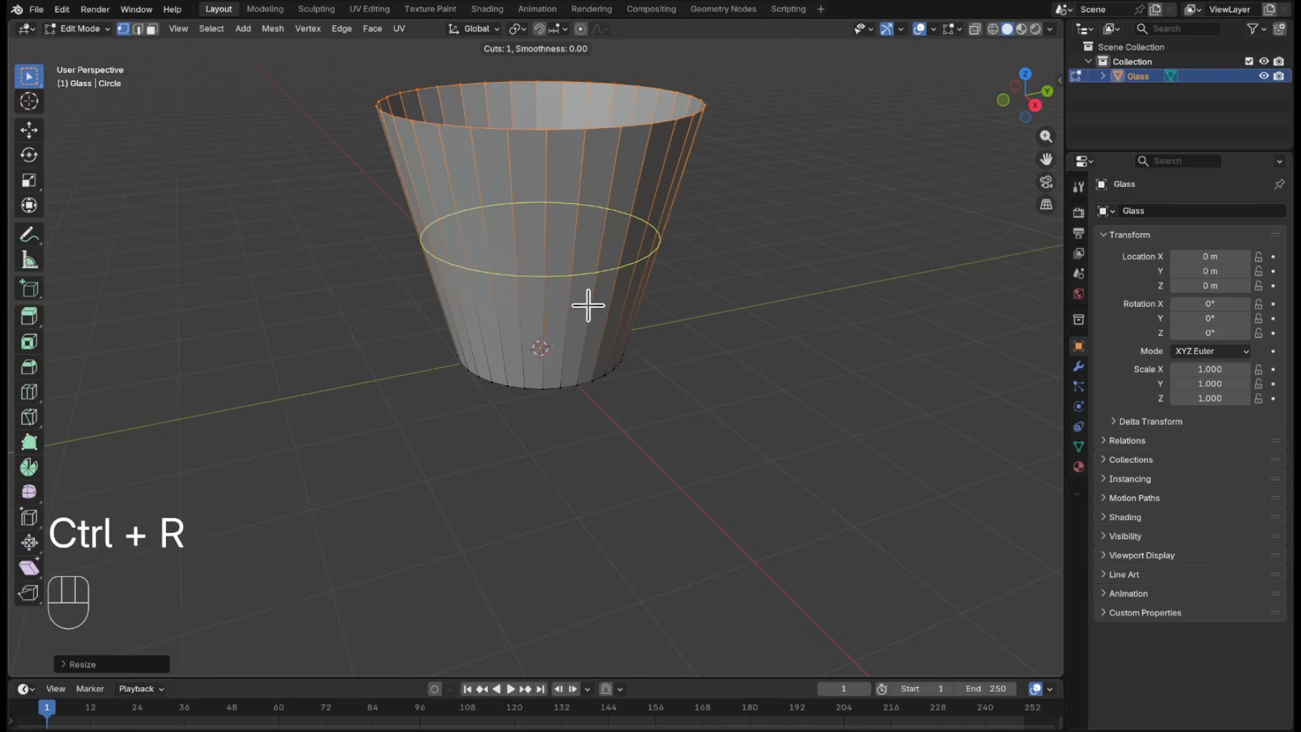
left_click(588, 305)
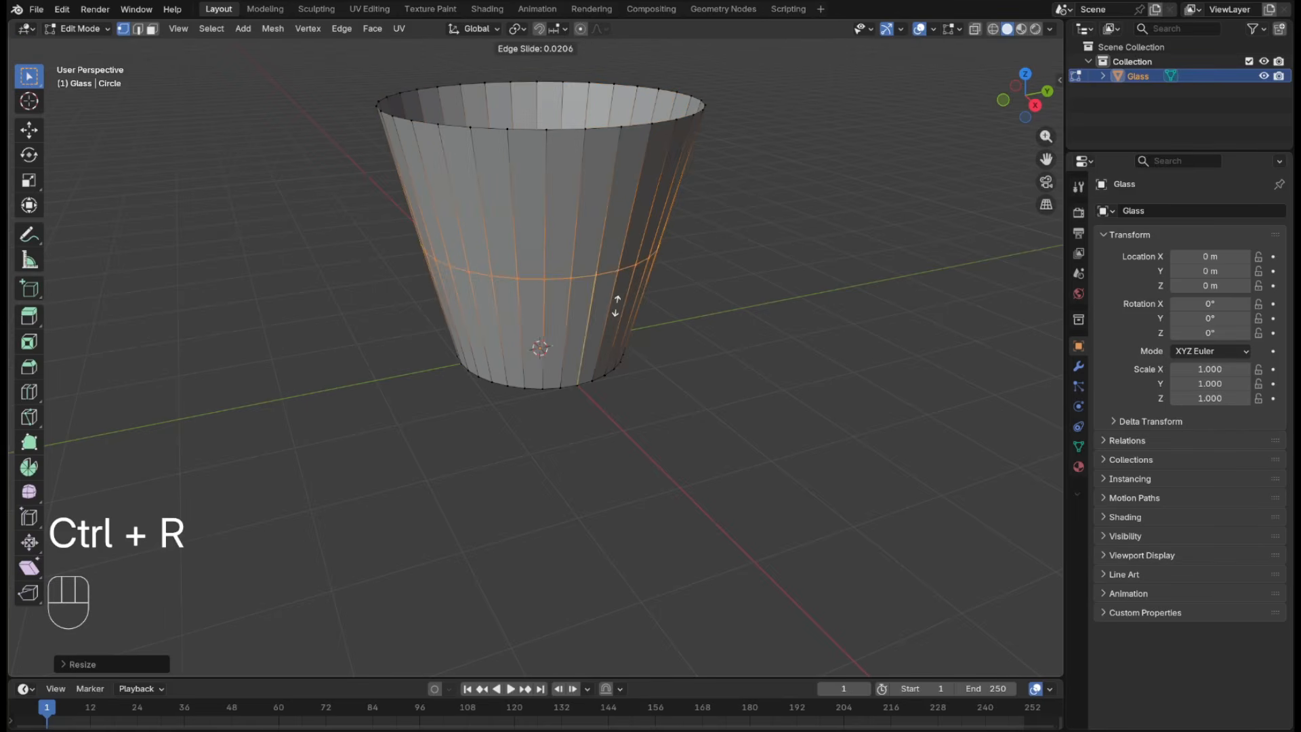
left_click(646, 220)
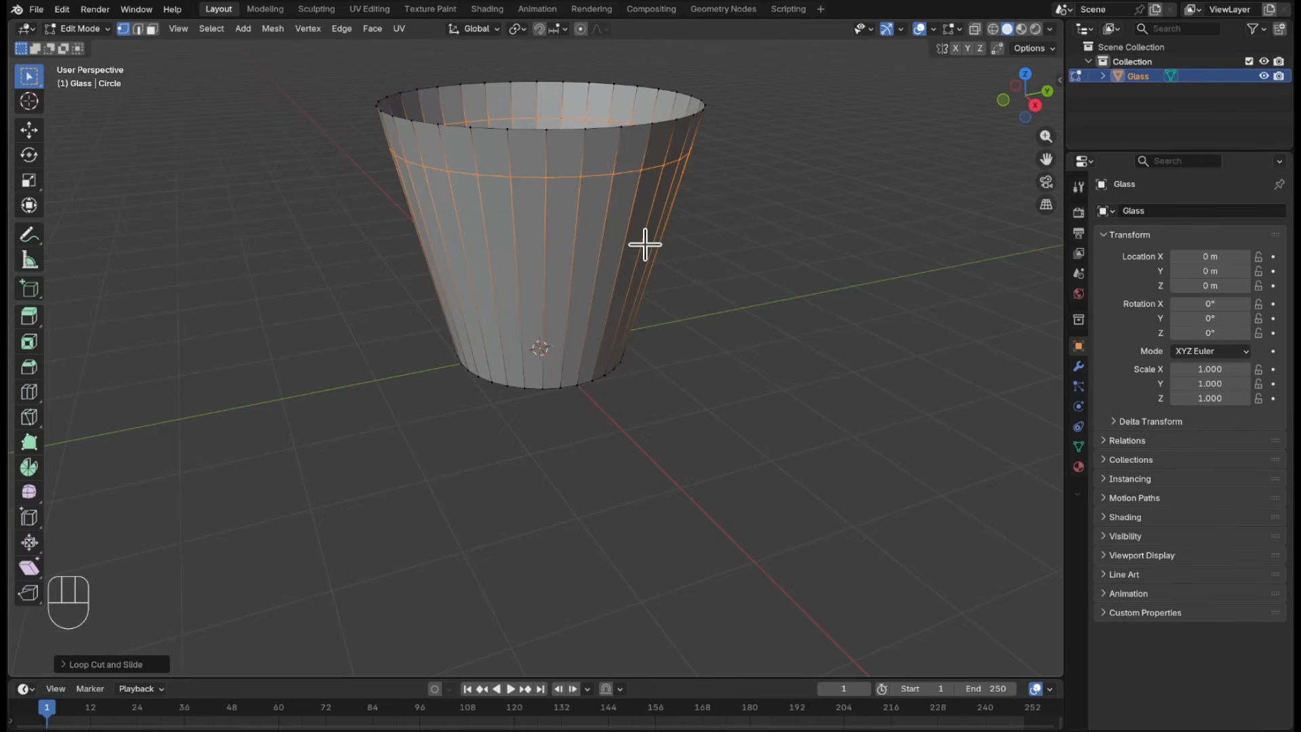
key("ctrl+r")
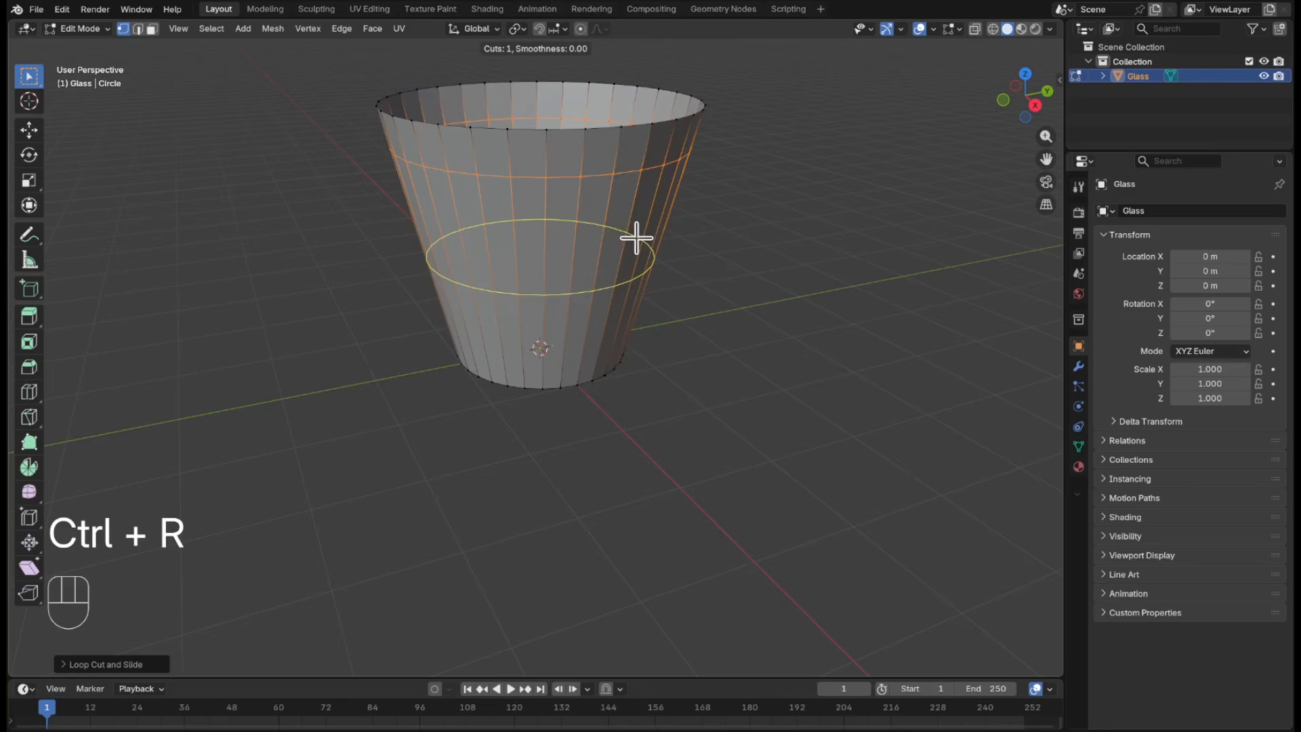
left_click(634, 234)
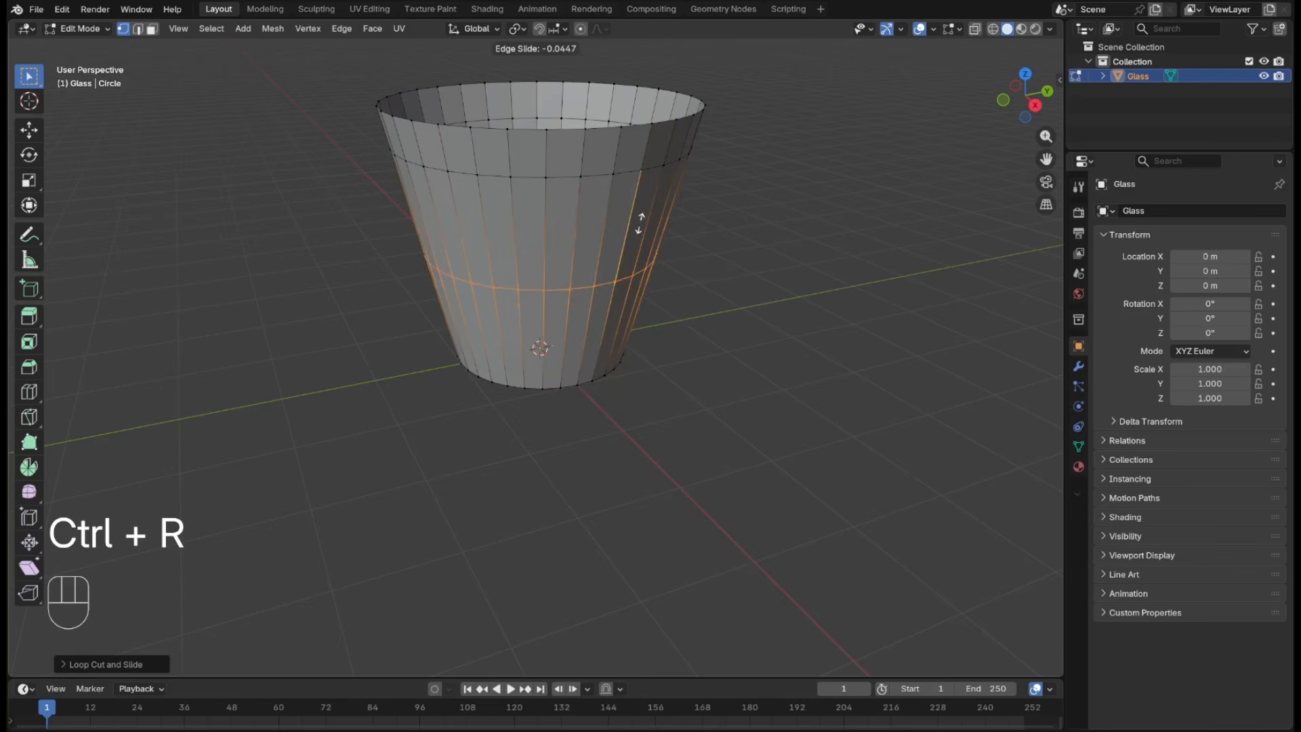
left_click(642, 295)
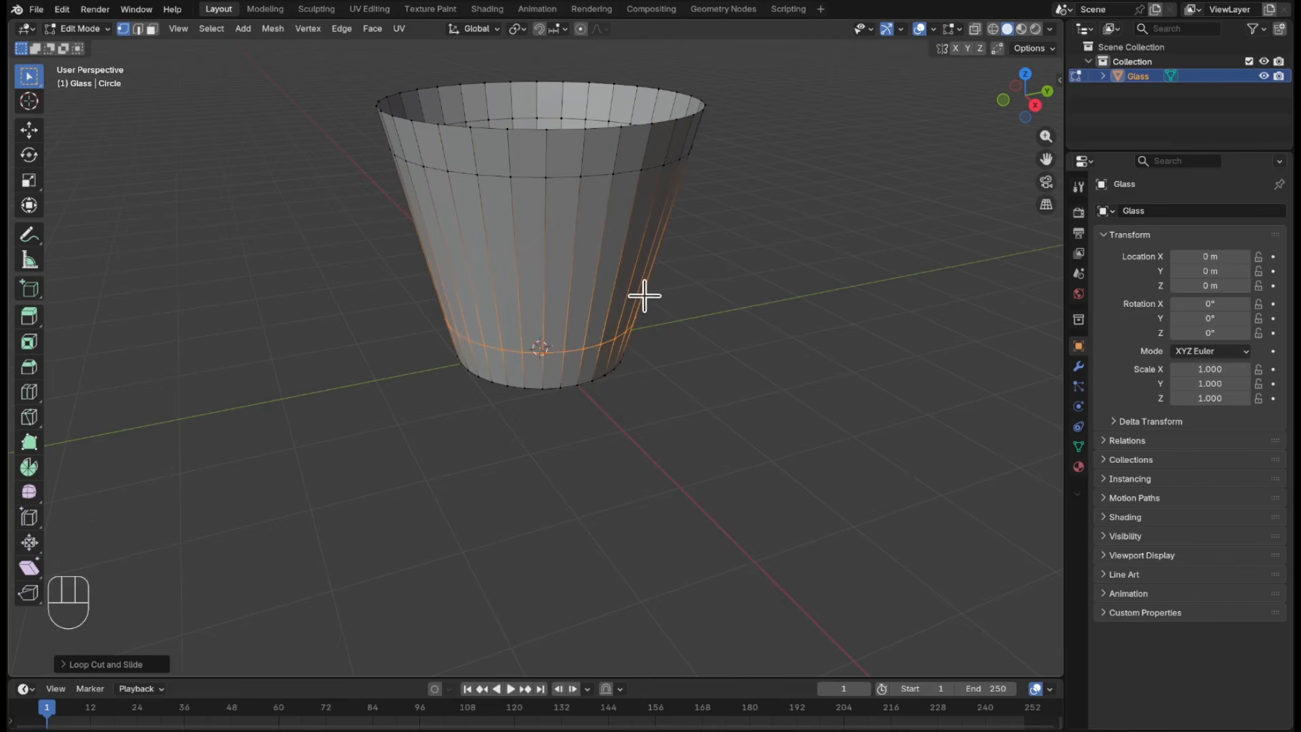
left_click(857, 281)
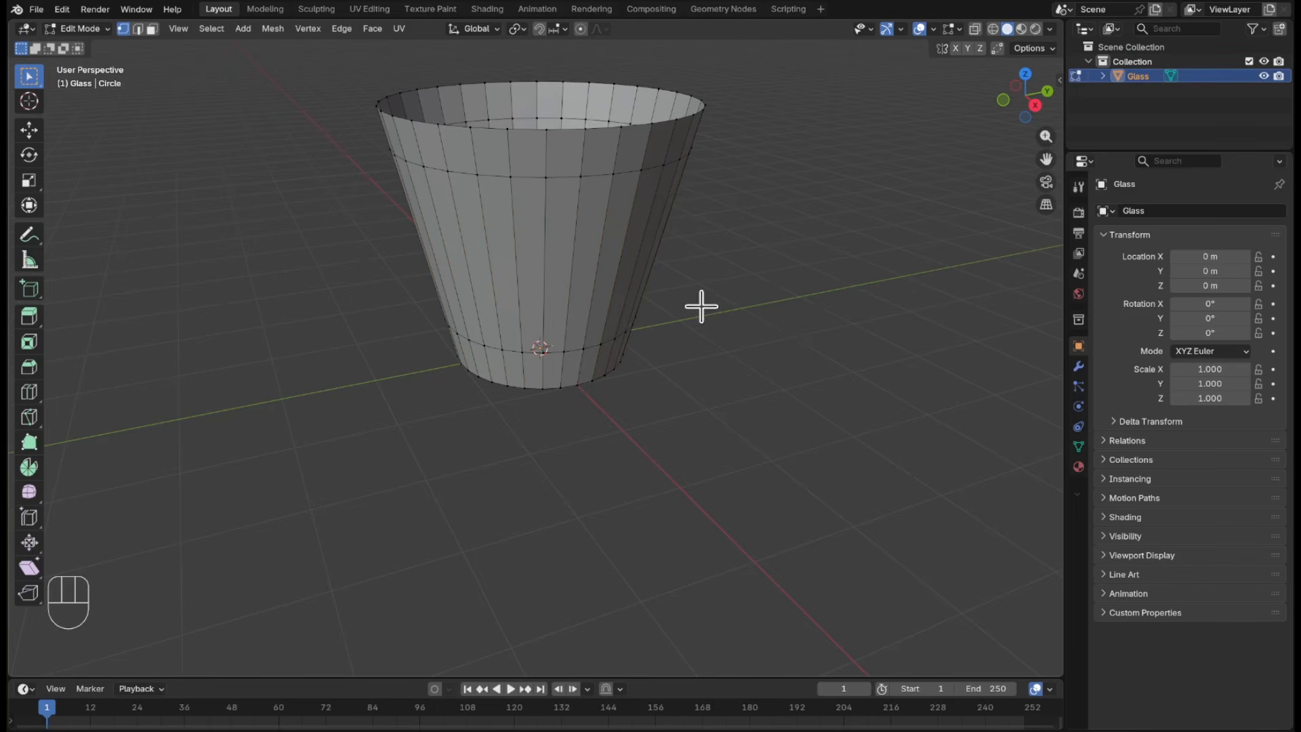
- Fill the open bottom edge loop of the glass with a face
middle_click_drag(827, 256, 783, 111)
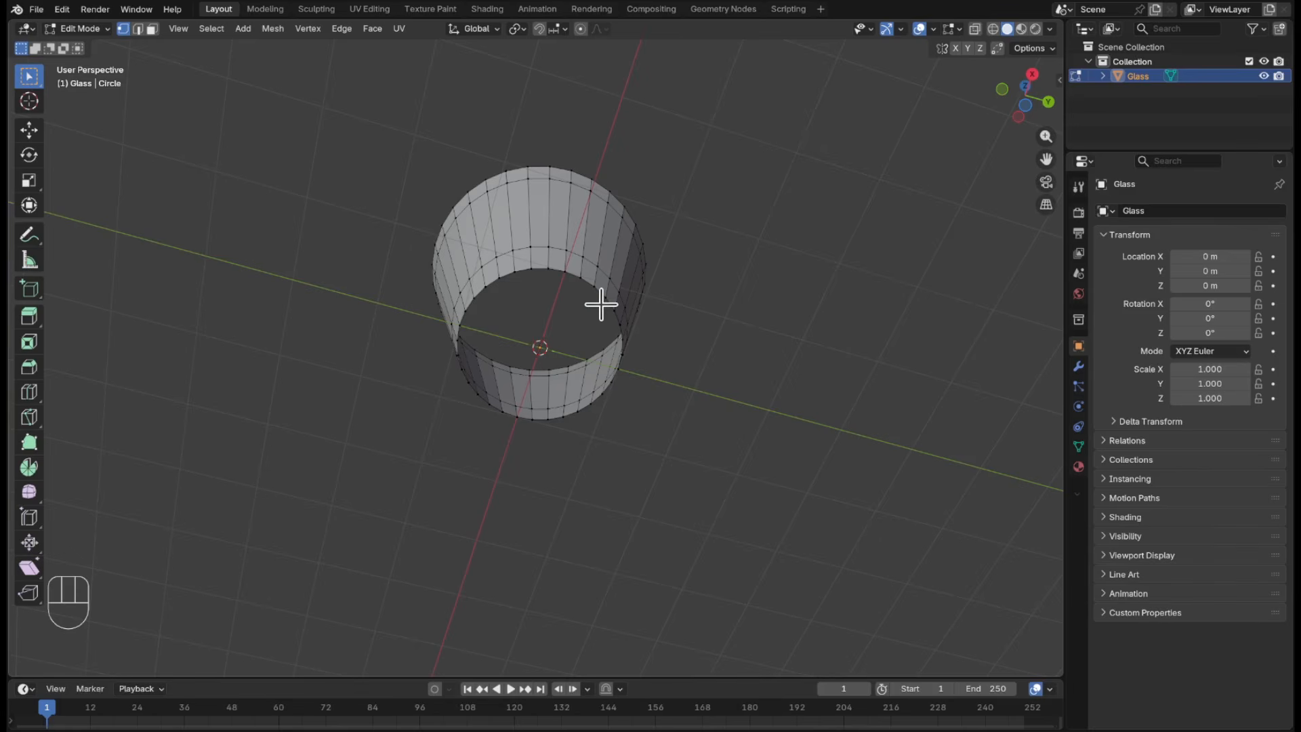
scroll(639, 308, "up", 3)
scroll(639, 309, "up", 2)
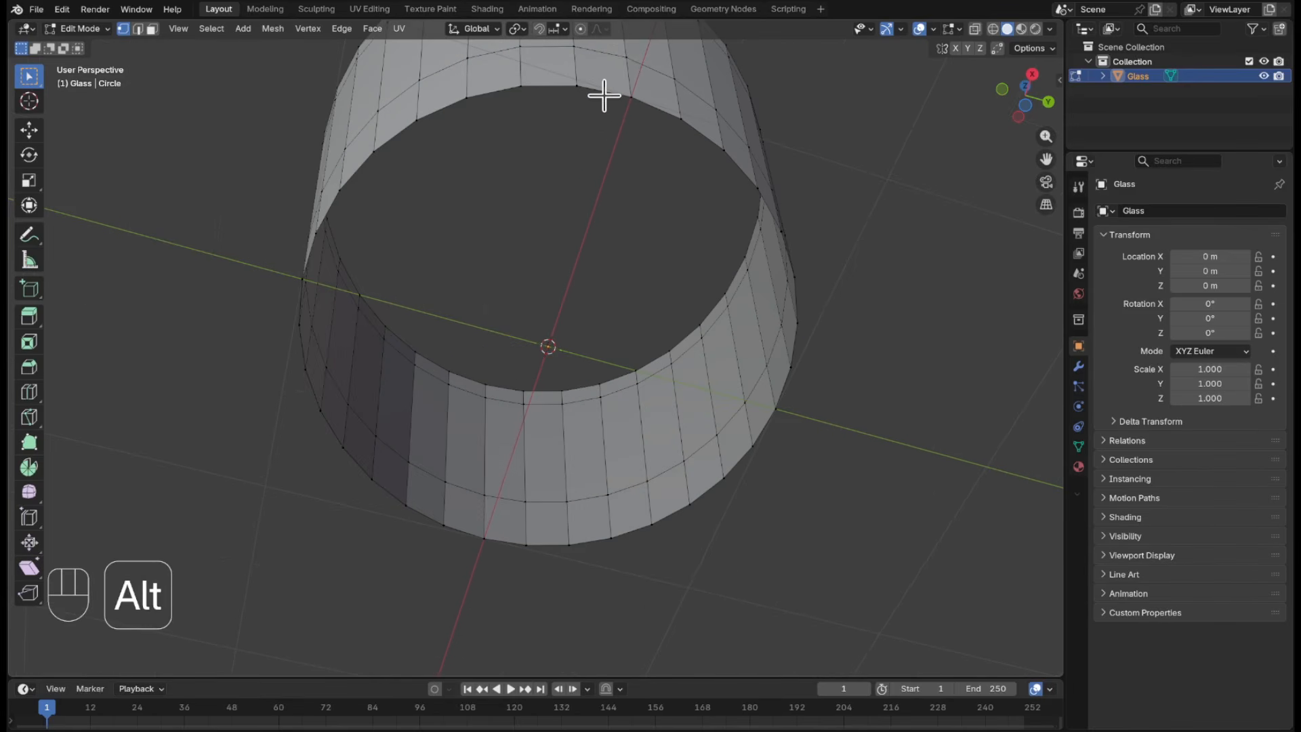
left_click(610, 102, "alt")
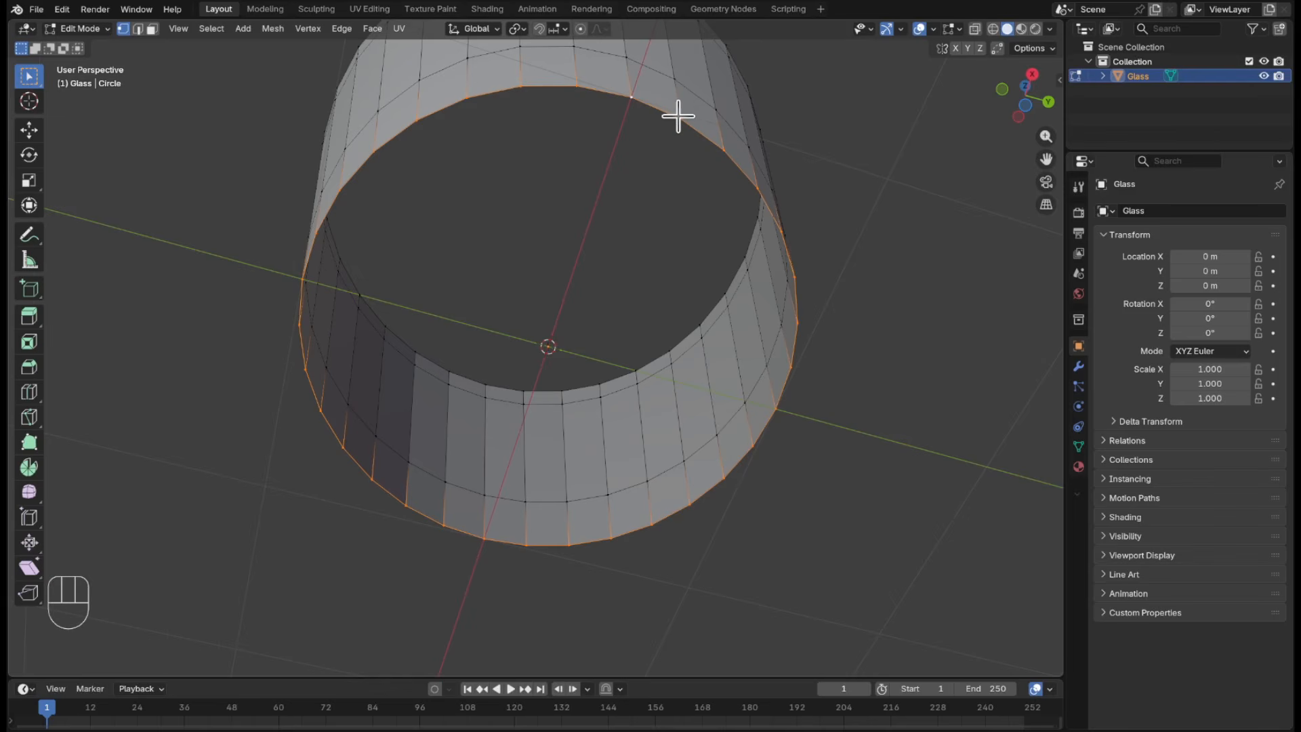
key("f")
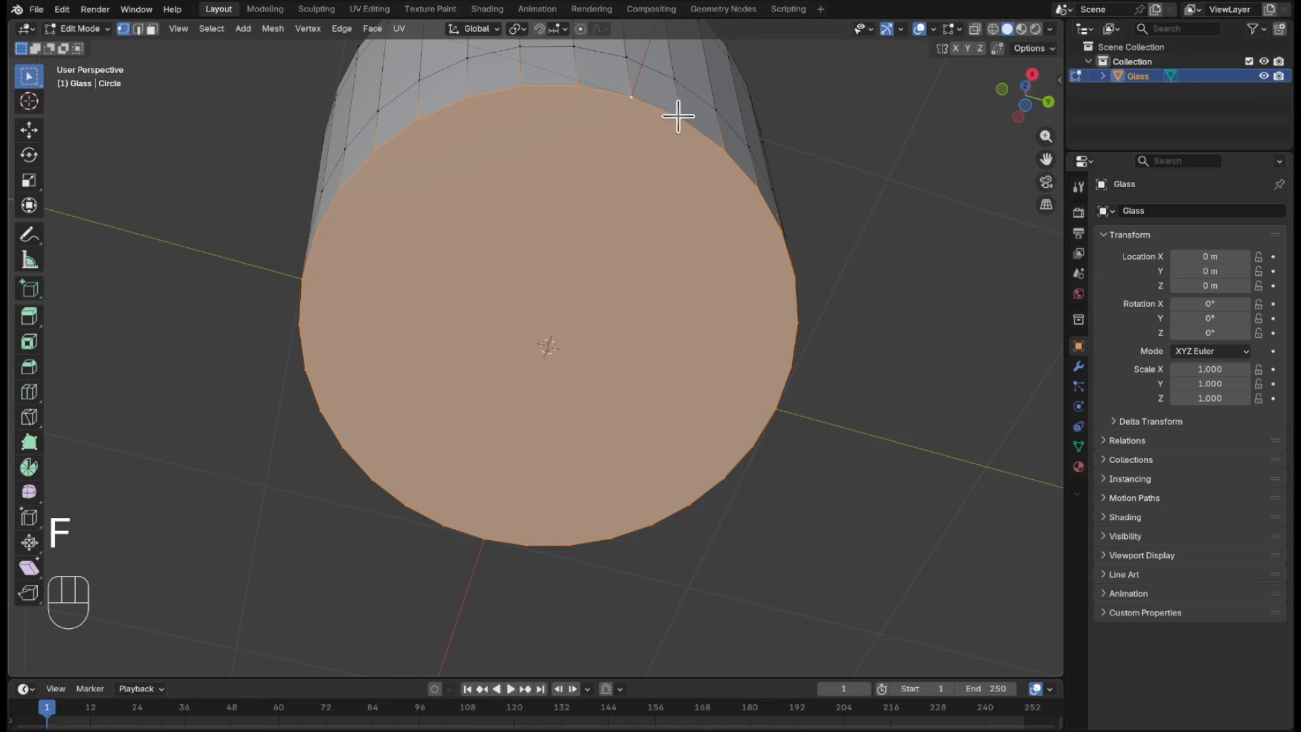
- Bevel the bottom edge of the glass with a width of about 0.115 m and 5 segments
key("ctrl+b")
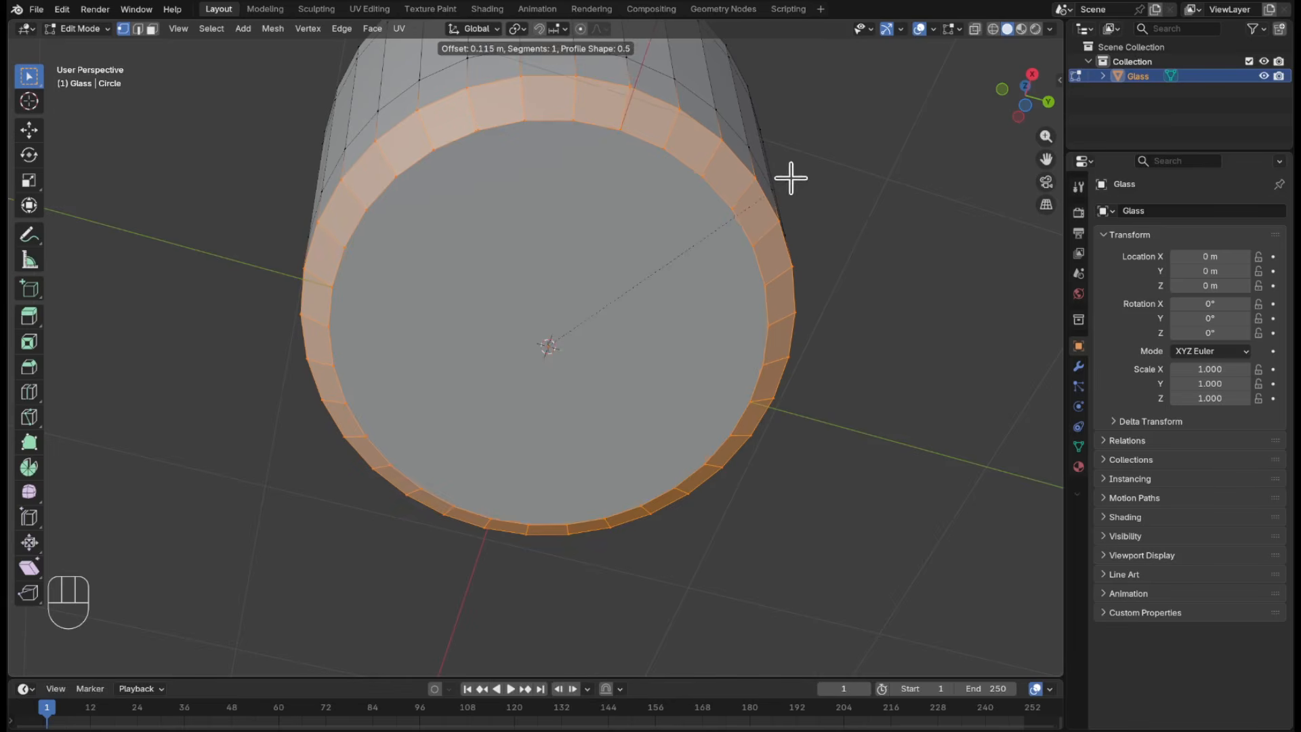
left_click(794, 180)
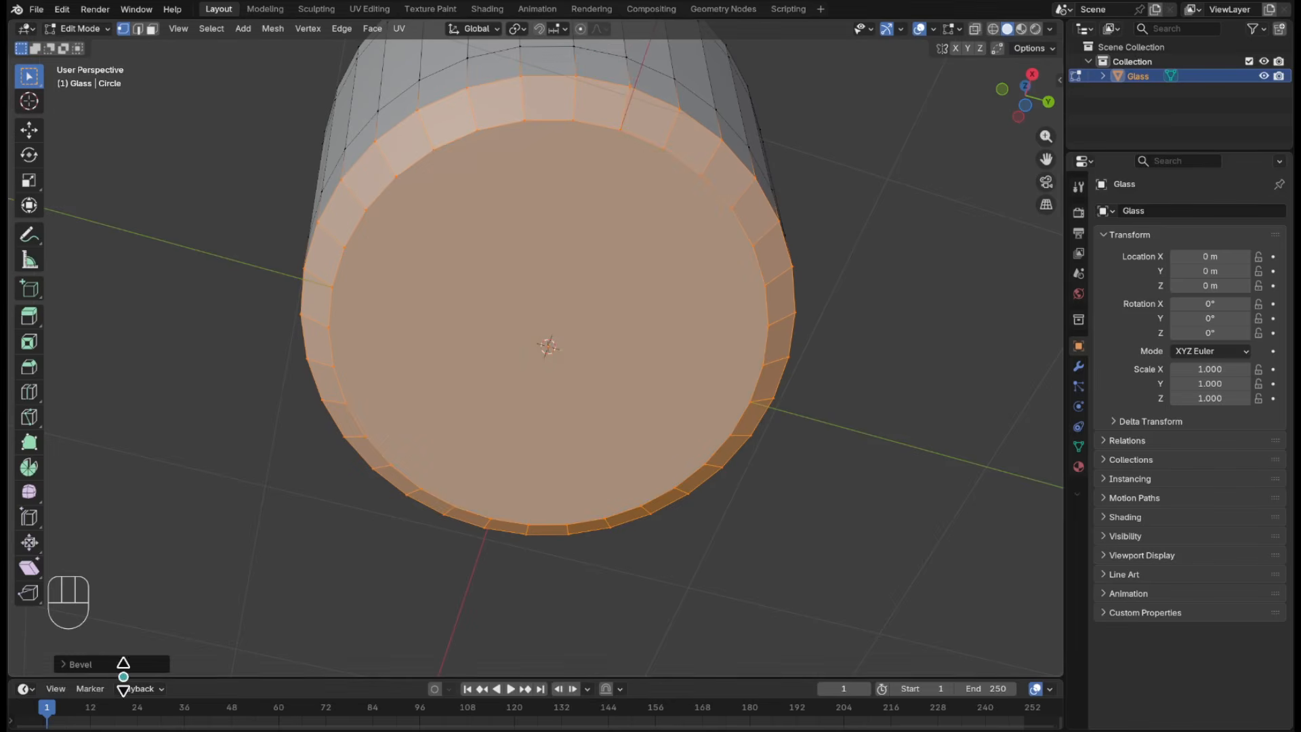
left_click(102, 665)
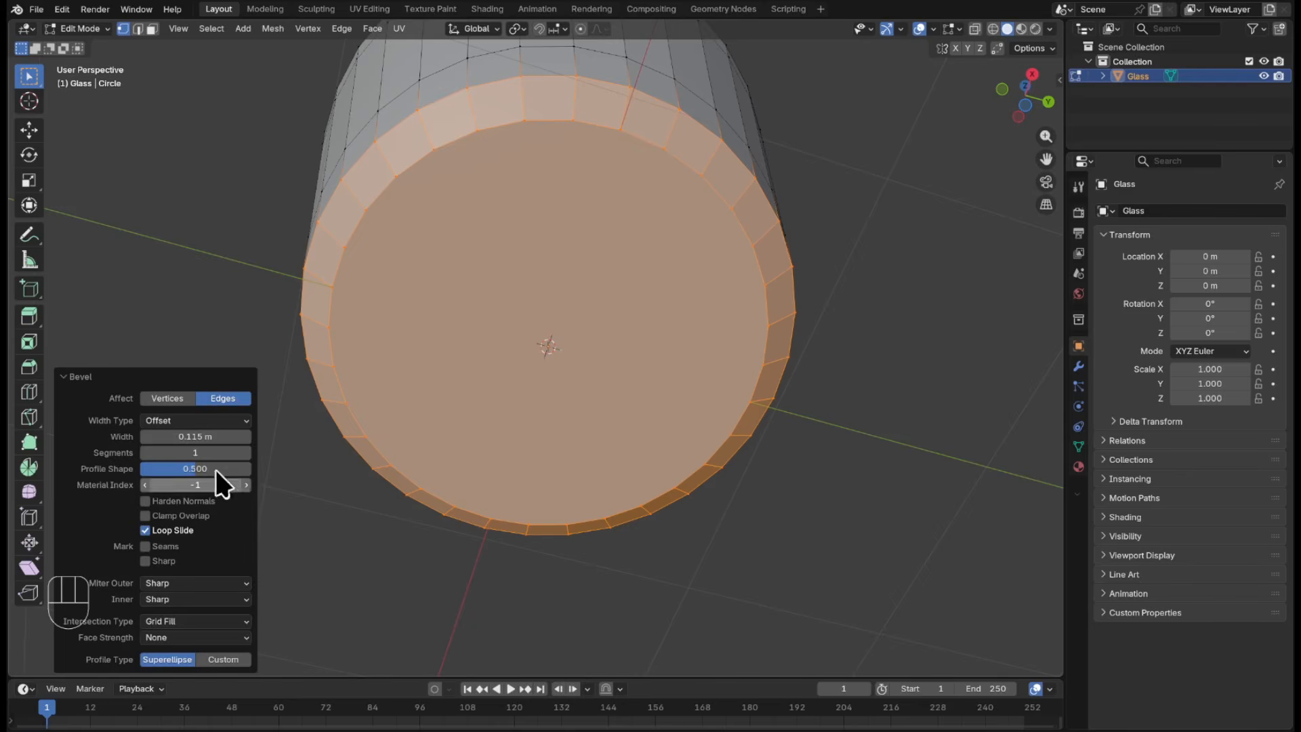
left_click(211, 452)
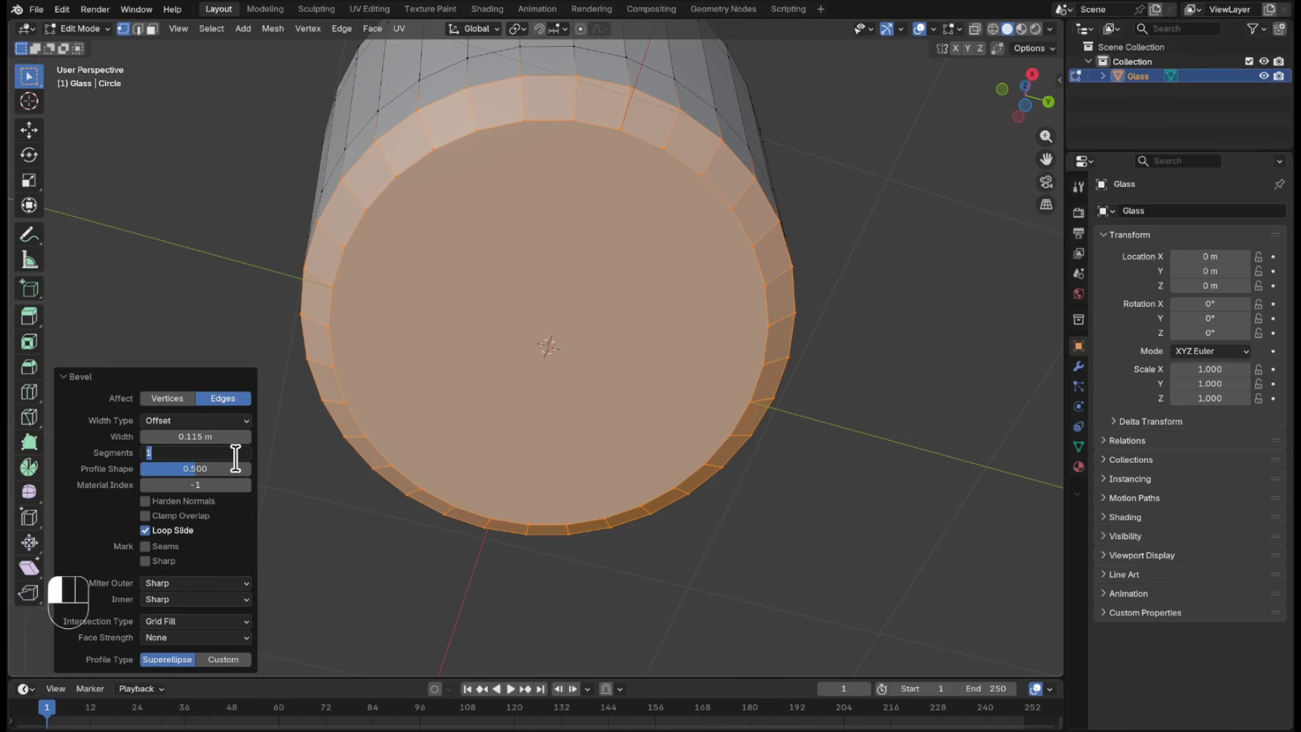
type("5")
key("Return")
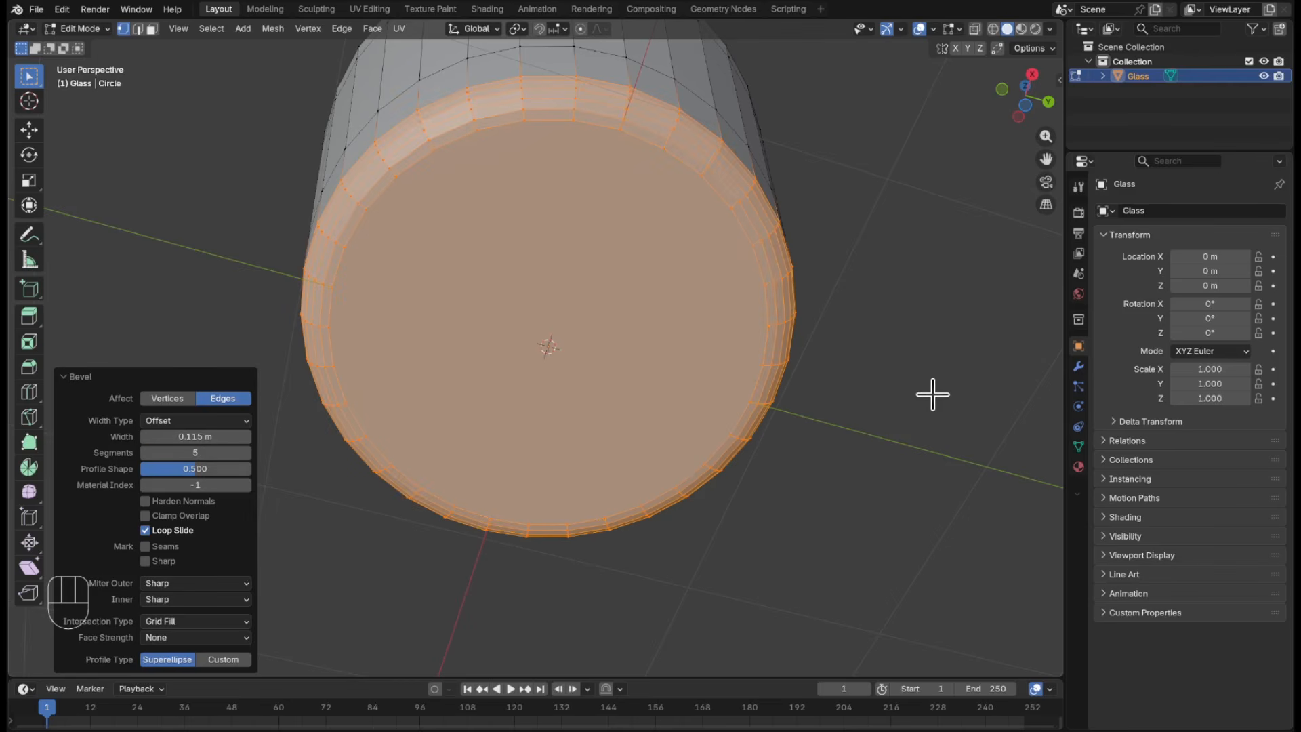
- Extrude the glass's top rim edge loop inward, scaling it to about 0.93 to form the rim thickness
scroll(928, 392, "down", 4)
middle_click_drag(925, 307, 938, 494)
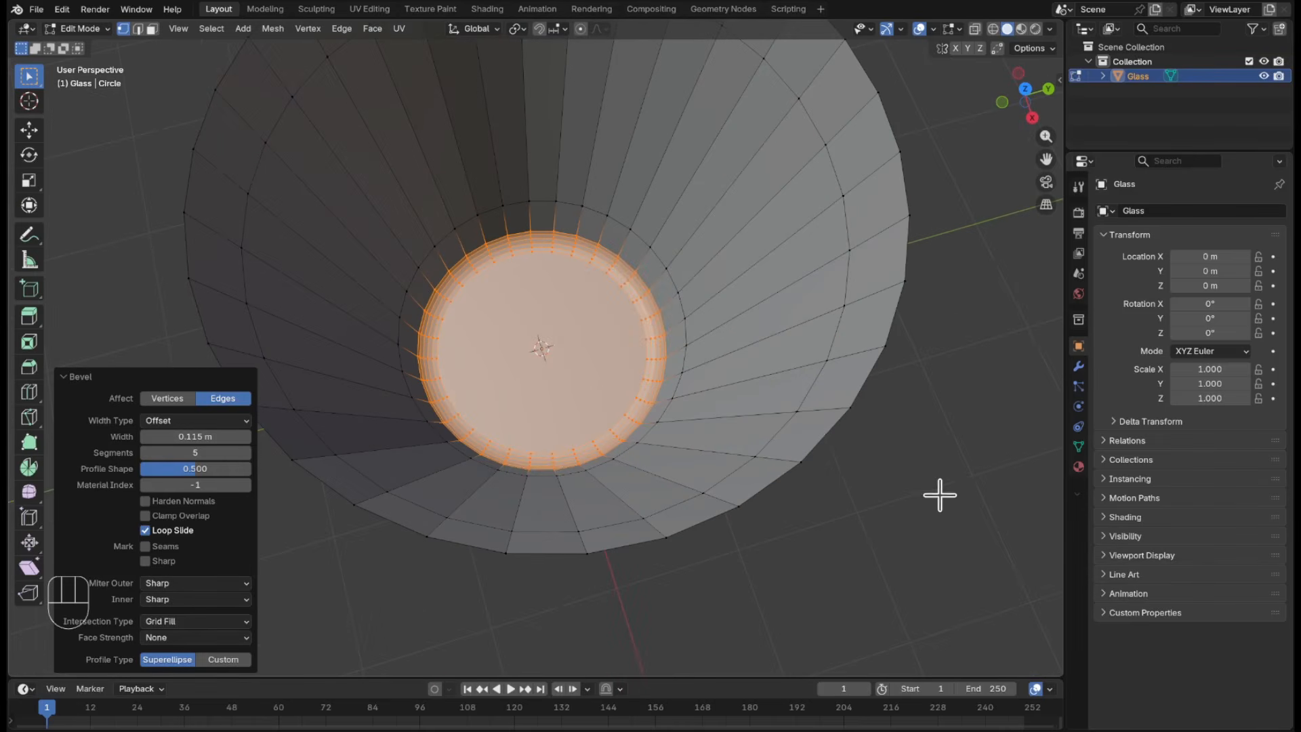
left_click(831, 441, "alt")
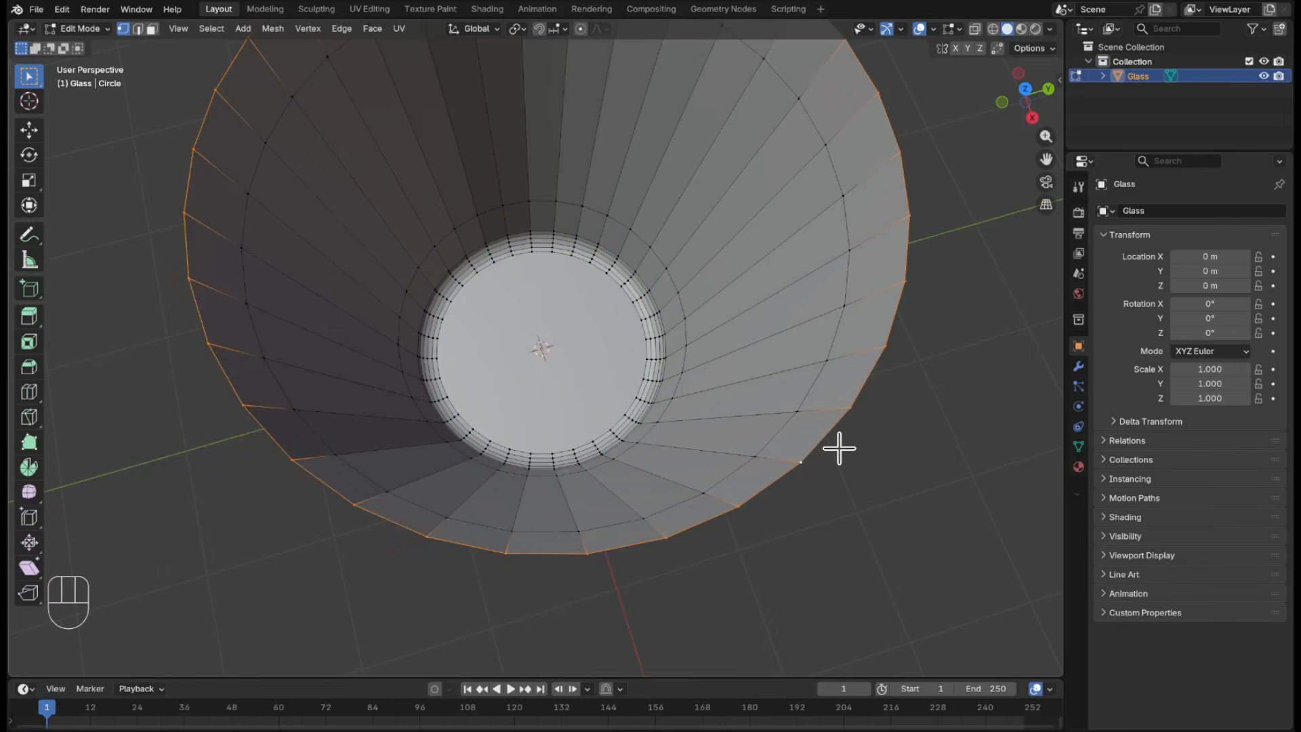
key("e")
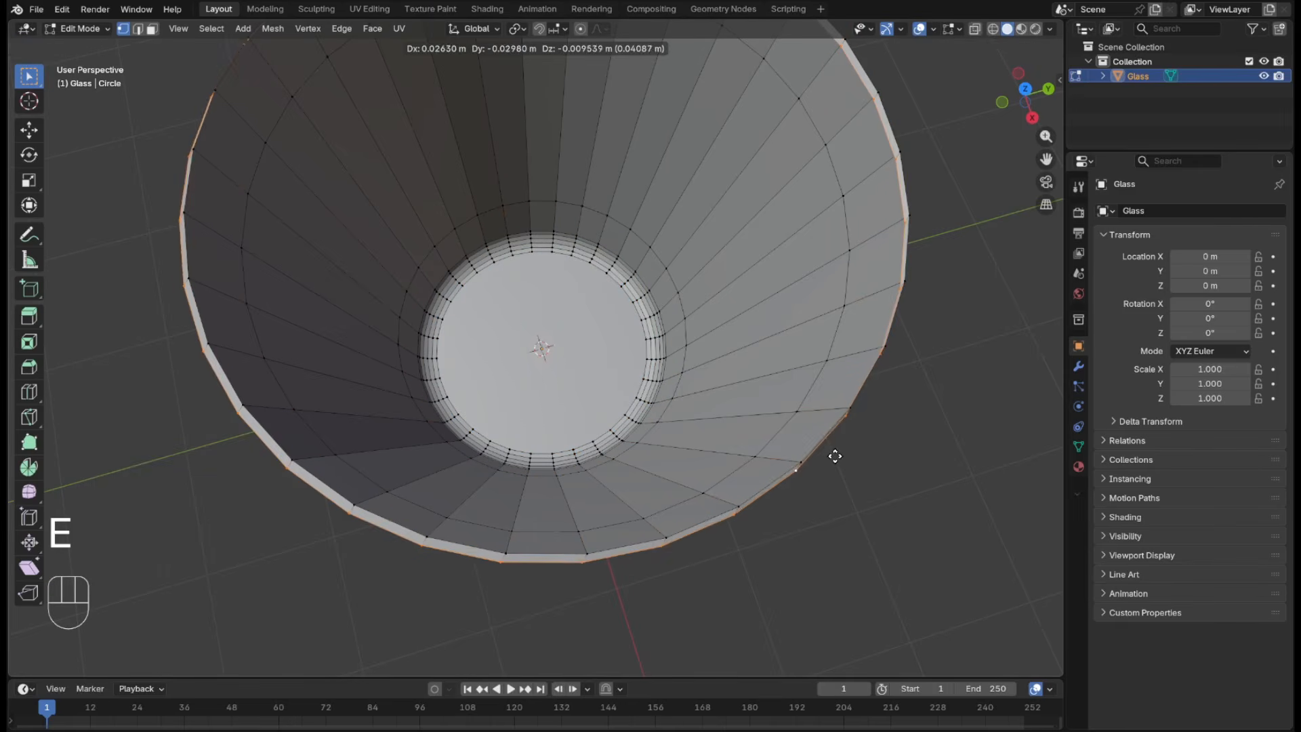
key("s")
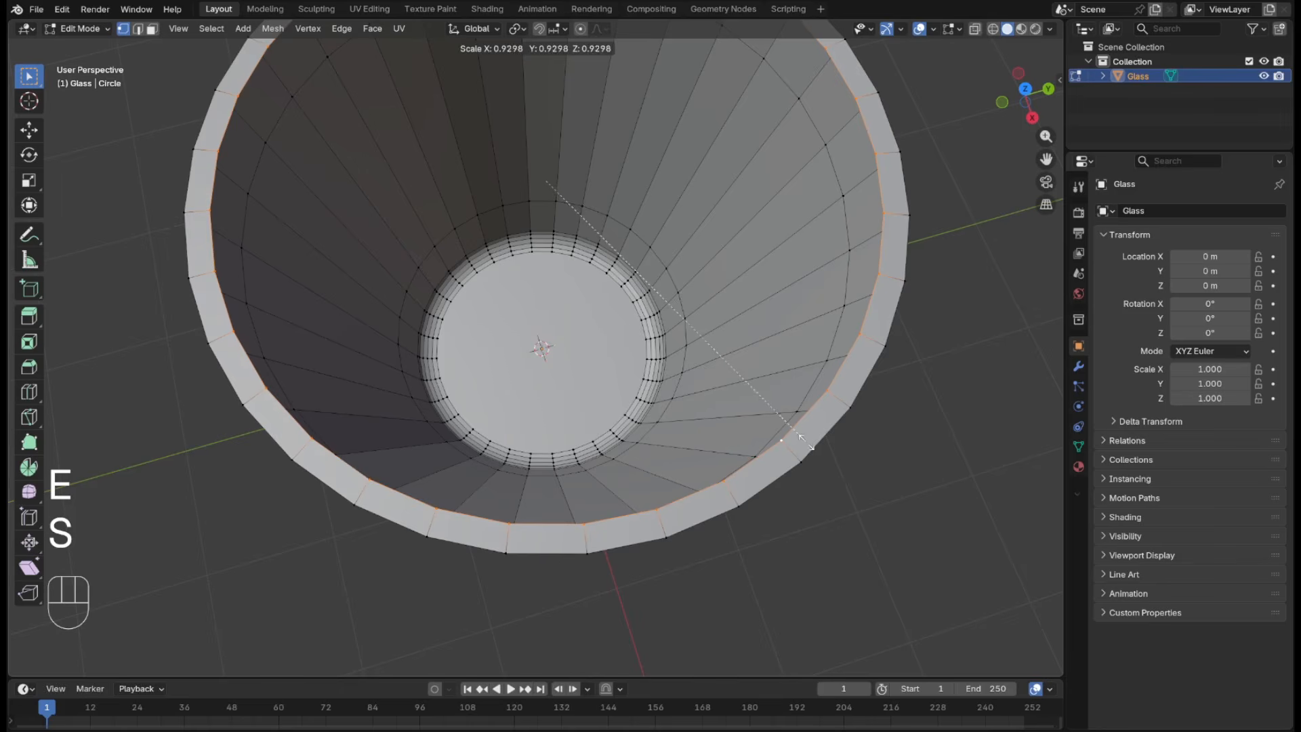
left_click(805, 437)
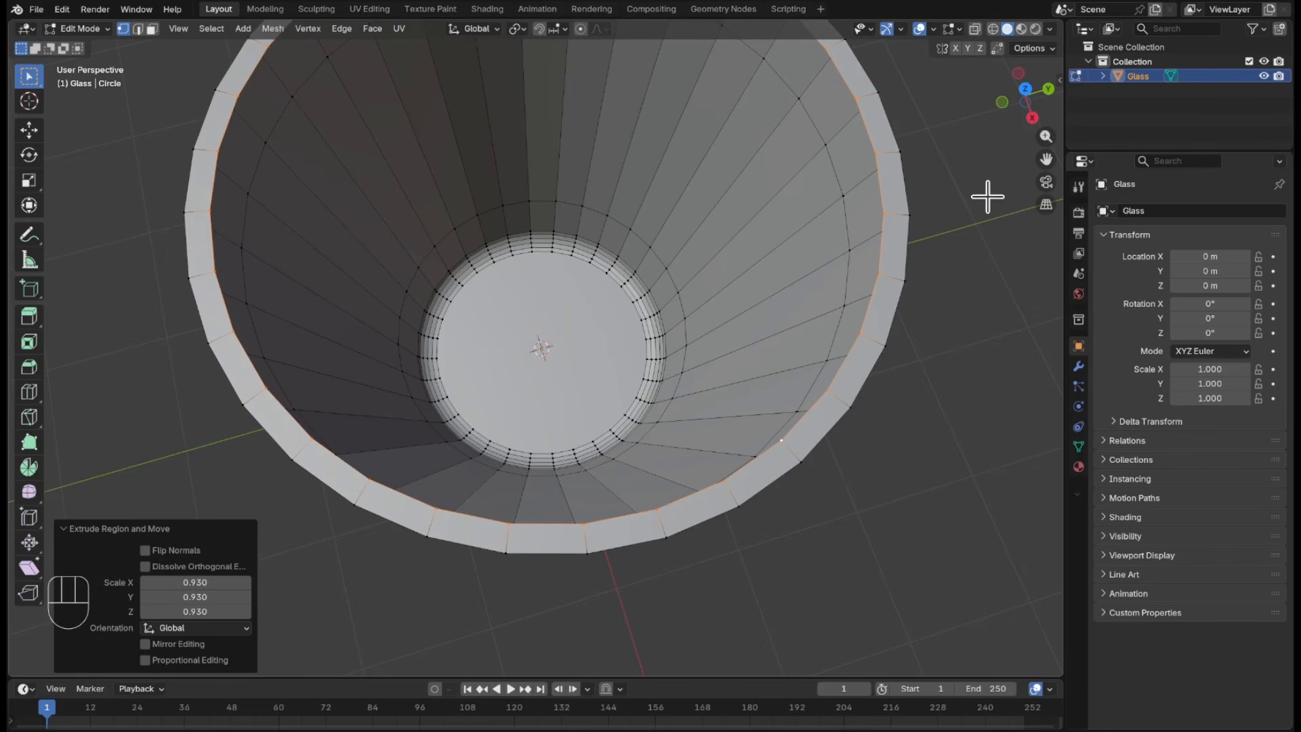
- Extrude the inner rim loop about 2.3 m downward along Z inside the glass, with X-ray display turned on
key("KP_1")
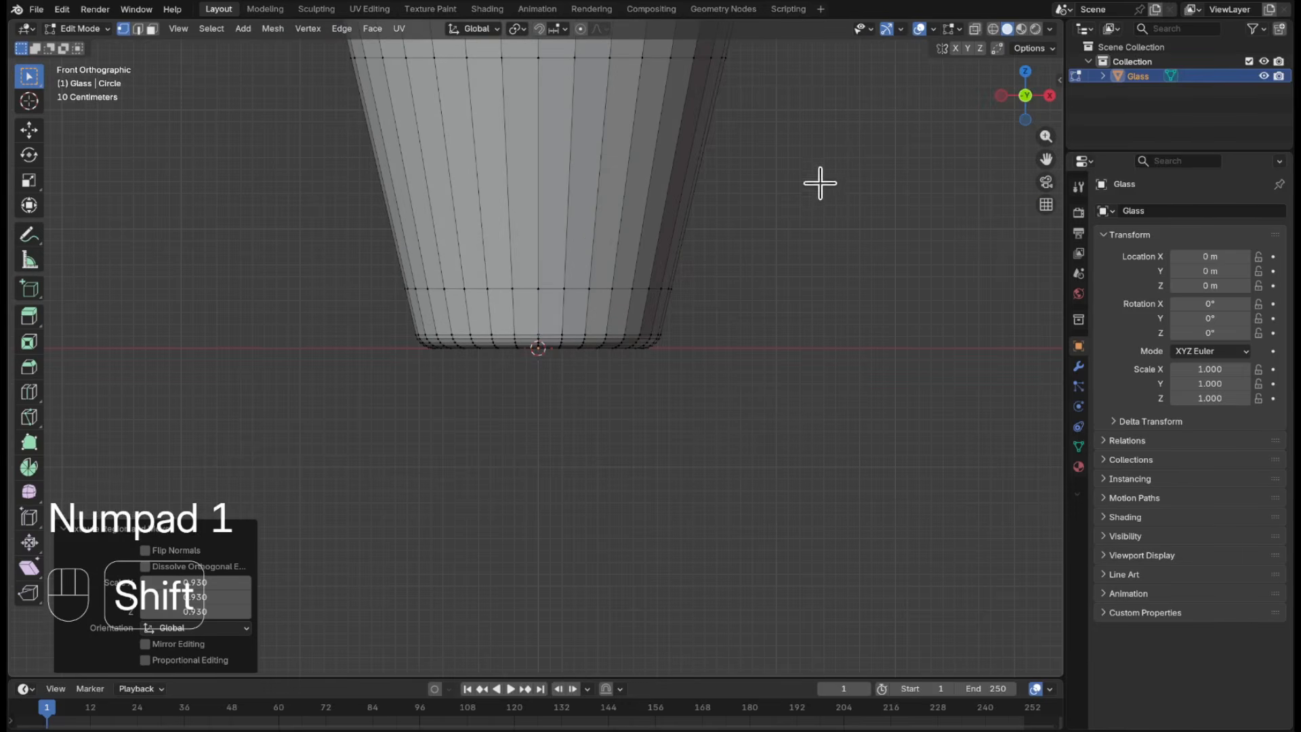
middle_click_drag(821, 183, 810, 416, "shift")
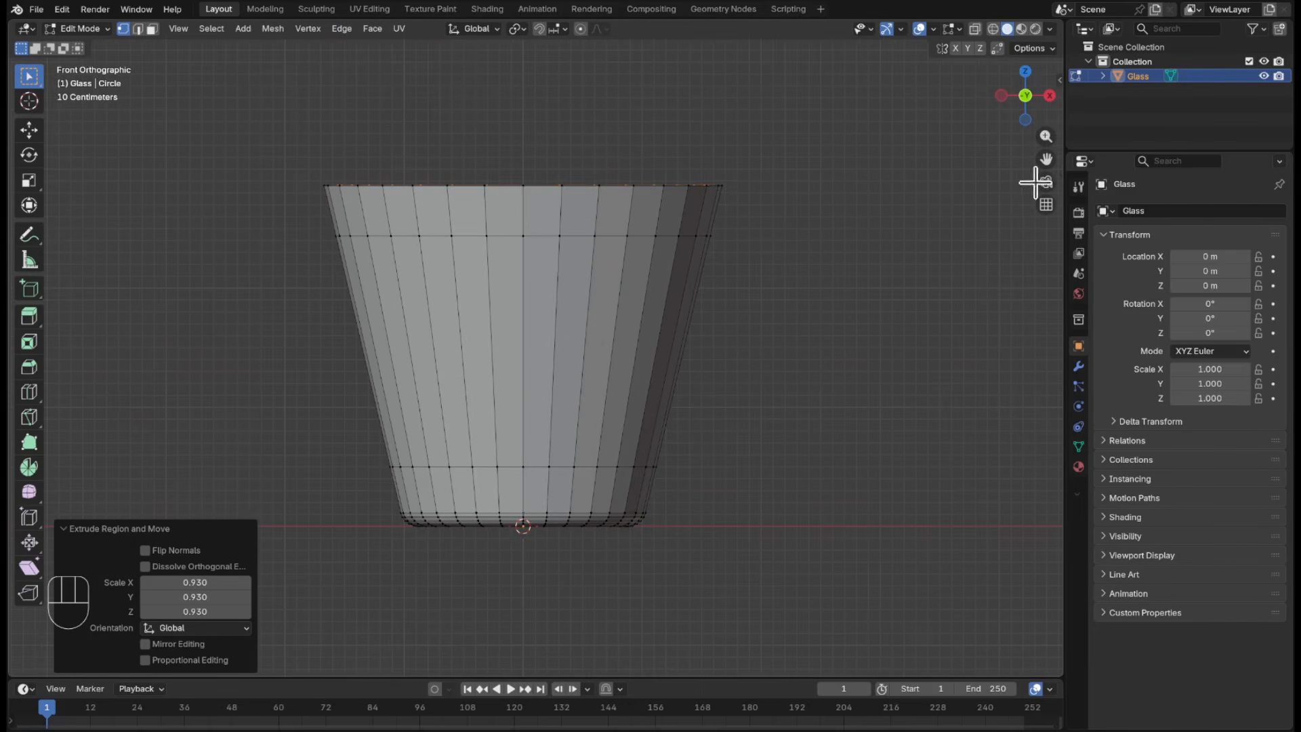
left_click(979, 25)
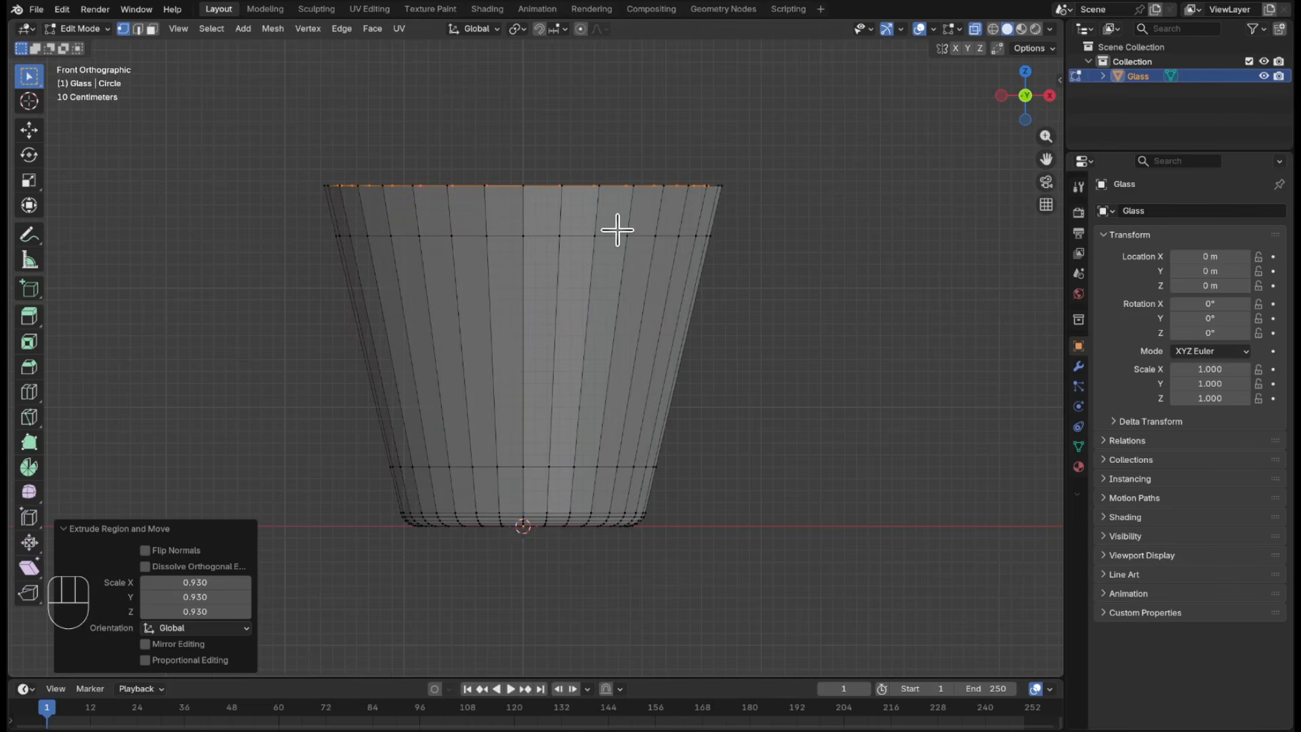
key("e")
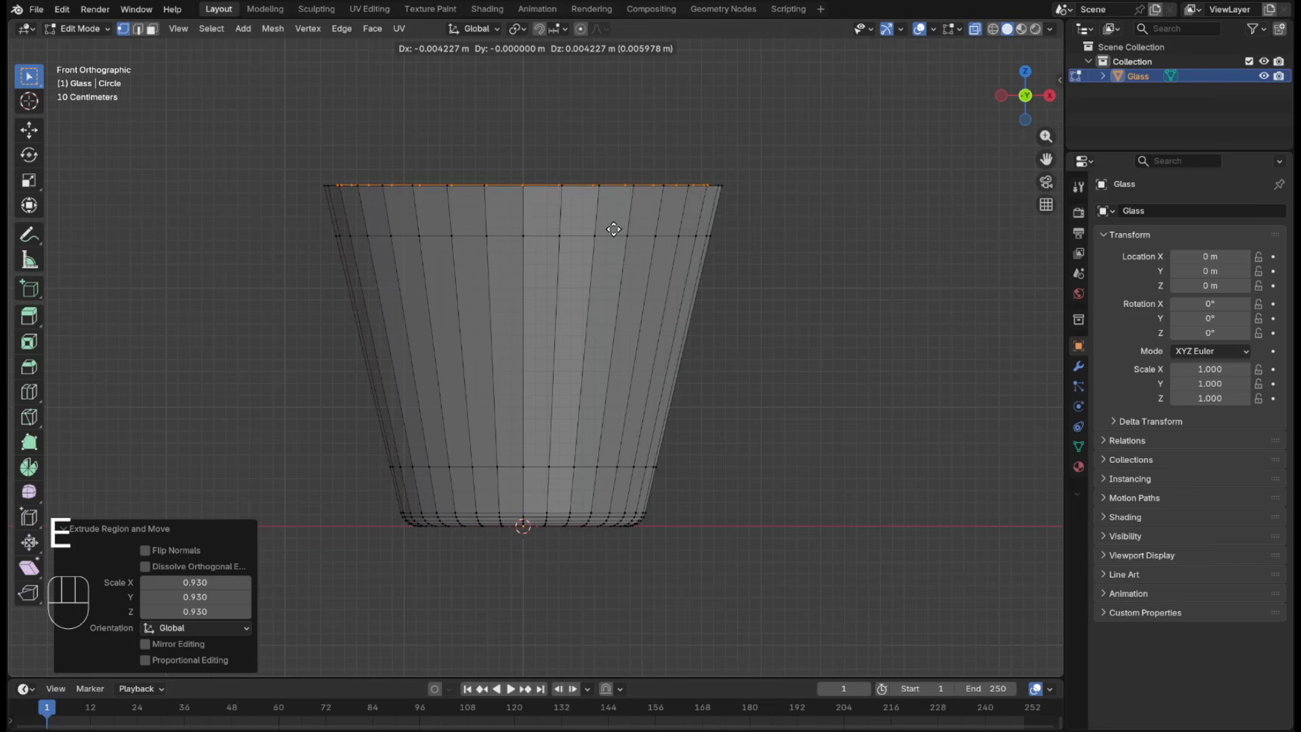
key("z")
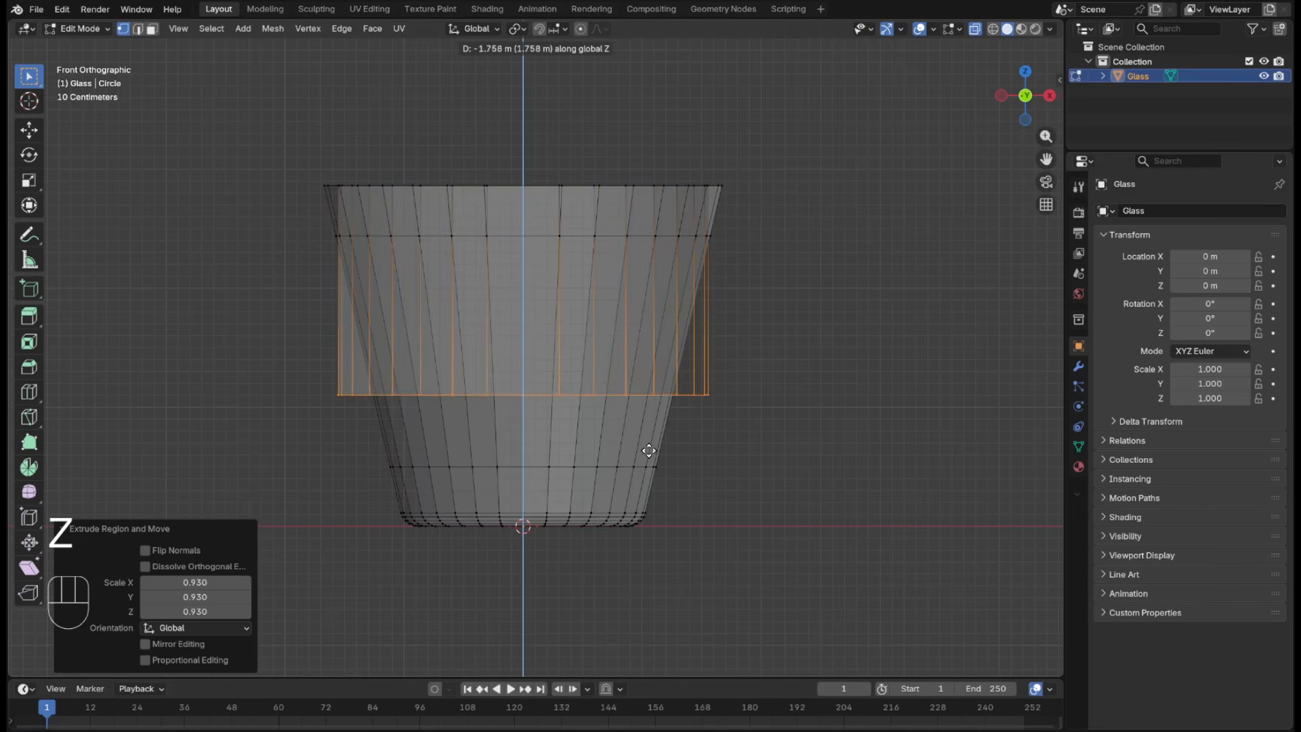
left_click(635, 502)
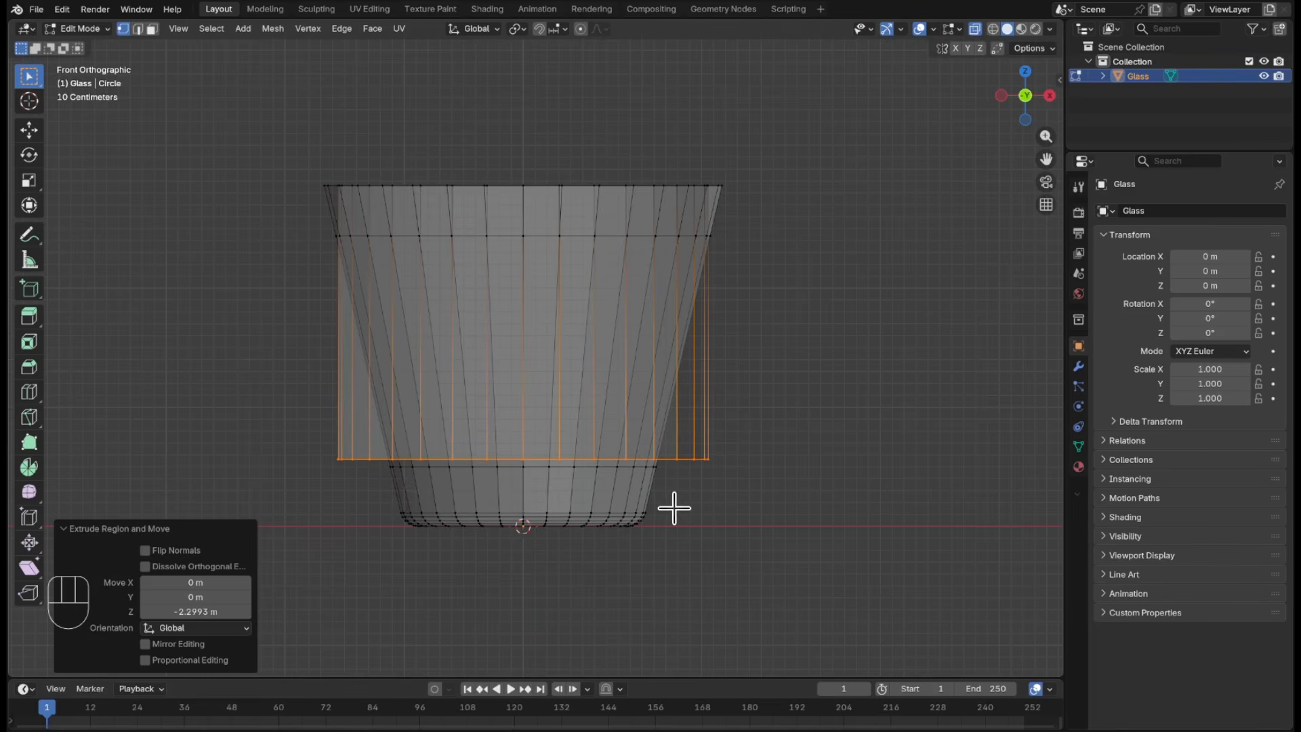
- Scale the lower inner loop to about 0.642 so the inner wall follows the outer taper, and turn X-ray display off
key("s")
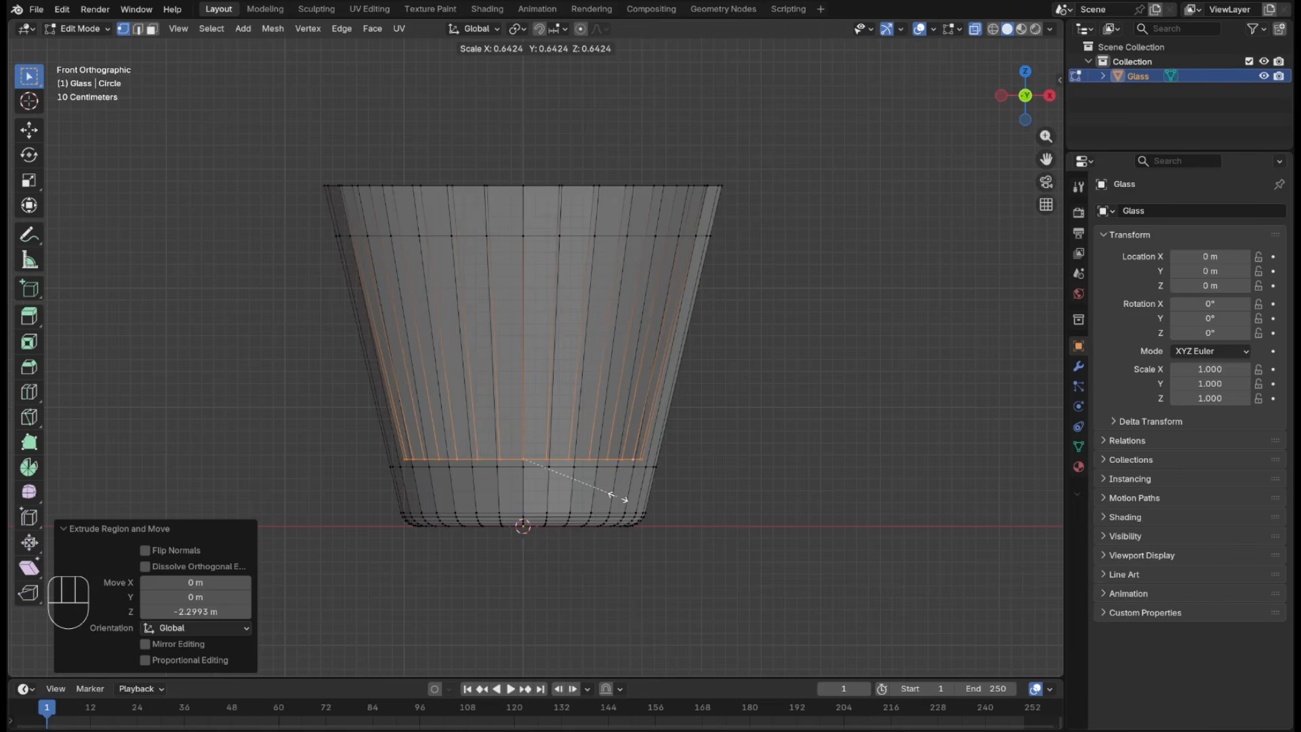
left_click(618, 496)
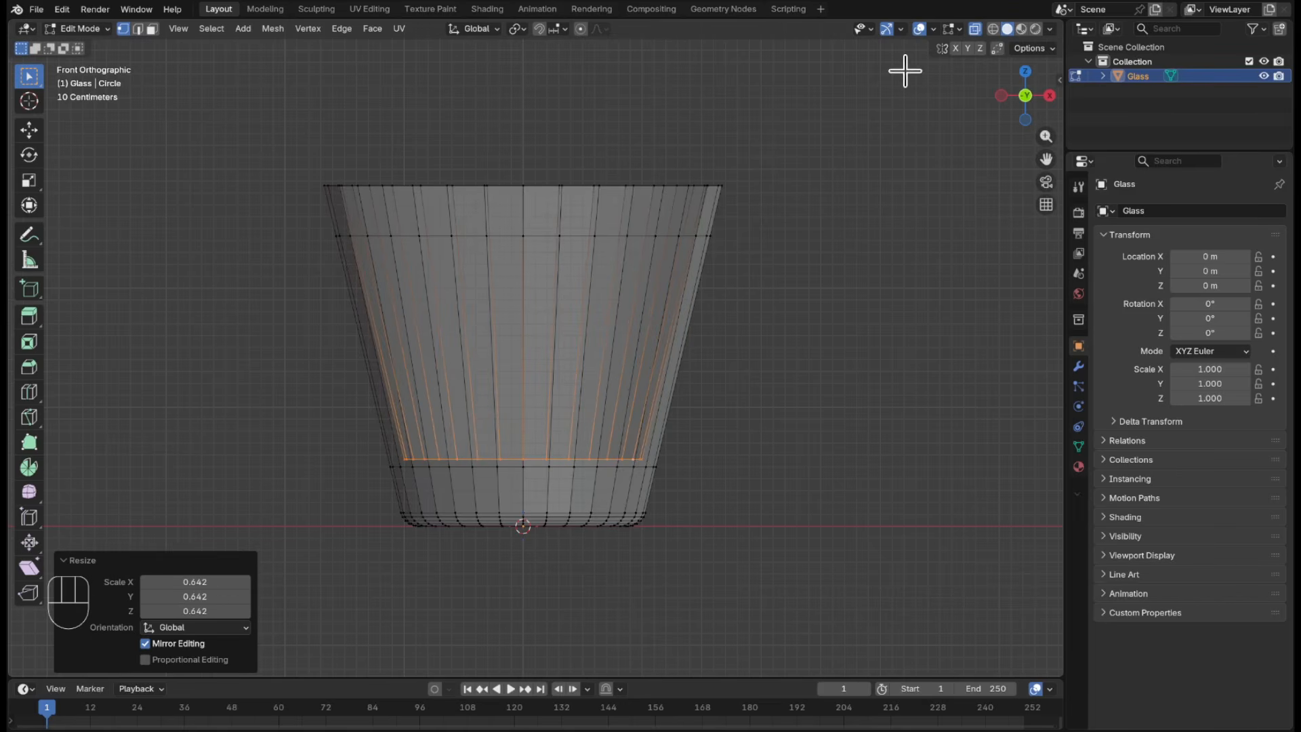
left_click(973, 31)
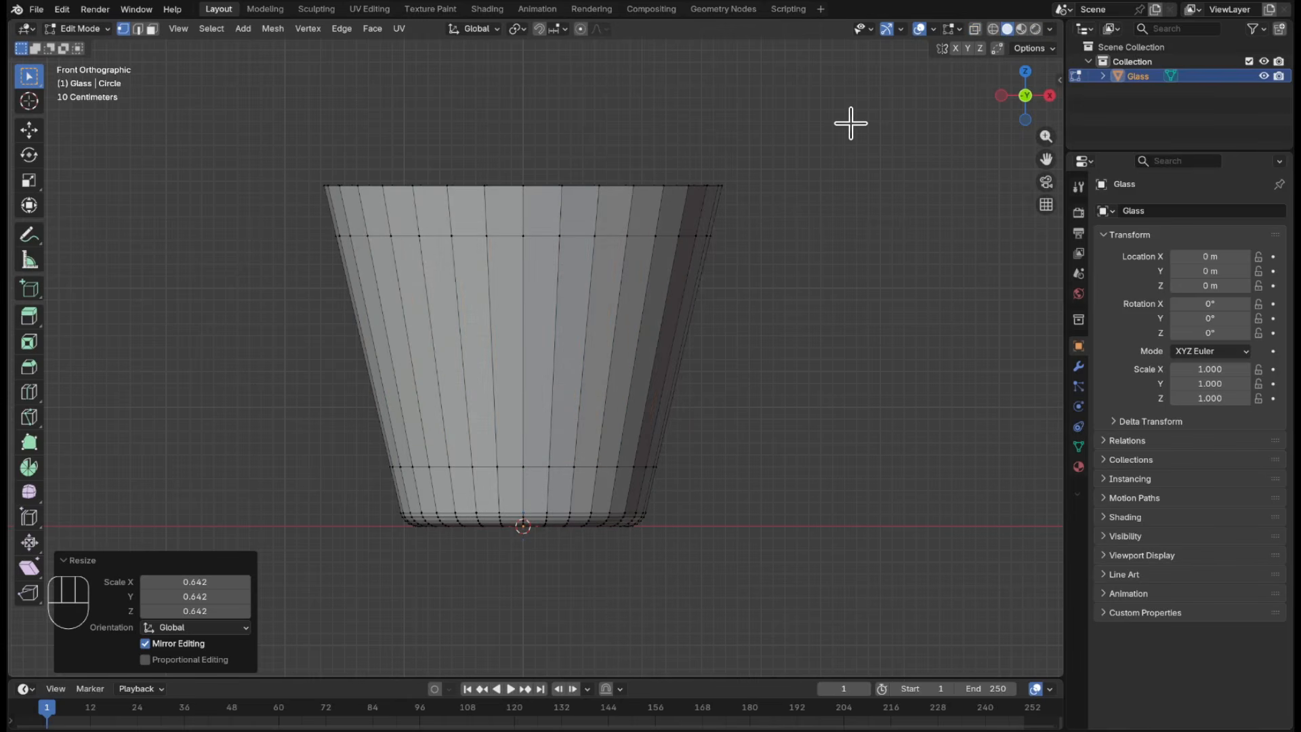
- Fill the lower inner loop with a face and bevel its edge with a width of about 0.121 m and 5 segments
key("KP_7")
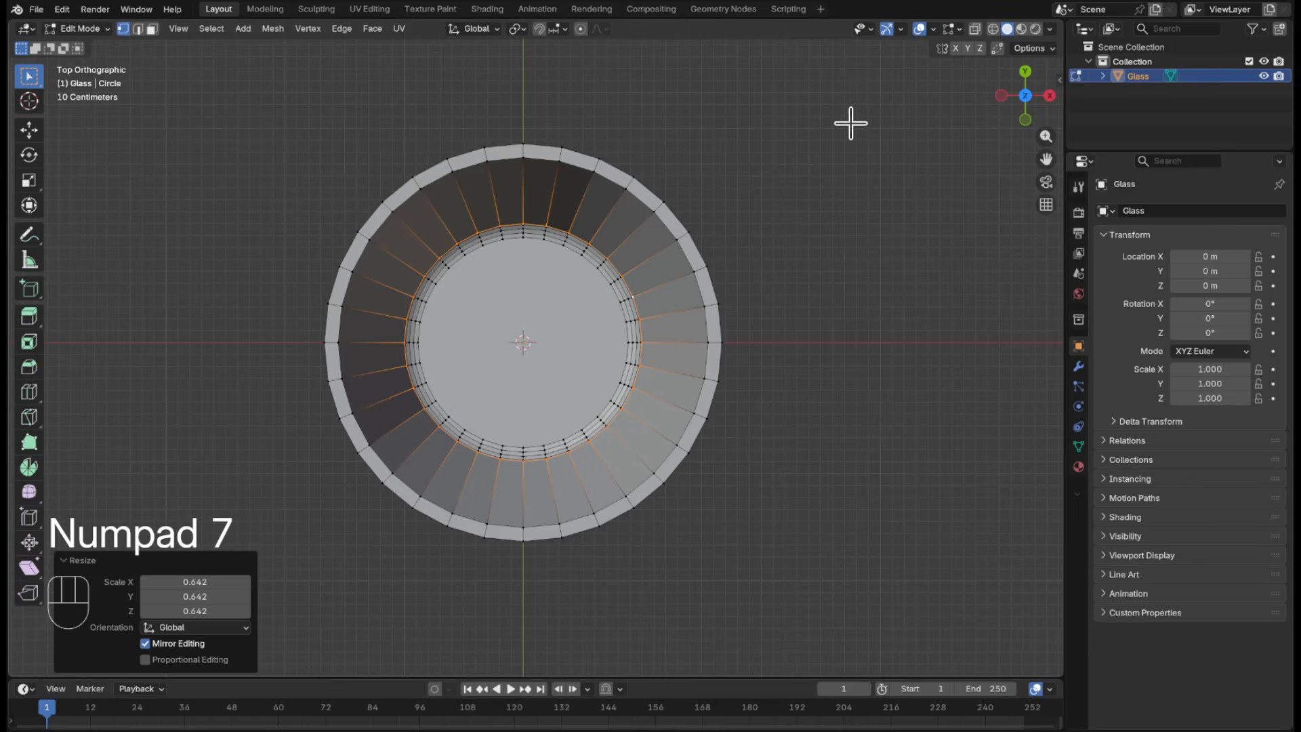
scroll(494, 319, "up", 7)
scroll(502, 306, "down", 5)
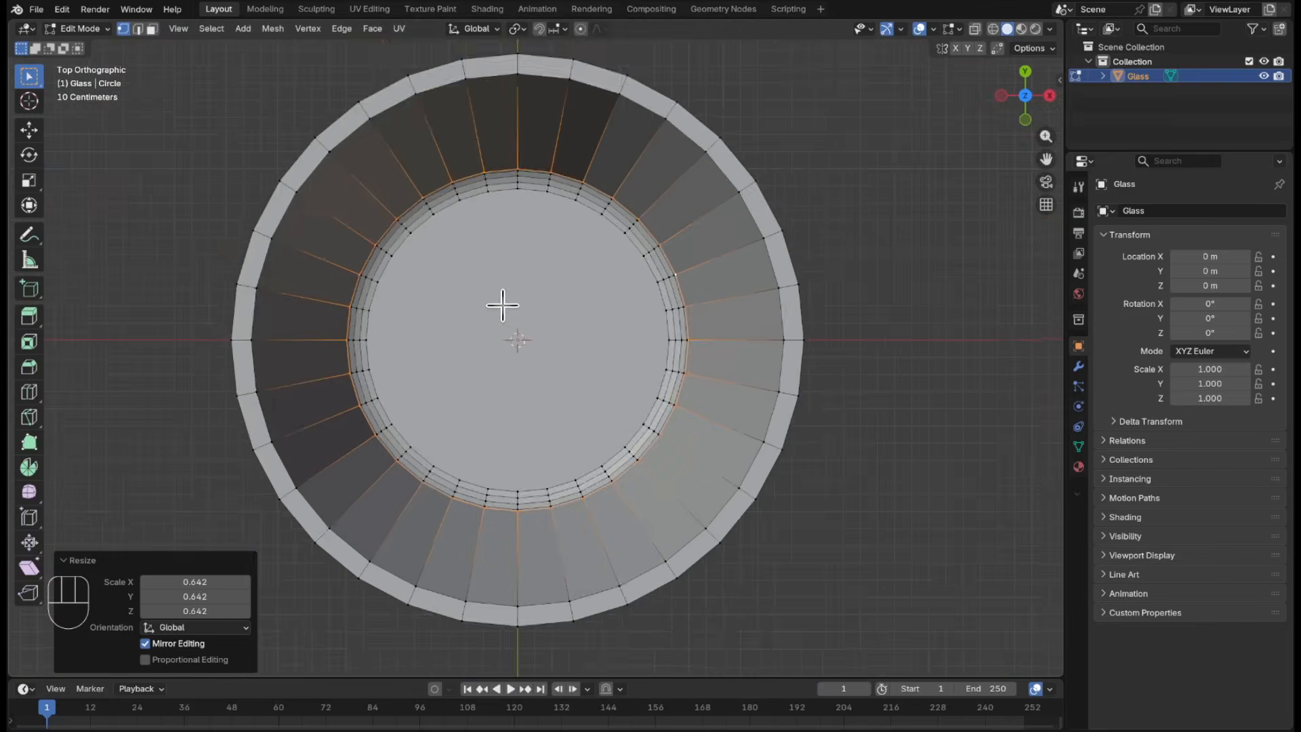
scroll(502, 306, "up", 2)
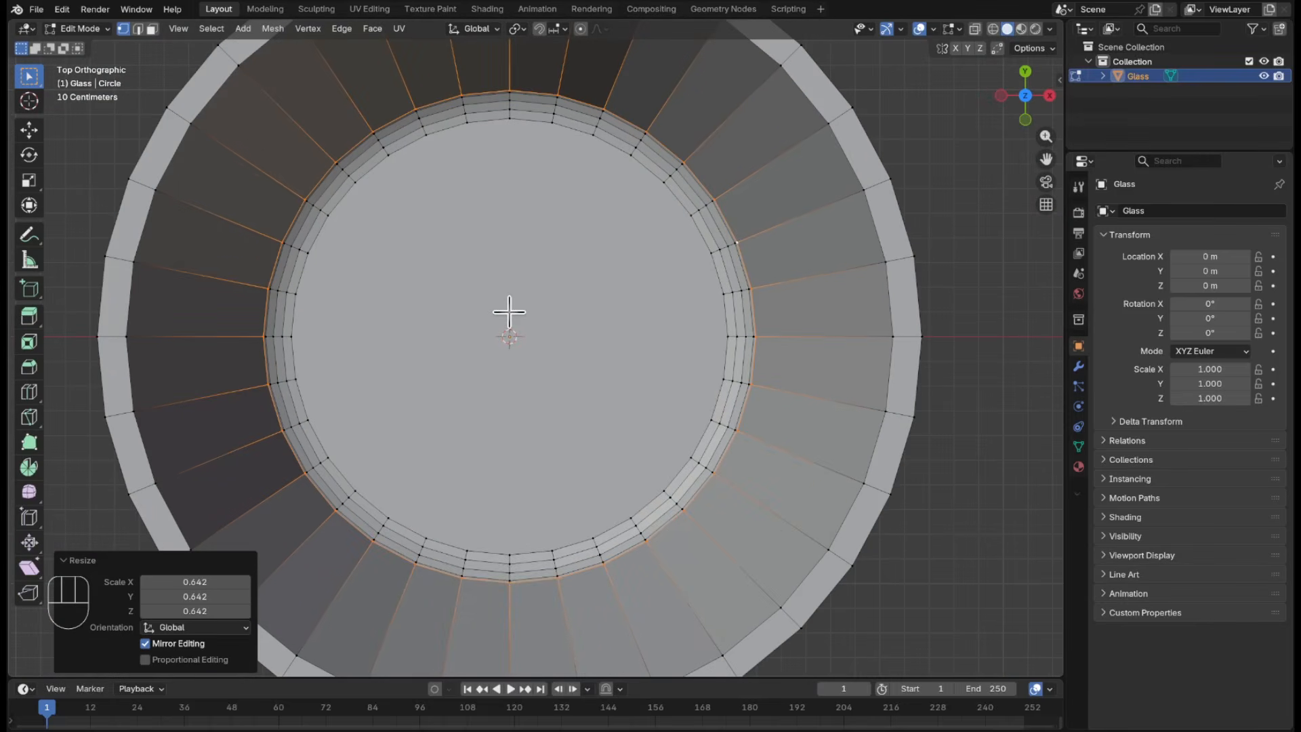
key("f")
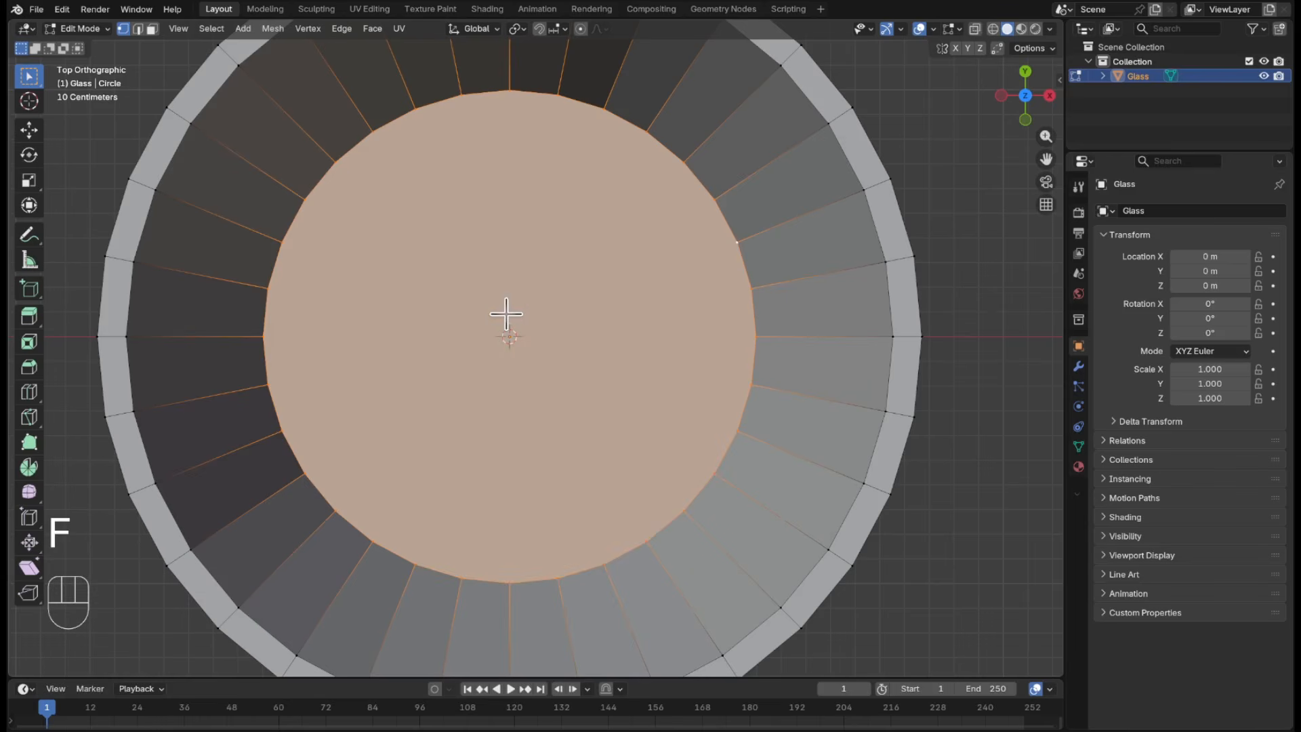
key("ctrl+b")
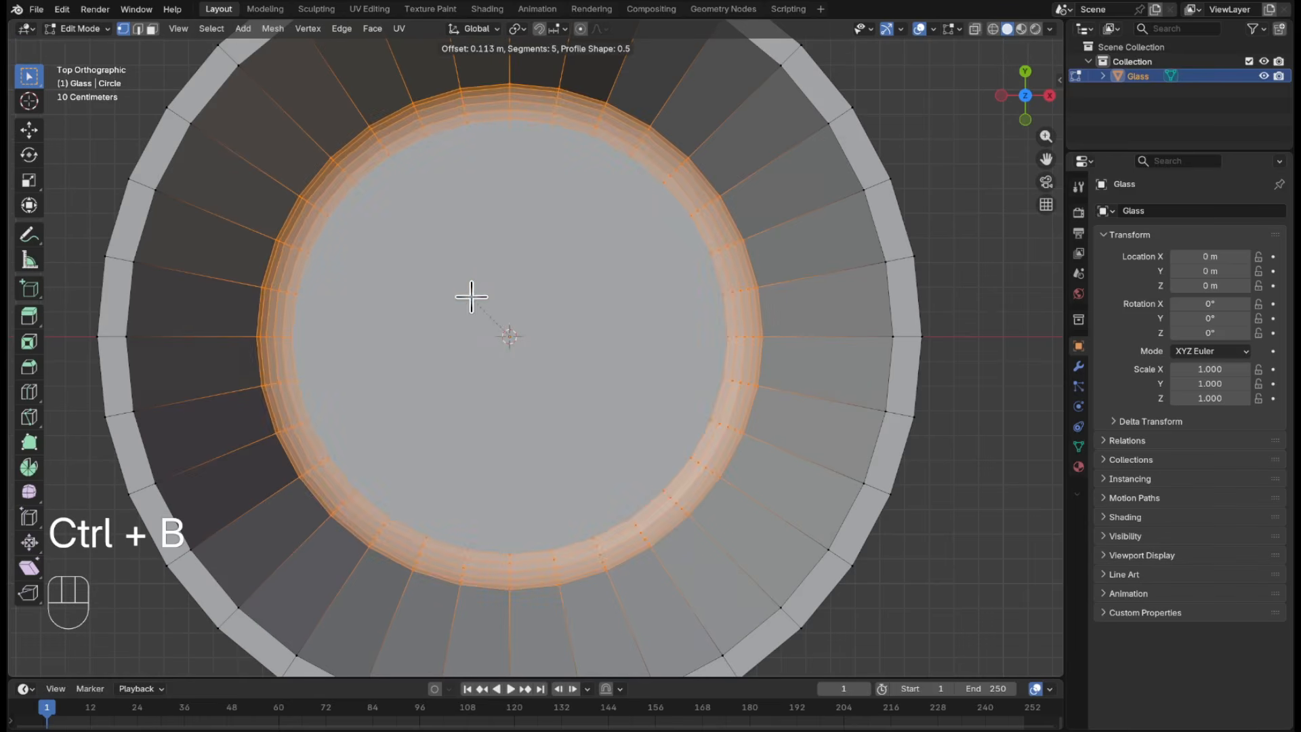
left_click(483, 285)
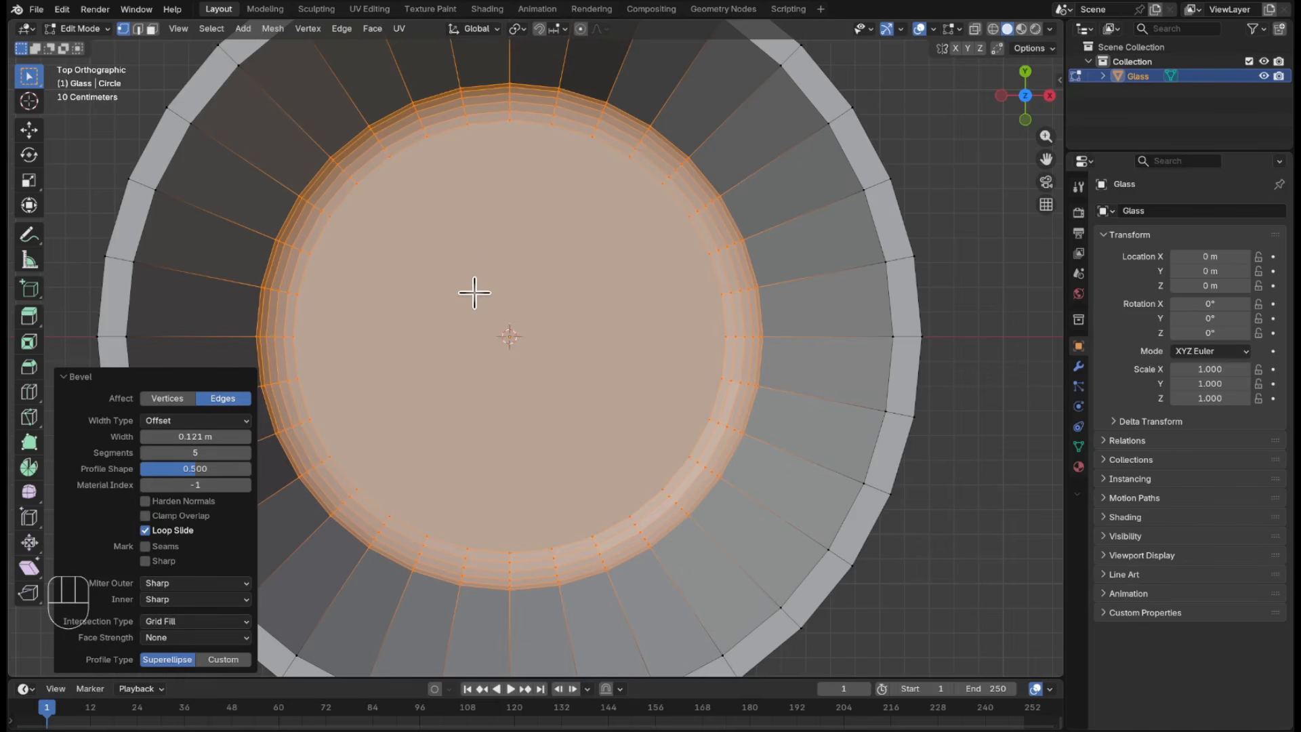
- Select the ring of outer wall faces between the two horizontal loop cuts and duplicate it in place
key("KP_1")
scroll(659, 206, "down", 5)
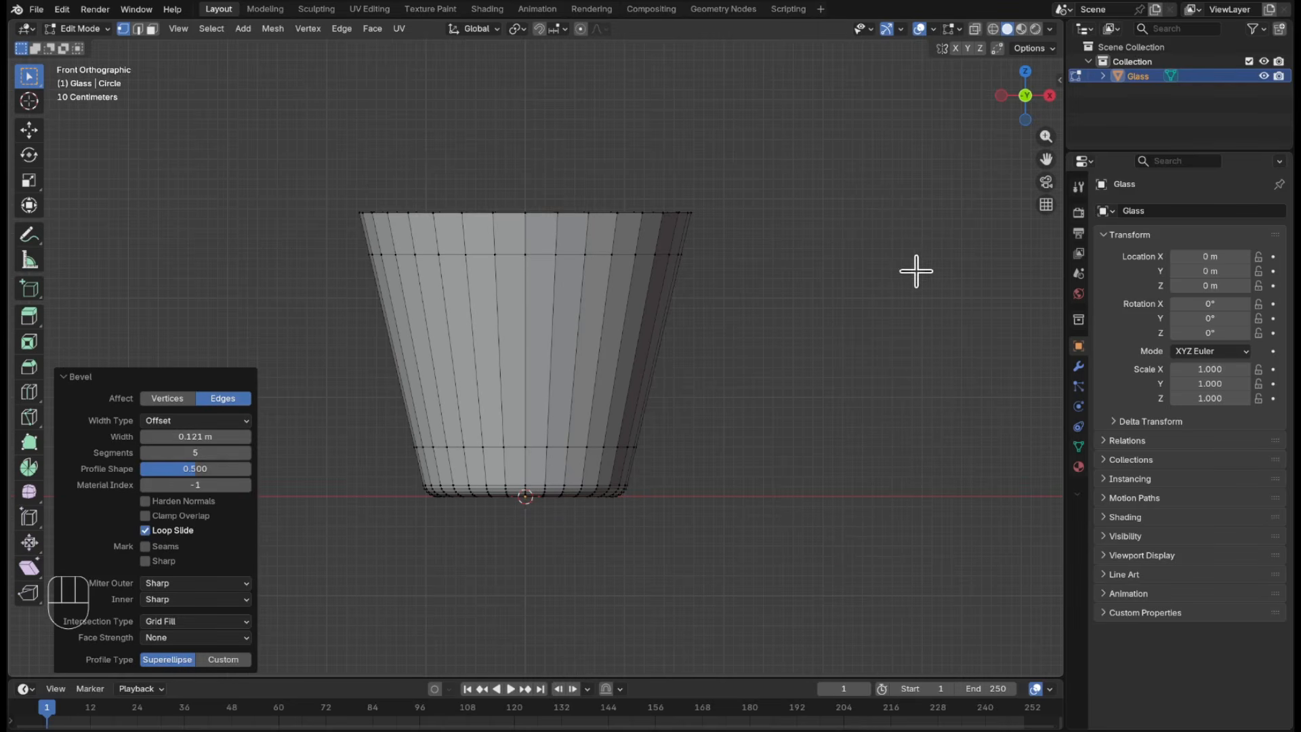
left_click(887, 286)
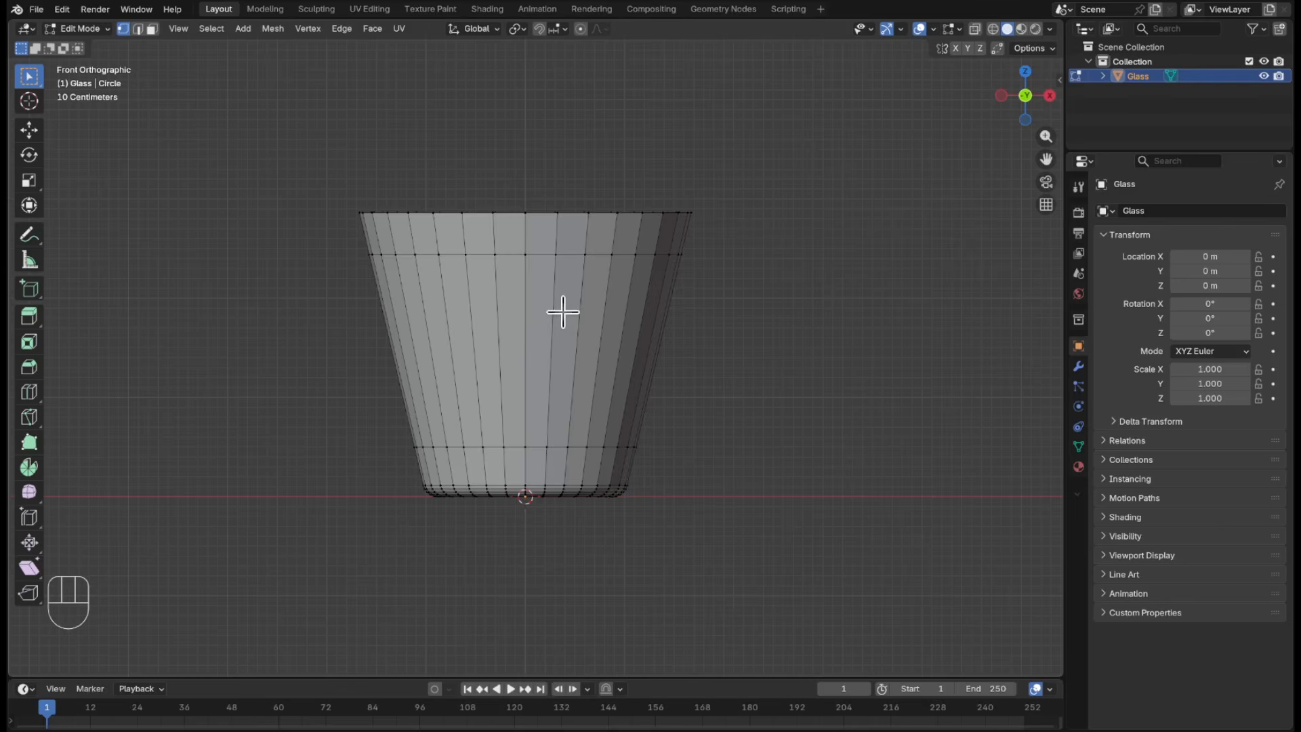
key("3")
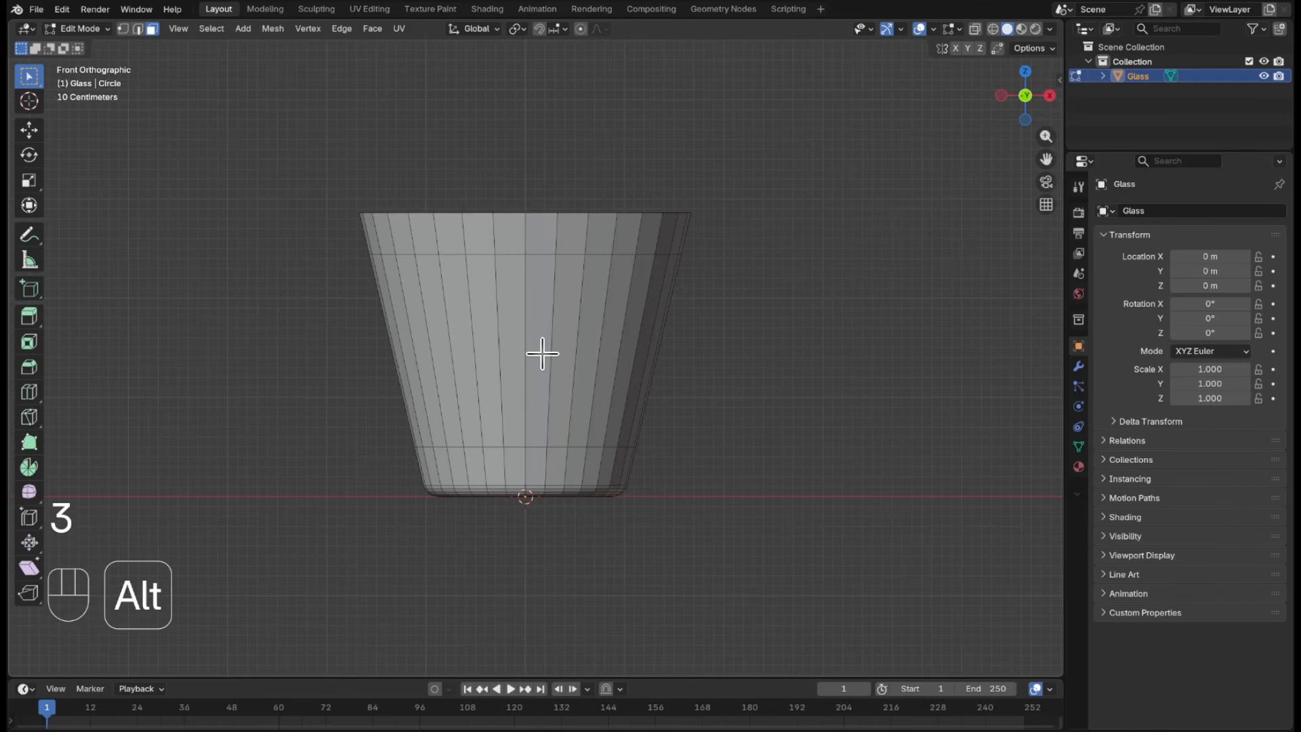
left_click(542, 353, "alt")
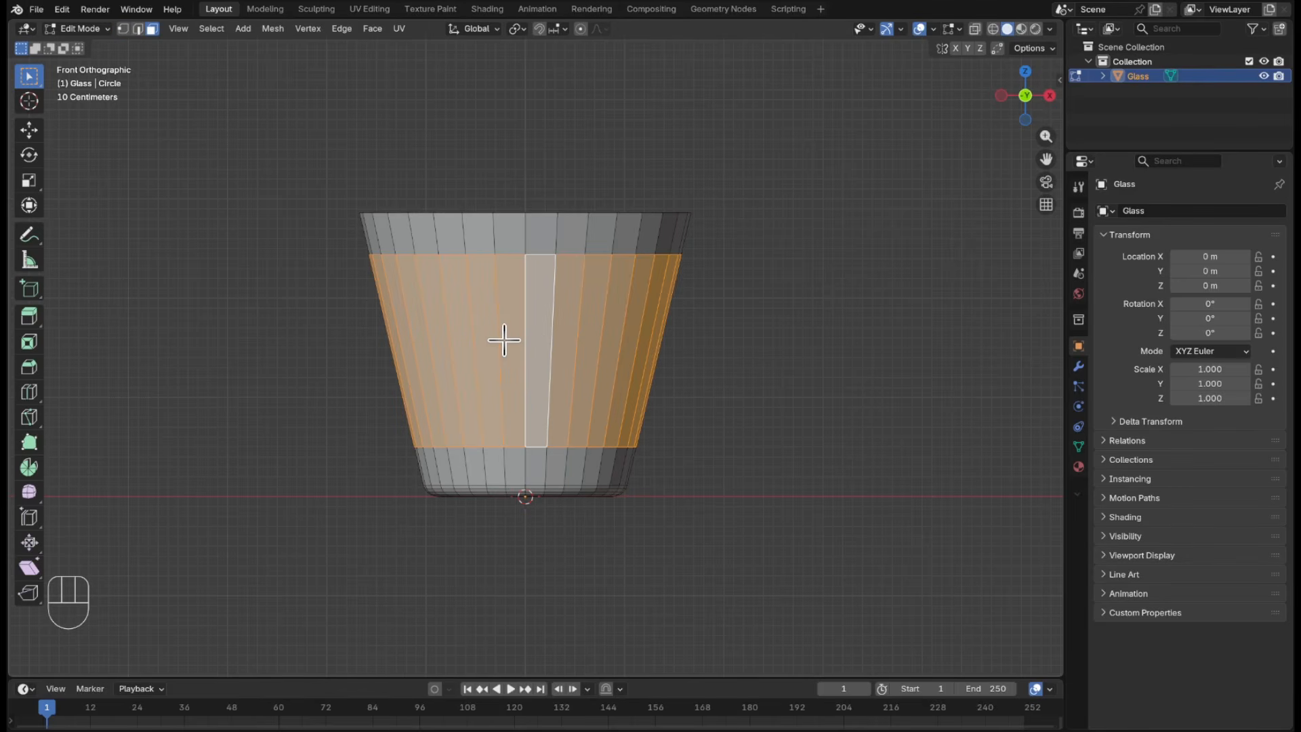
key("shift")
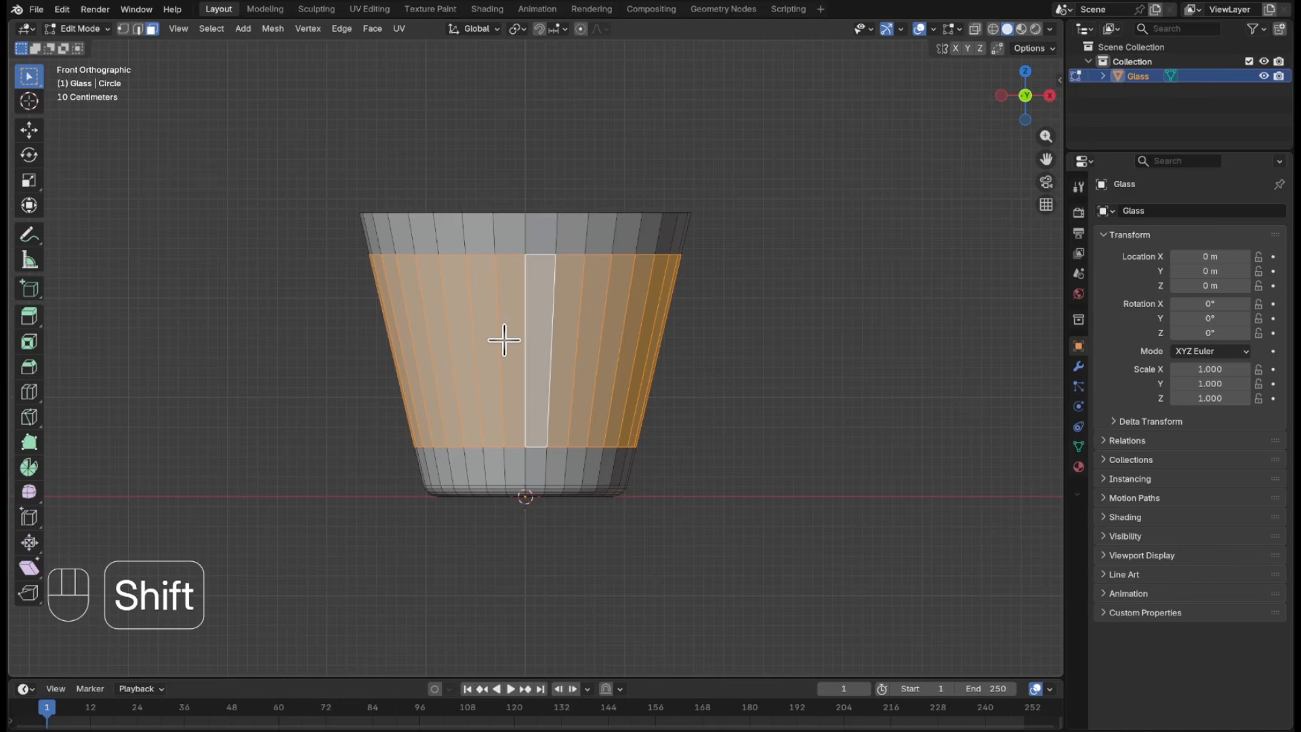
key("shift+d")
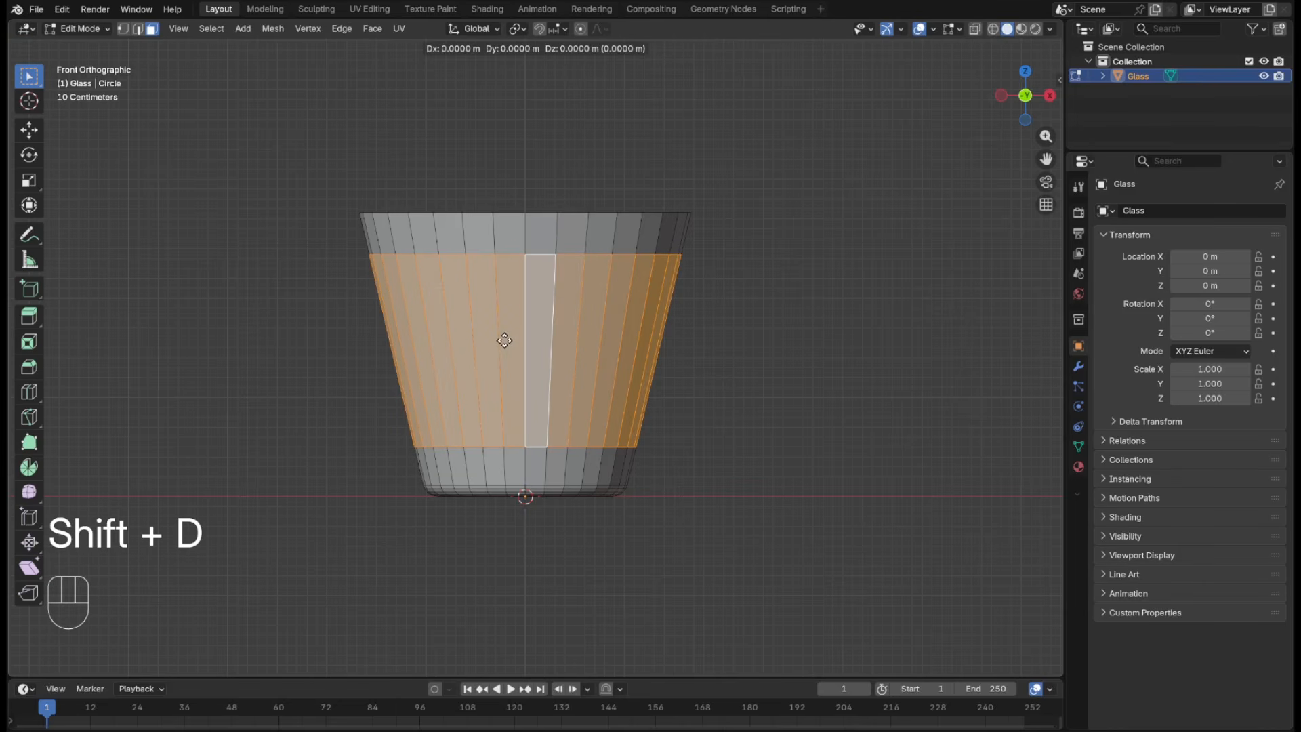
key("Return")
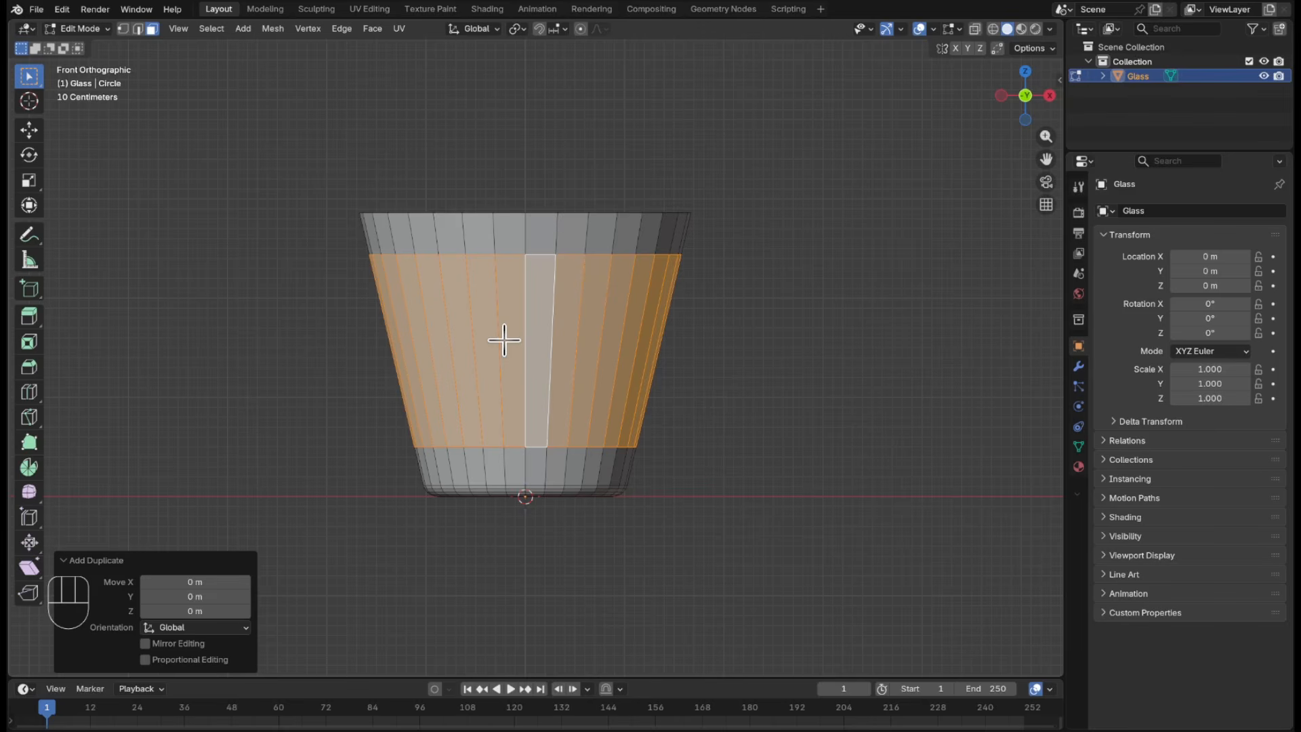
- Scale the duplicated ring of wall faces uniformly to 1.05 so it sits just outside the glass
key("s")
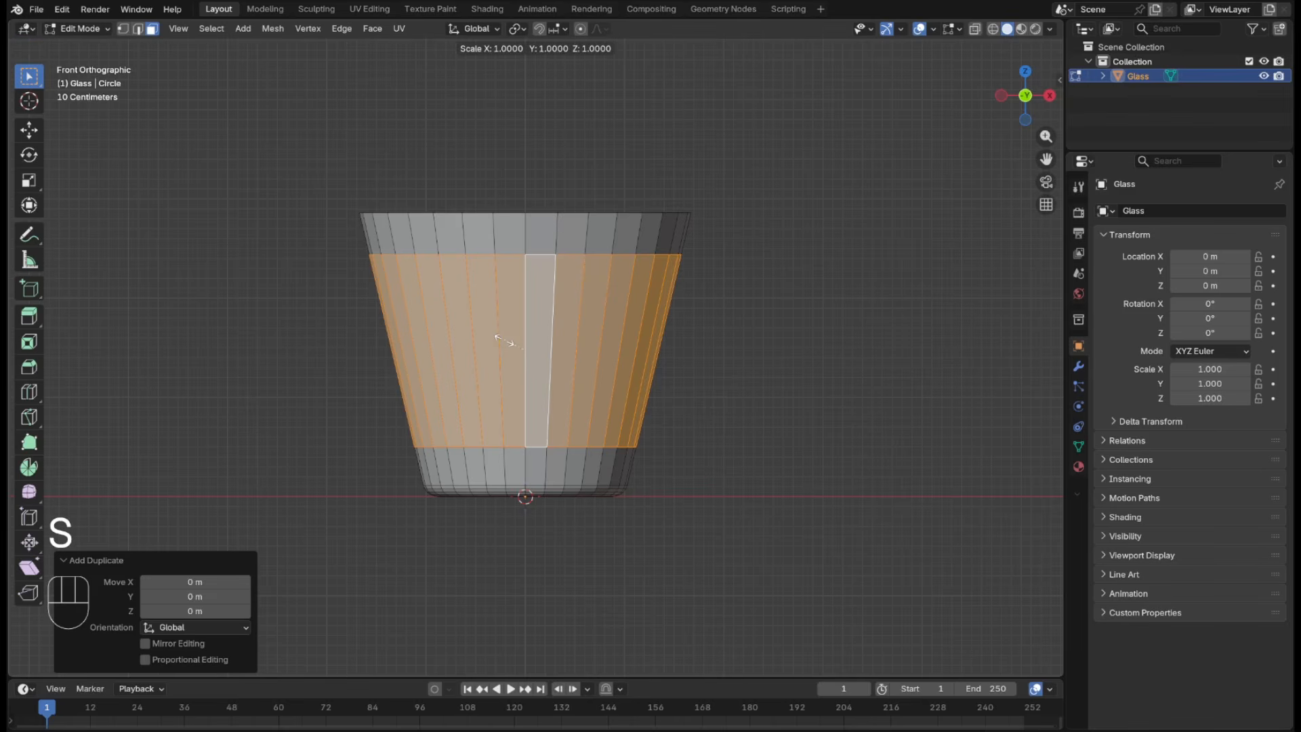
key("KP_1")
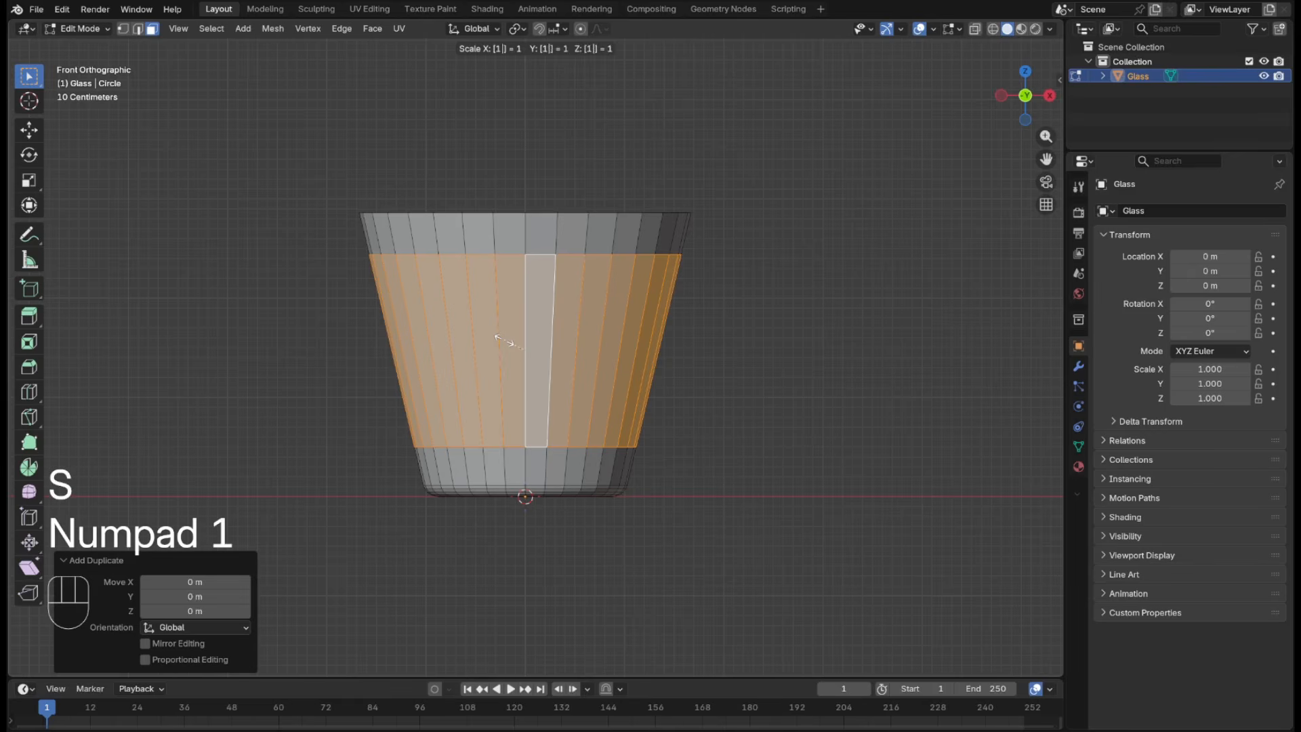
key("KP_Decimal")
key("KP_0")
key("KP_5")
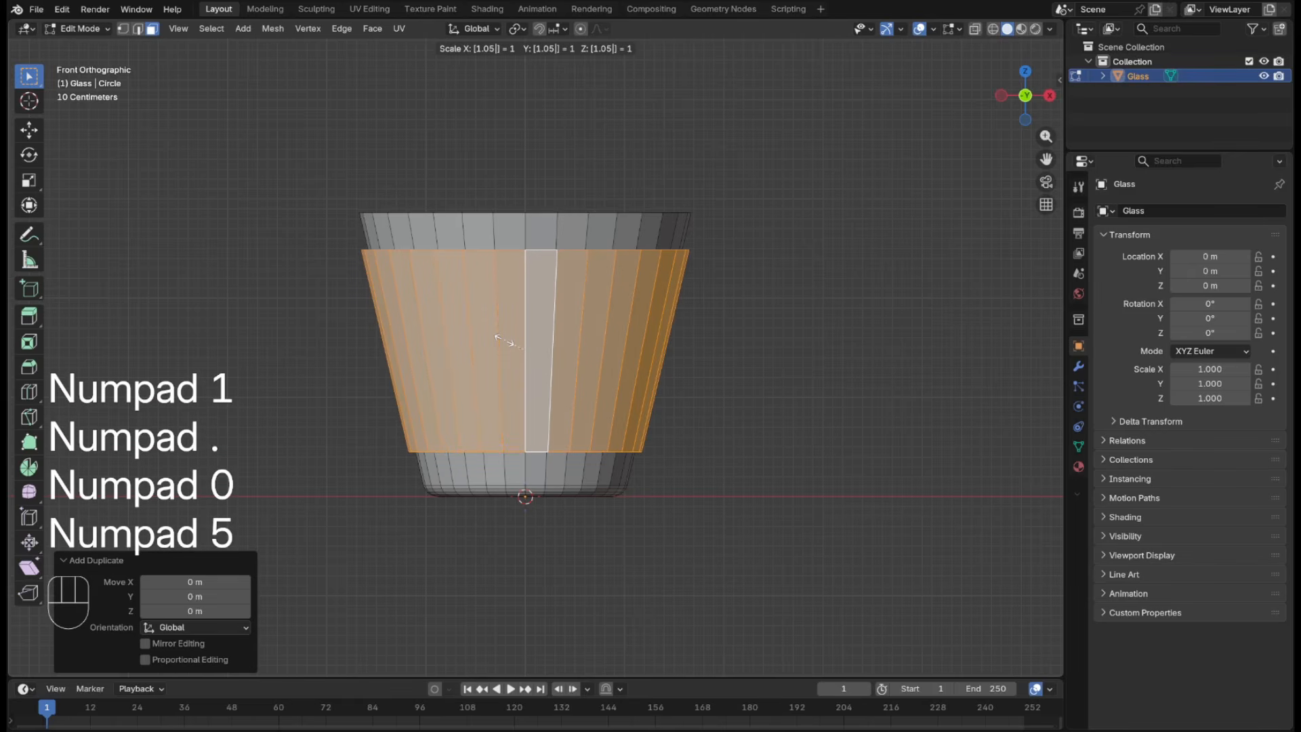
key("KP_Enter")
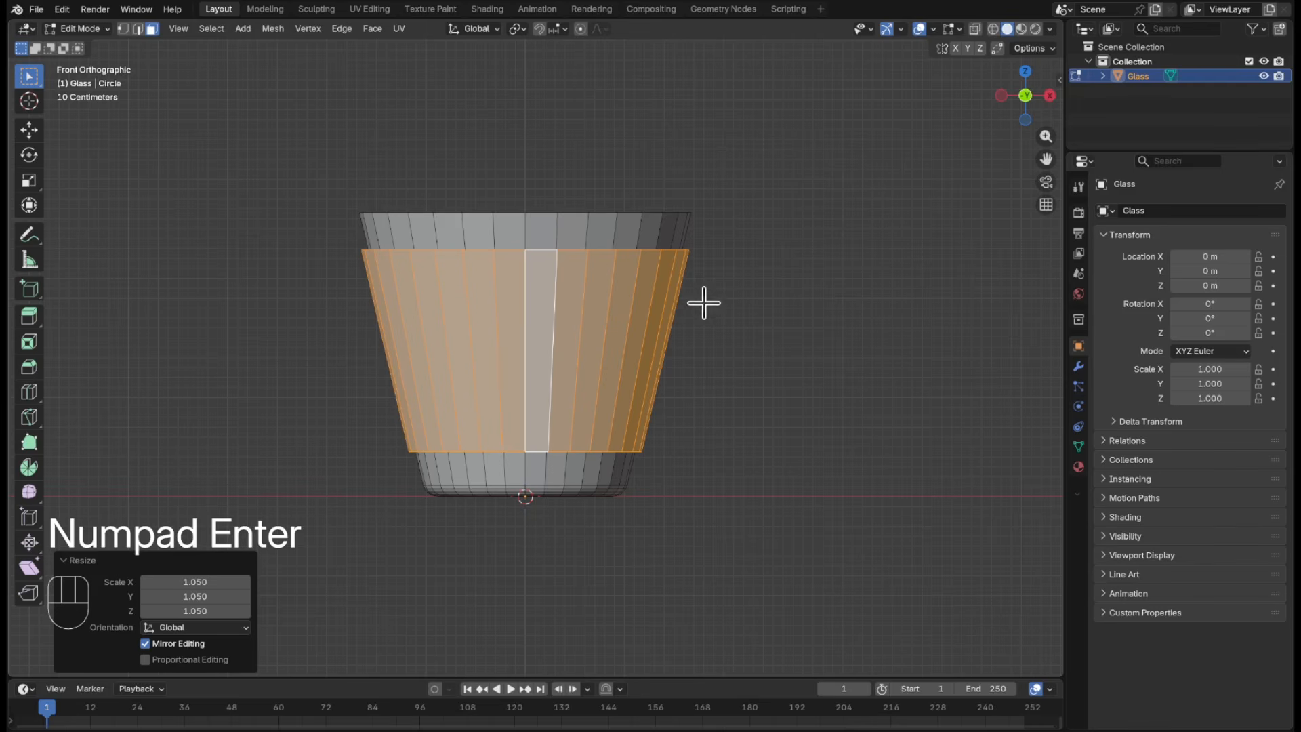
- Separate the selected outer ring of faces into its own object and return to Object Mode
middle_click_drag(699, 299, 693, 427)
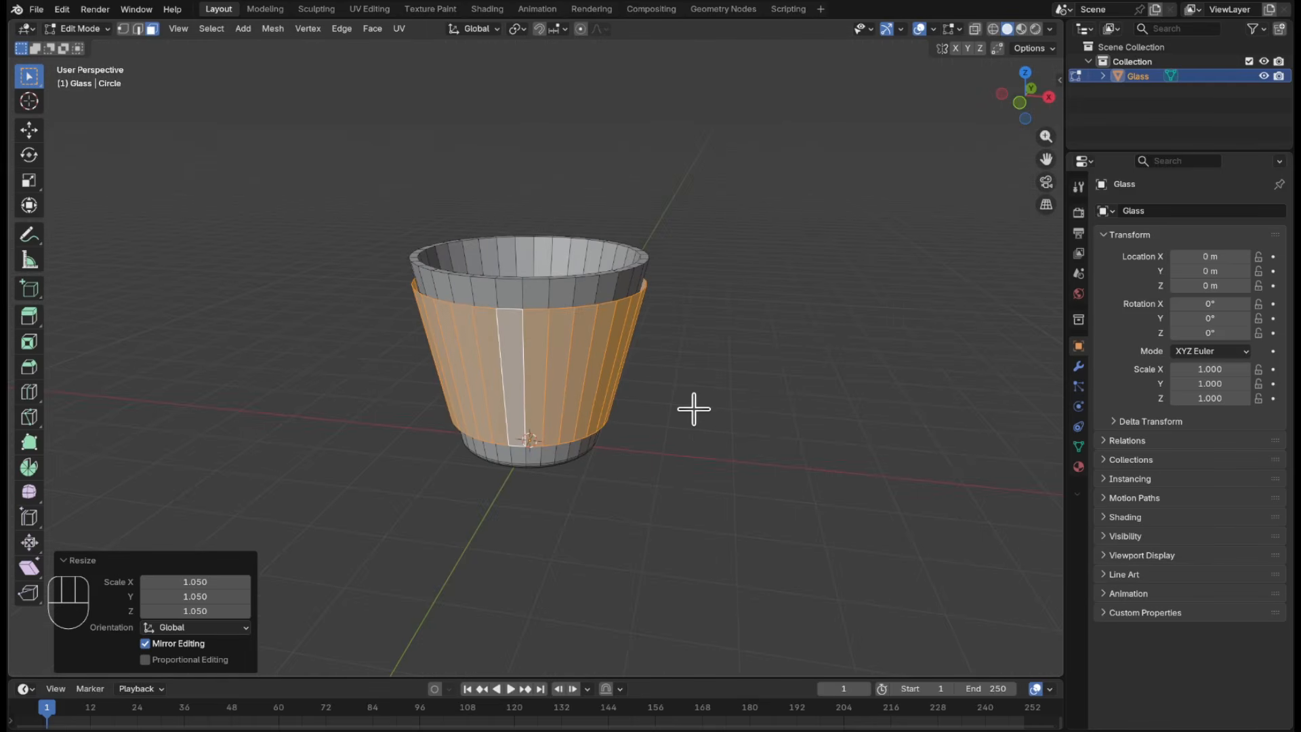
key("p")
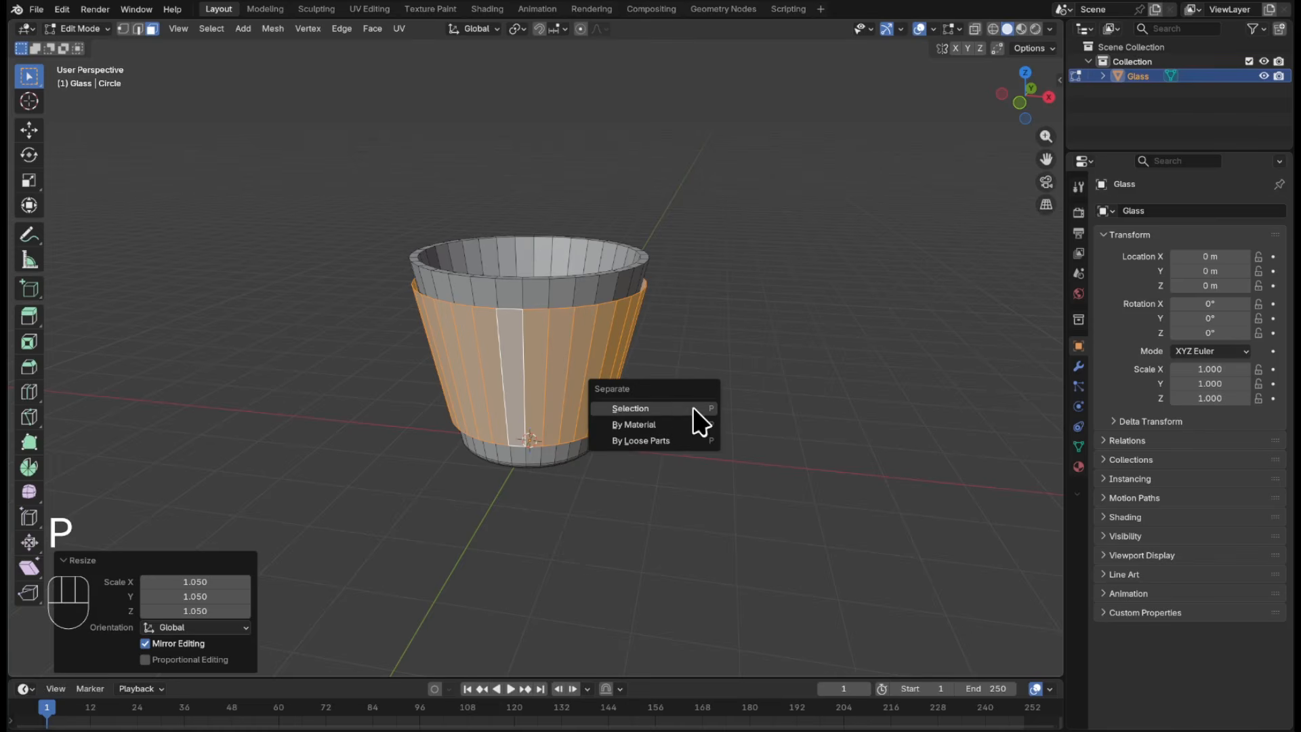
left_click(676, 408)
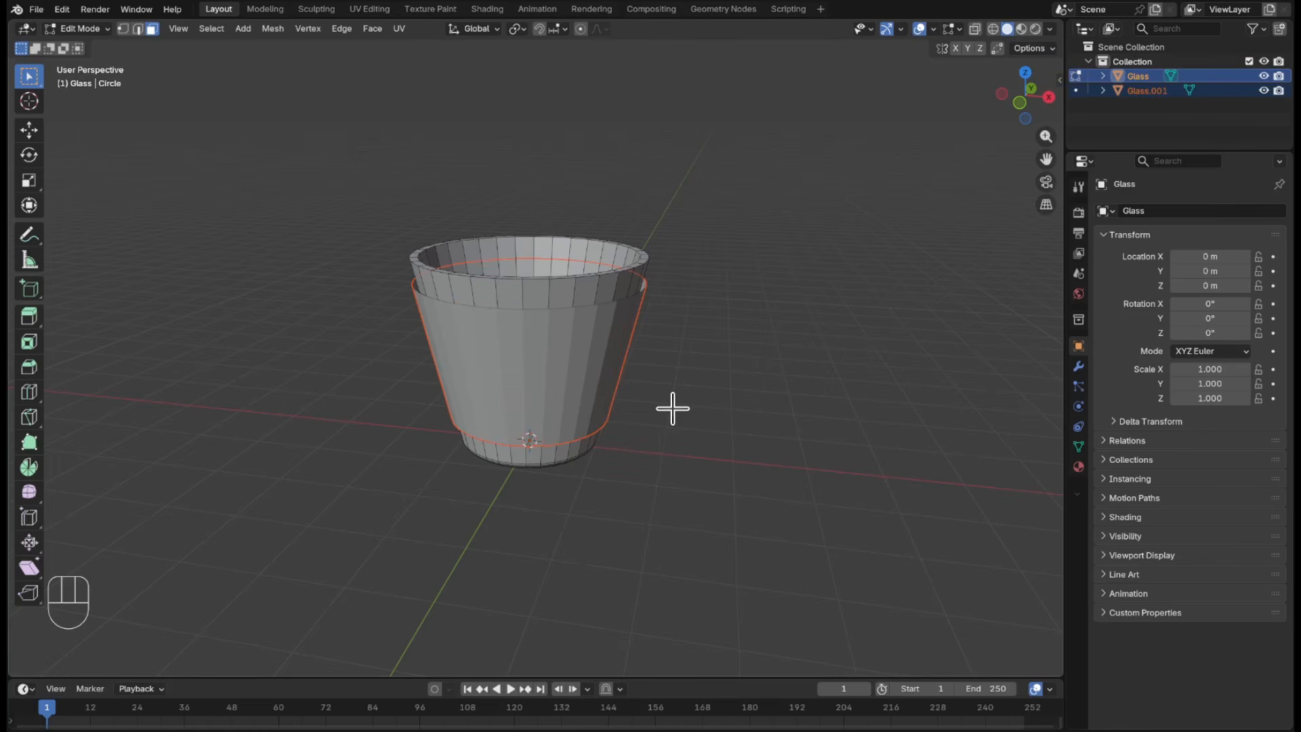
key("Tab")
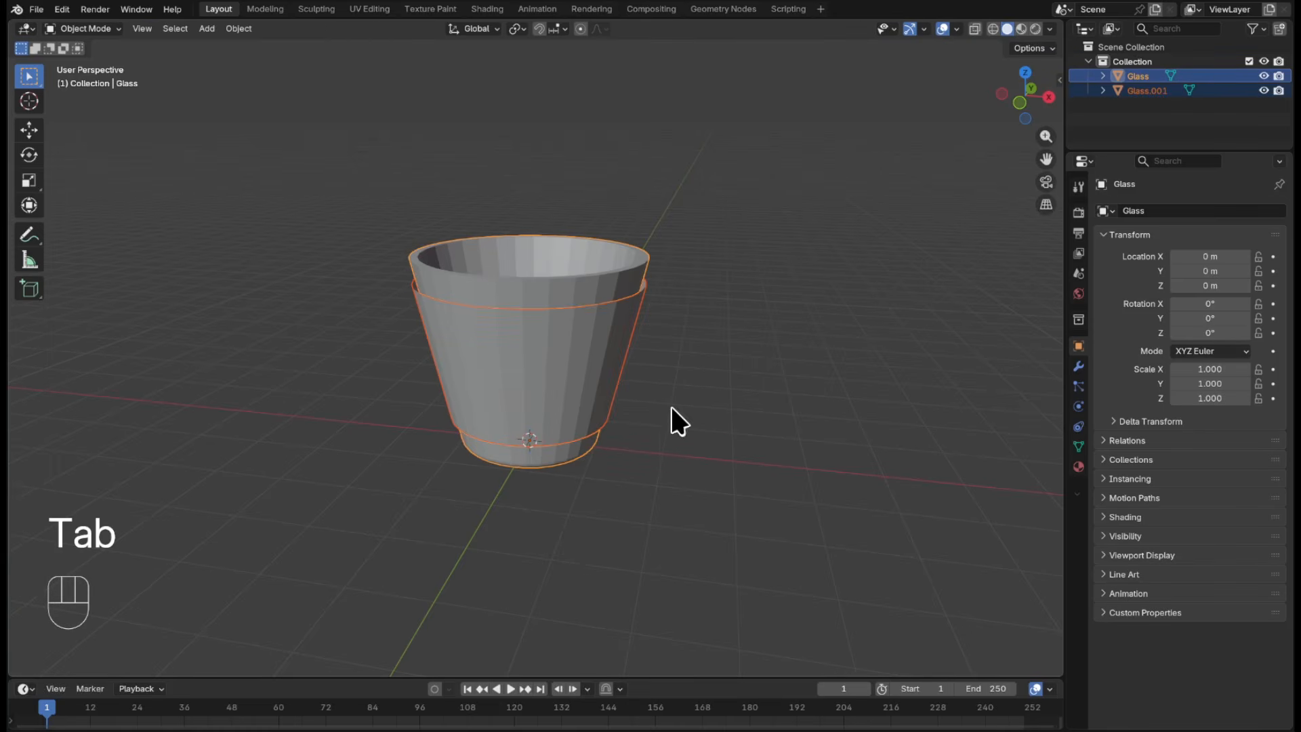
- Rename the separated sleeve object to Cut and hide the Glass object in the viewport
left_click(1171, 129)
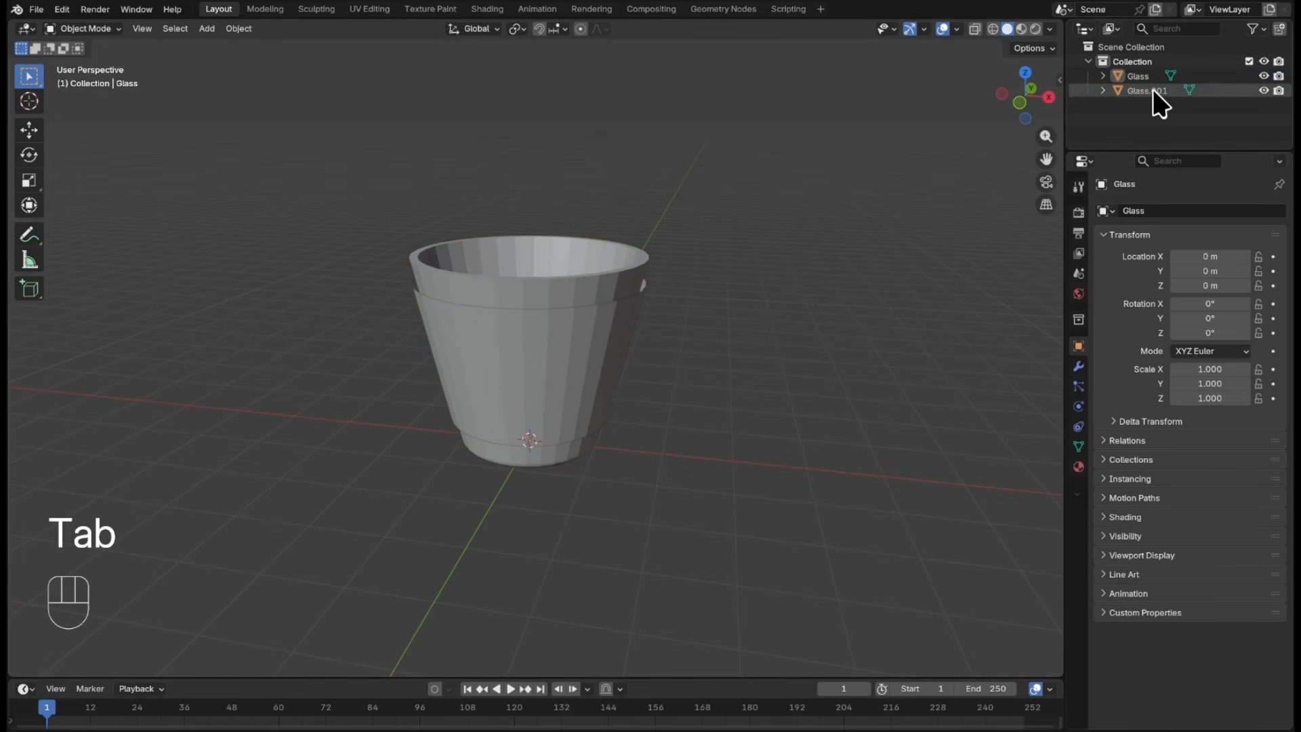
left_click(1149, 91)
double_click(1154, 91)
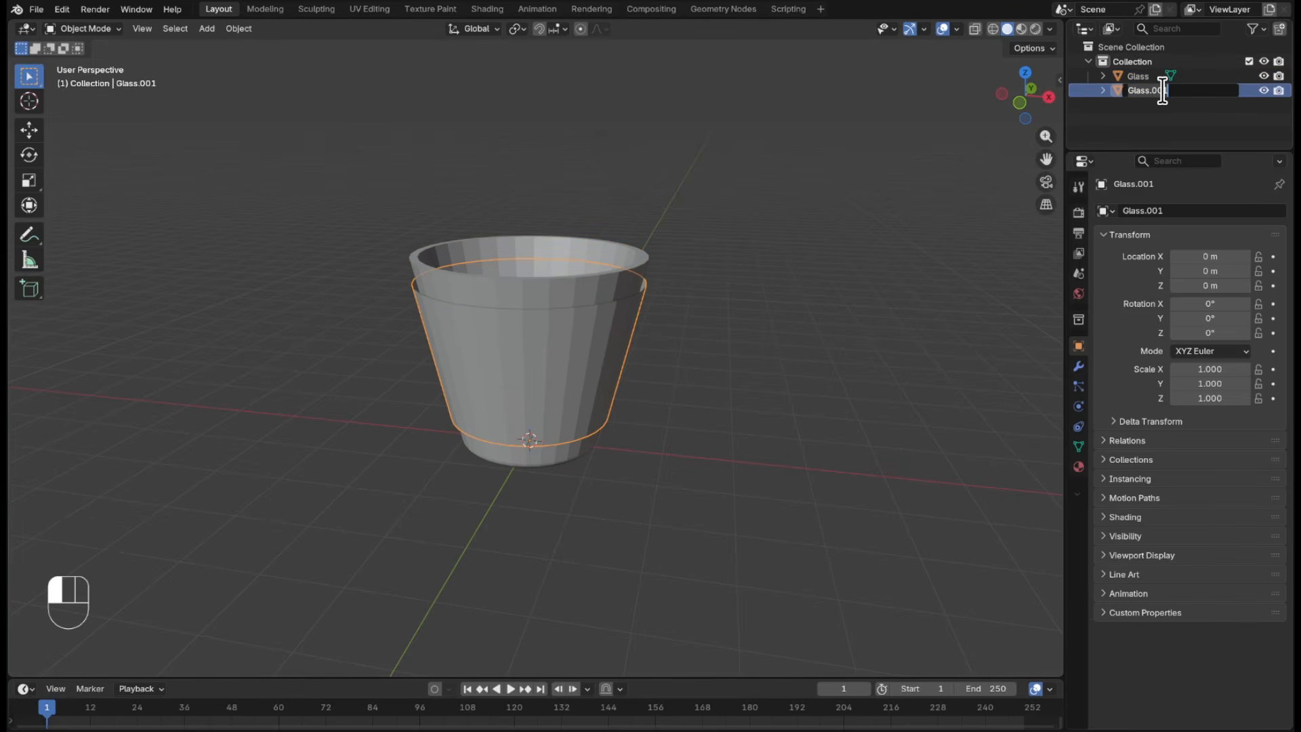
key("BackSpace")
type("Cut")
key("Return")
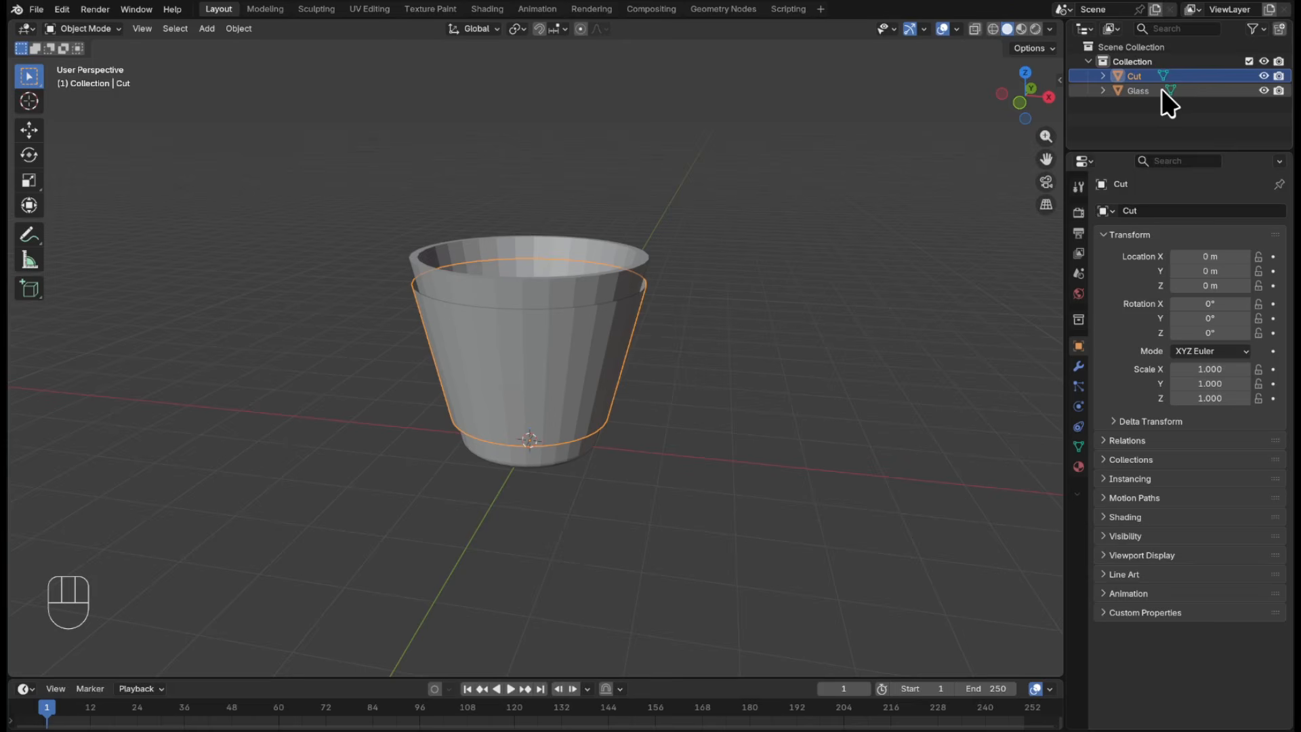
left_click(1263, 91)
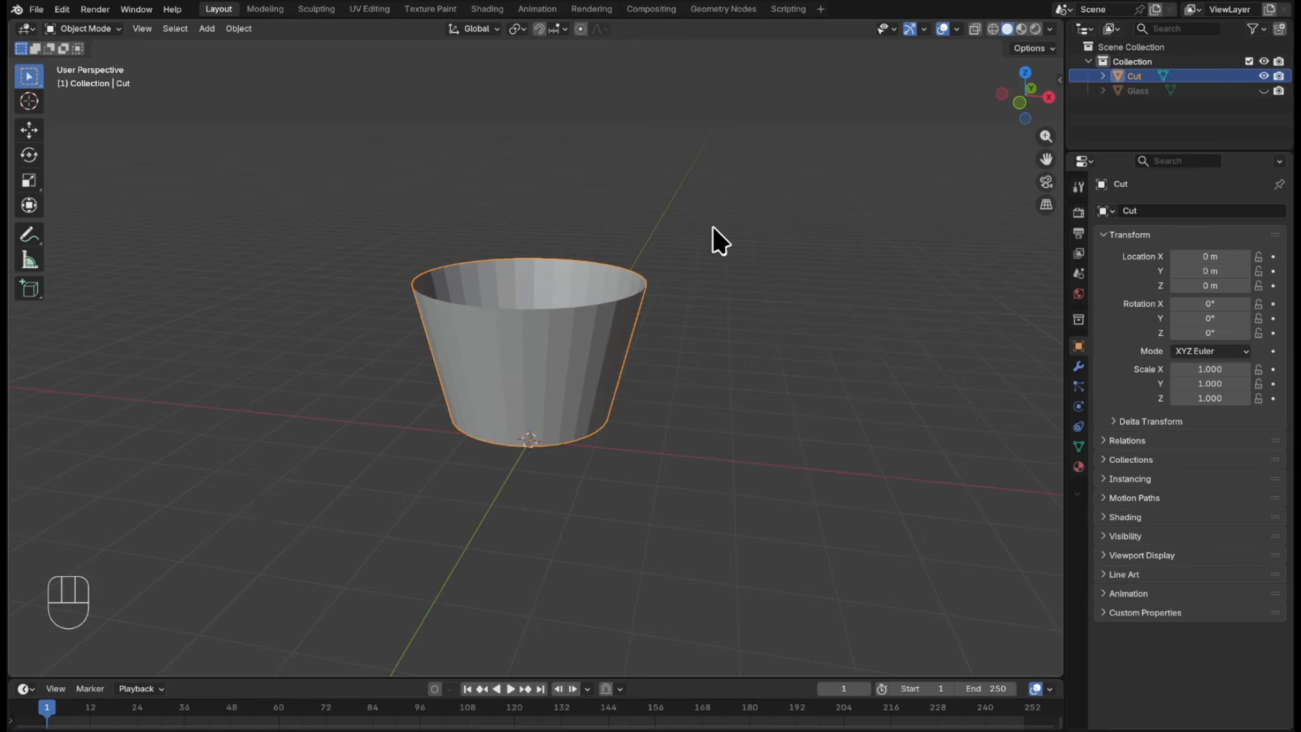
- Add six evenly spaced horizontal loop cuts around the Cut sleeve without sliding them, and return to Object Mode
key("Tab")
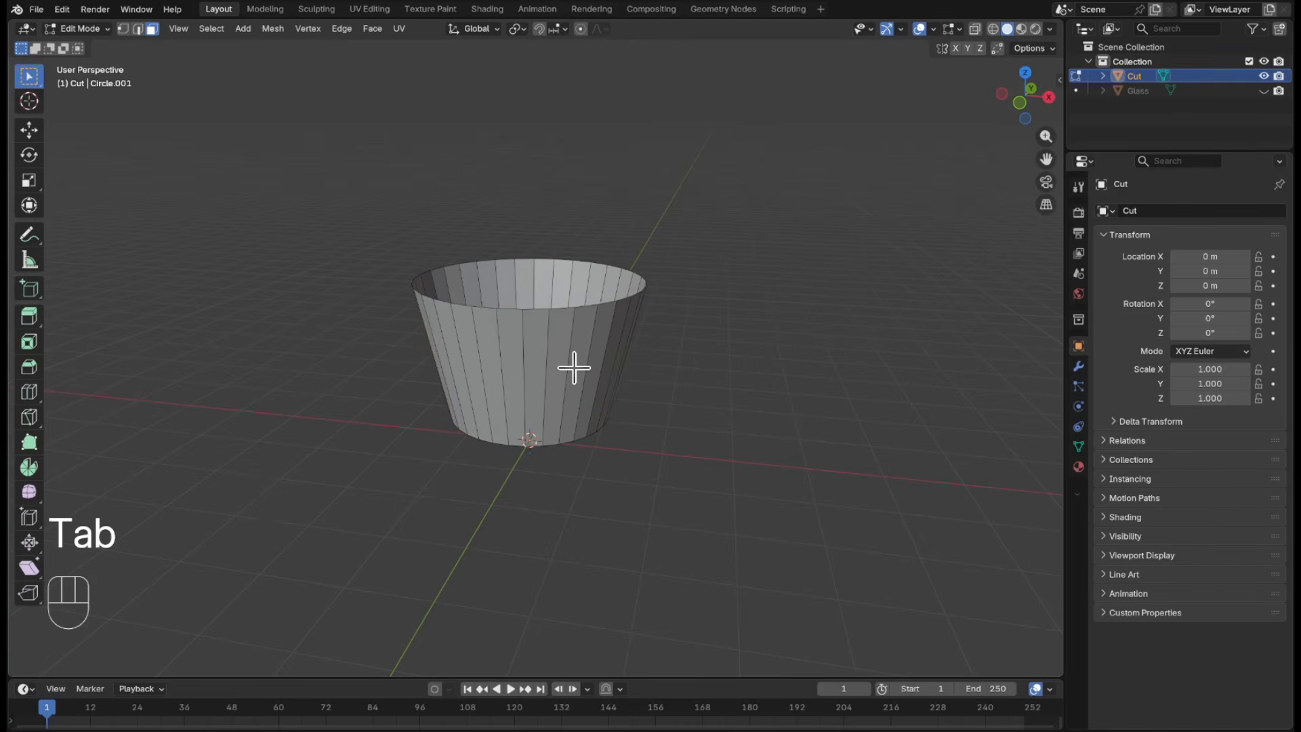
key("ctrl+r")
key("6")
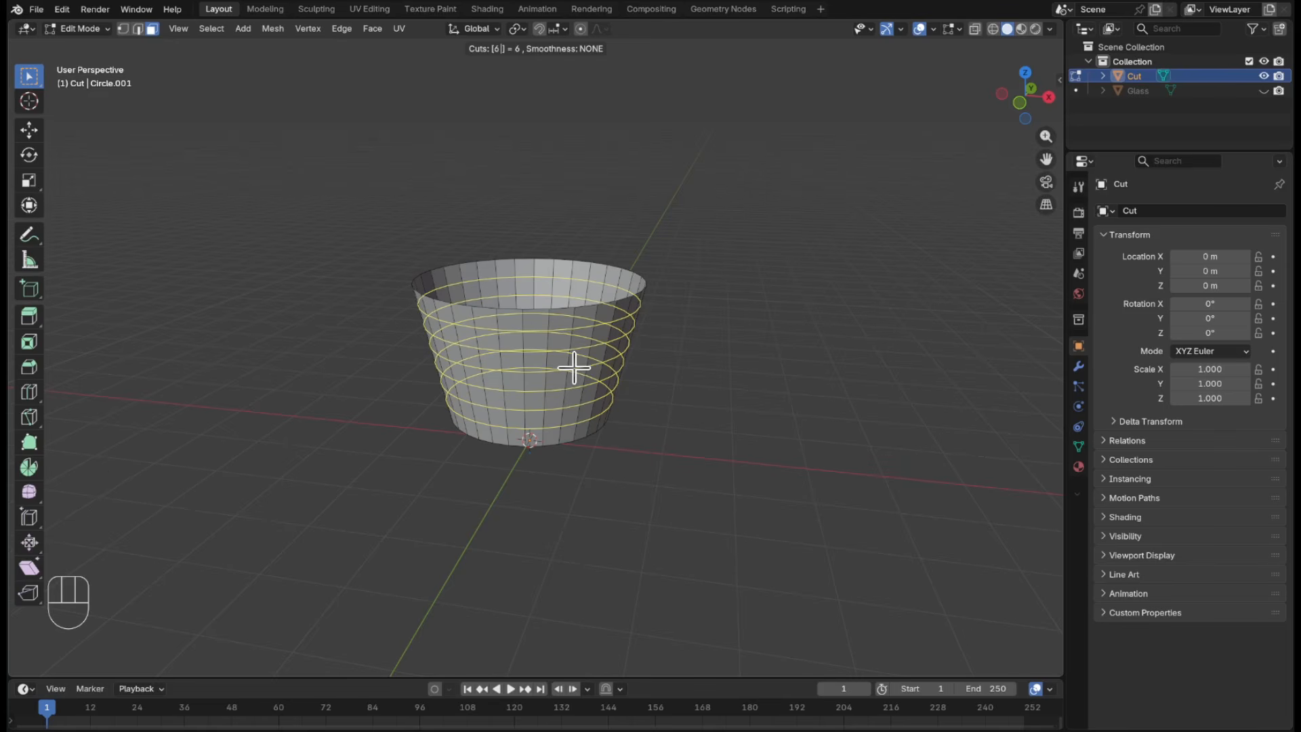
key("Return")
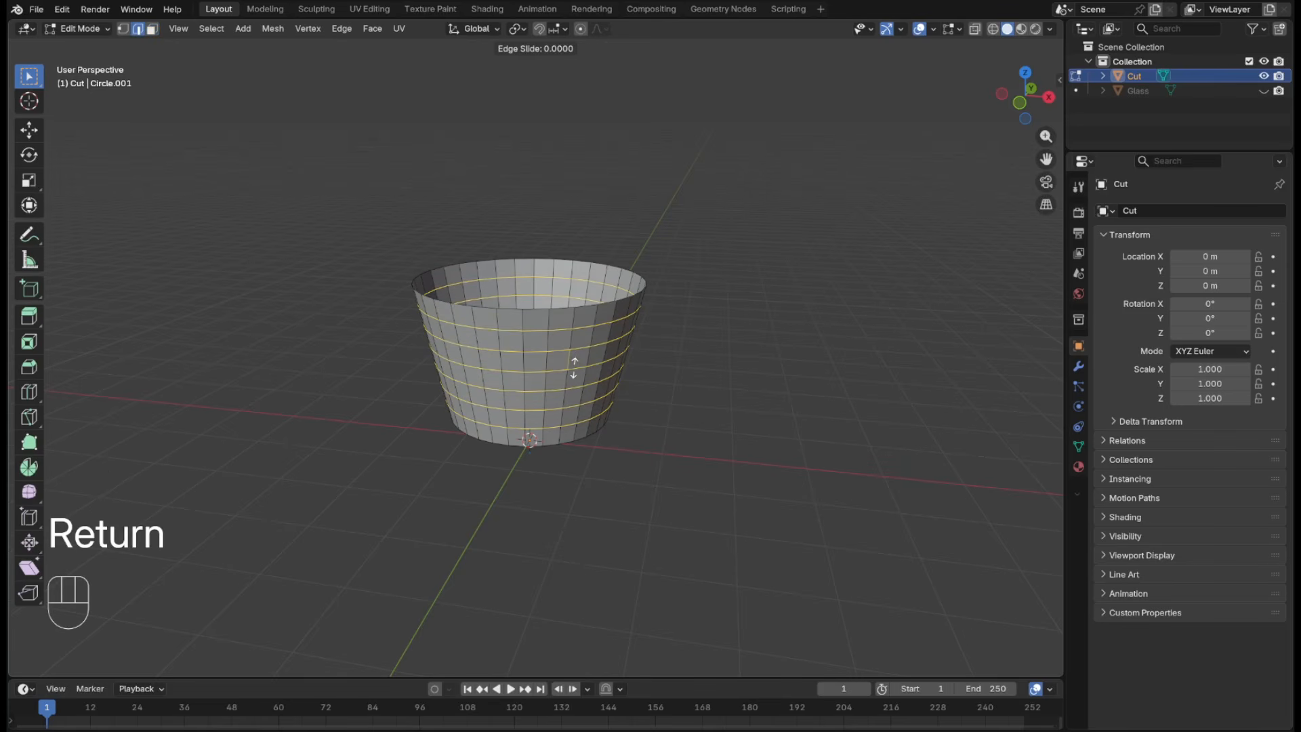
key("shift+Return")
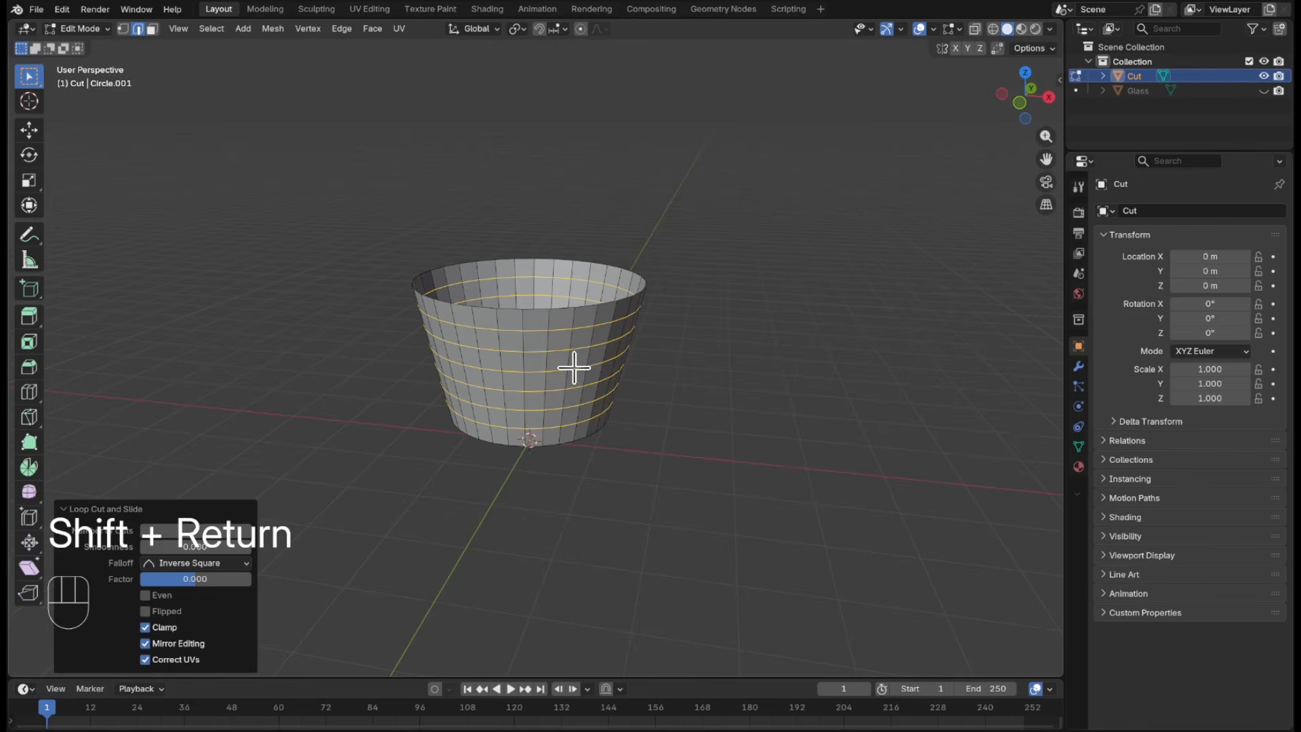
key("Tab")
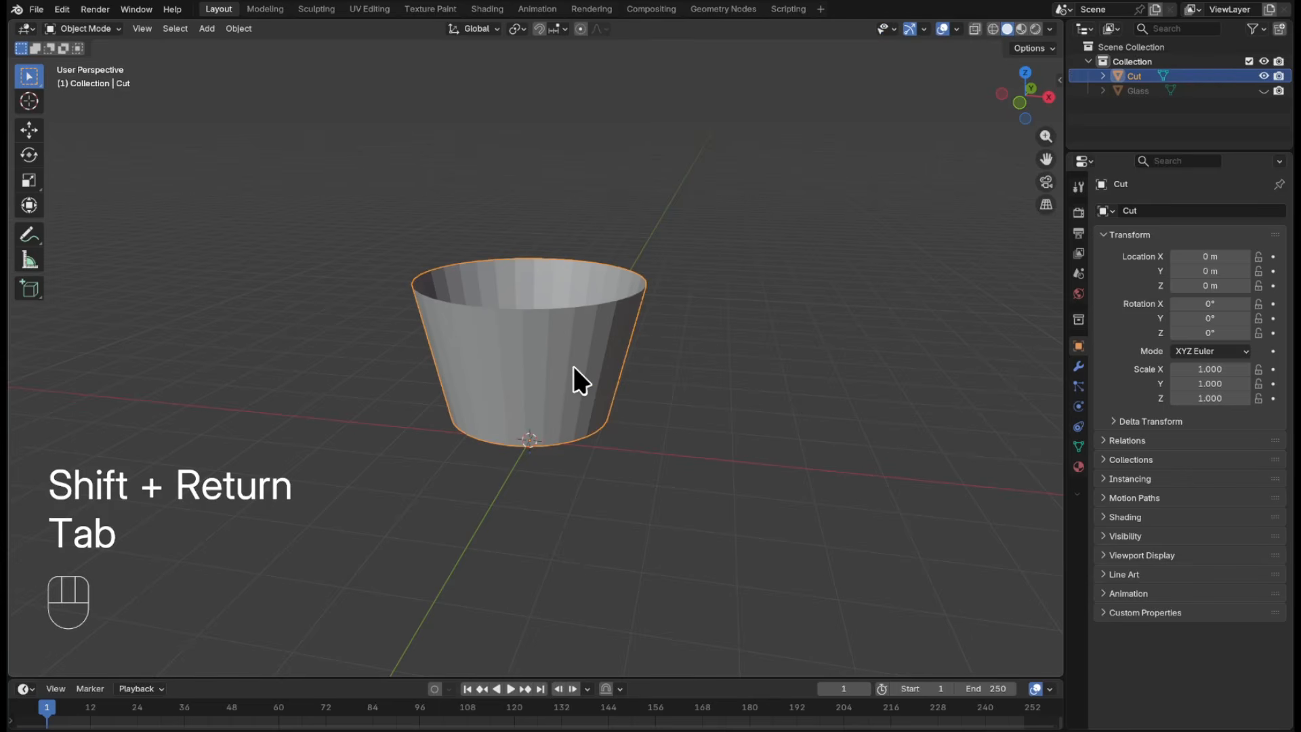
- Display the sleeve in wireframe and add a Decimate modifier set to Un-Subdivide with 1 iteration
left_click(993, 29)
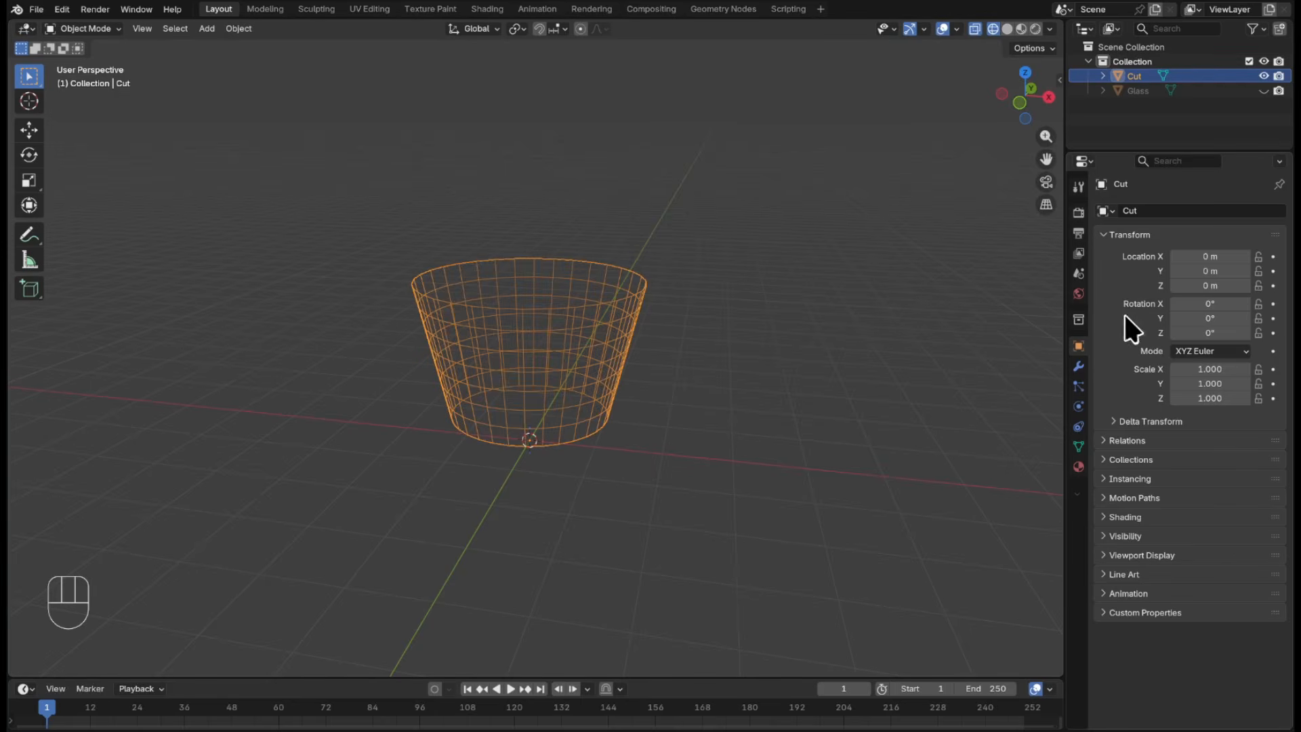
left_click(1079, 366)
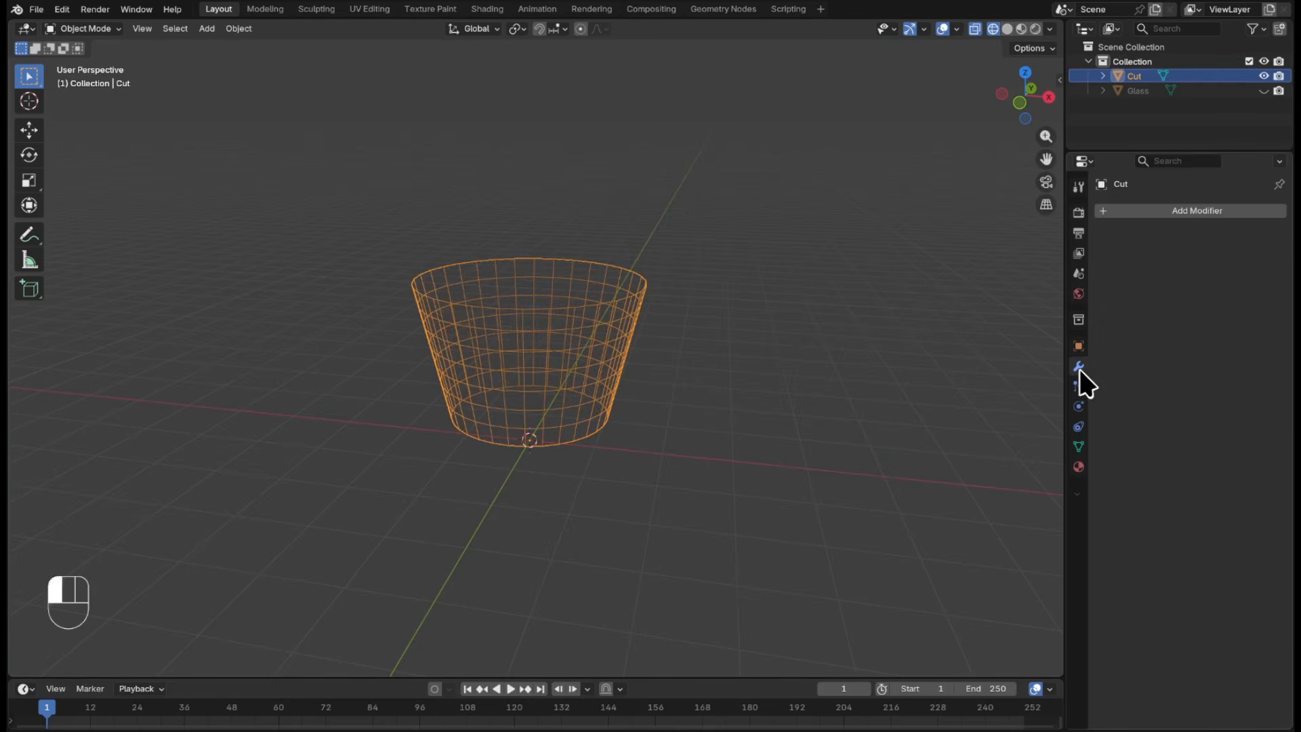
left_click(1188, 223)
mouse_move(1189, 246)
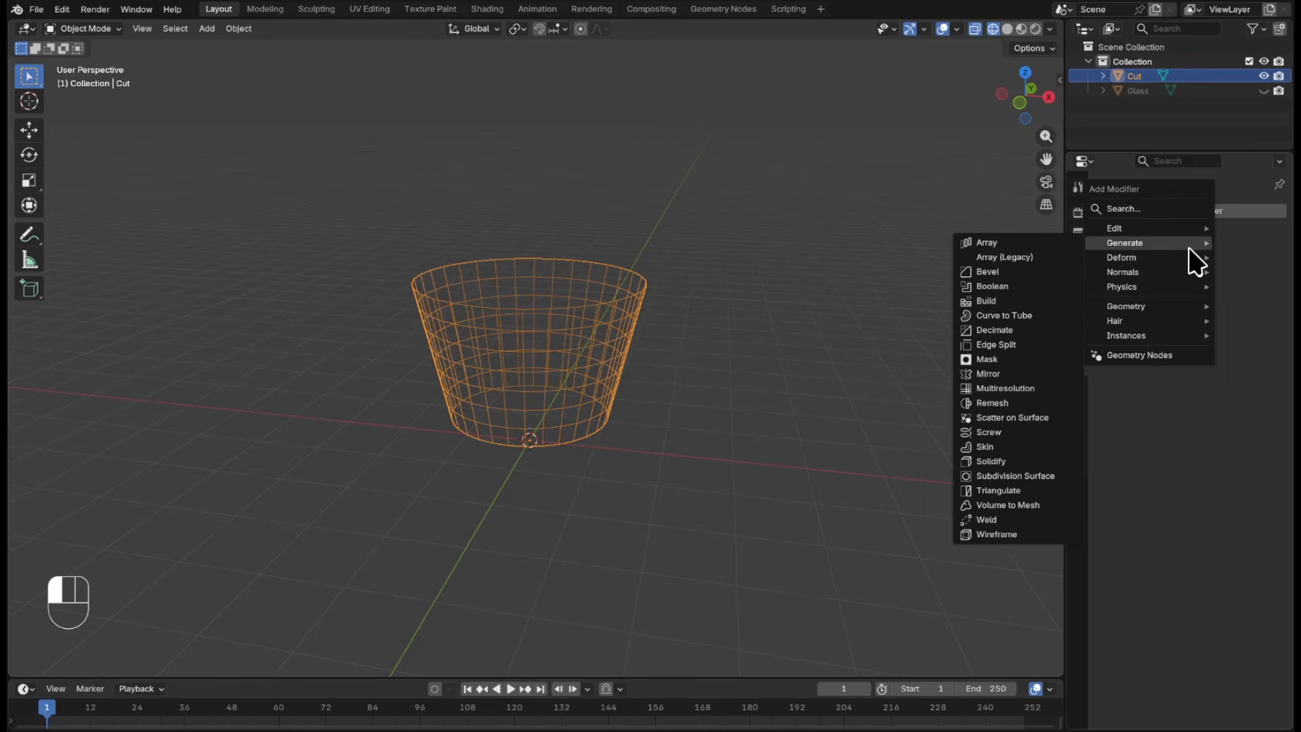
left_click(1043, 329)
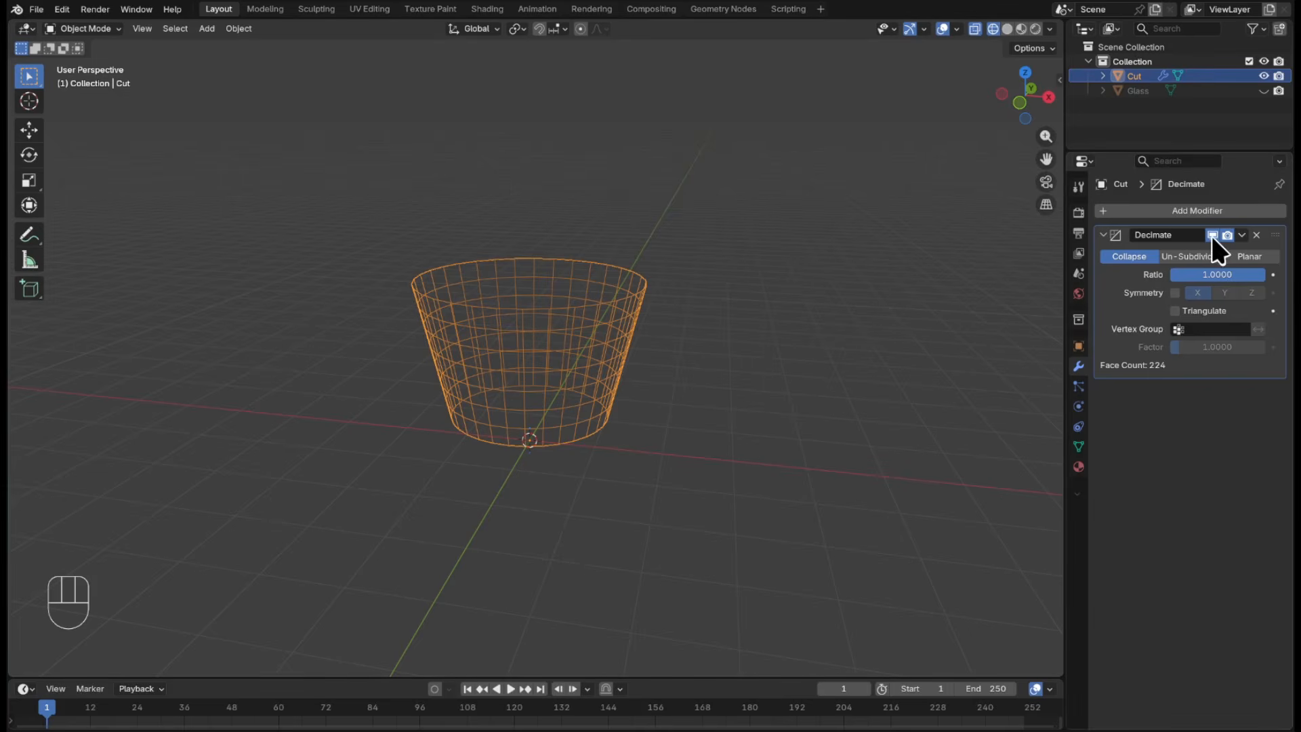
left_click(1209, 256)
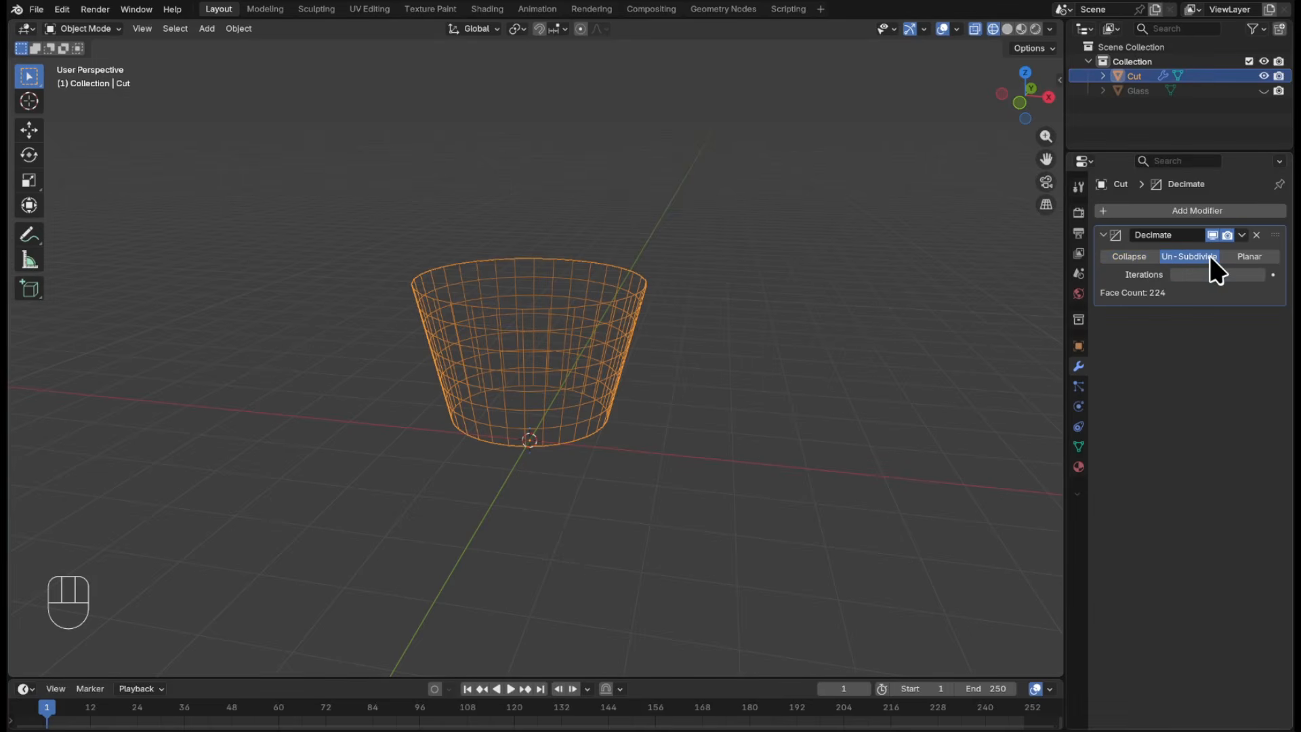
left_click(1260, 275)
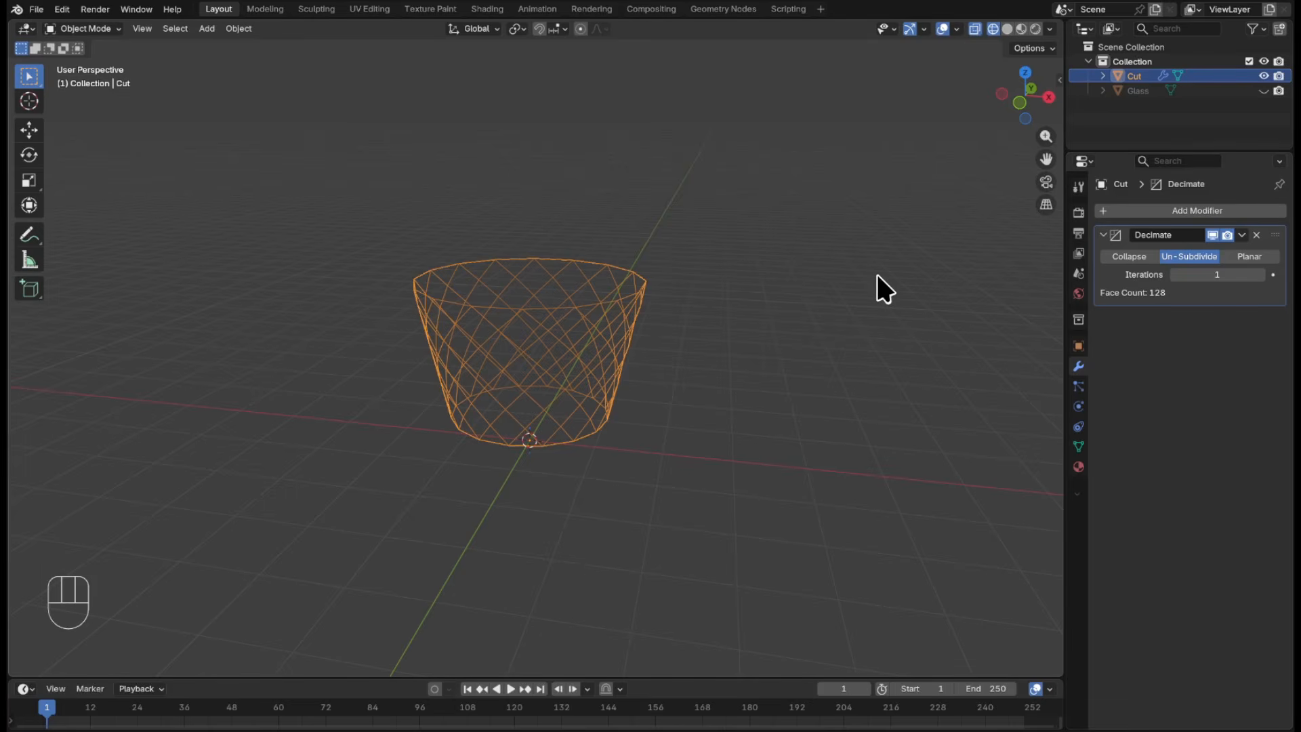
- Duplicate the Cut object in place and move the copy into a new collection named Original
key("shift+d")
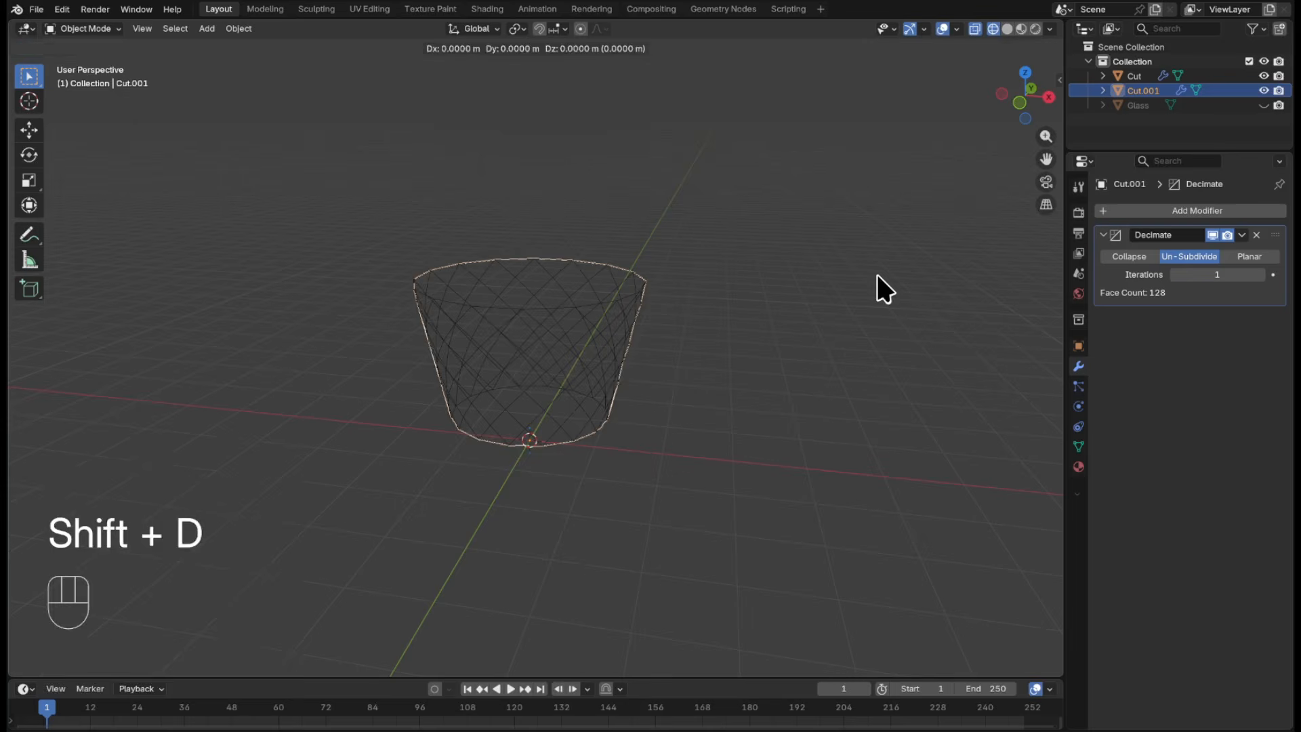
key("Return")
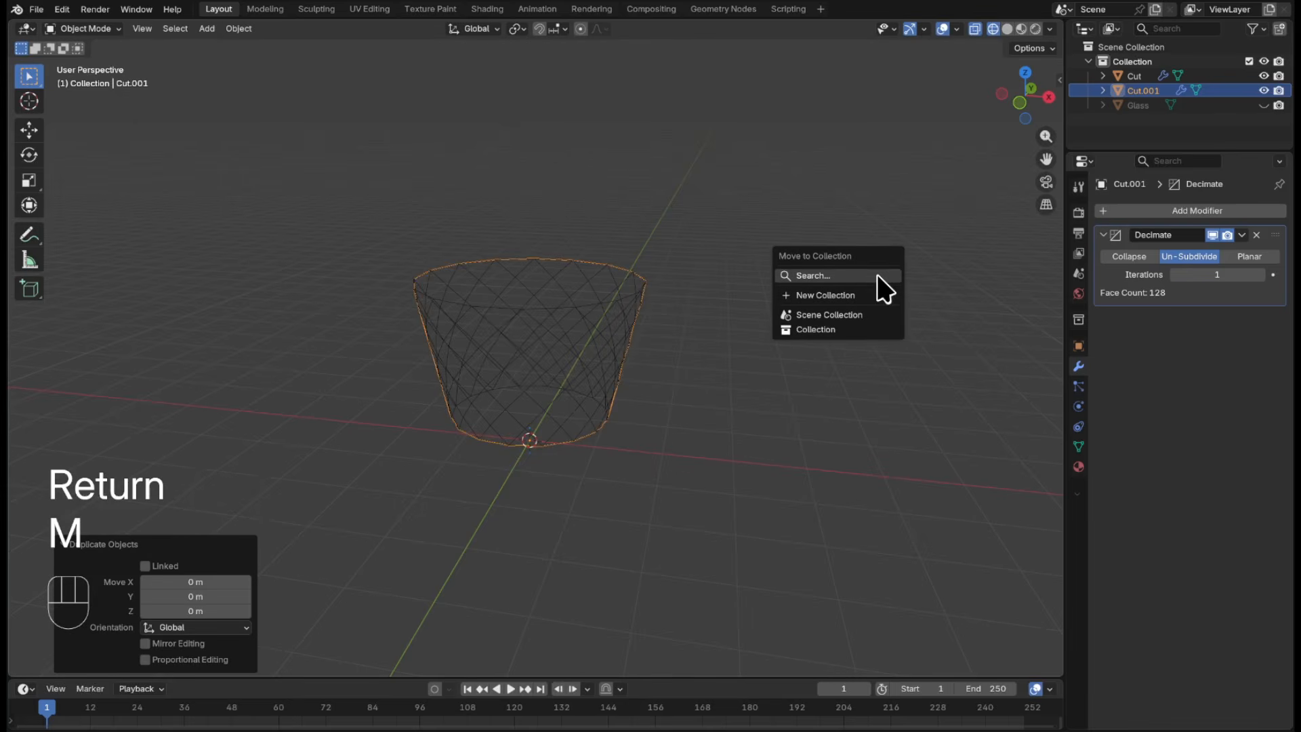
key("m")
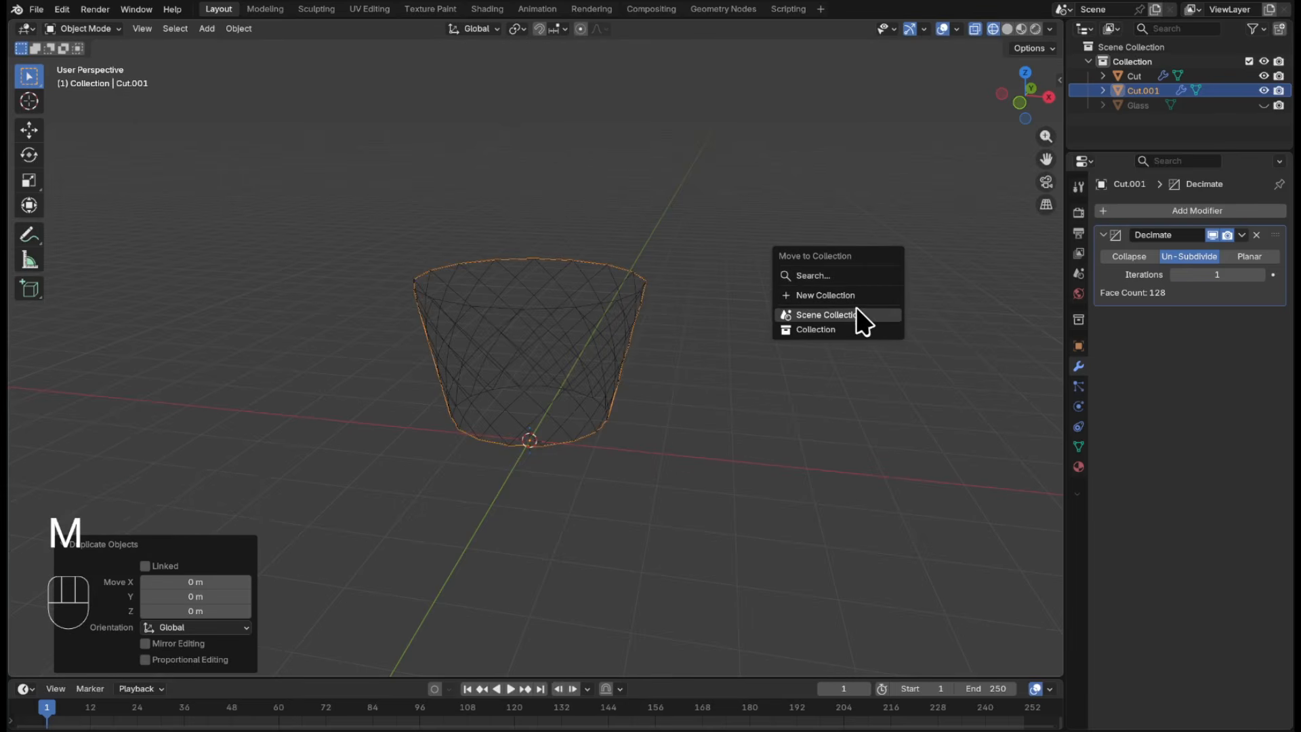
left_click(860, 296)
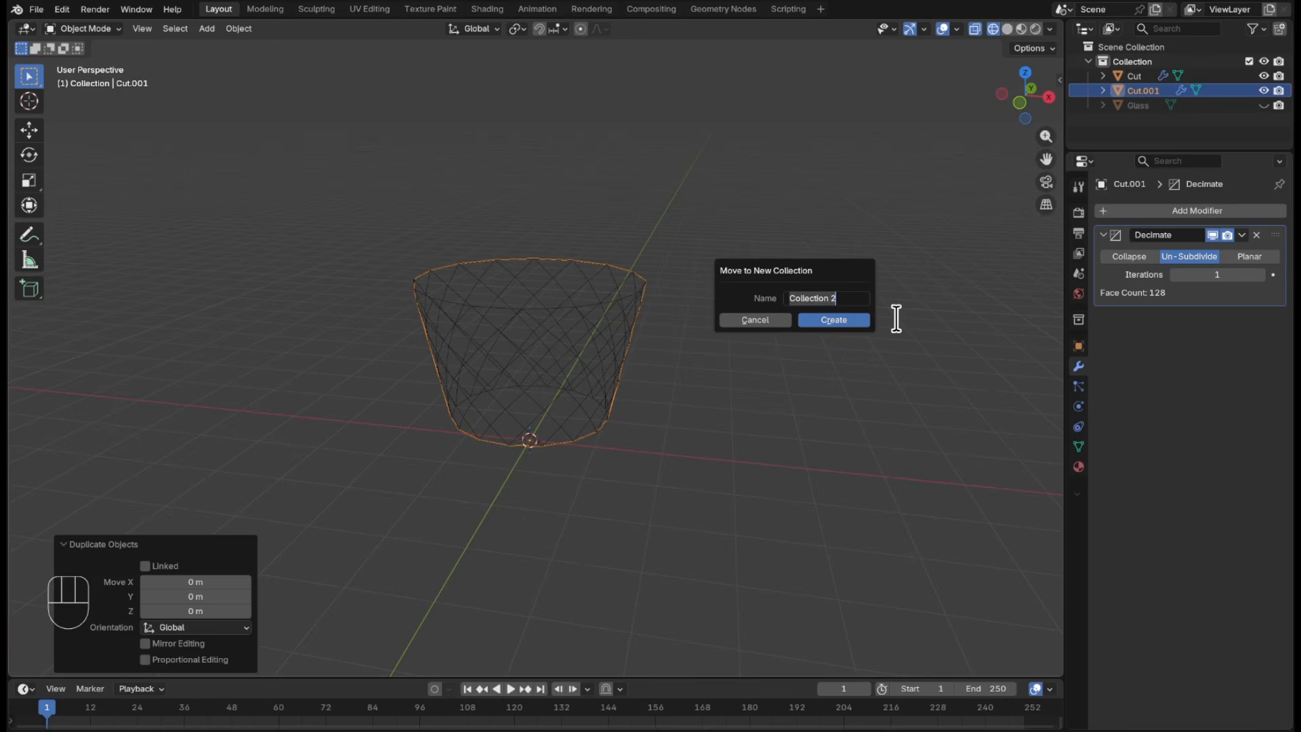
key("BackSpace")
type("Original")
left_click(855, 322)
left_click(1017, 264)
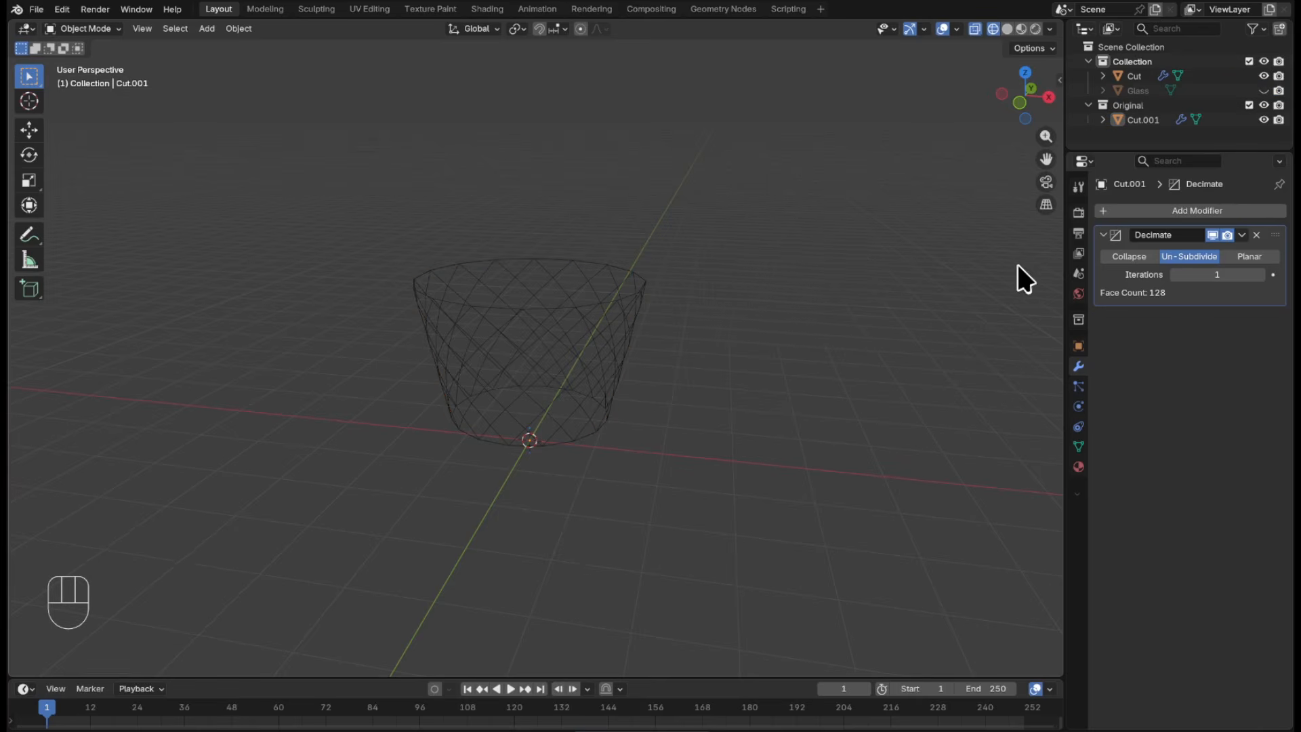
- Exclude the Original collection from the view layer and apply the Decimate modifier on the Cut object
left_click(579, 336)
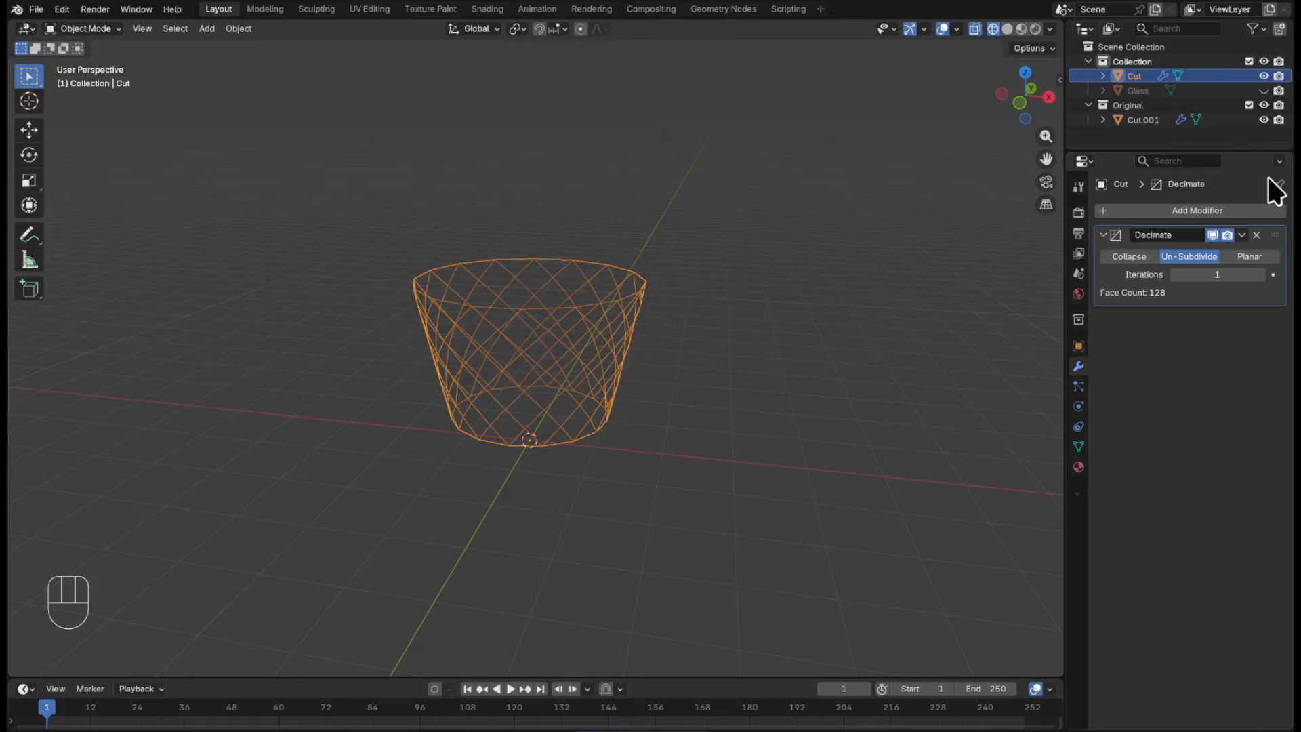
left_click(1249, 105)
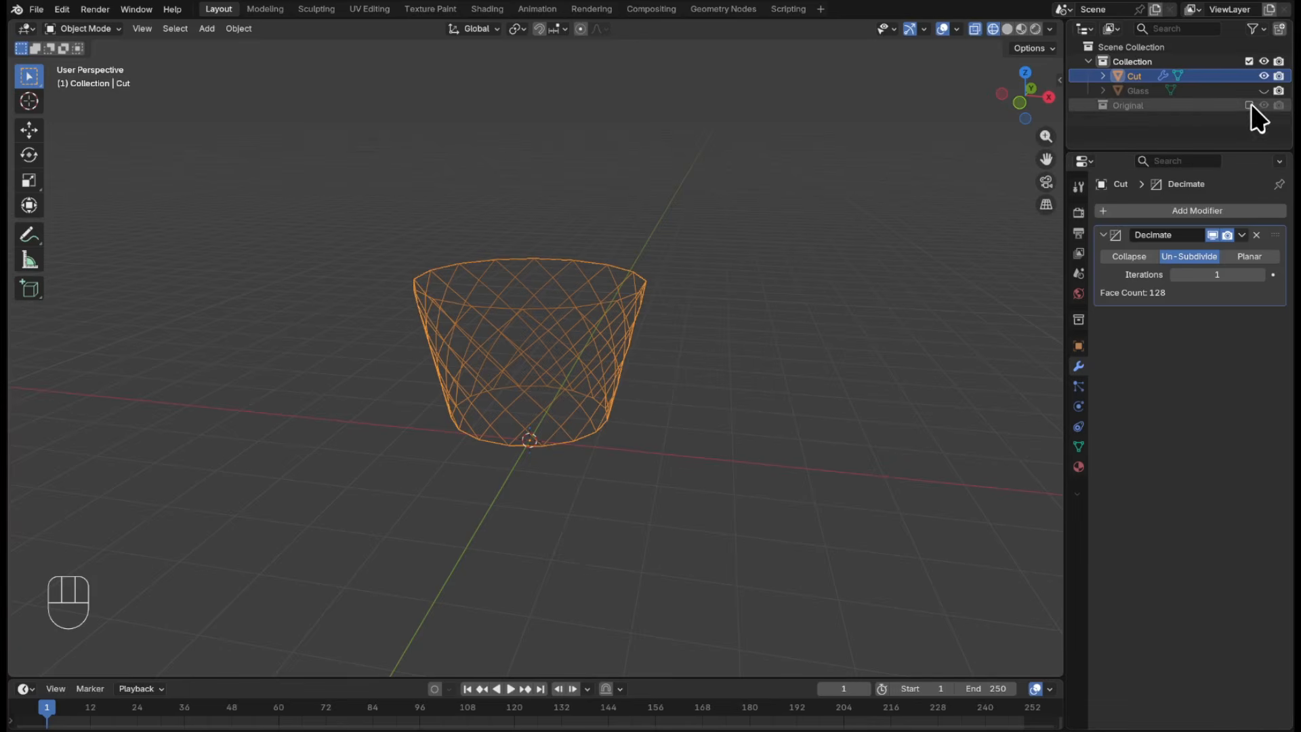
left_click(1246, 234)
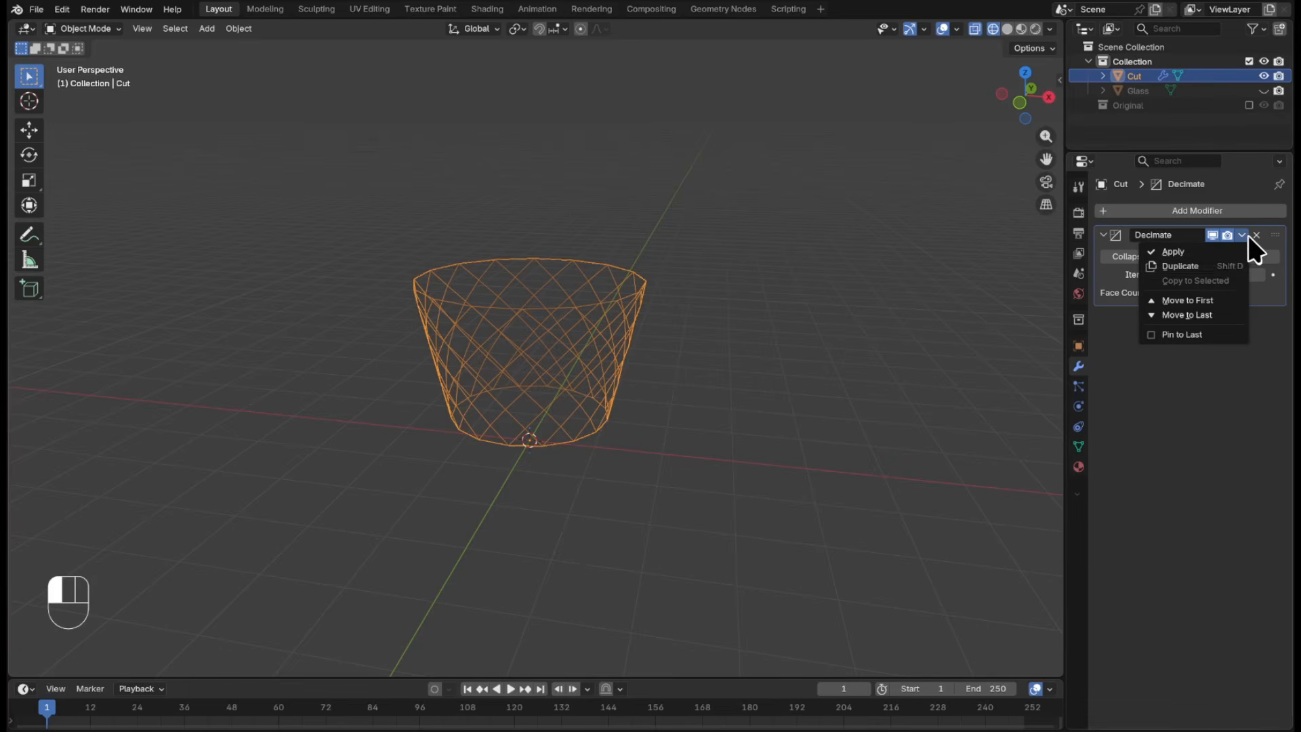
left_click(1218, 254)
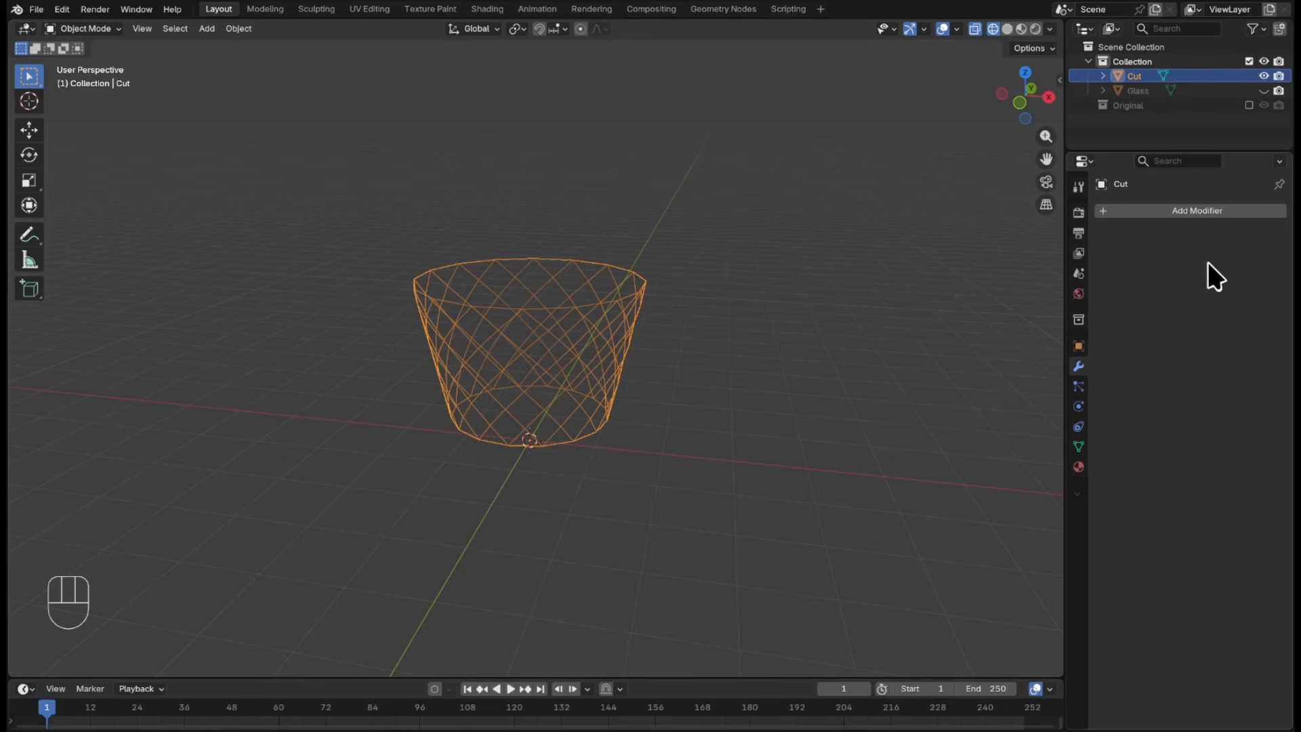
- Return to solid shading and delete the edges of the Cut mesh's upper rim loop in Edit Mode
key("Tab")
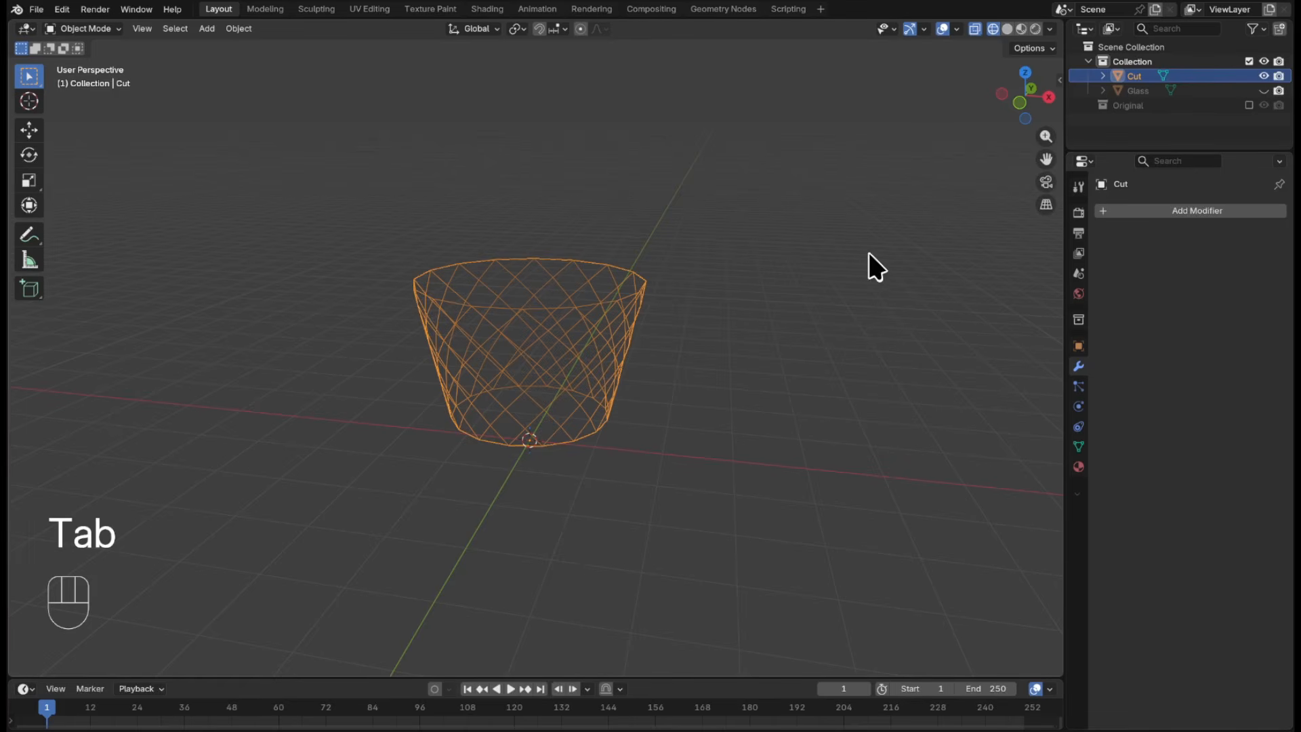
left_click(1007, 25)
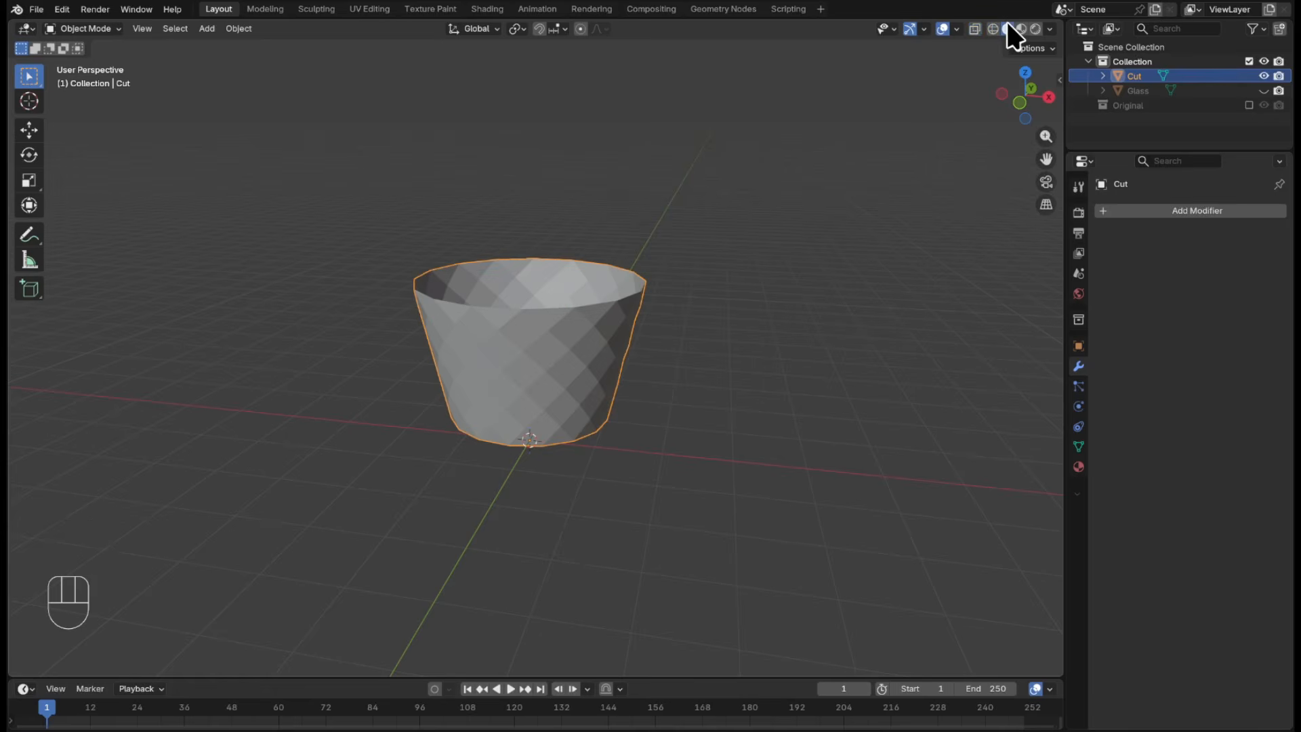
key("Tab")
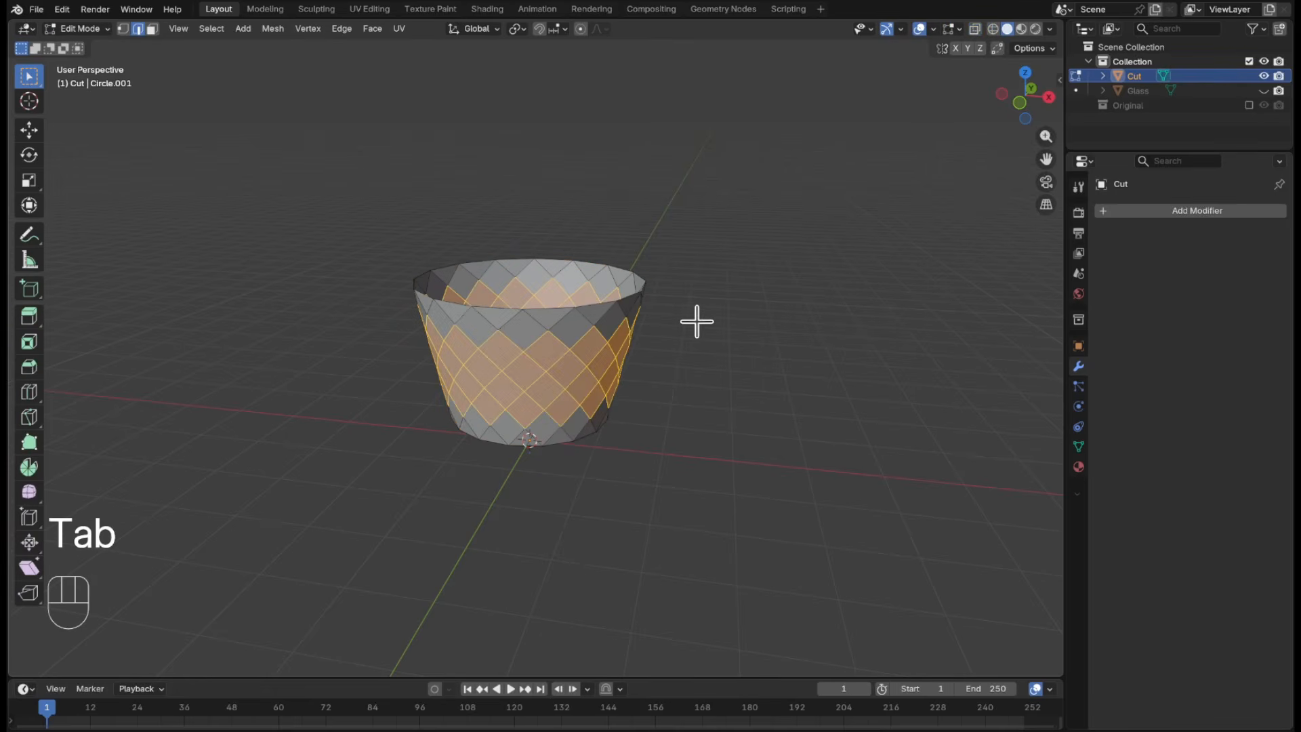
scroll(696, 318, "up", 5)
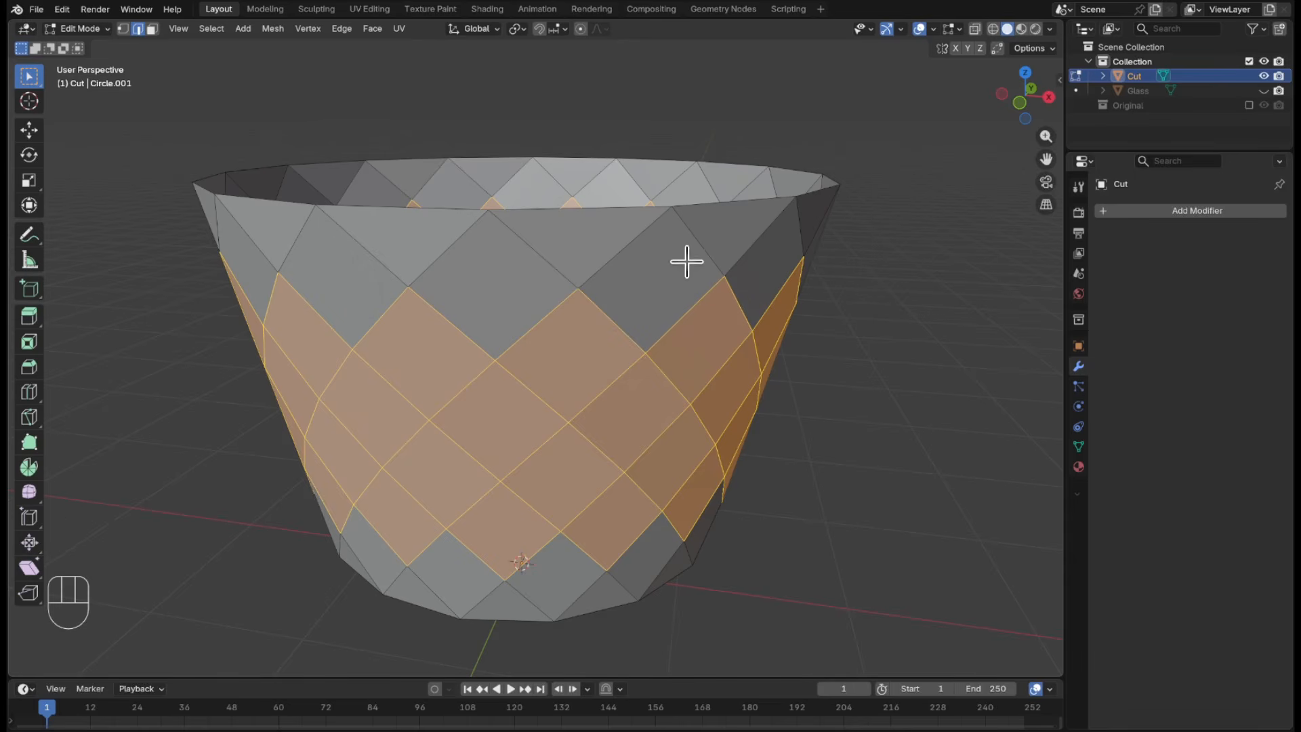
left_click(611, 204, "alt")
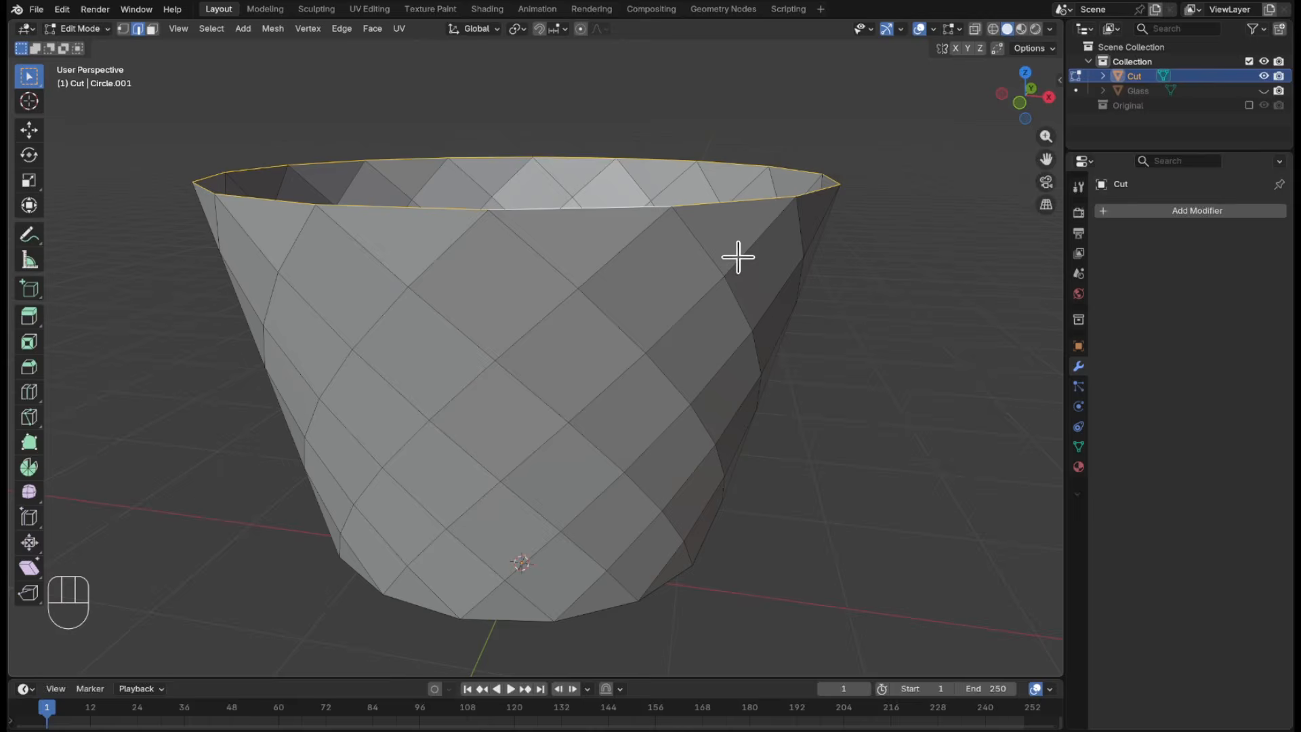
key("x")
left_click(745, 290)
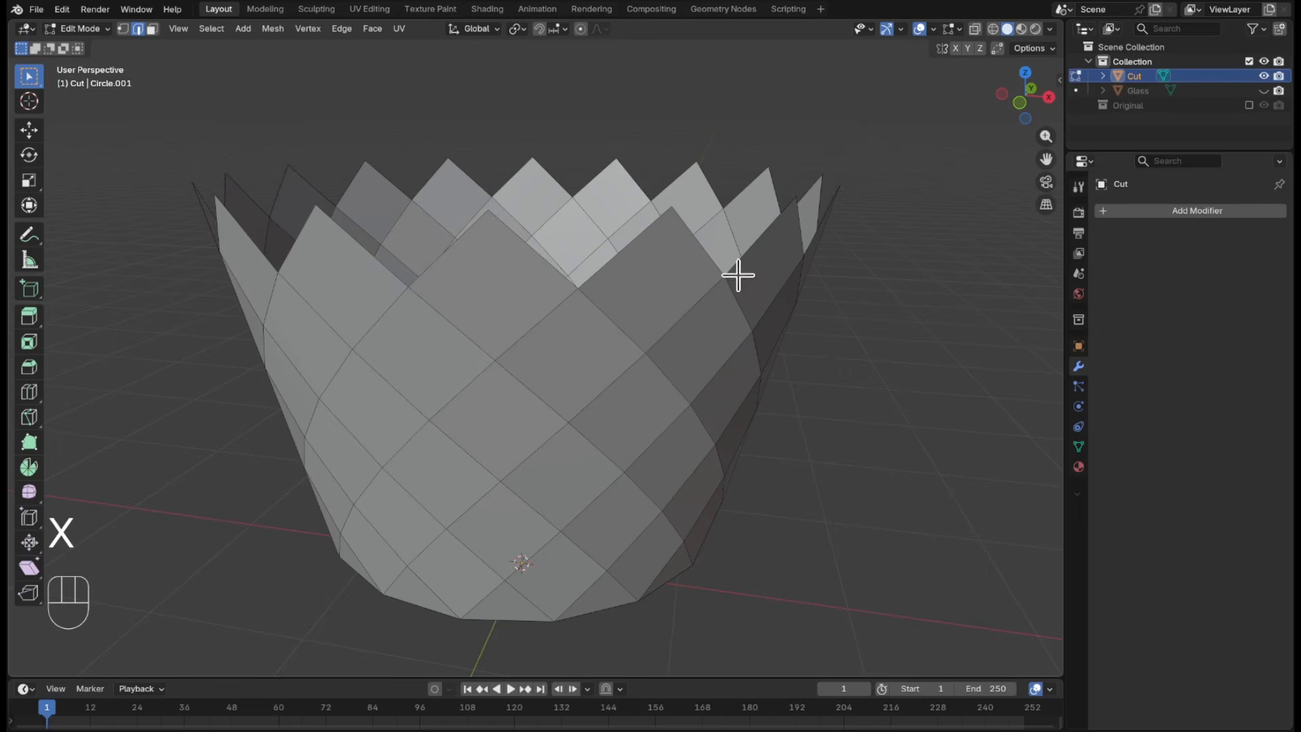
- Delete the edges of the sleeve's lower boundary loop and return to Object Mode
left_click(497, 616, "alt")
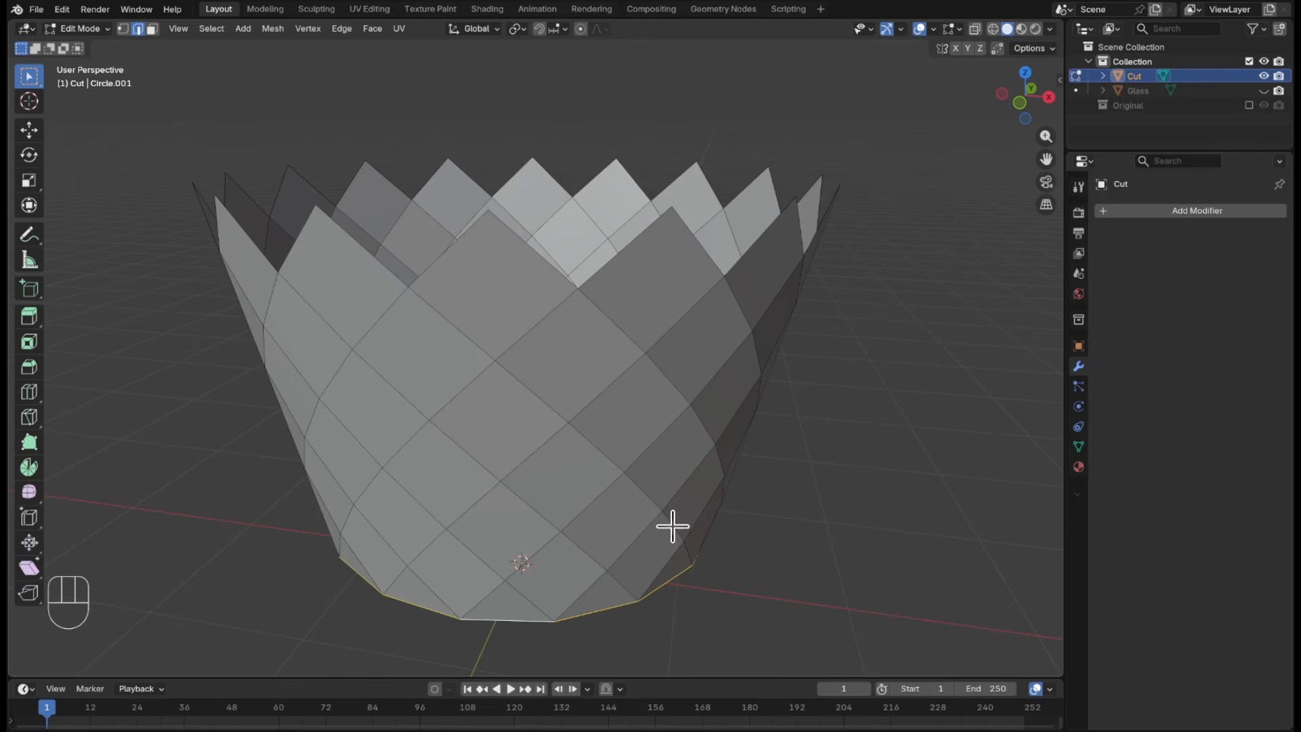
key("x")
left_click(696, 527)
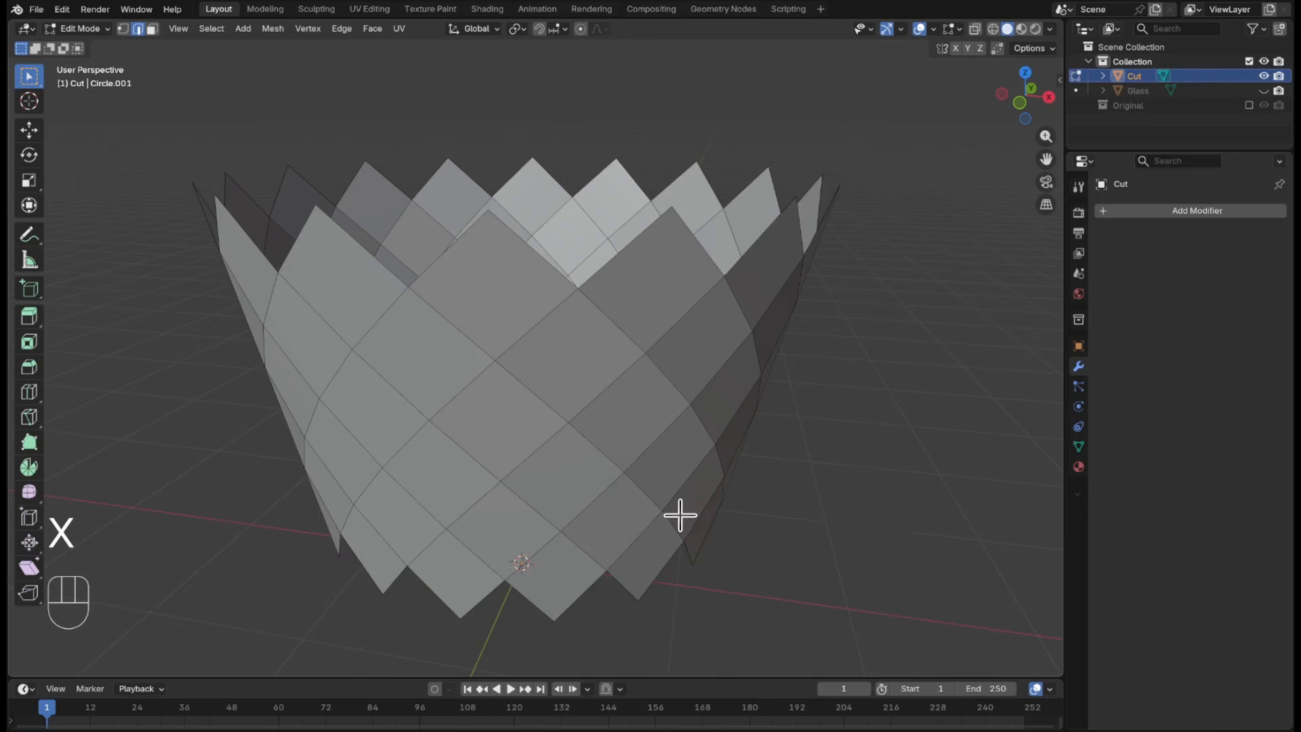
key("Tab")
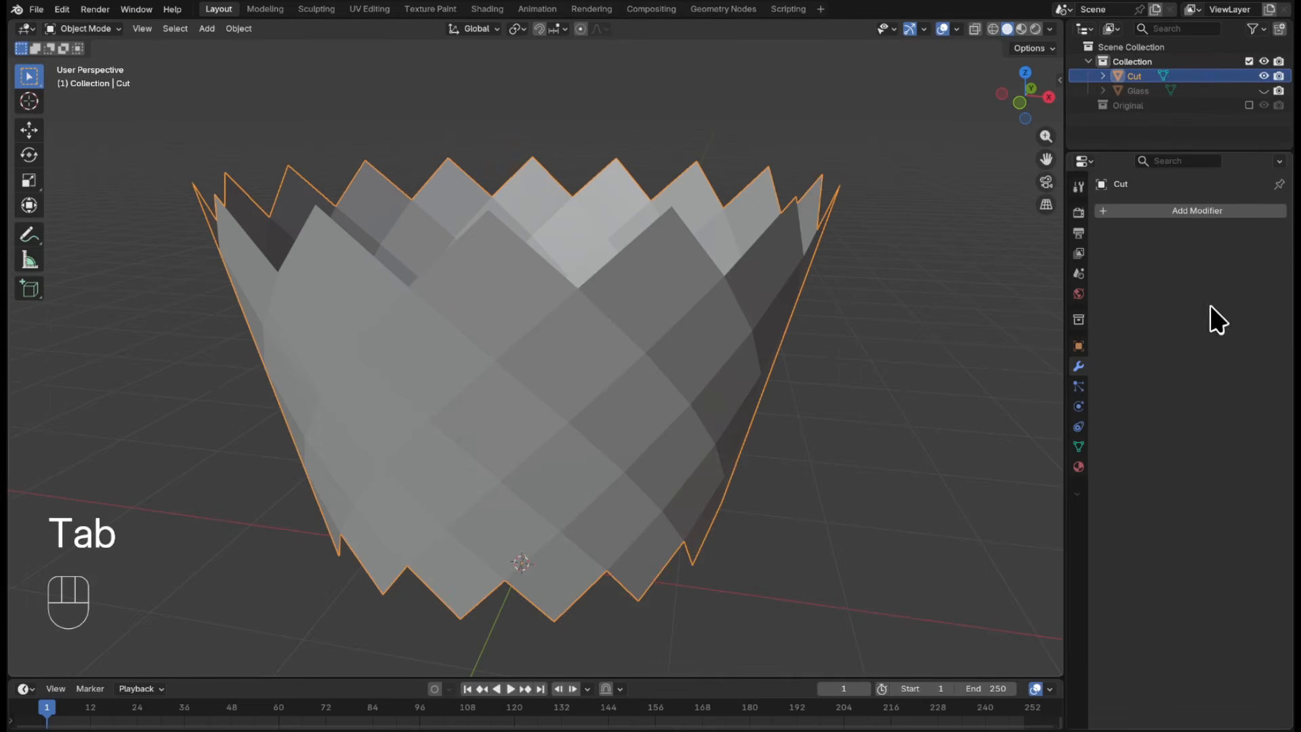
- Add a Wireframe modifier to the Cut object with 0.05 m thickness and Boundary enabled, and apply it
left_click(1250, 210)
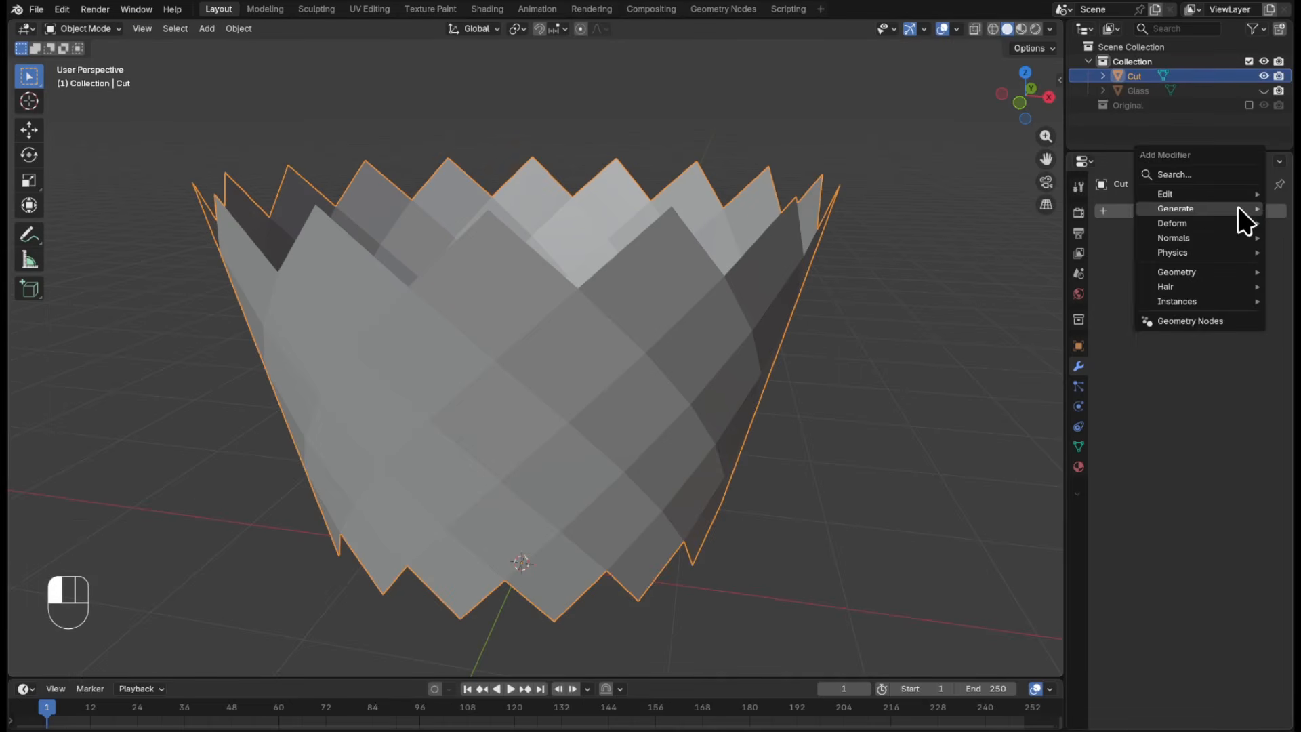
mouse_move(1252, 226)
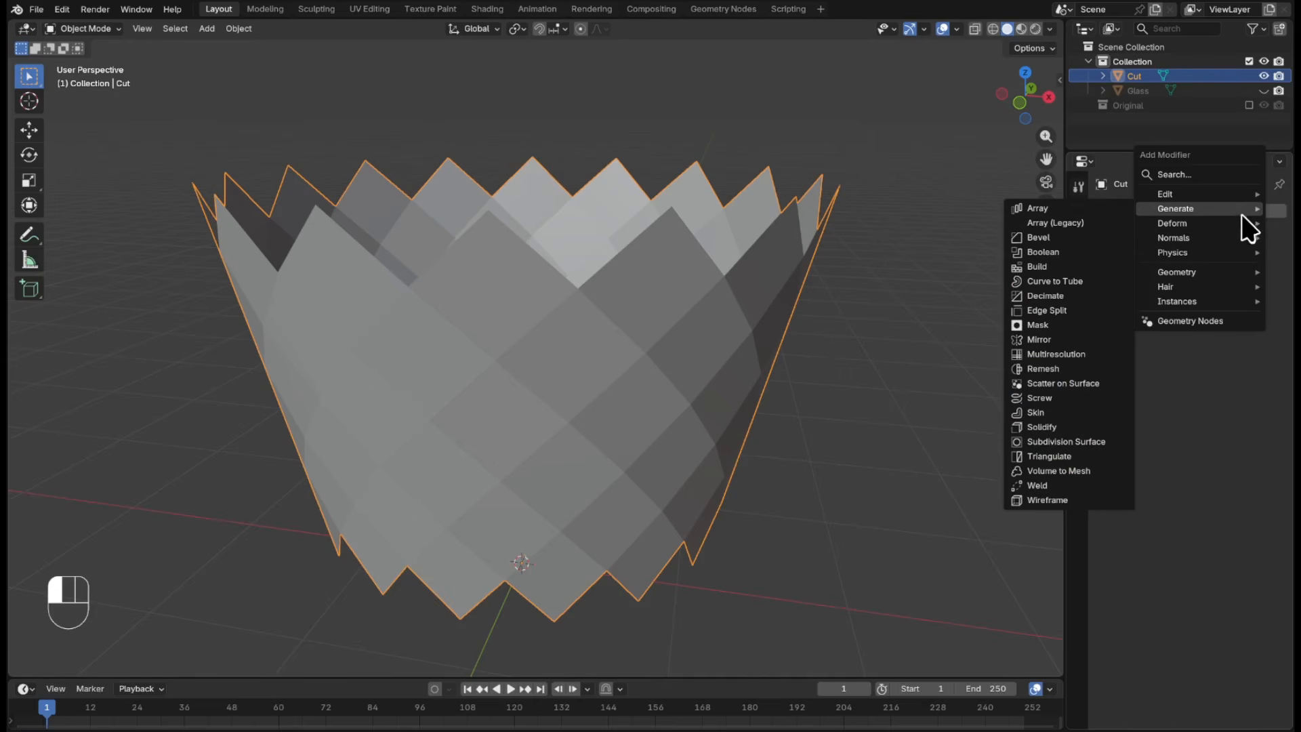
left_click(1052, 500)
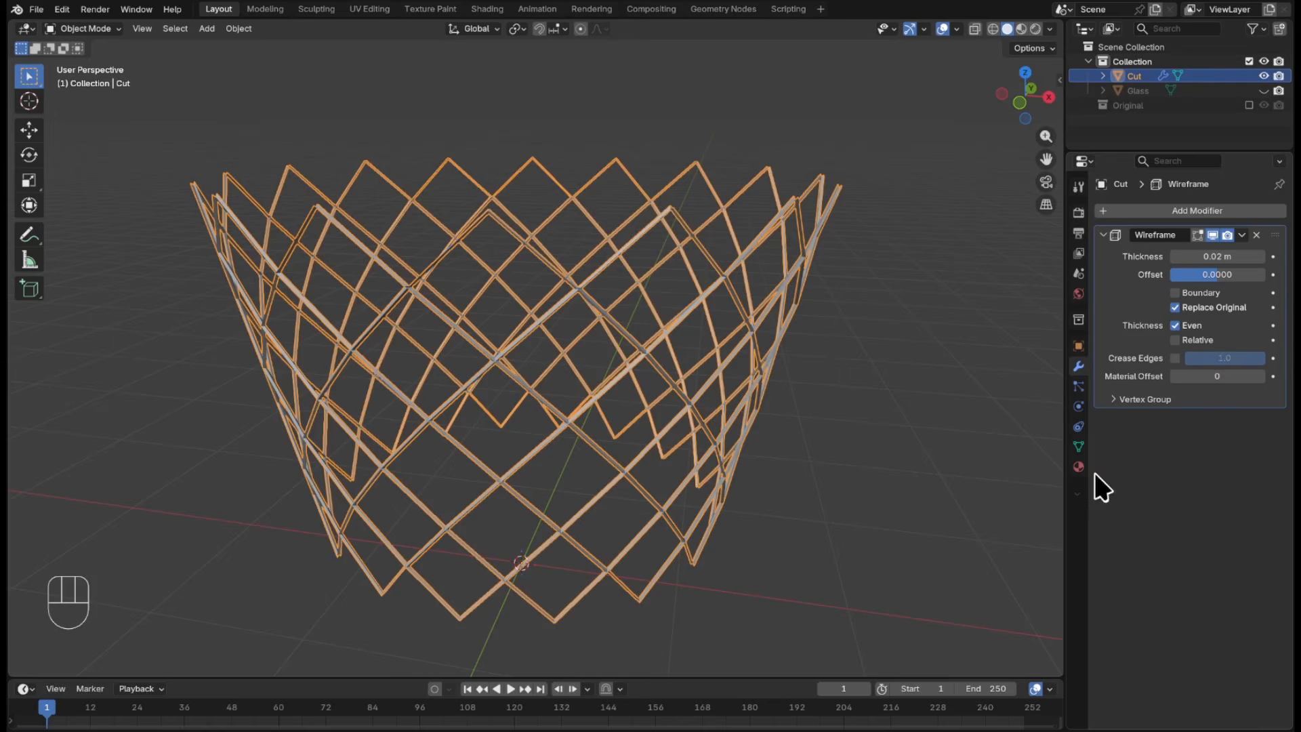
left_click(1219, 256)
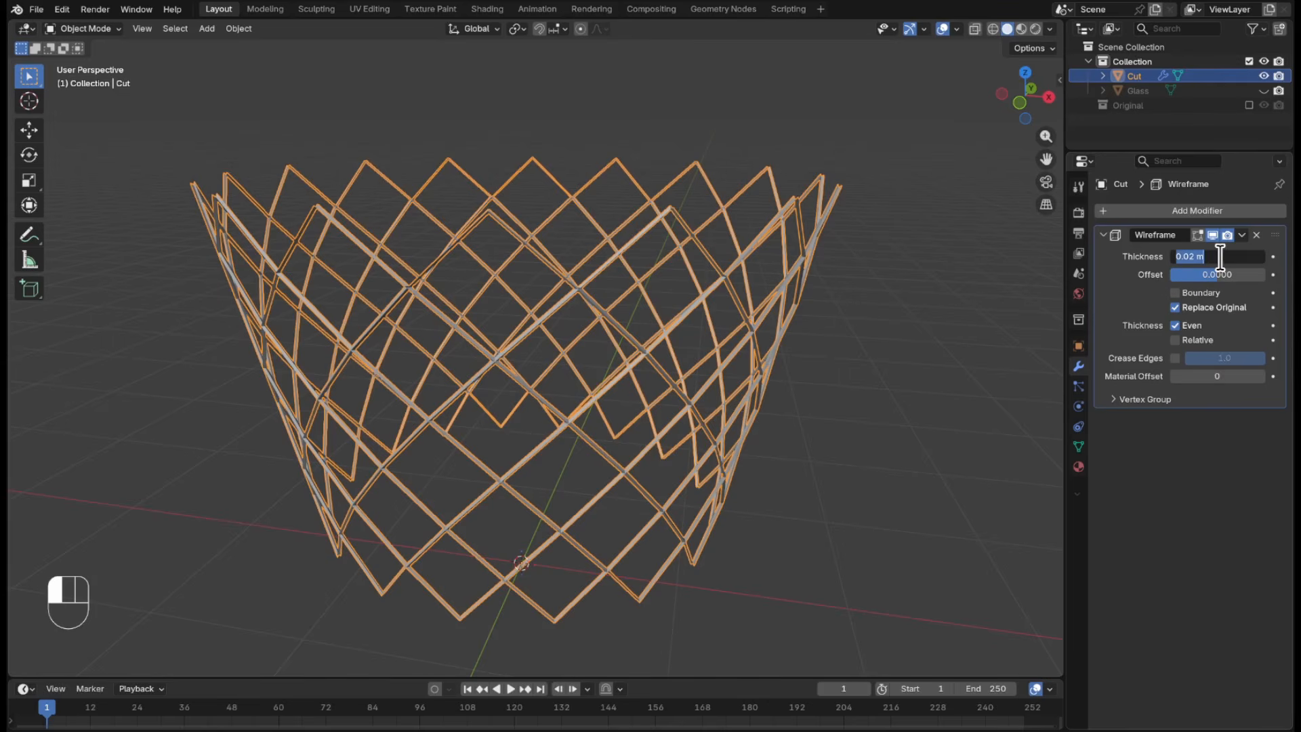
type(".05")
key("Return")
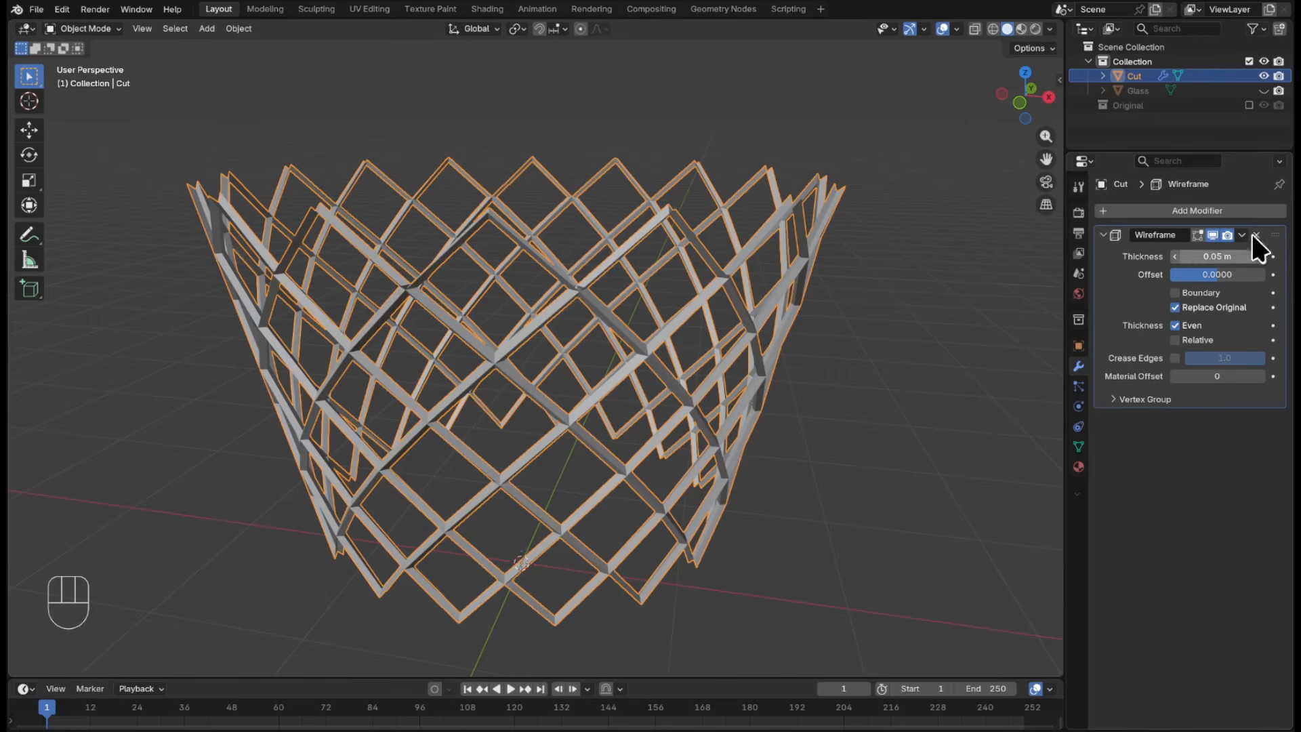
left_click(1228, 296)
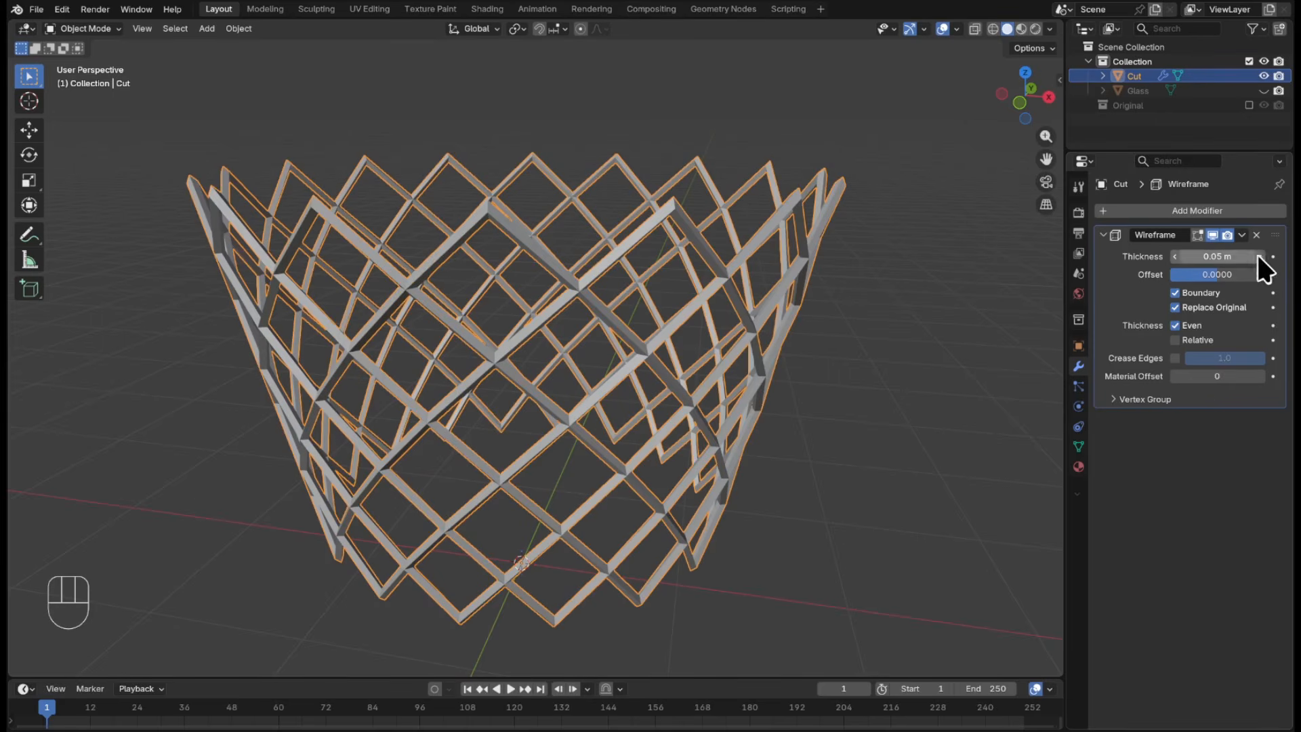
left_click(1241, 235)
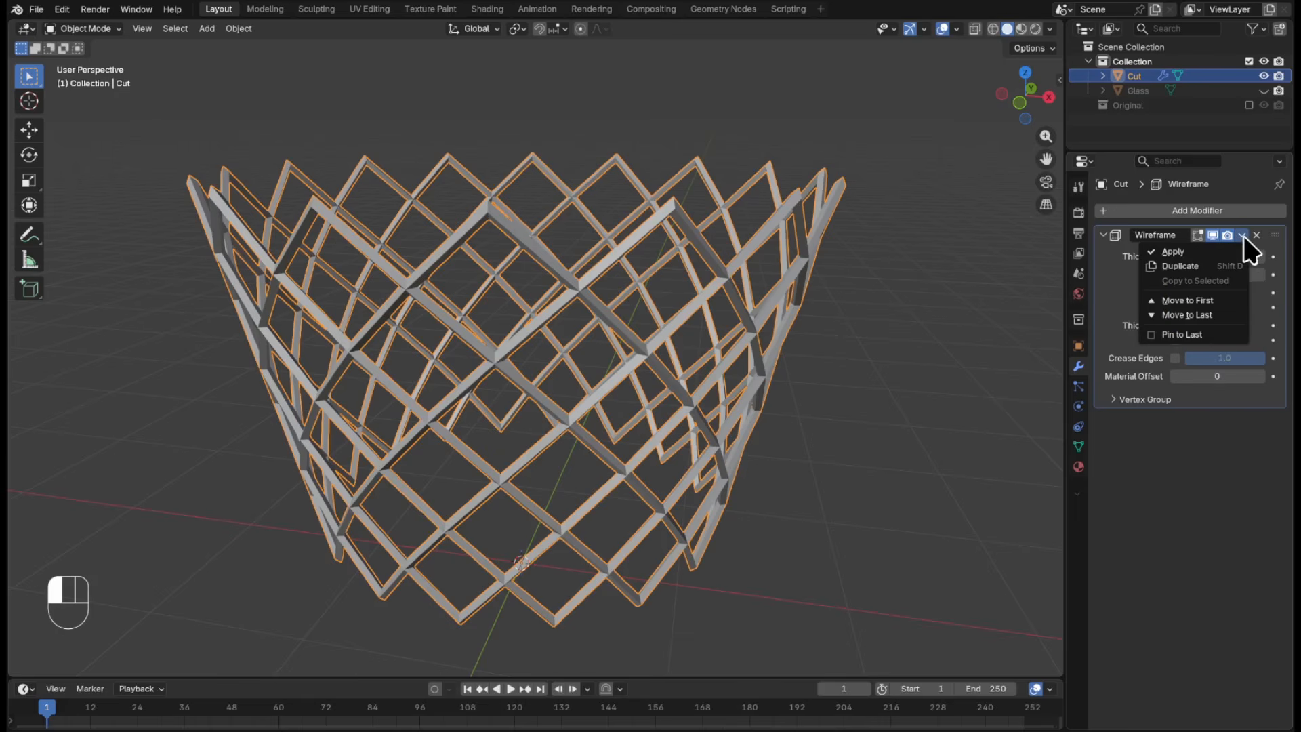
left_click(1219, 252)
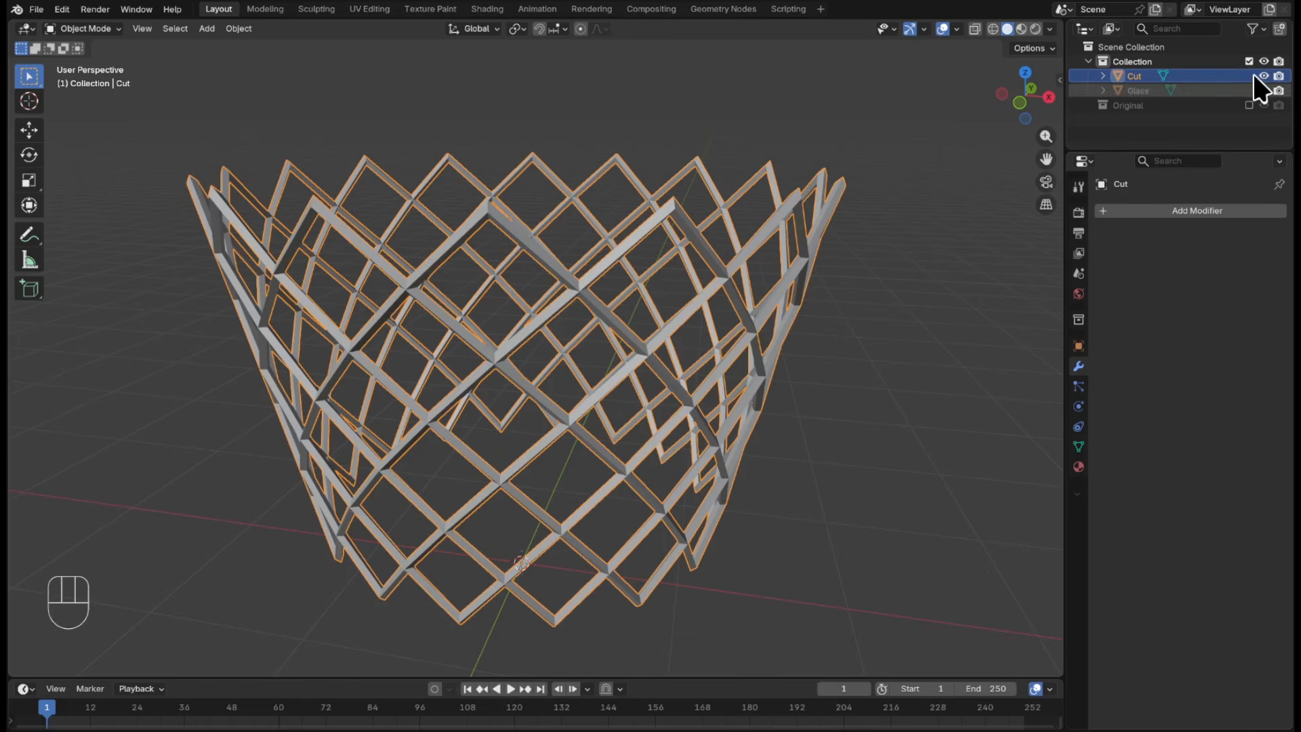
- Unhide the Glass object and scale the entire Cut lattice mesh by 0.95 in Edit Mode, returning to Object Mode
left_click(1263, 90)
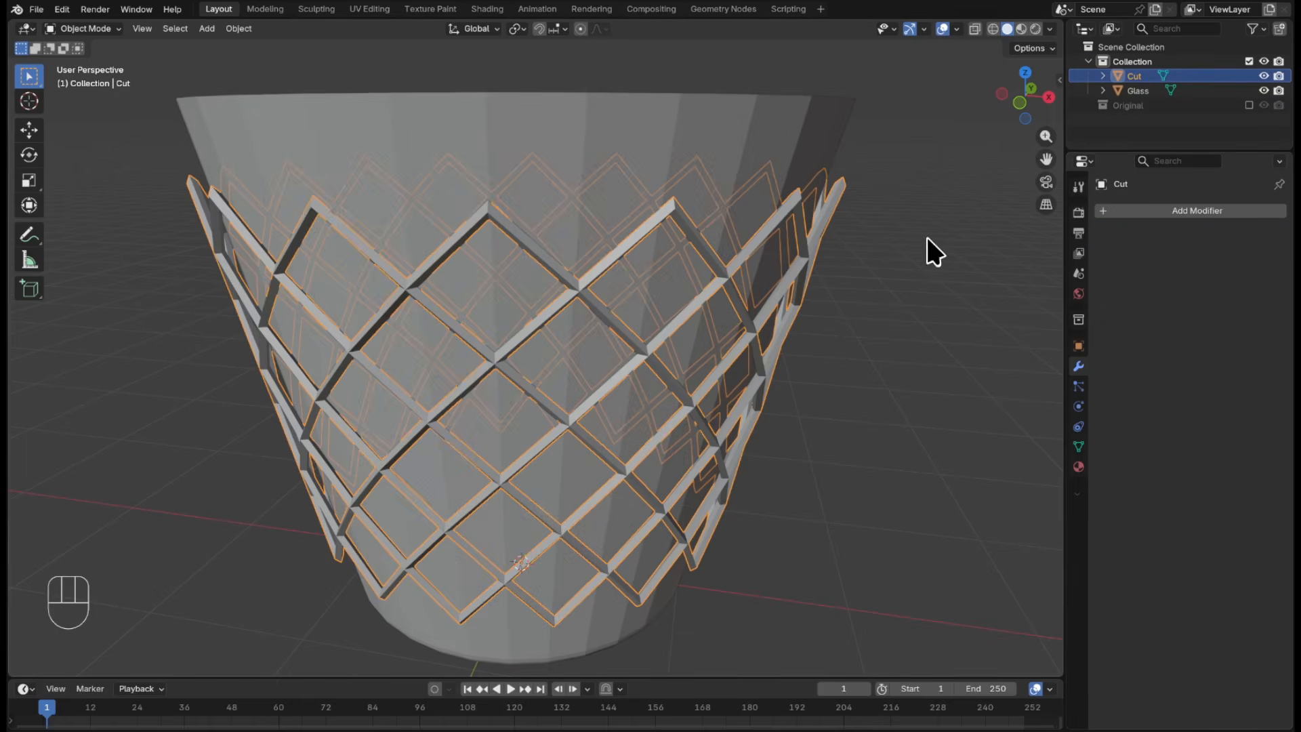
key("Tab")
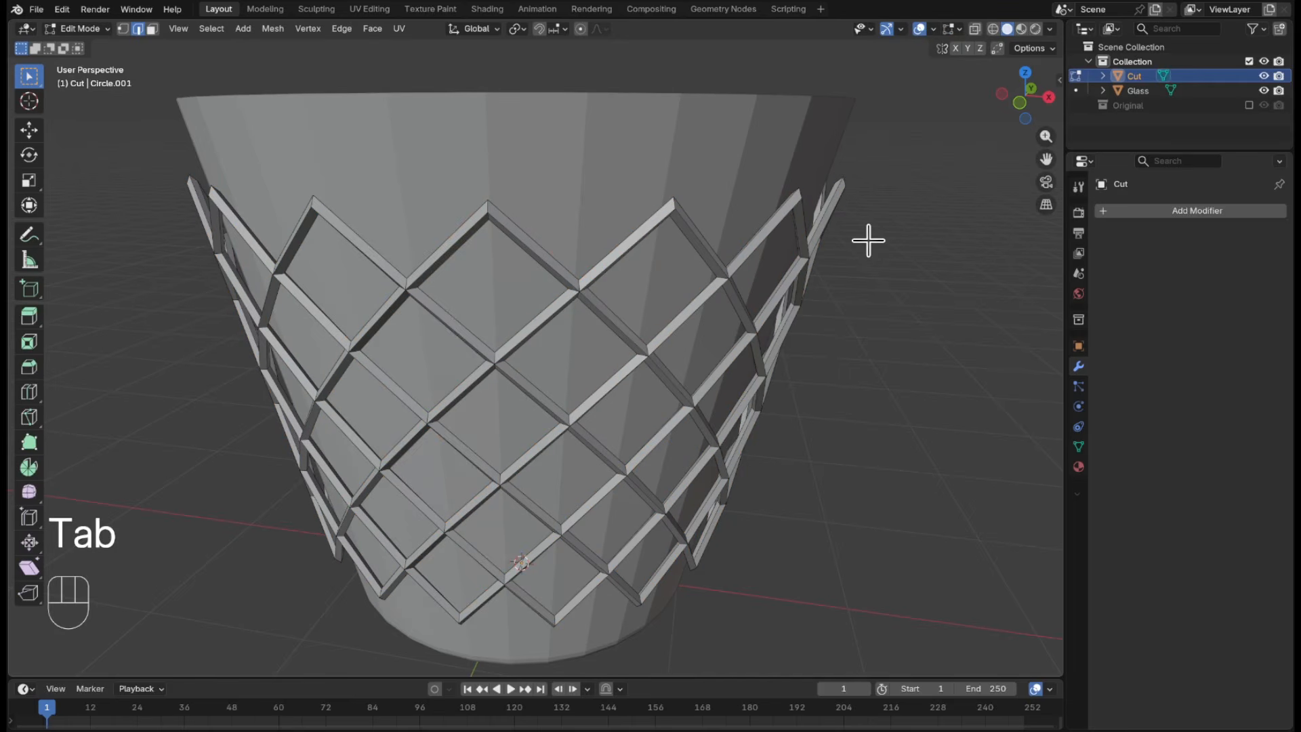
key("a")
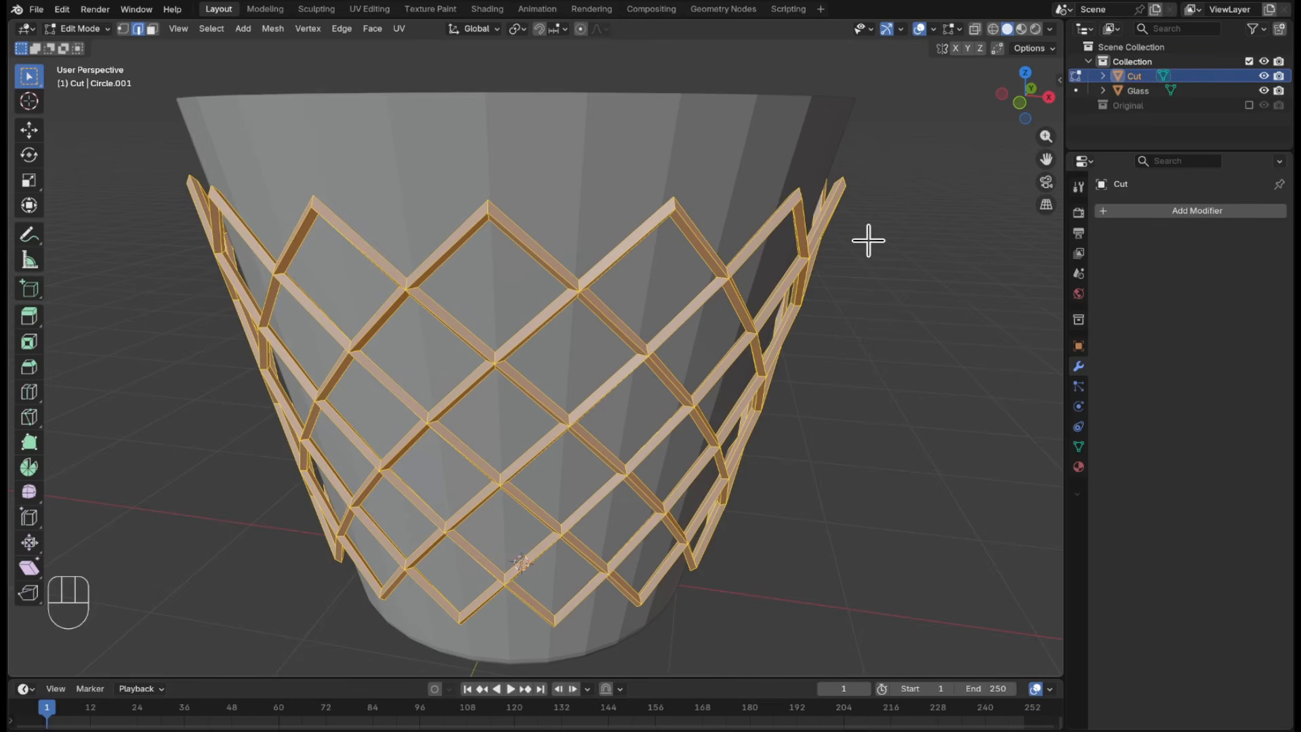
key("s")
key("KP_Decimal")
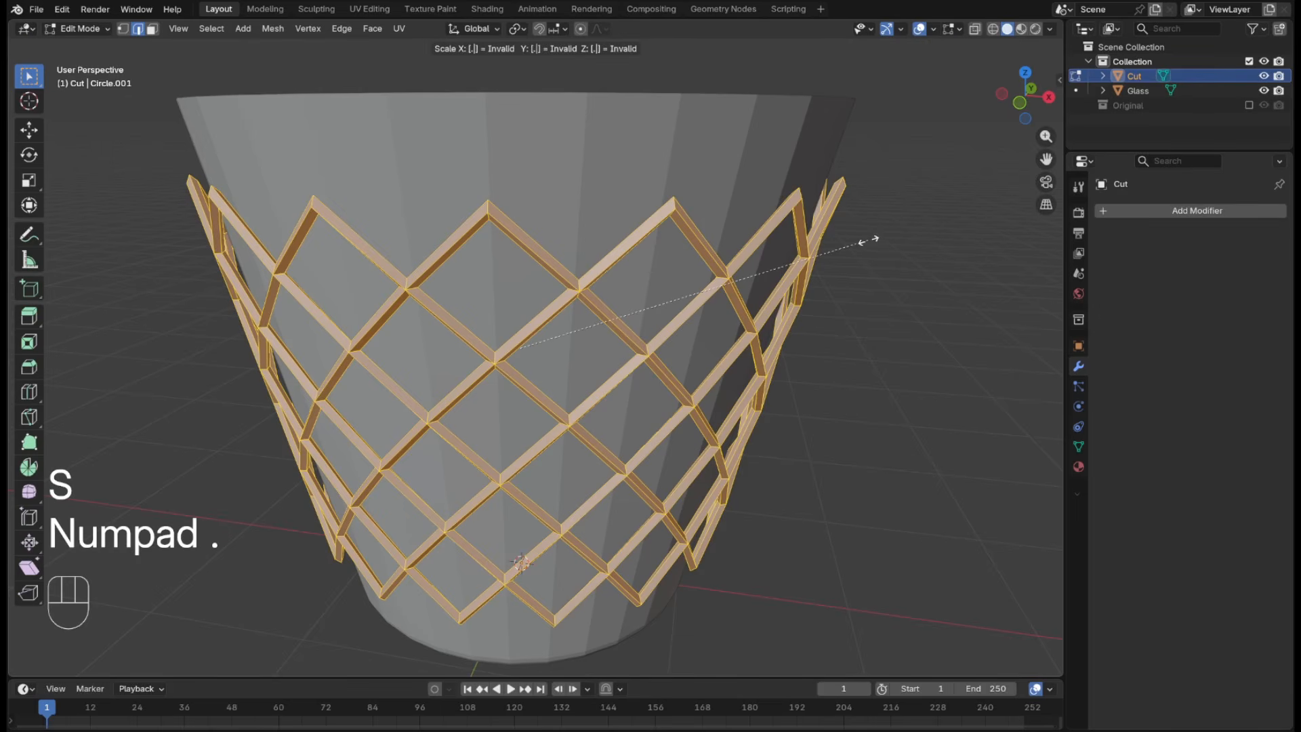
key("KP_9")
key("KP_5")
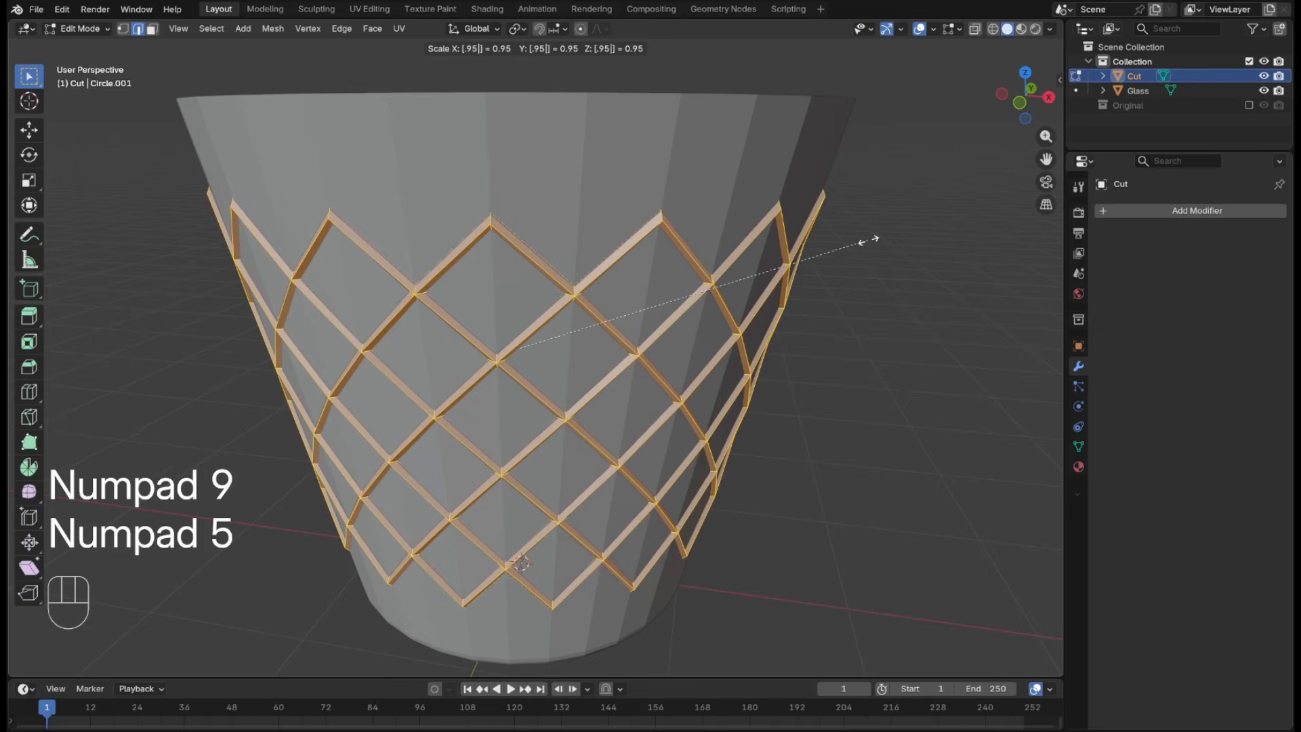
key("KP_Enter")
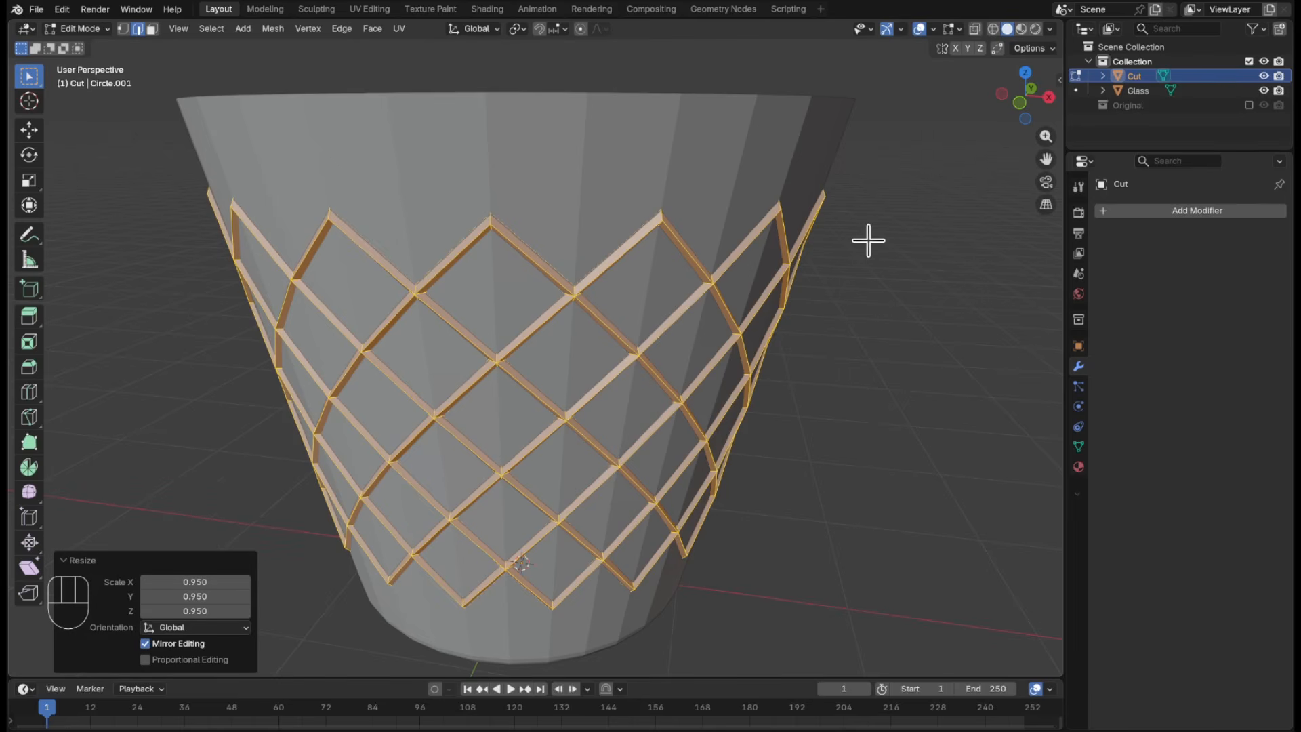
key("Tab")
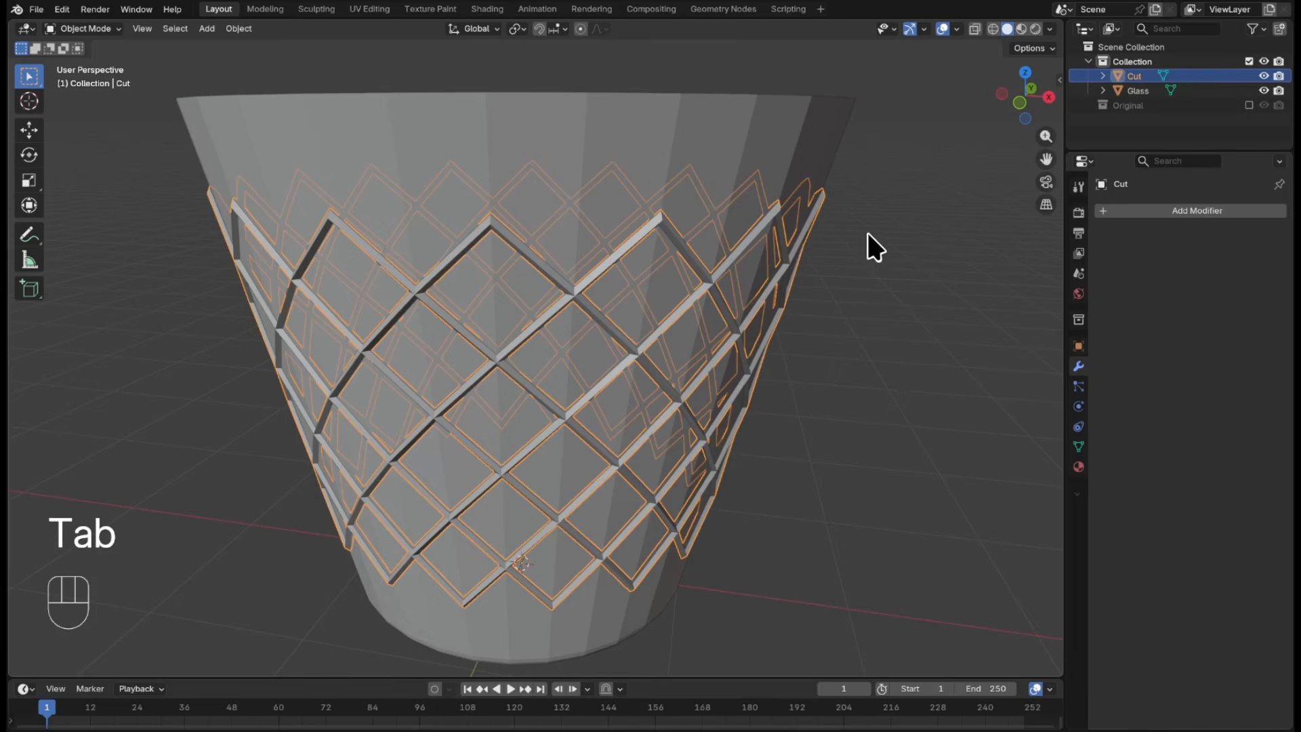
- Add a Boolean modifier in Difference mode to the Glass object, using Cut as its operand object
left_click(1123, 91)
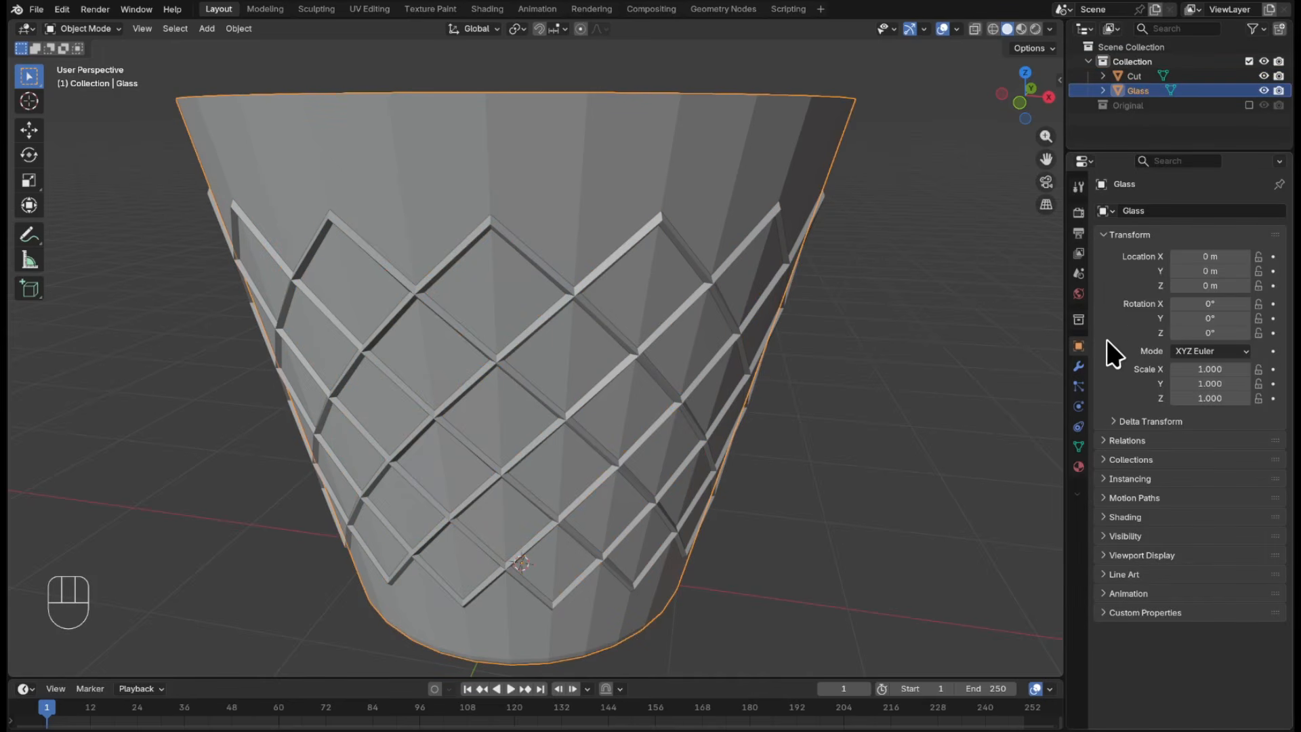
left_click(1078, 367)
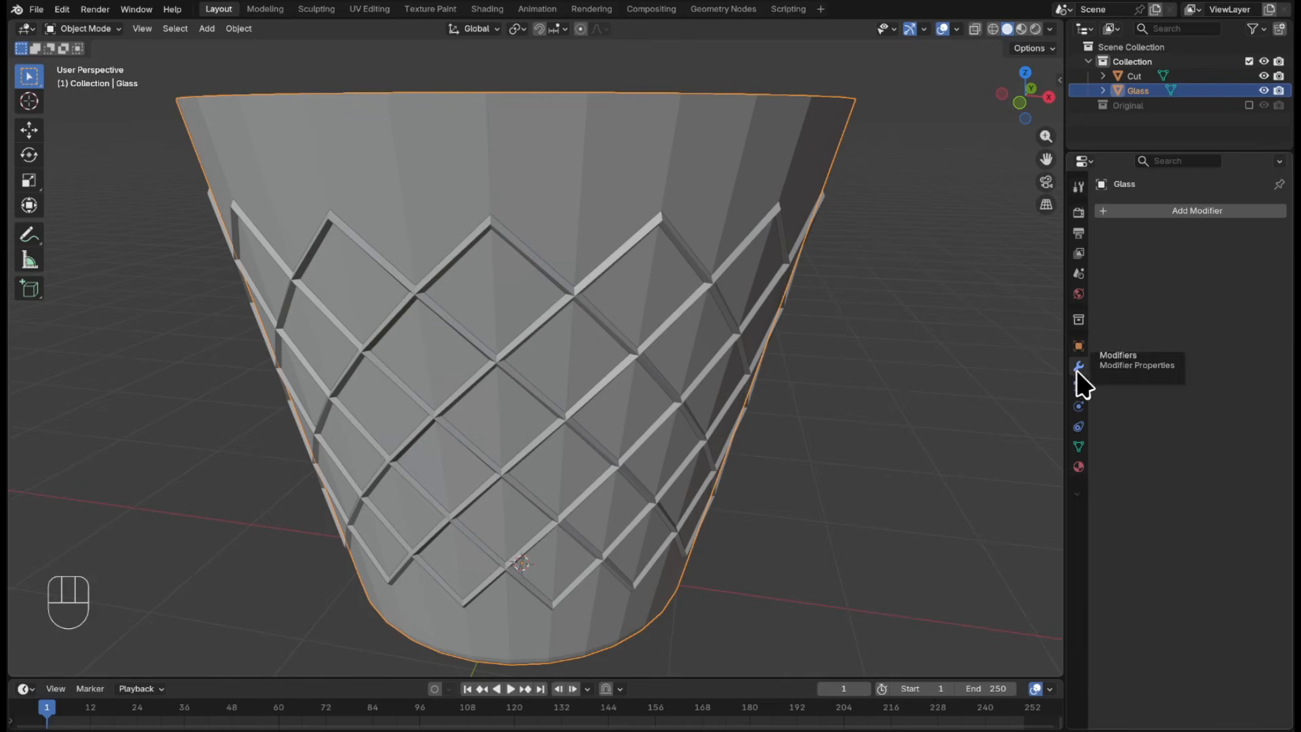
left_click(1181, 210)
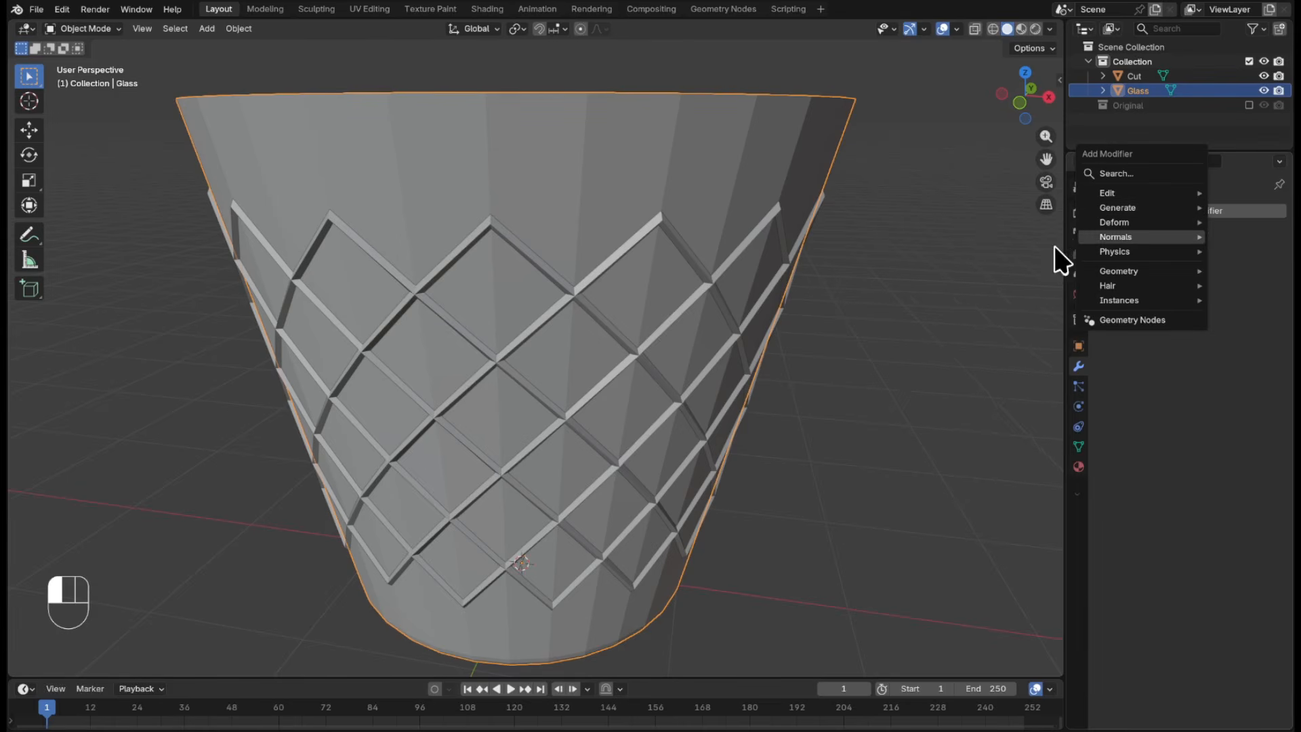
mouse_move(1071, 234)
mouse_move(1138, 209)
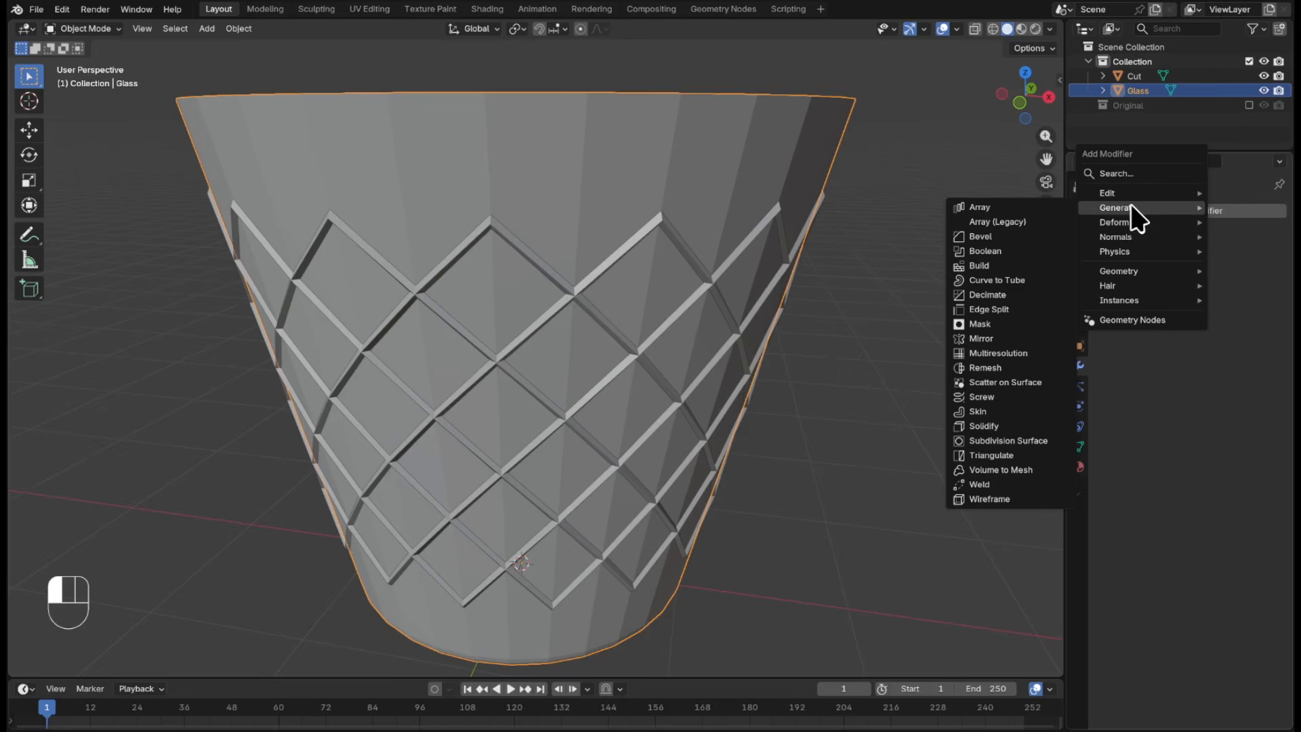
left_click(1050, 252)
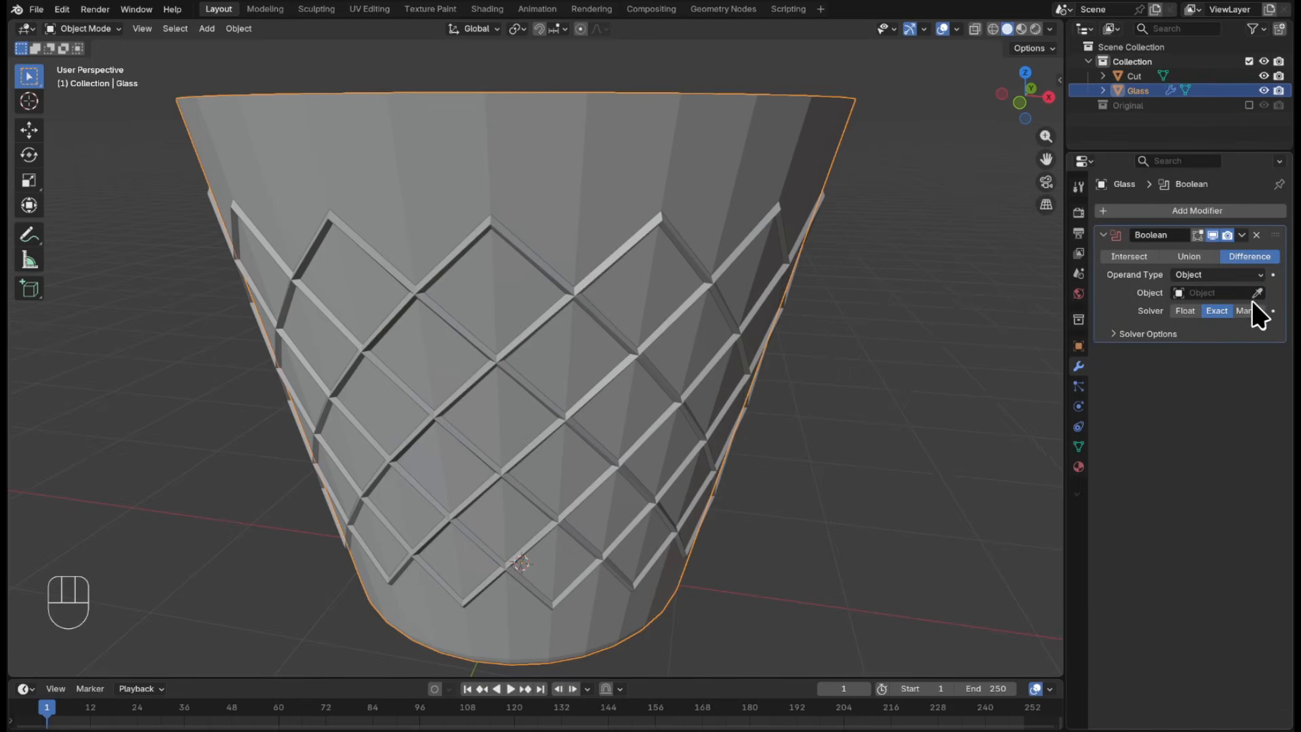
left_click(1231, 292)
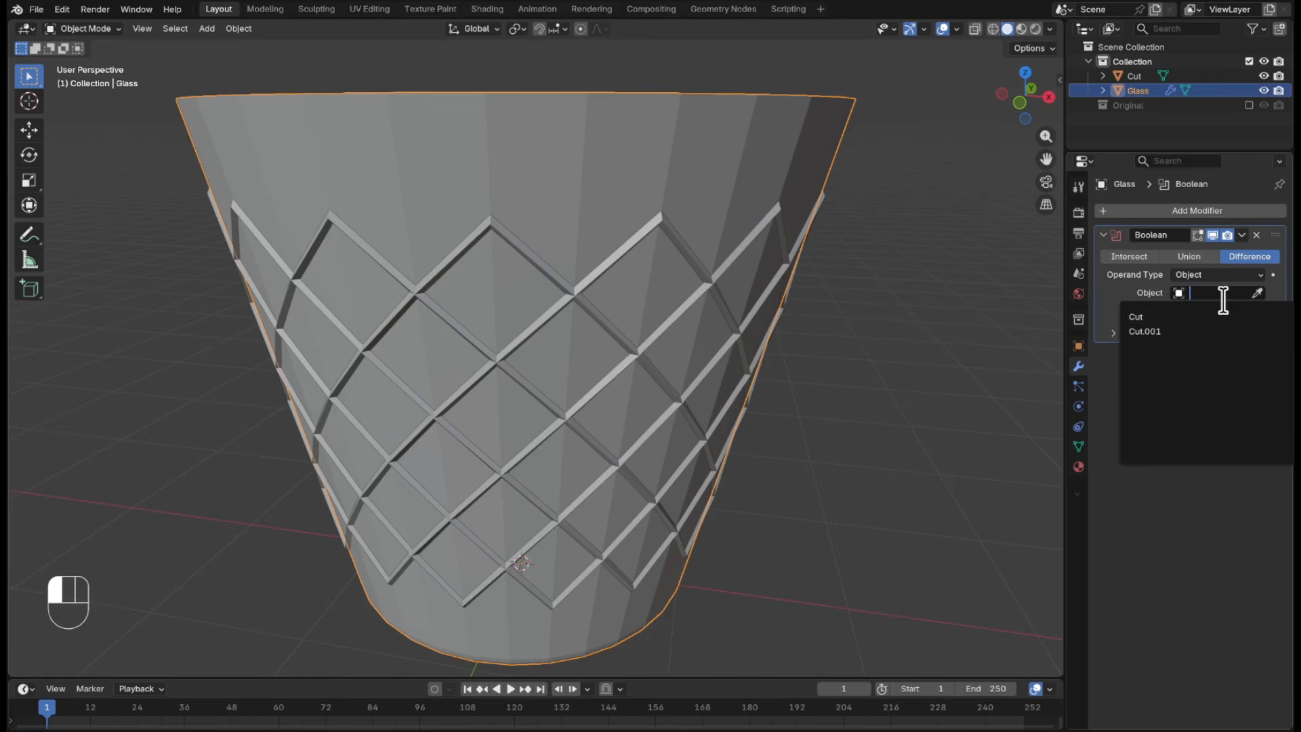
left_click(1208, 317)
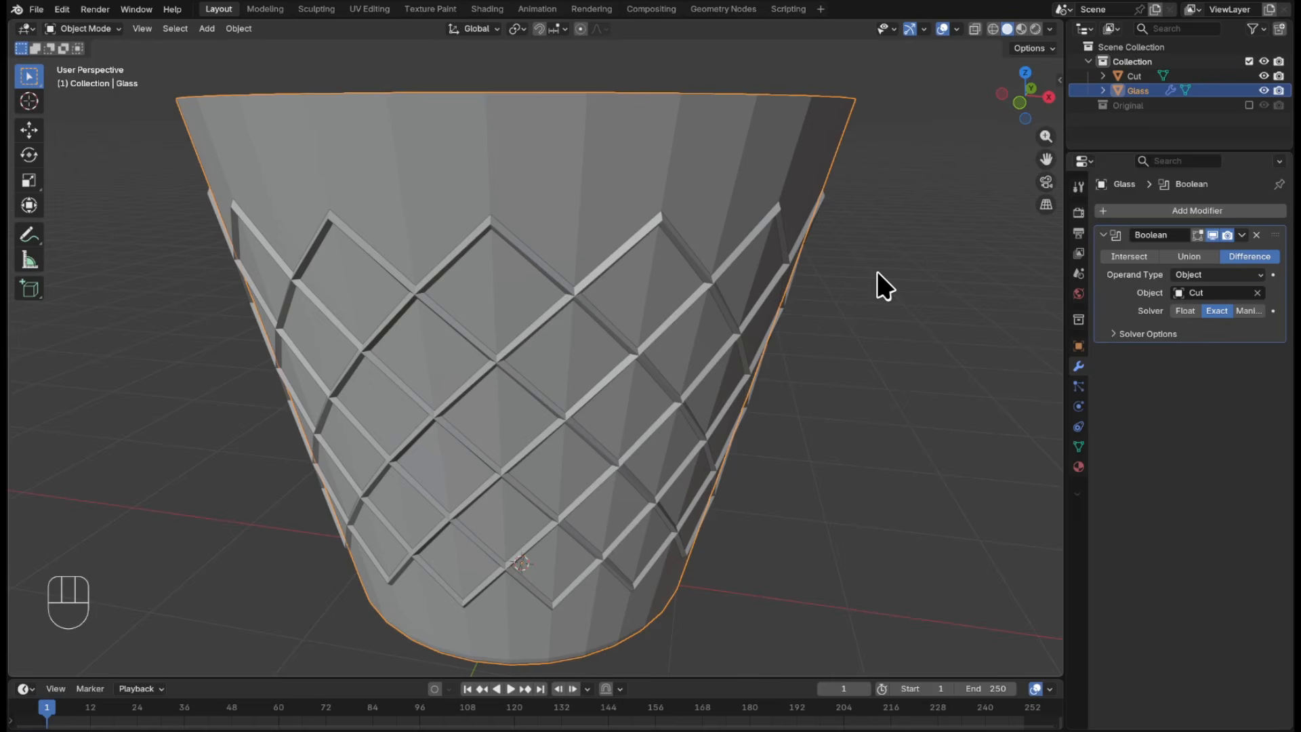
- Duplicate the Glass object in place and move the copy into the Original collection
key("shift+d")
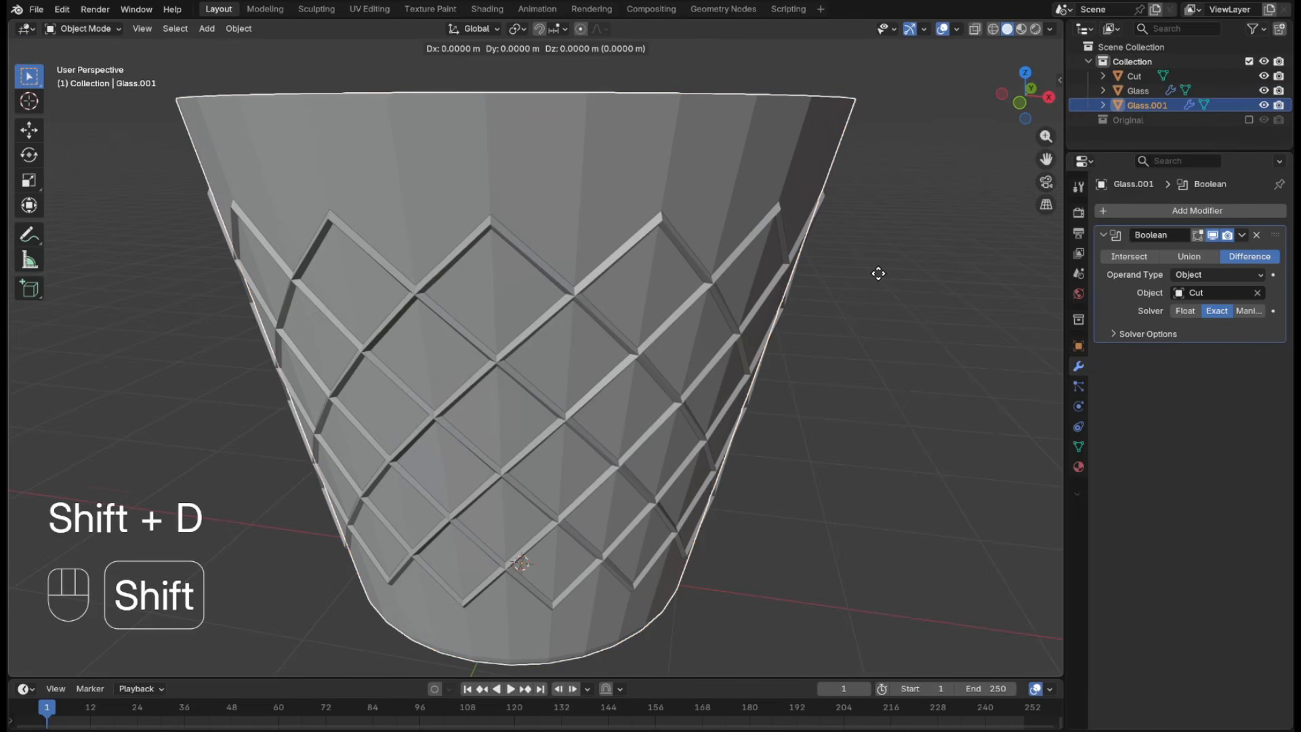
key("Return")
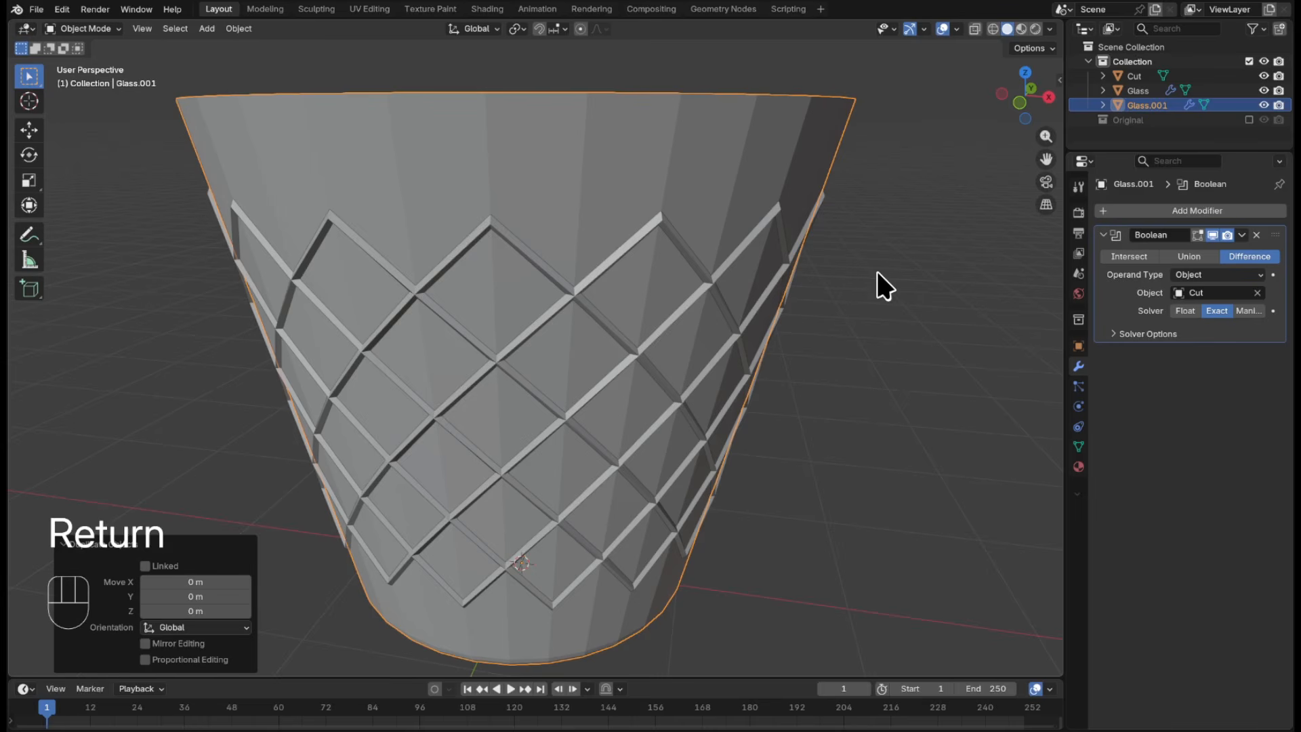
key("m")
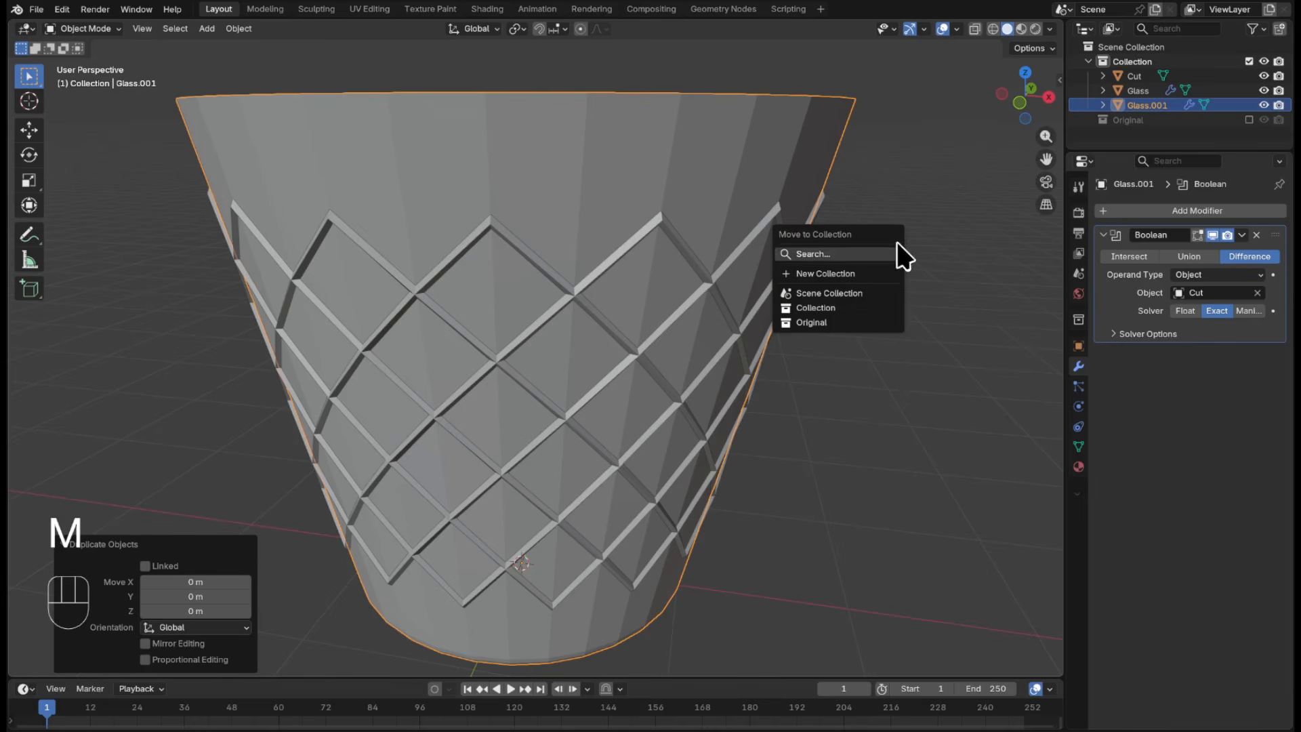
left_click(855, 319)
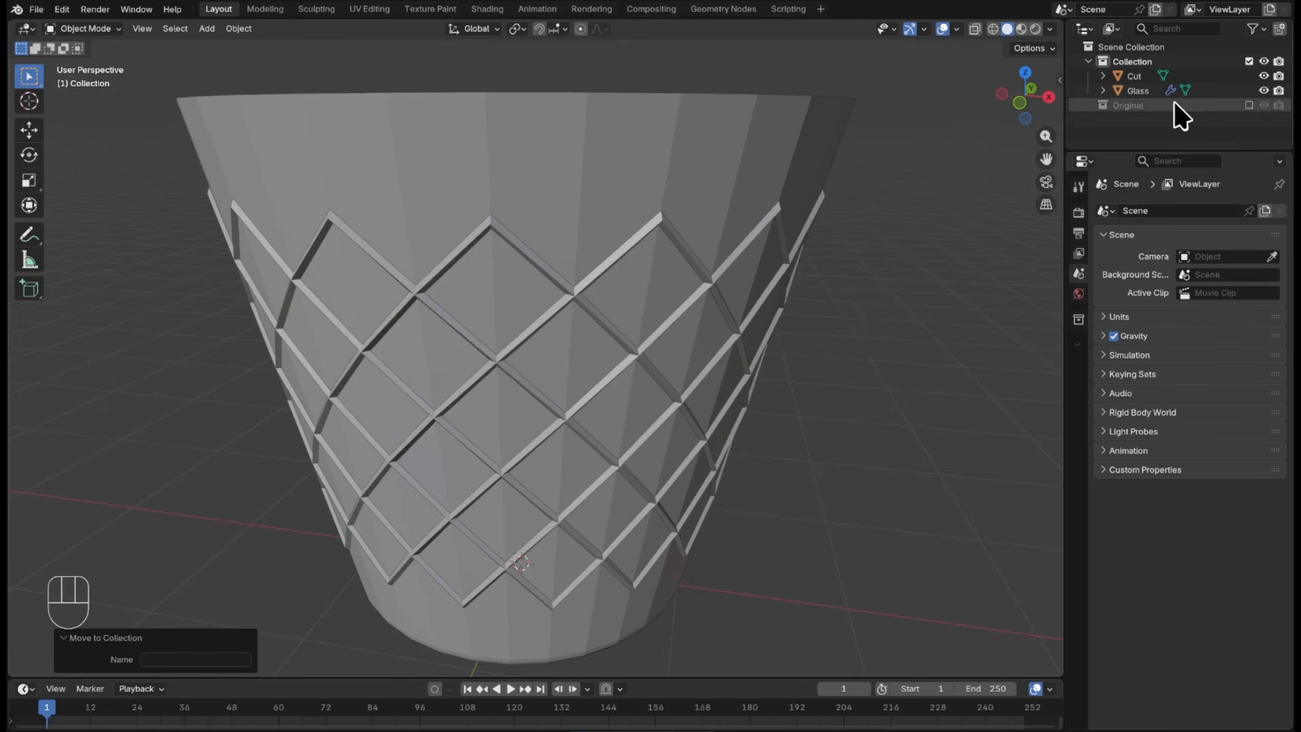
- Apply the Boolean modifier on the Glass object remaining in the main collection
left_click(1128, 91)
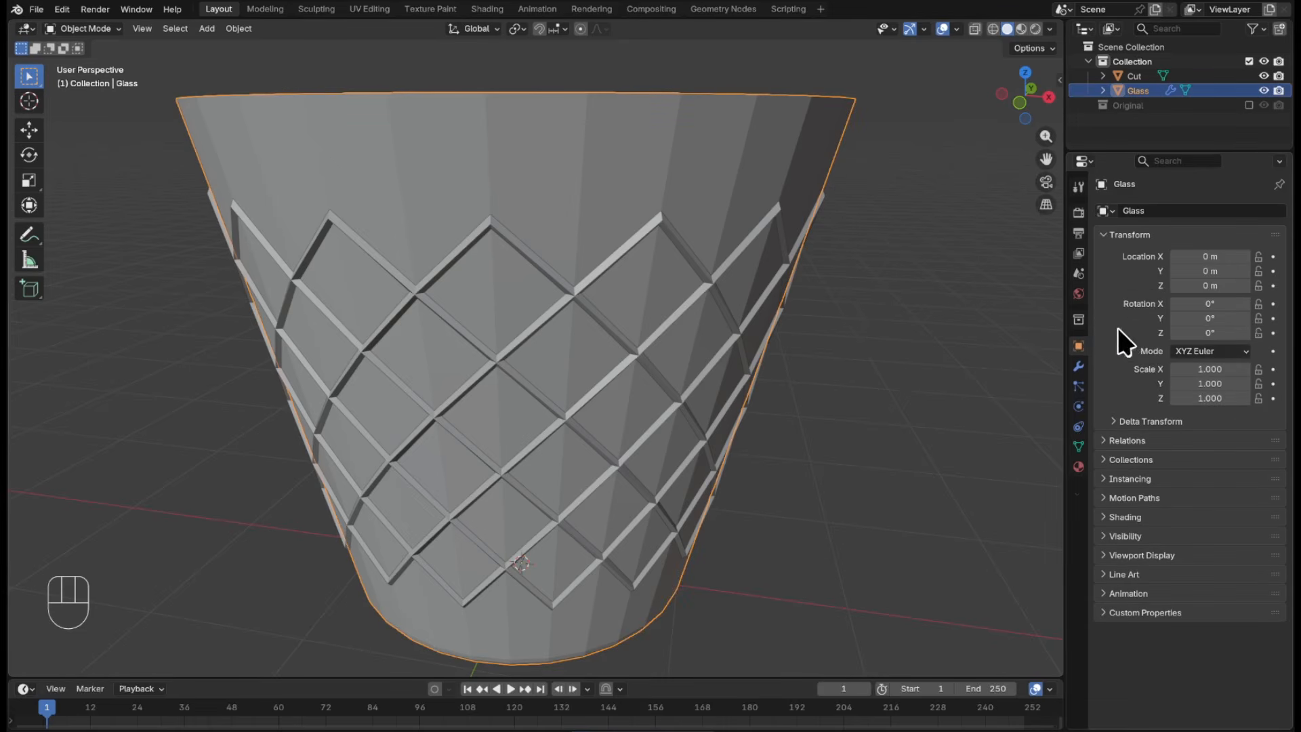
left_click(1079, 366)
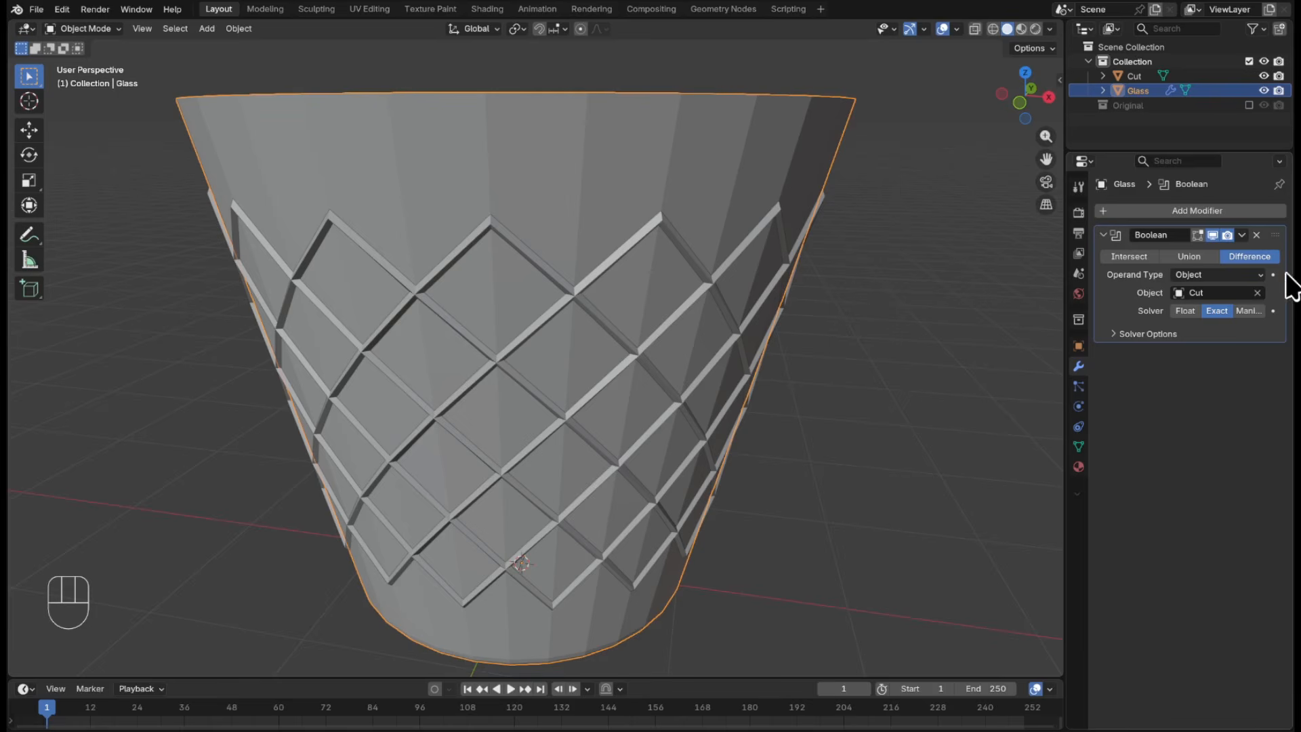
left_click(1241, 235)
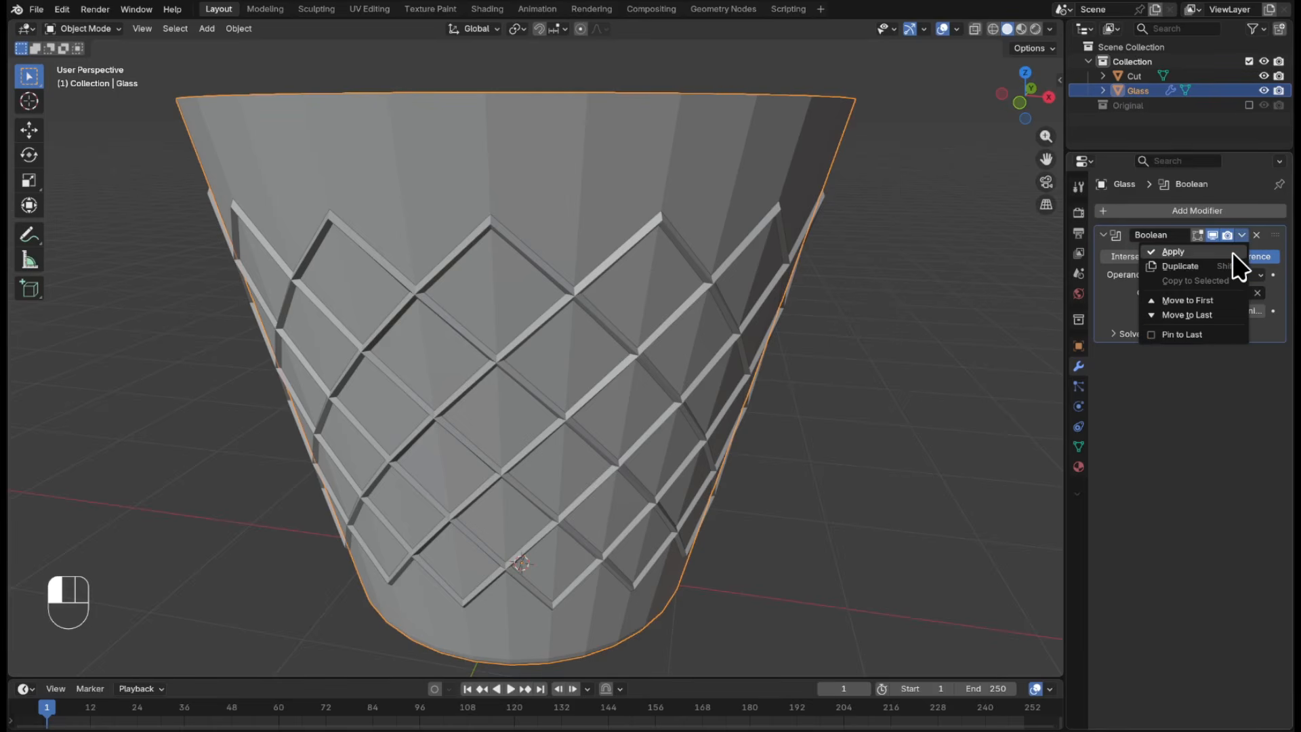
left_click(1232, 252)
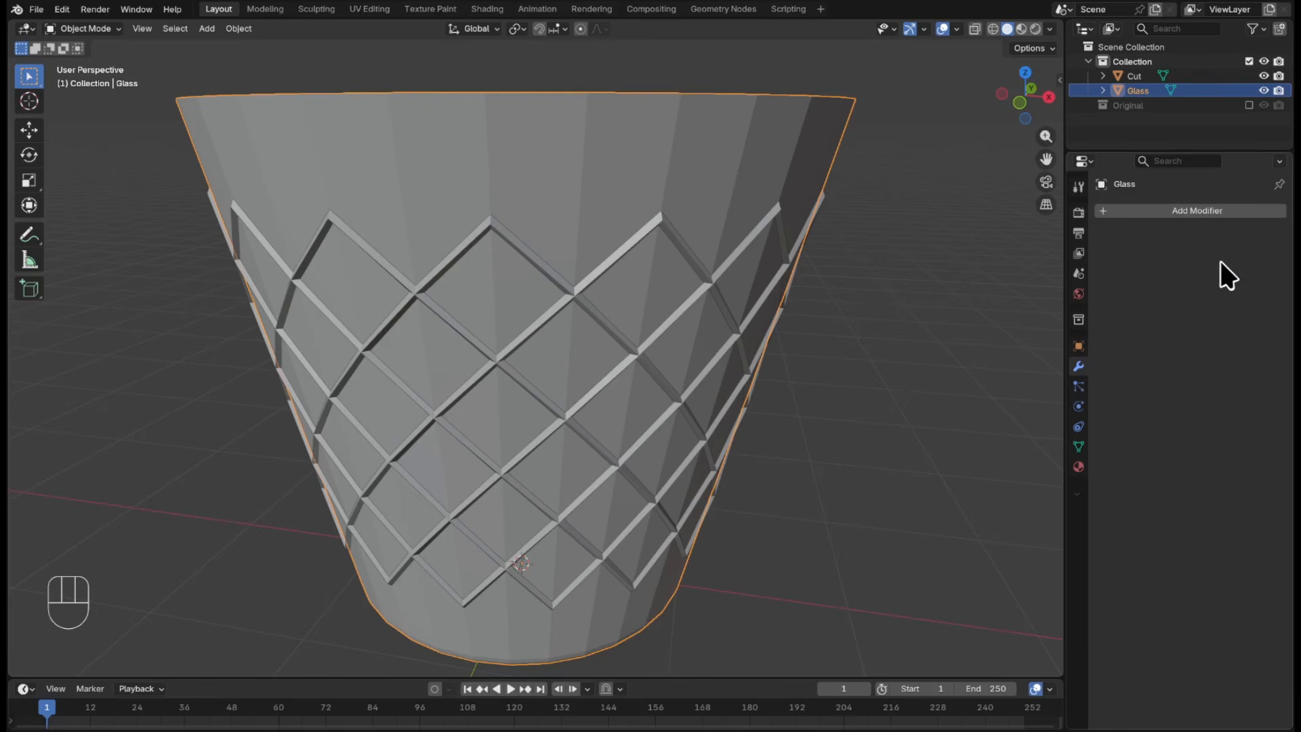
- Delete the Cut lattice object from the scene
left_click(1127, 76)
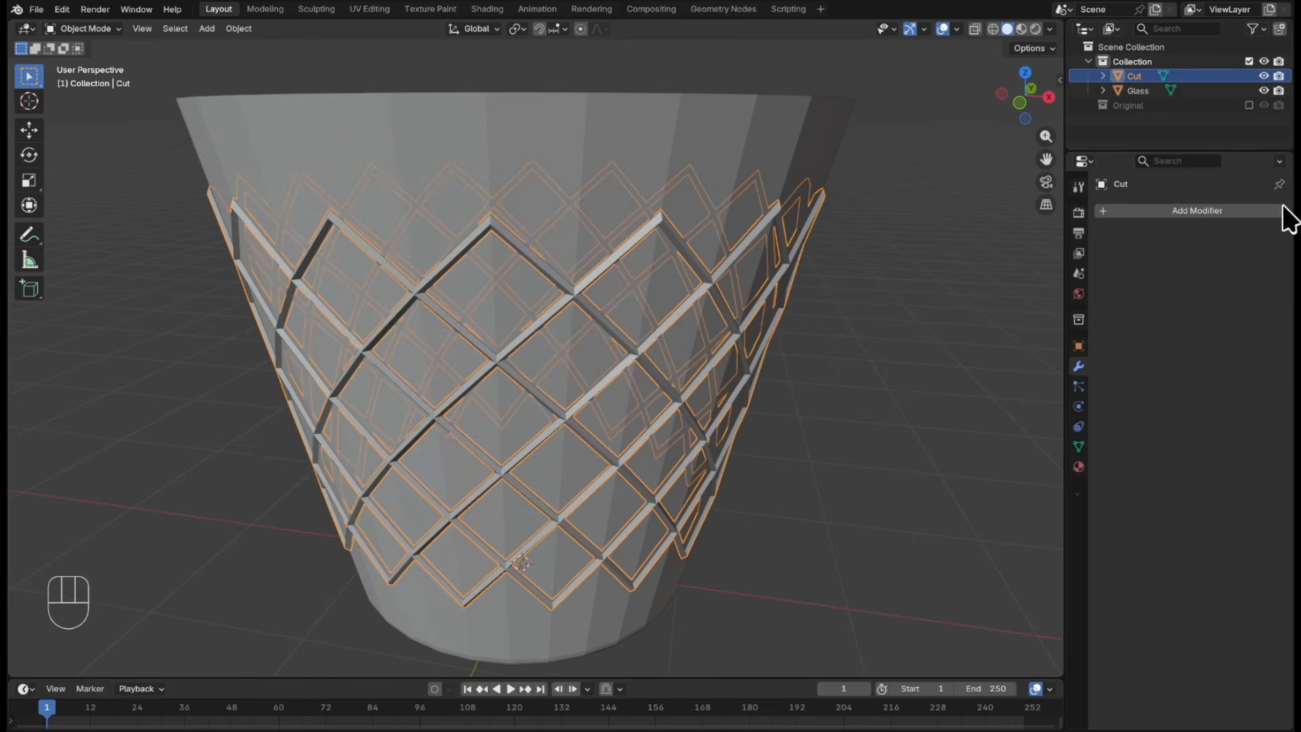
key("x")
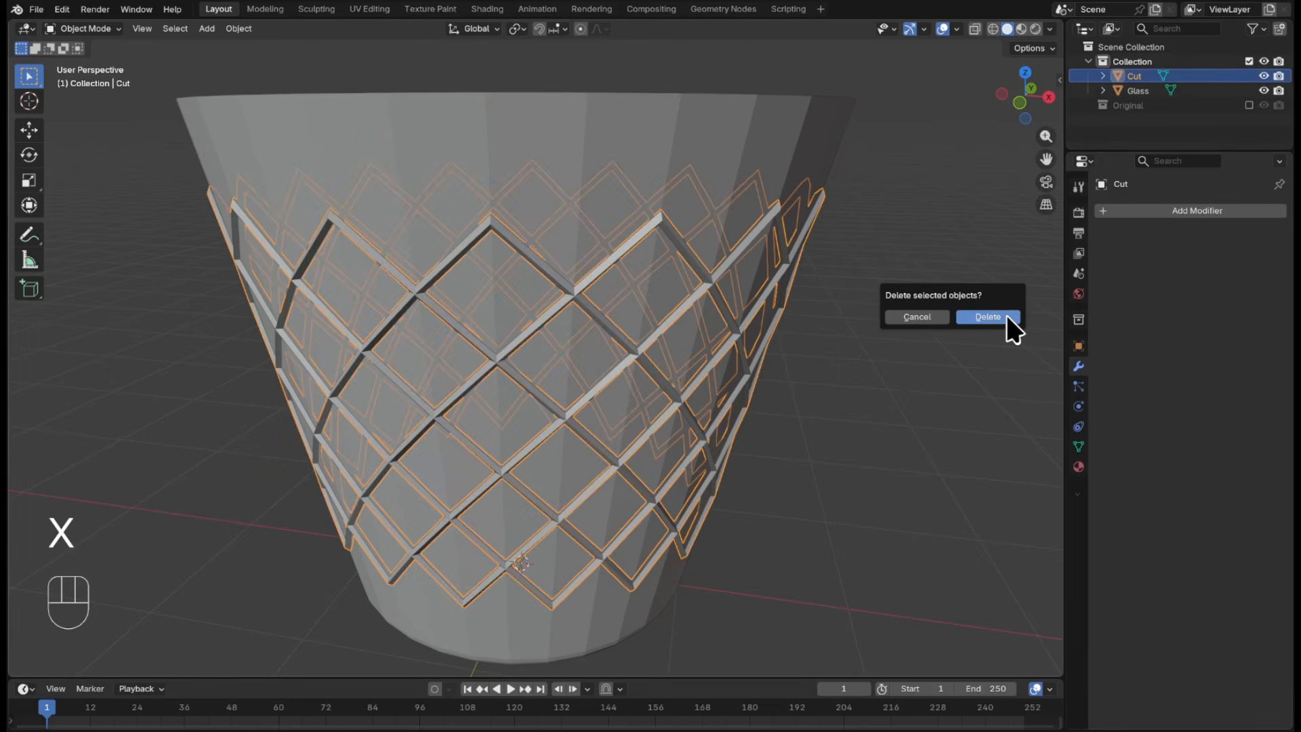
left_click(999, 316)
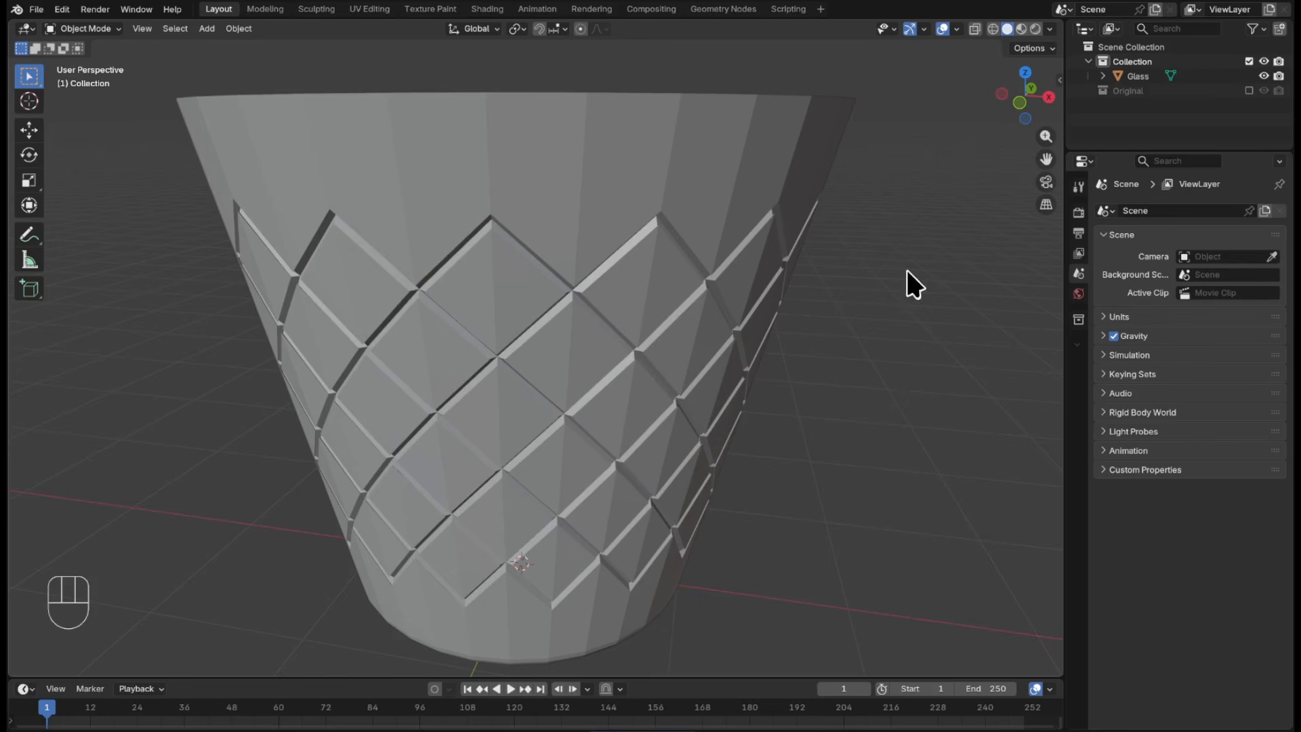
- Mark the edges of the carved diamond grooves on the Glass mesh as sharp
left_click(784, 176)
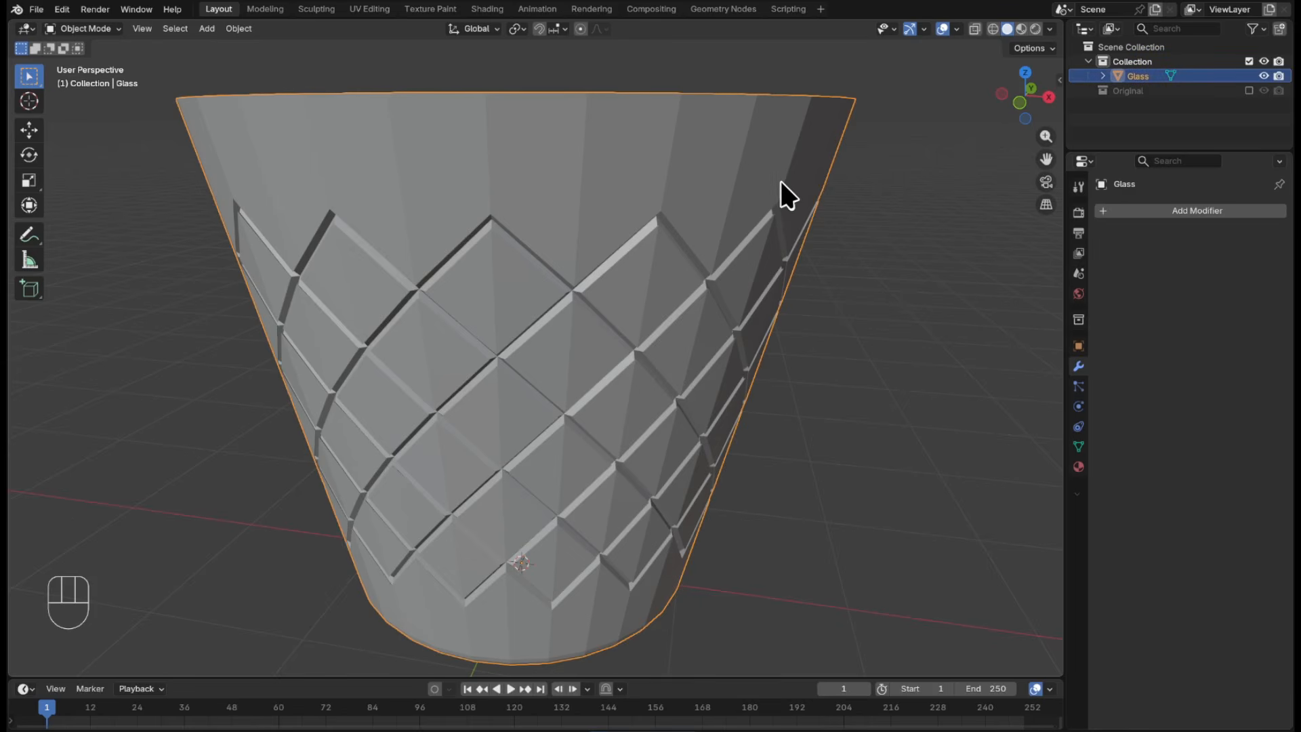
key("Tab")
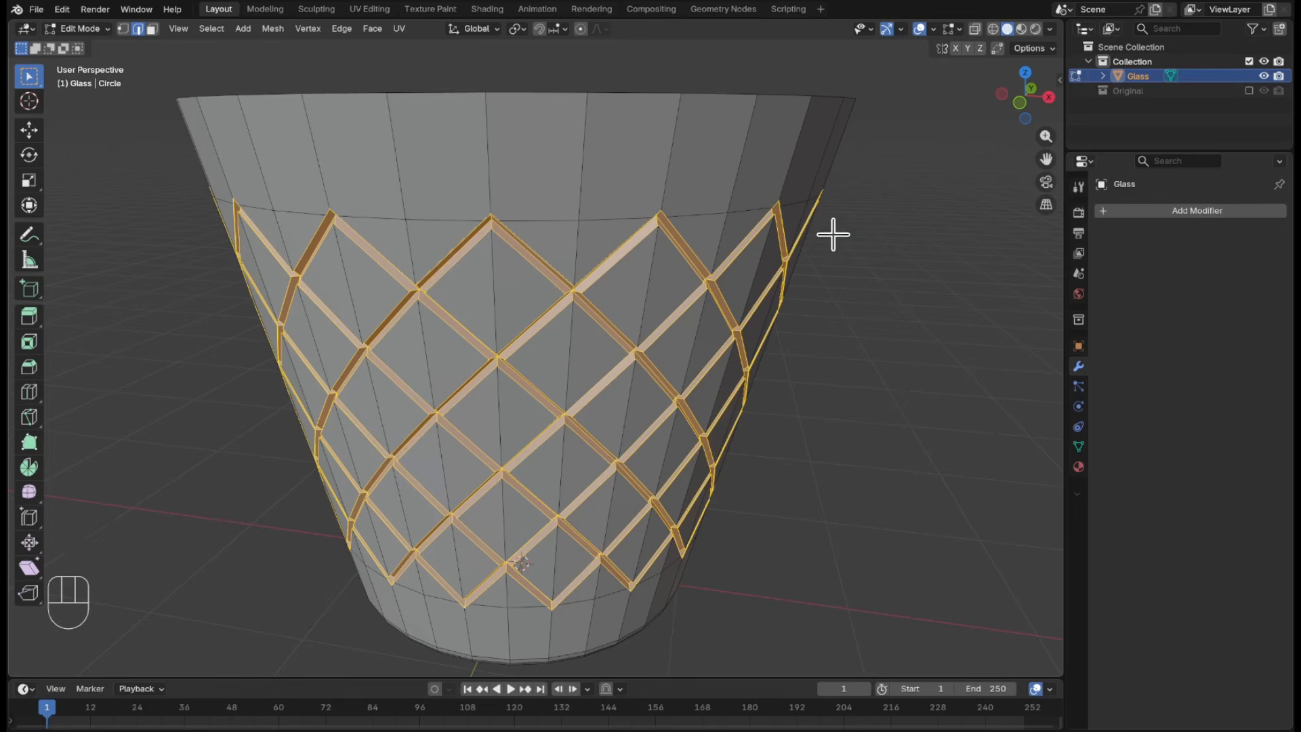
right_click(747, 281)
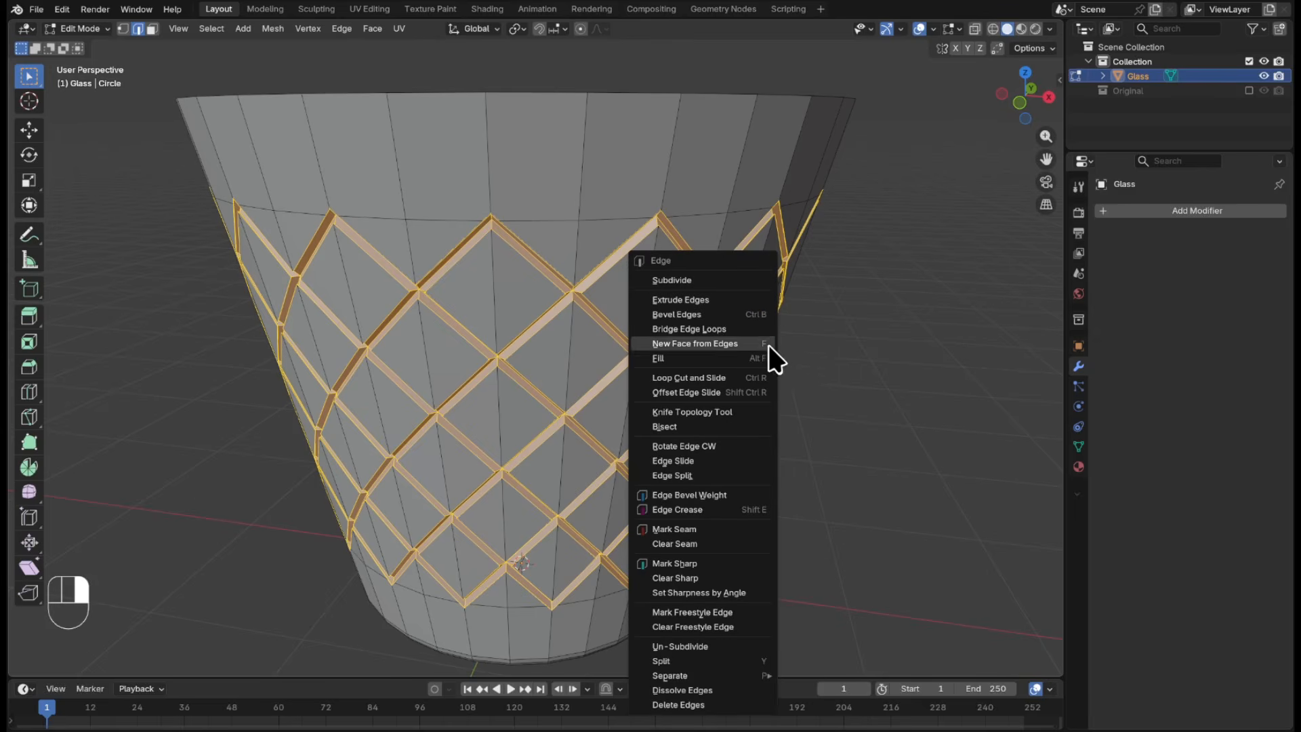
left_click(722, 565)
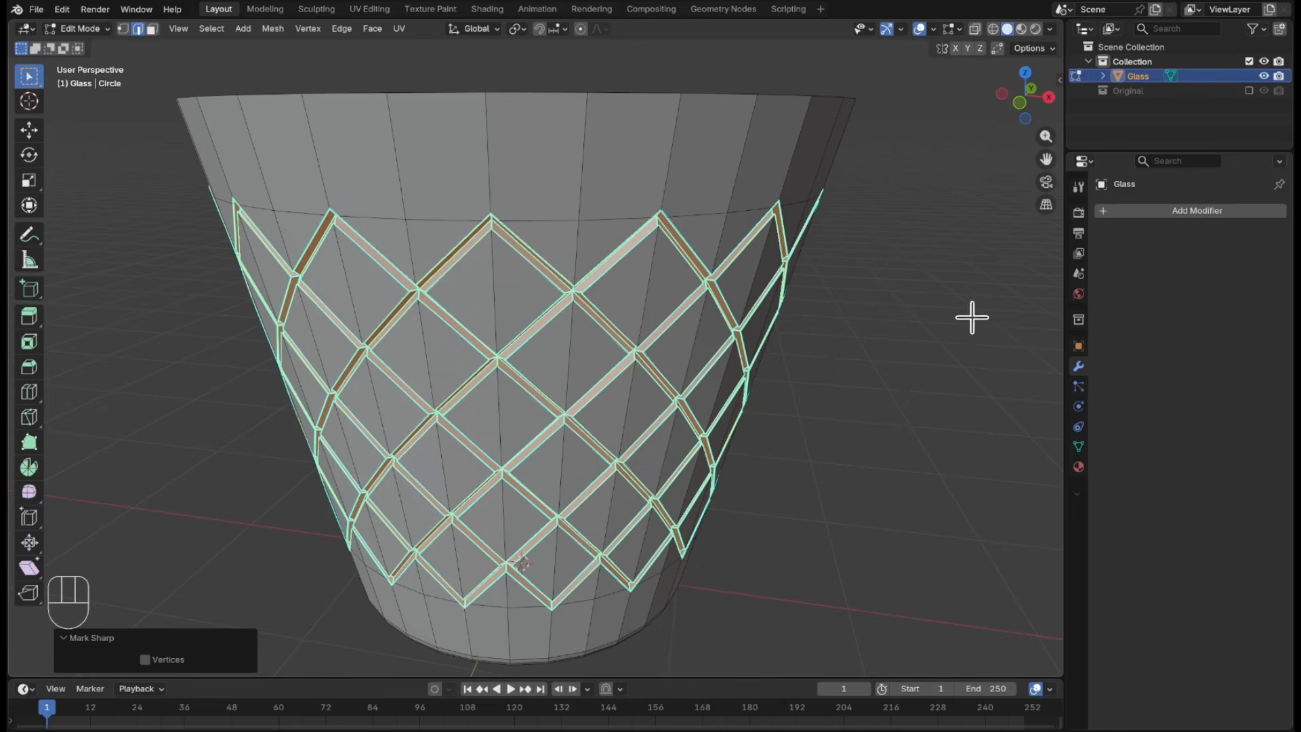
- Set the mean crease of the selected groove edges to 1
key("n")
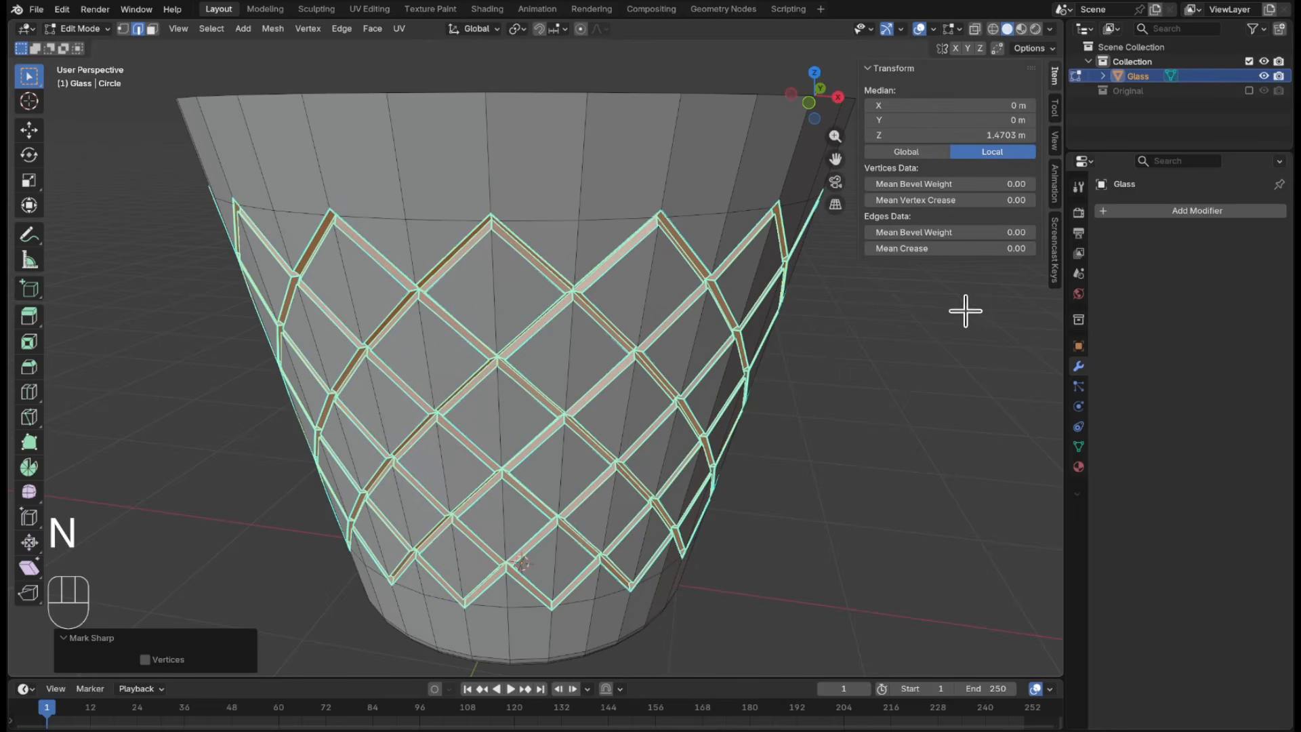
left_click(962, 248)
left_click(966, 248)
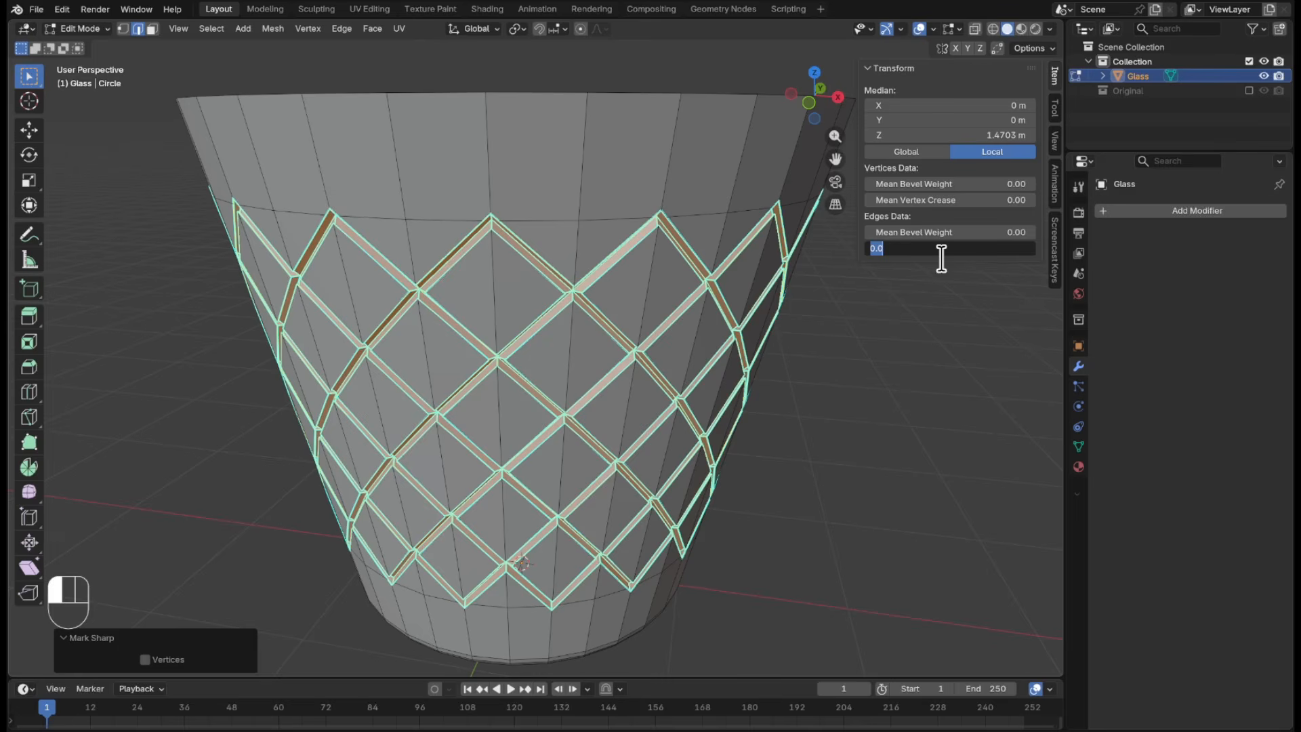
type("1")
left_click(941, 257)
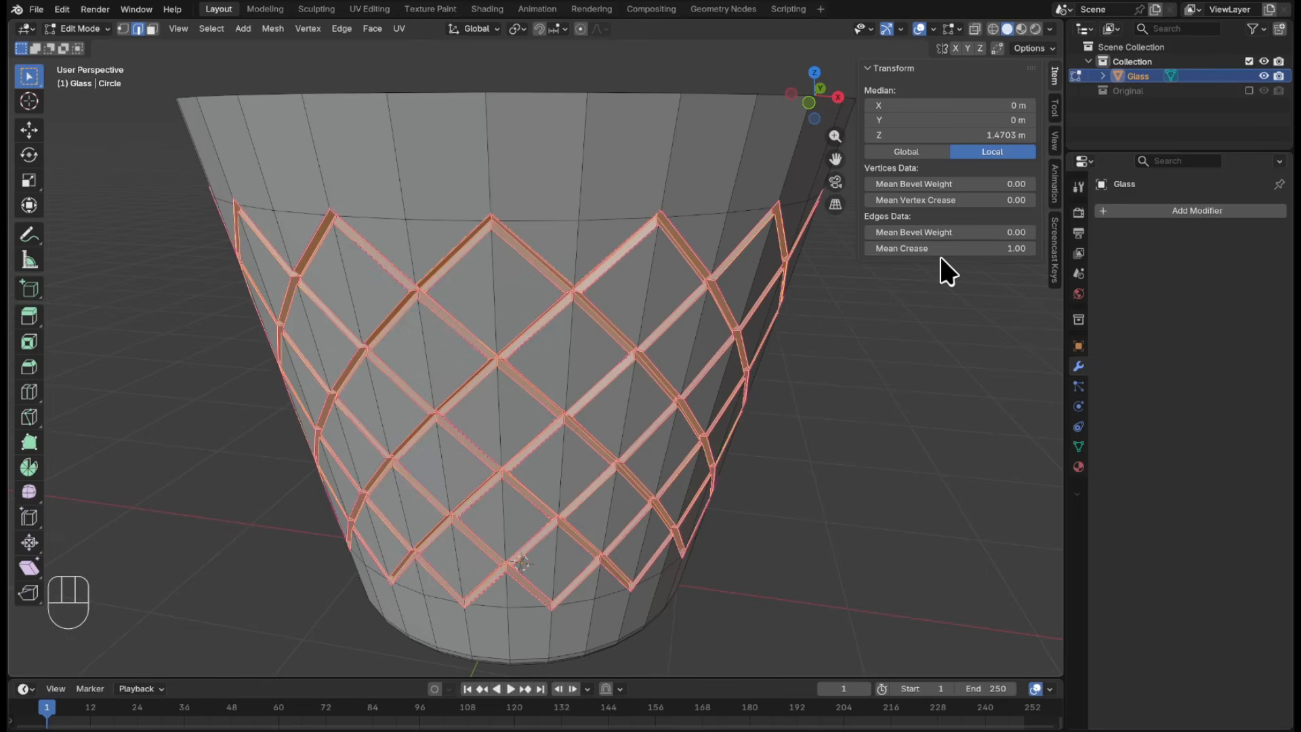
key("n")
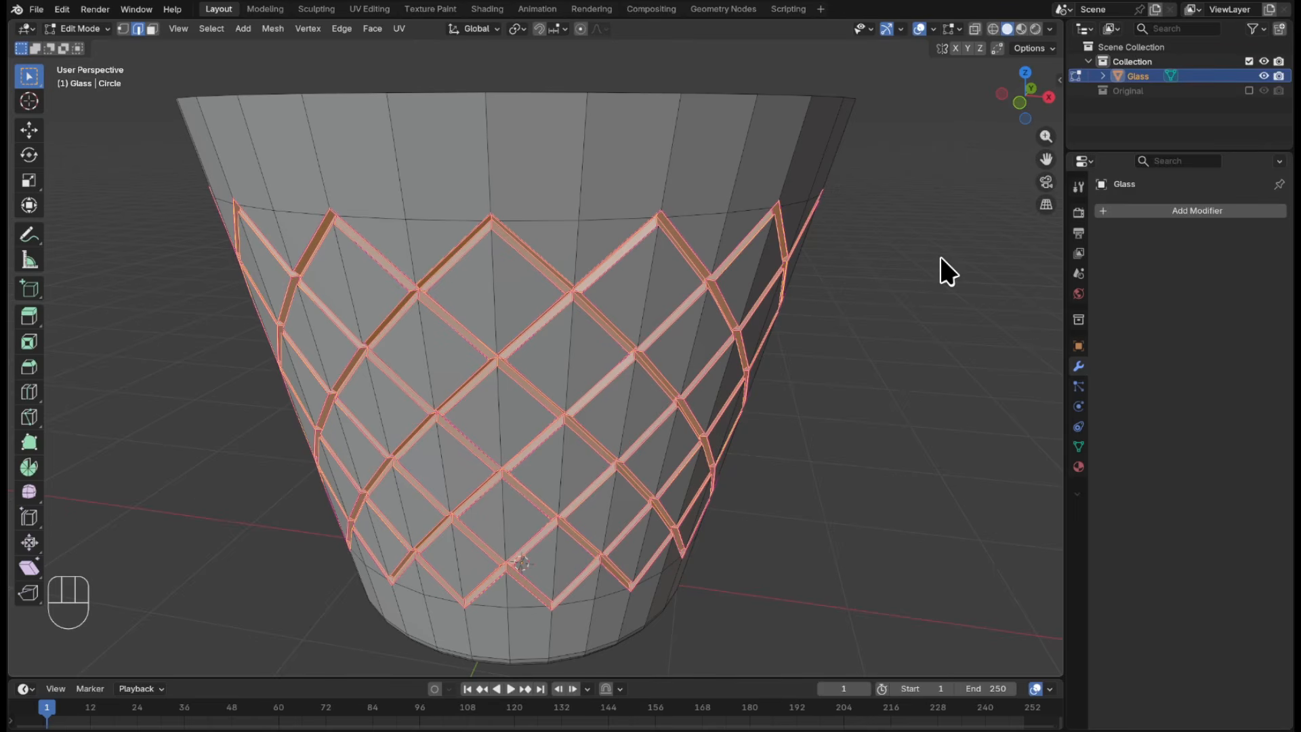
- Inset the flat bottom face of the glass by about 0.77 m, leaving a small central face
key("ctrl+KP_7")
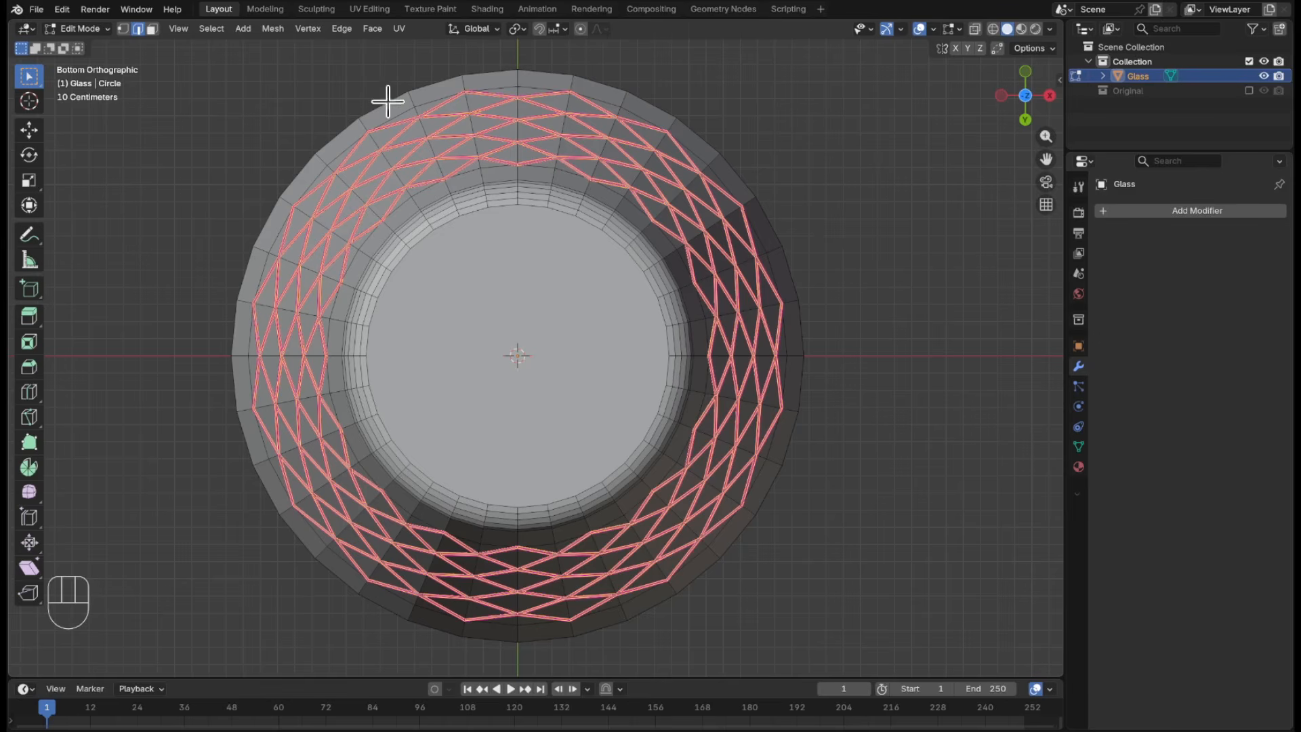
left_click(152, 29)
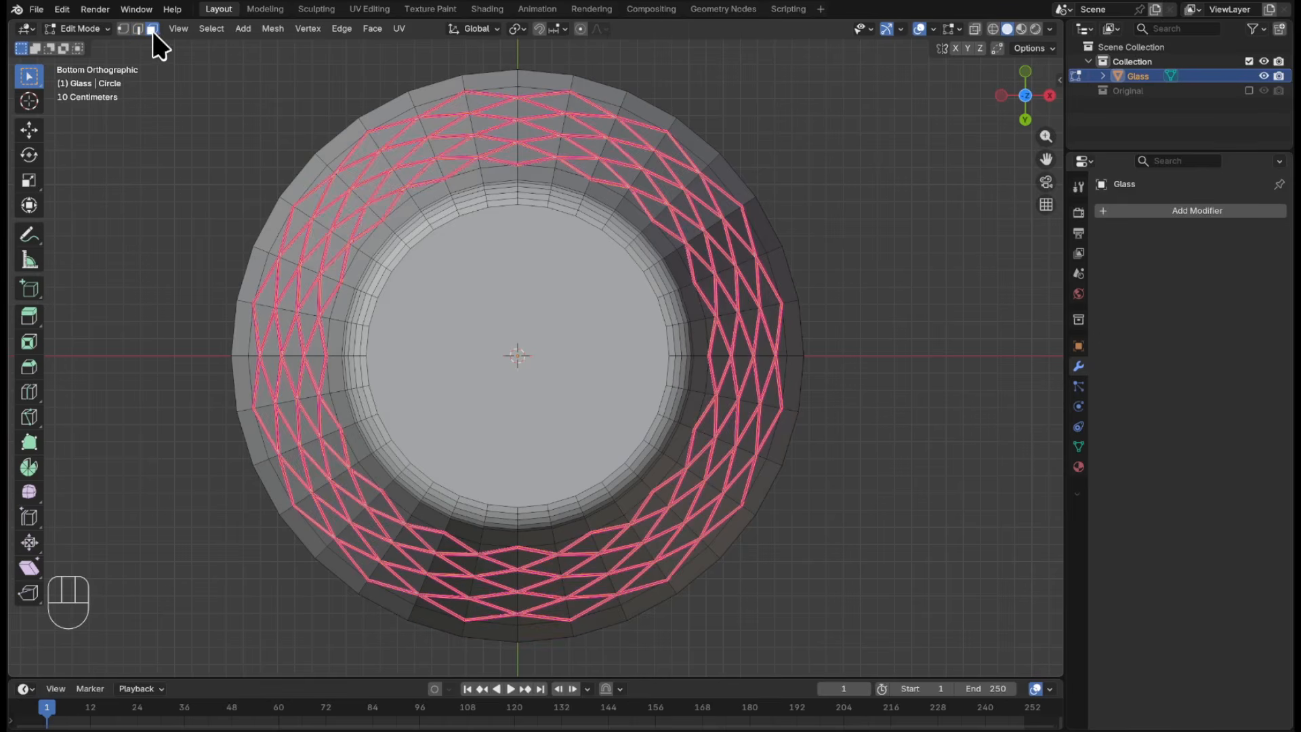
left_click(481, 280, "shift")
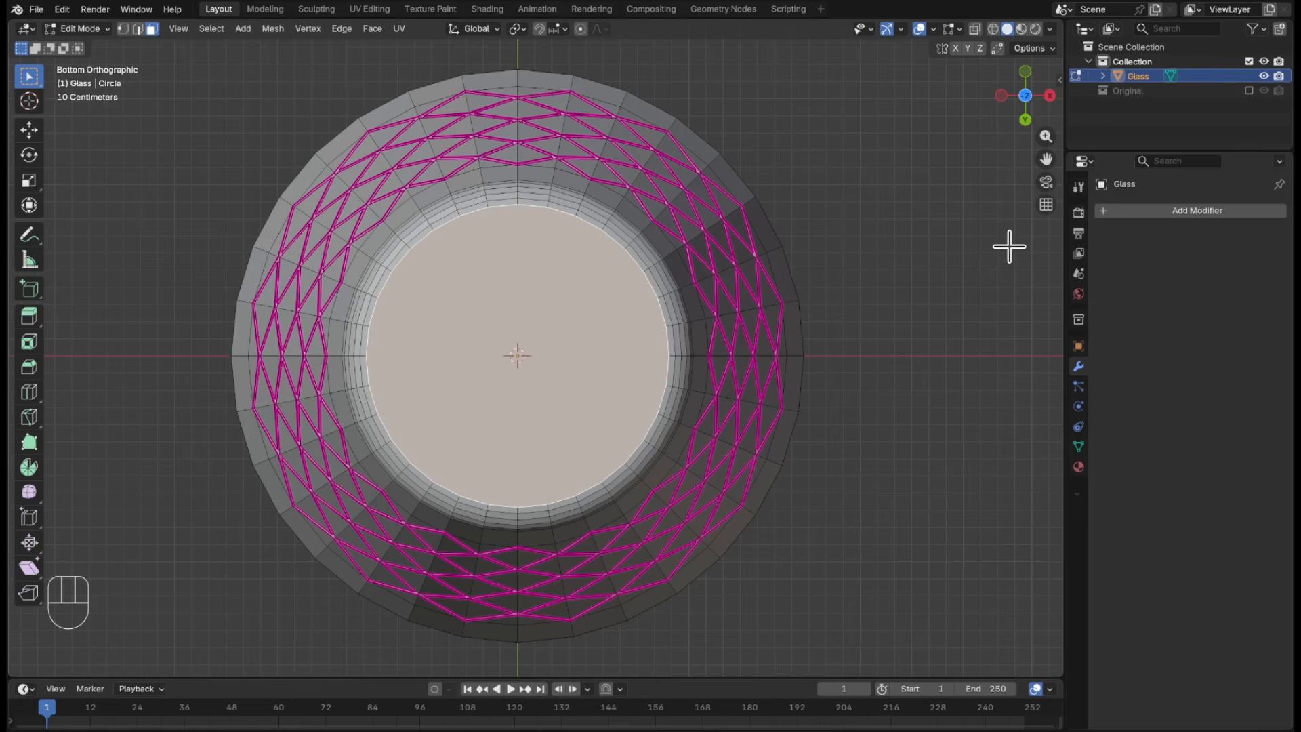
key("i")
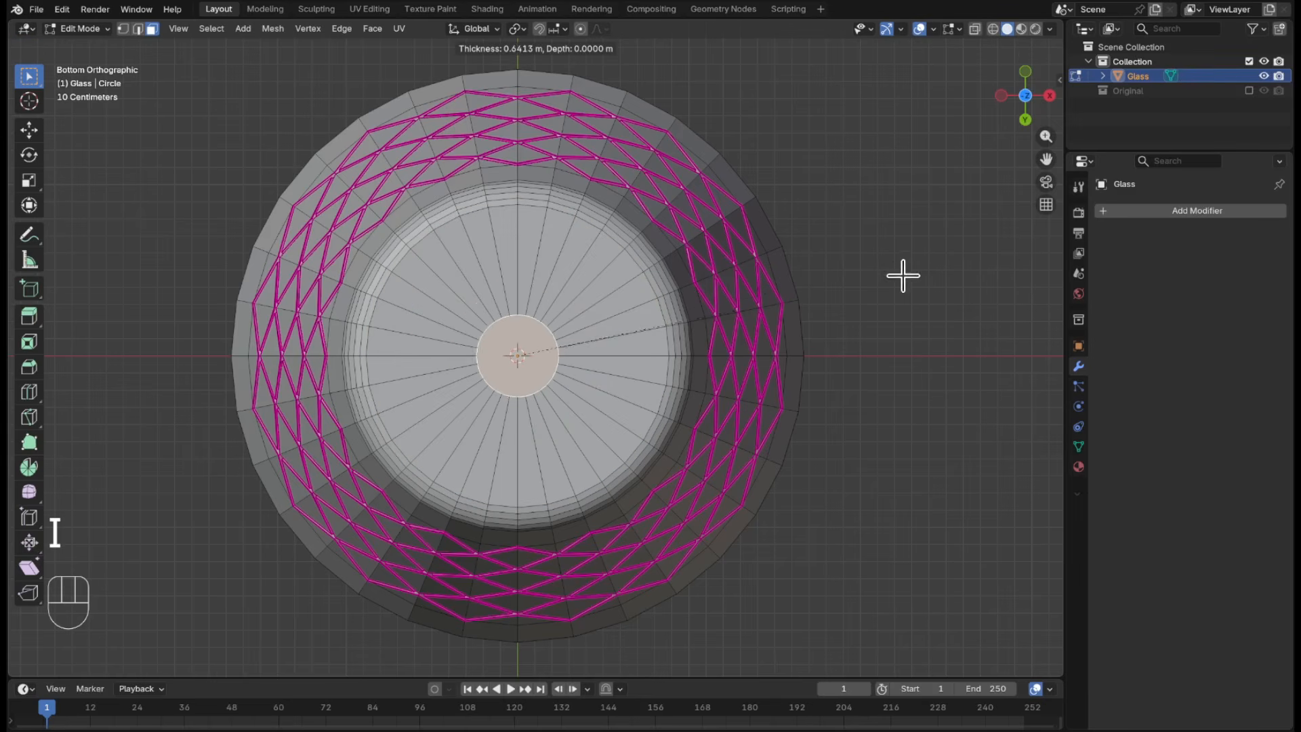
left_click(886, 299)
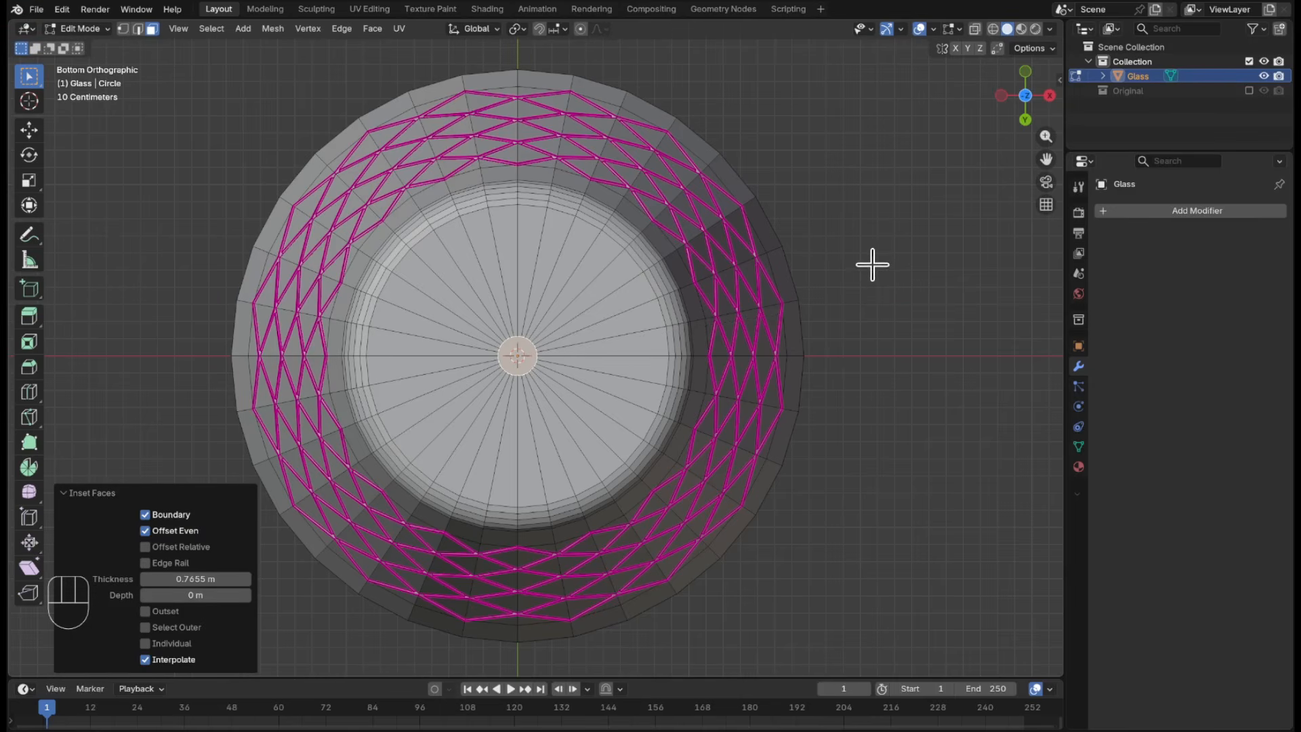
- Move the small central bottom face up along Z by about 0.073 m
middle_click_drag(871, 264, 847, 367)
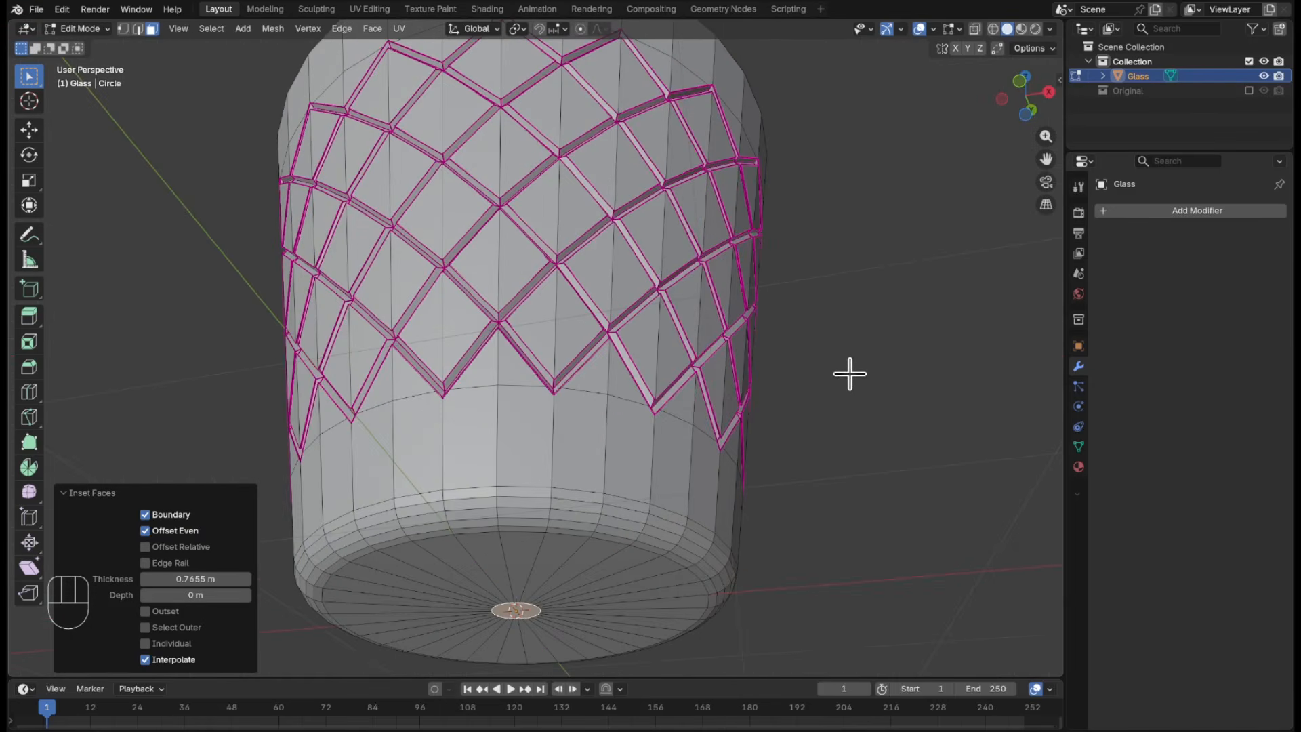
key("g")
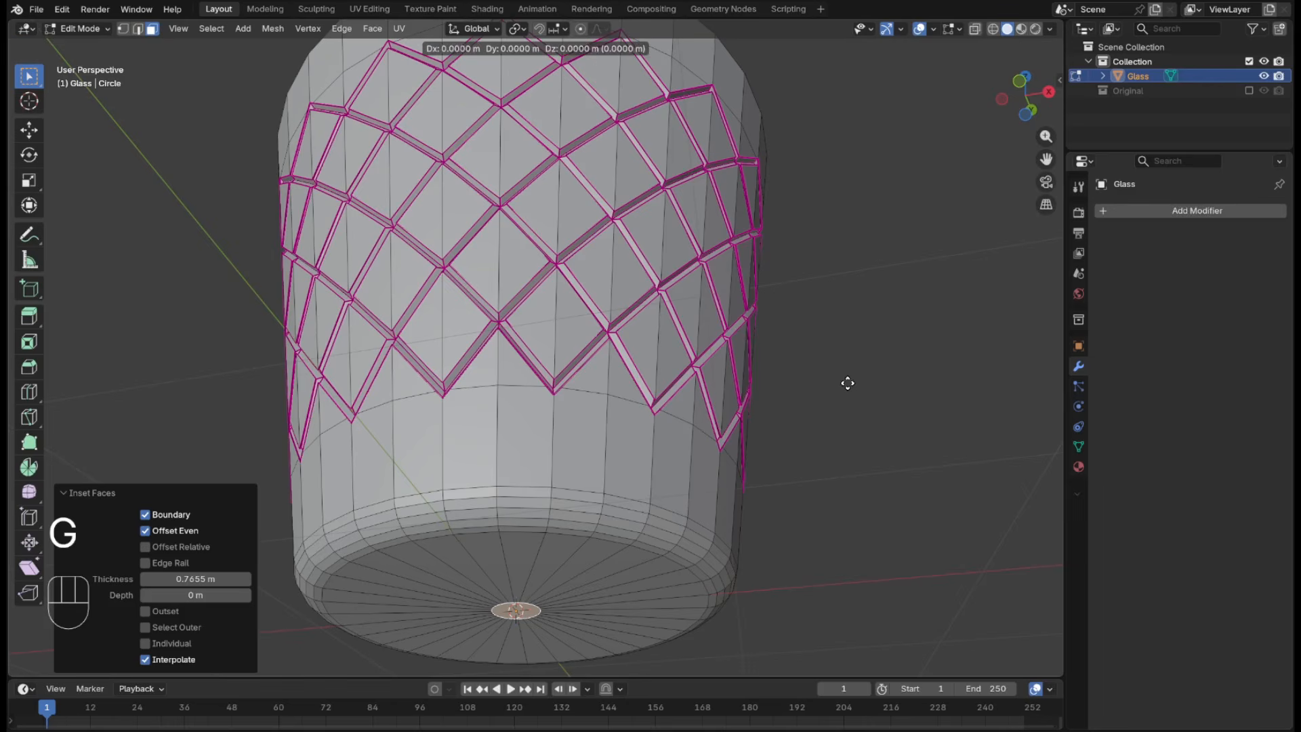
key("z")
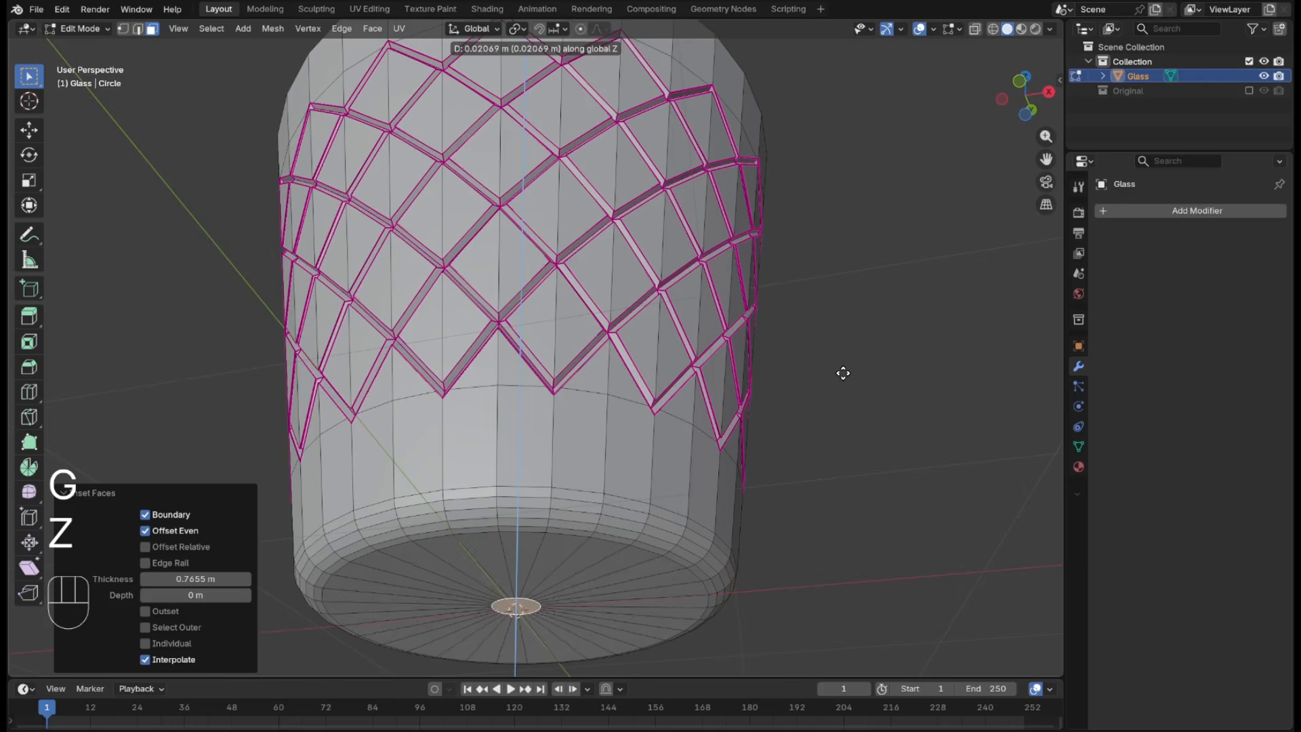
left_click(842, 364)
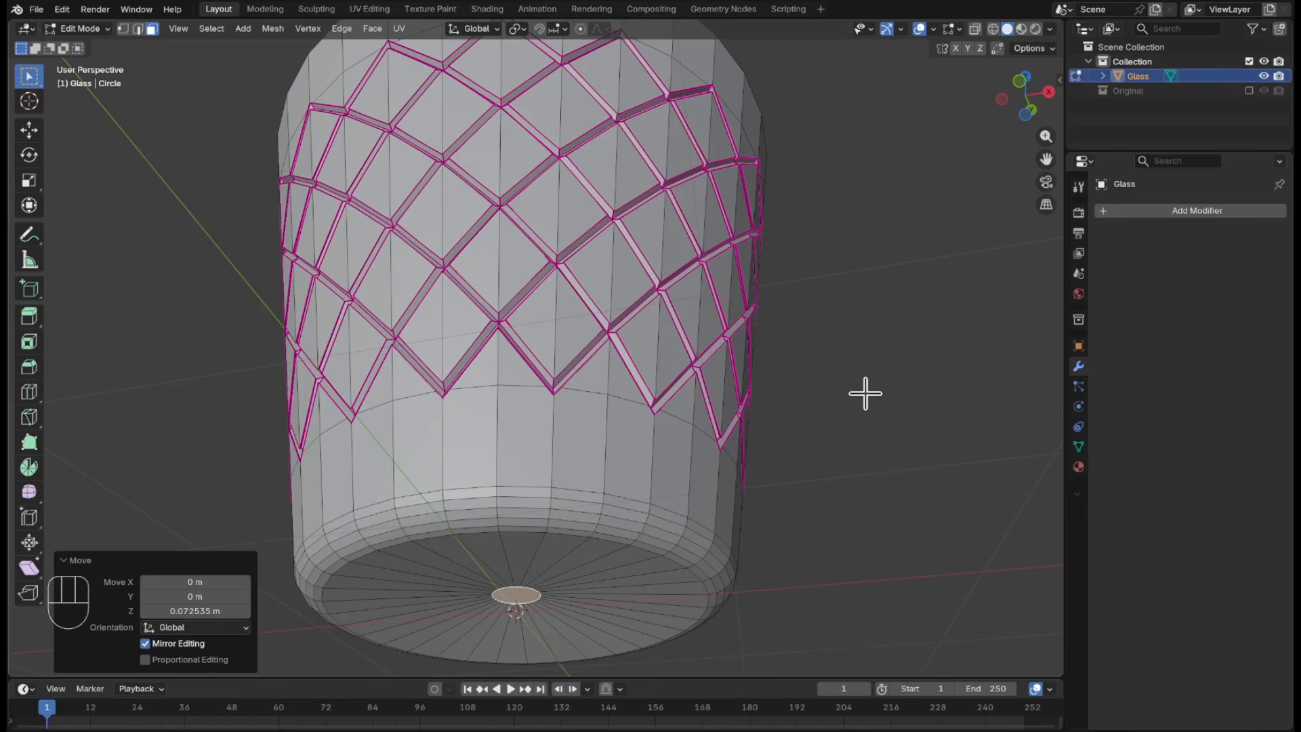
- Add one edge loop around the glass's underside with a slide factor of about -0.159, and bevel it about 0.148 m wide with one segment
key("ctrl")
key("ctrl+KP_7")
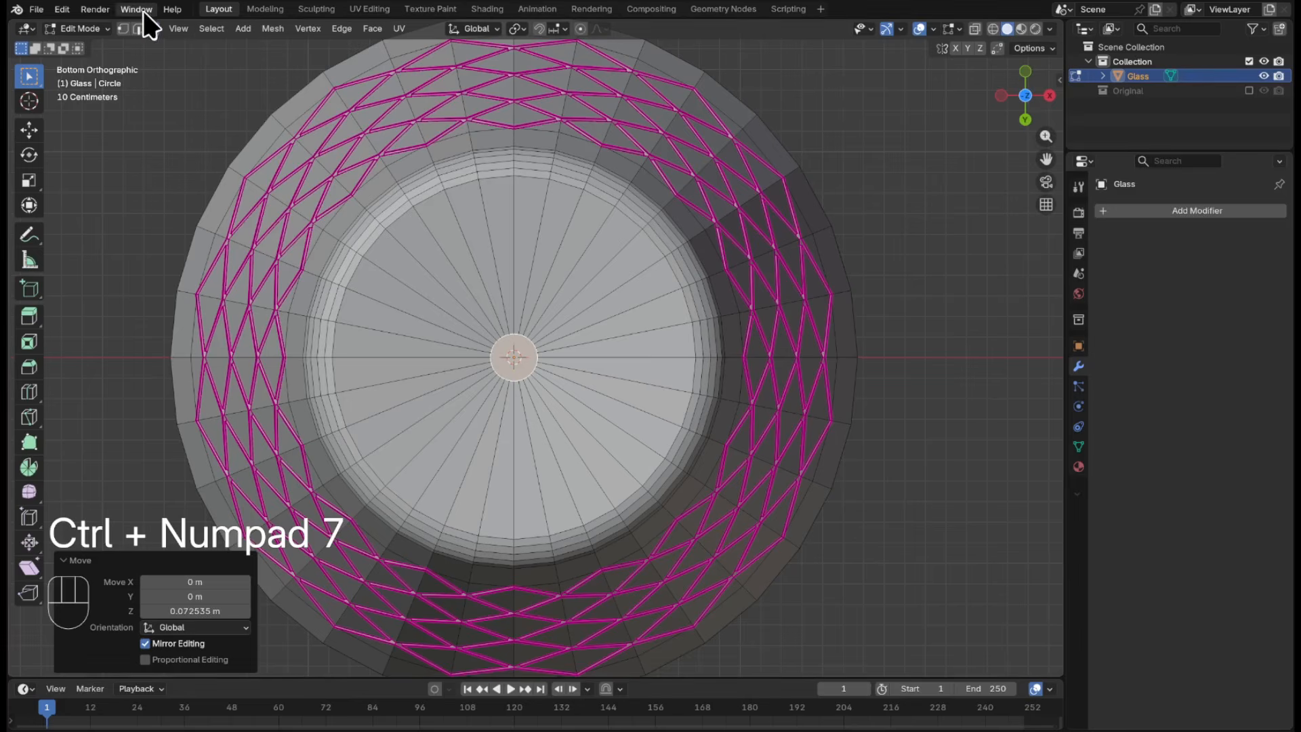
left_click(138, 31)
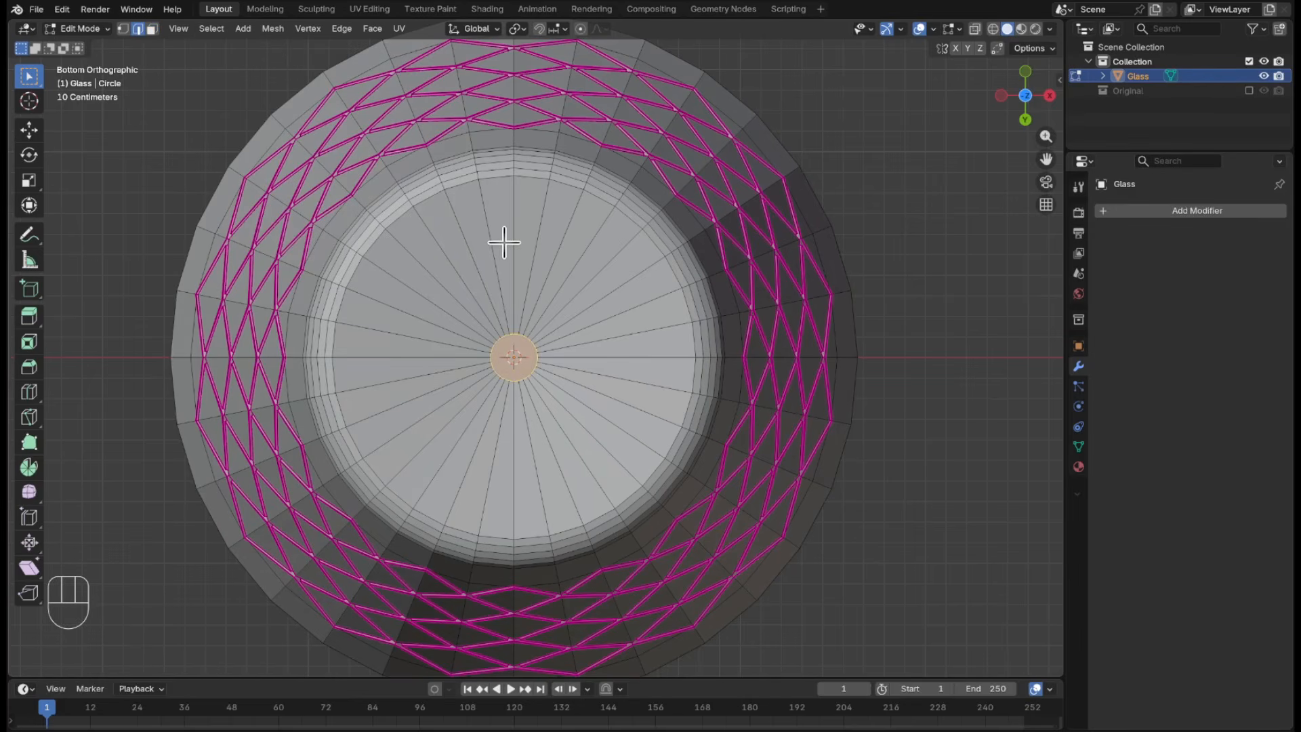
key("ctrl+r")
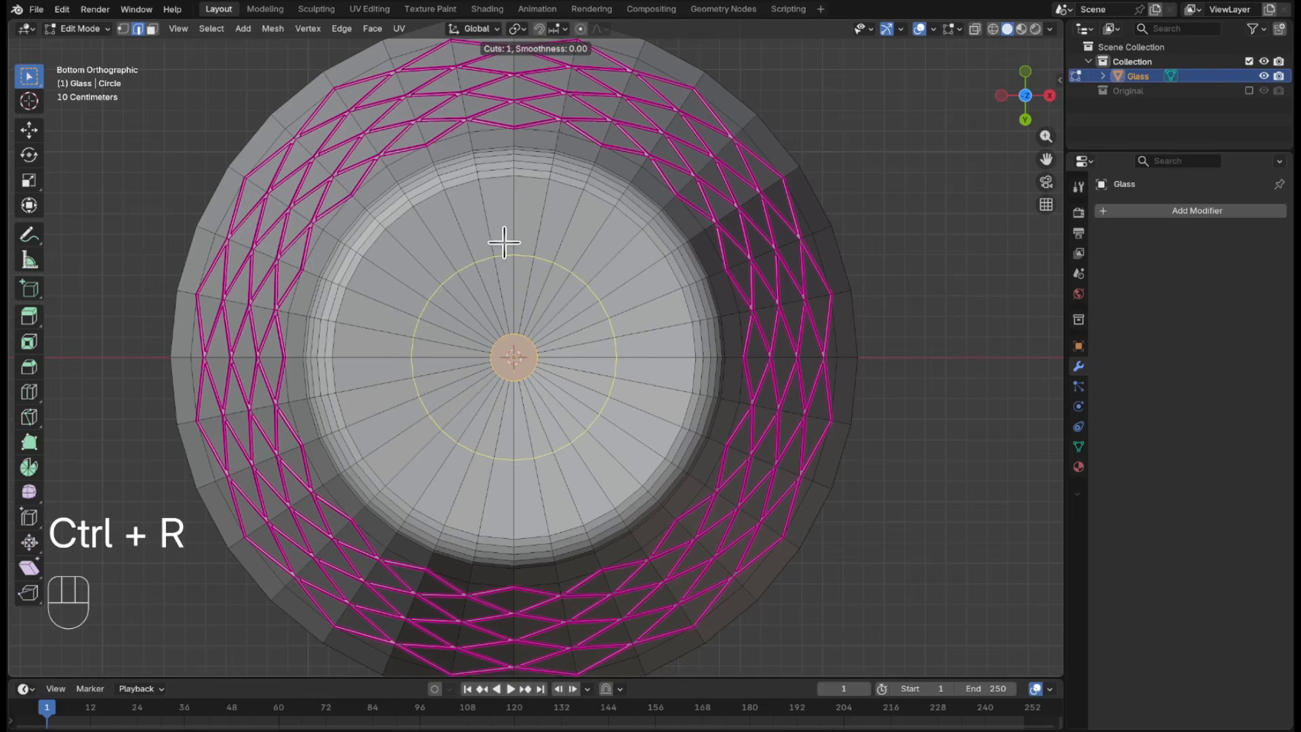
key("KP_Enter")
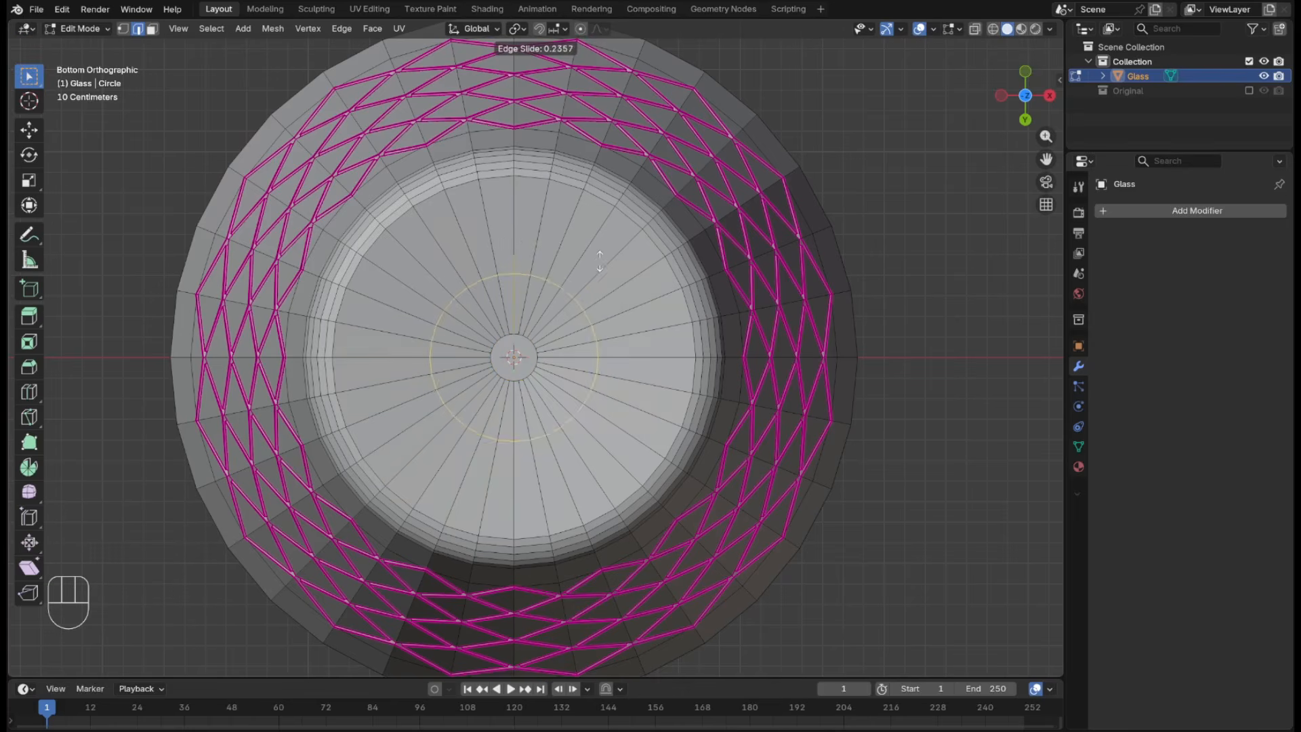
left_click(603, 229)
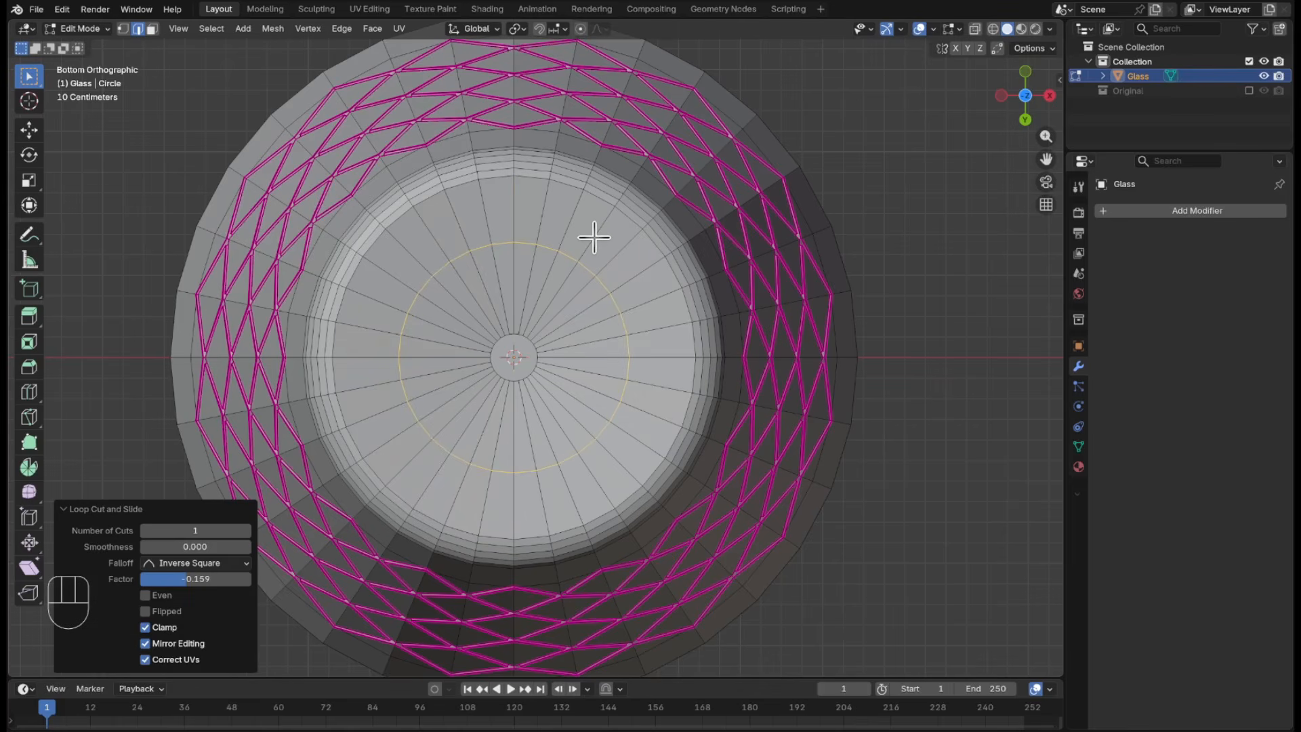
key("ctrl+b")
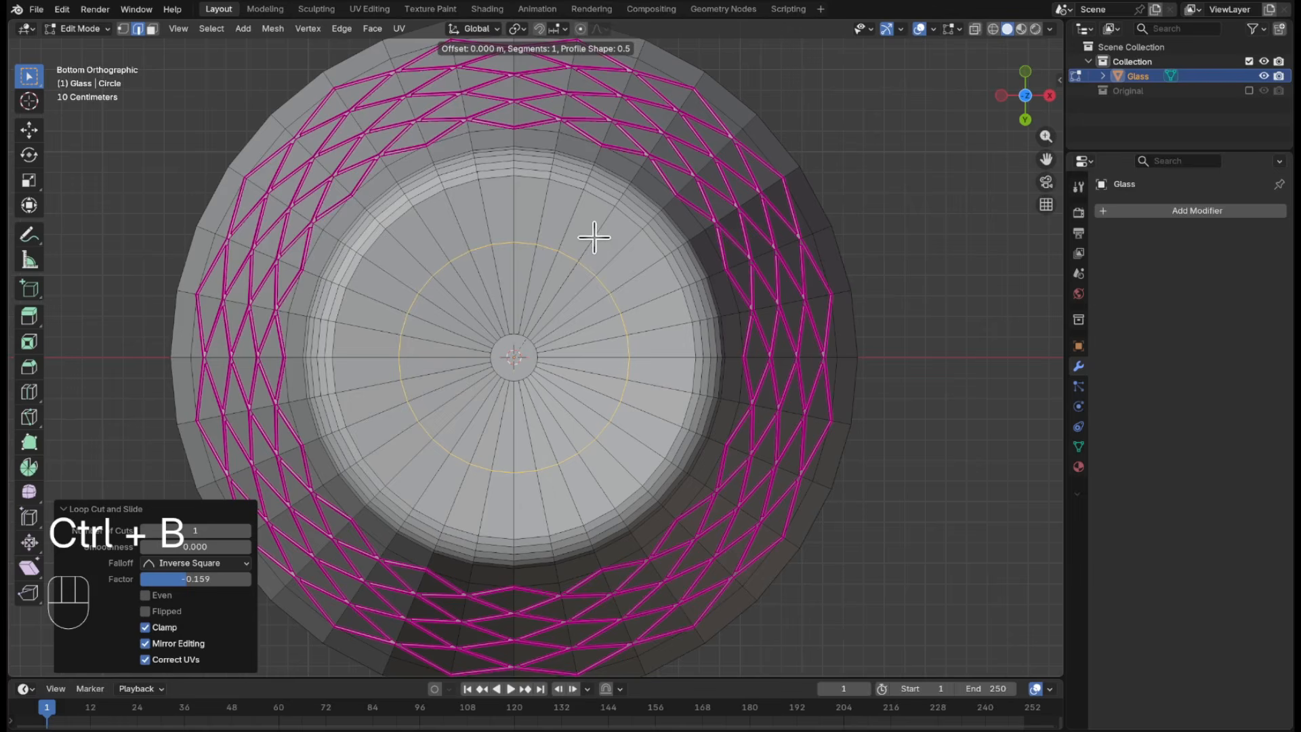
left_click(661, 252)
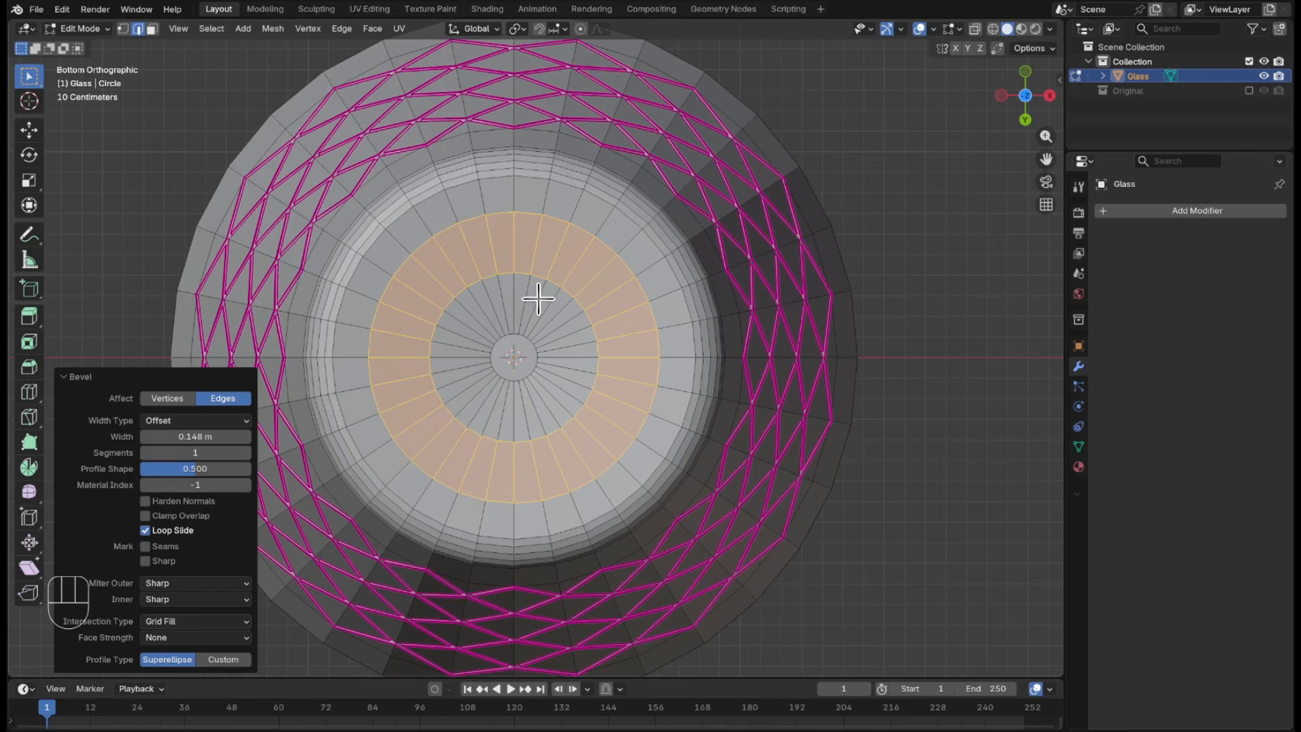
- Reduce the selection to the radial edges between the two new loops, and apply Checker Deselect to keep every other one
left_click(475, 281, "alt+shift")
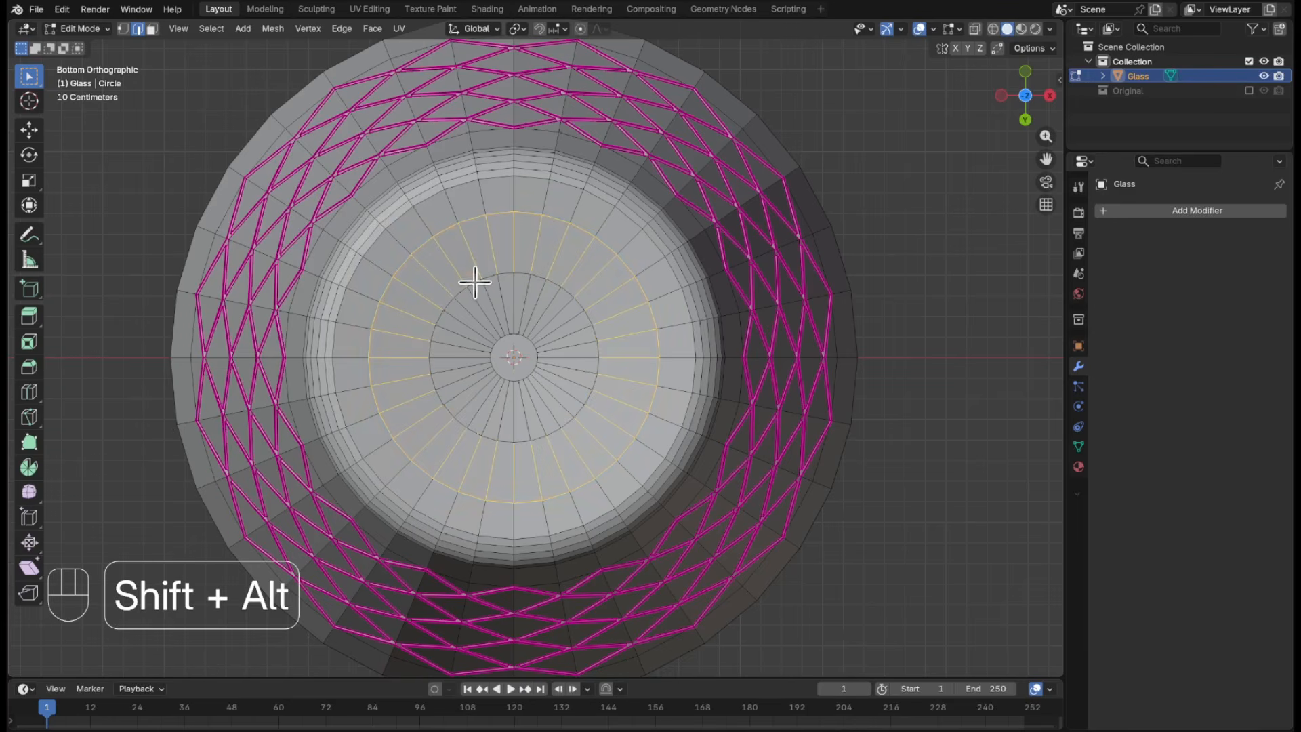
left_click(448, 227, "alt+shift")
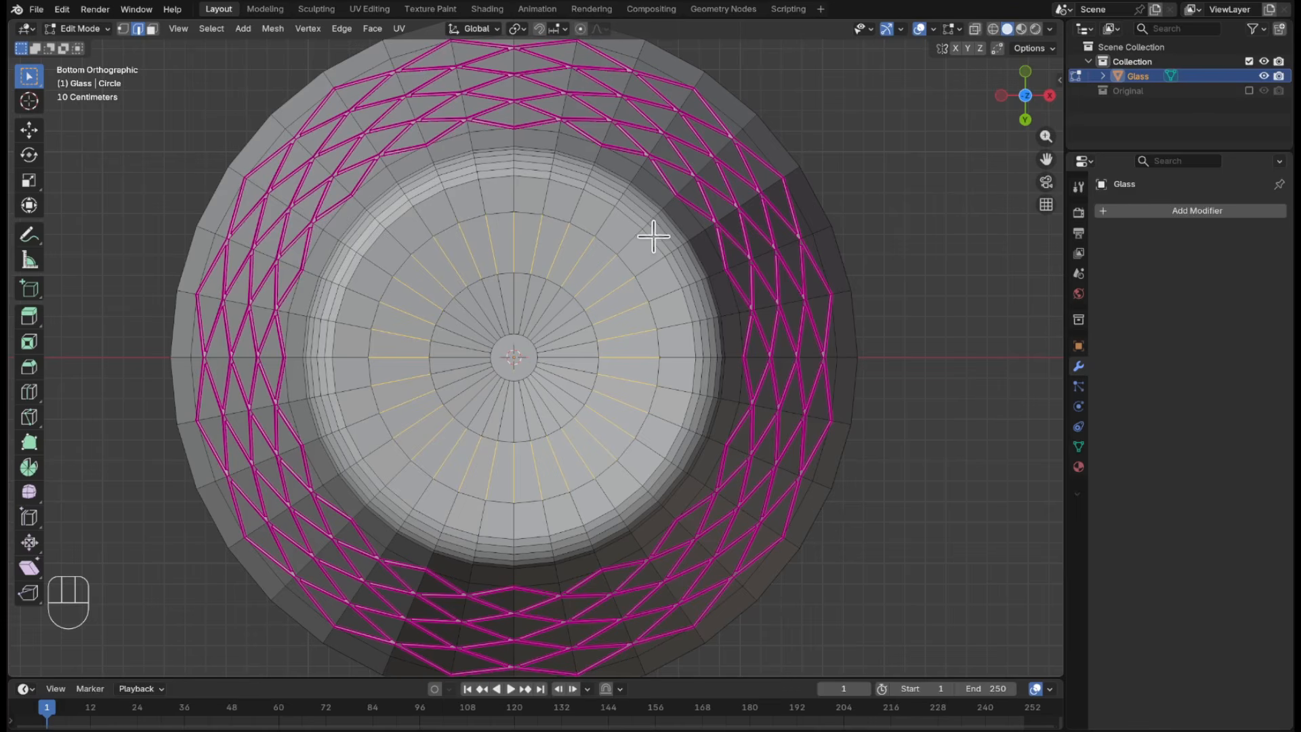
scroll(652, 236, "up", 1)
left_click(209, 28)
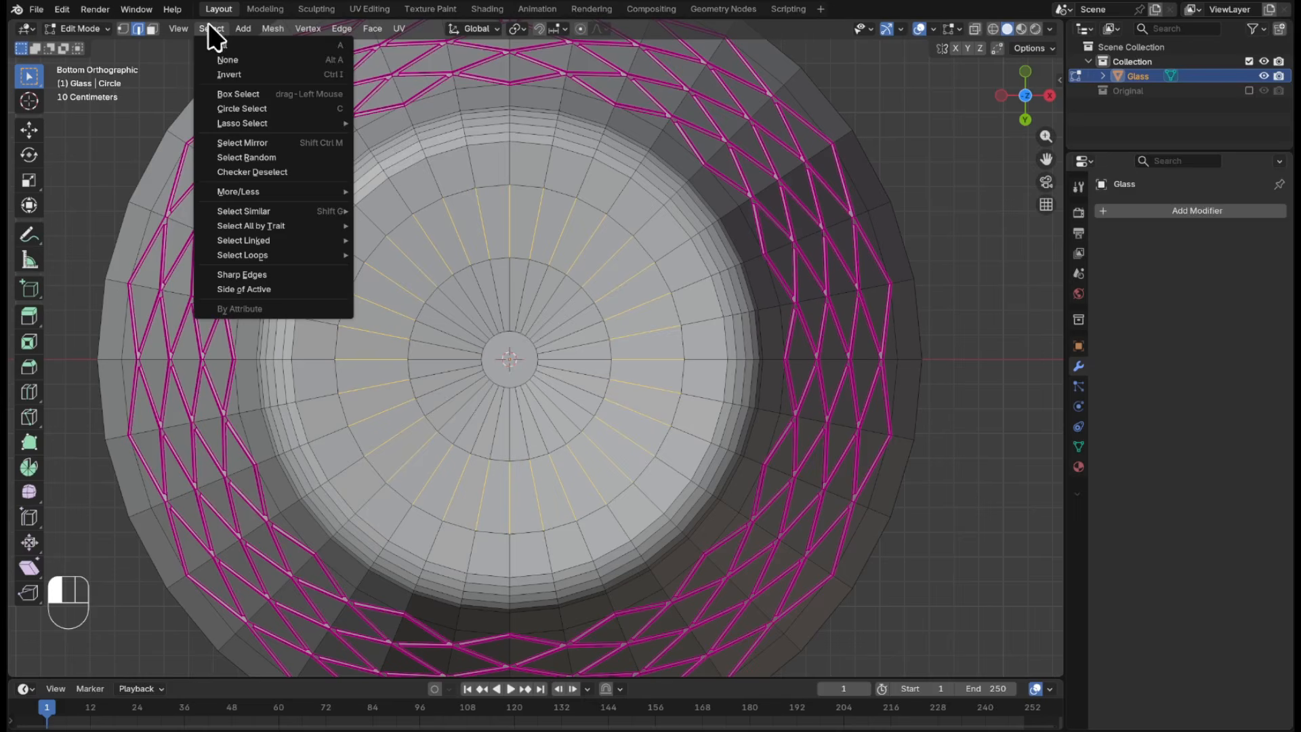
mouse_move(294, 126)
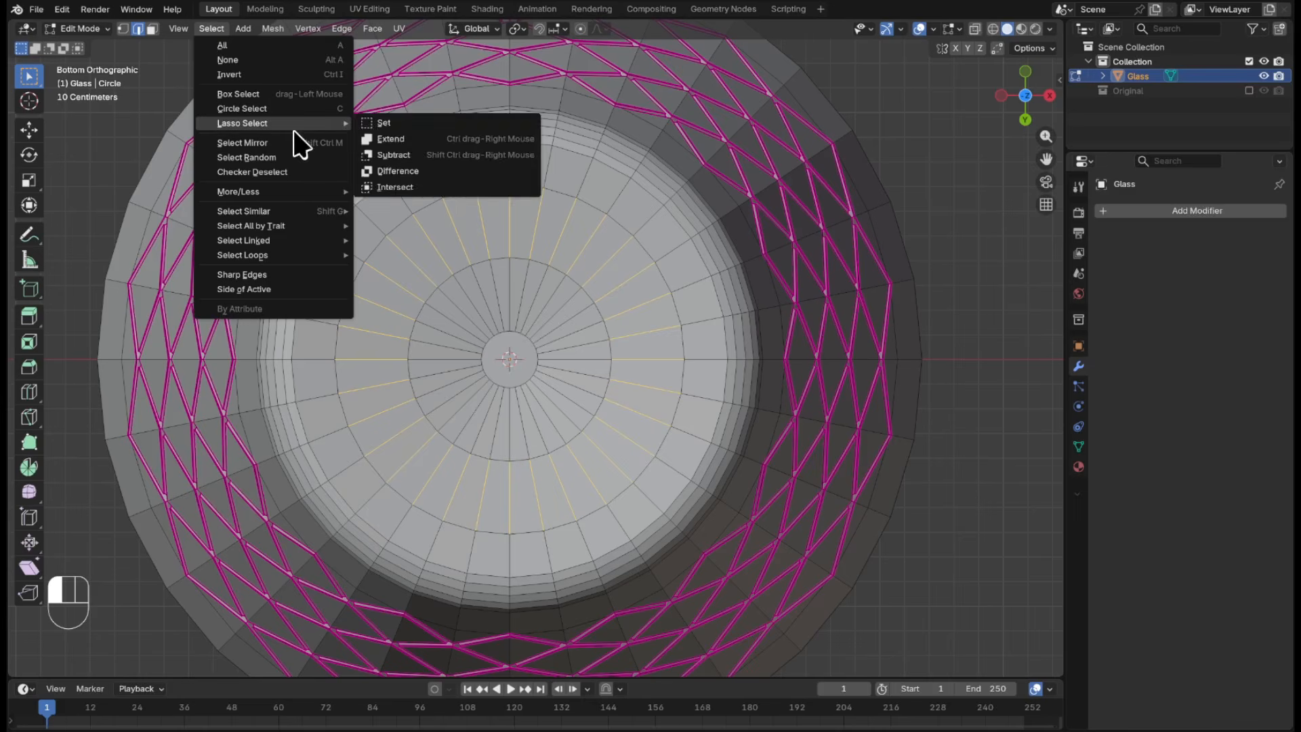
left_click(288, 172)
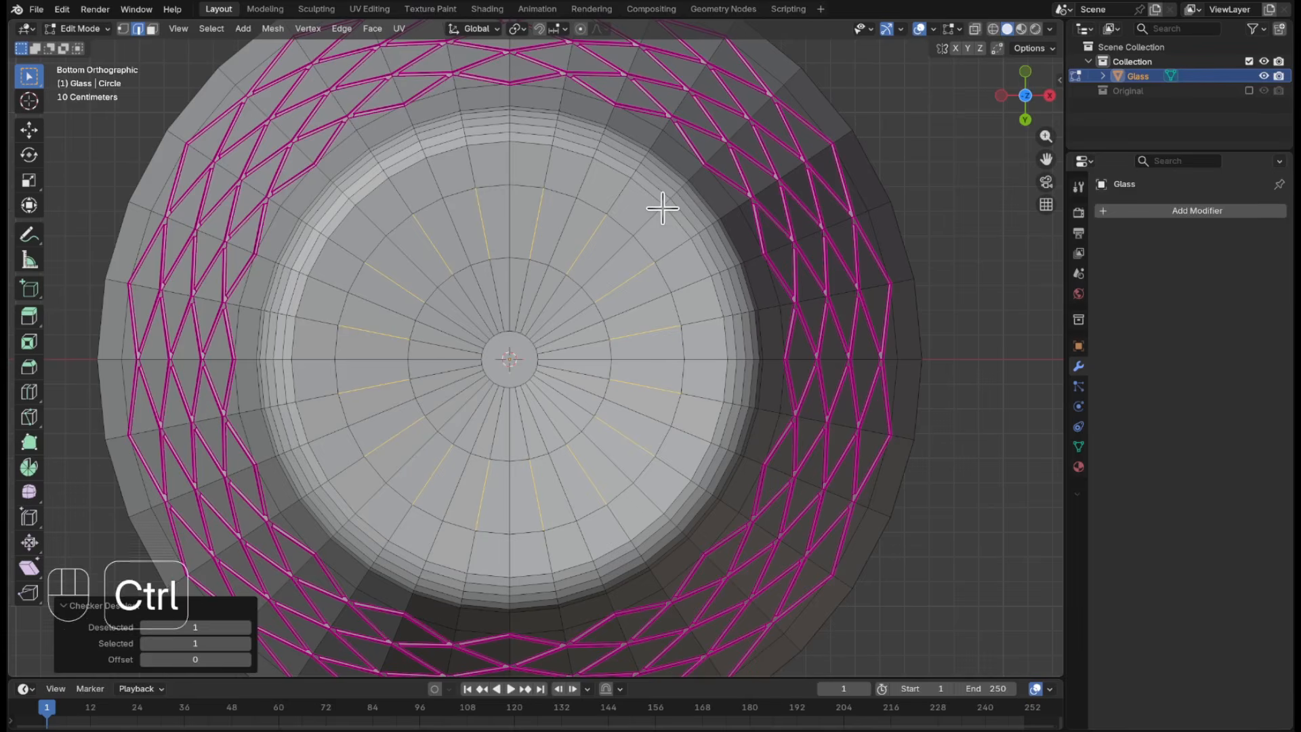
- Bevel the alternating radial edges about 0.019 m wide with 2 segments
key("ctrl+b")
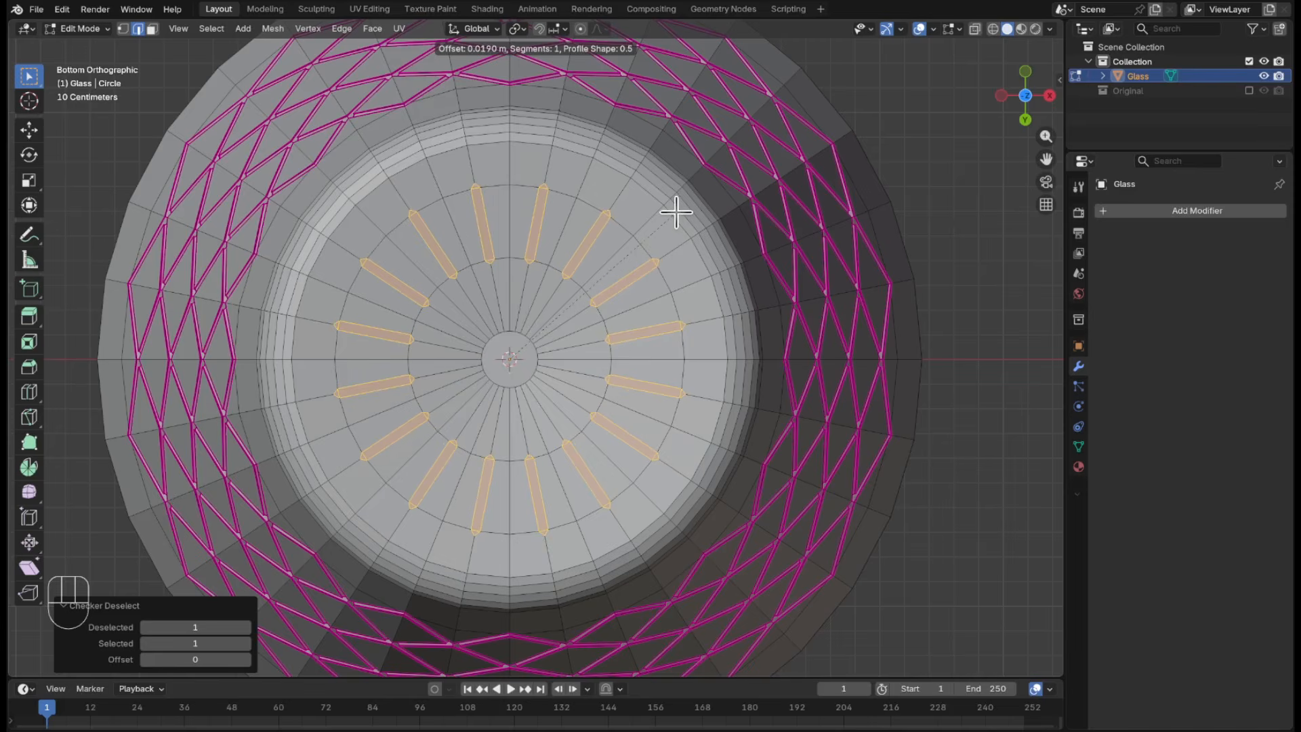
left_click(676, 212)
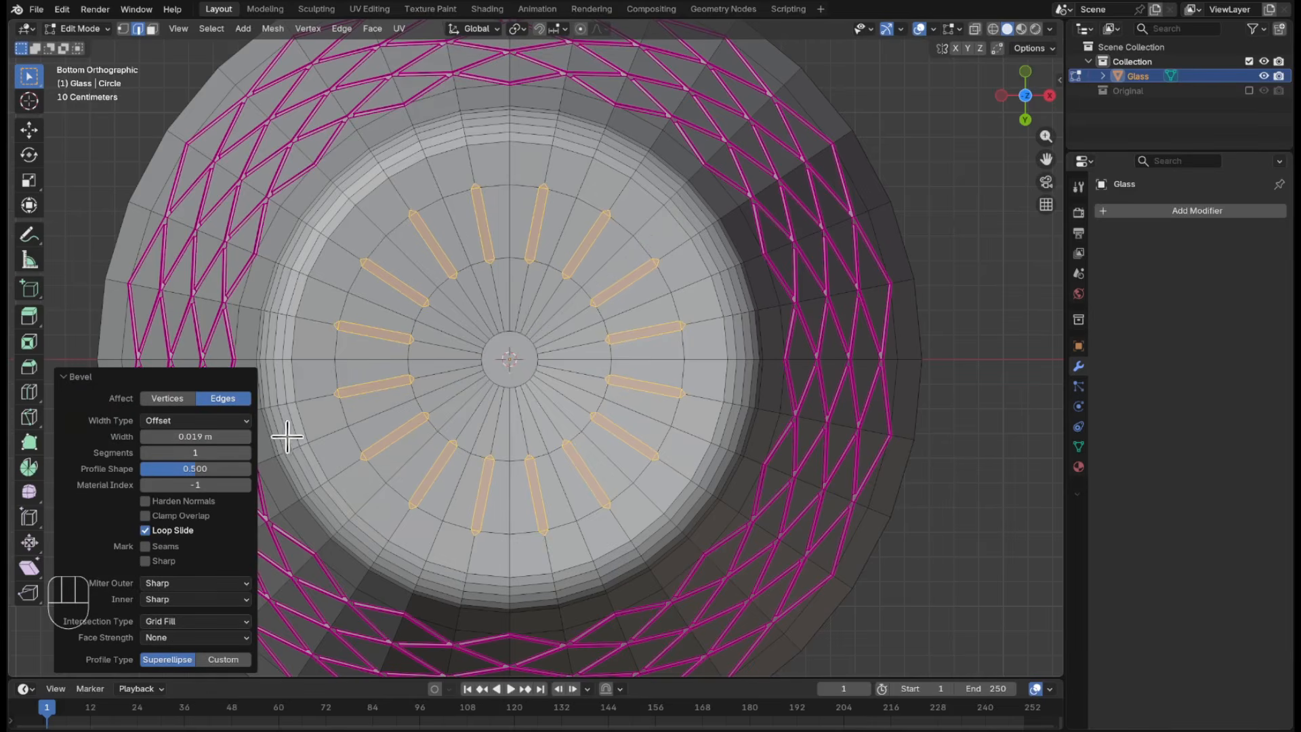
left_click(227, 453)
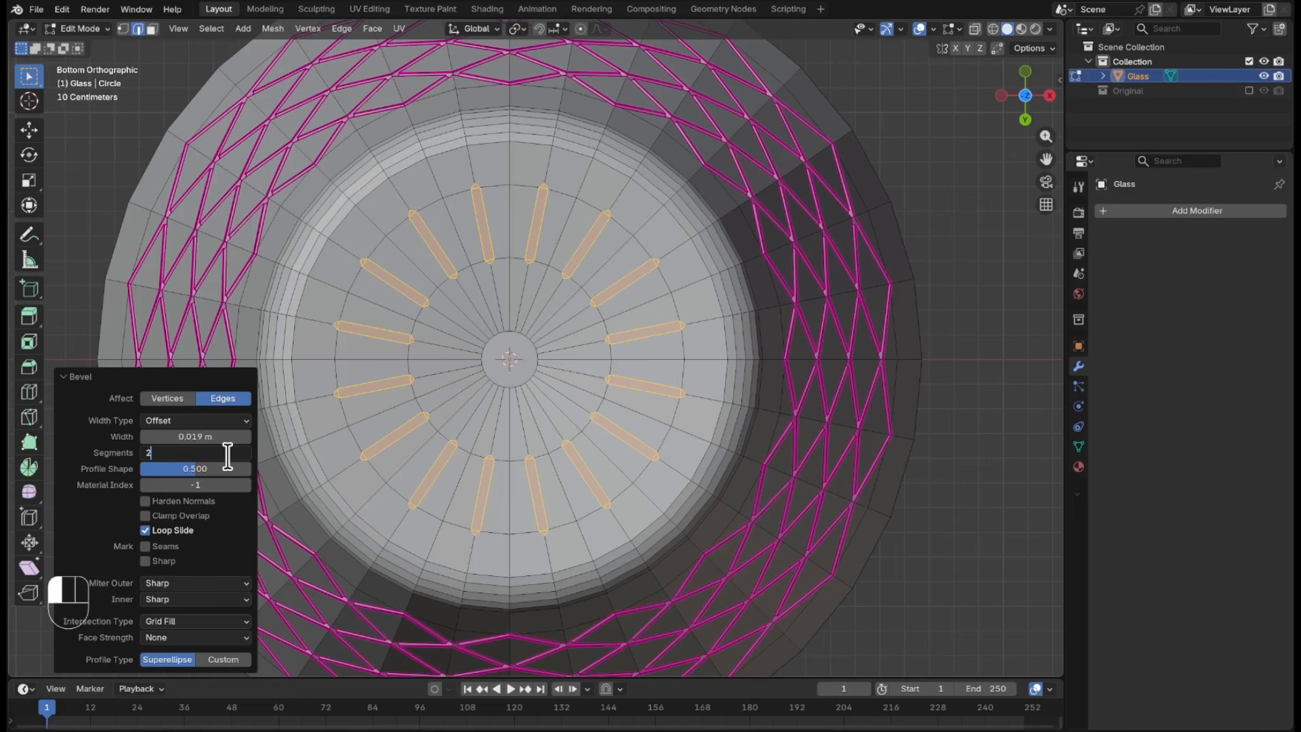
type("2")
key("Return")
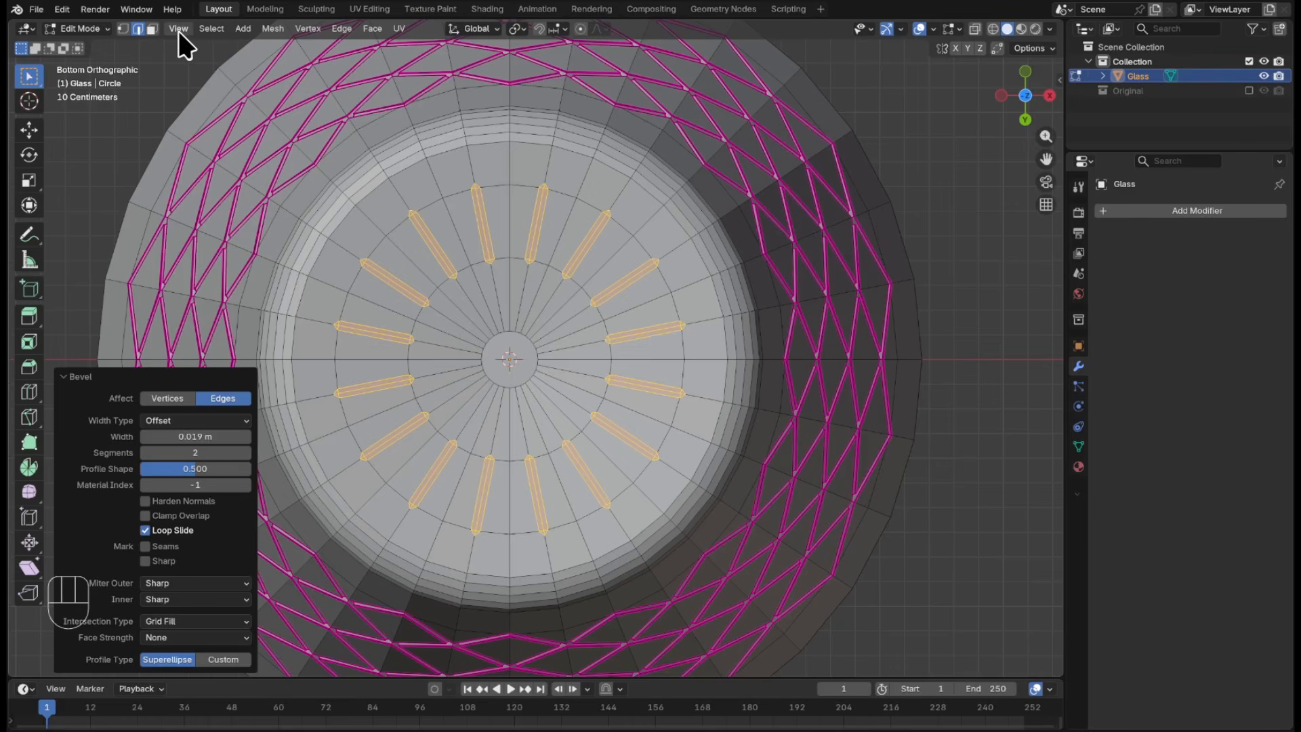
- Select the face ring containing the bevelled strips on the underside, and reduce it to its radial edges without the inner and outer circles
left_click(151, 28)
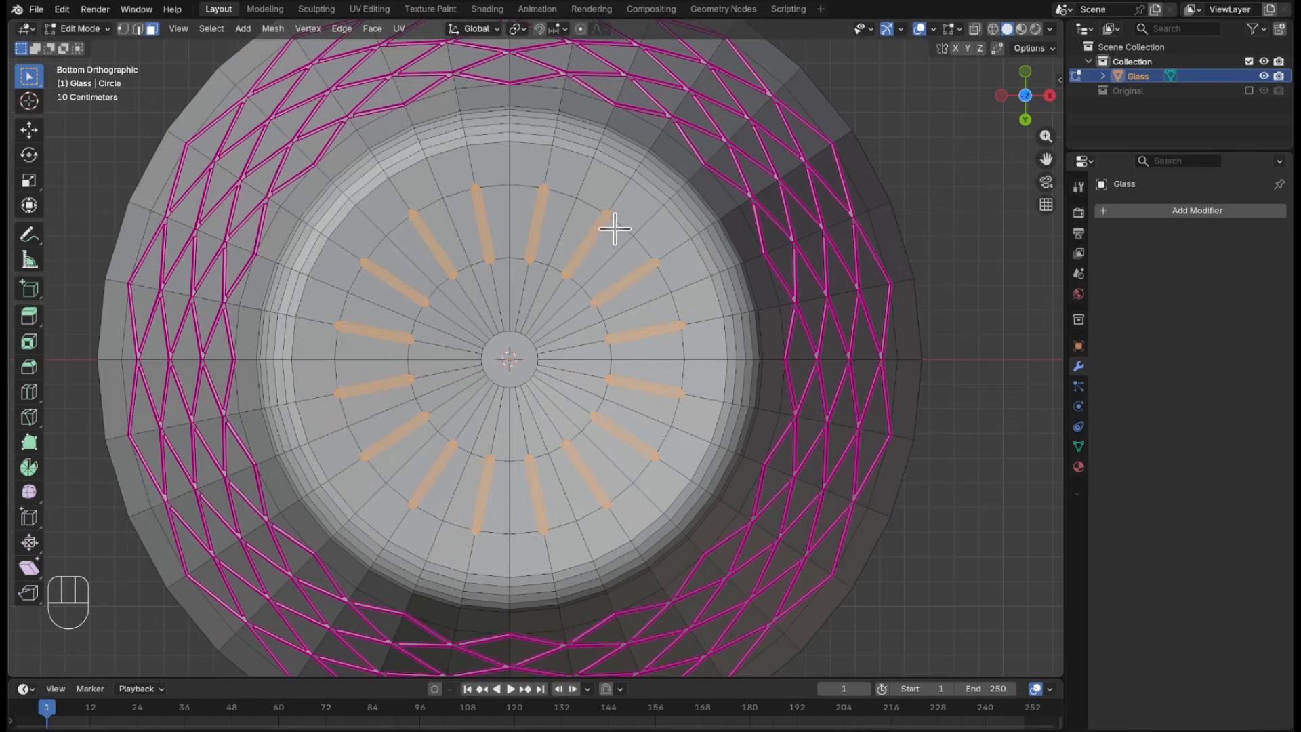
key("alt")
key("alt")
left_click(612, 249, "alt")
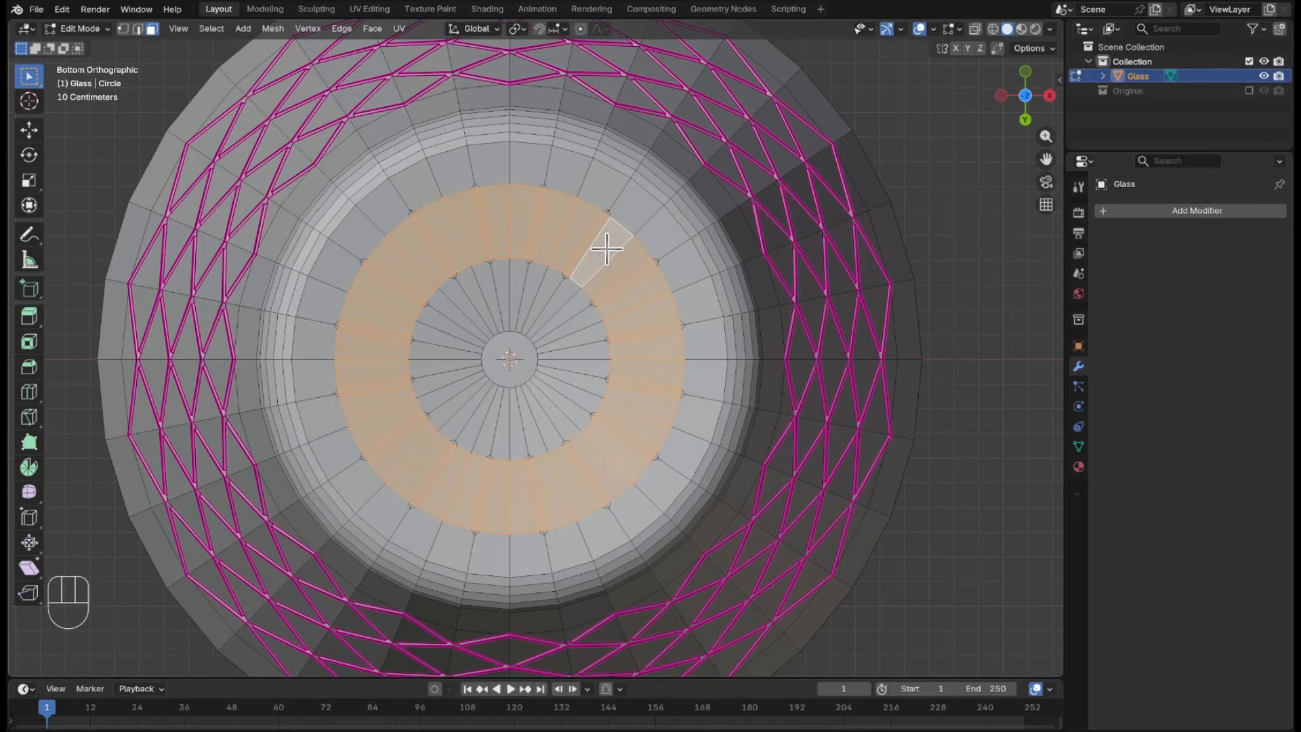
left_click(139, 29)
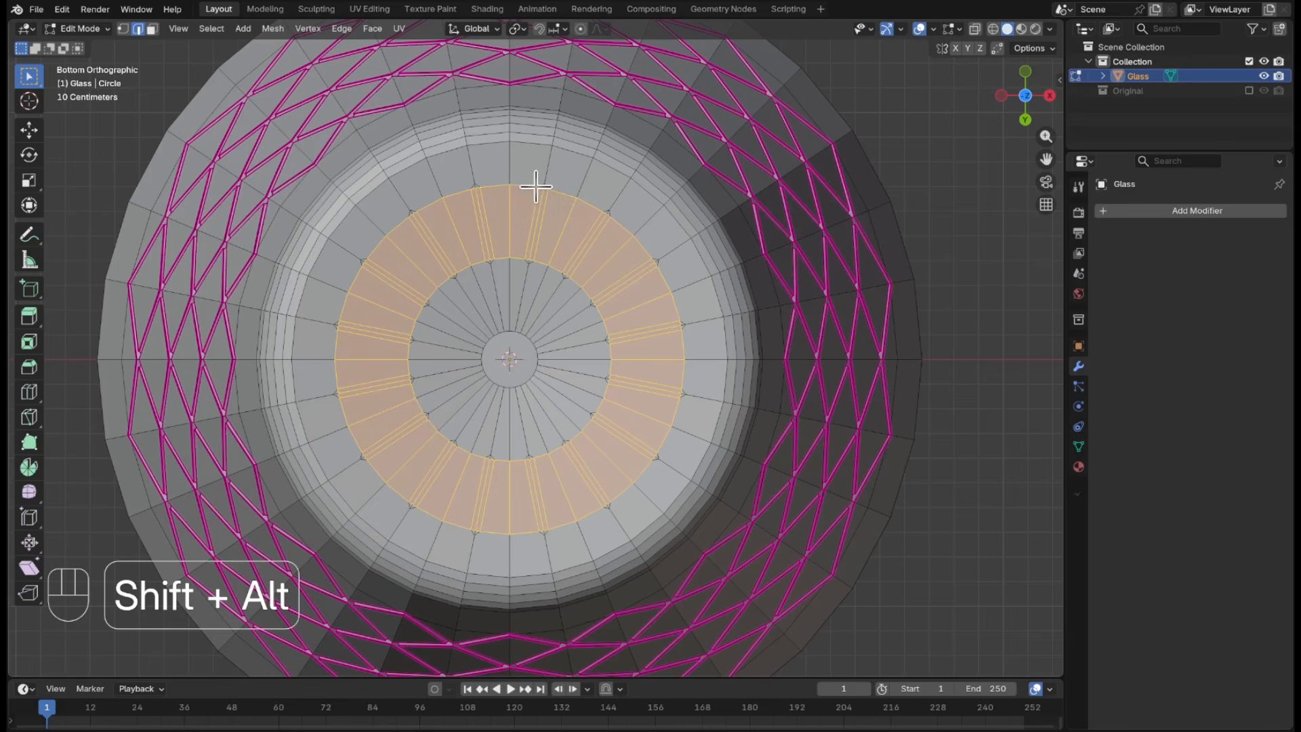
left_click(531, 186, "alt+shift")
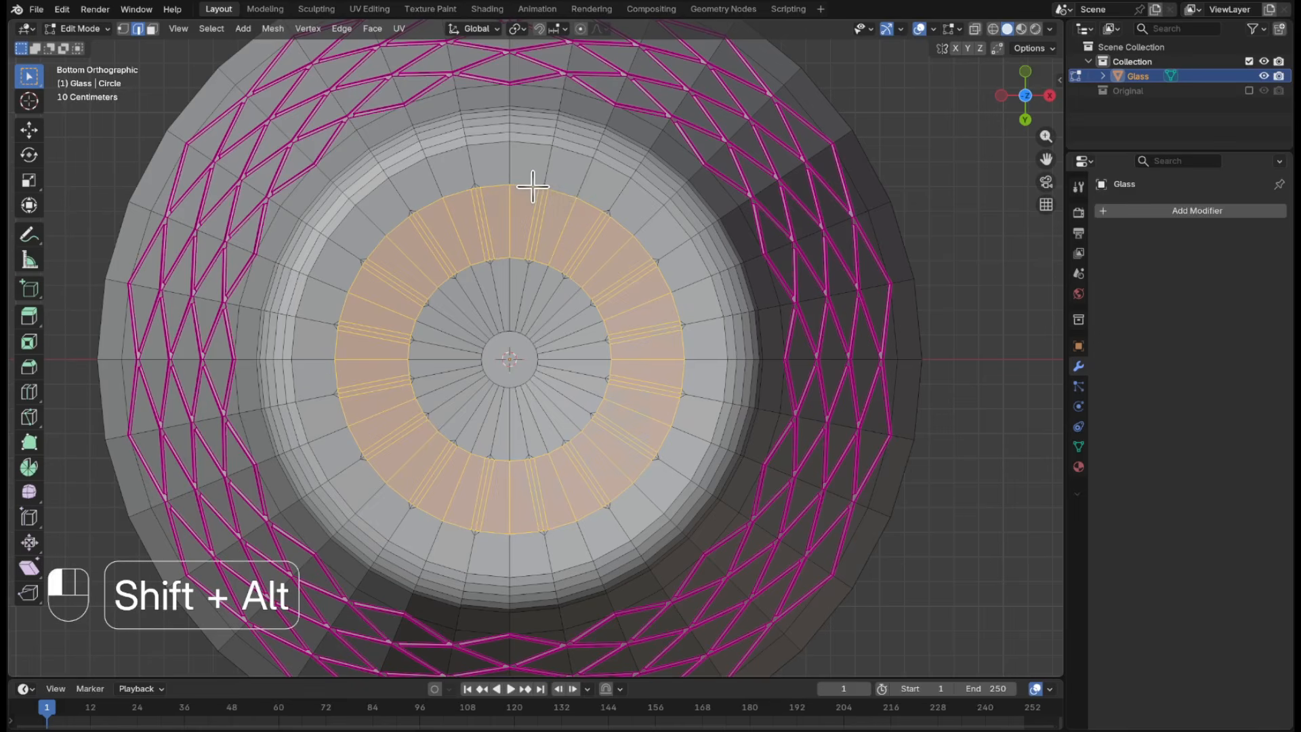
left_click(502, 262, "alt+shift")
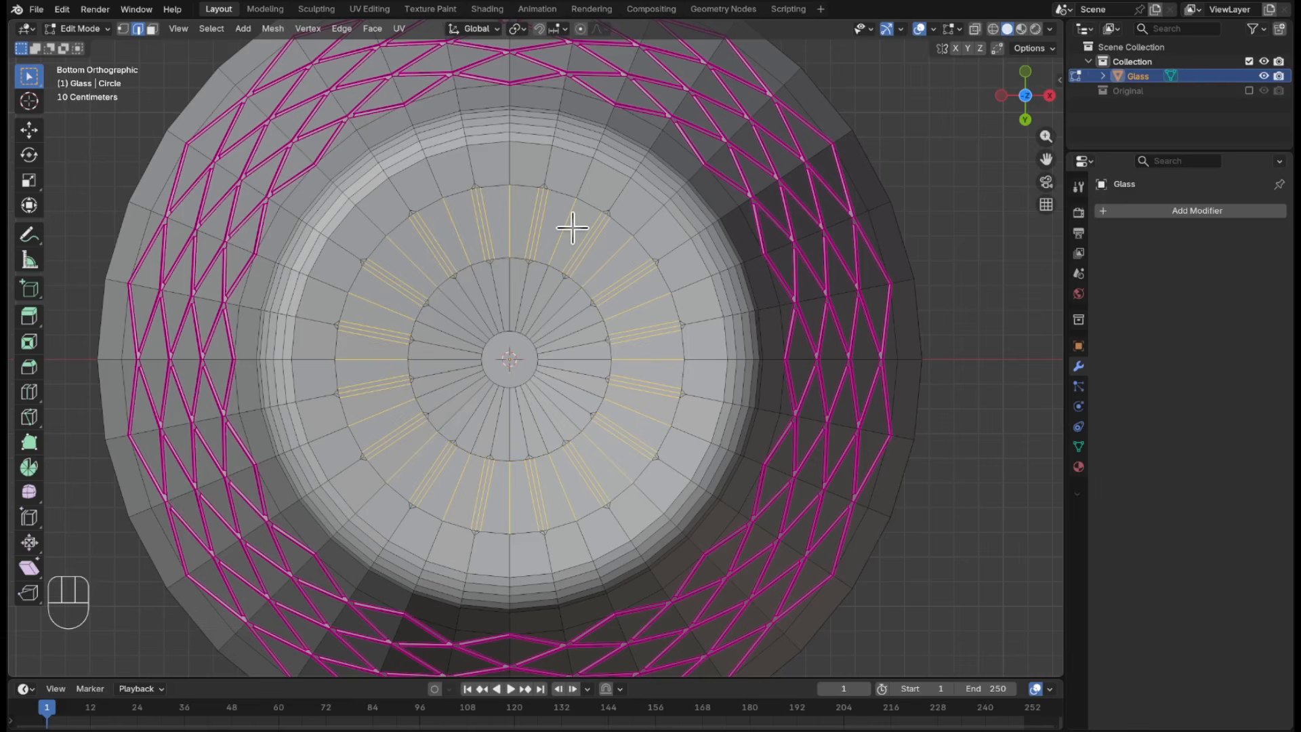
- Apply Checker Deselect with 3 deselected, 1 selected and an offset of 1 to keep only each bevelled strip's middle edge
left_click(211, 29)
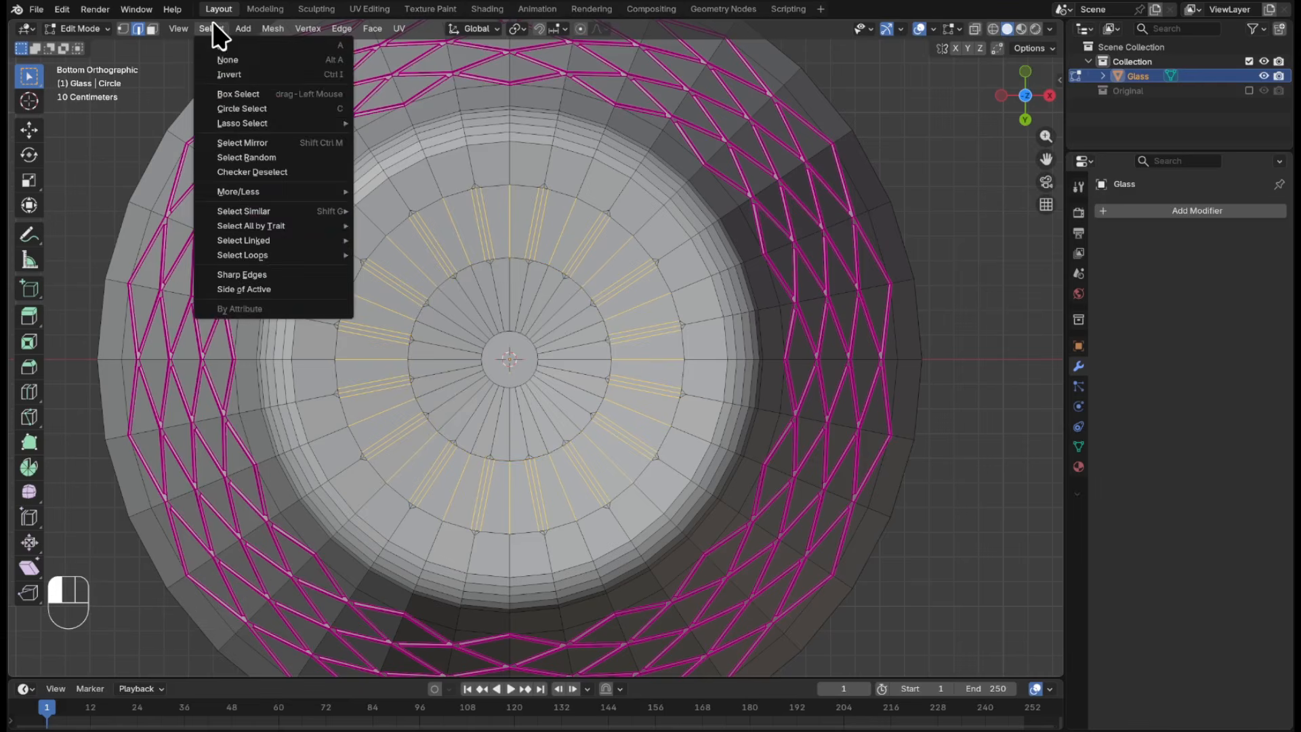
left_click(282, 172)
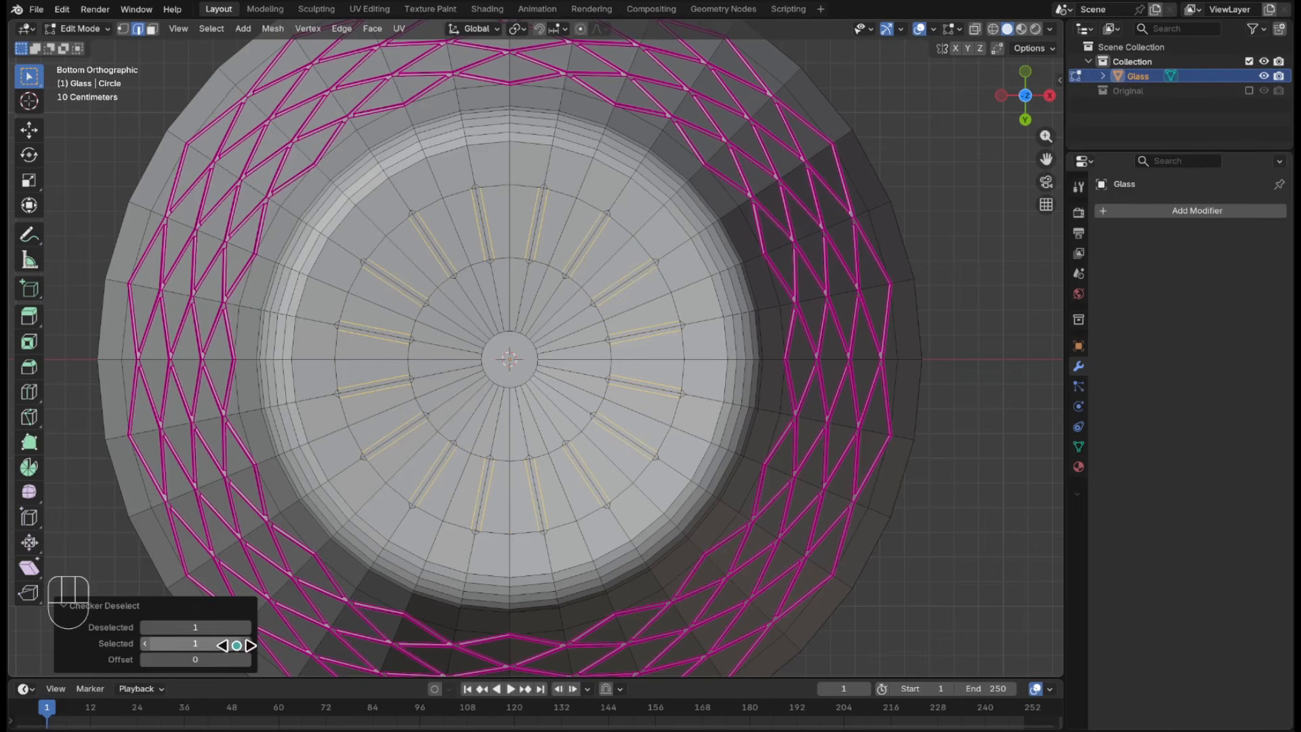
left_click(245, 626)
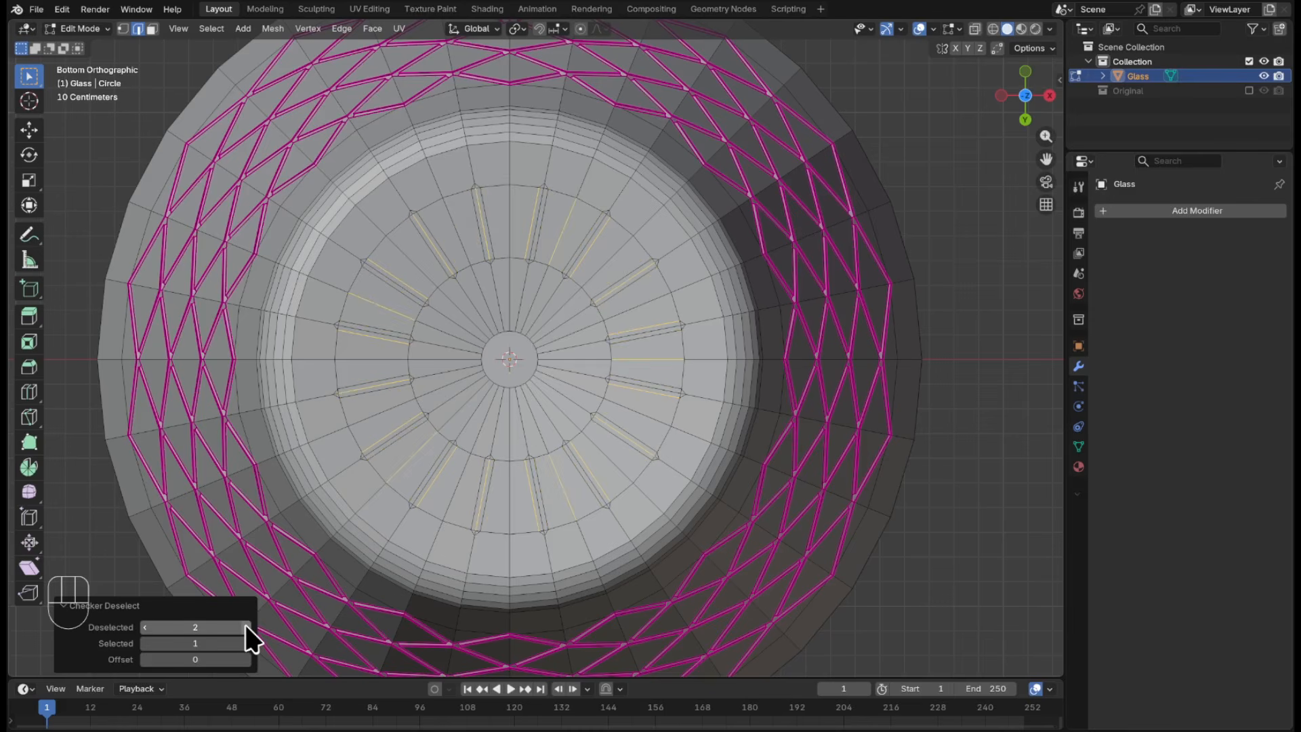
left_click(245, 626)
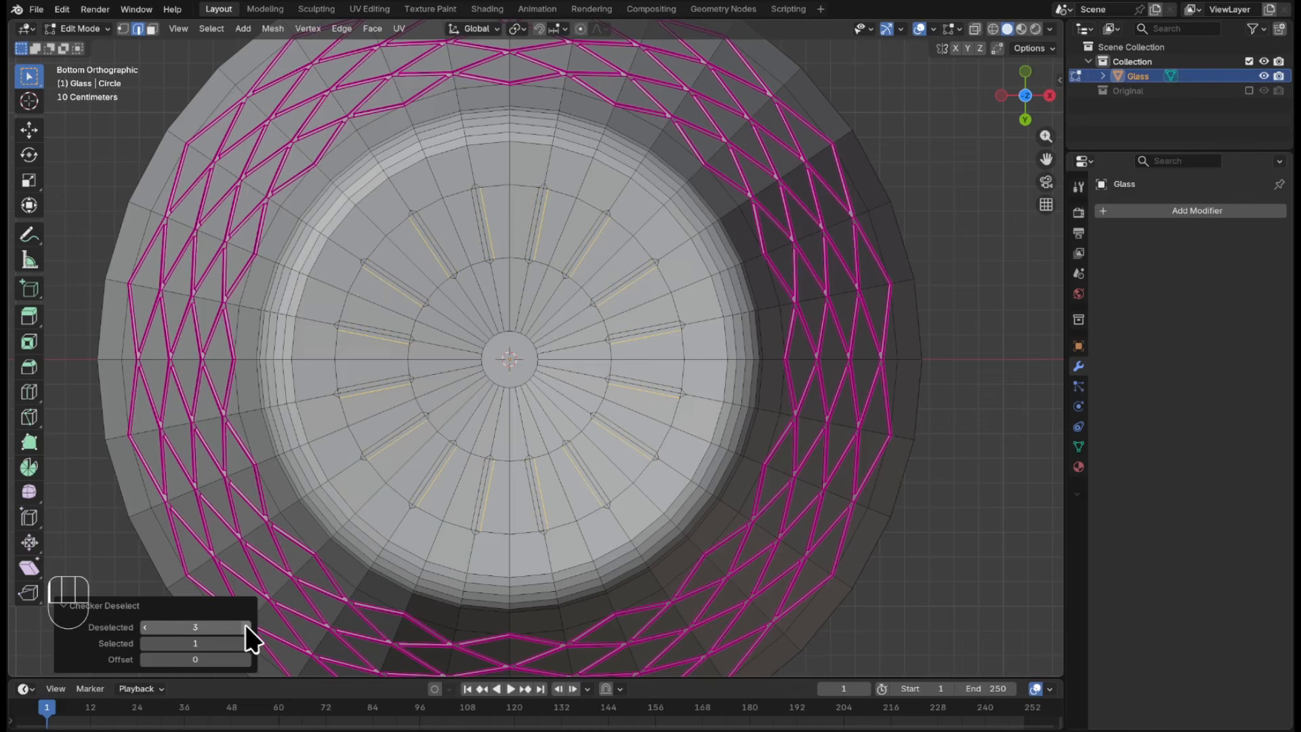
left_click(246, 659)
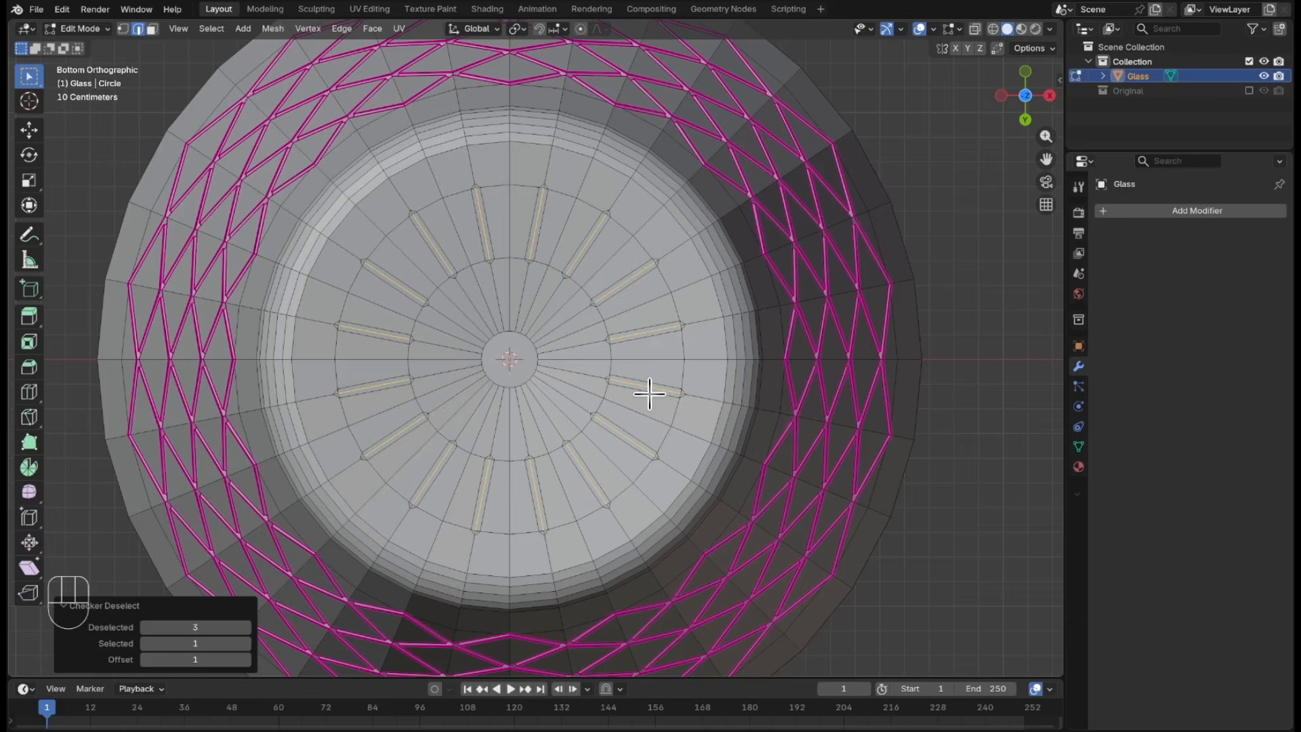
- Mark the middle edges of the bevelled strips as sharp and set their mean crease to 1.00
key("ctrl+e")
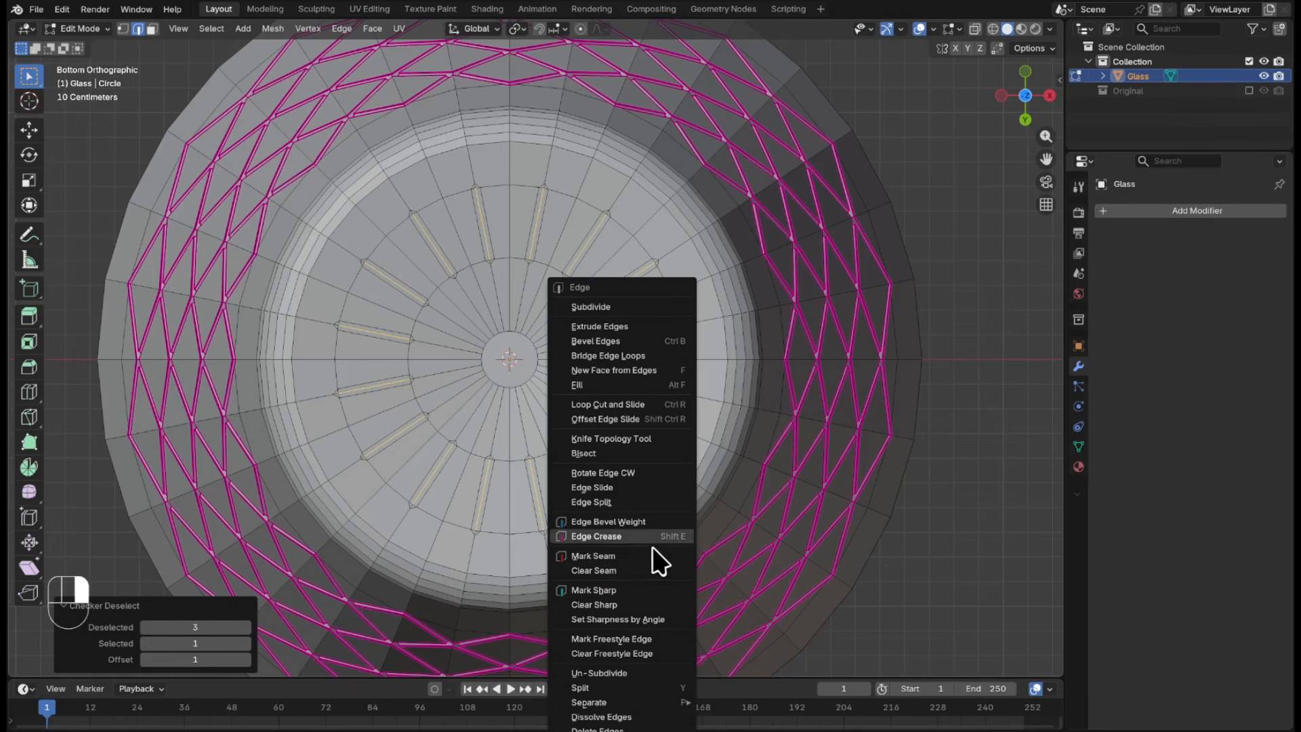
left_click(652, 600)
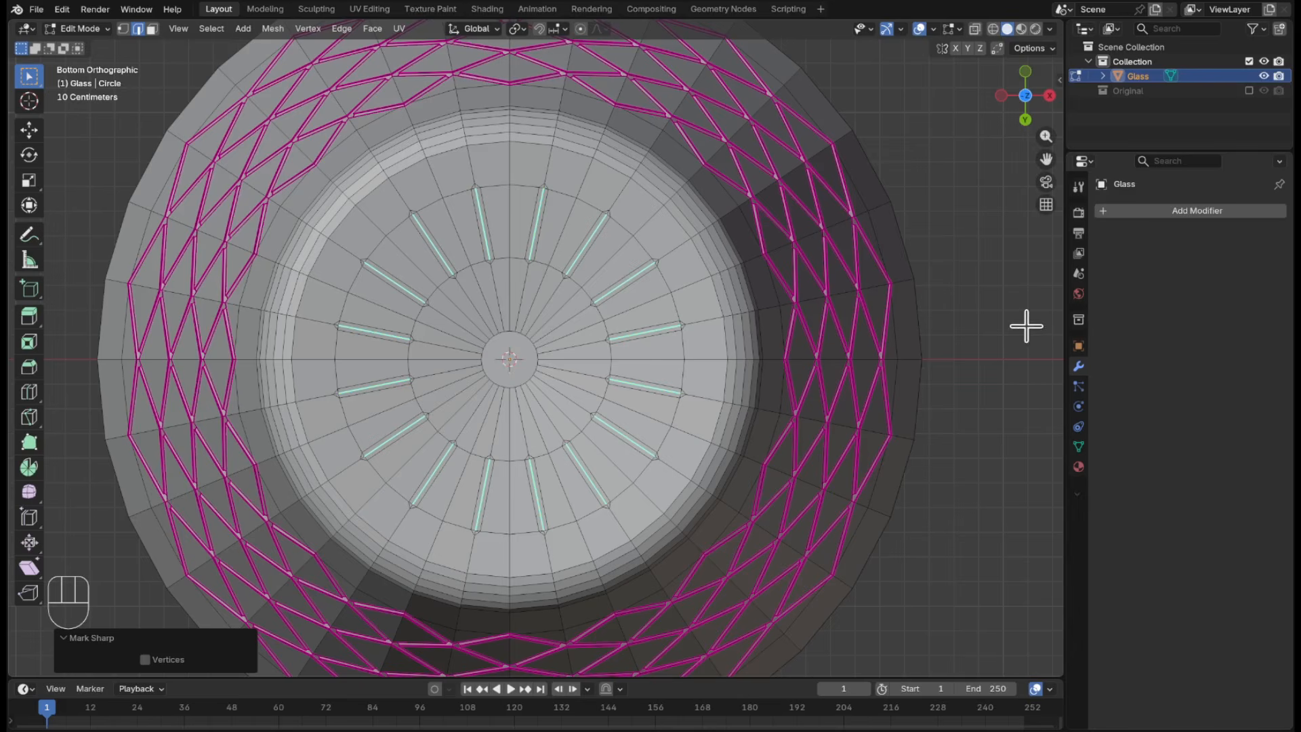
key("n")
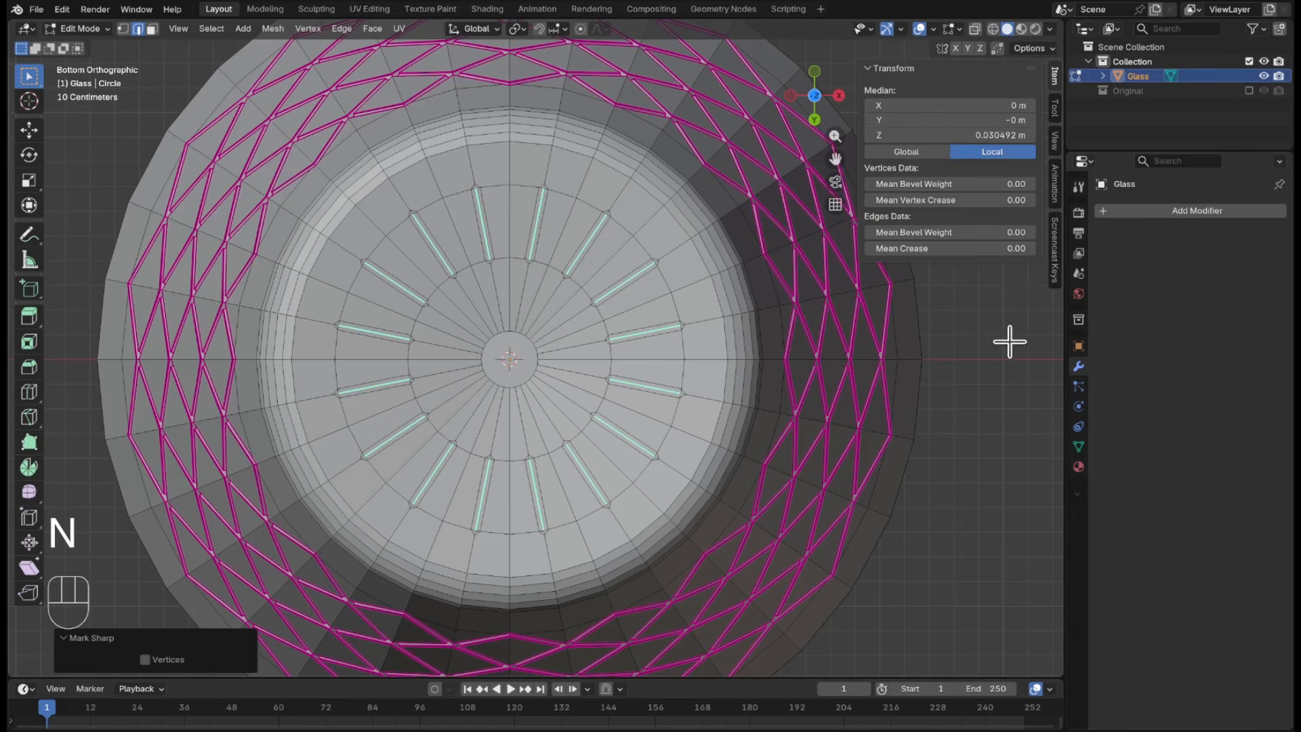
left_click(966, 251)
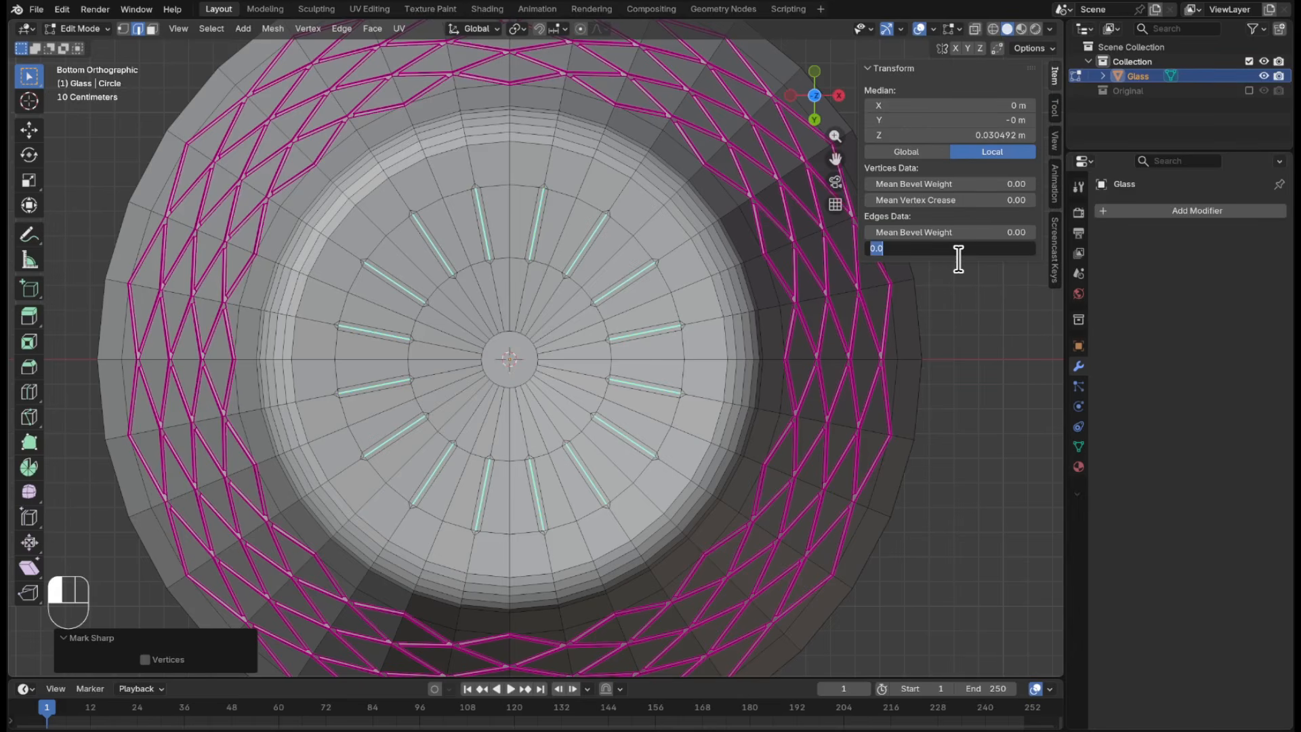
key("Return")
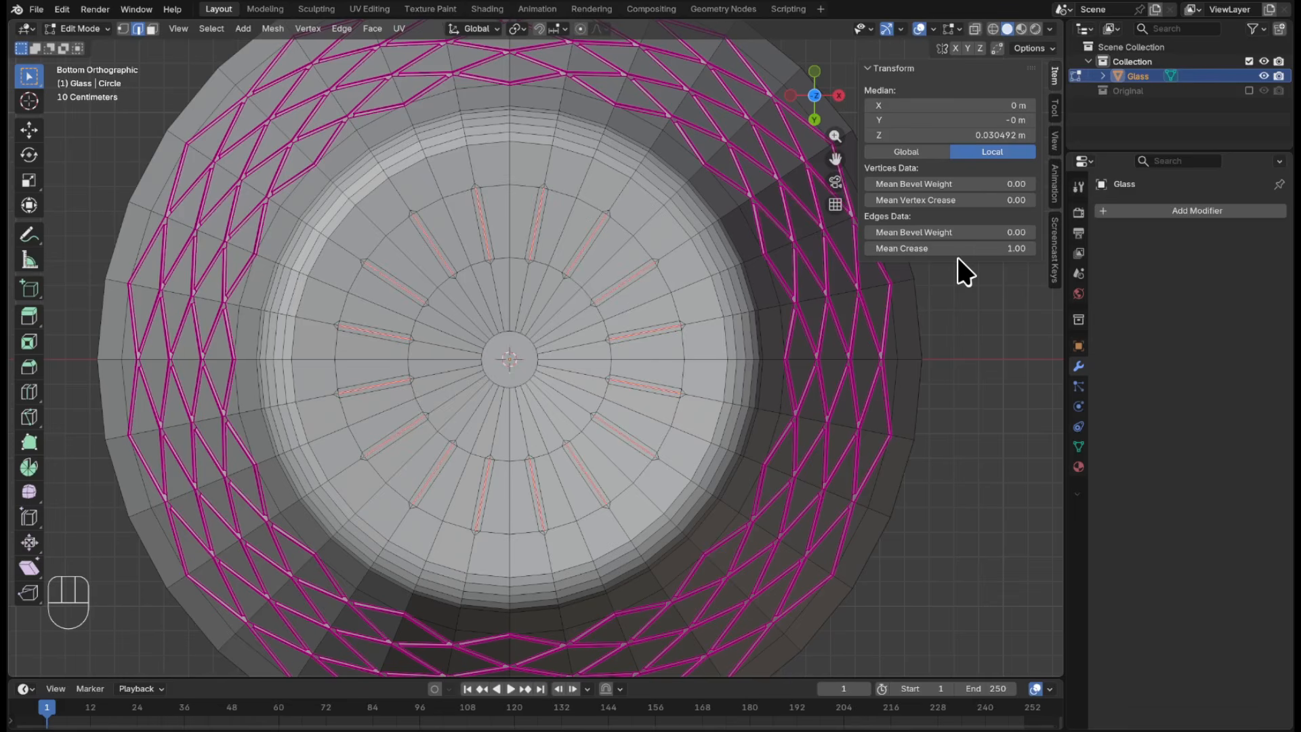
key("n")
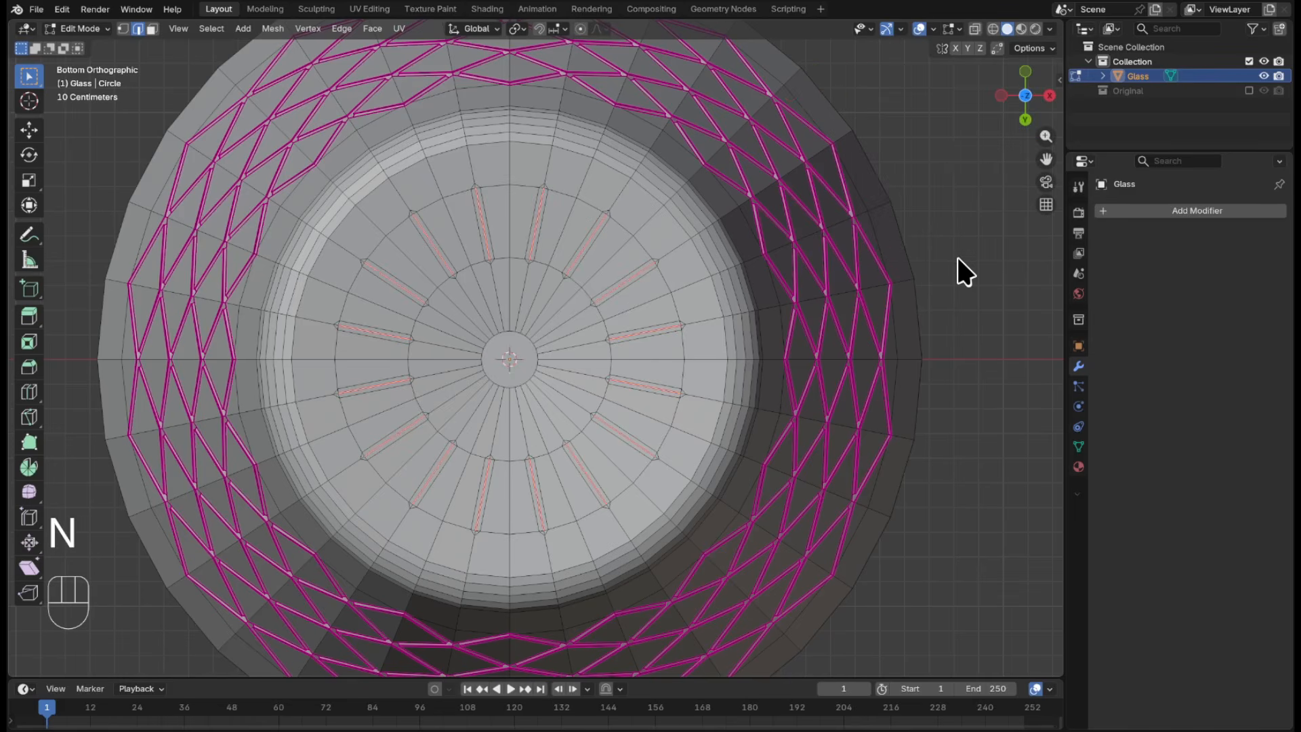
- Move the creased middle edges up along Z by about 0.083 m to carve radial grooves into the underside
middle_click_drag(890, 257, 831, 332)
scroll(822, 343, "down", 6)
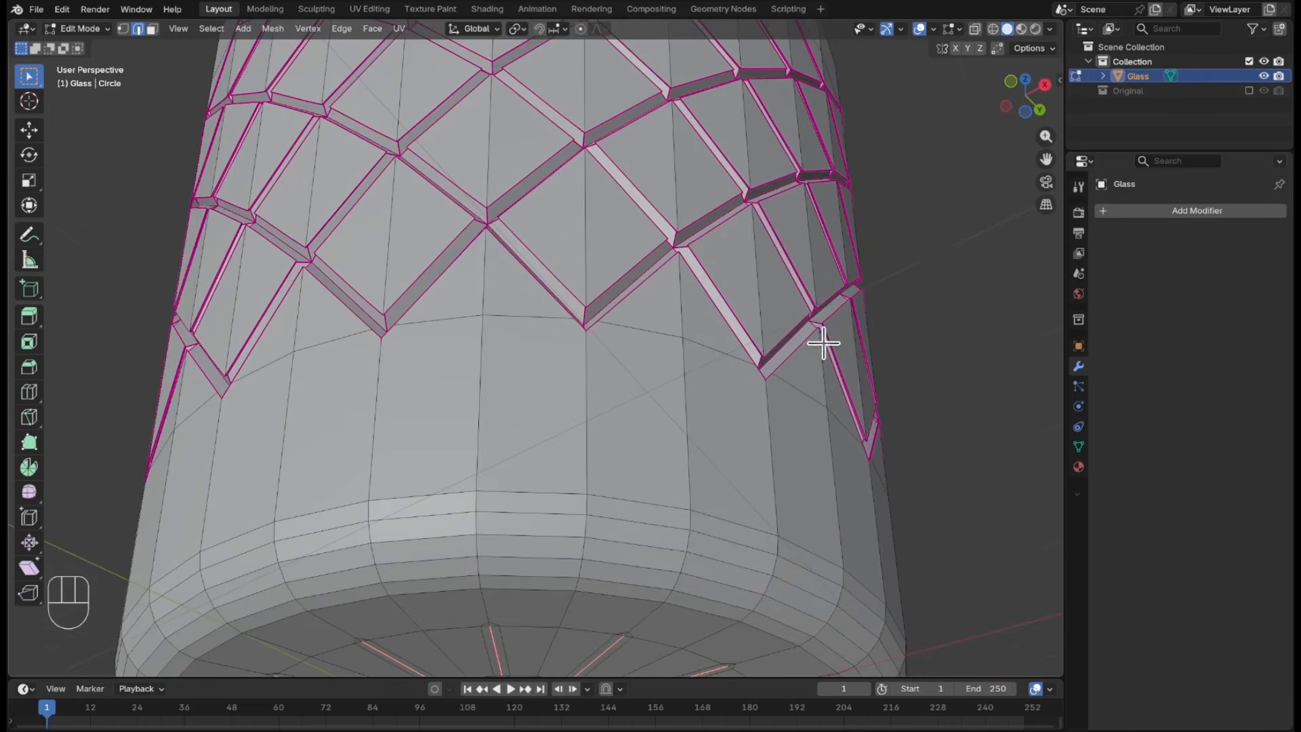
scroll(822, 343, "up", 2)
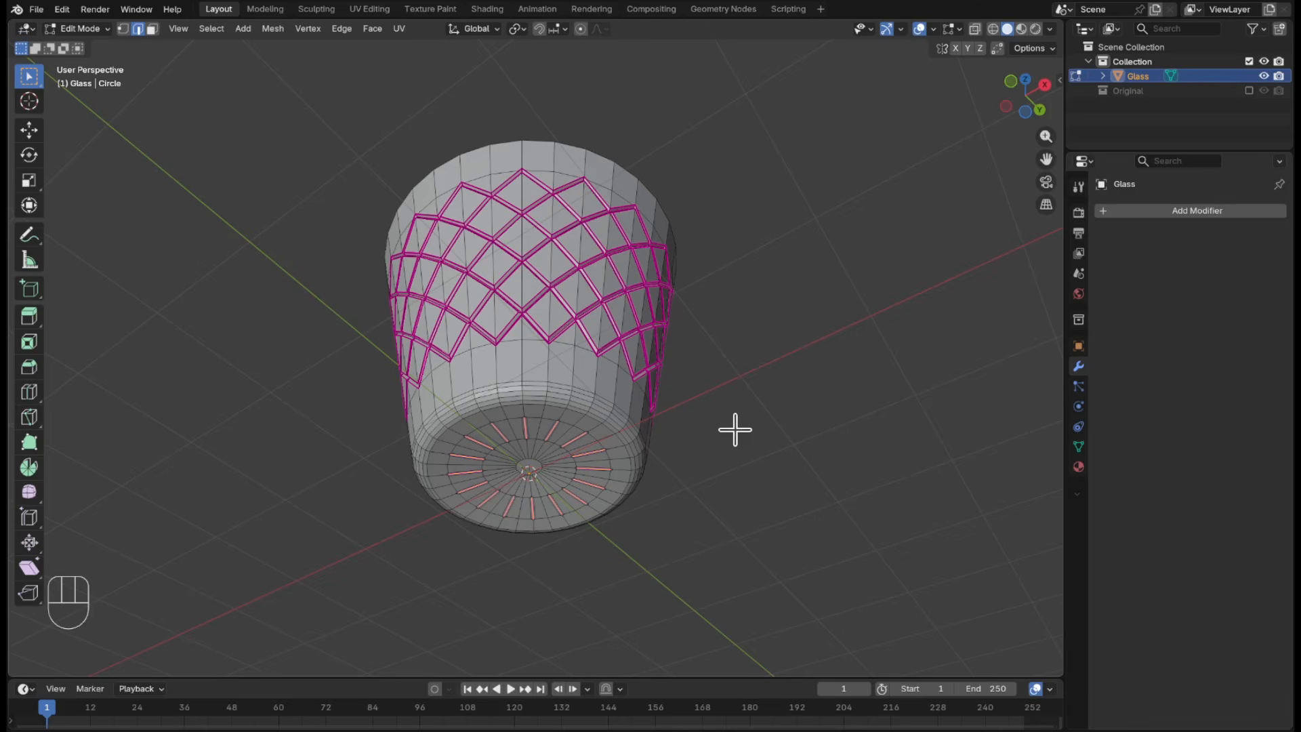
key("g")
key("z")
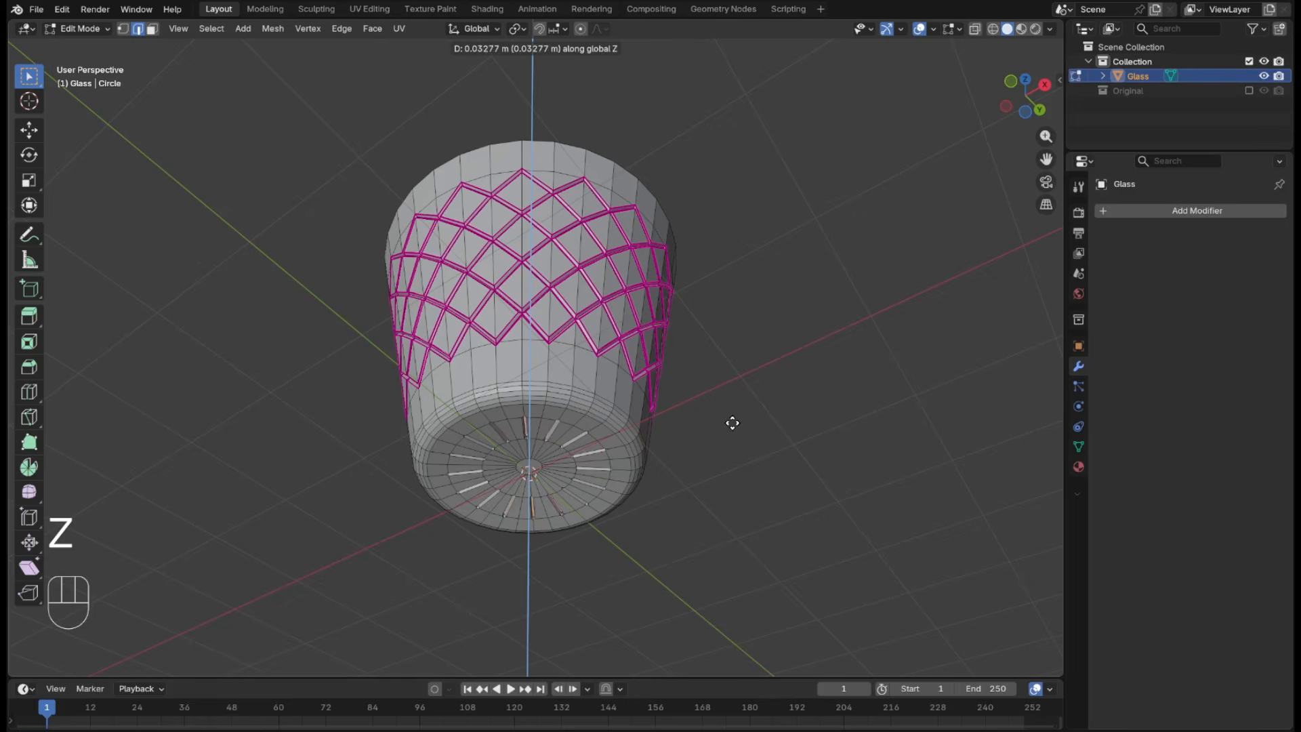
left_click(730, 423)
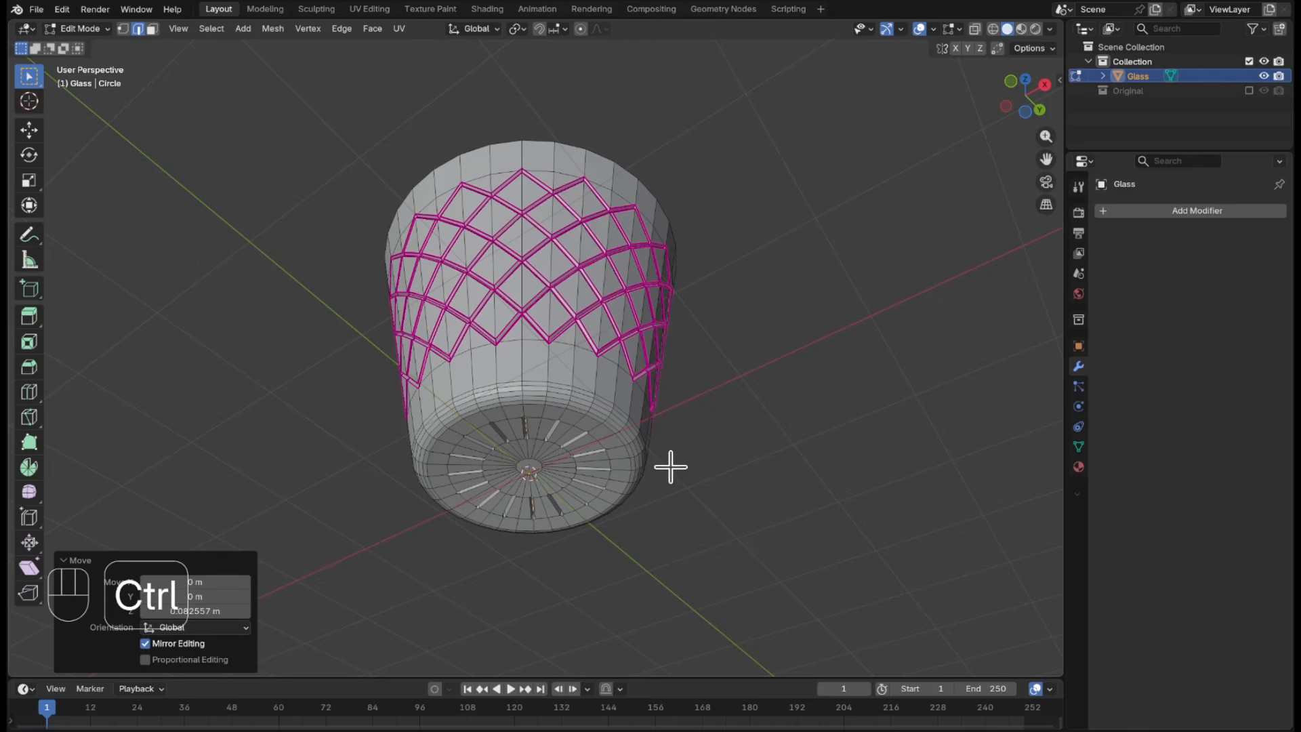
- Select the underside's central face, grow the selection to the inner ends of the grooves, and dissolve it into one face
key("ctrl+KP_7")
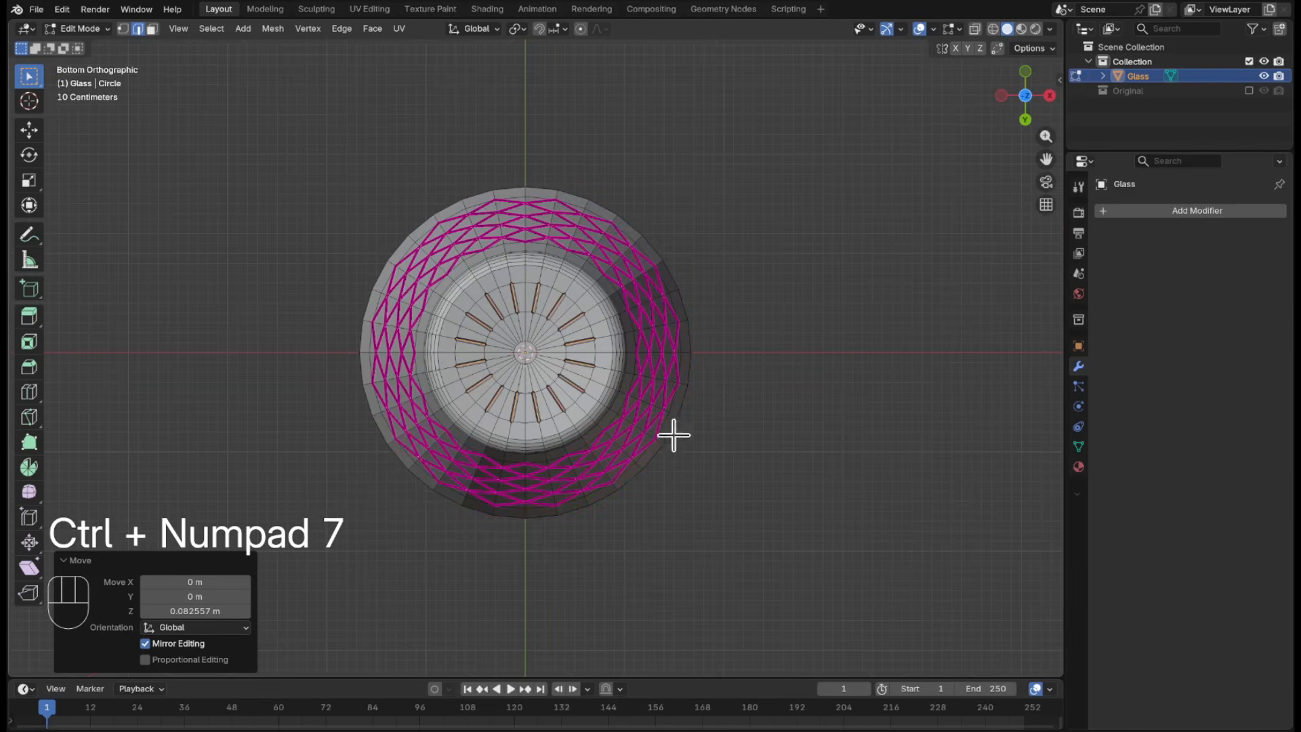
scroll(575, 242, "up", 5)
scroll(582, 278, "up", 3)
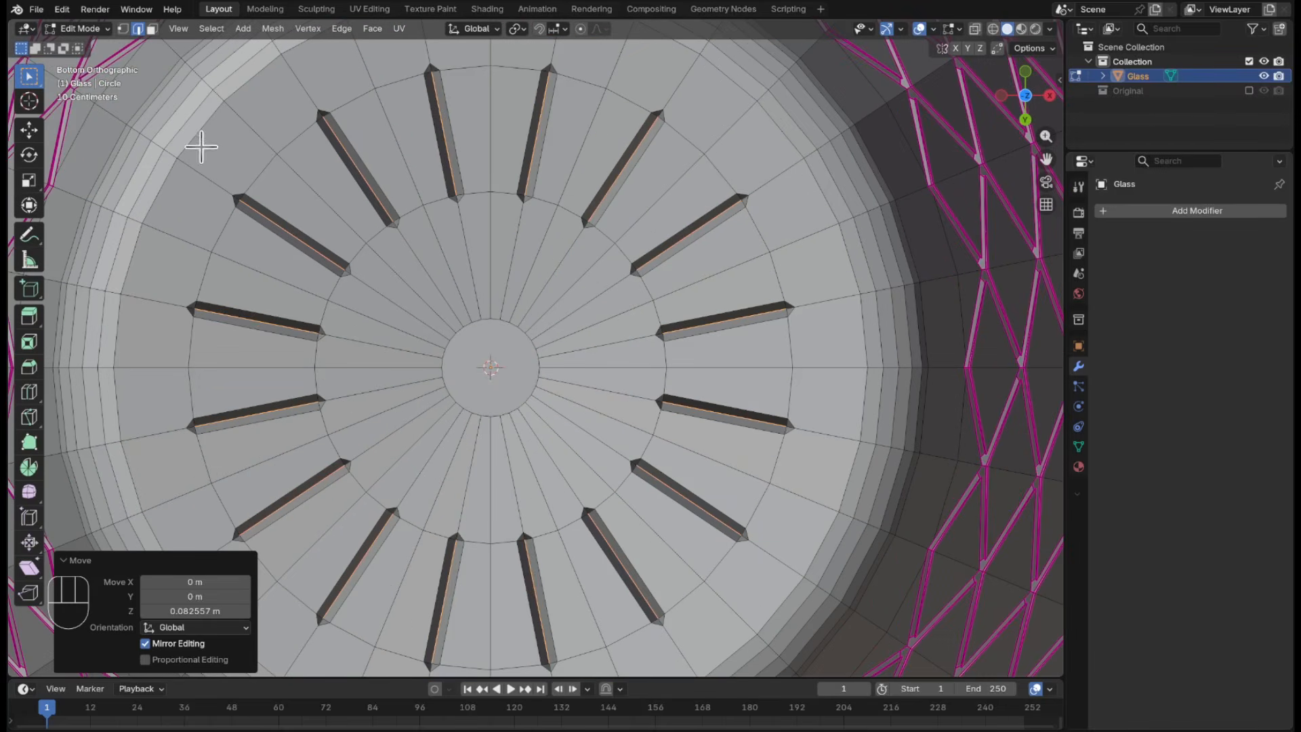
left_click(152, 28)
left_click(499, 372)
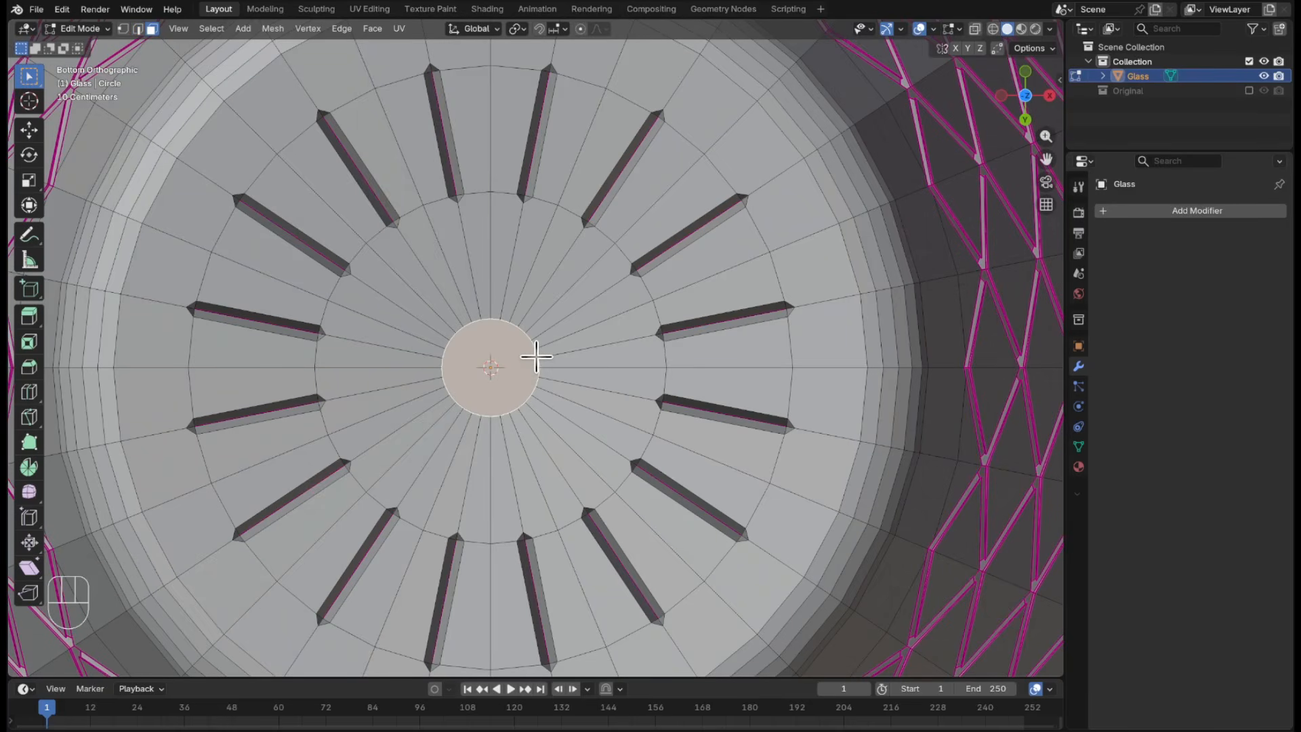
key("ctrl")
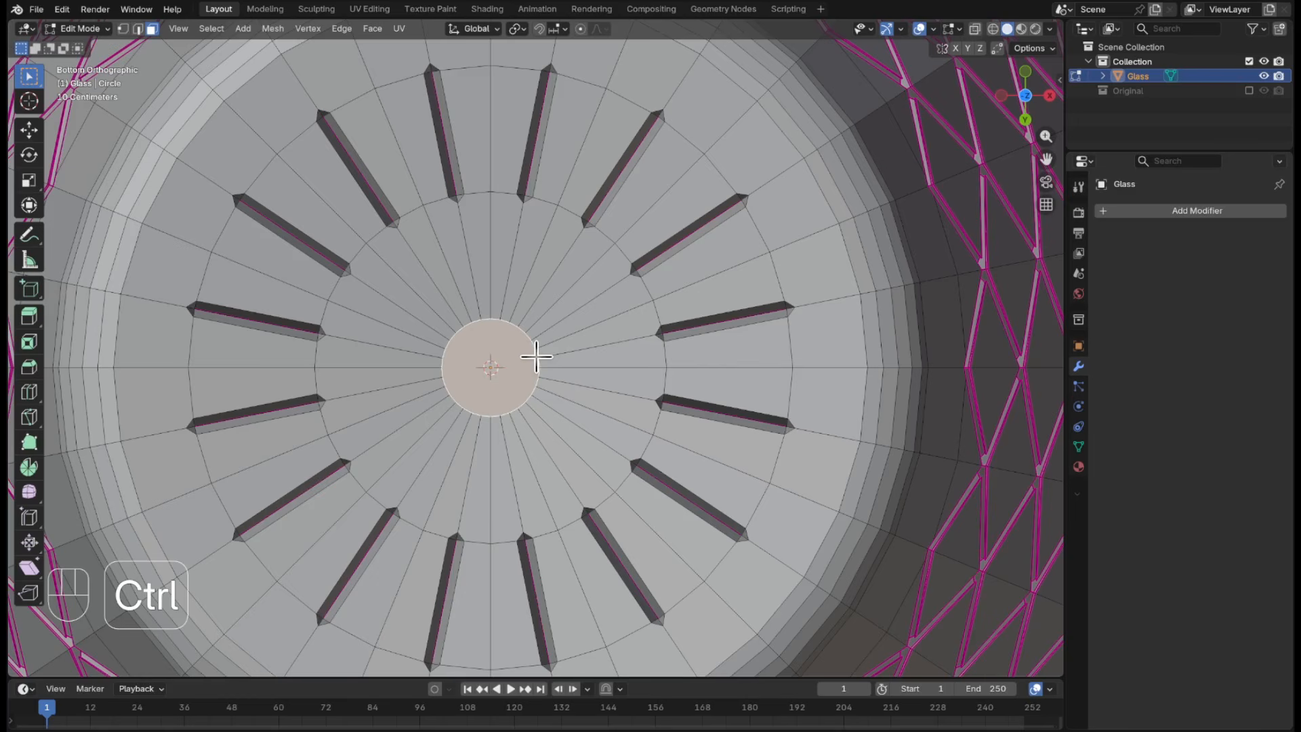
key("ctrl+KP_Add")
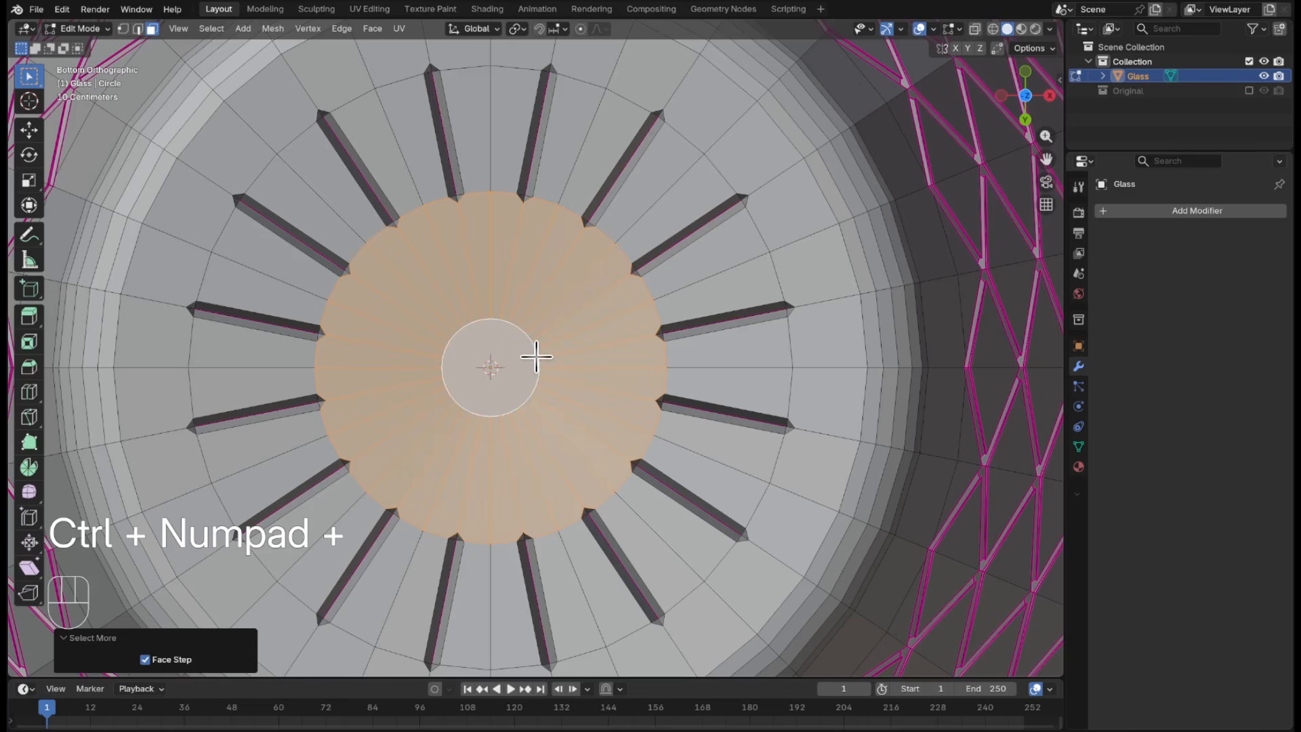
key("ctrl")
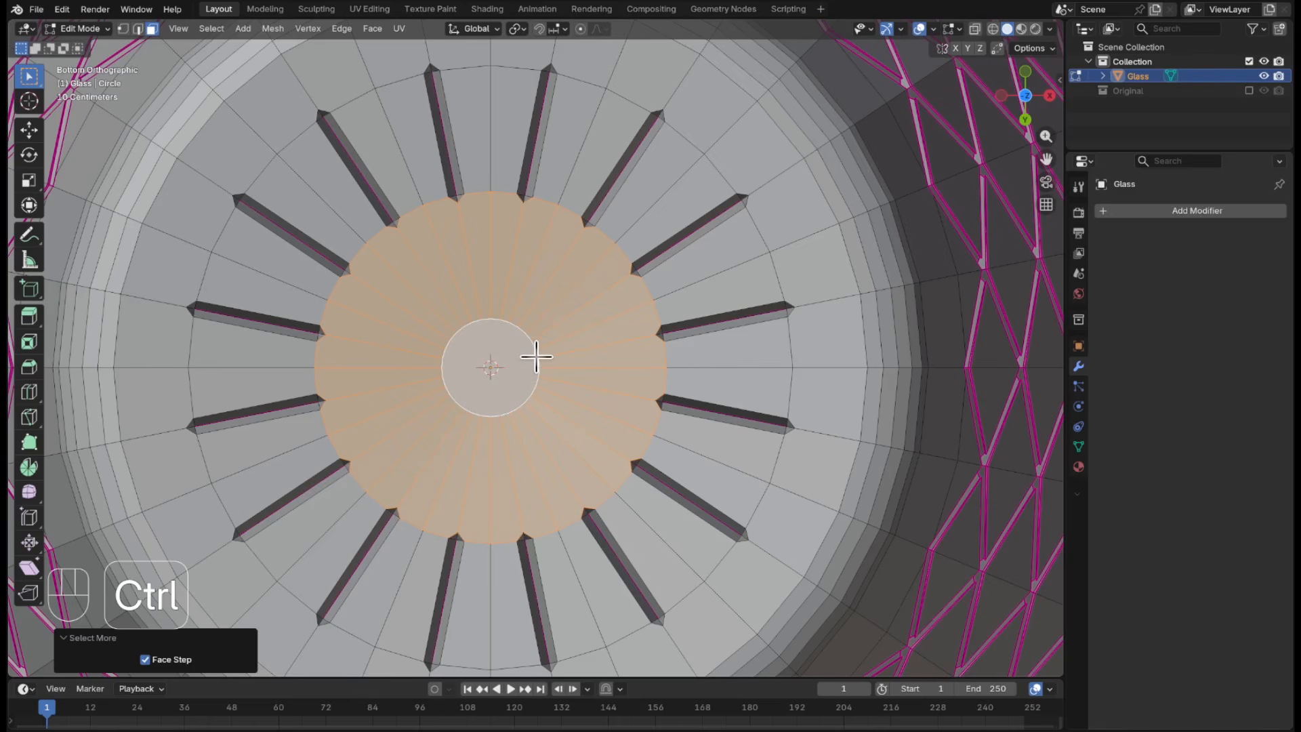
key("ctrl+x")
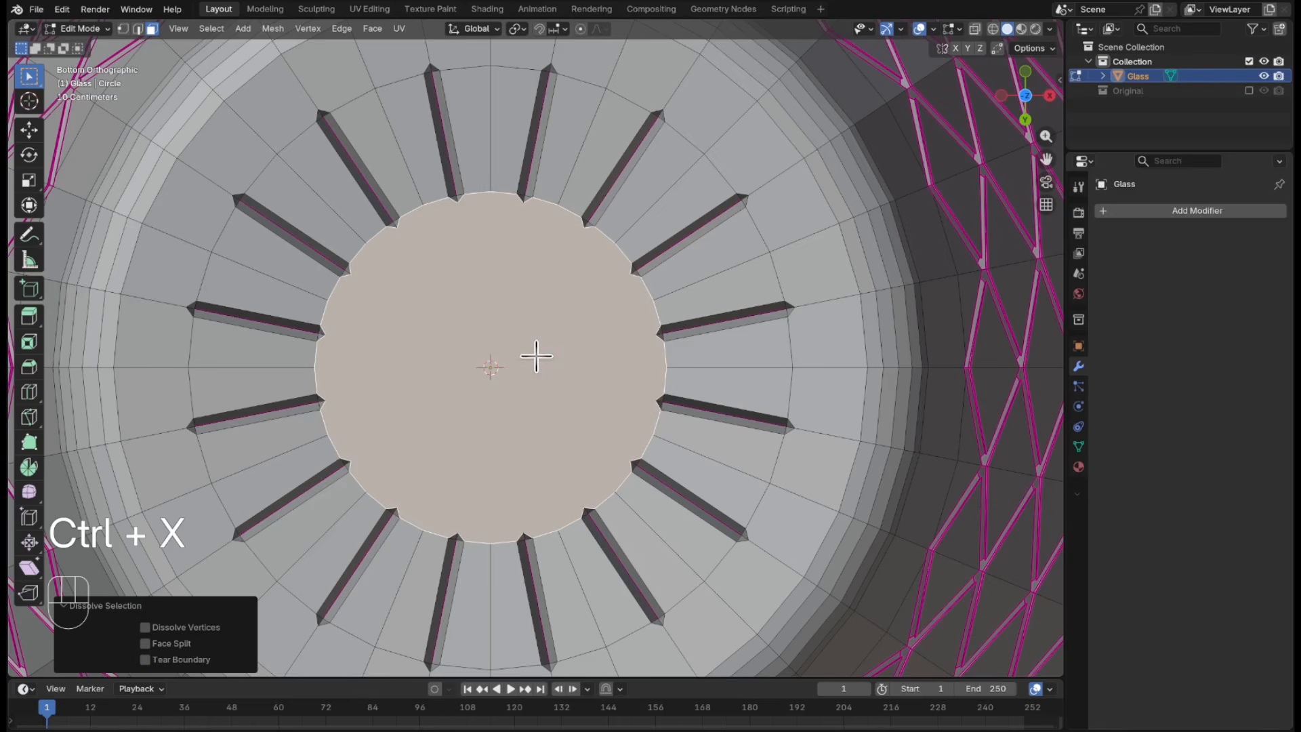
- In vertex mode, use Select Circle to select only the tip vertex at the inner end of each radial groove around the central face
scroll(536, 356, "up", 2)
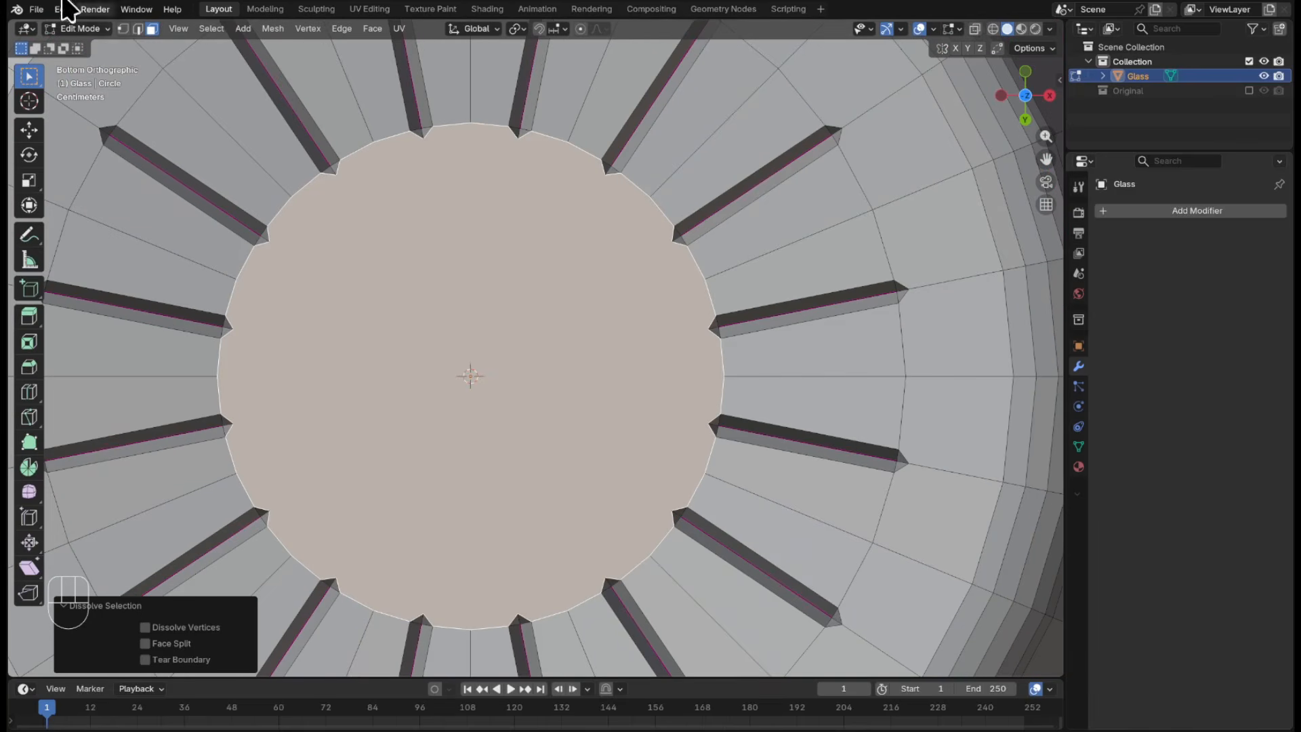
left_click(122, 28)
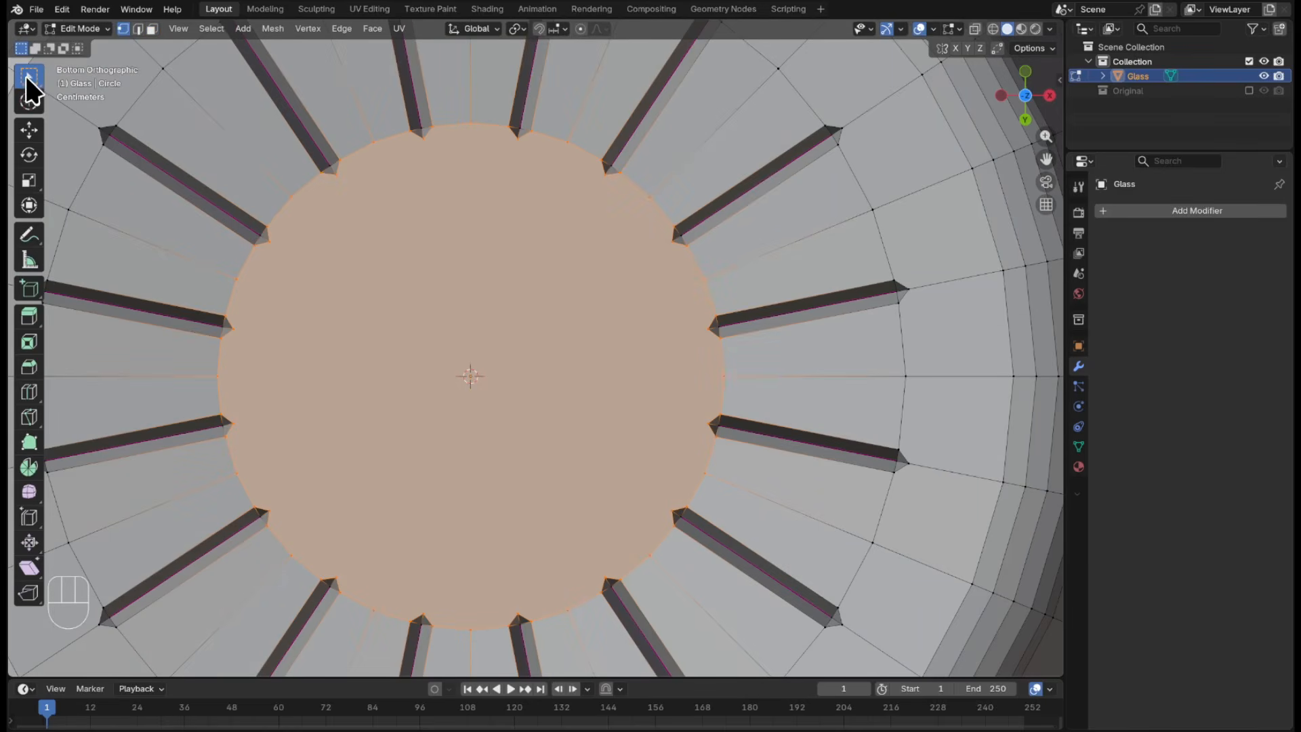
left_click_drag(29, 86, 117, 136)
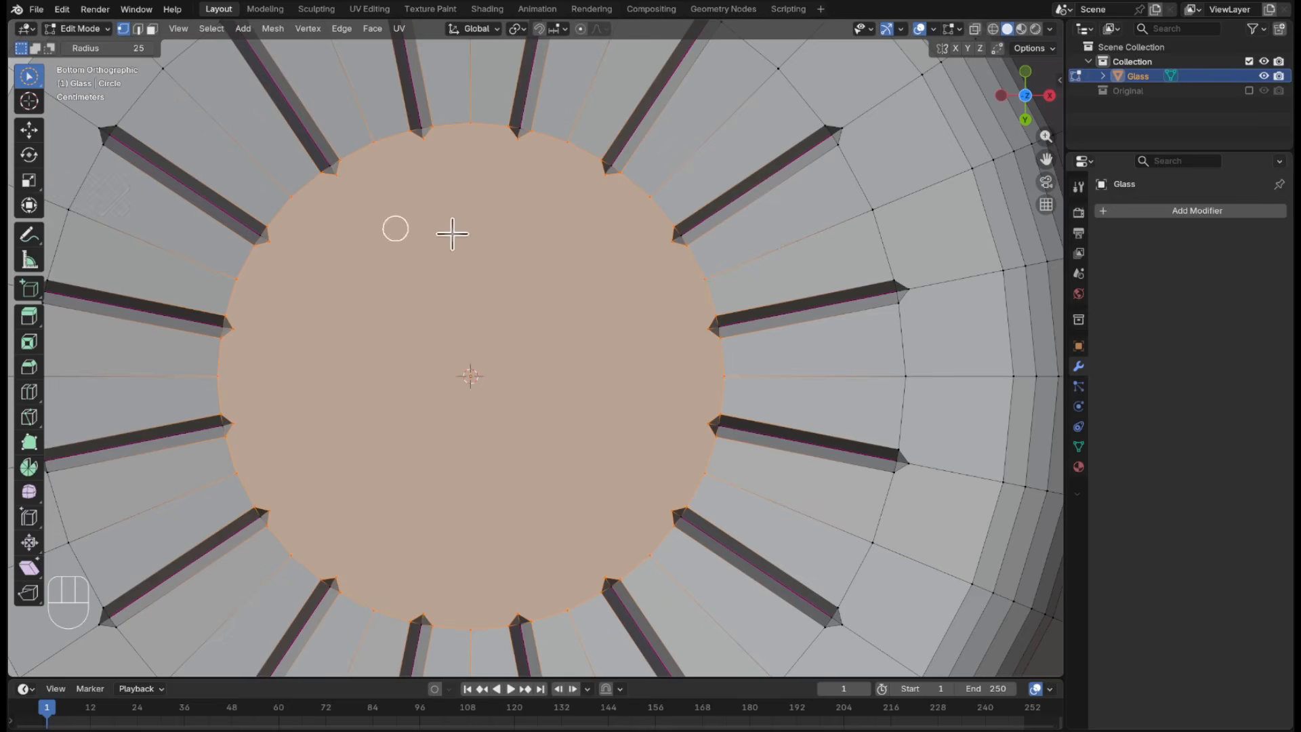
left_click(601, 186)
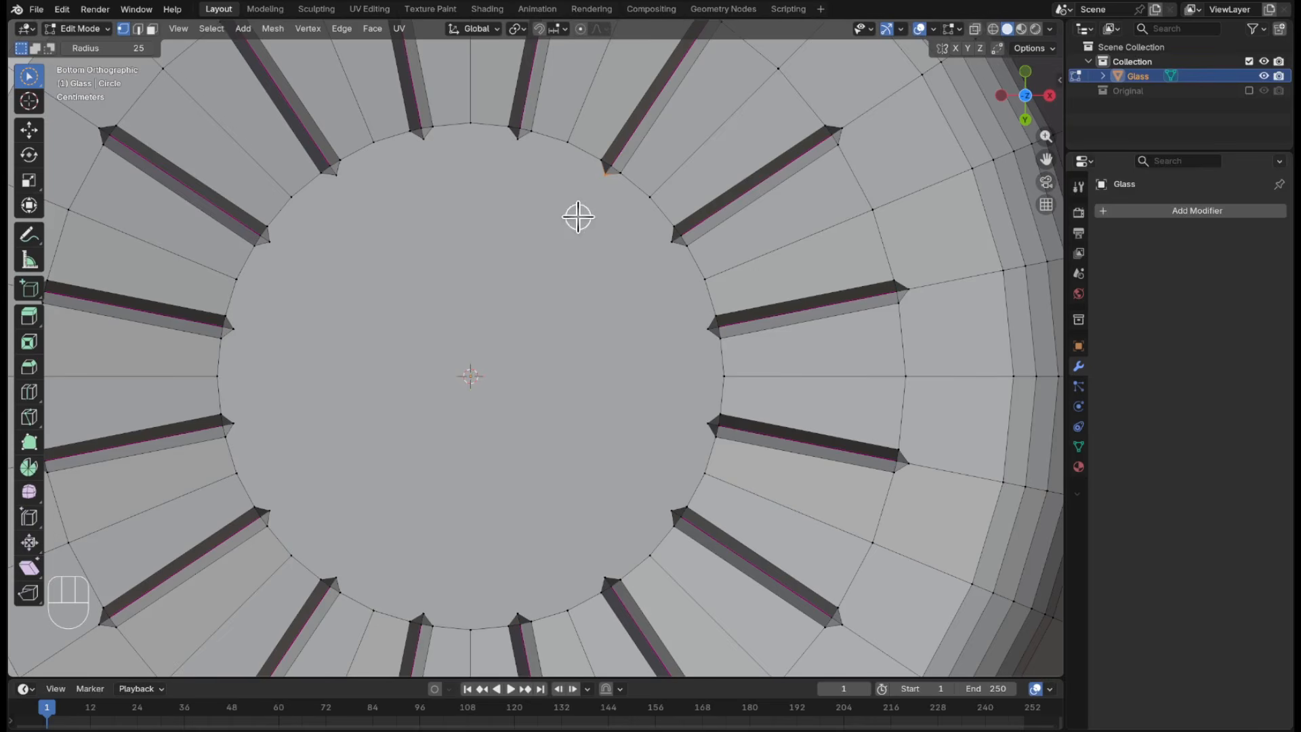
left_click(517, 149, "shift")
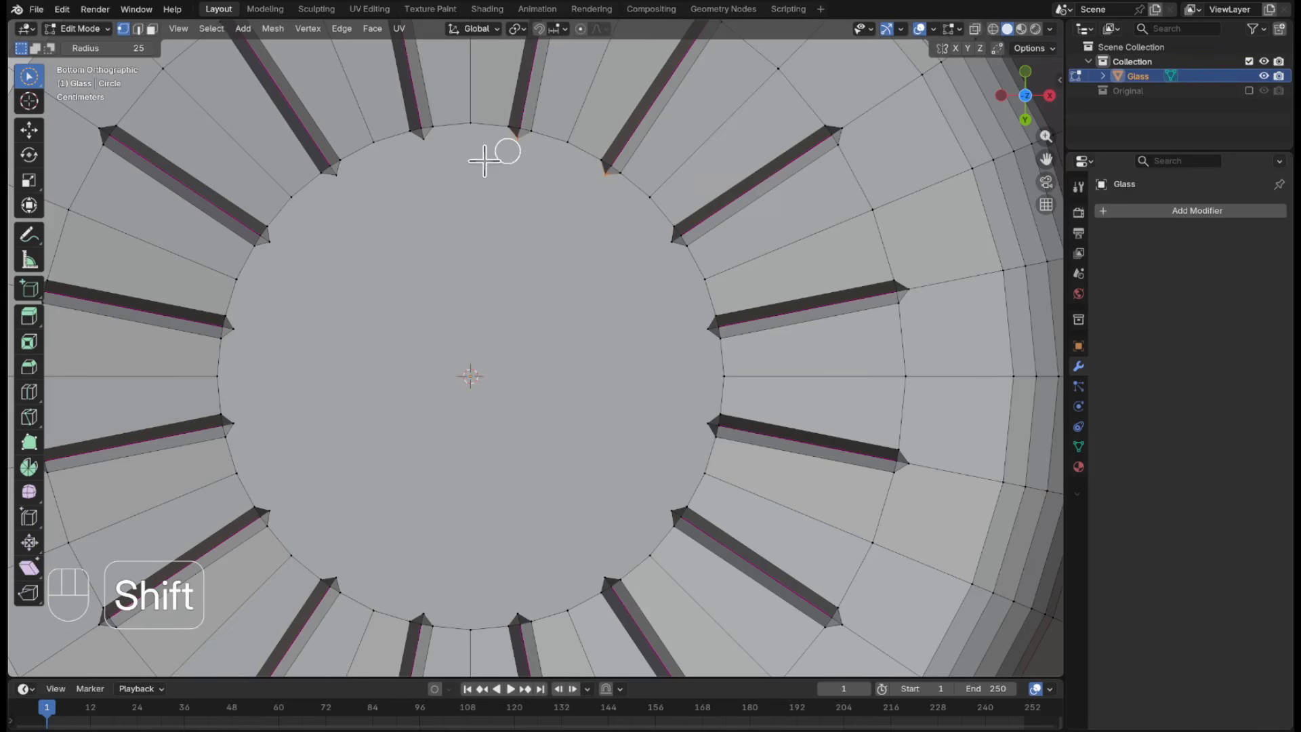
left_click(424, 149, "shift")
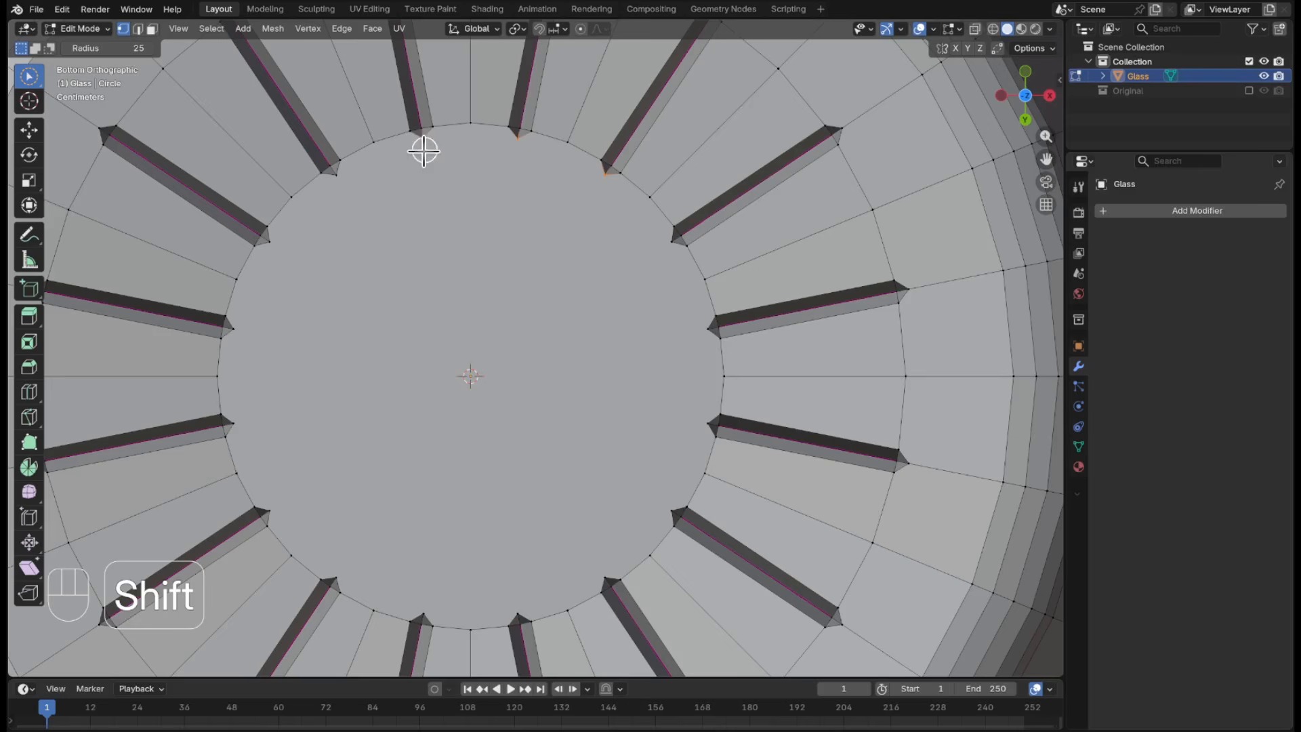
left_click(340, 184, "shift")
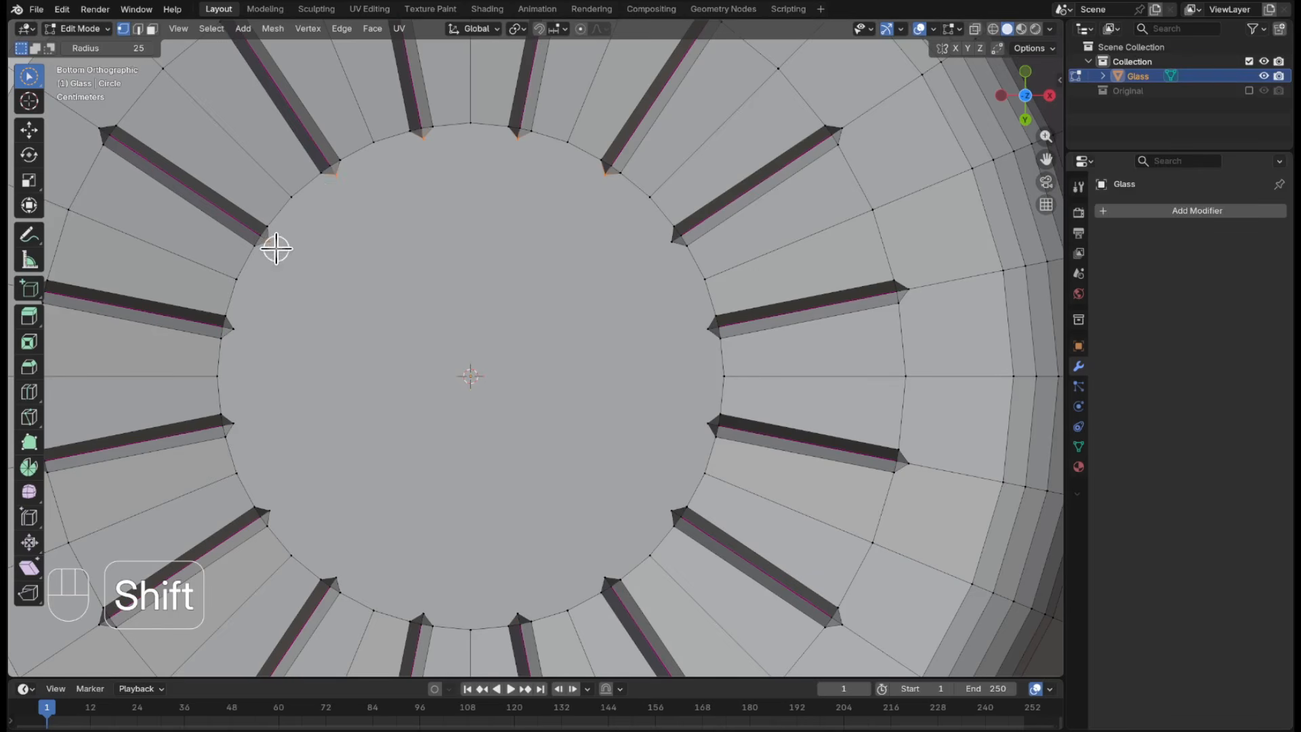
left_click(276, 252, "shift")
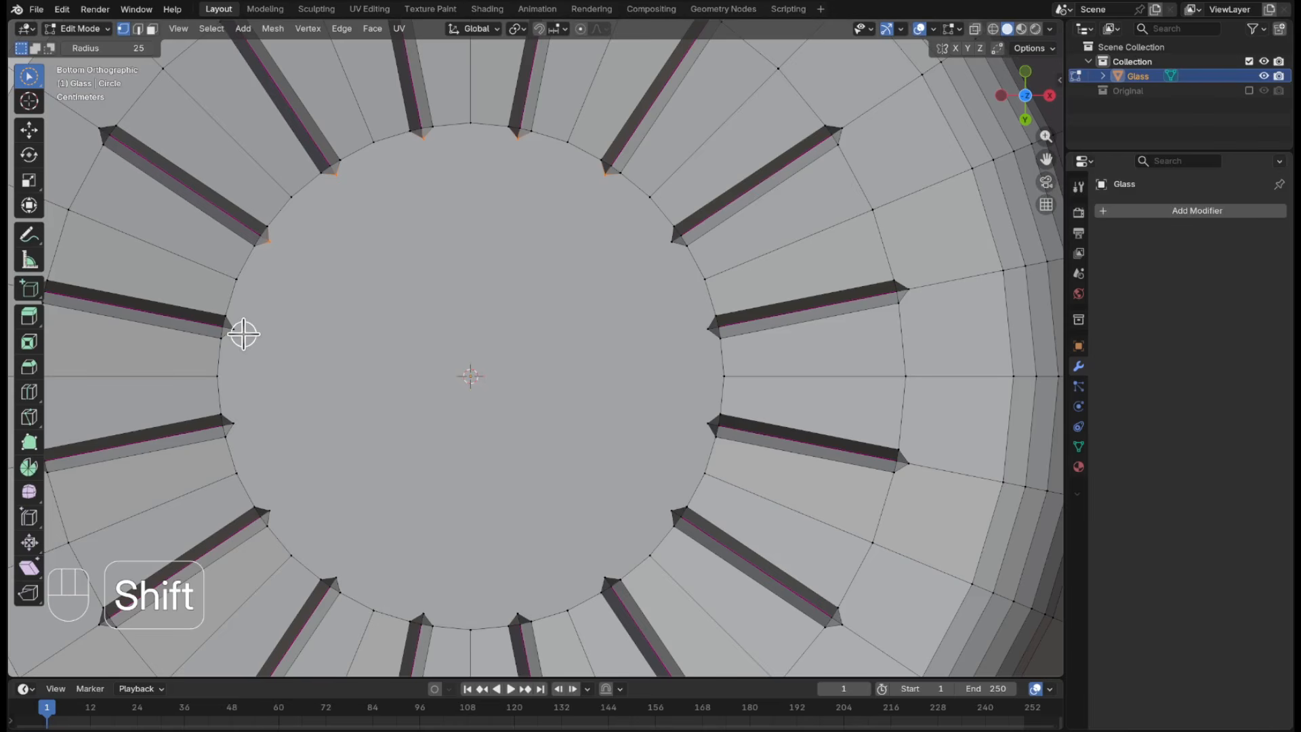
left_click(243, 329, "shift")
left_click(242, 425, "shift")
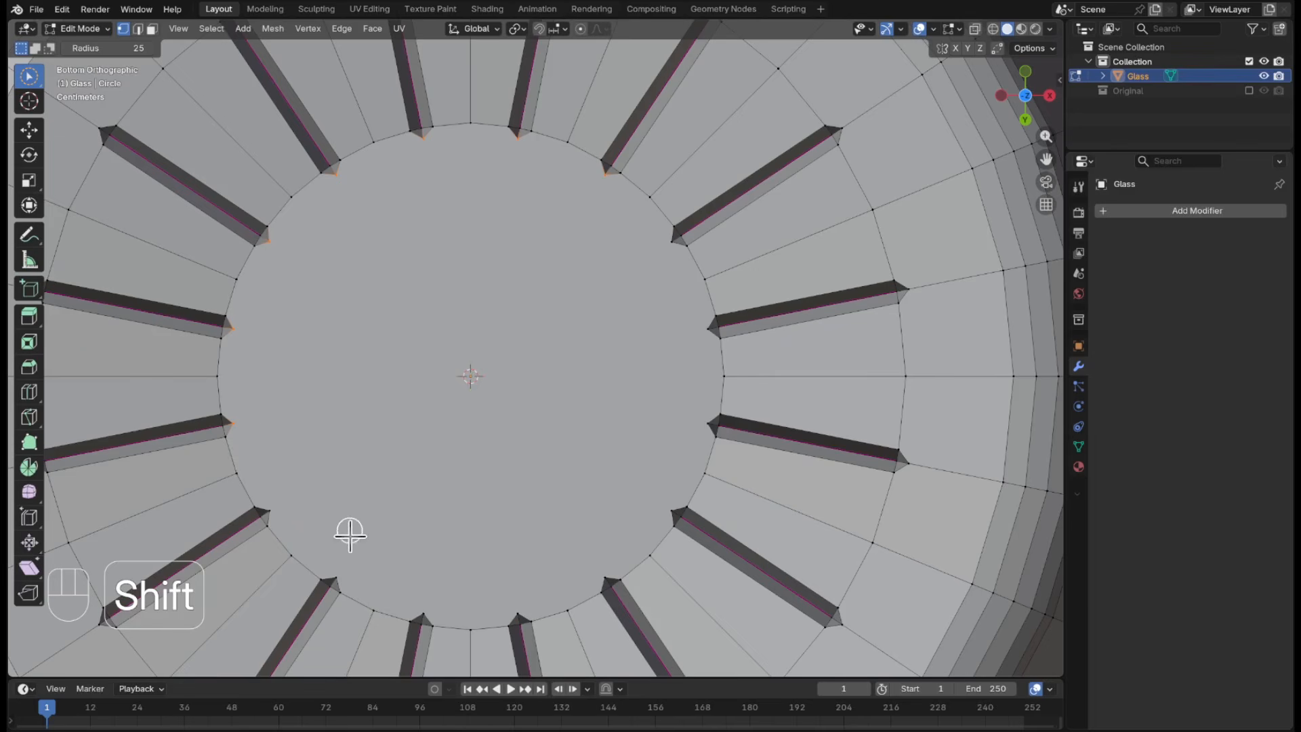
left_click(274, 505, "shift")
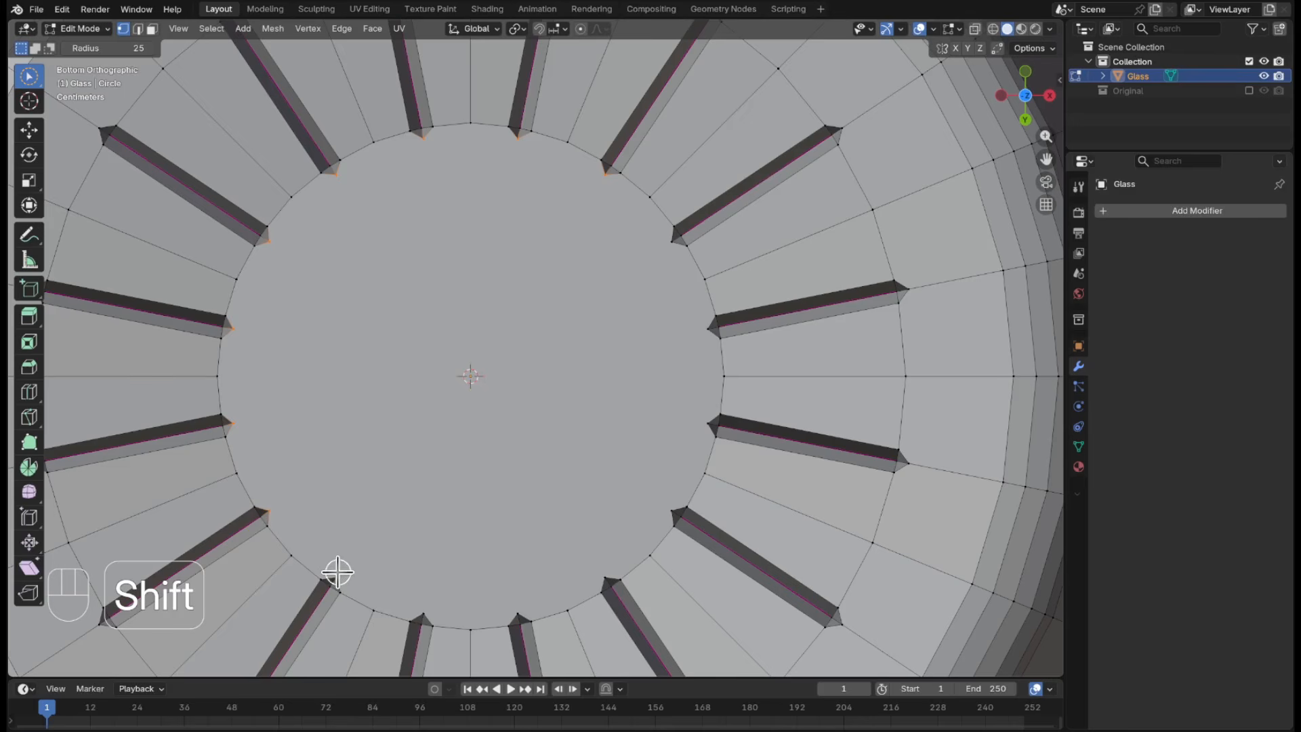
left_click(338, 574, "shift")
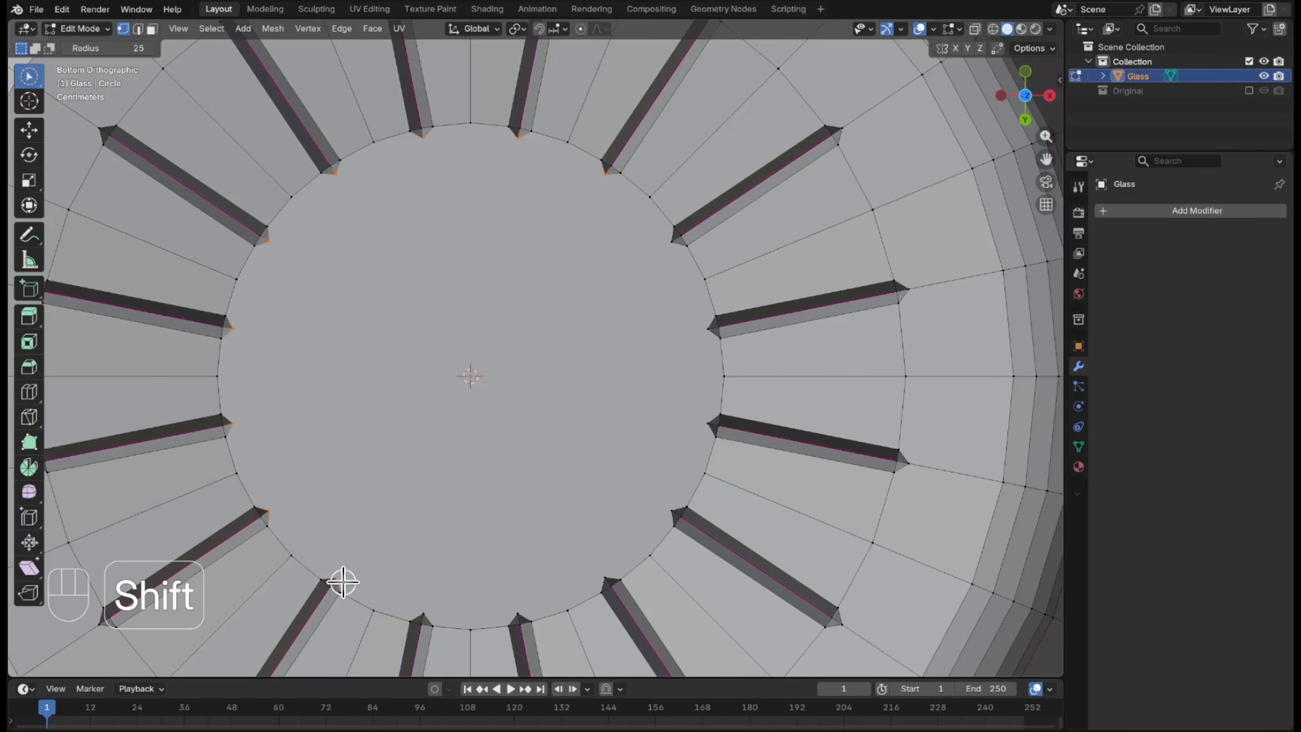
left_click(428, 607, "shift")
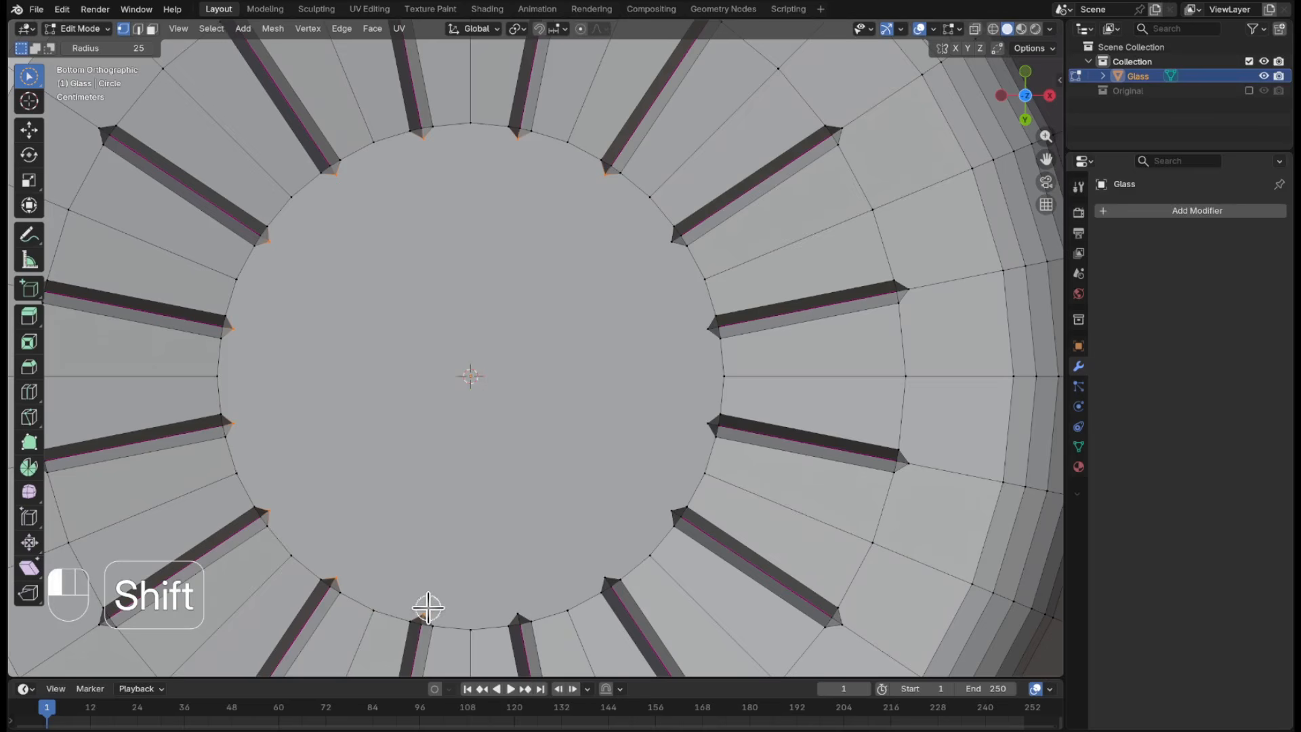
left_click(511, 604, "shift")
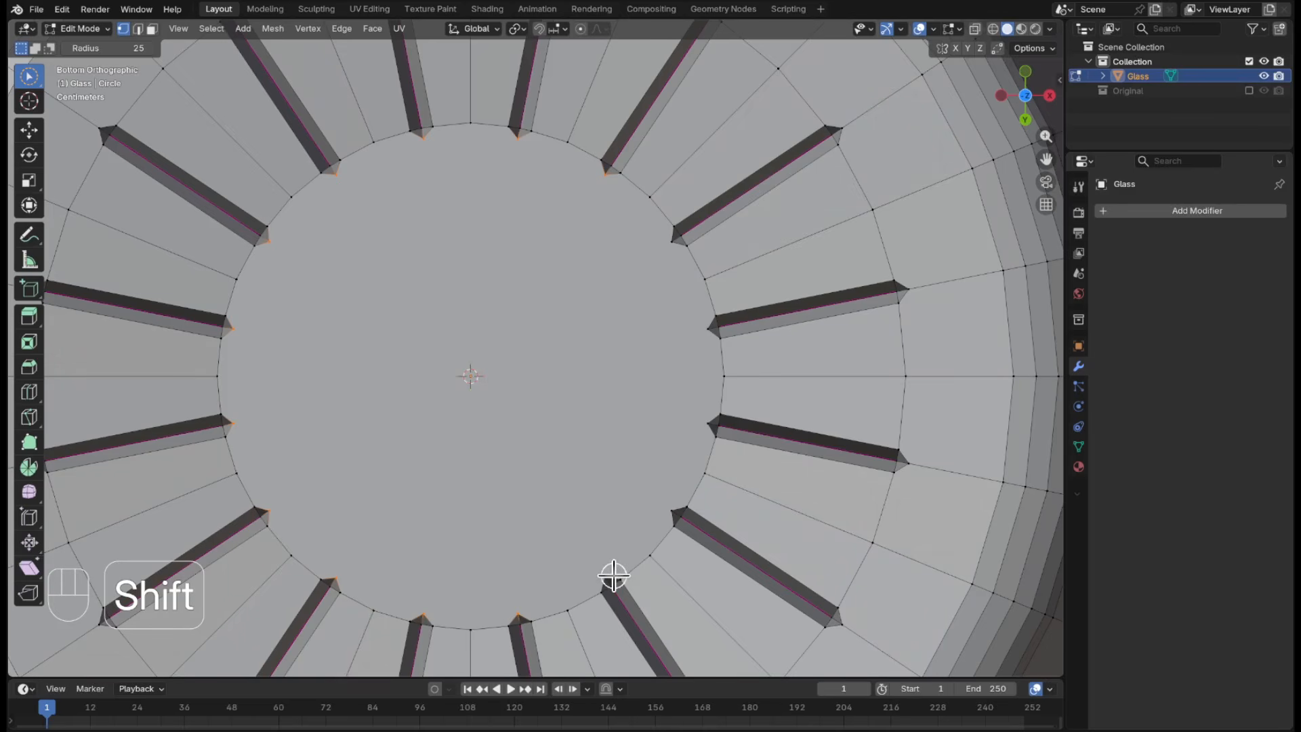
left_click(605, 571, "shift")
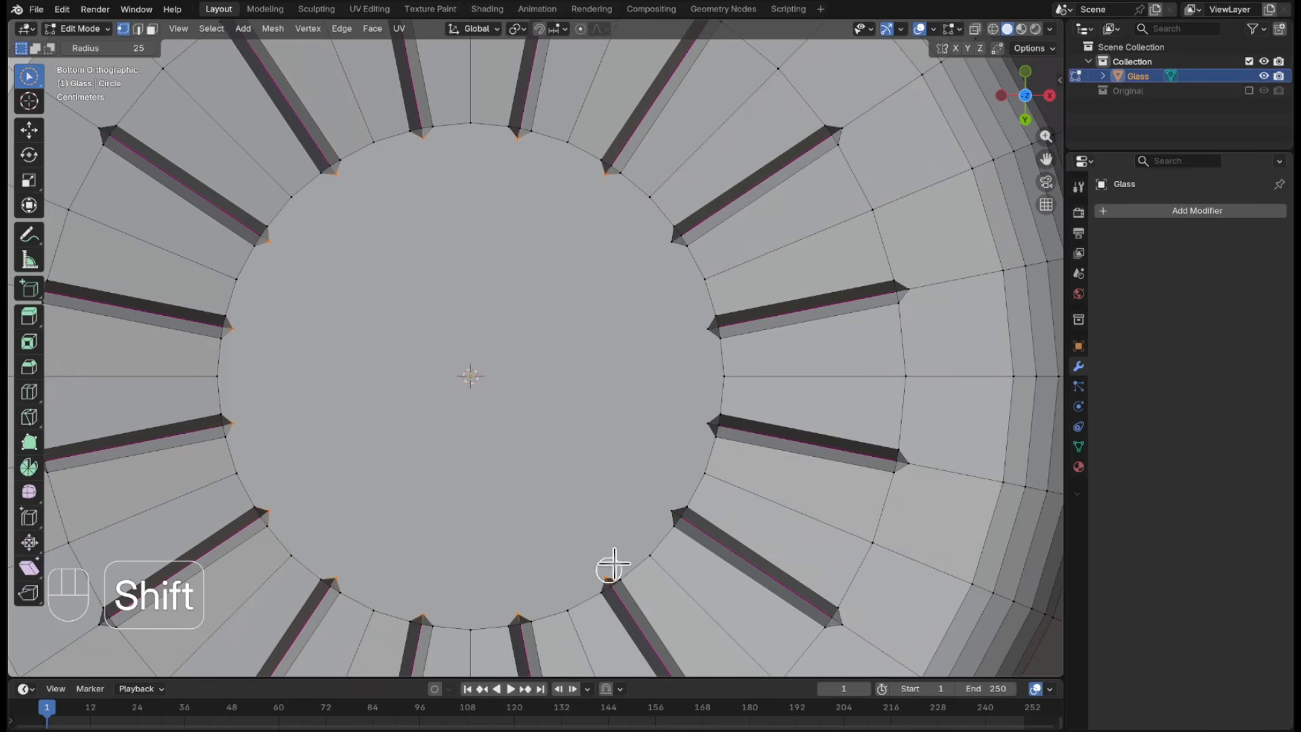
left_click(670, 510, "shift")
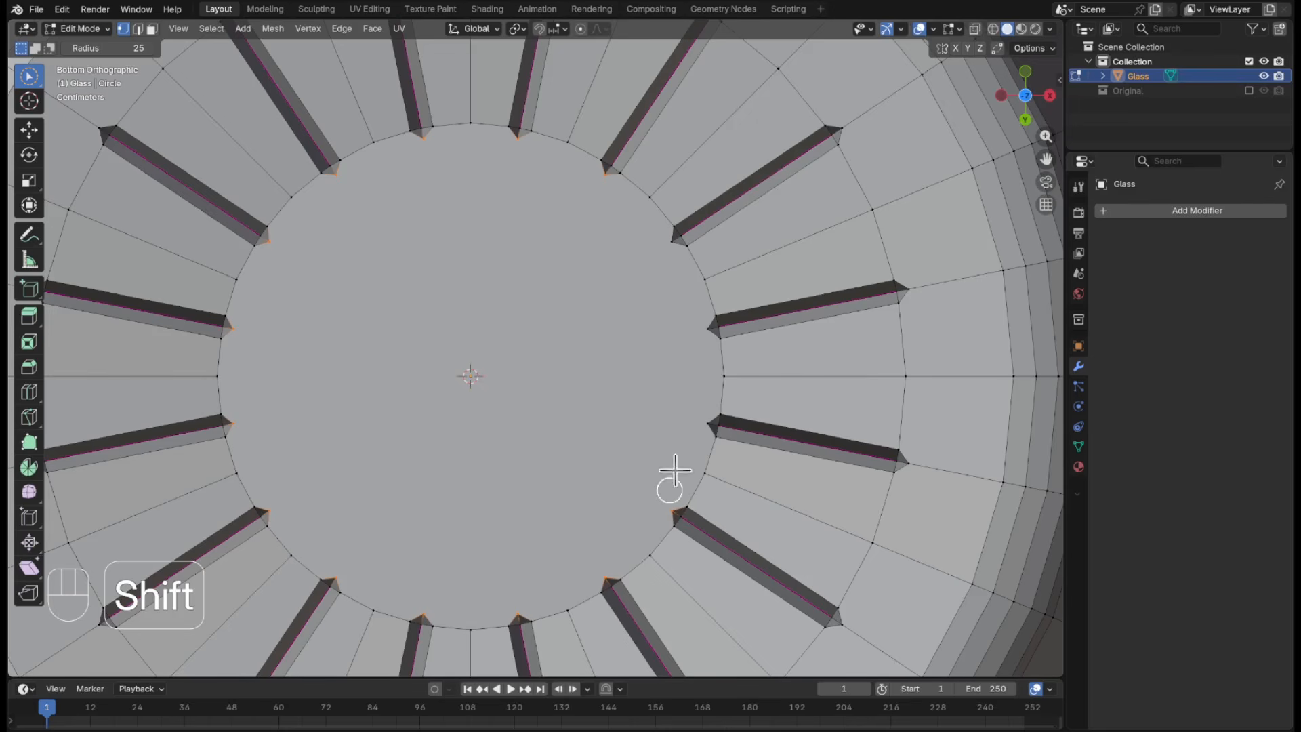
- Add the remaining inner groove-end vertices on the glass's underside to the selection and scale them all inward to about 0.415
left_click(702, 424, "shift")
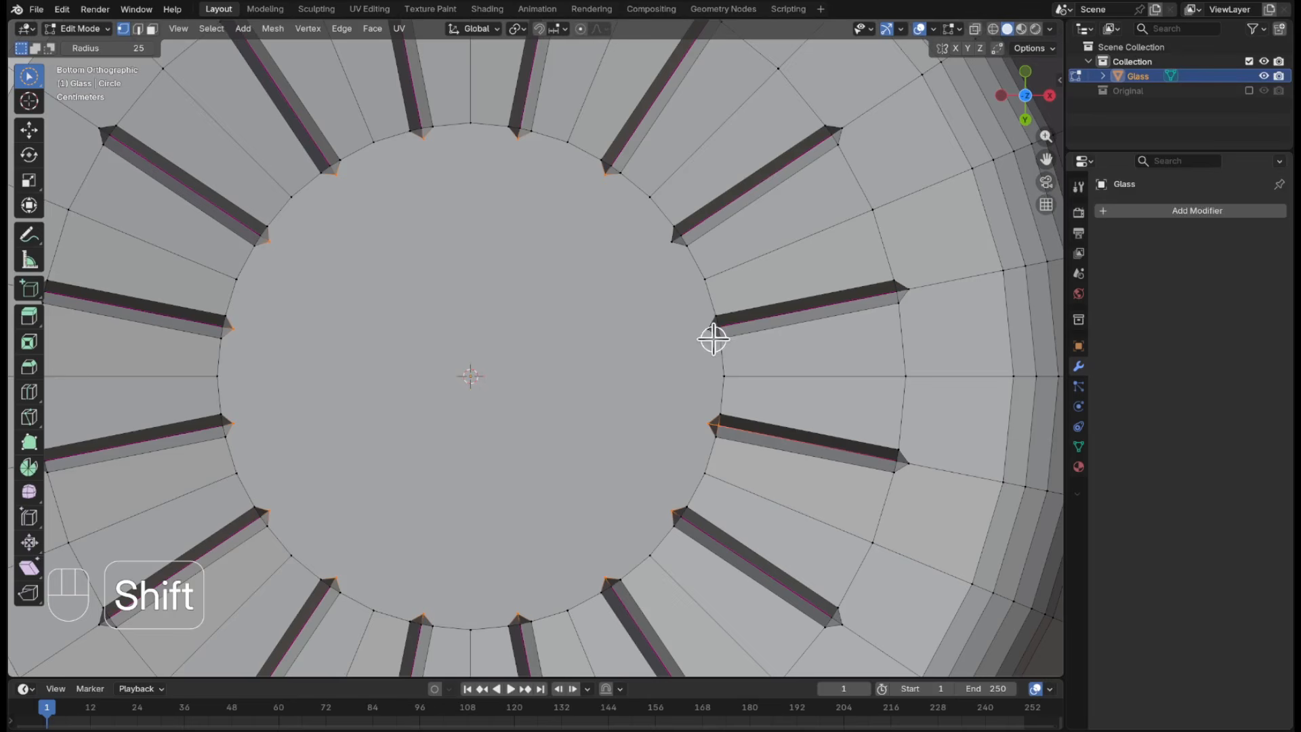
left_click(704, 330, "shift")
left_click(672, 244, "shift")
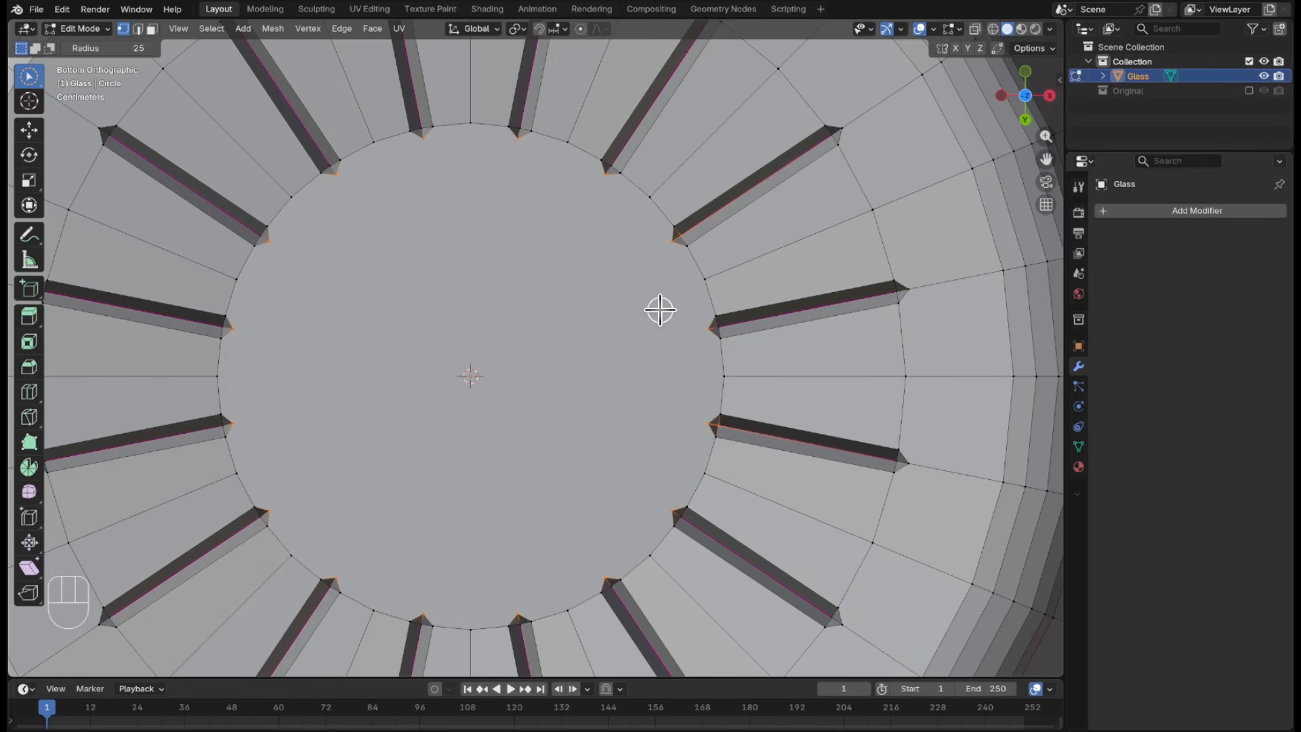
key("s")
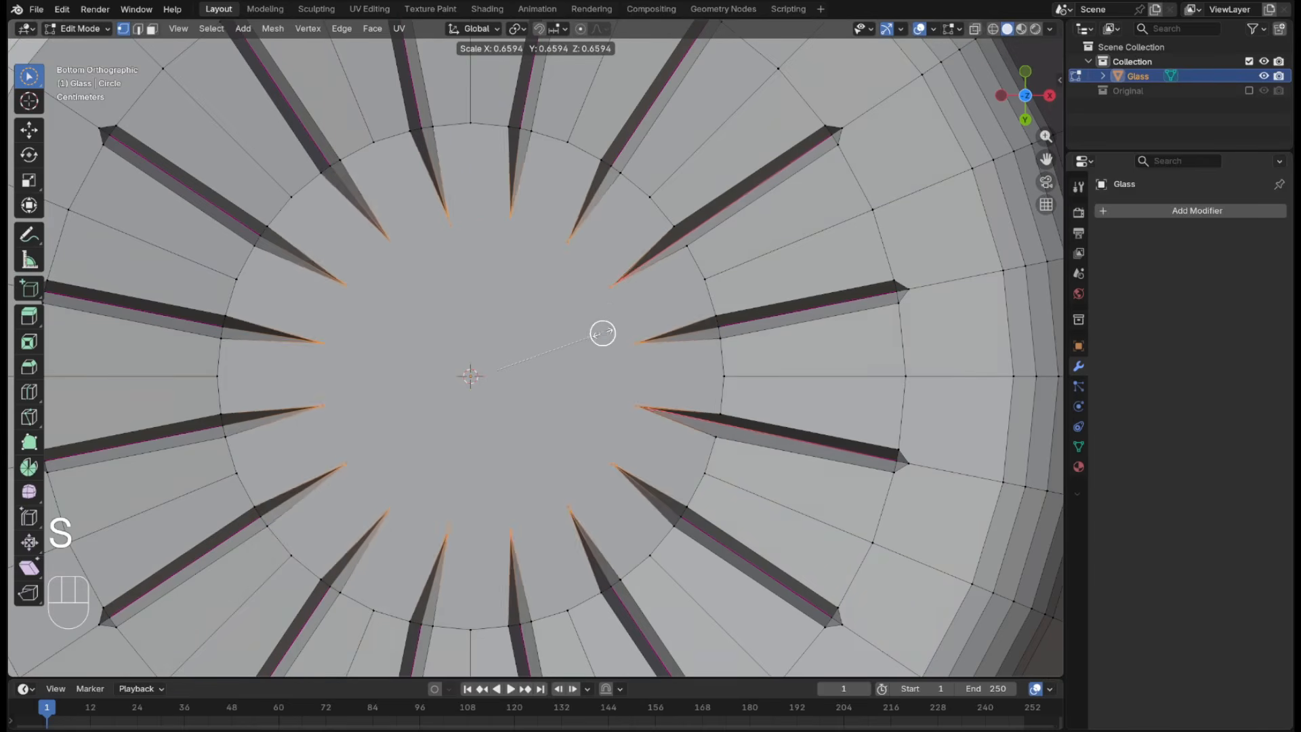
left_click(563, 345)
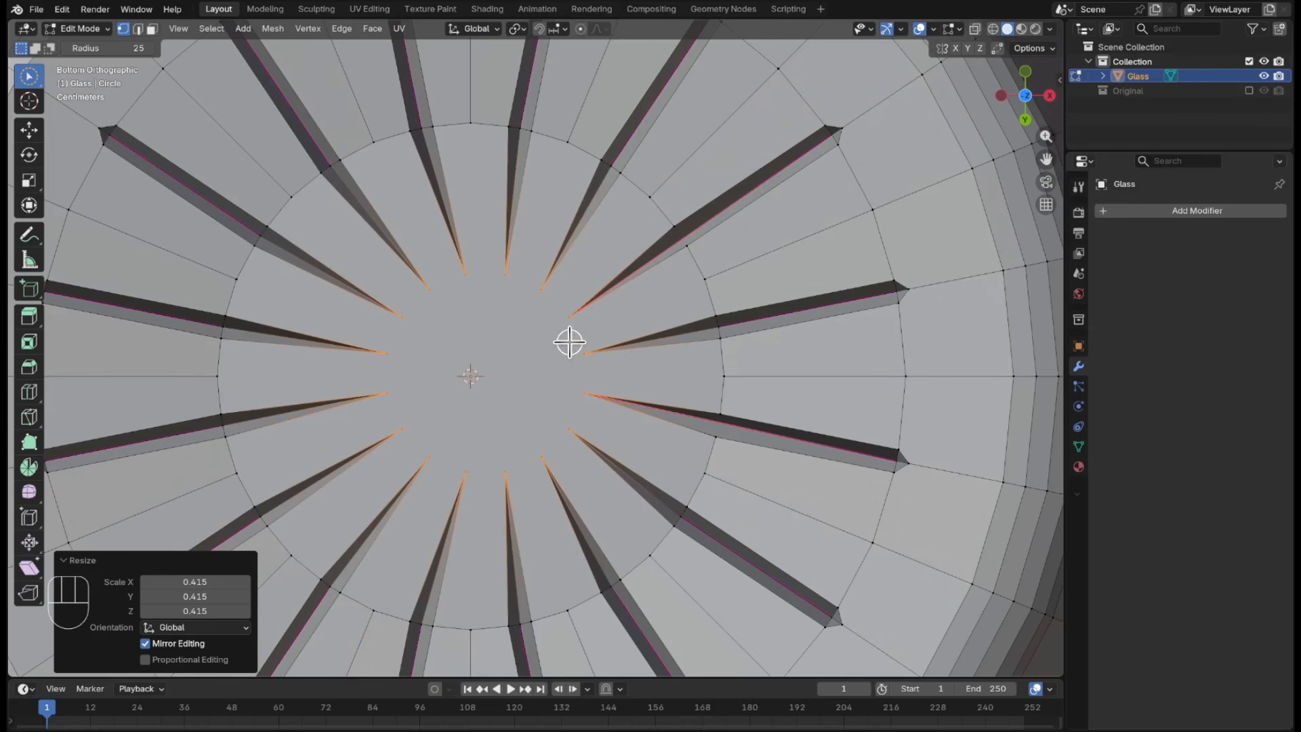
- Bevel the outer and inner edge loops of the glass's top rim with a width of about 0.0356 m
key("KP_1")
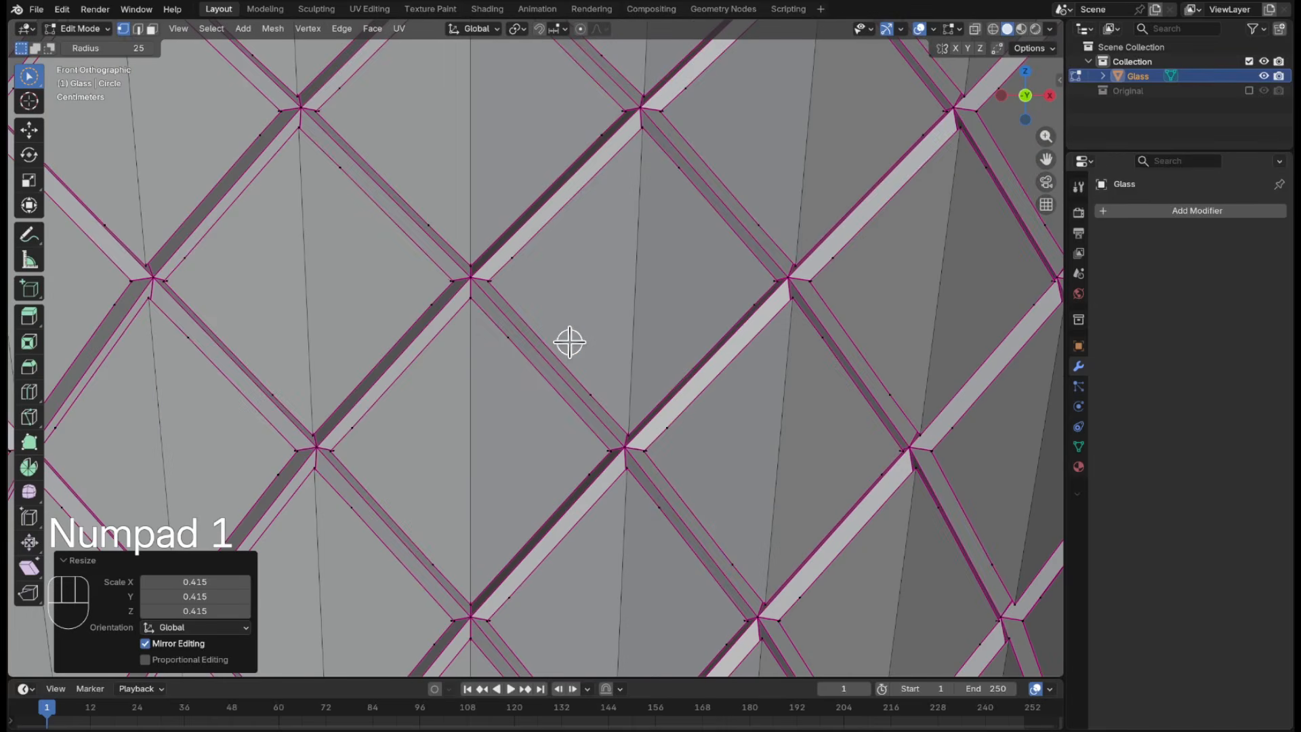
scroll(569, 342, "down", 10)
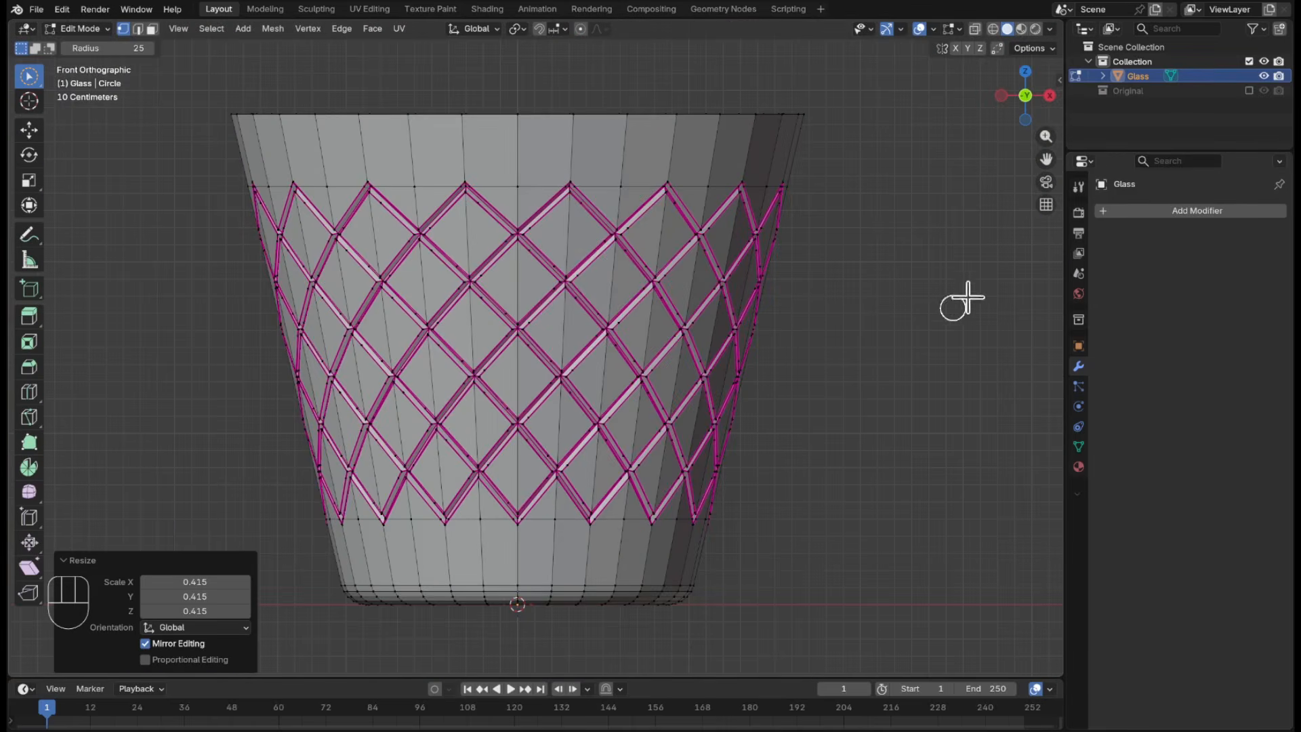
key("KP_7")
middle_click_drag(937, 371, 943, 291)
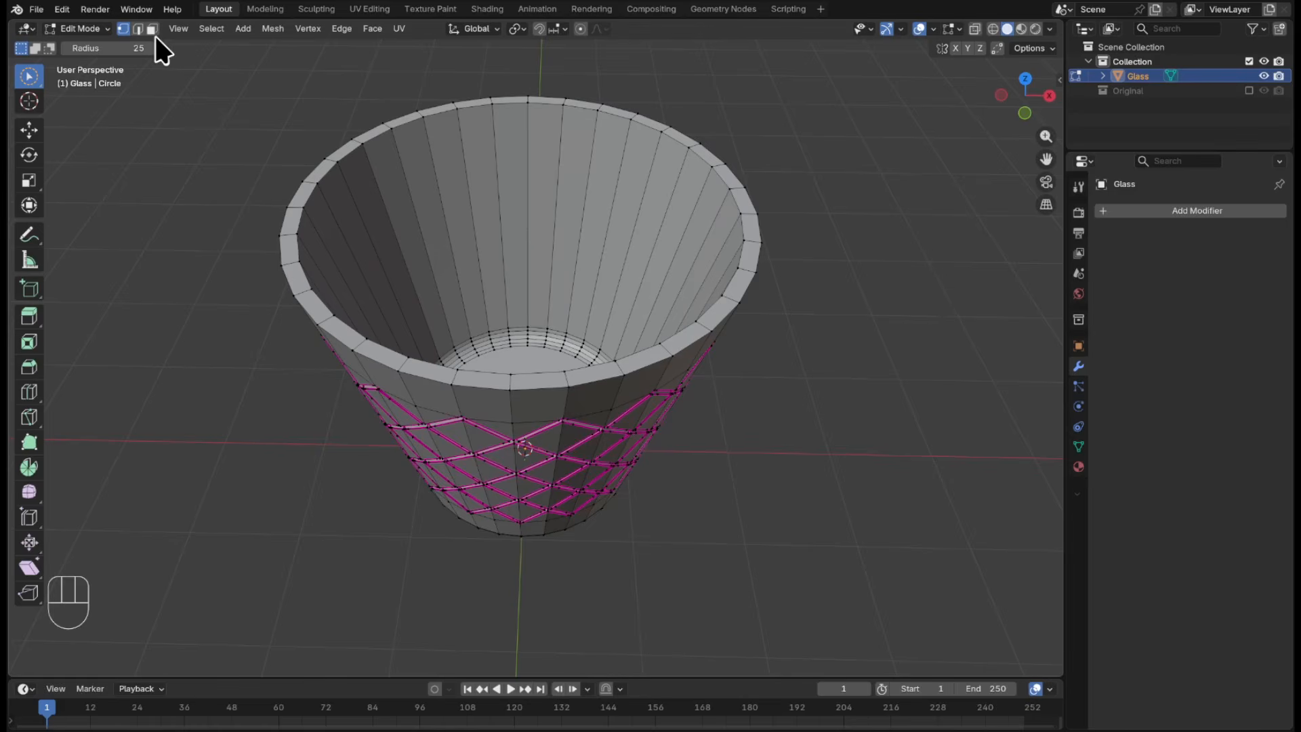
left_click(138, 29)
scroll(442, 355, "up", 4)
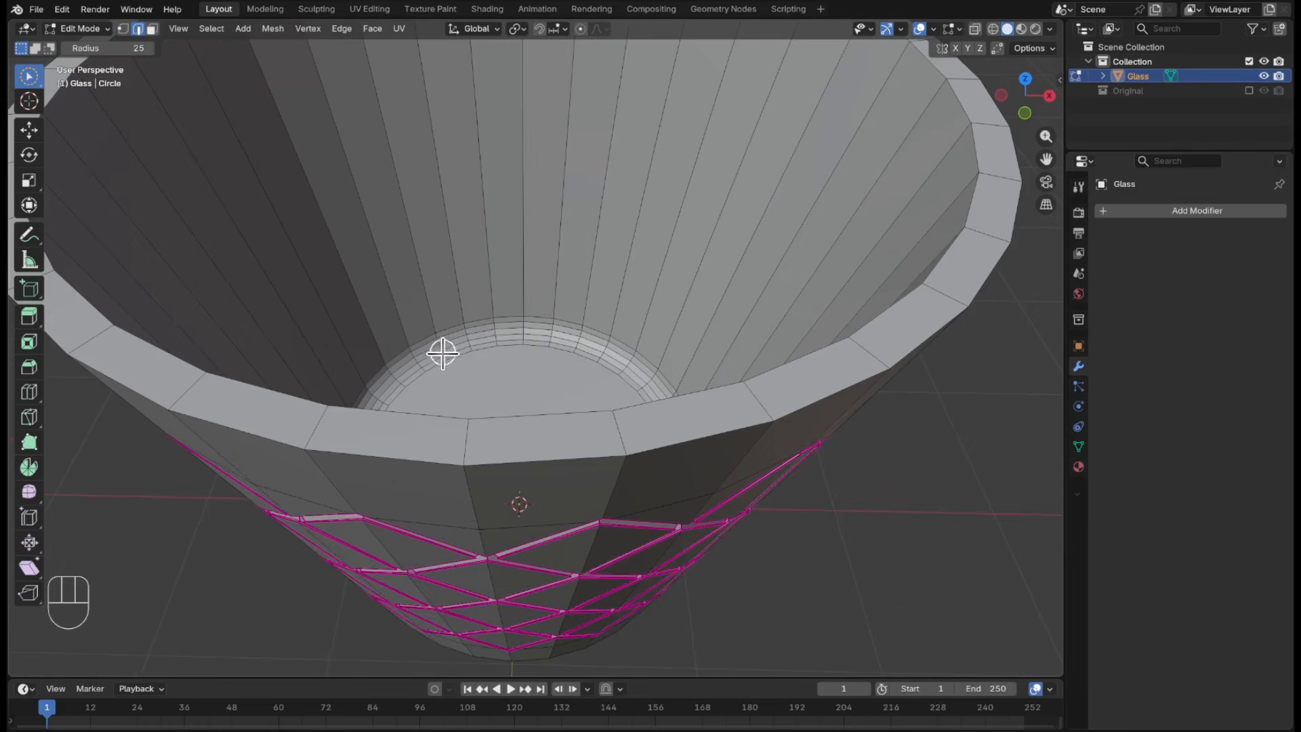
left_click(393, 456, "alt")
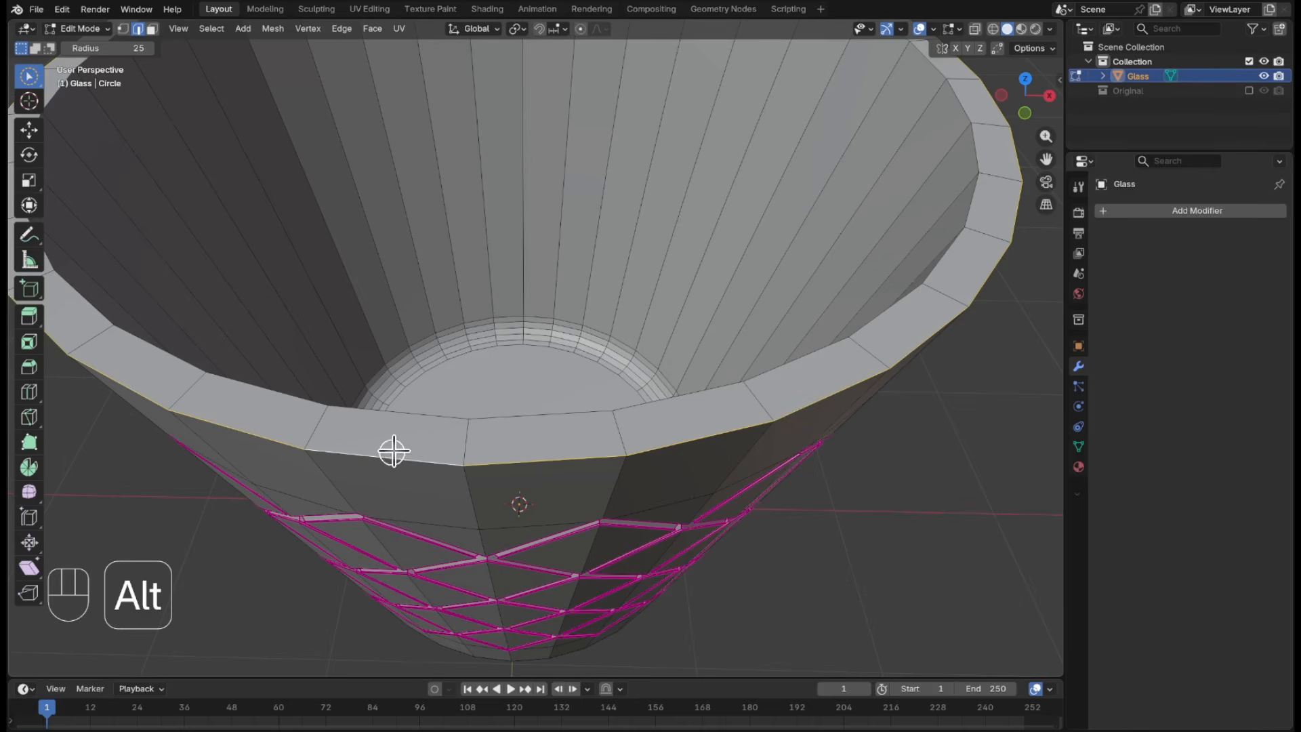
left_click(434, 418, "alt+shift")
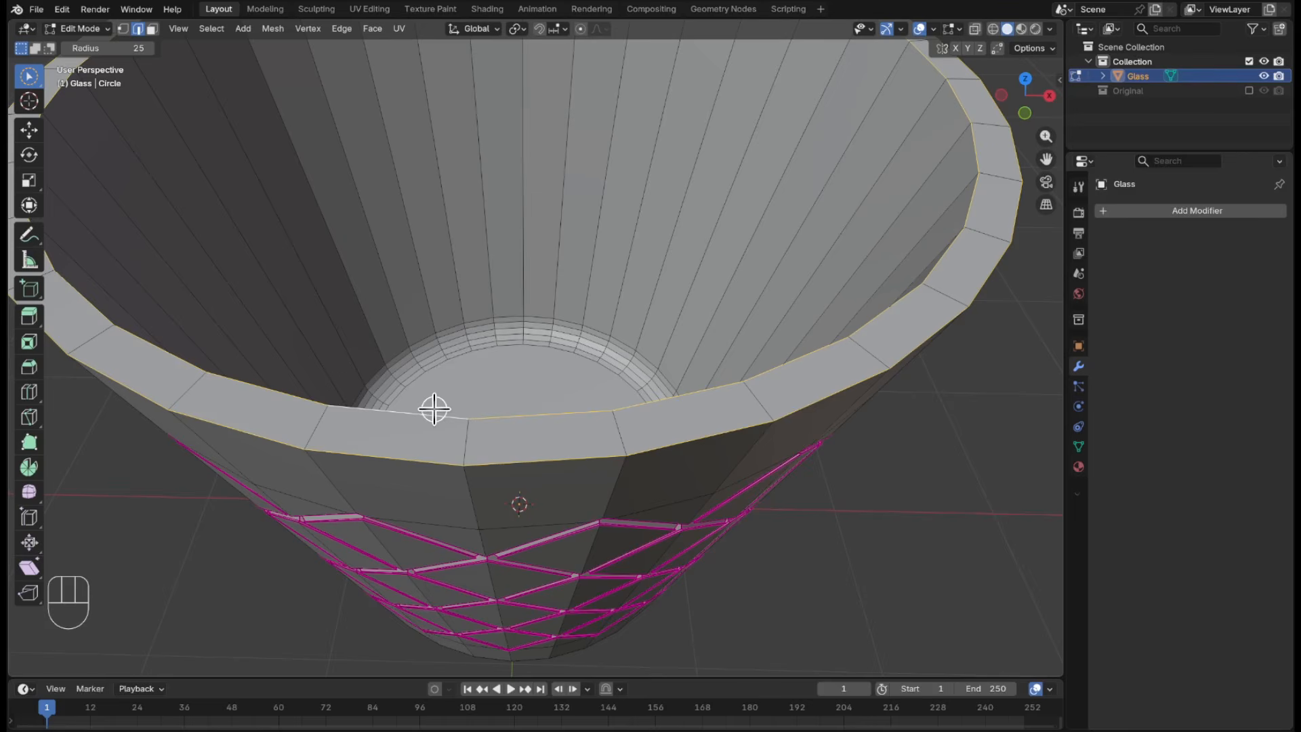
key("ctrl+b")
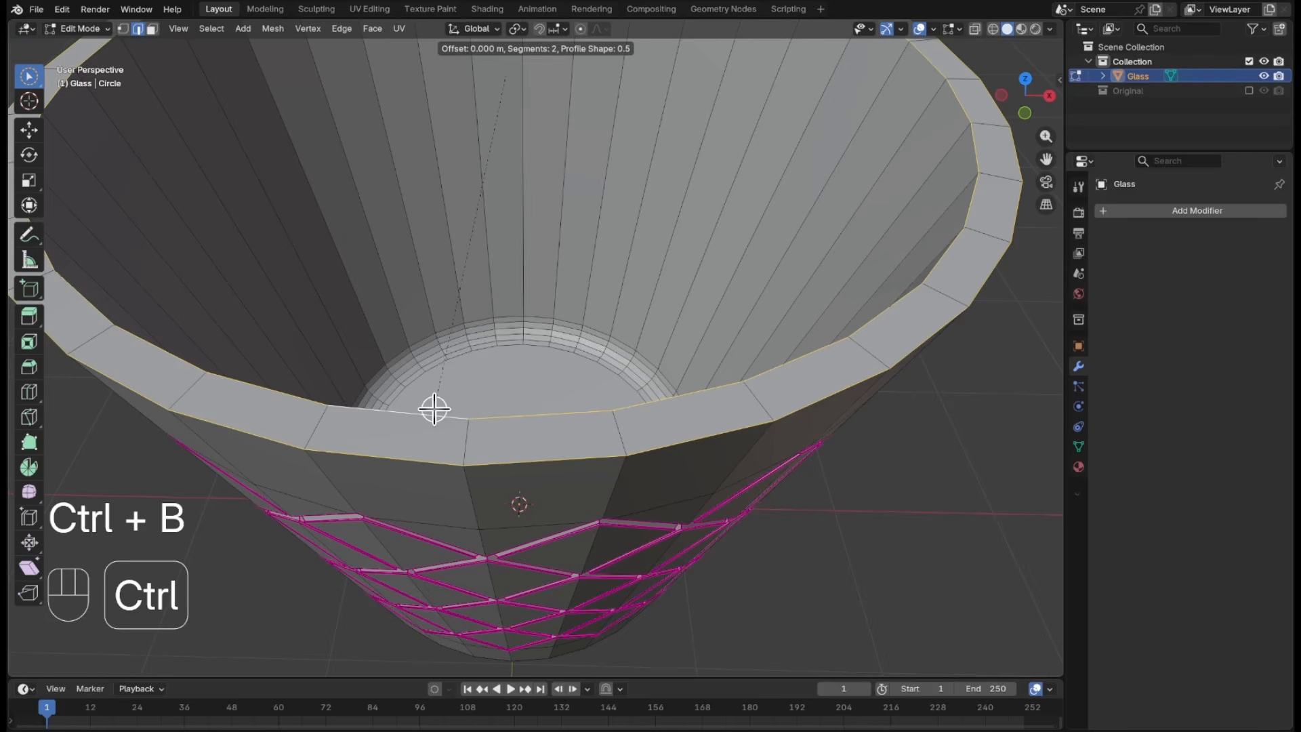
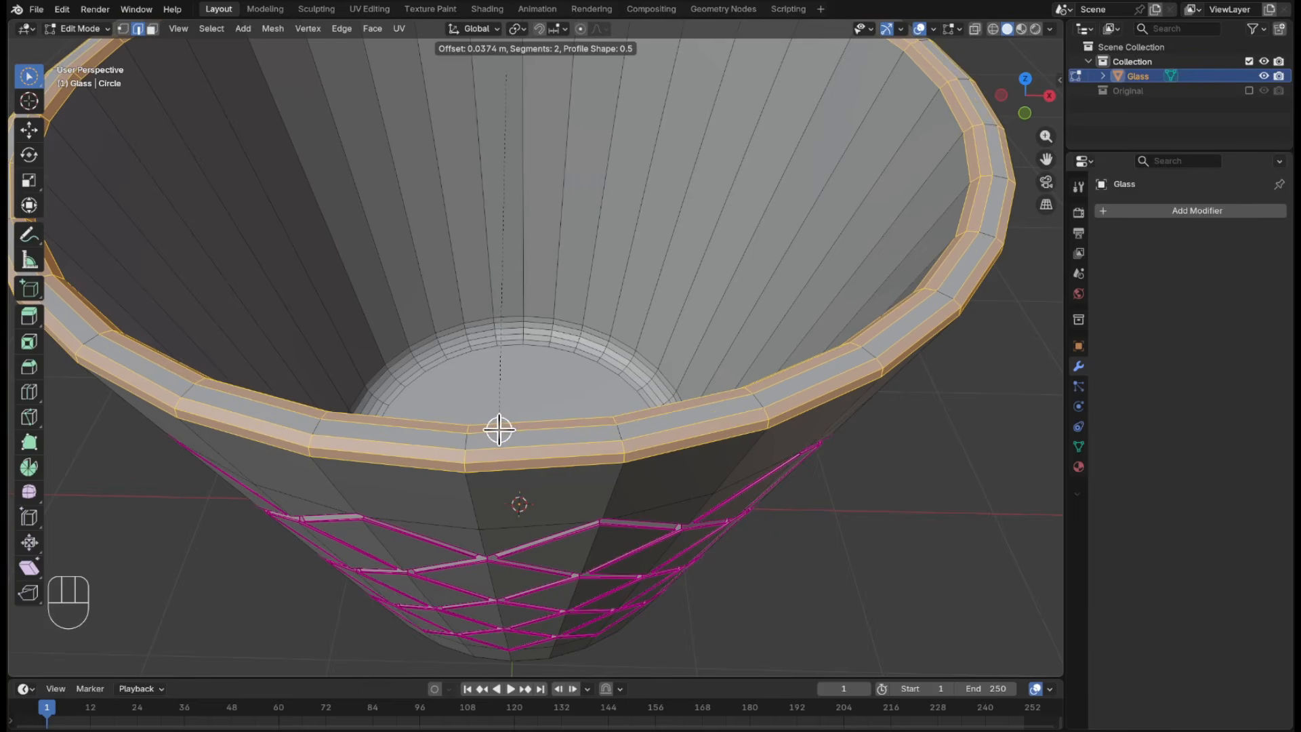
left_click(499, 430)
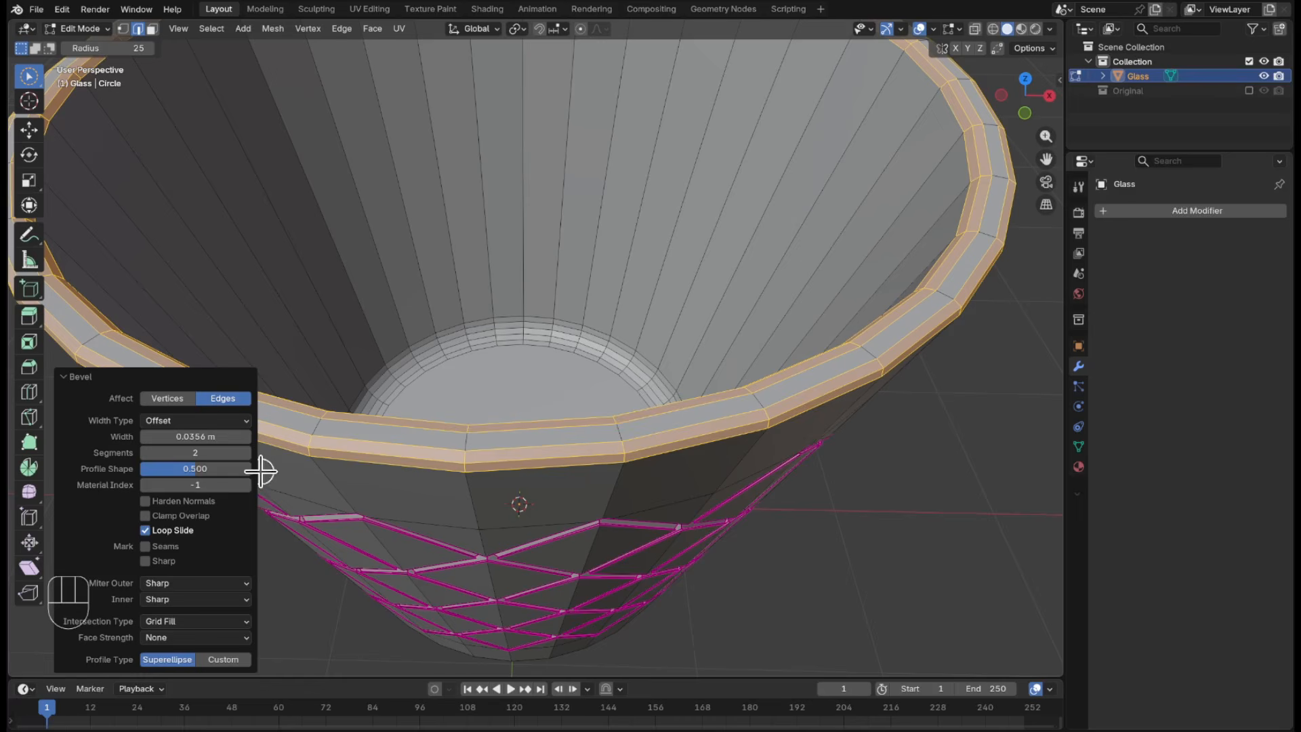
- Set the rim bevel to 5 segments and deselect the mesh
left_click(226, 452)
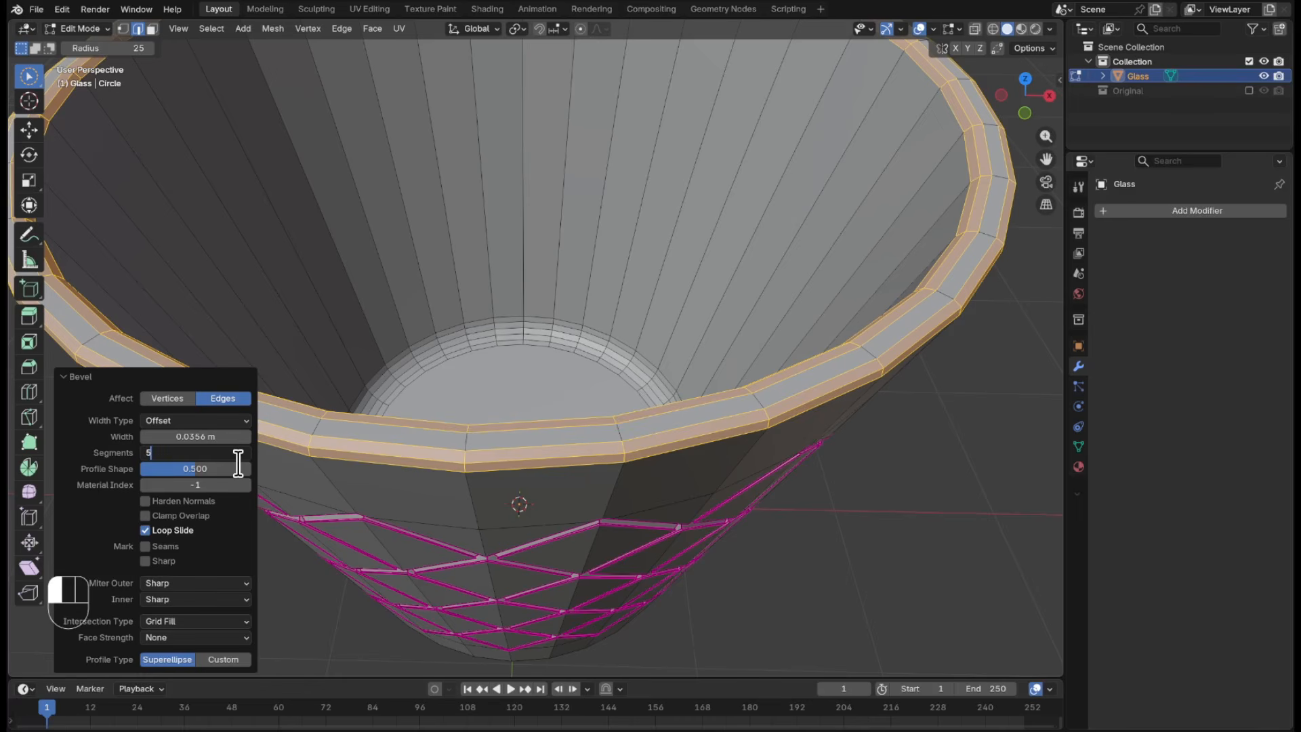
key("Return")
scroll(634, 303, "up", 3)
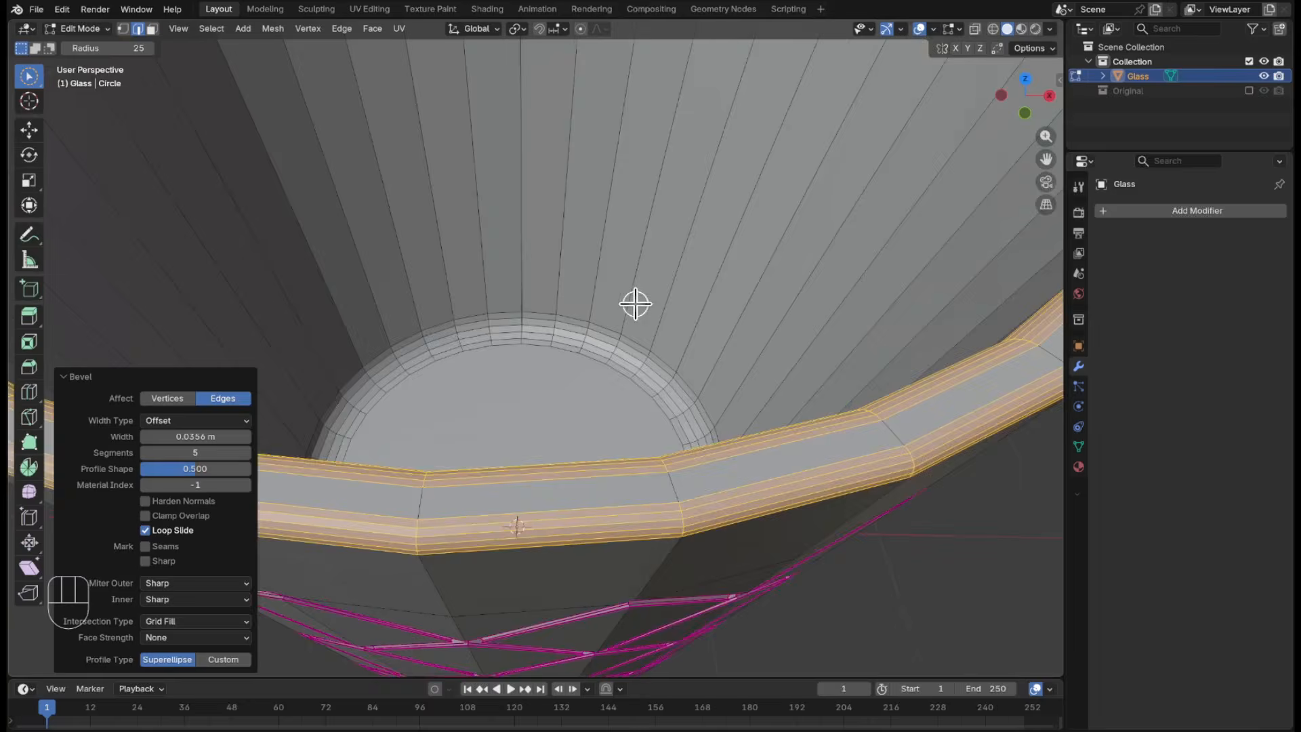
scroll(635, 303, "down", 3)
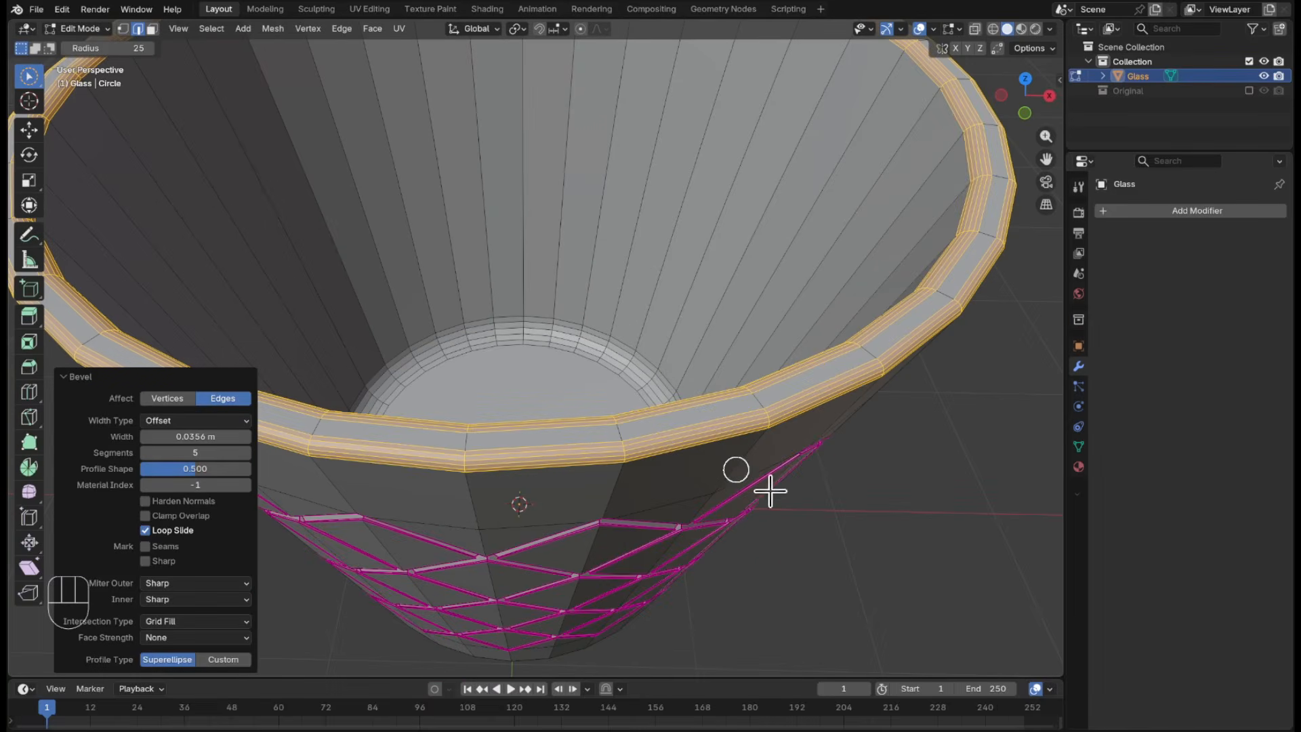
left_click(820, 501)
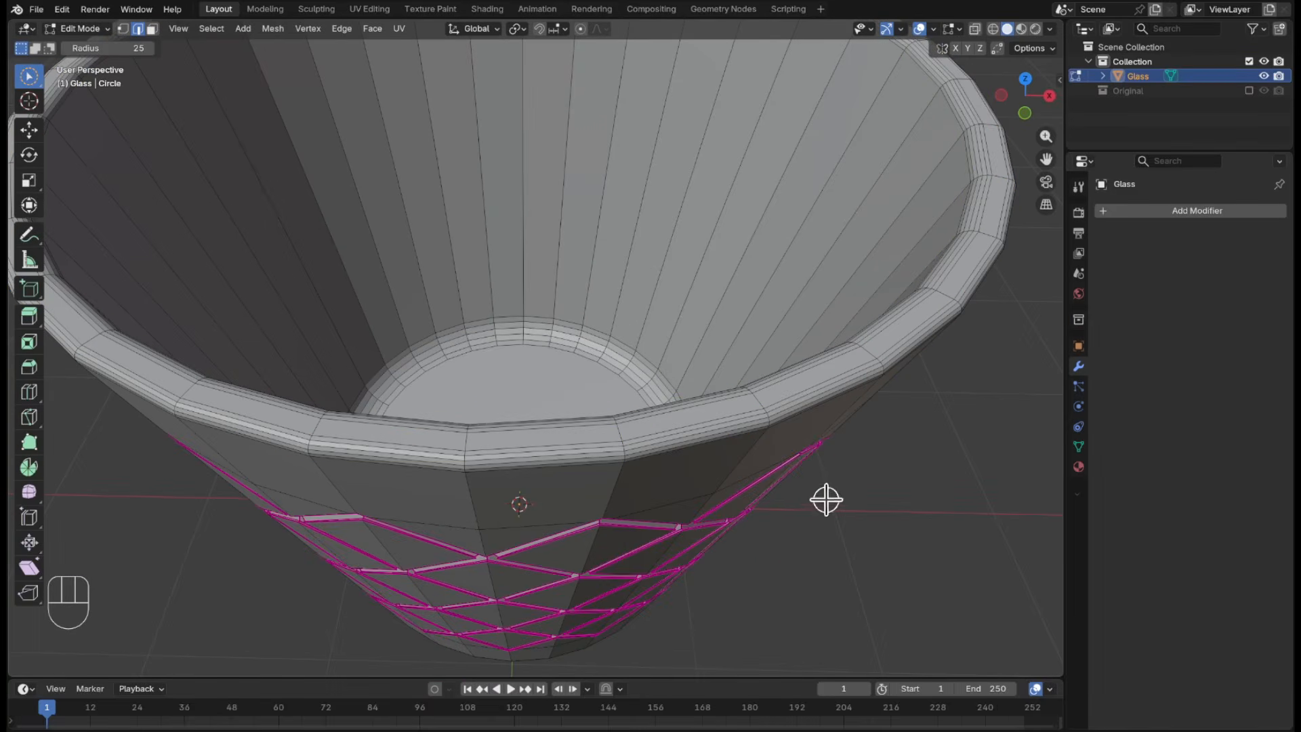
scroll(812, 505, "down", 5)
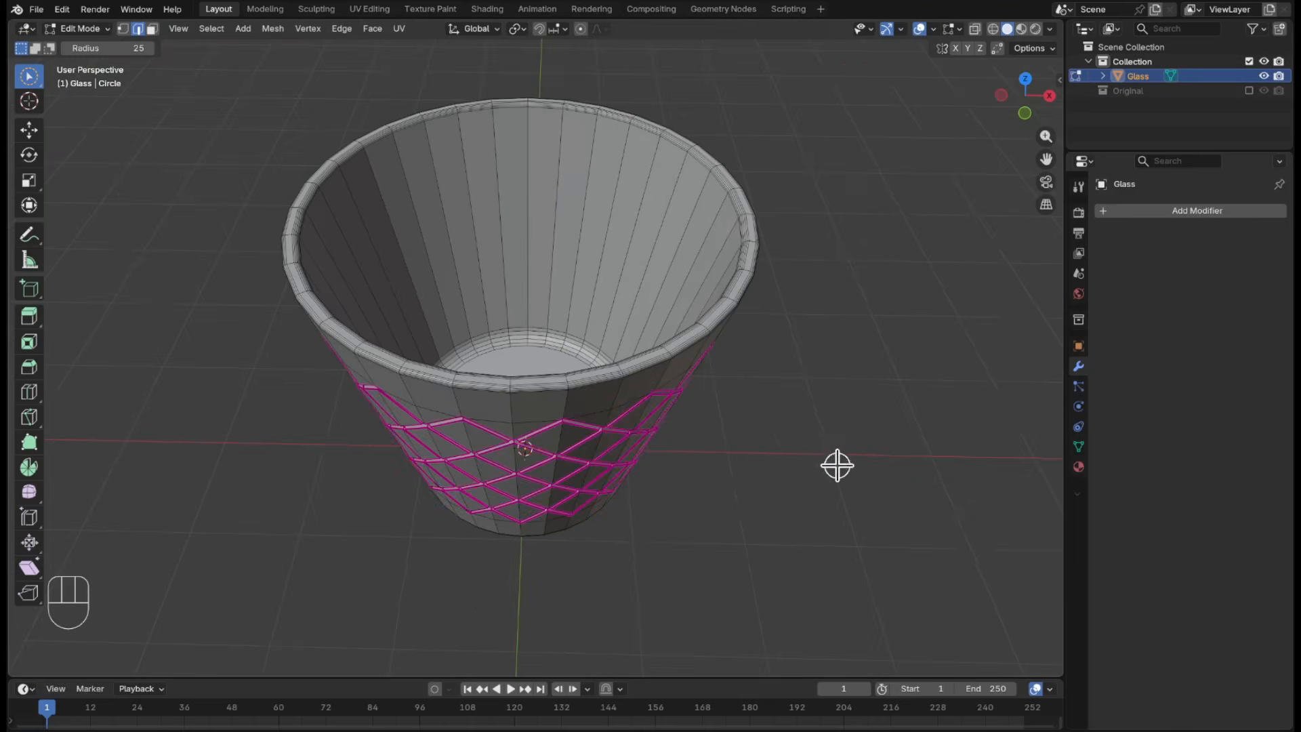
- Recalculate the normals of the entire glass mesh to face outside, then clear the selection
key("a")
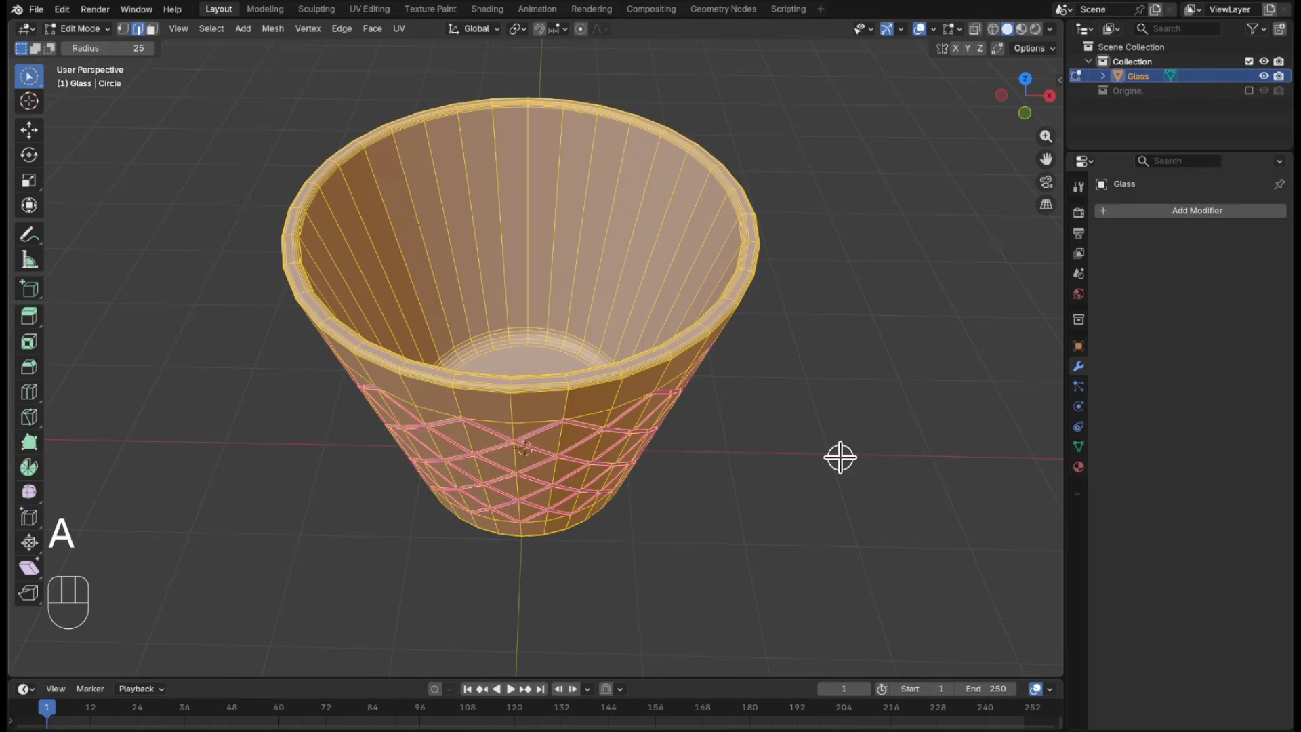
key("shift")
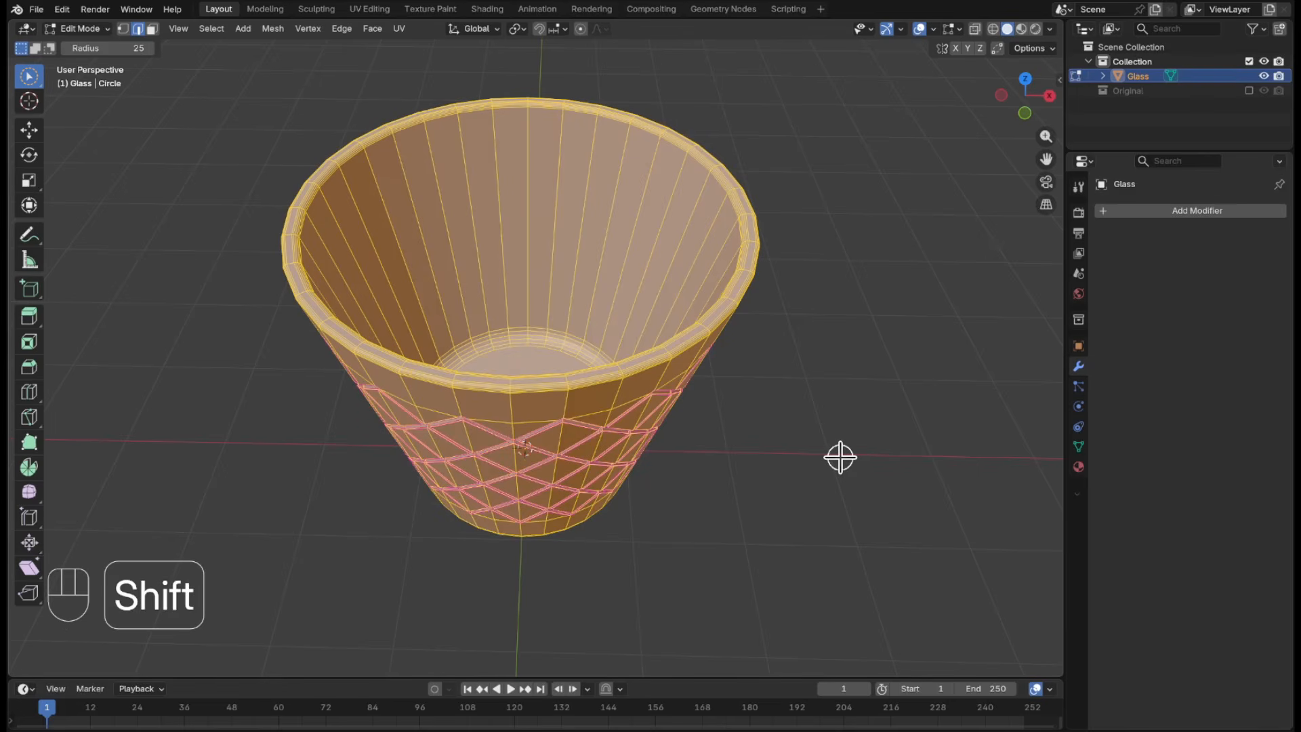
key("shift+n")
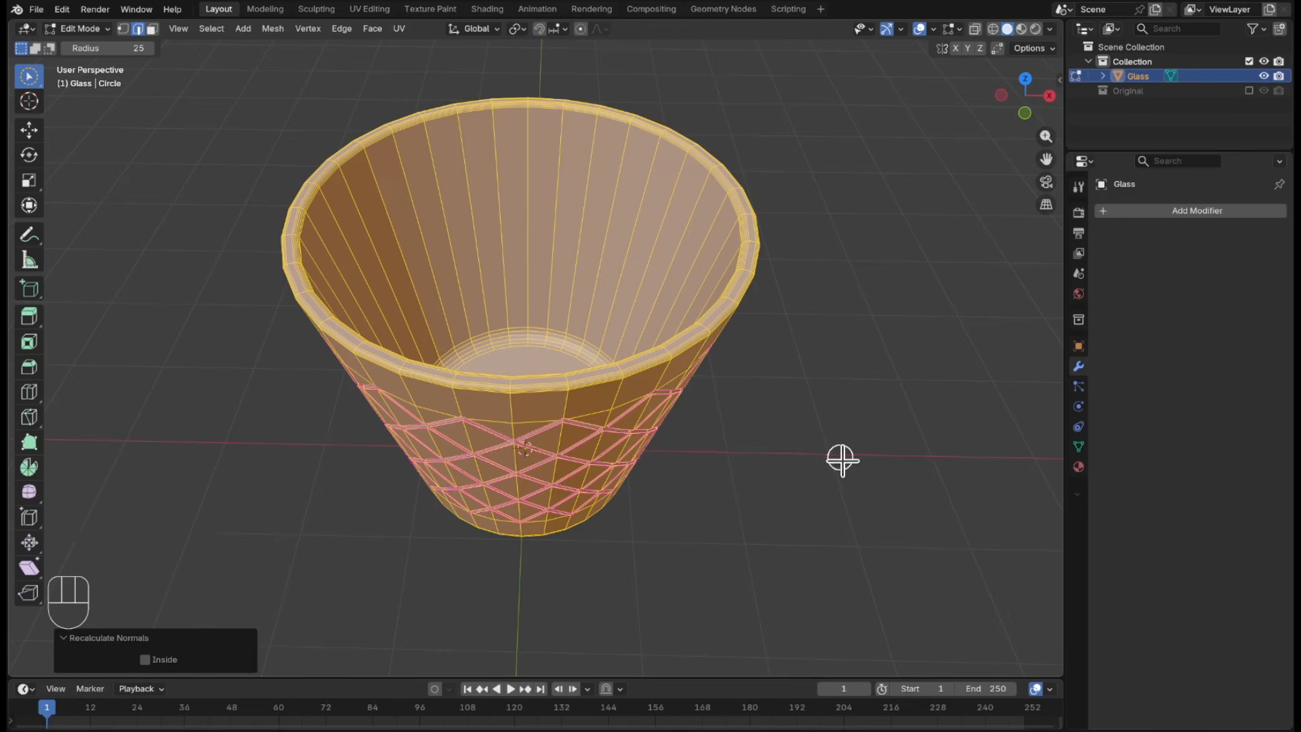
left_click(840, 456)
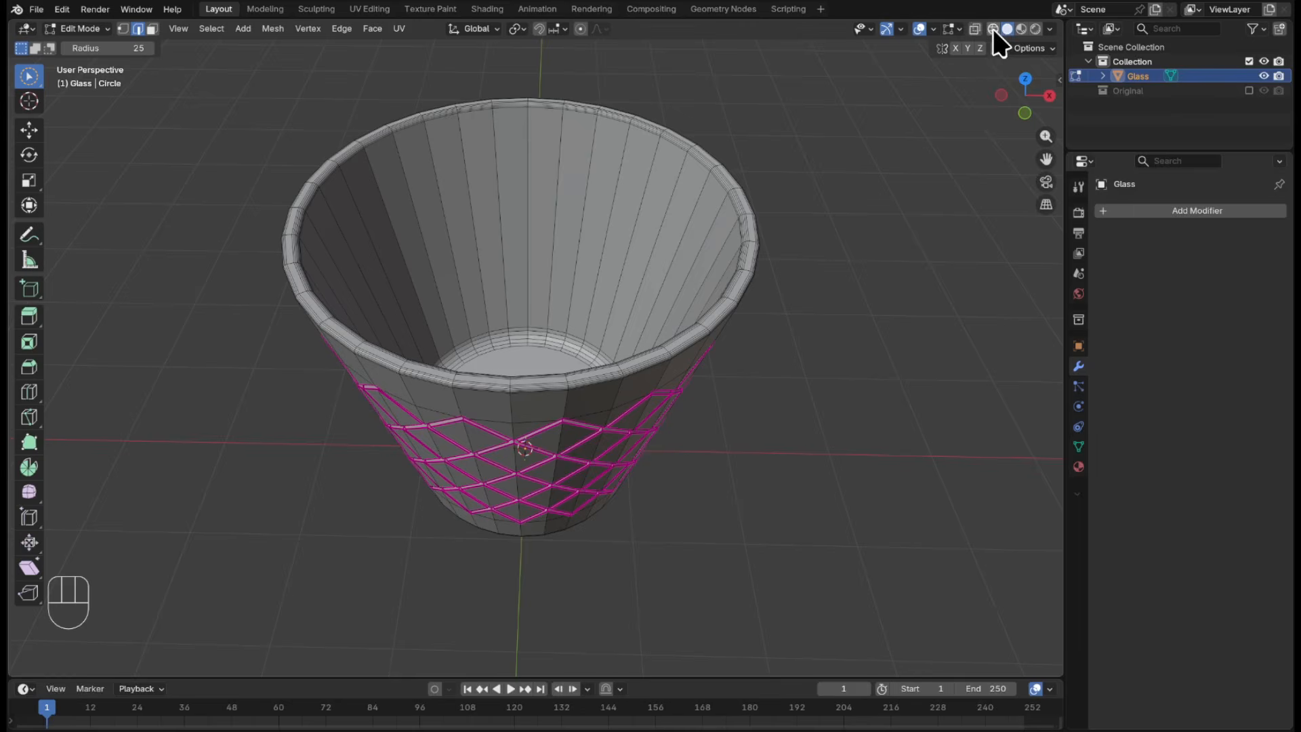
- Check the glass's normals by turning the Face Orientation overlay on and off again
left_click(932, 31)
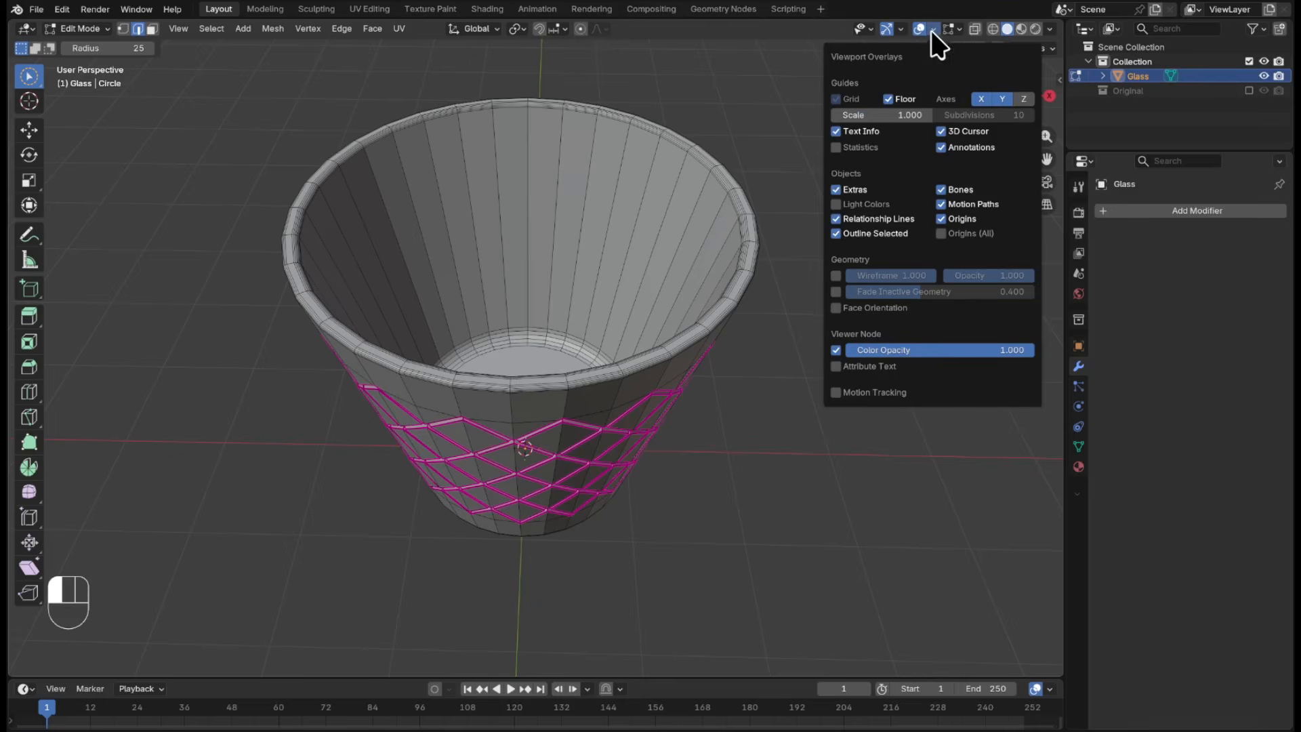
left_click(836, 308)
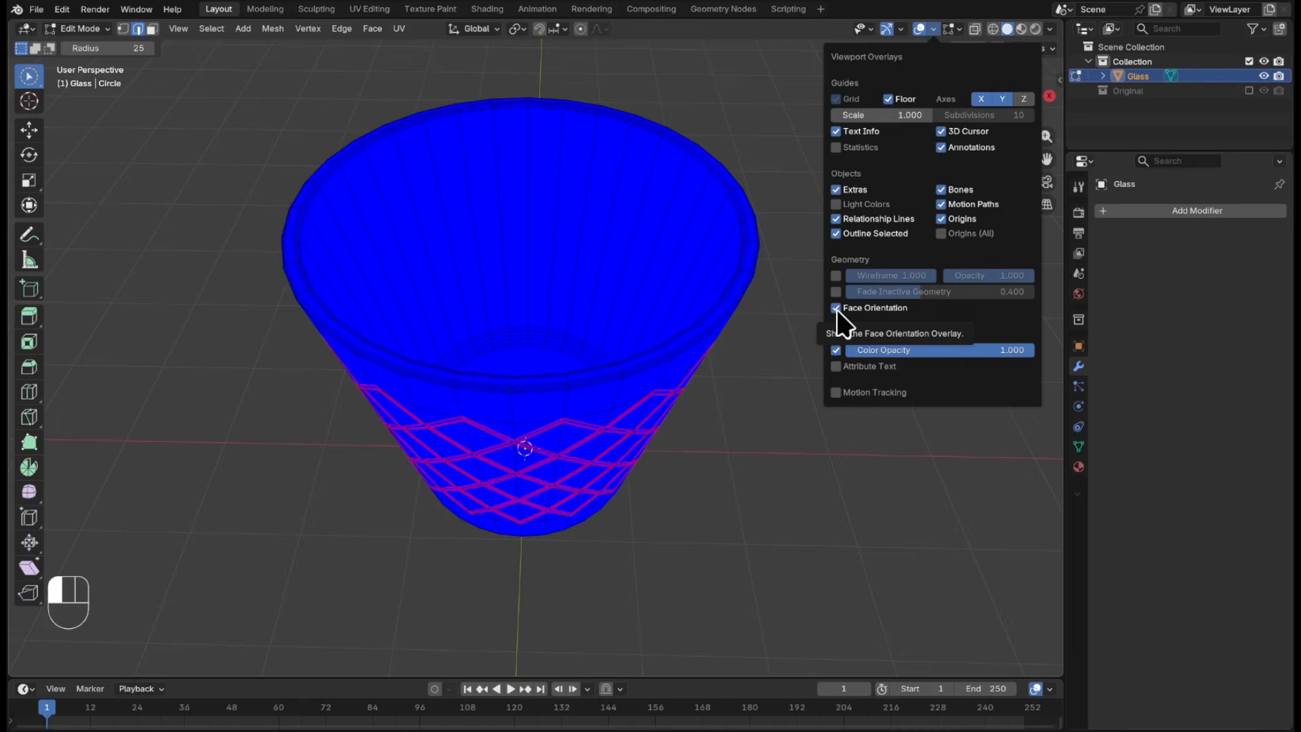
left_click(836, 308)
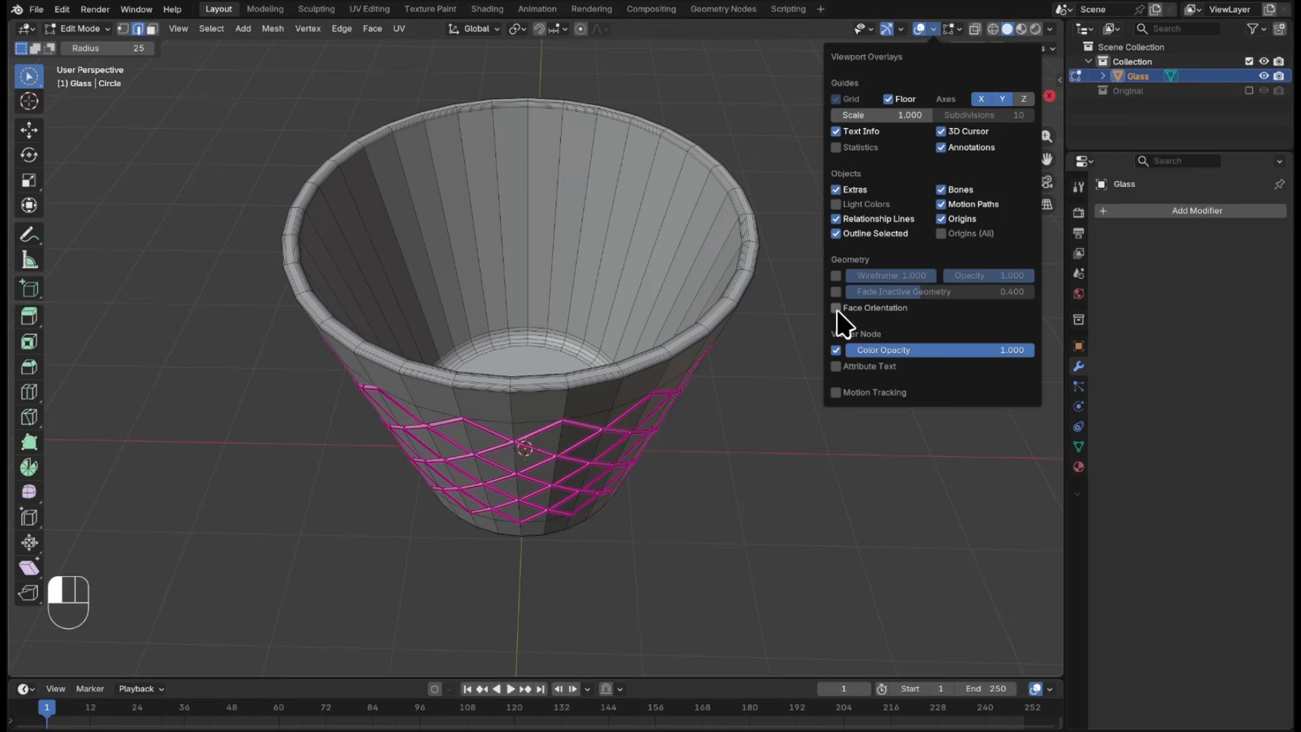
left_click(777, 242)
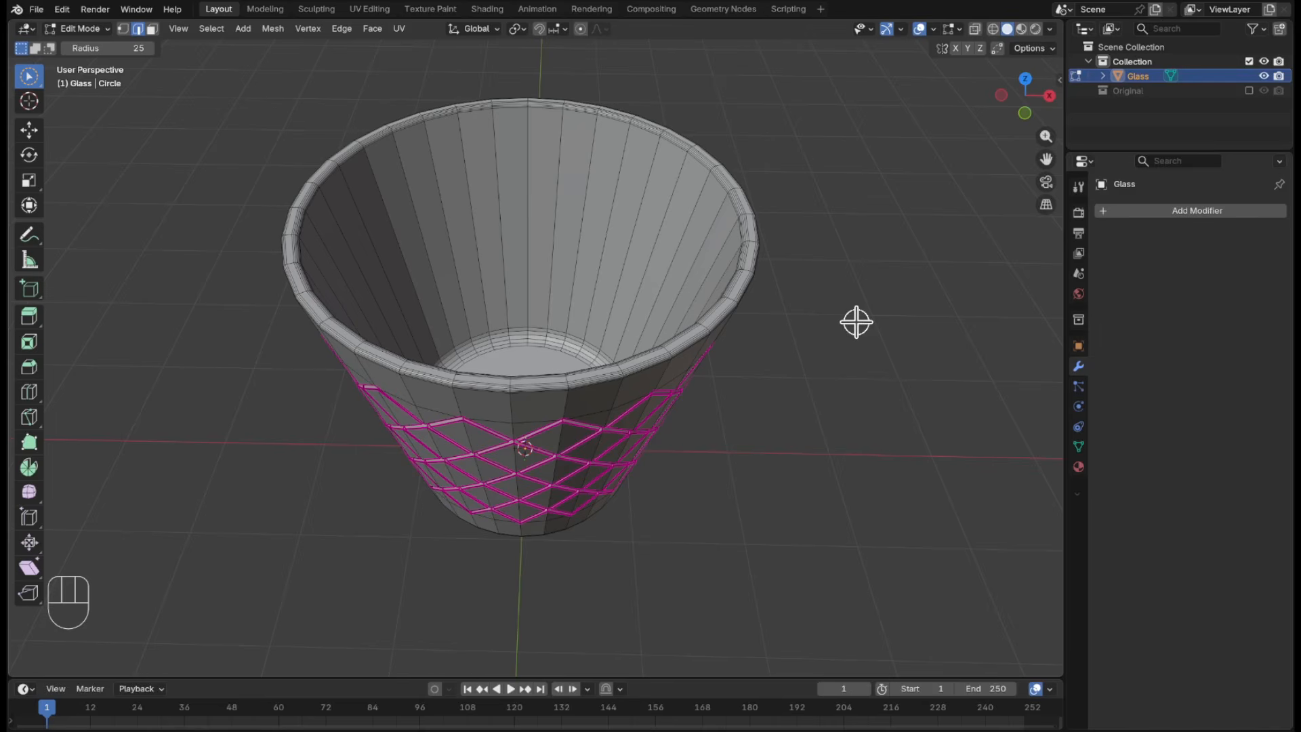
- Scale the entire glass mesh to 0.04 in Edit Mode and return to Object Mode
key("a")
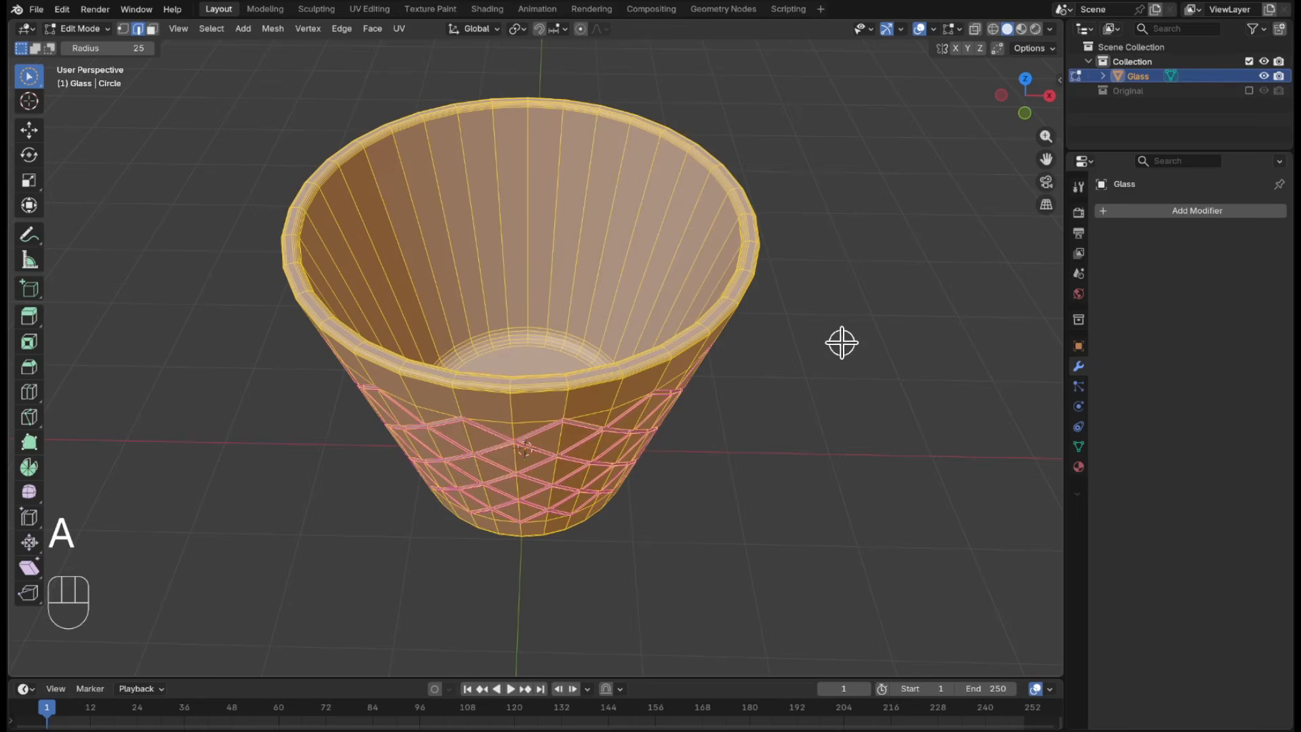
key("s")
key("KP_Decimal")
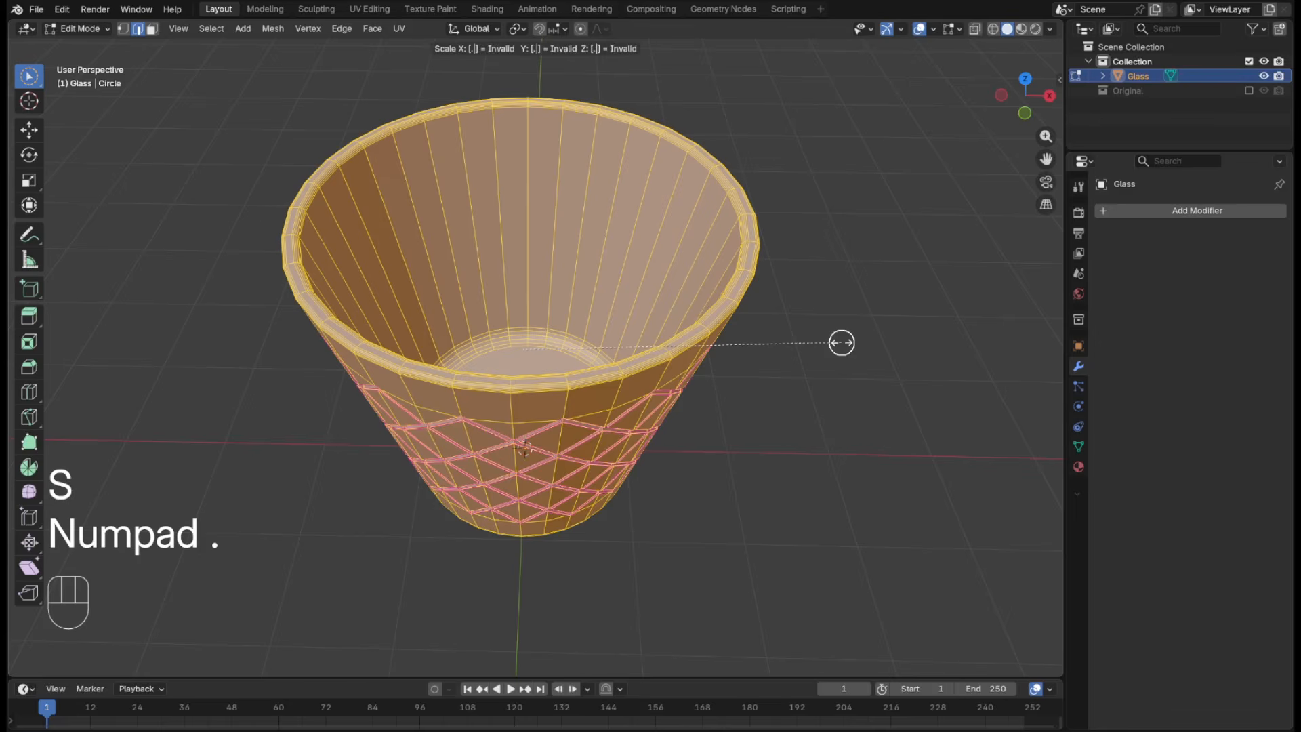
key("KP_0")
key("KP_4")
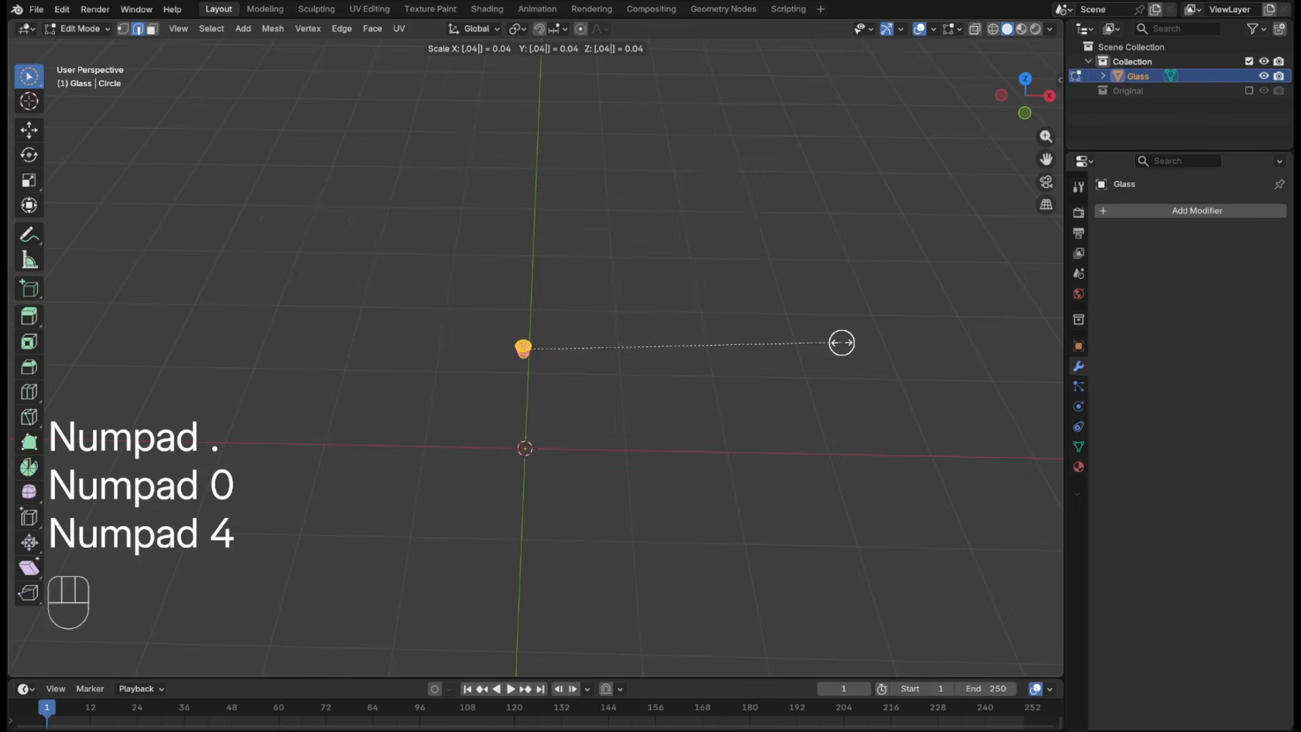
key("KP_Enter")
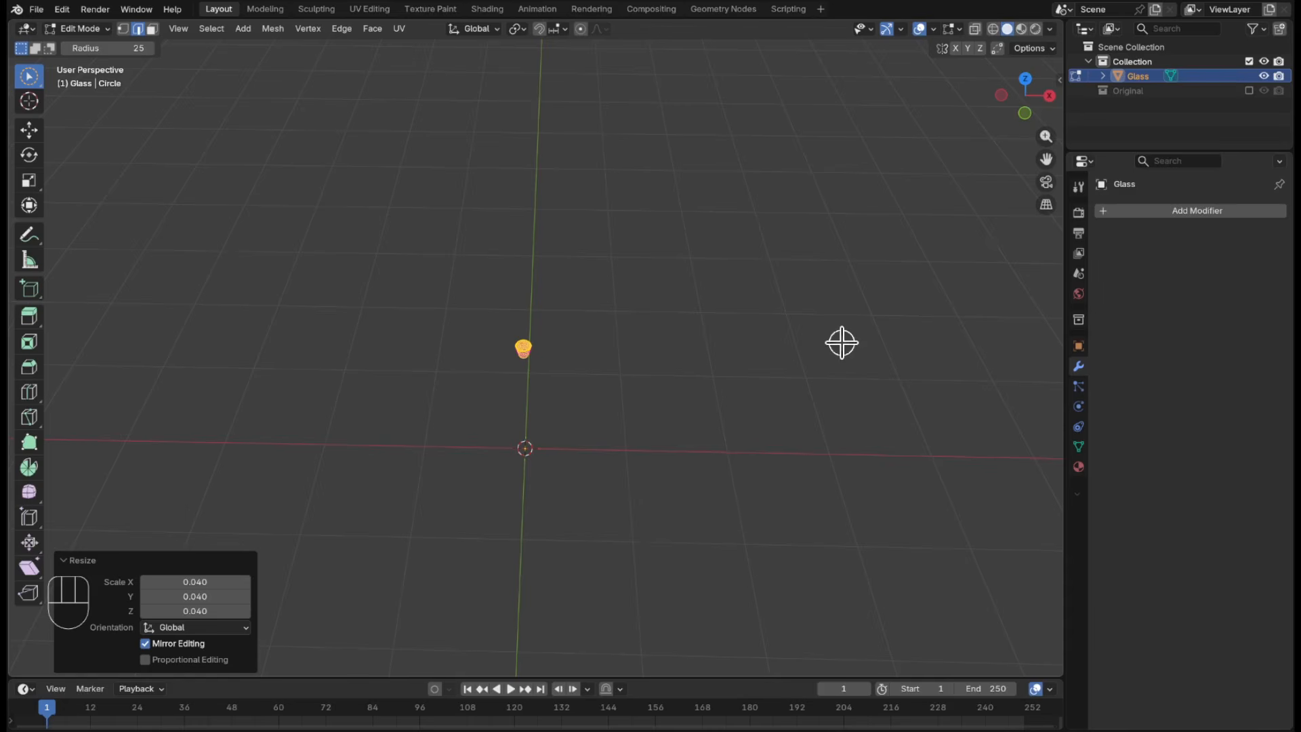
key("Tab")
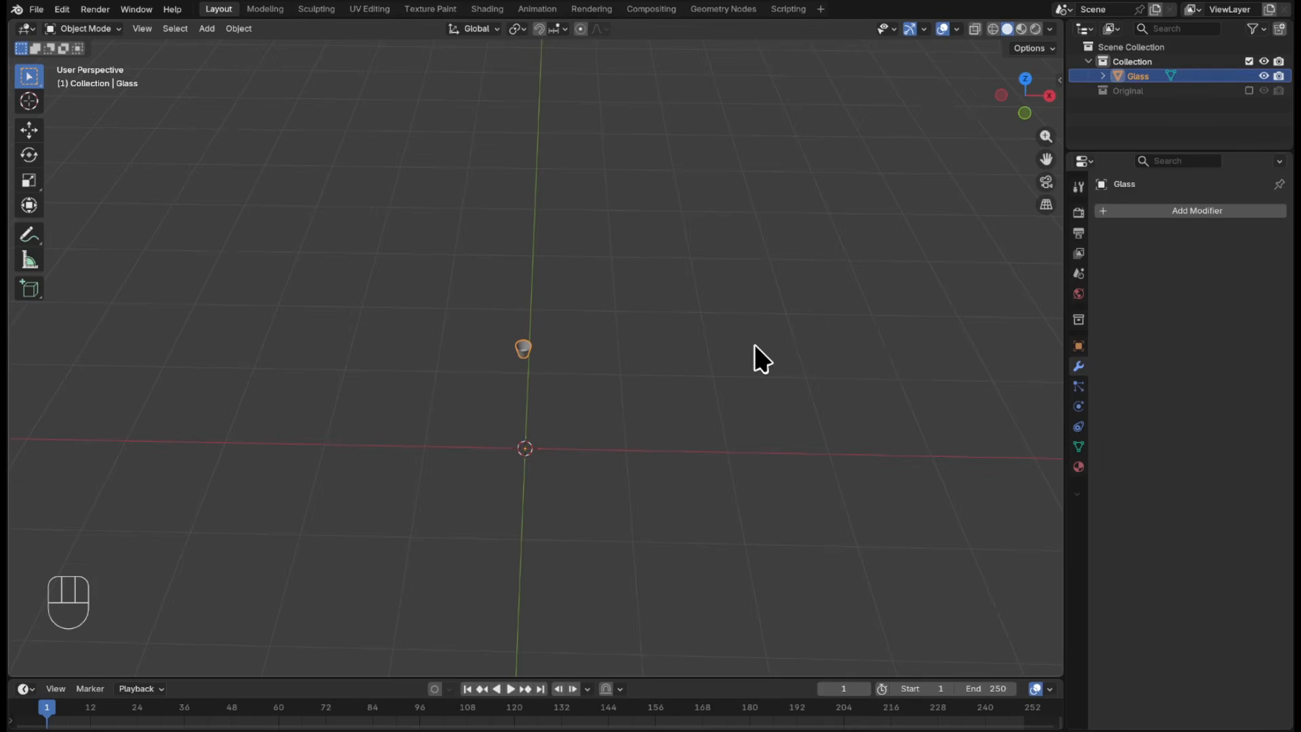
- Add a Subdivision Surface modifier to the glass
key("KP_Decimal")
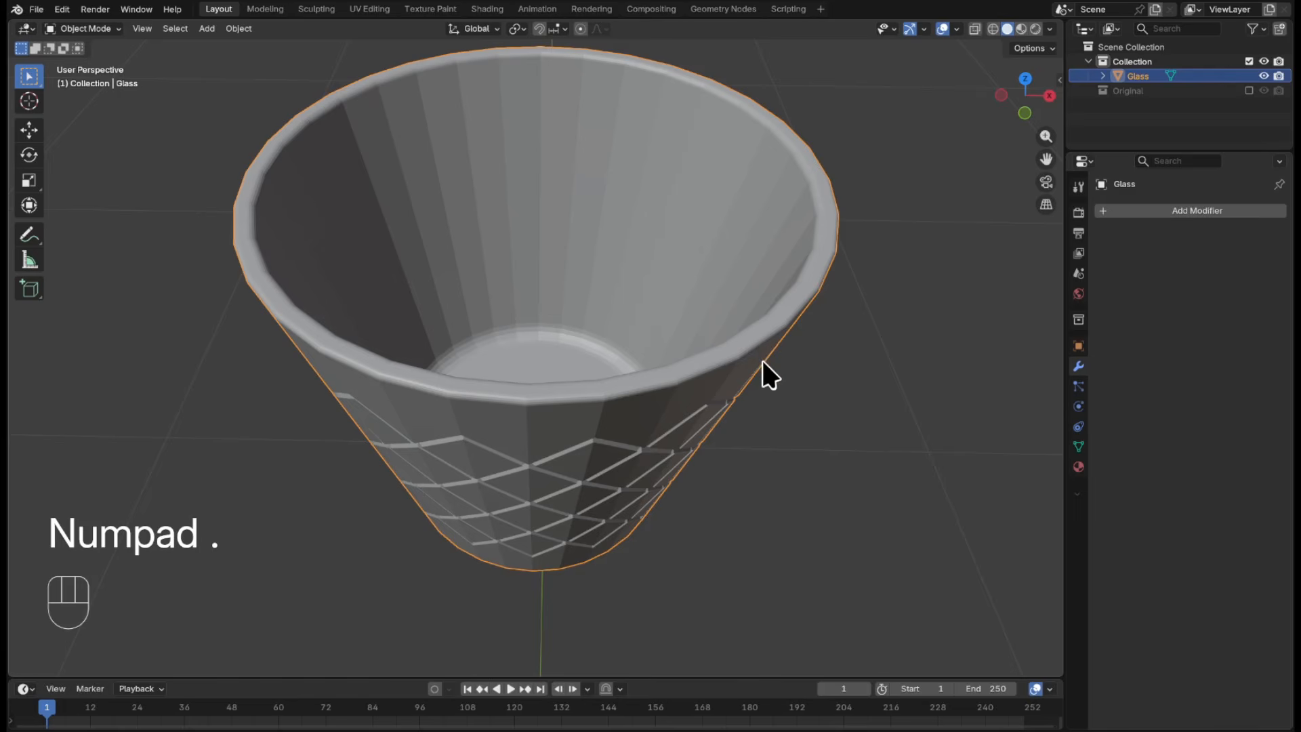
left_click(1209, 211)
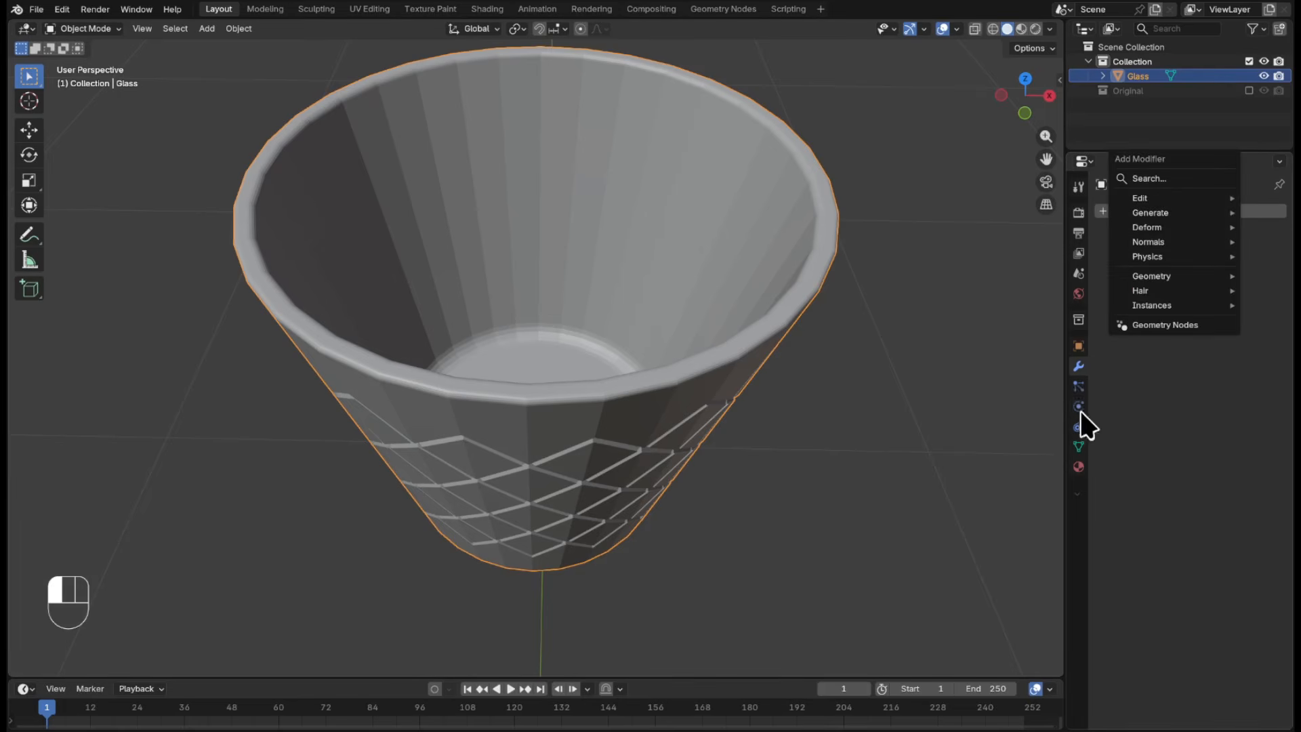
mouse_move(1180, 215)
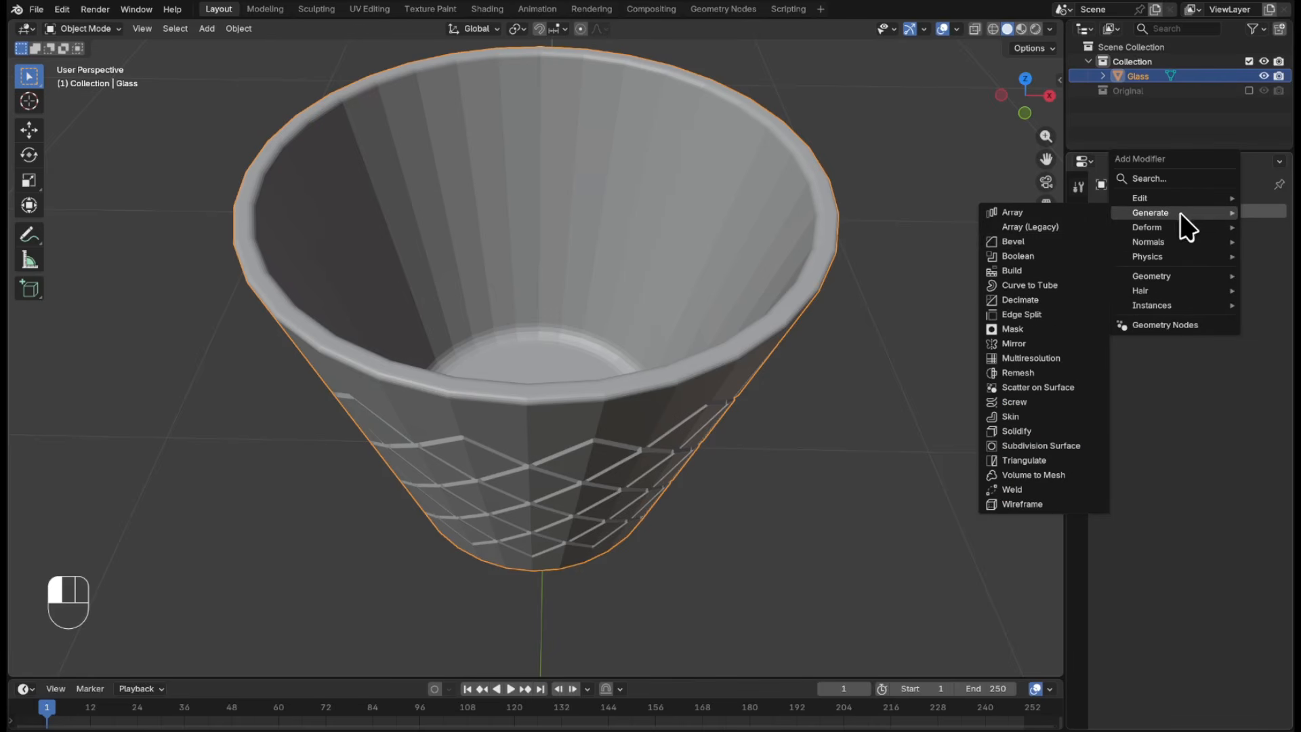
left_click(1088, 447)
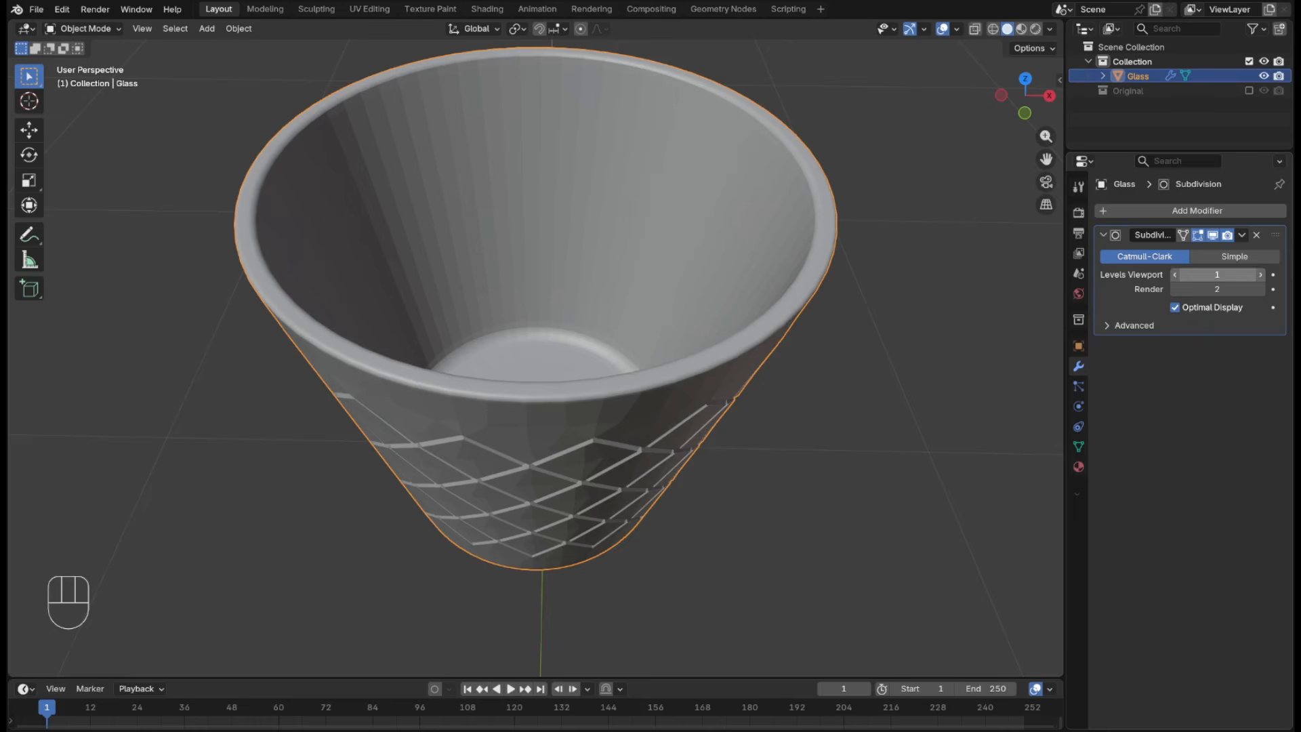
- Set the Subdivision modifier's viewport and render levels to 3, then deselect the glass
double_click(1242, 275)
double_click(1240, 291)
type("3")
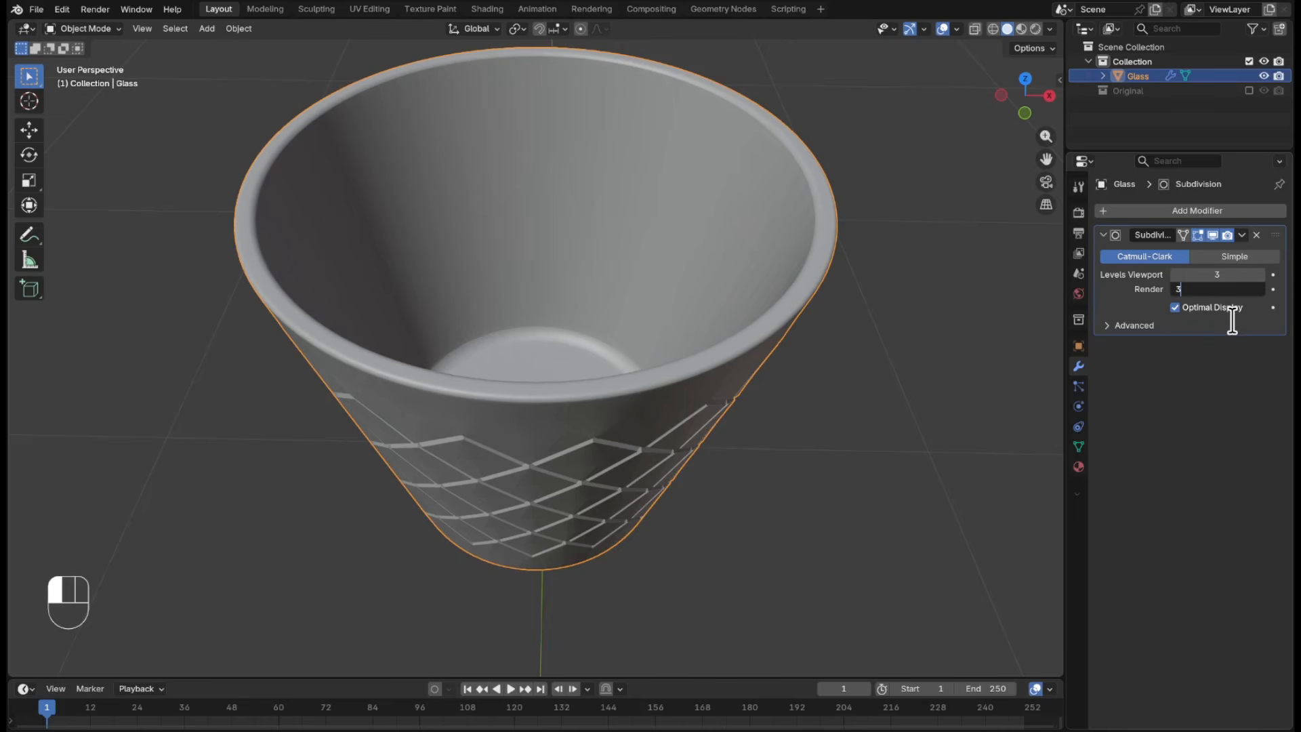
key("Return")
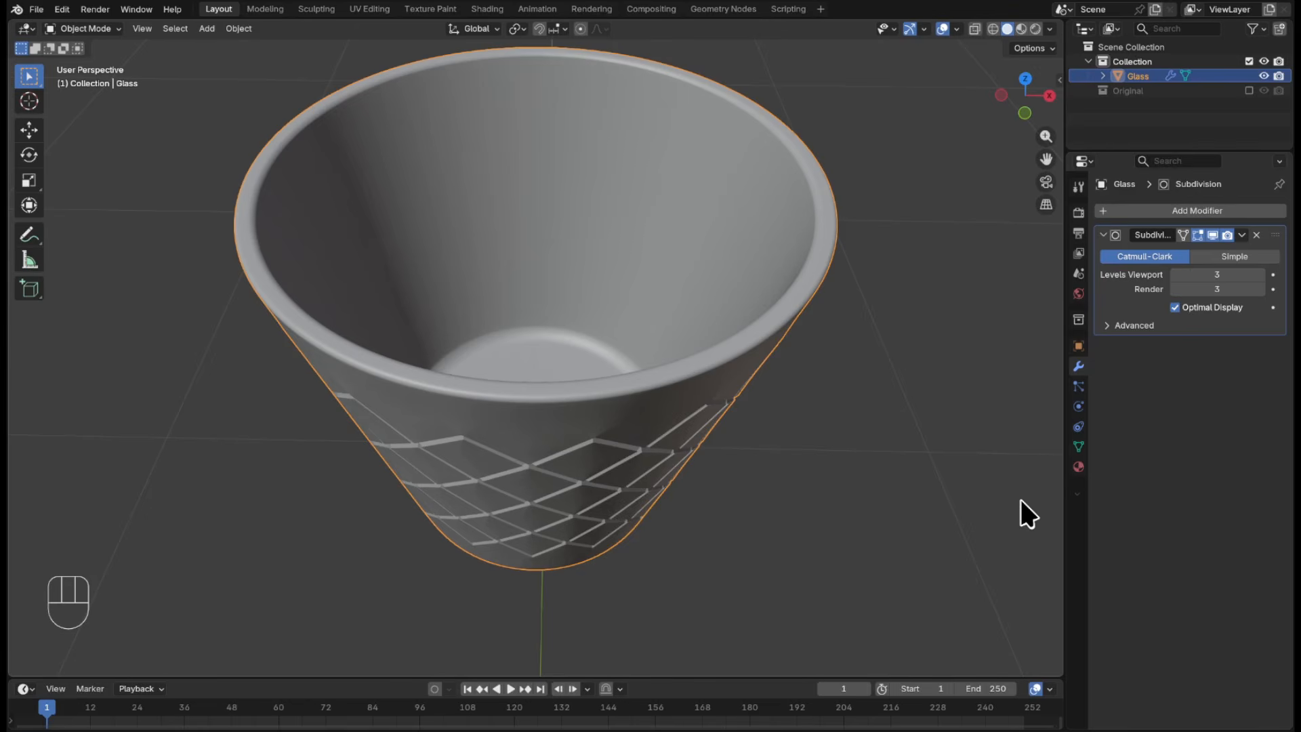
left_click(982, 494)
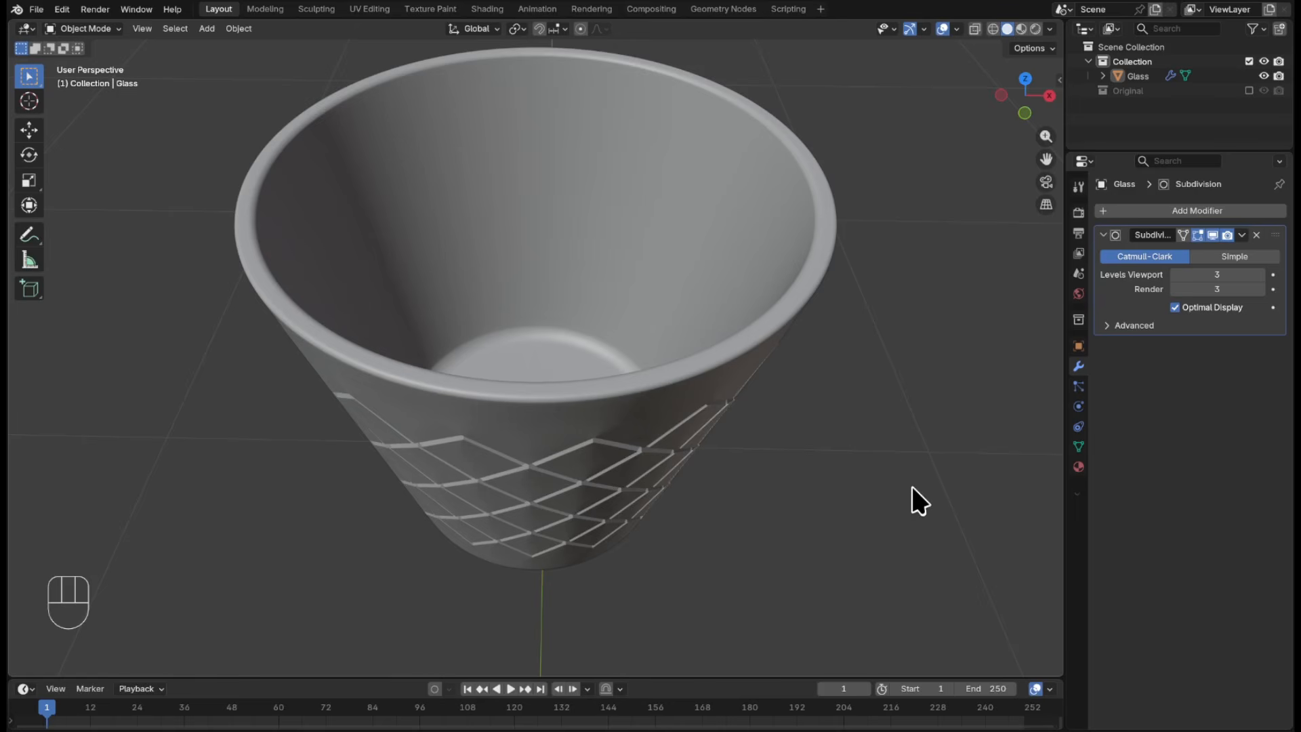
- Add a 2 m mesh plane at the world origin as a ground surface
scroll(871, 509, "down", 10)
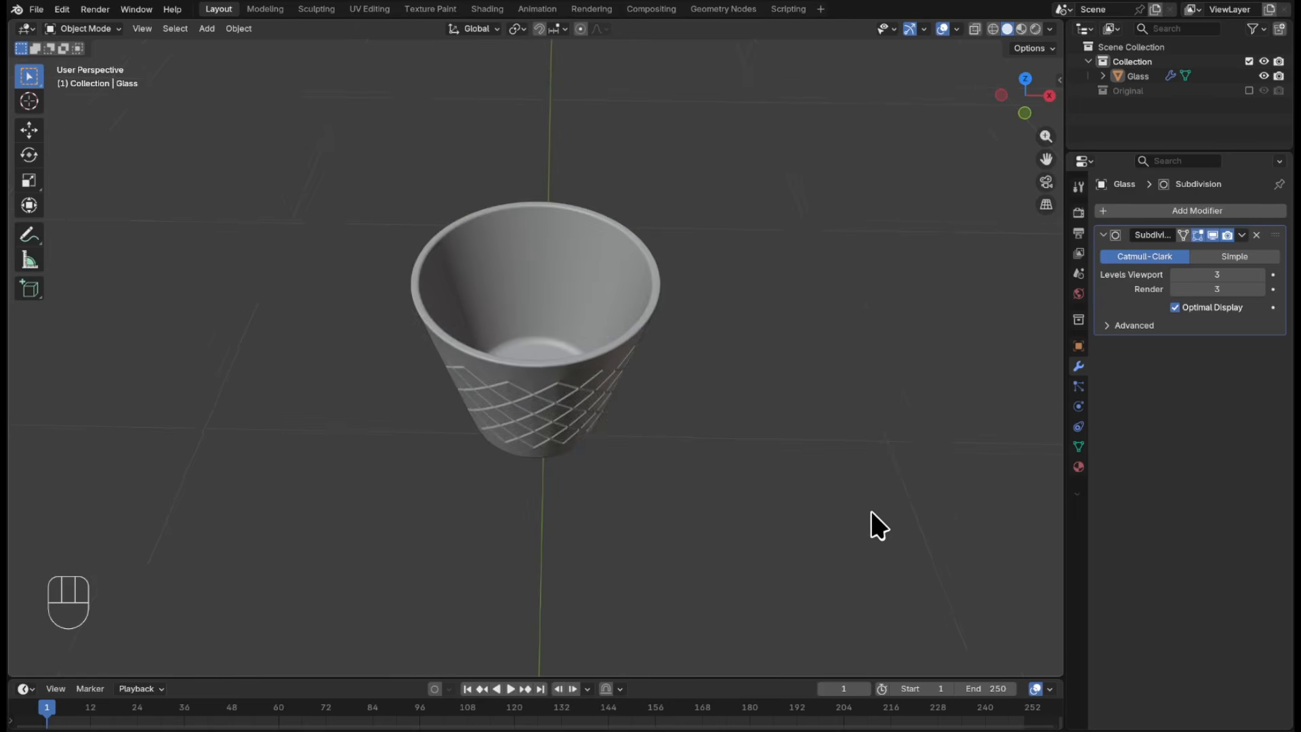
scroll(865, 532, "down", 5)
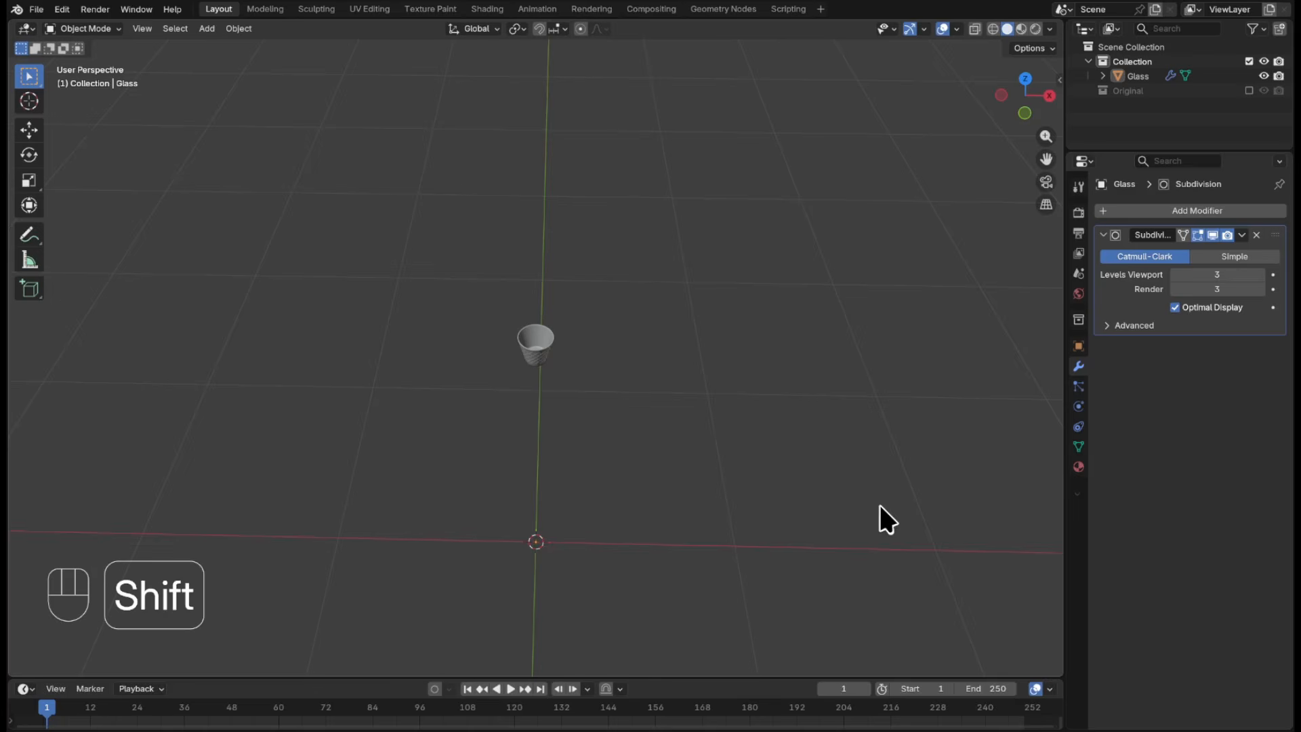
key("shift+a")
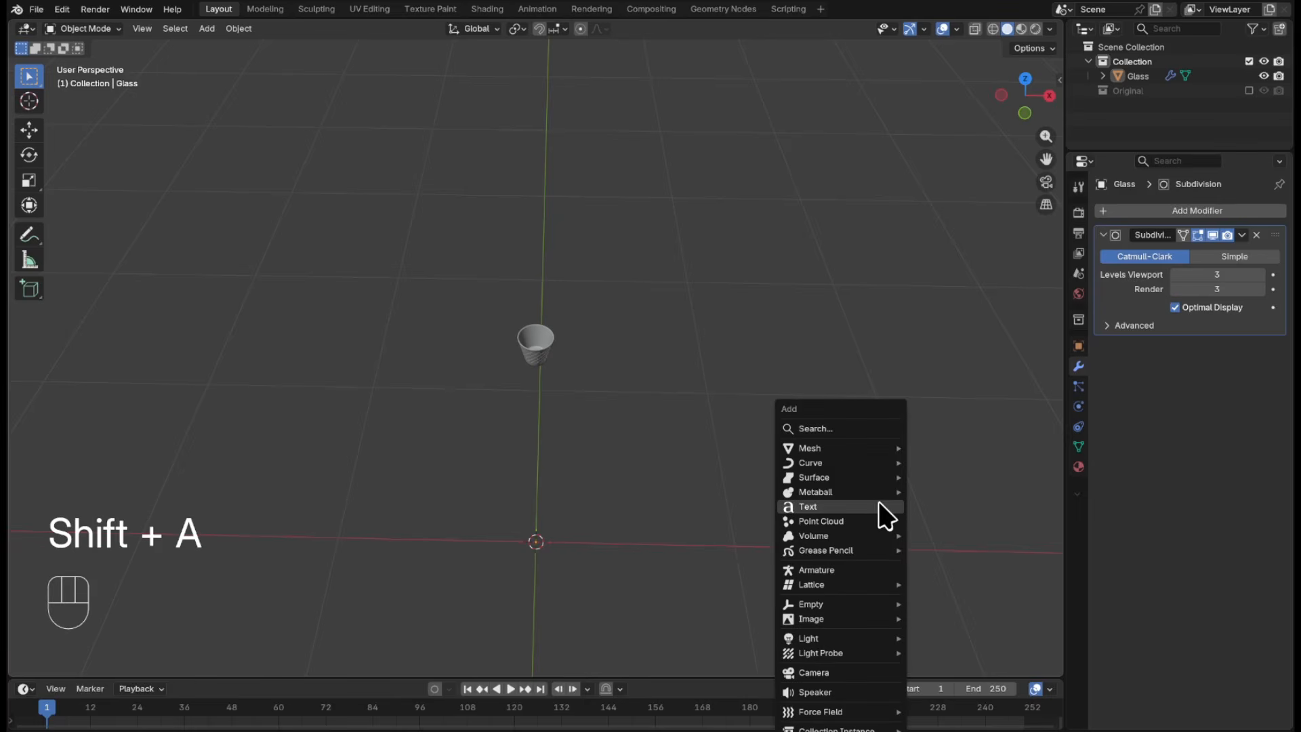
mouse_move(881, 448)
left_click(938, 448)
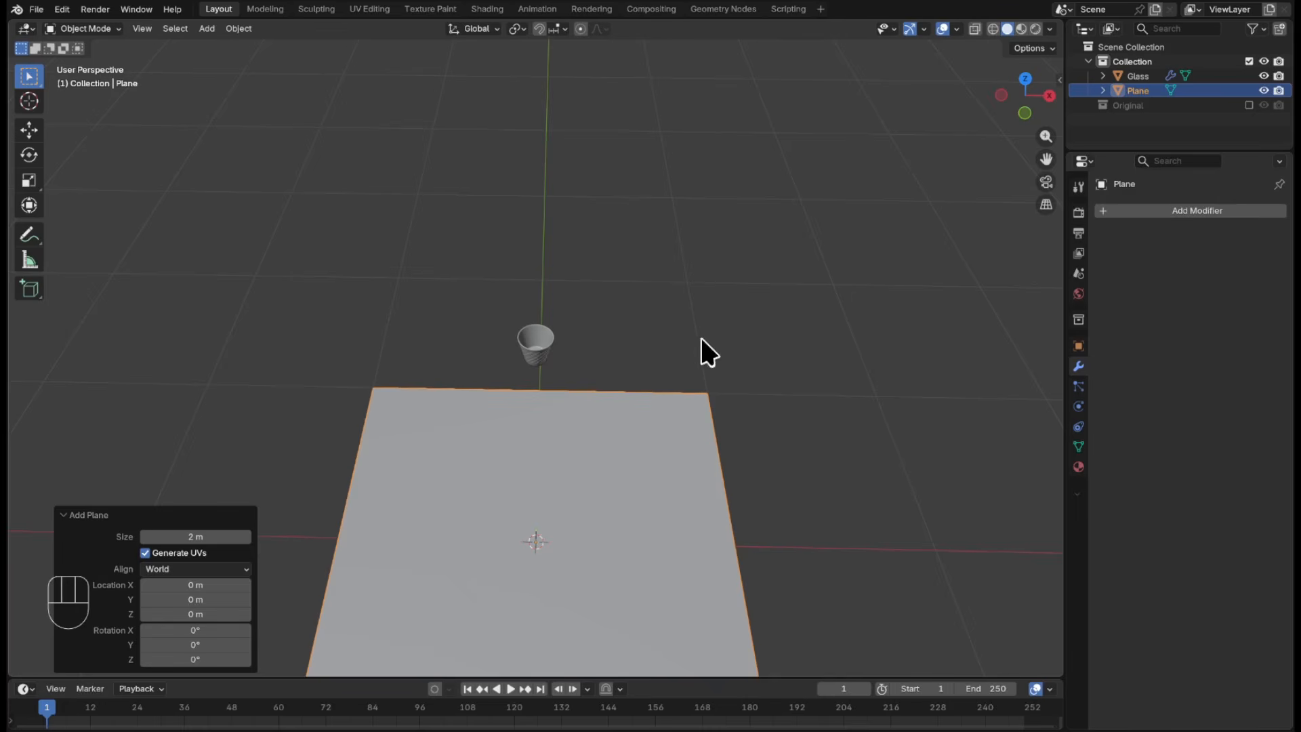
- In front view, lower the glass along Z by about 1.33 m to just above the world origin
left_click(537, 345)
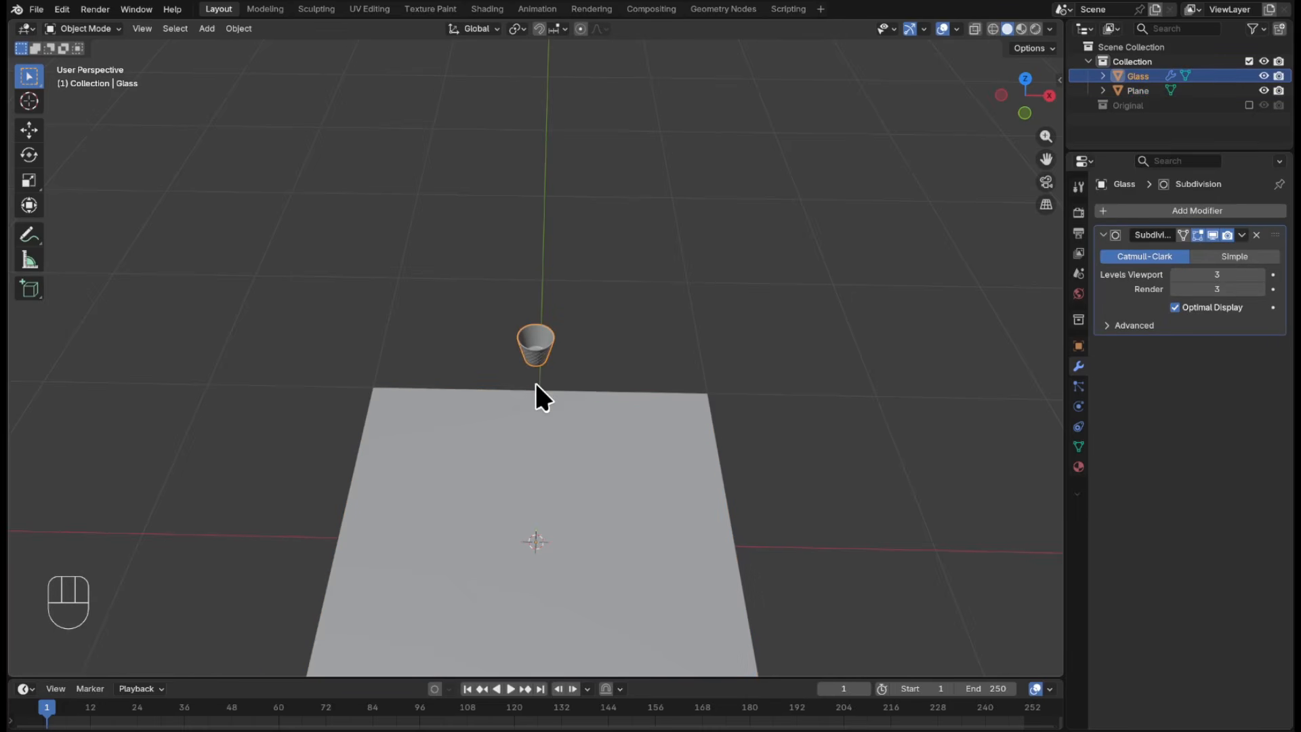
key("KP_1")
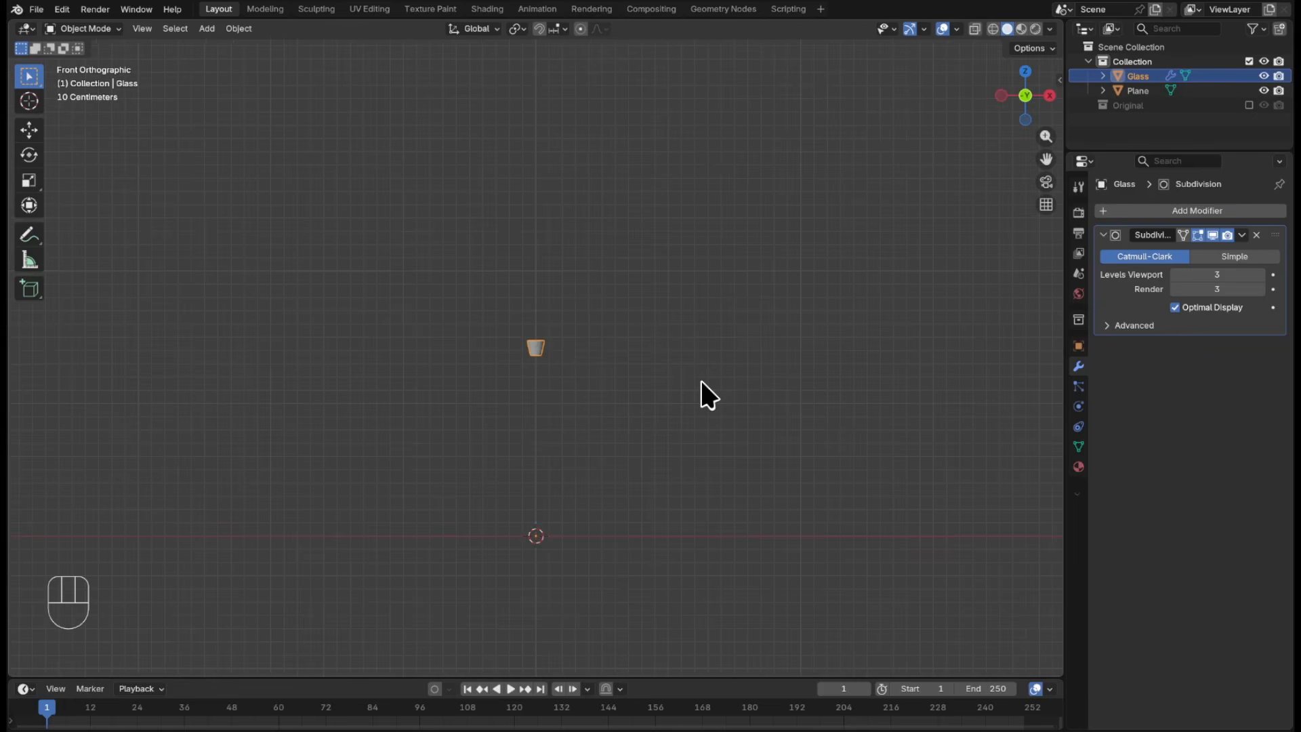
key("g")
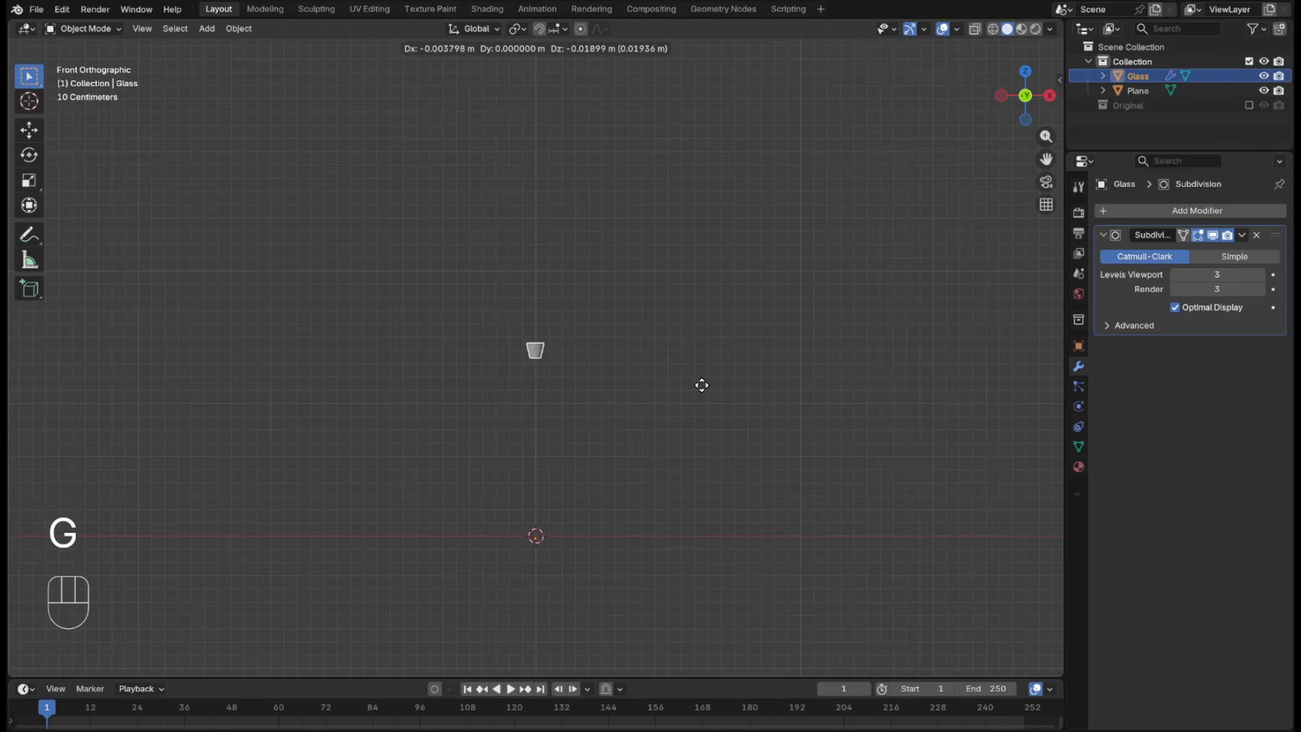
key("z")
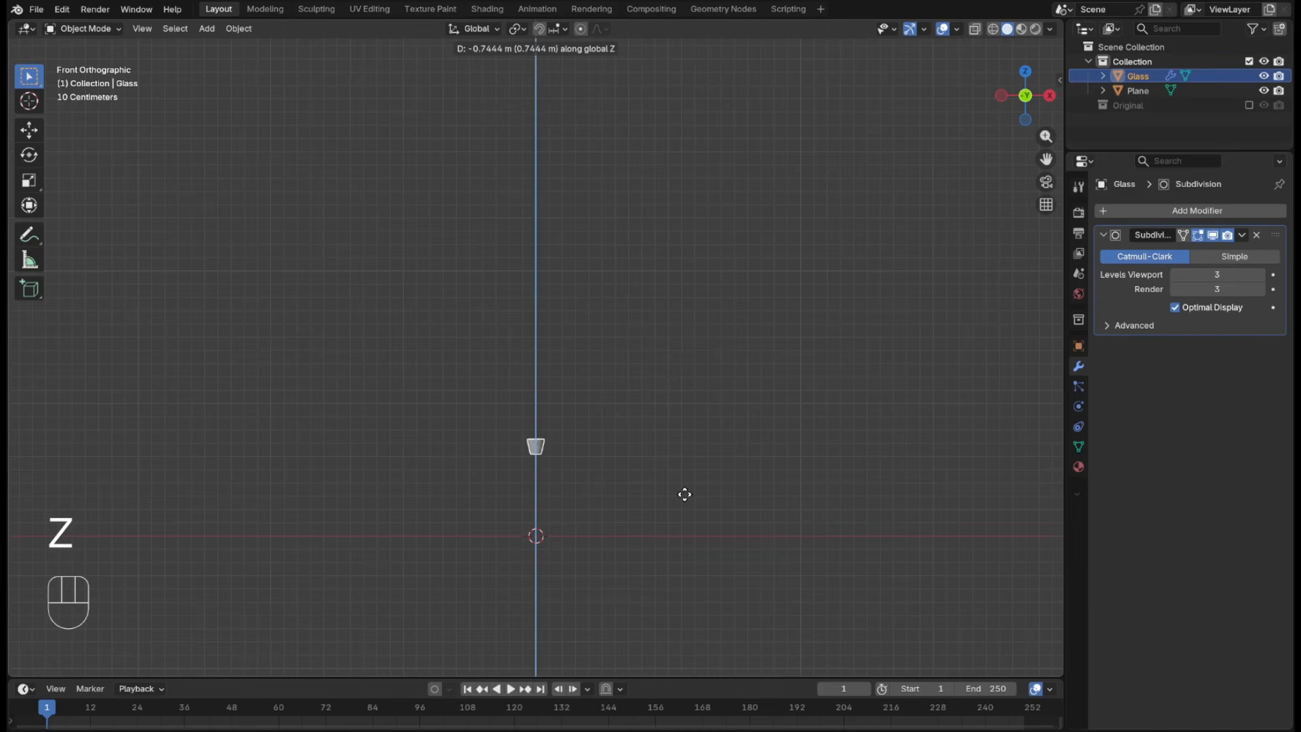
left_click(682, 560)
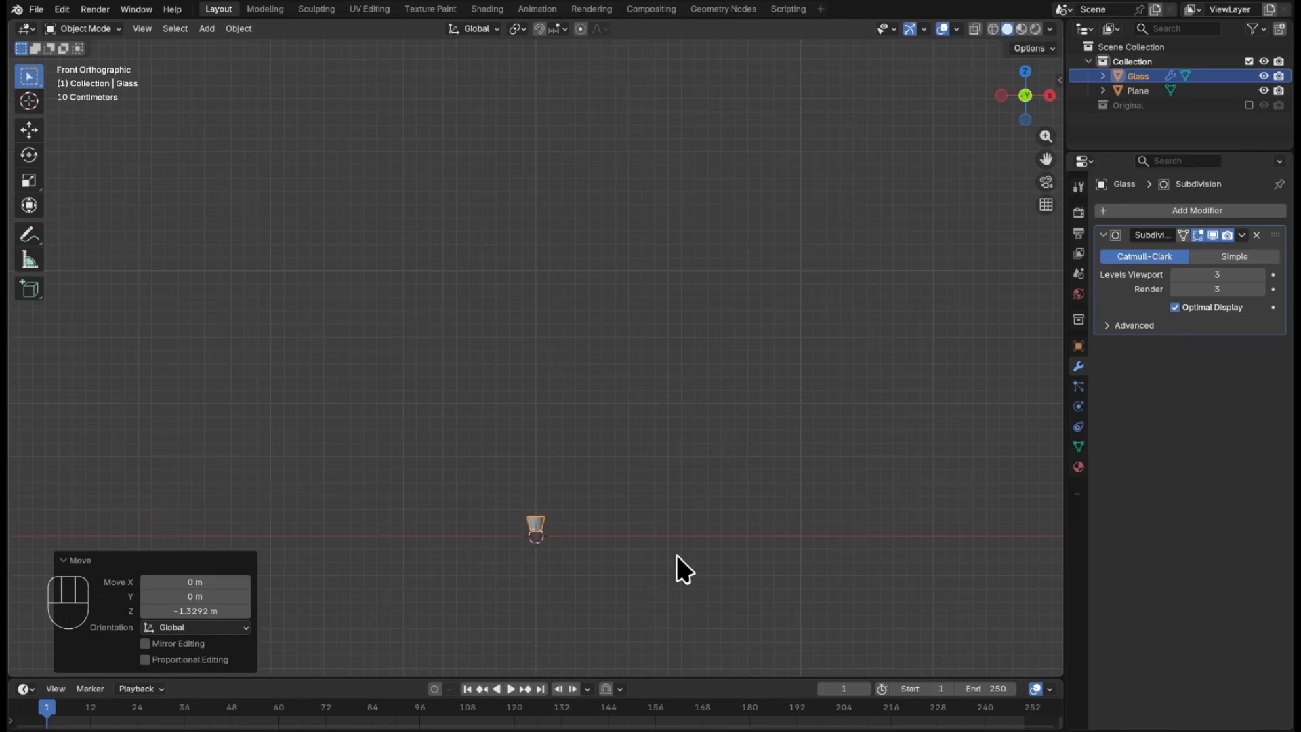
- Add a camera and a Plain Axes empty at the world origin
key("shift+a")
mouse_move(712, 398)
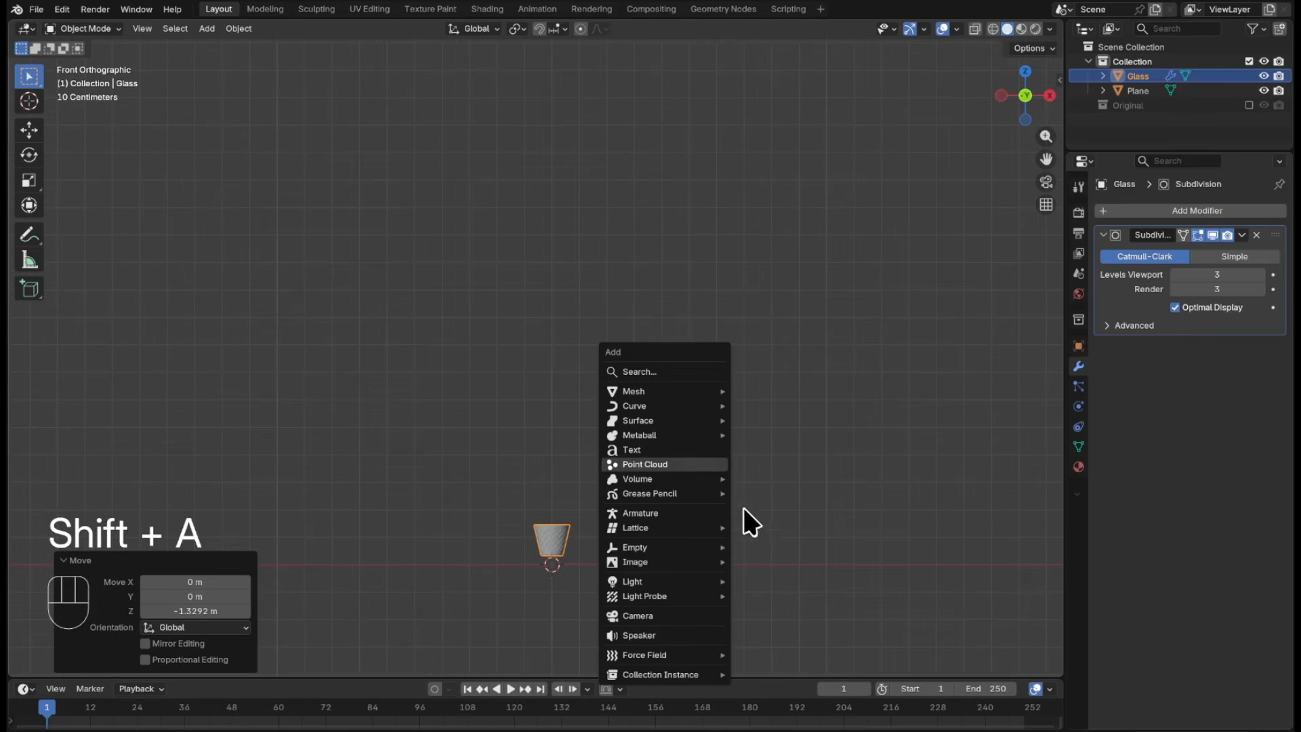
left_click(637, 616)
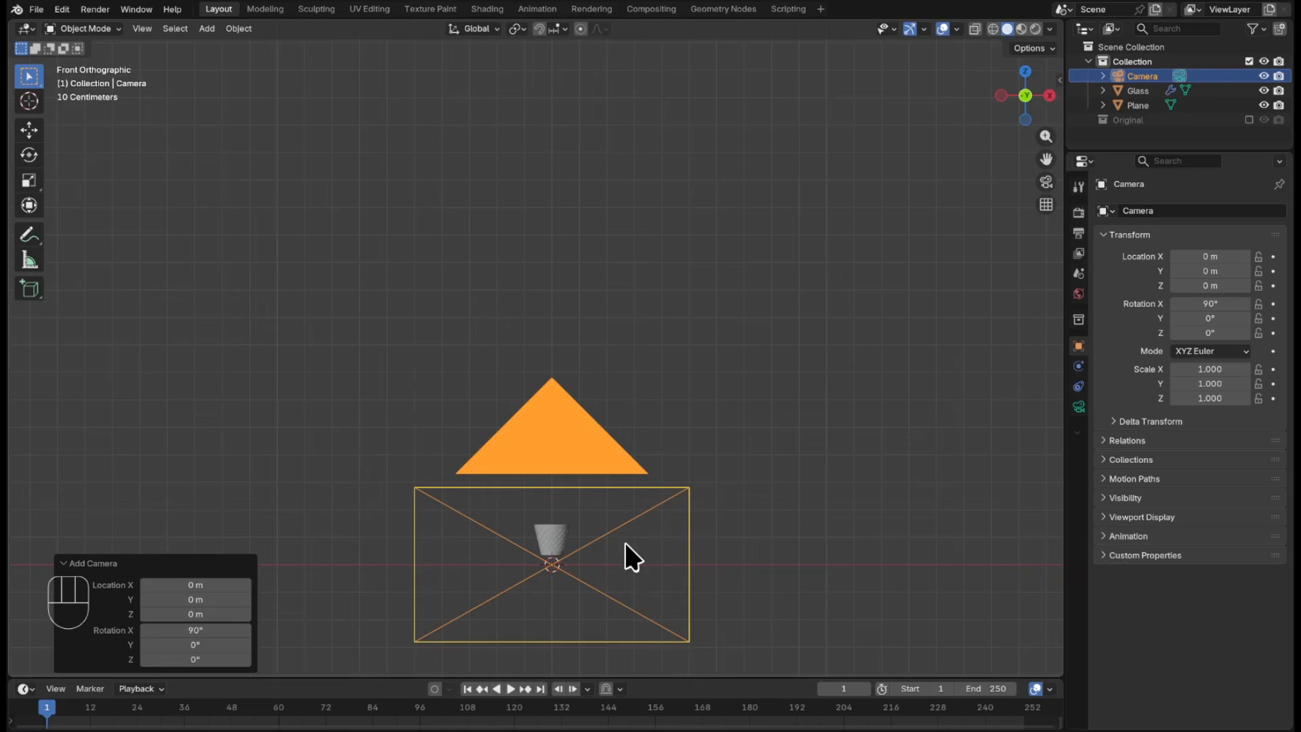
key("shift")
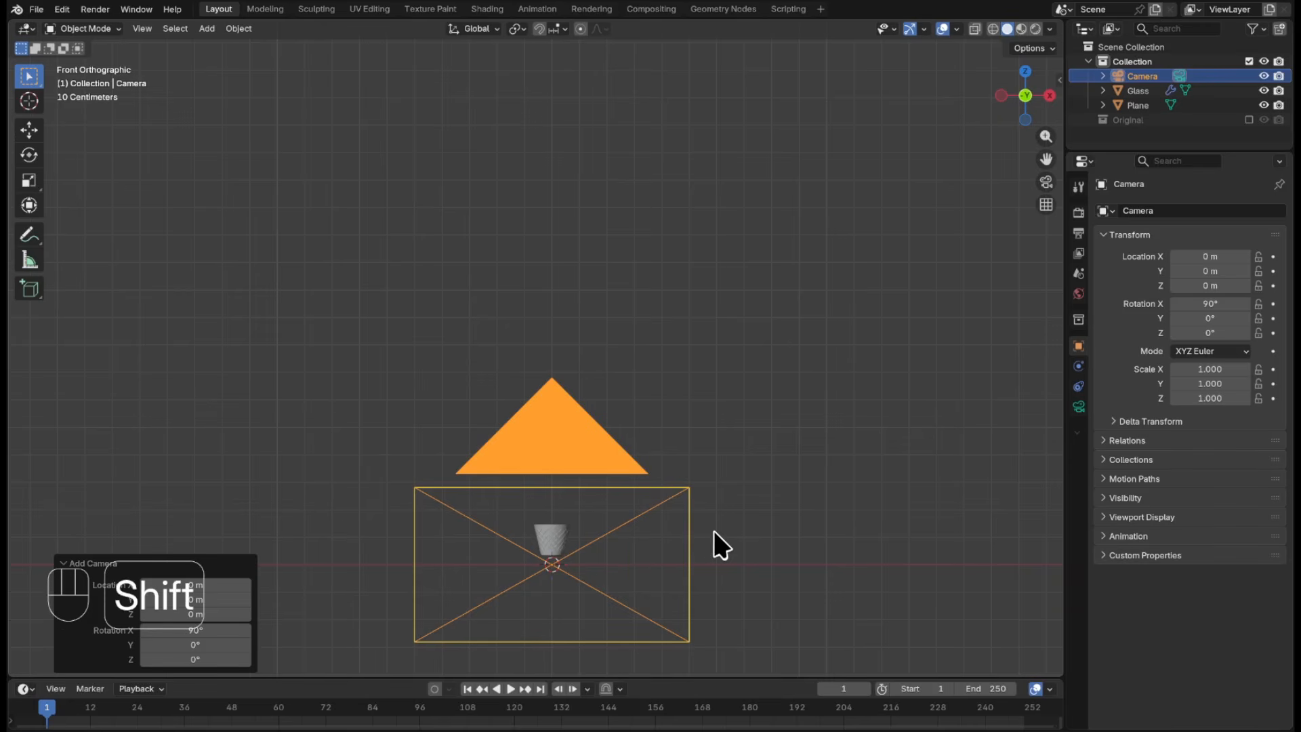
key("shift+a")
mouse_move(720, 504)
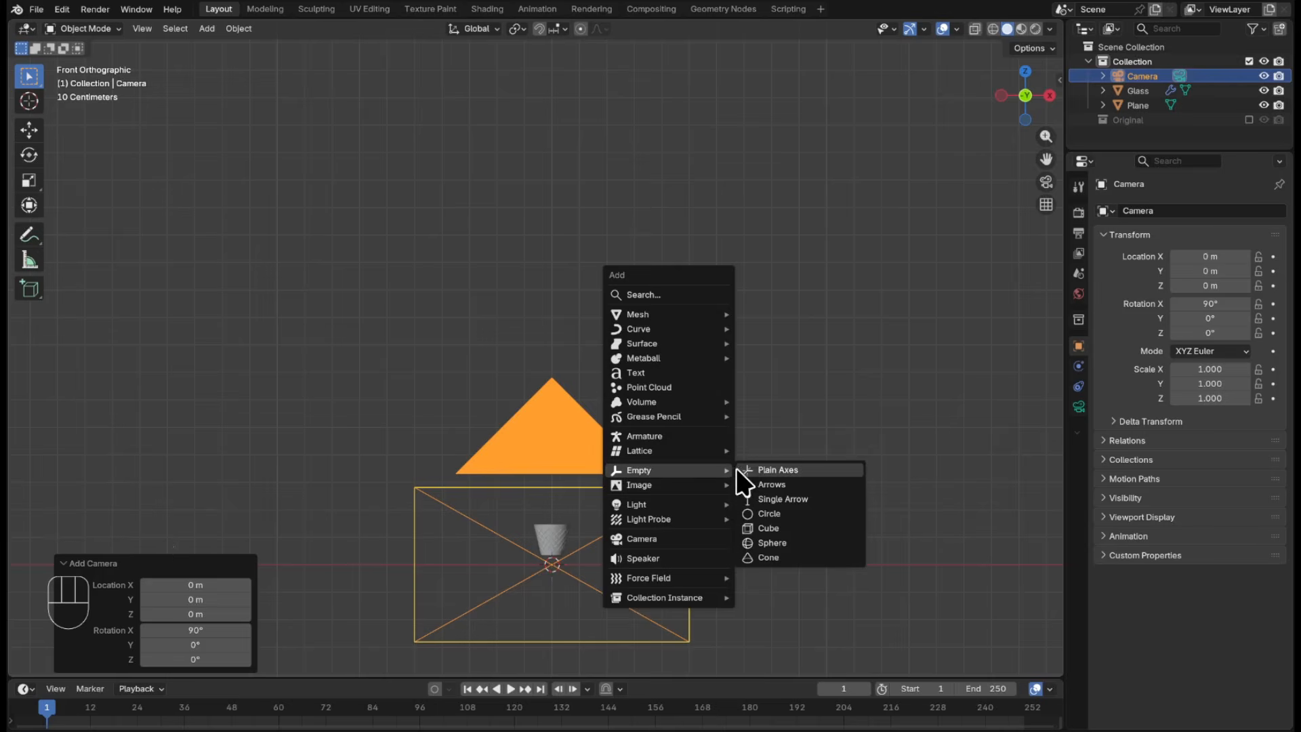
left_click(755, 471)
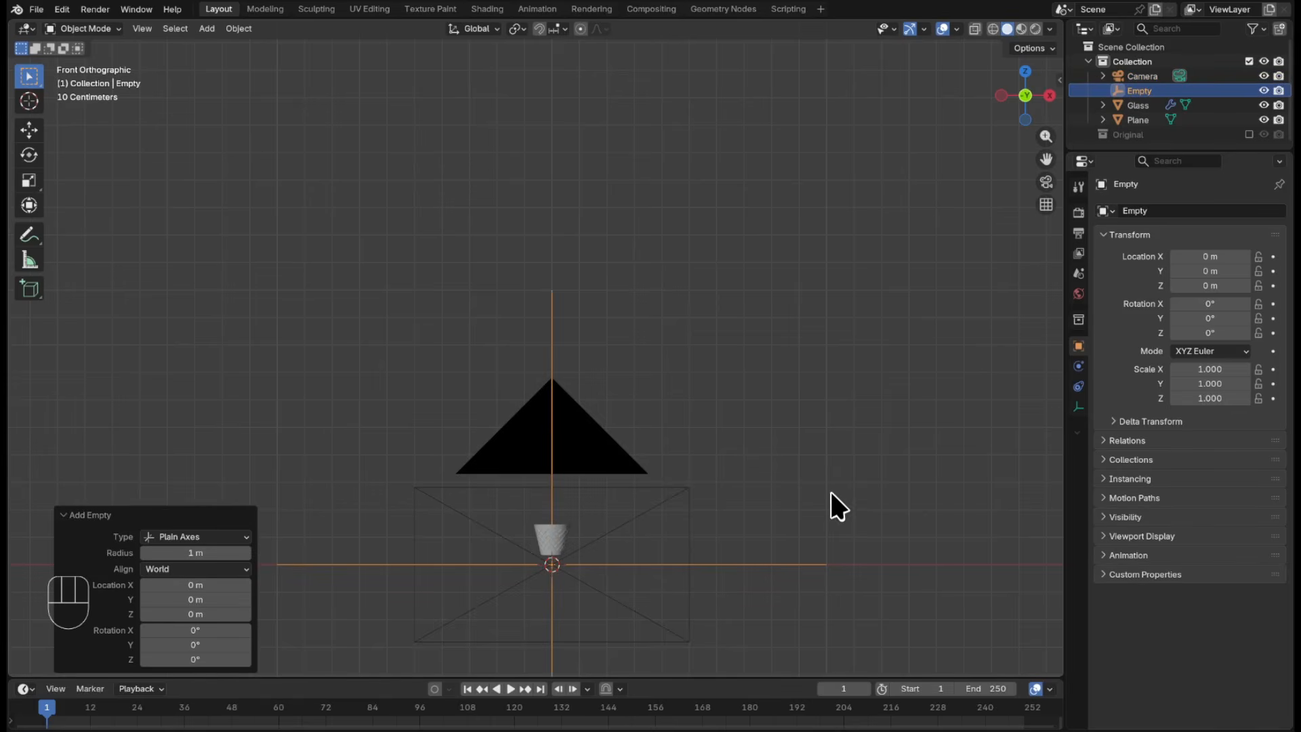
- Lower the glass along Z by about another 0.04 m towards the plane's surface
middle_click_drag(904, 462, 754, 490)
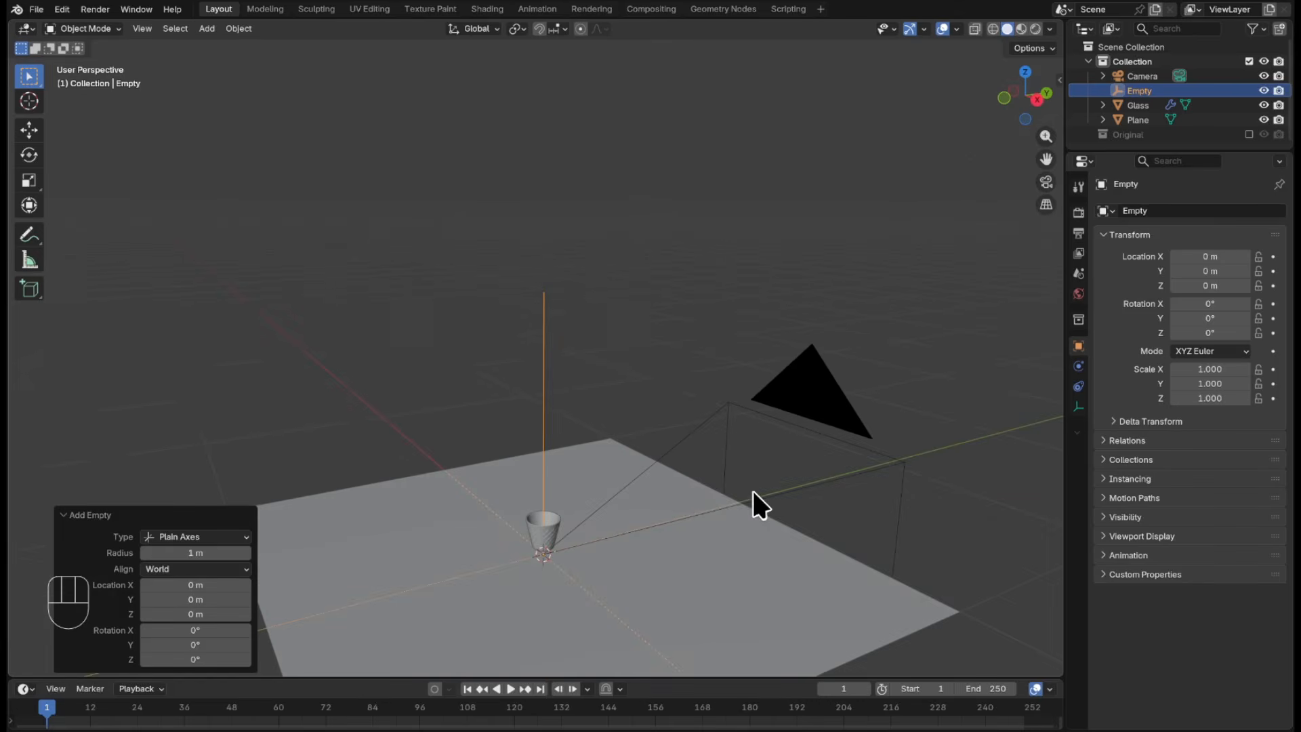
left_click_drag(531, 523, 541, 514)
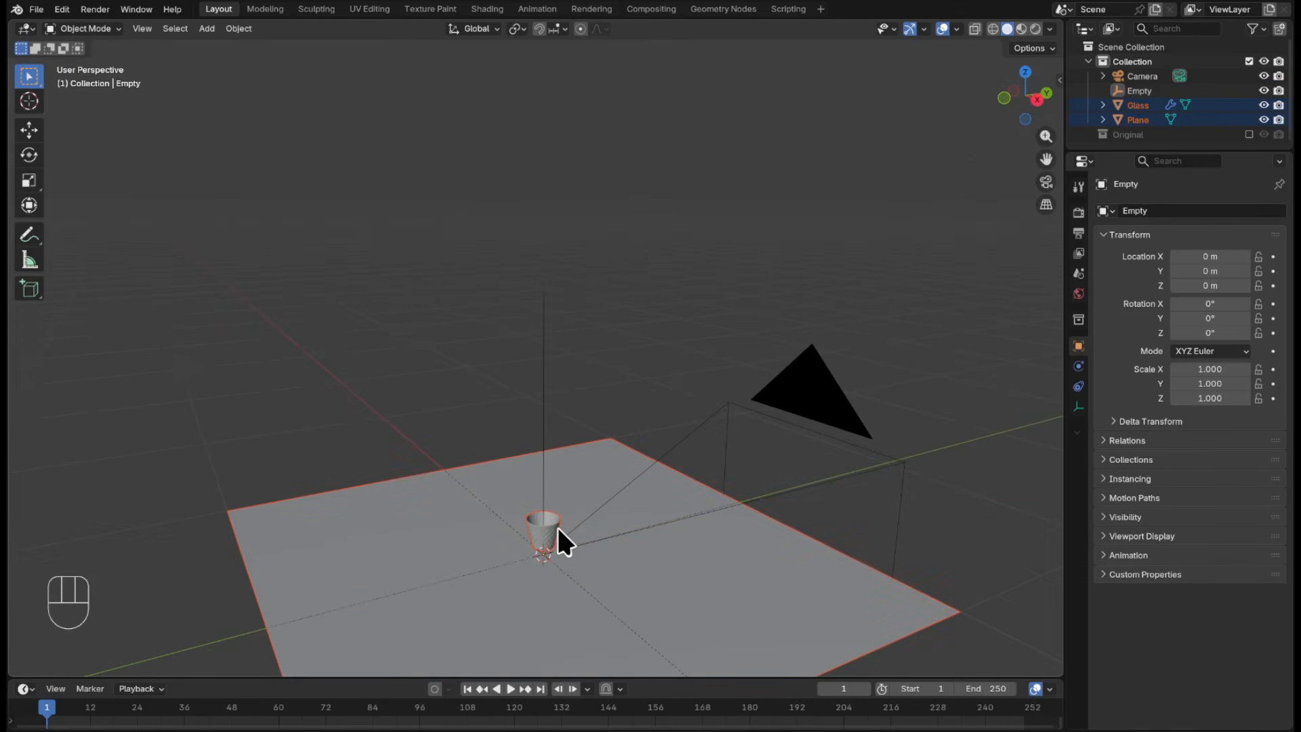
left_click(916, 422)
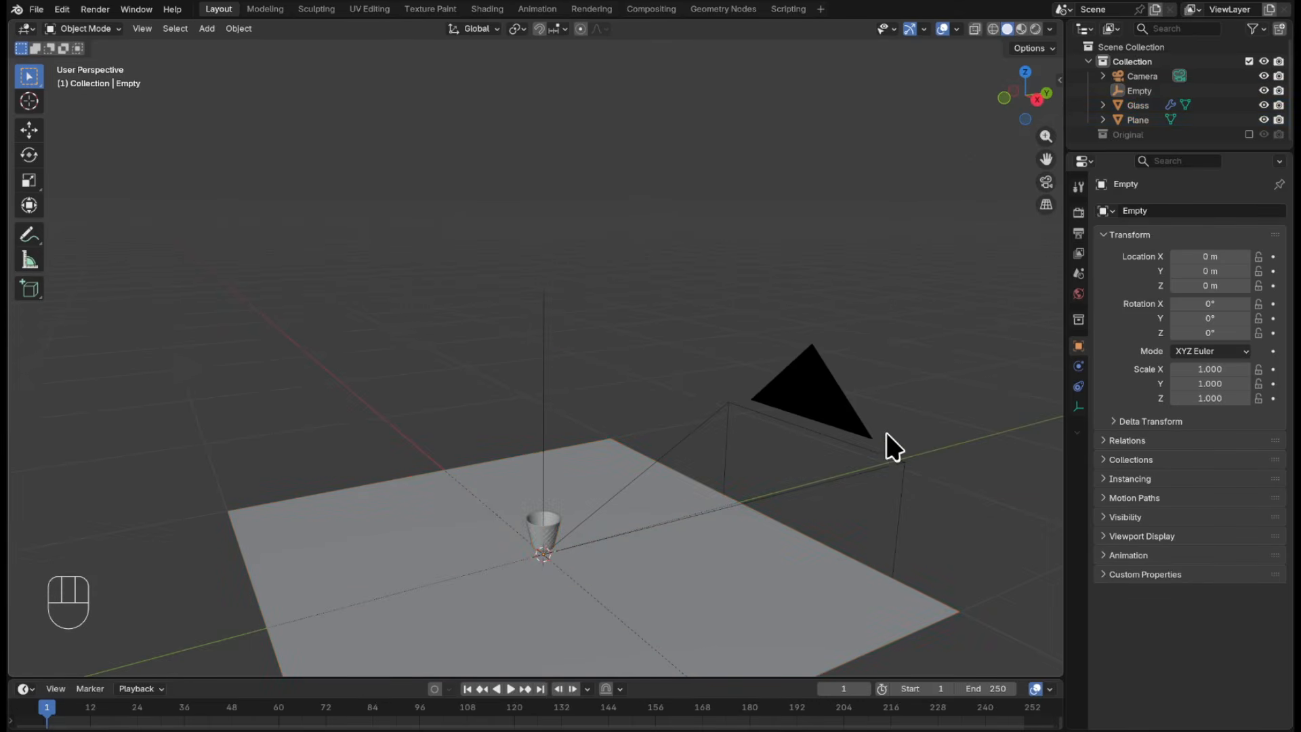
left_click(542, 525)
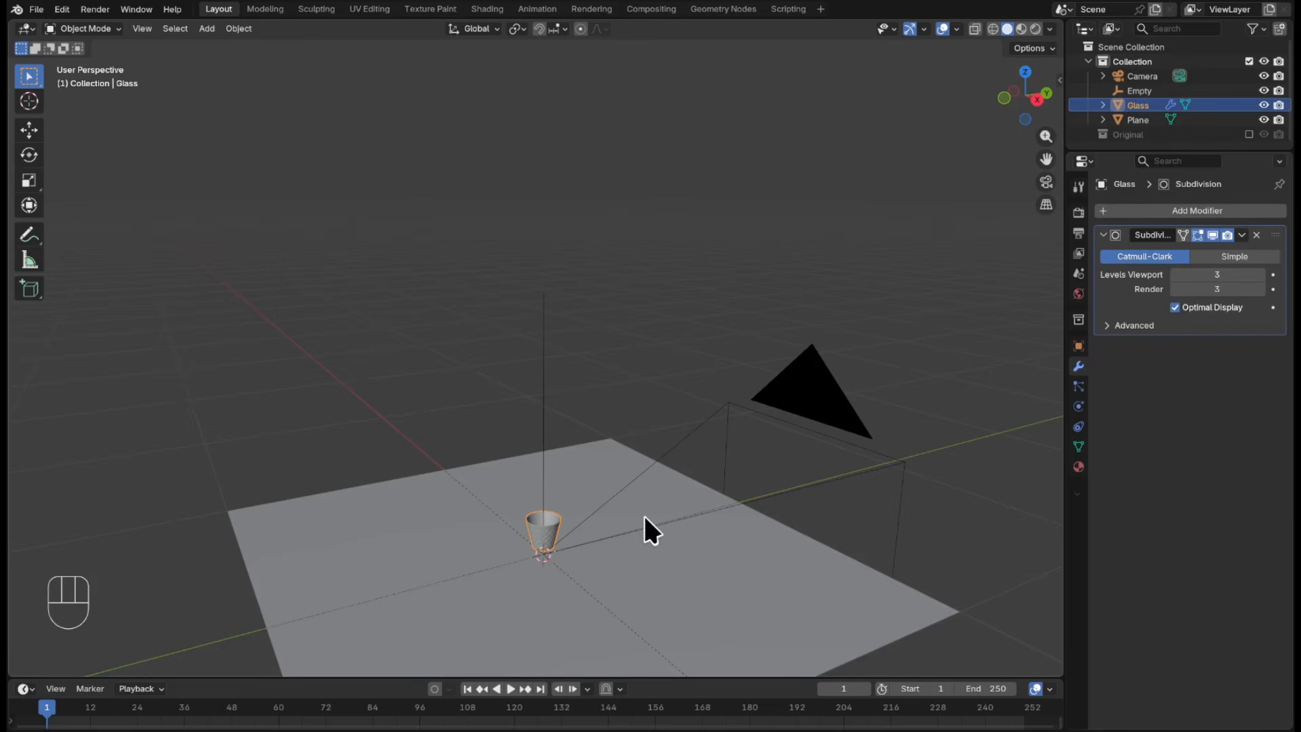
key("g")
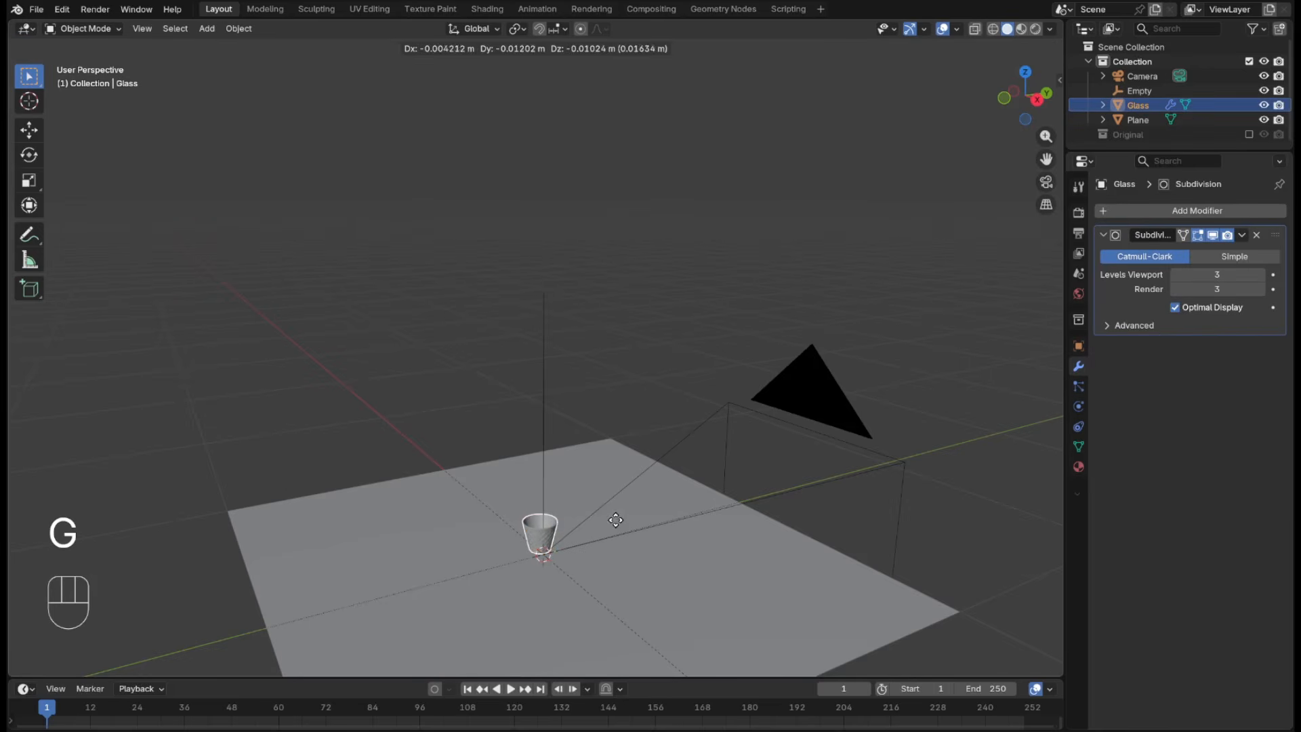
key("z")
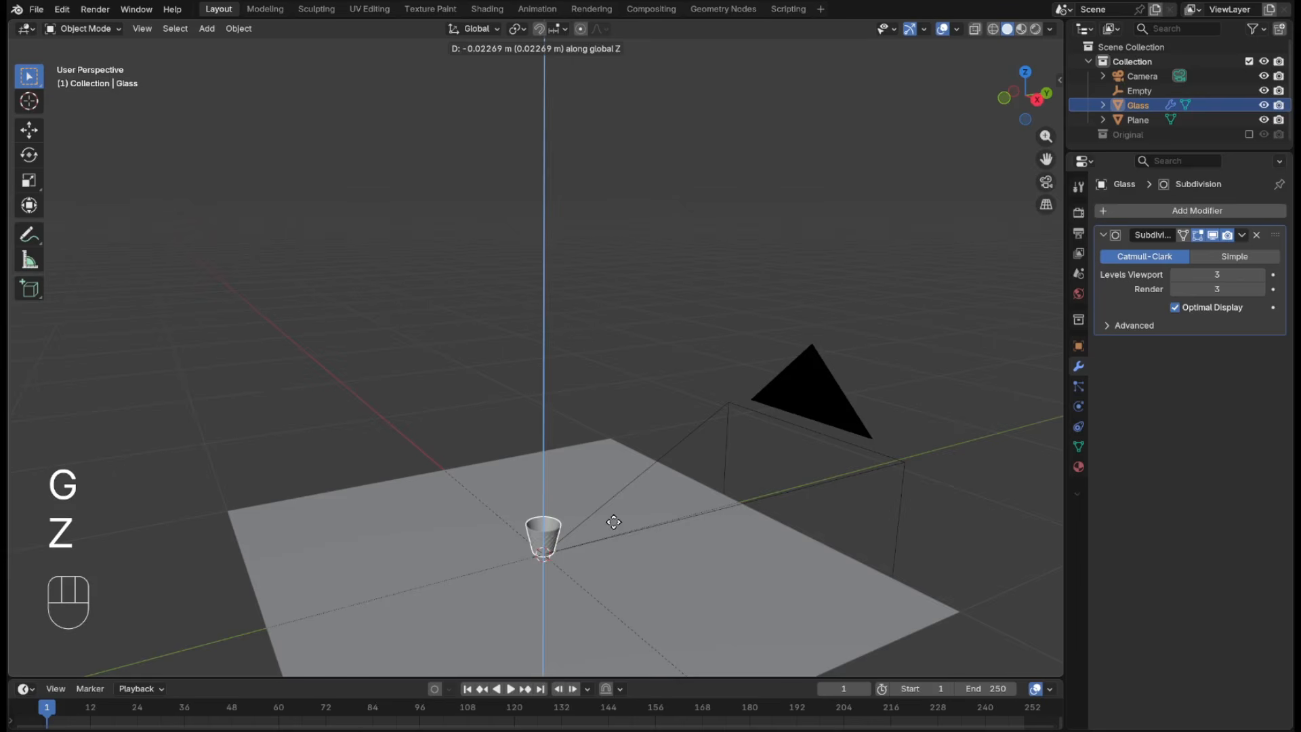
left_click(617, 538)
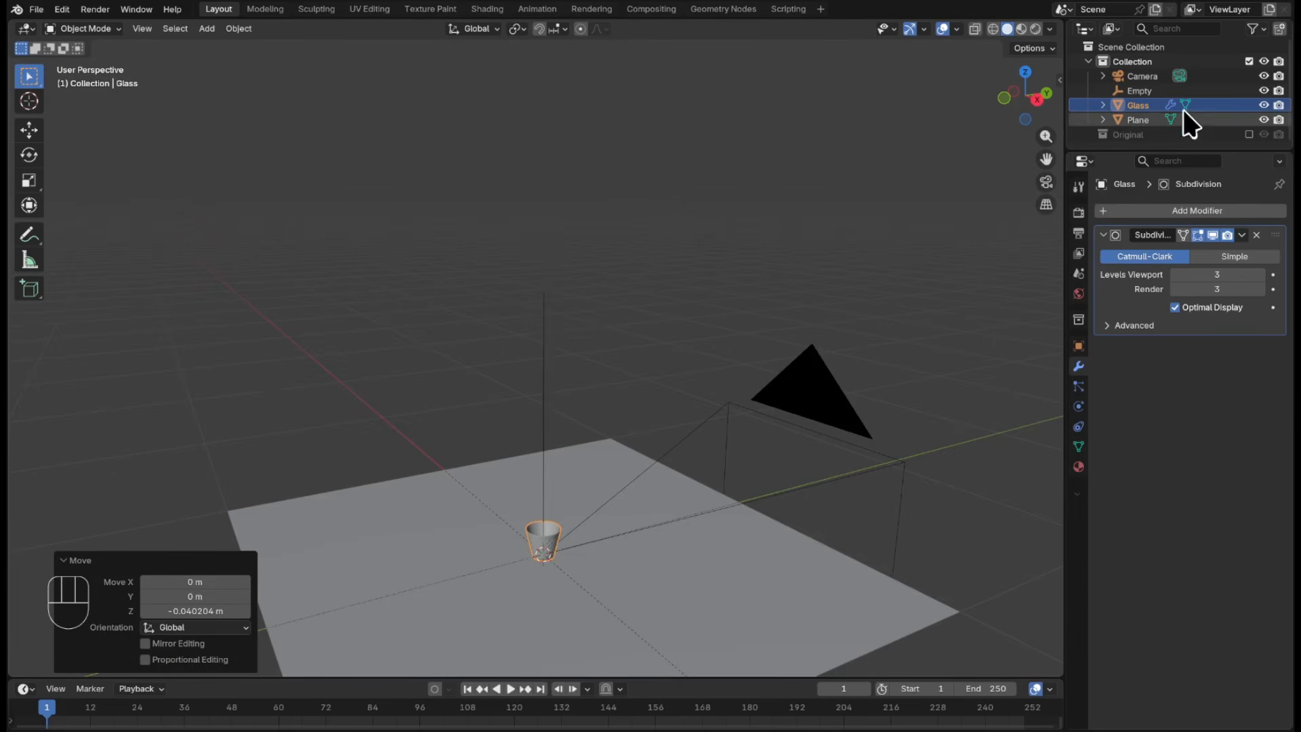
- Move the empty about 0.017 m up along Z and about -0.031 m along Y
left_click(1144, 92)
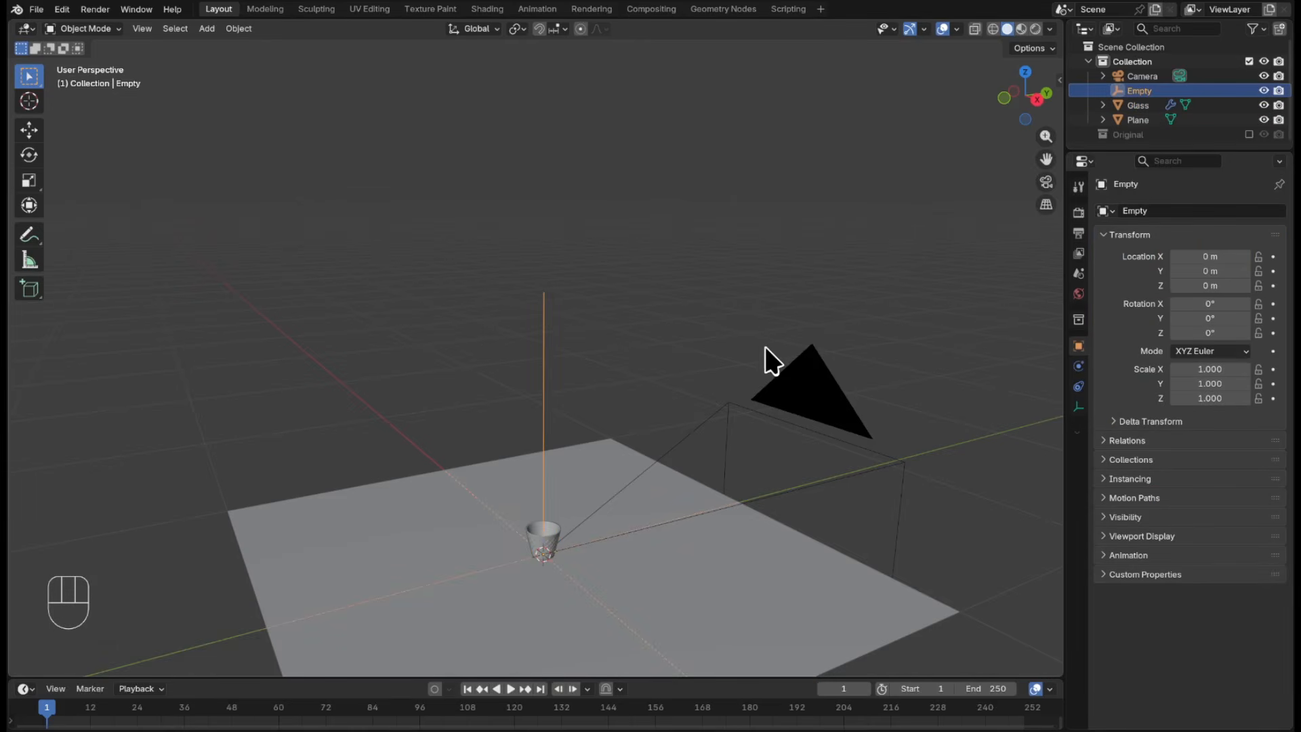
key("g")
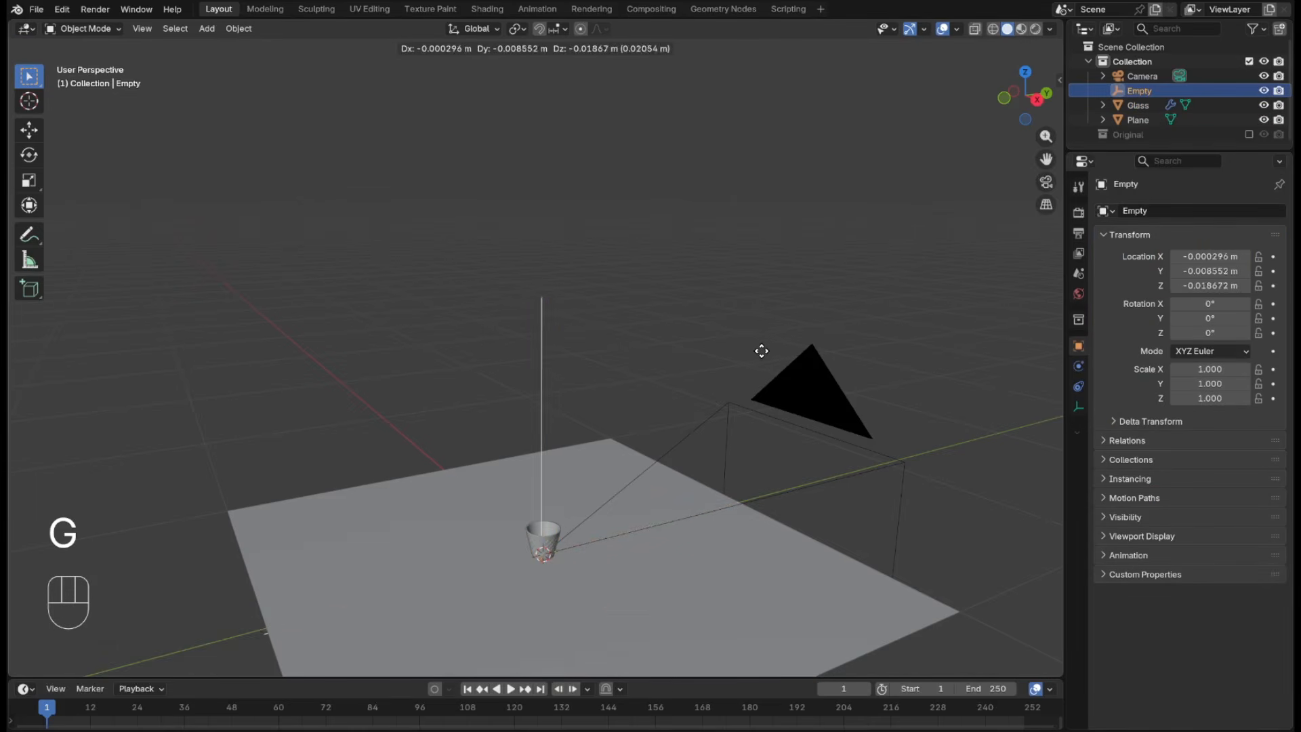
key("z")
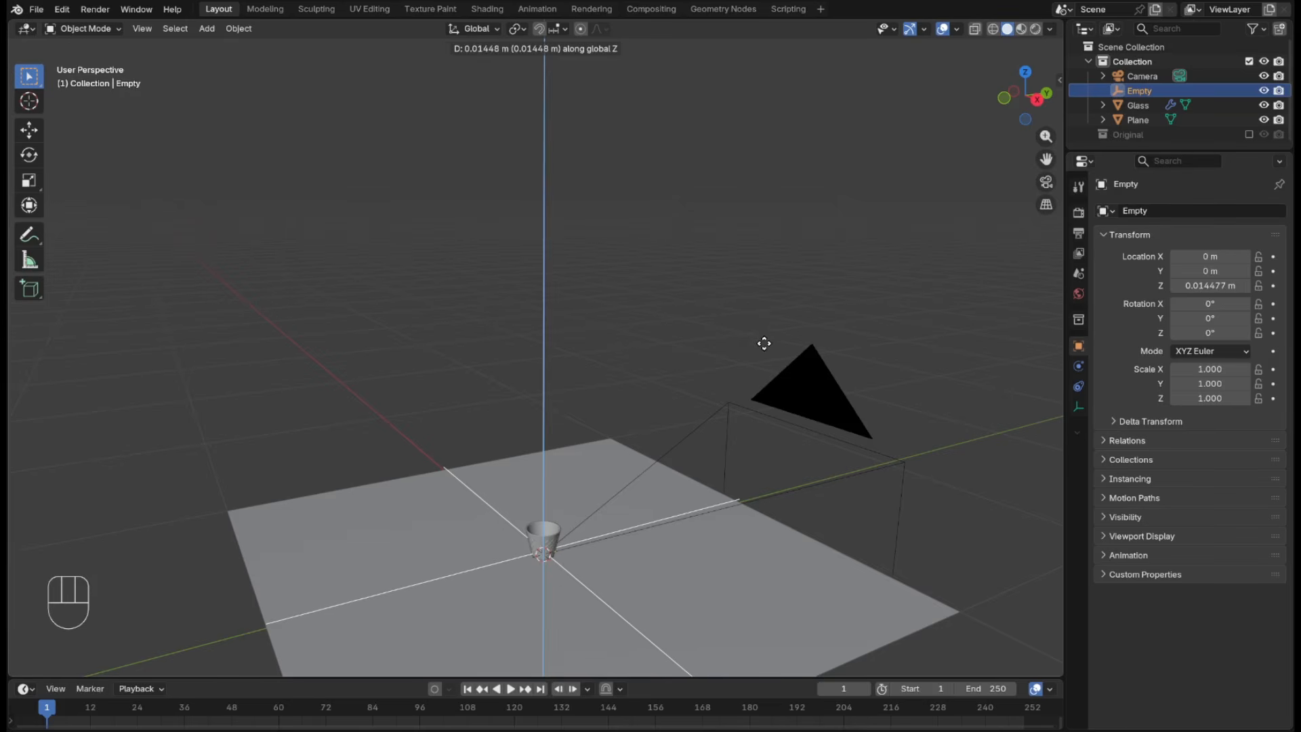
left_click(763, 341)
key("g")
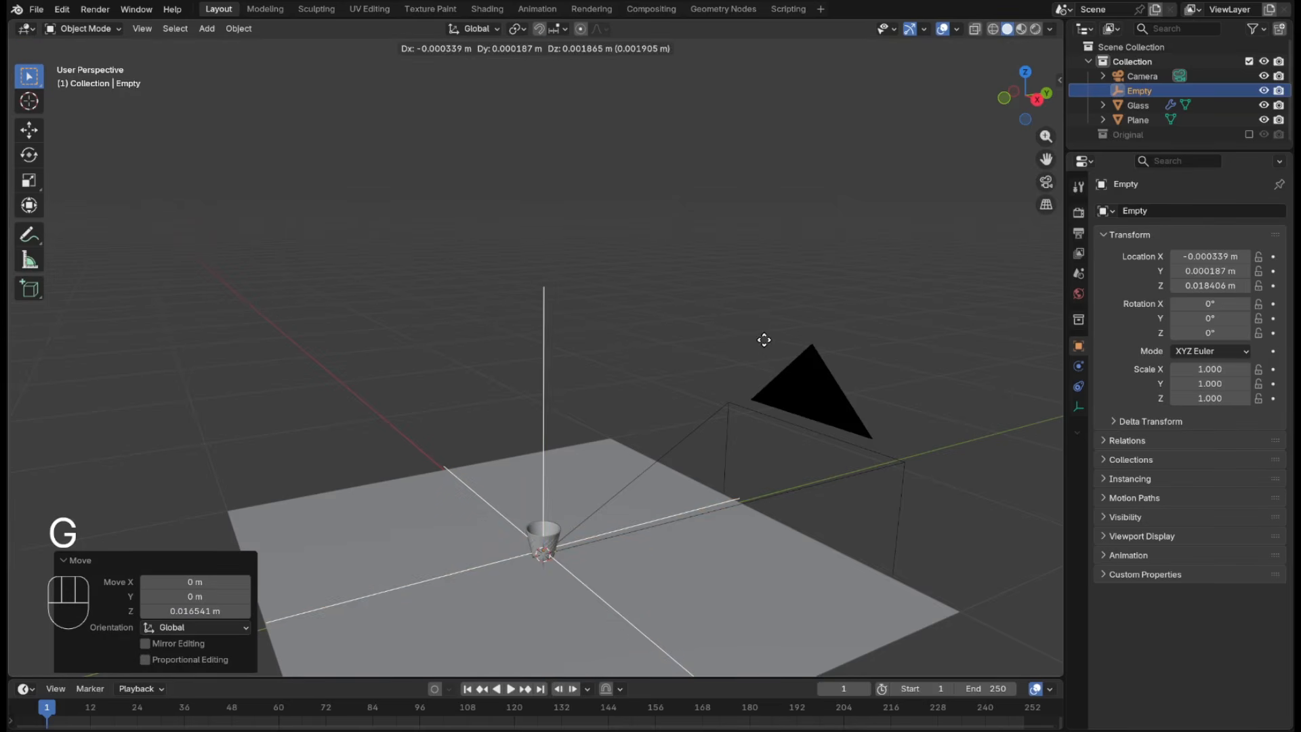
key("y")
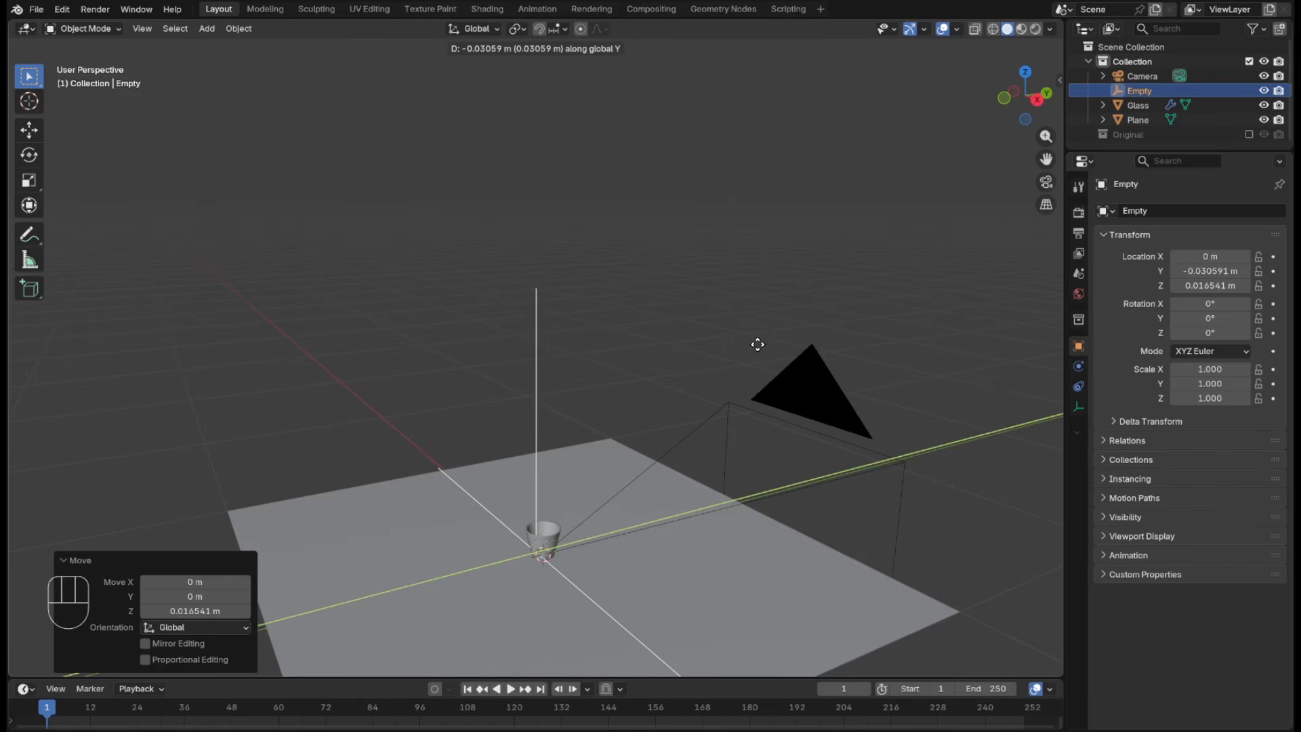
left_click(757, 344)
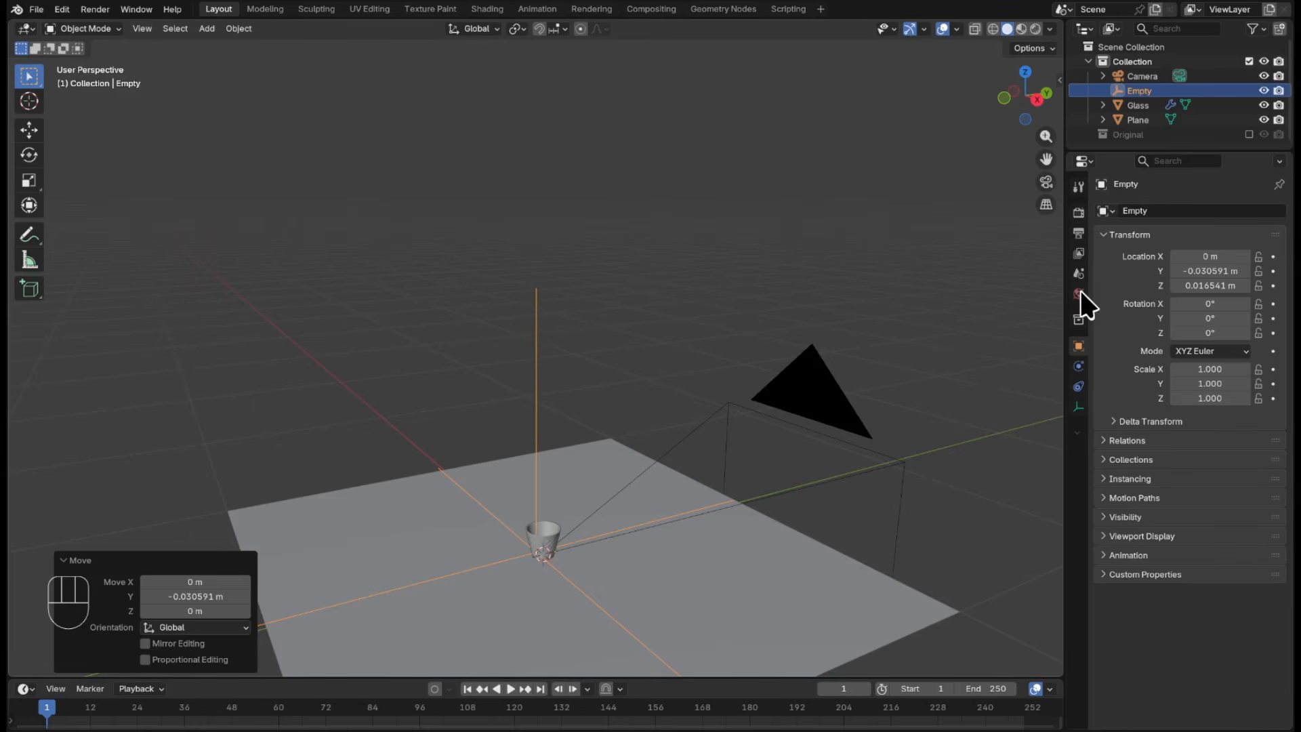
- Set the render engine to Cycles with GPU Compute as the device
left_click(1078, 212)
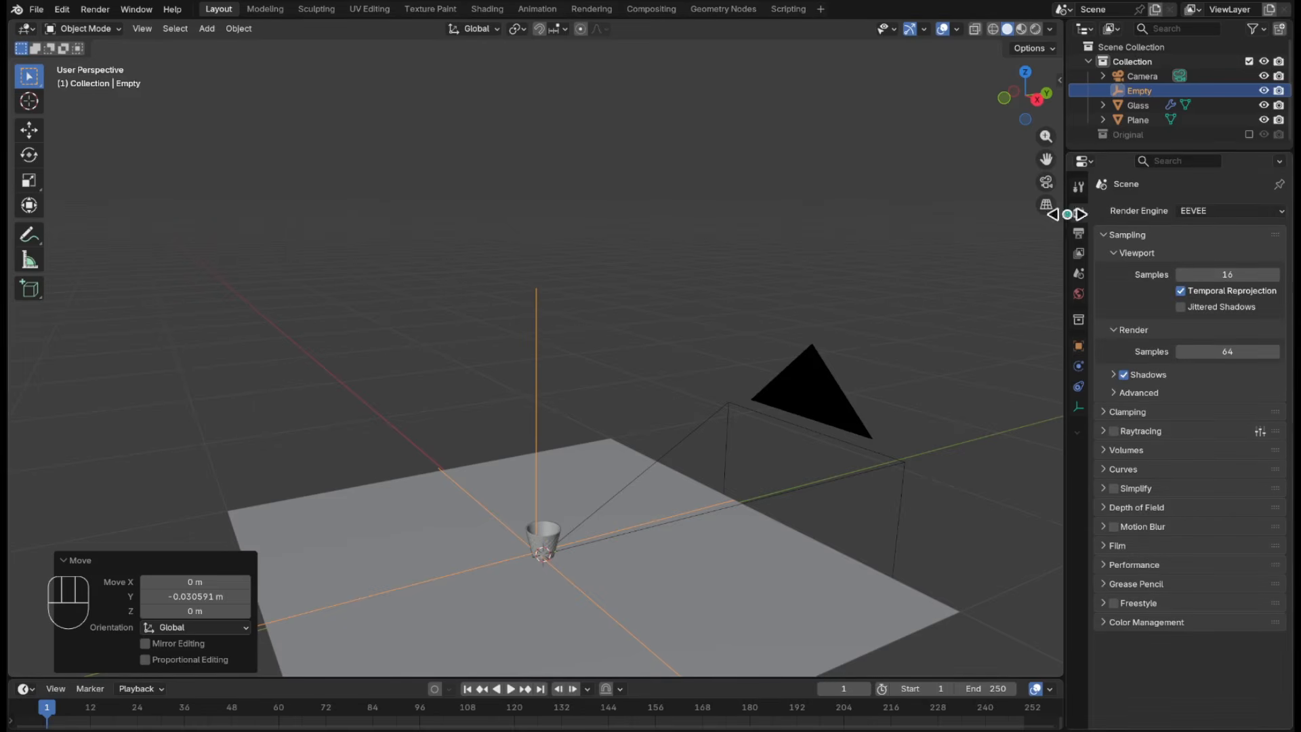
left_click(1193, 210)
left_click(1212, 256)
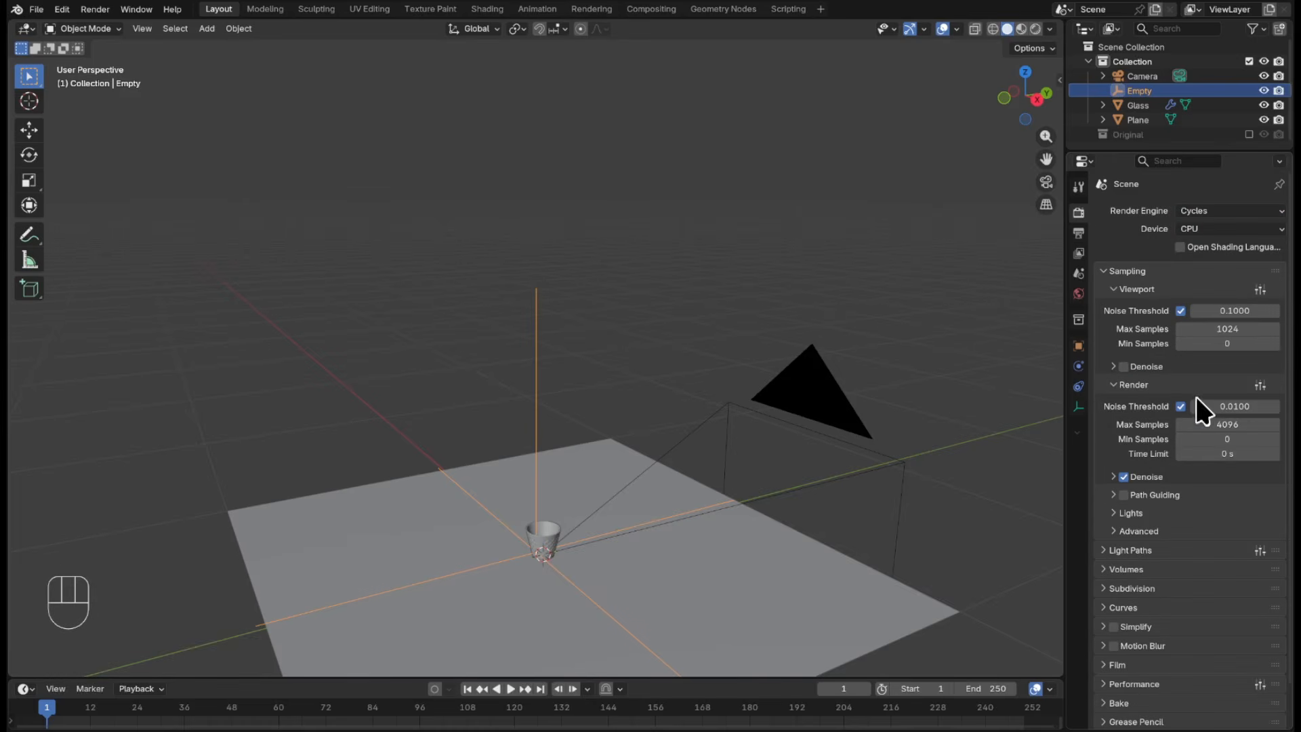
left_click(1250, 231)
left_click(1227, 261)
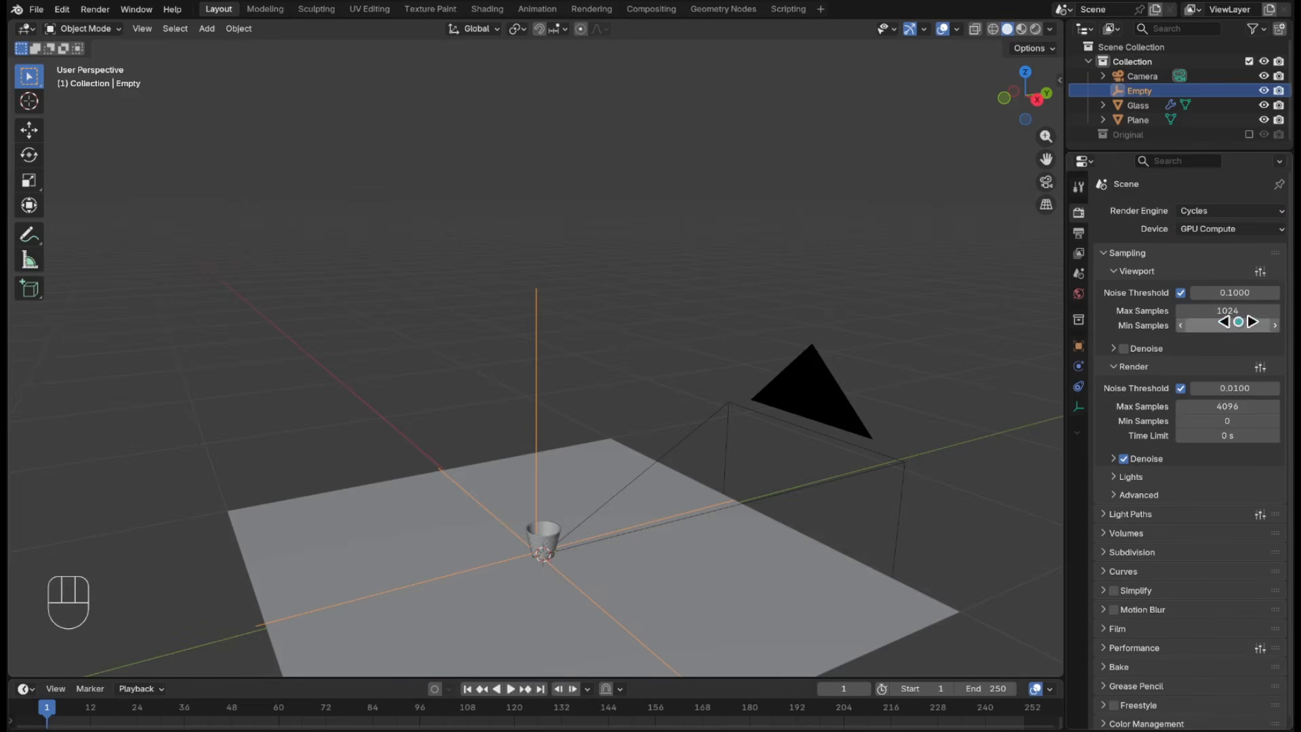
- Set the maximum viewport samples to 50
left_click(1242, 312)
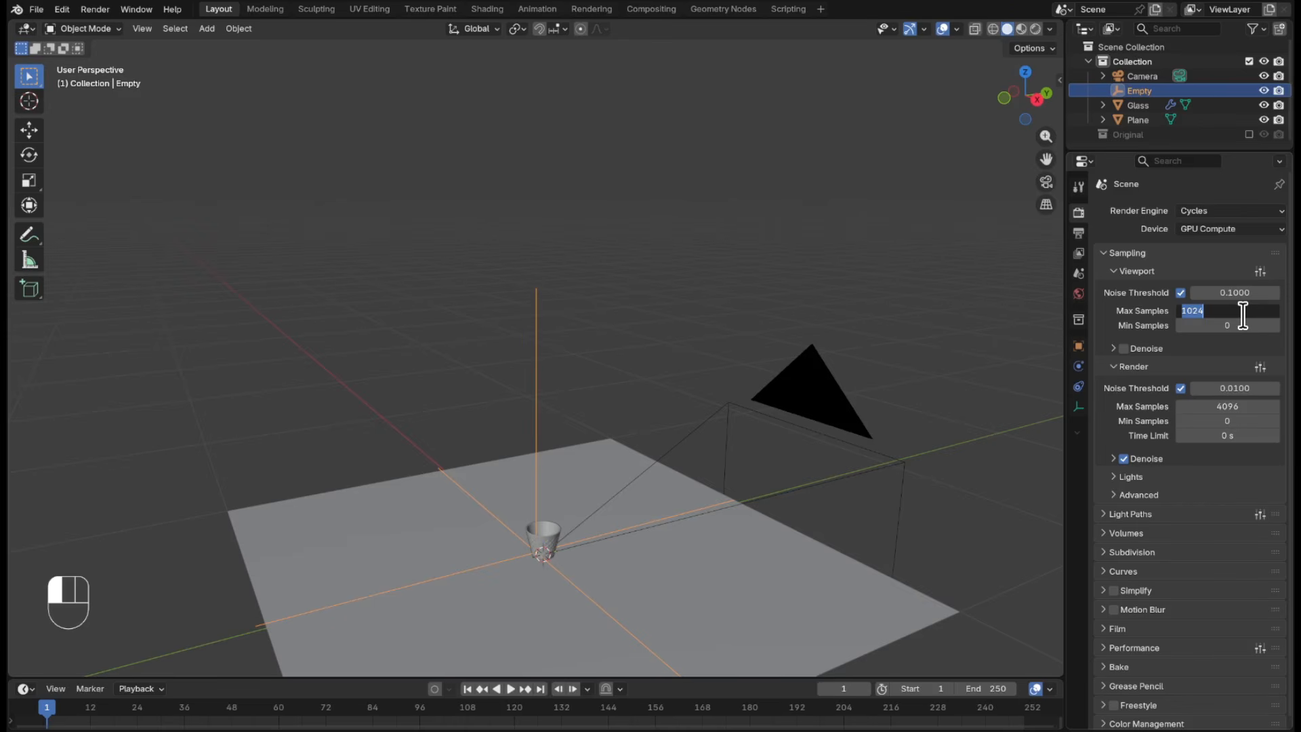
type("50")
key("Return")
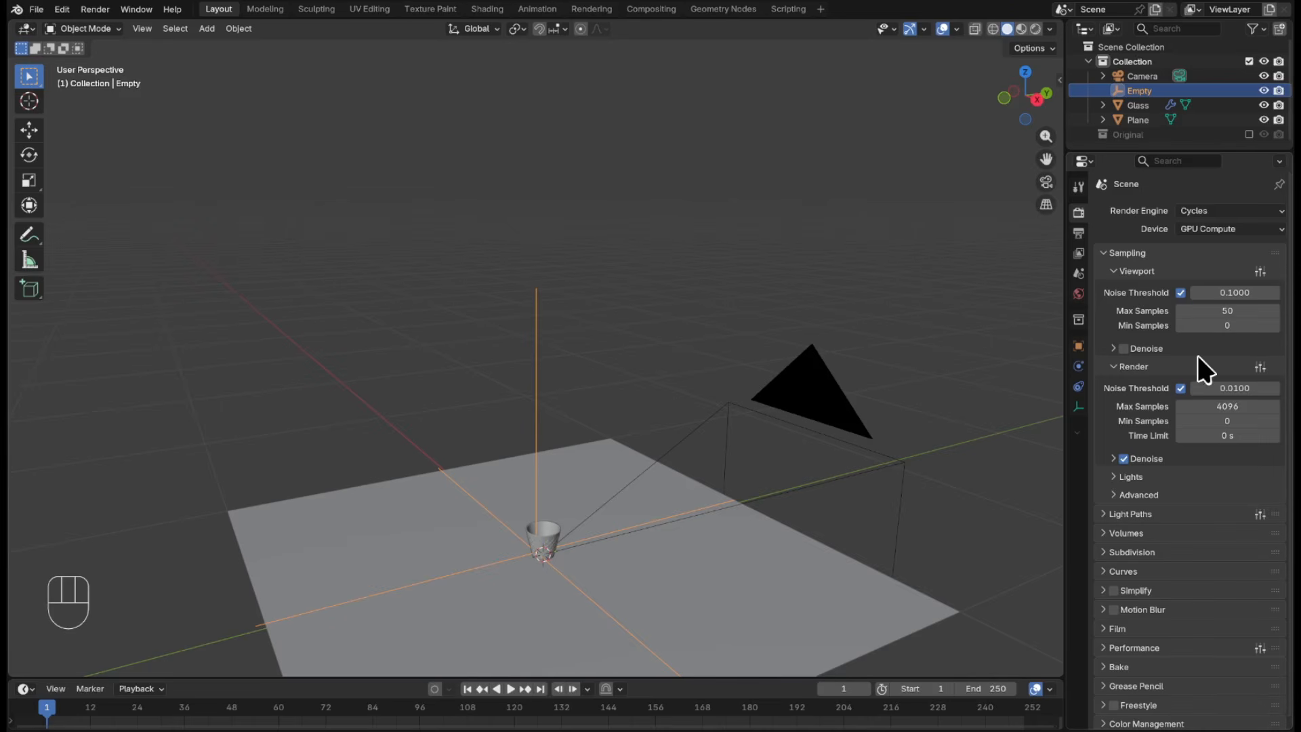
- Set the maximum samples for the final render to 300
left_click(1239, 405)
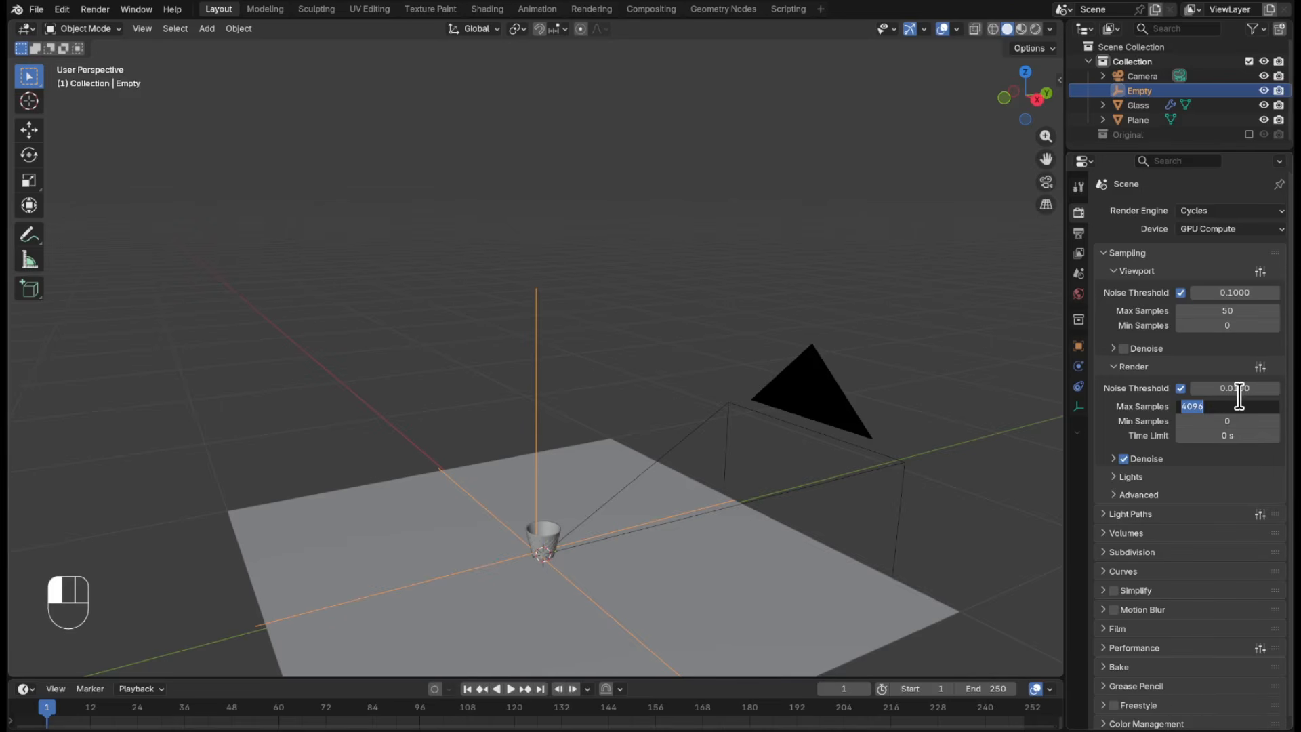
type("300")
left_click(1239, 396)
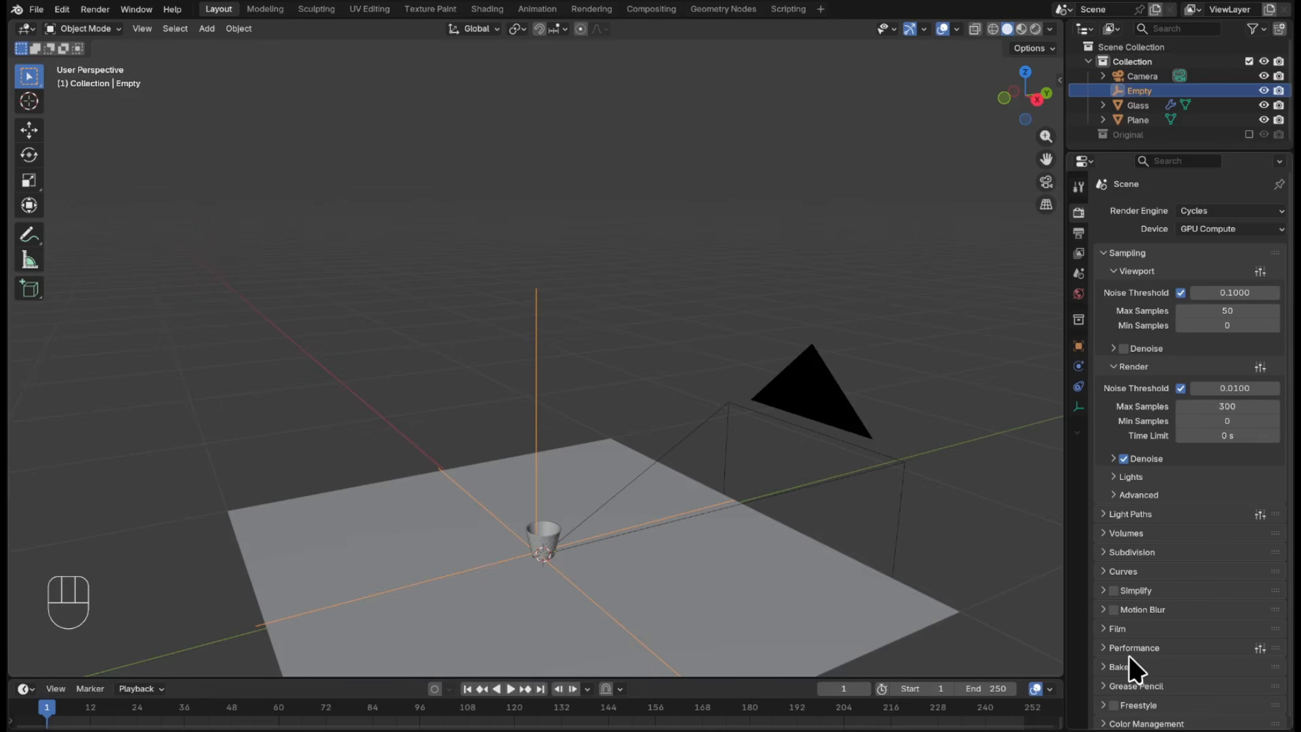
- Set the color management look to Very High Contrast
left_click(1111, 722)
scroll(1178, 687, "down", 3)
scroll(1179, 685, "down", 1)
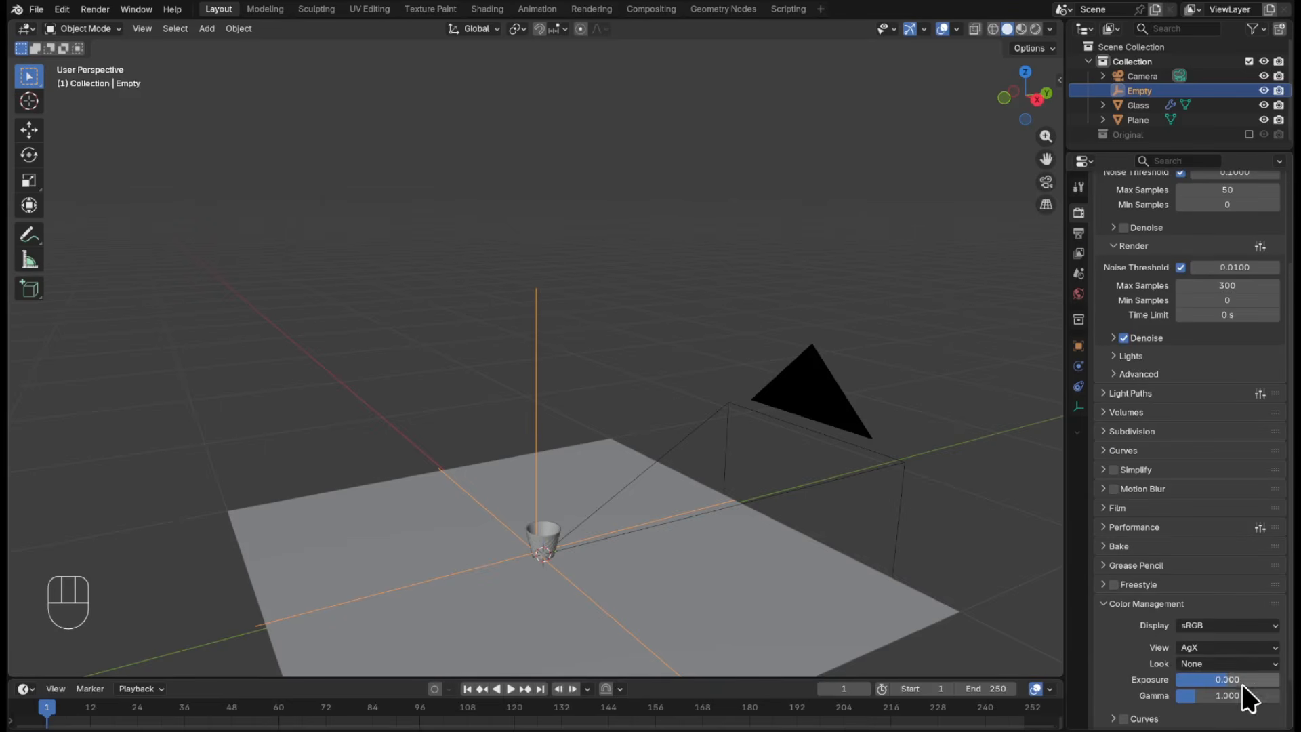
left_click(1258, 663)
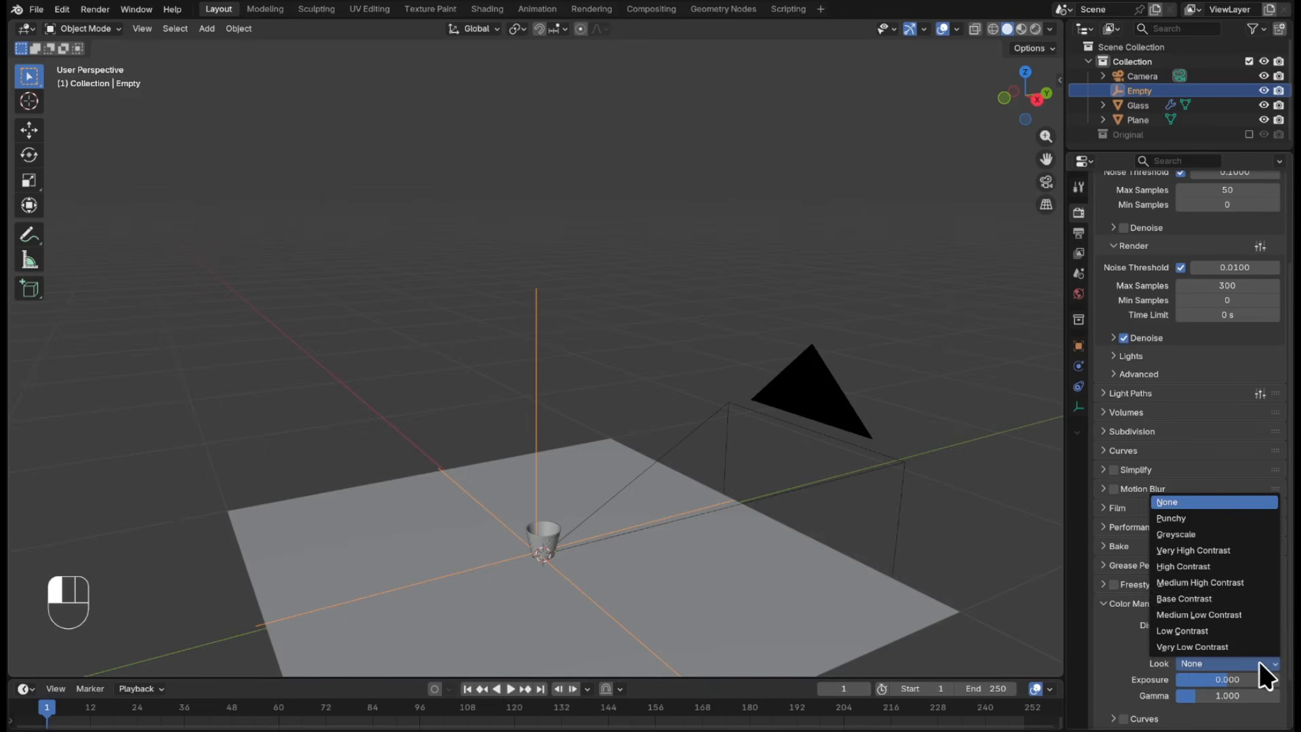
left_click(1222, 551)
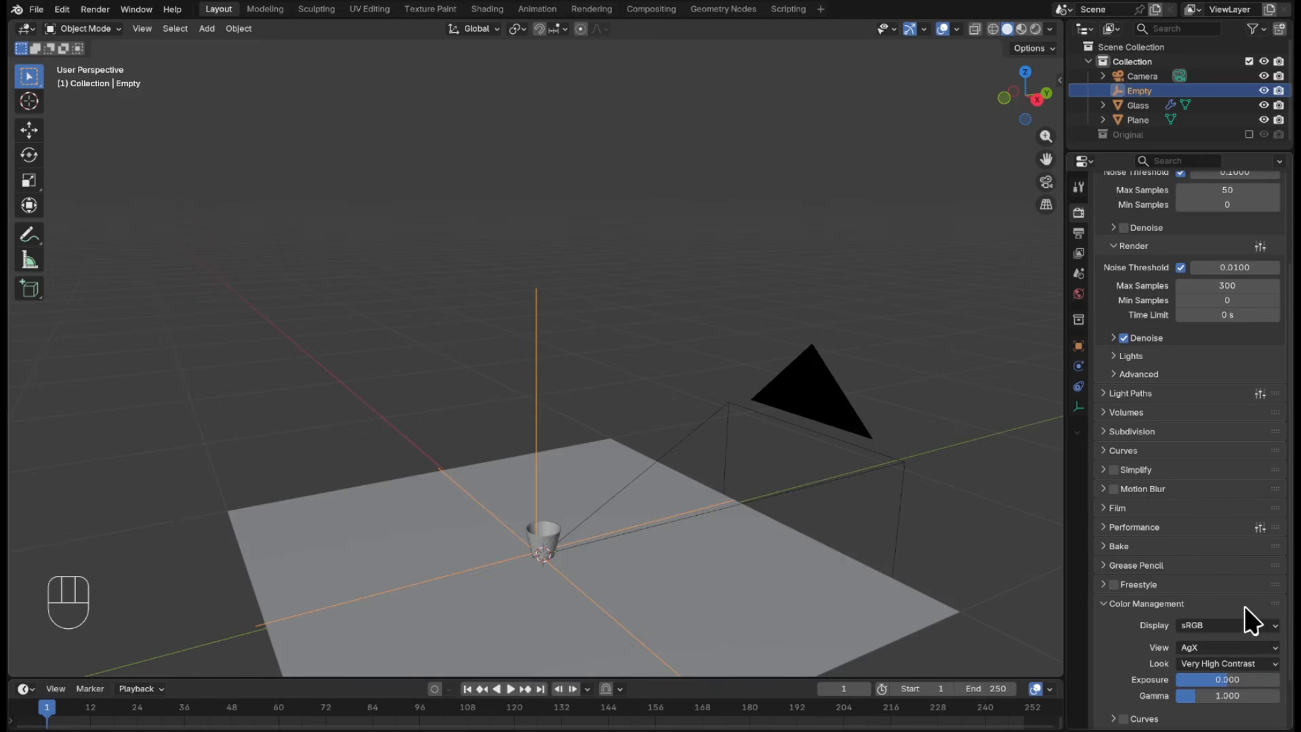
scroll(1187, 481, "up", 4)
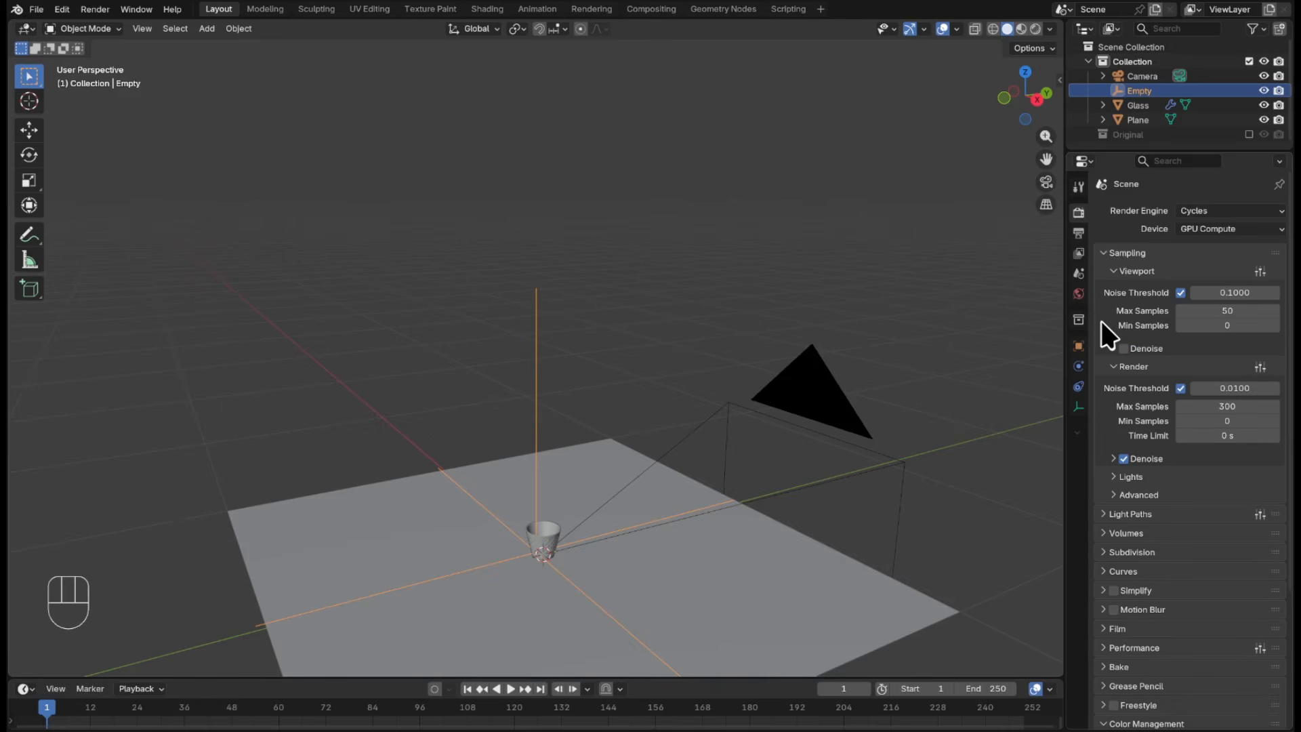
- Assign an Environment Texture to the world background color and load cayley_interior_4k.hdr from the Textures folder
left_click(1079, 293)
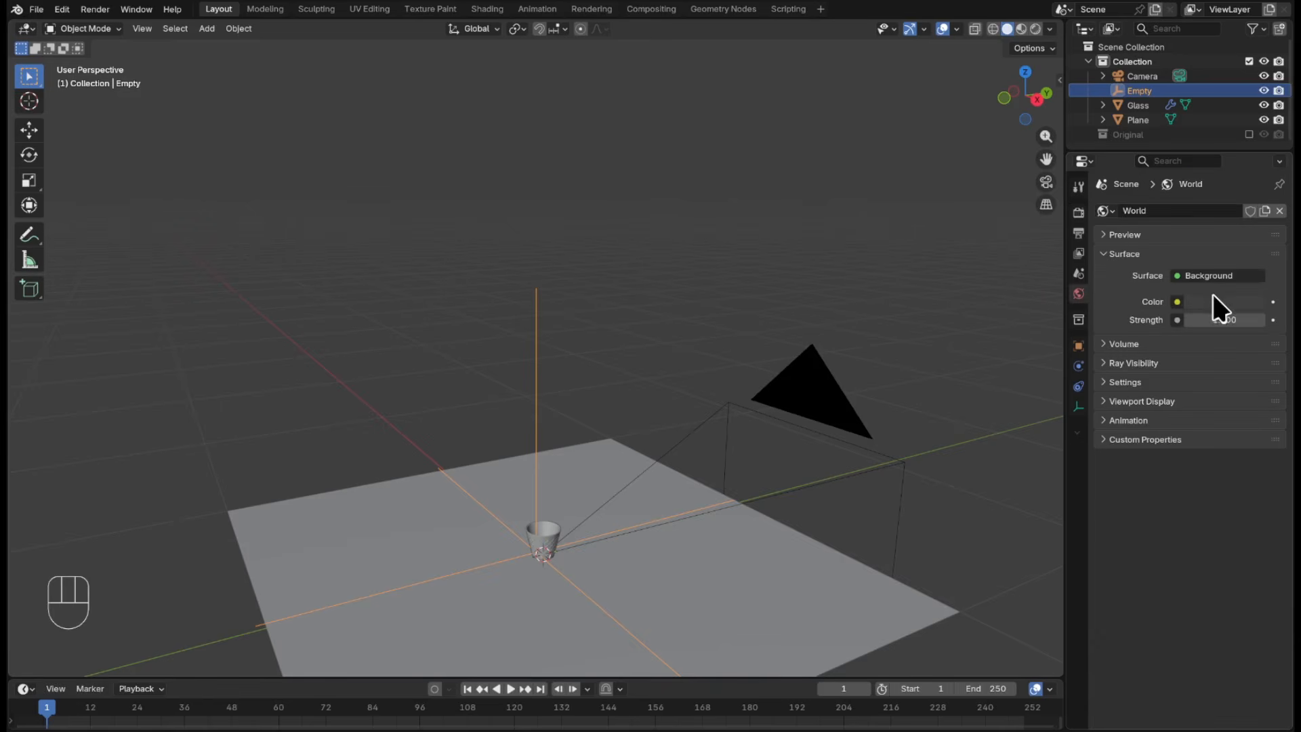
left_click(1177, 301)
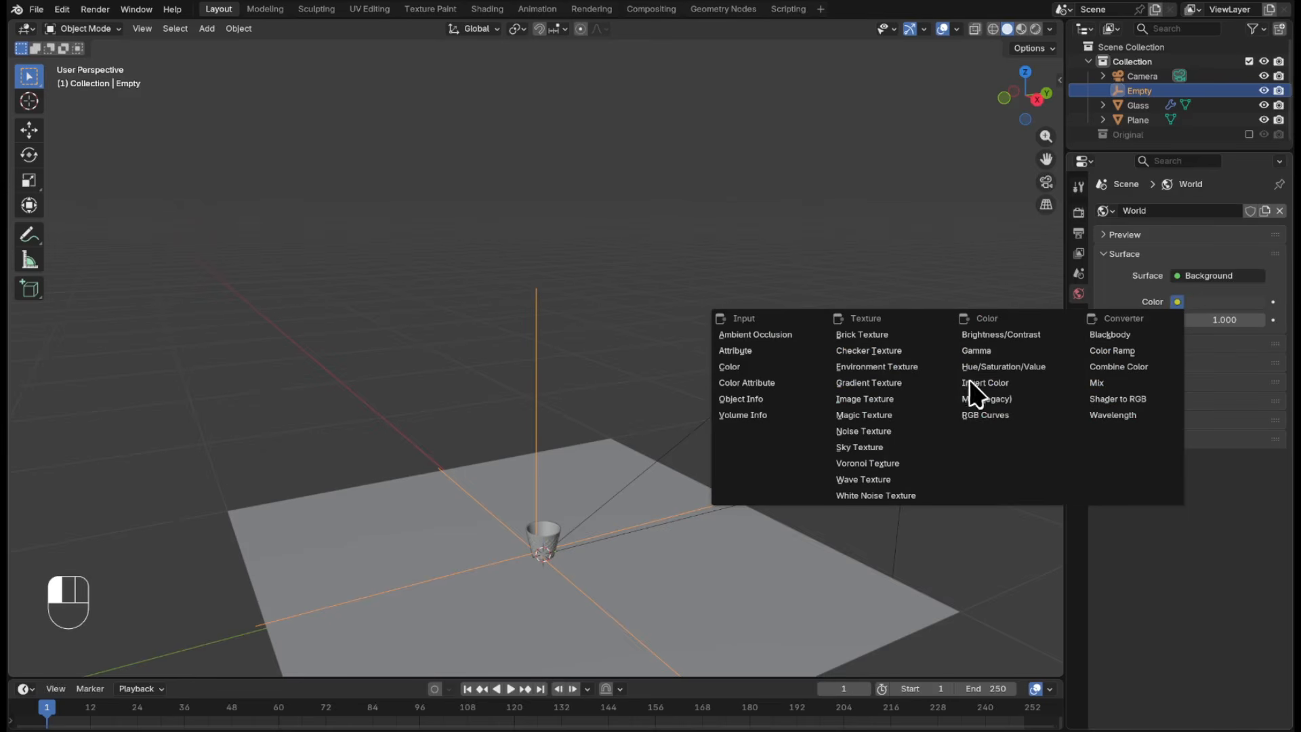
left_click(920, 368)
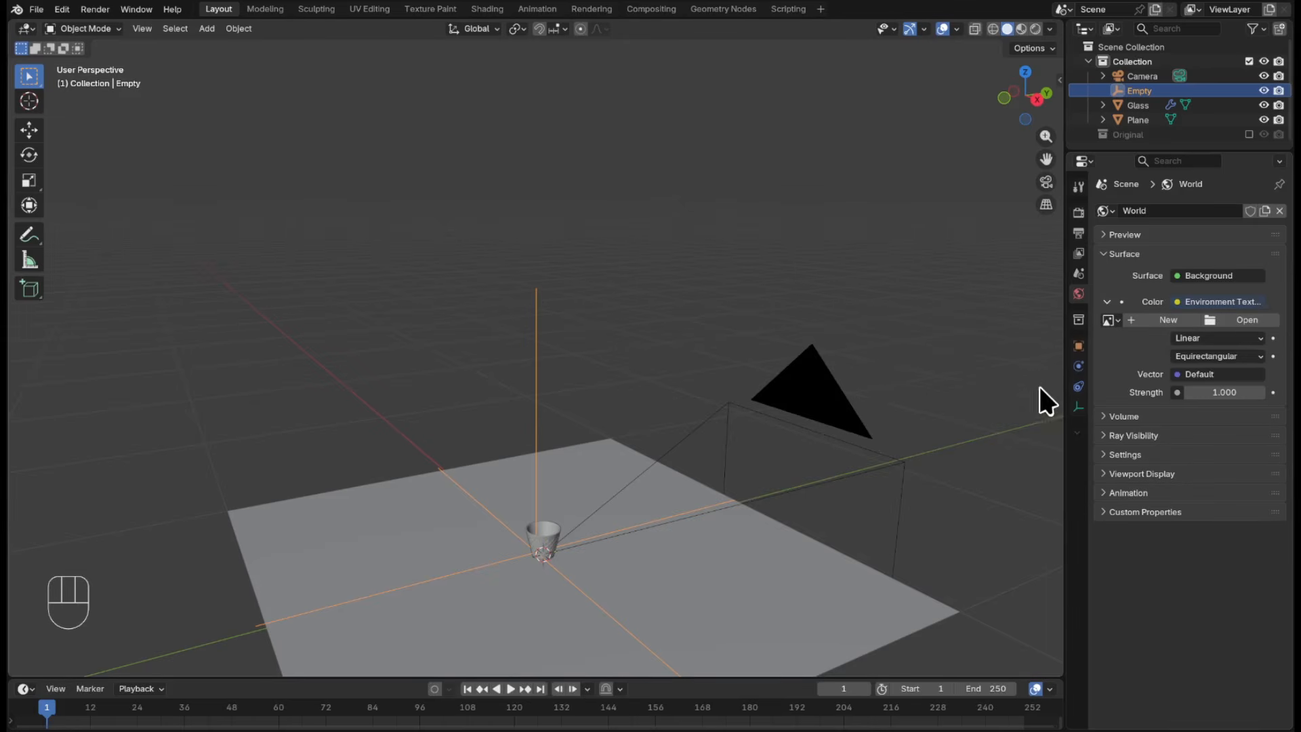
left_click(1248, 320)
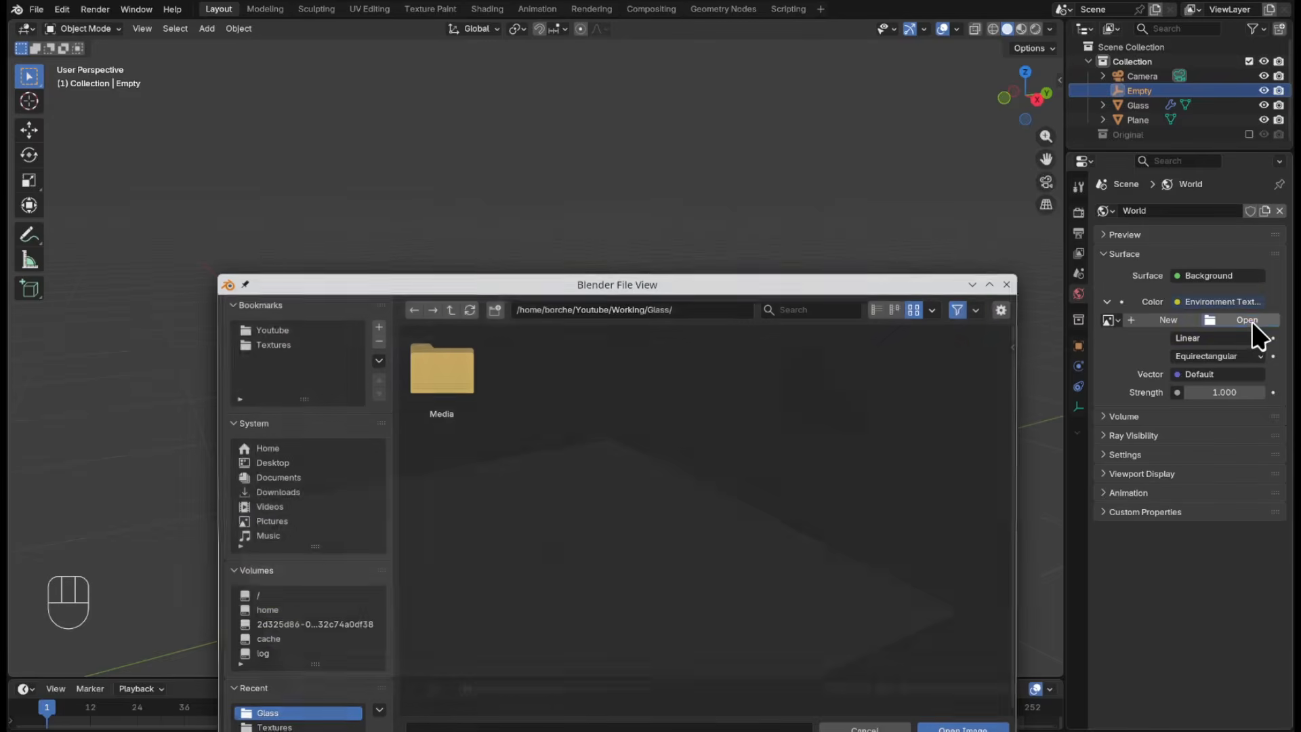
left_click(259, 346)
left_click(444, 583)
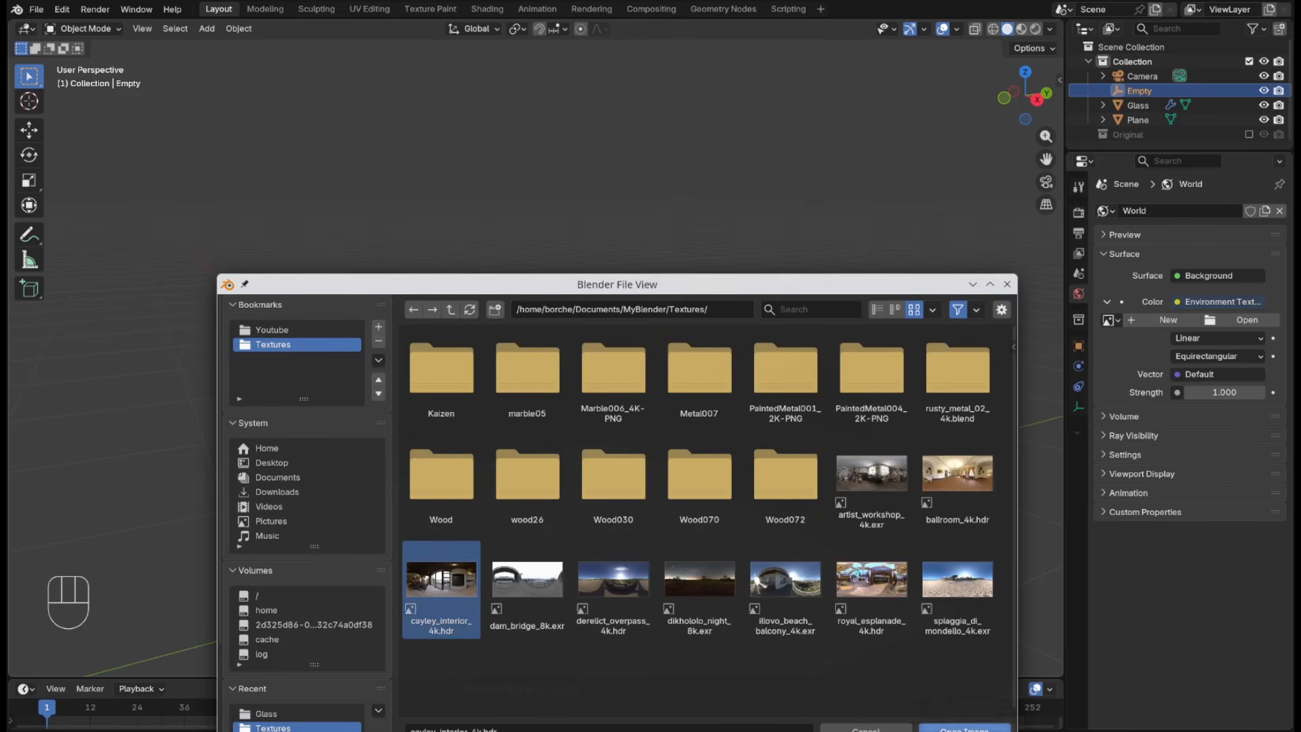
left_click(964, 728)
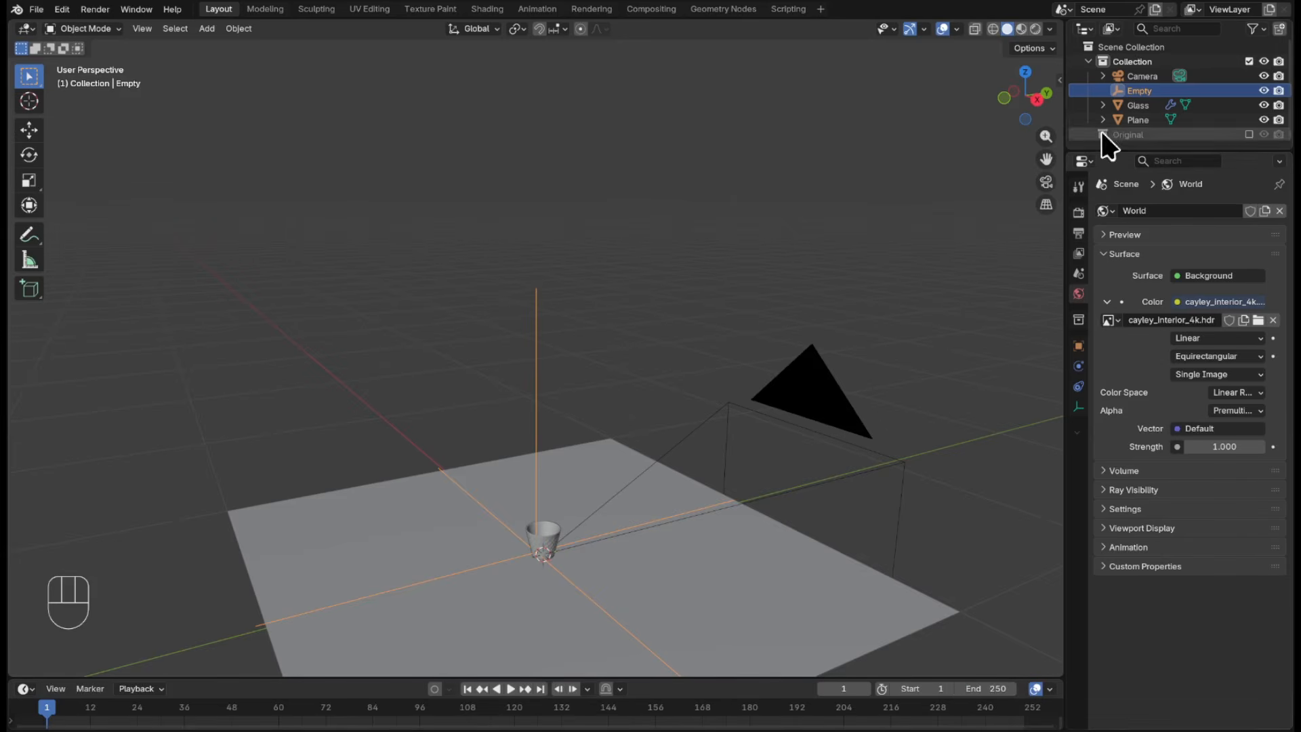
- Split the 3D viewport vertically into two halves and show the camera view in one of them
right_click(1065, 139)
left_click(1064, 135)
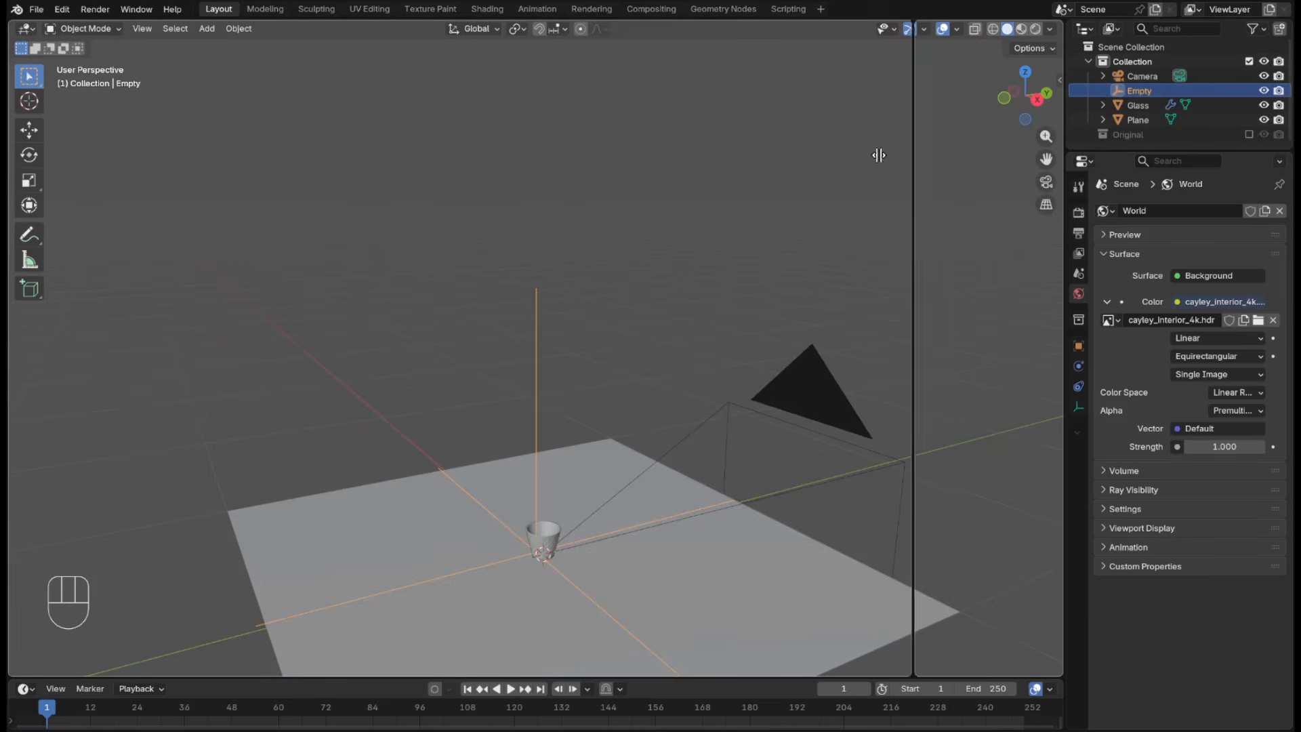
left_click(553, 189)
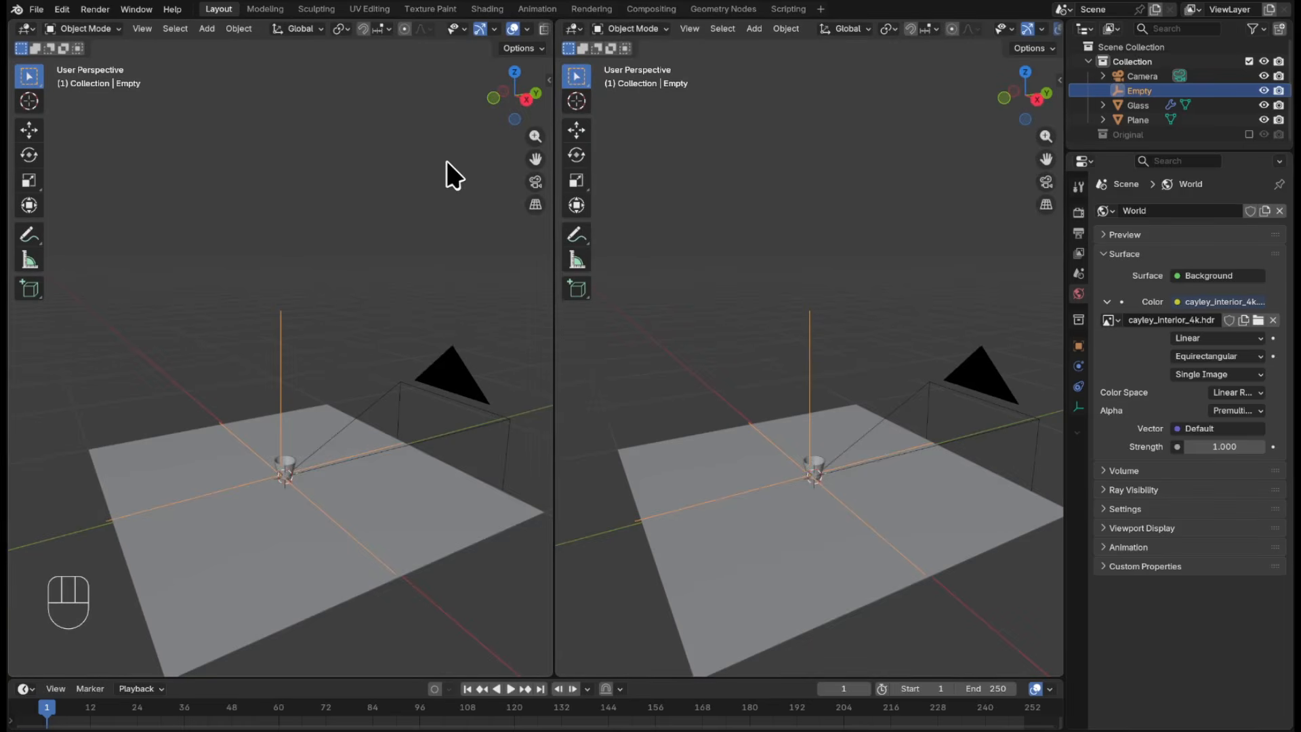
key("KP_0")
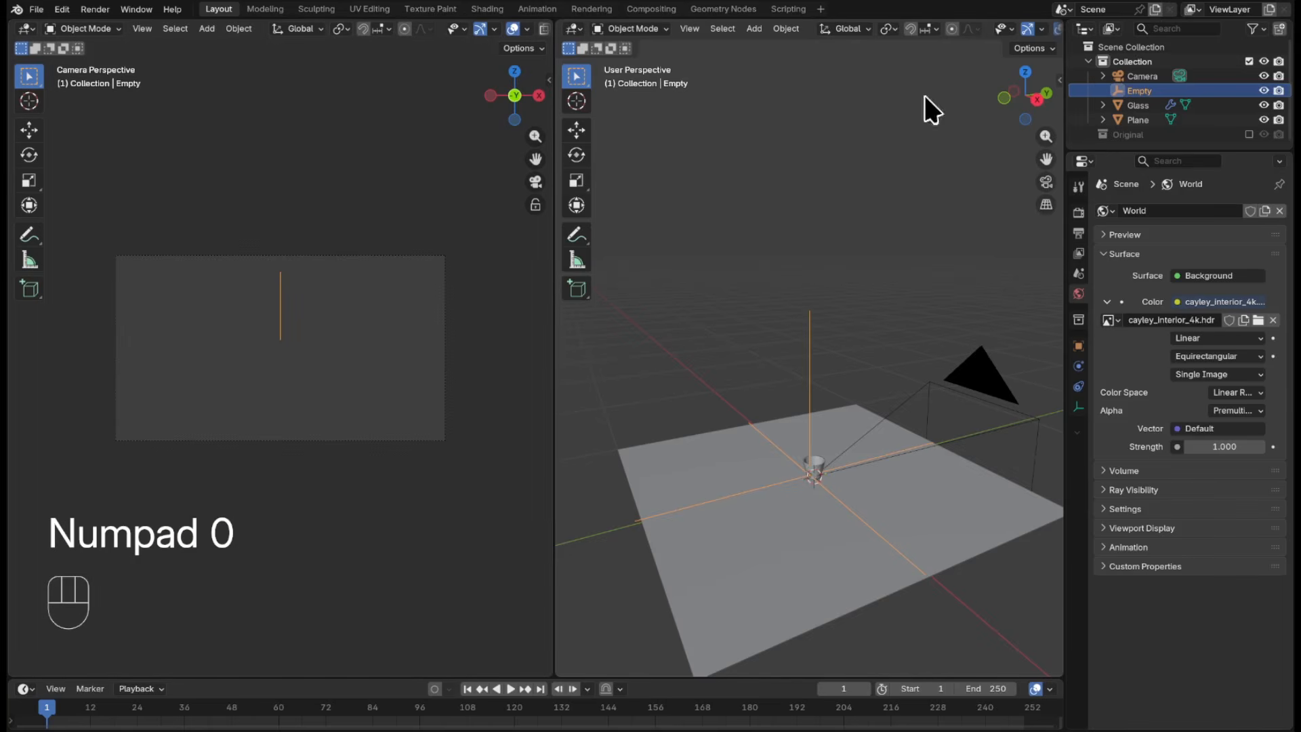
- Move the camera about 0.518 m up along Z and about -1.661 m along Y
left_click(1156, 77)
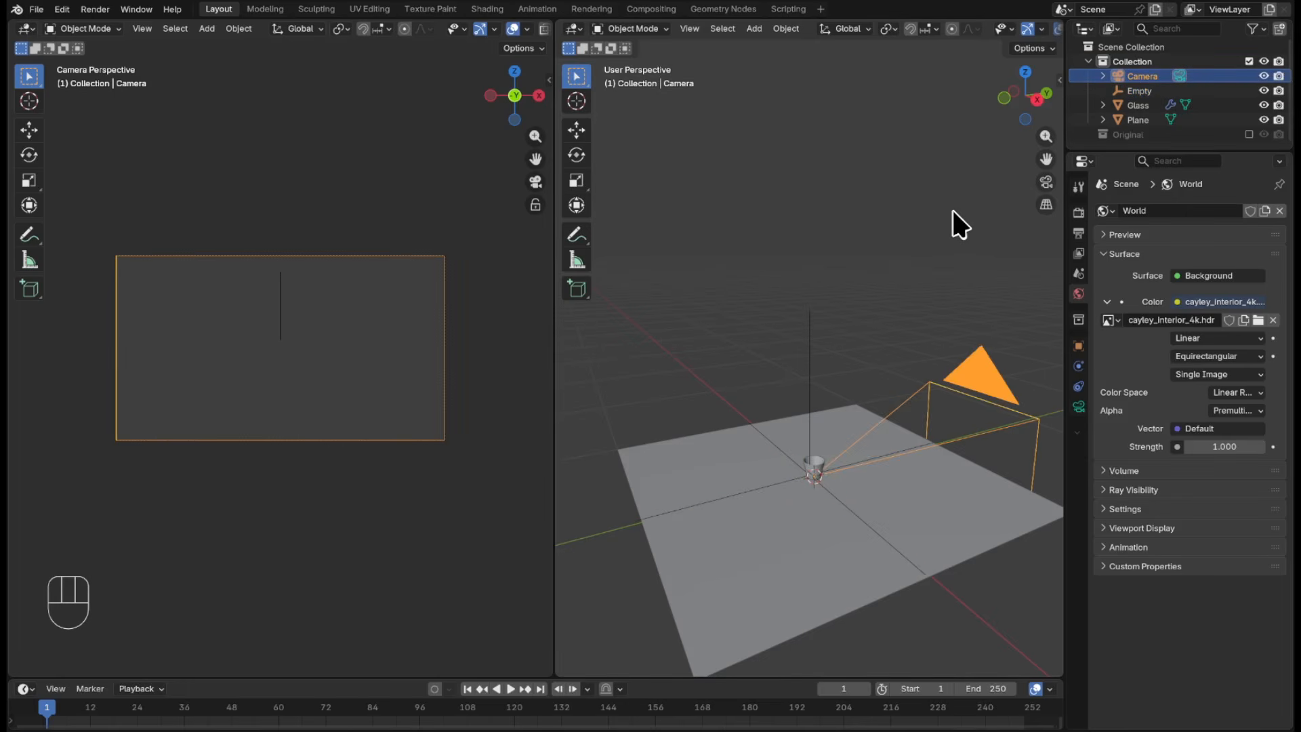
key("g")
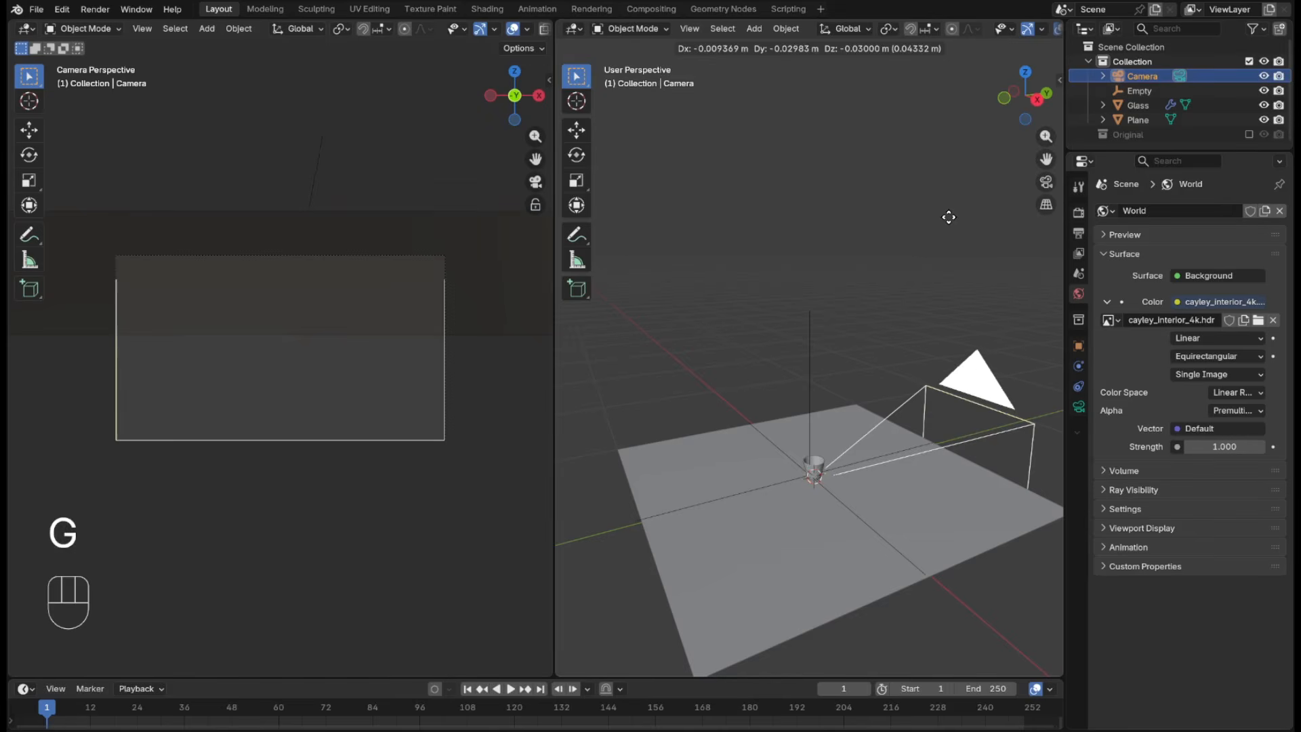
key("z")
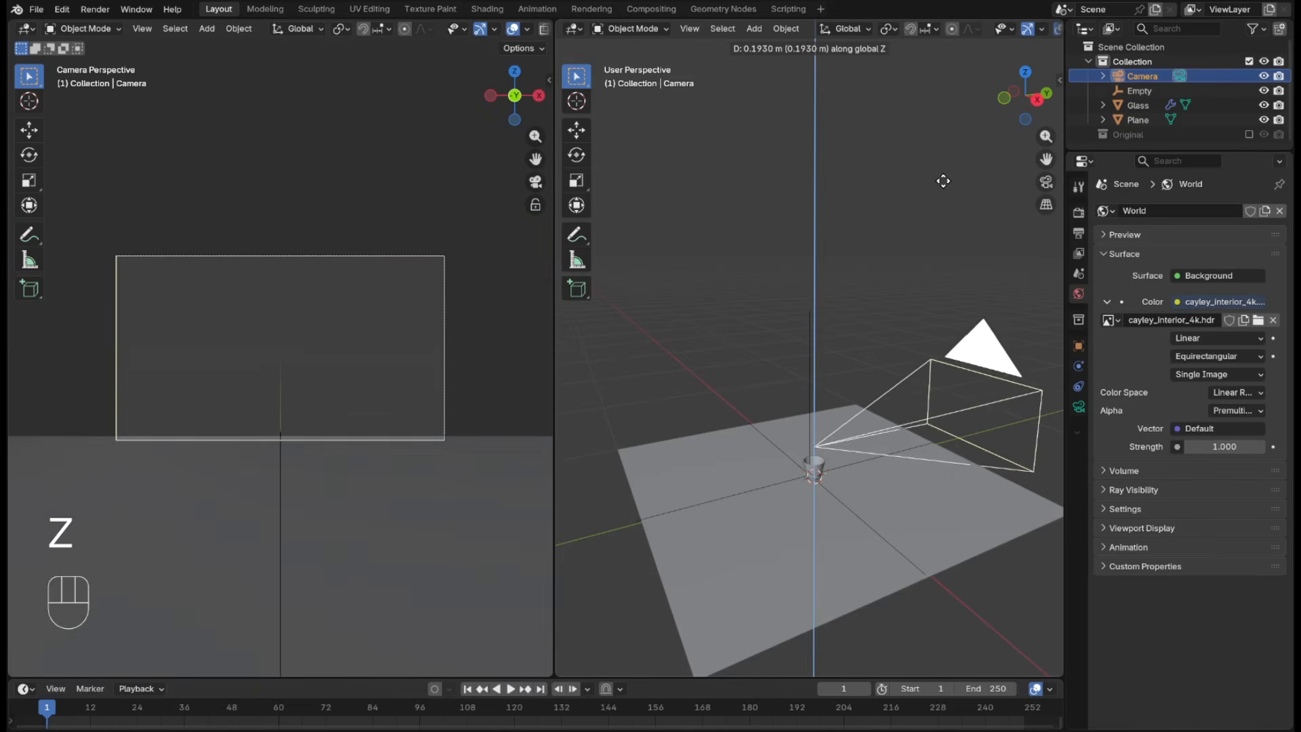
left_click(946, 129)
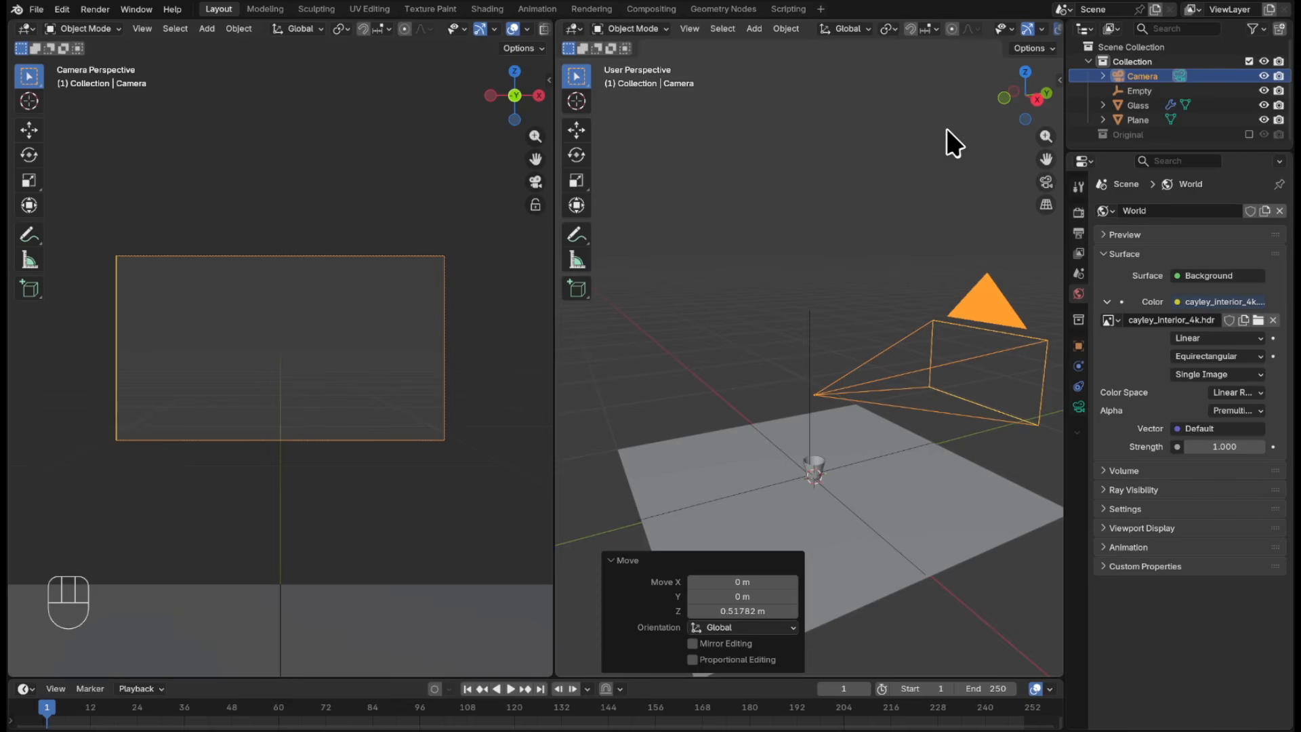
key("g")
key("y")
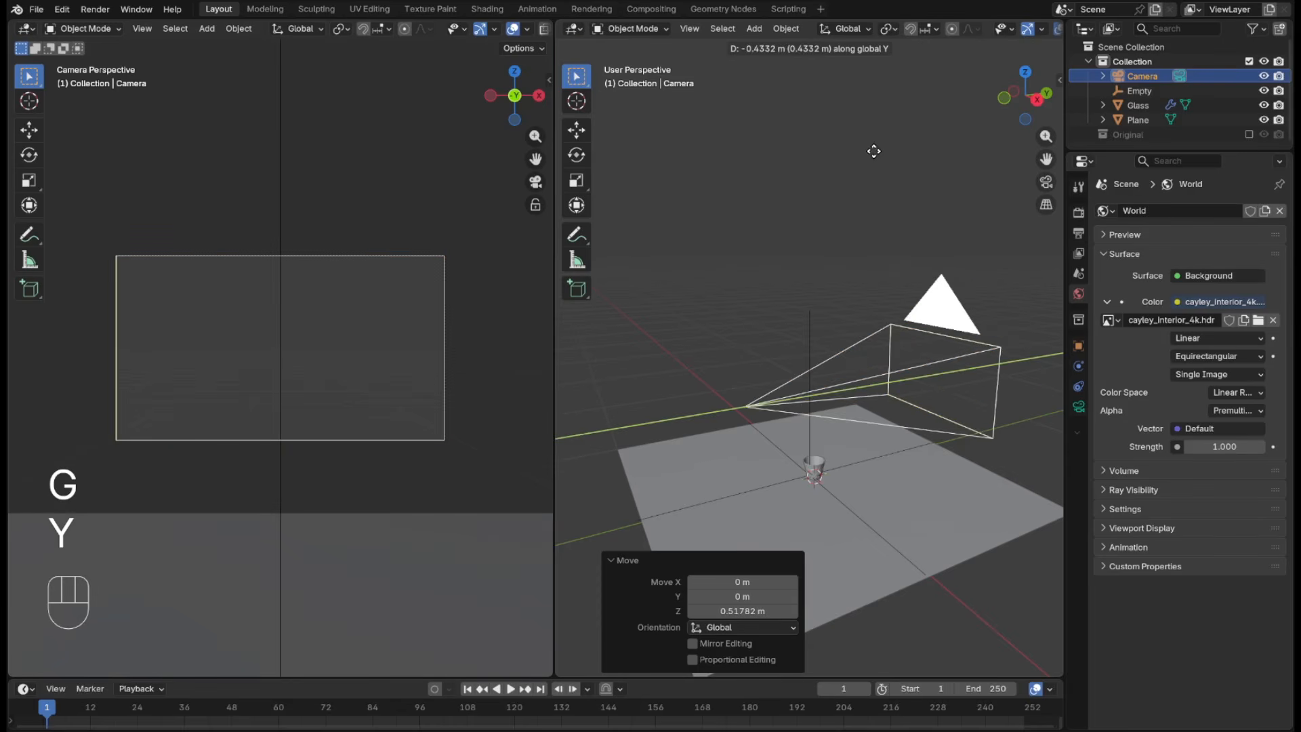
left_click(595, 158)
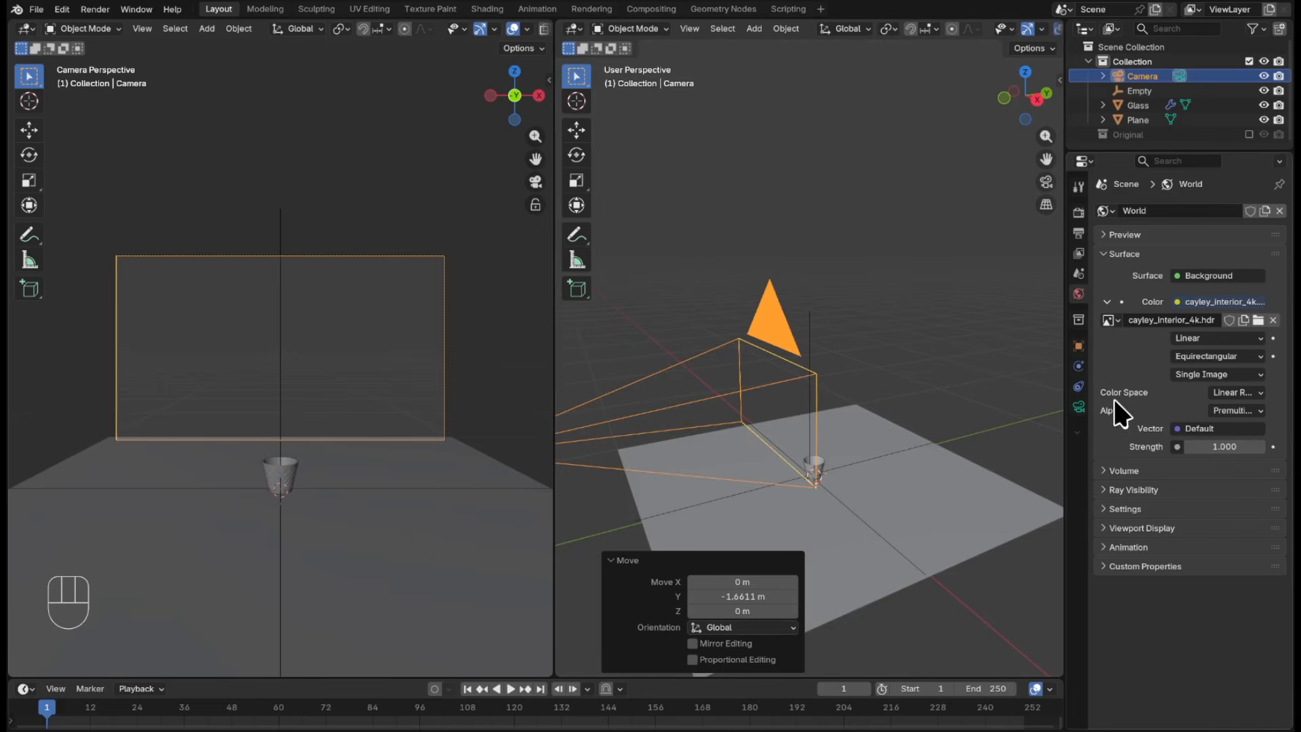
- Add a Track To constraint to the camera with the Empty as its target
left_click(1078, 386)
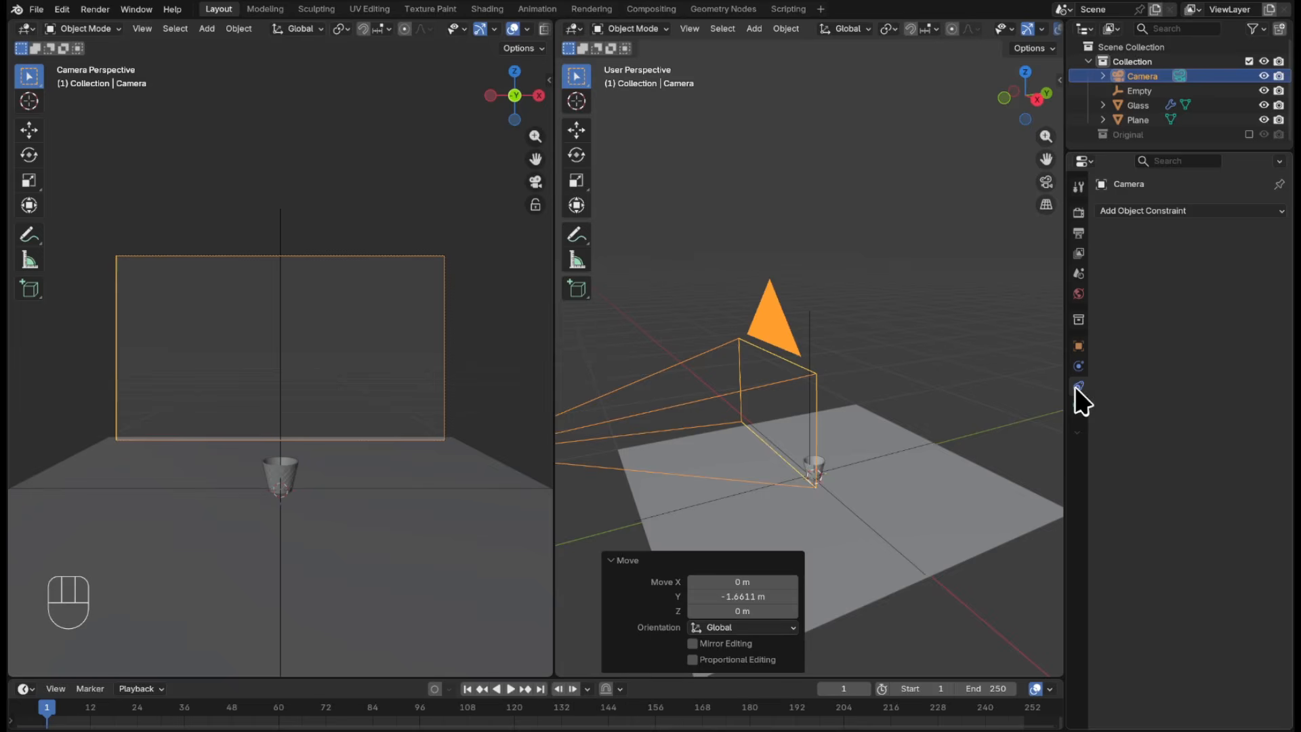
left_click(1180, 212)
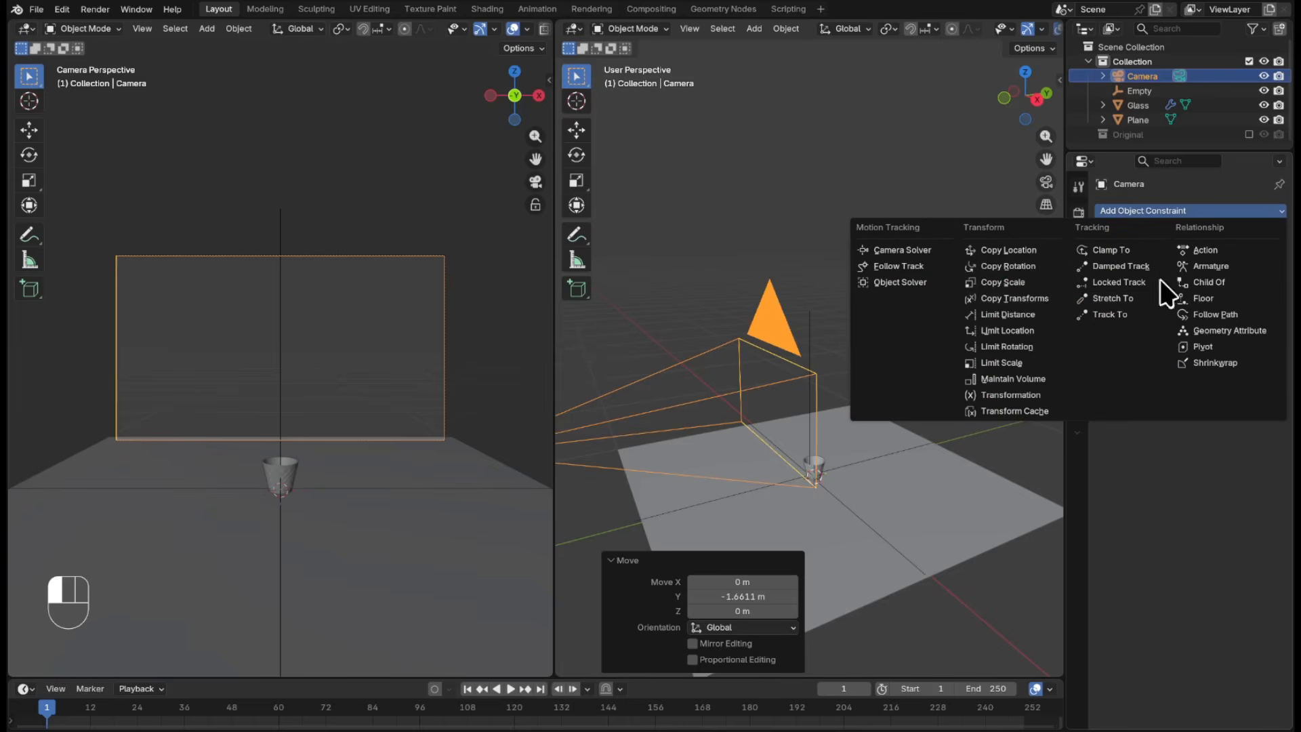
left_click(1146, 315)
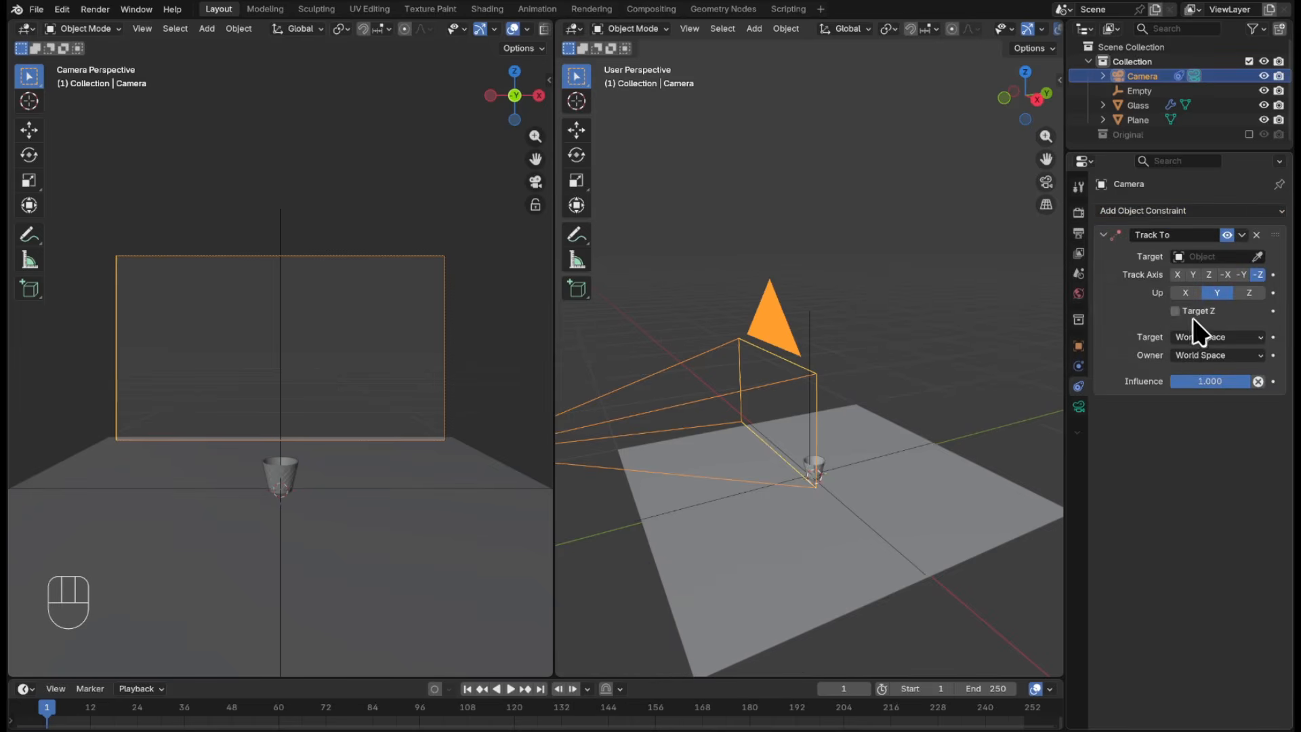
left_click(1248, 255)
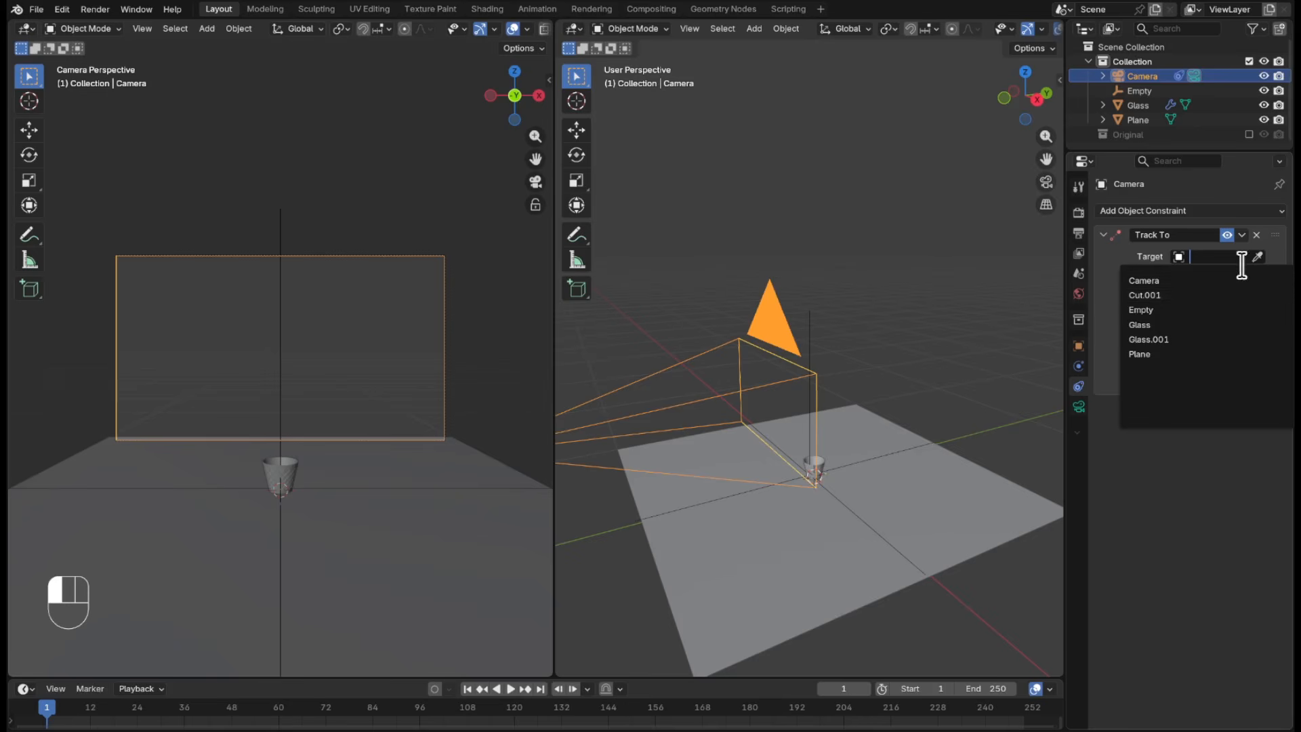
left_click(1212, 309)
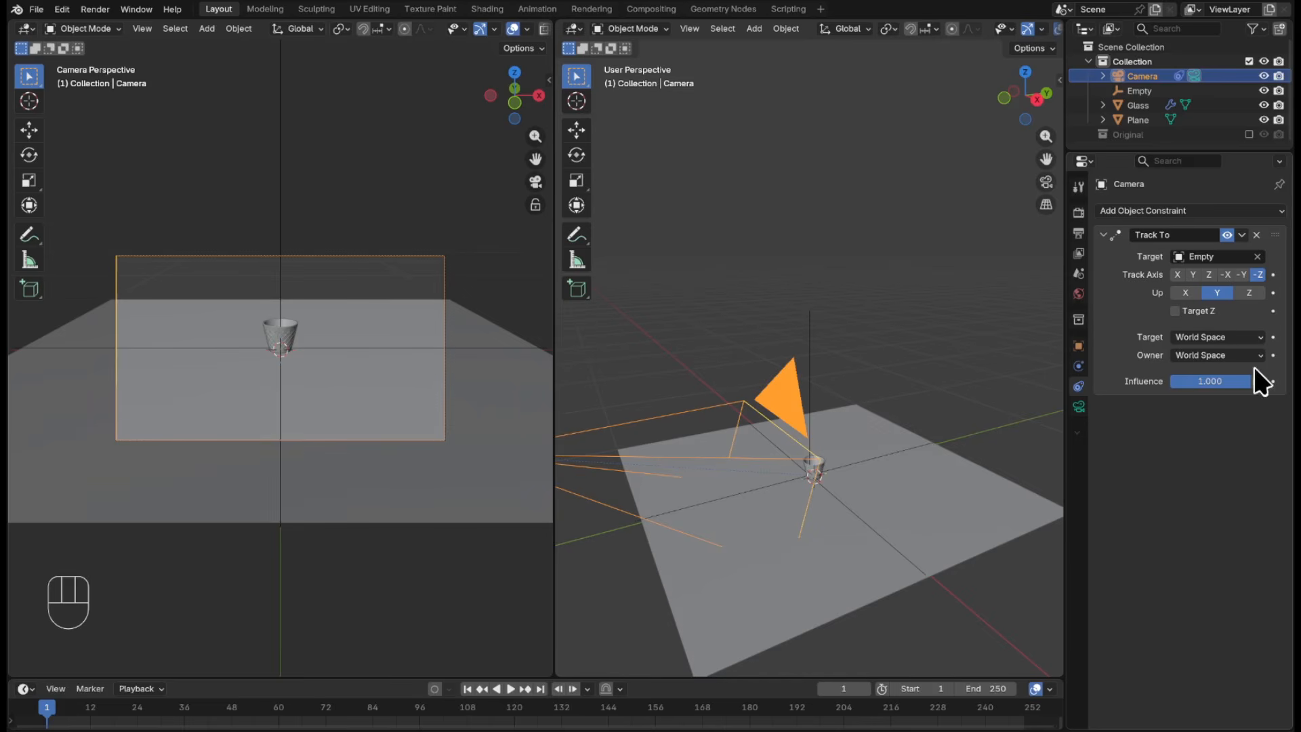
- Set the camera's focal length to 120 mm
left_click(1078, 408)
left_click(1219, 281)
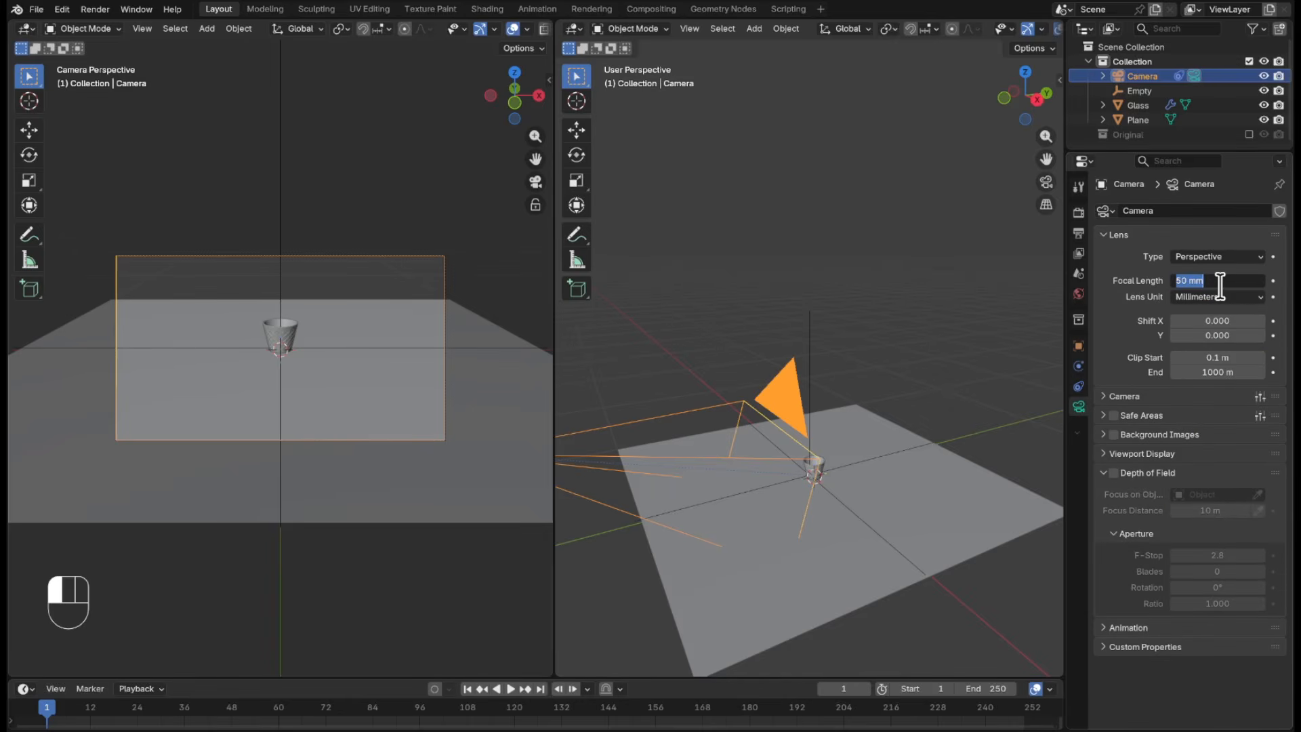
type("120")
key("Return")
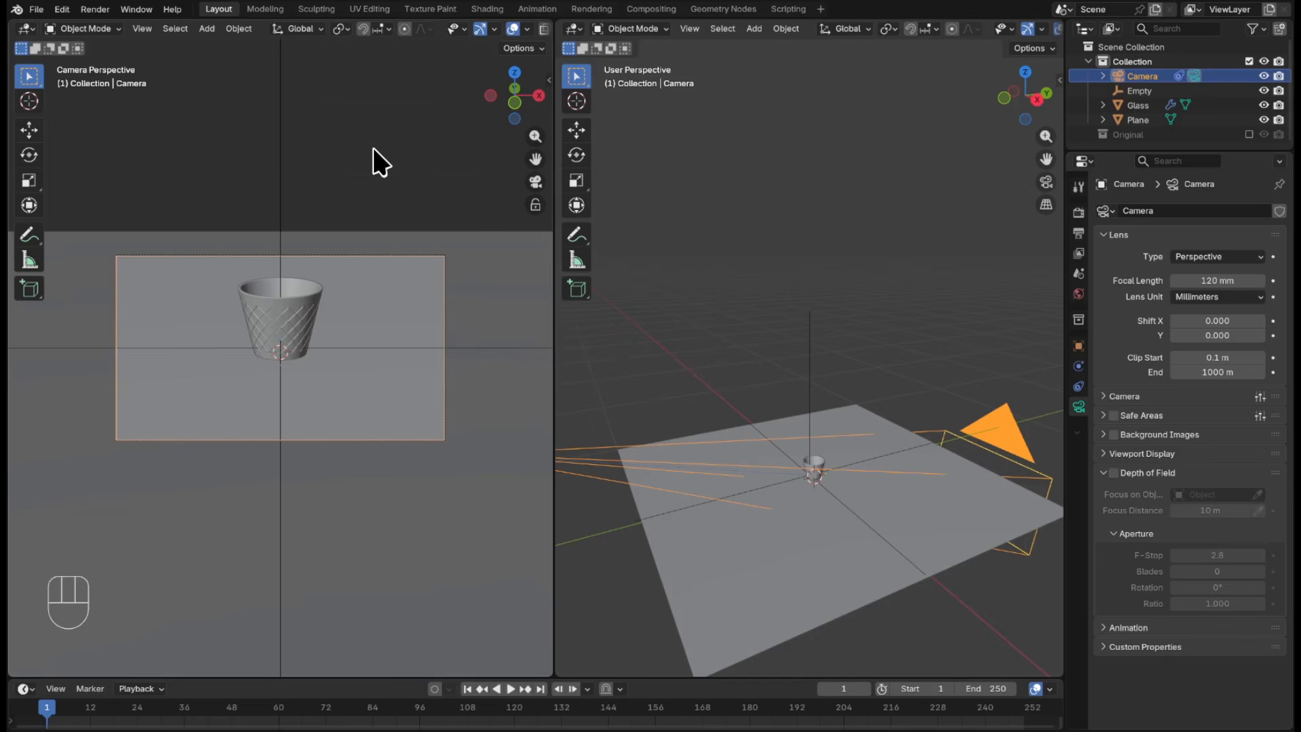
- Hide the toolbar, gizmos and overlays in the camera-view viewport
key("t")
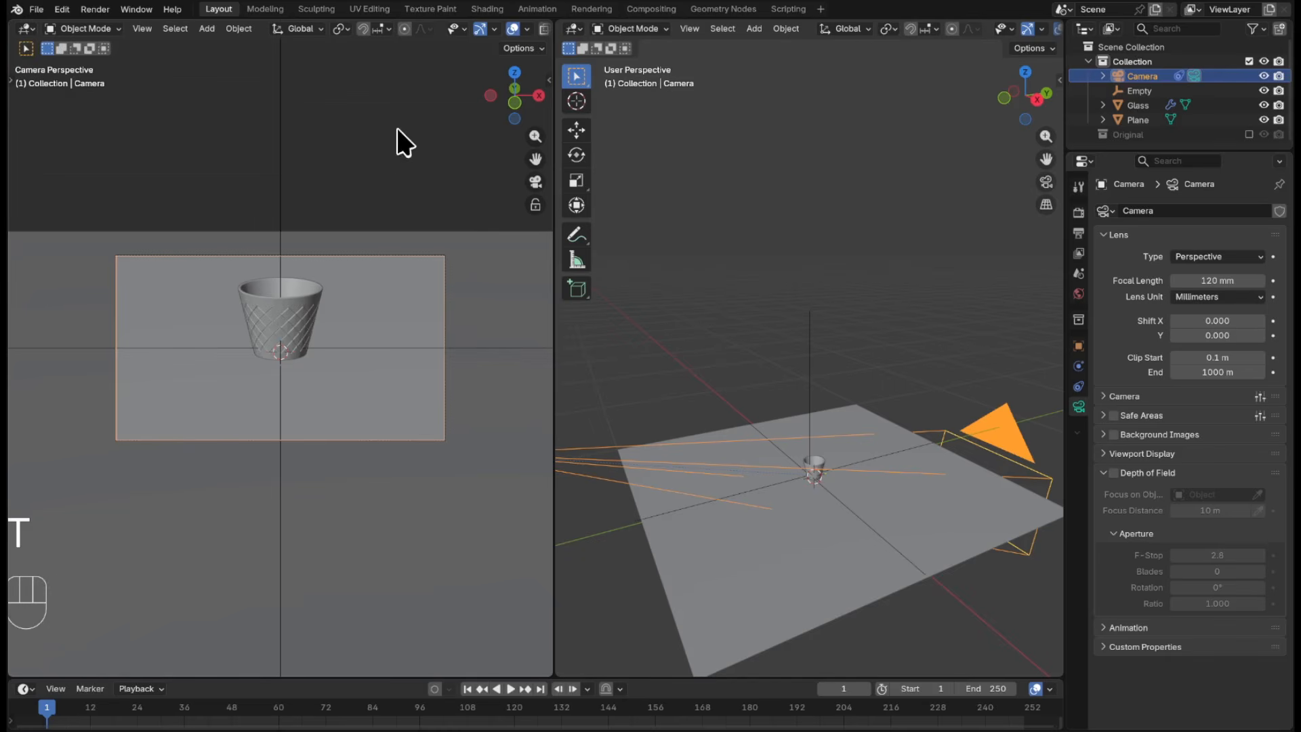
left_click(479, 29)
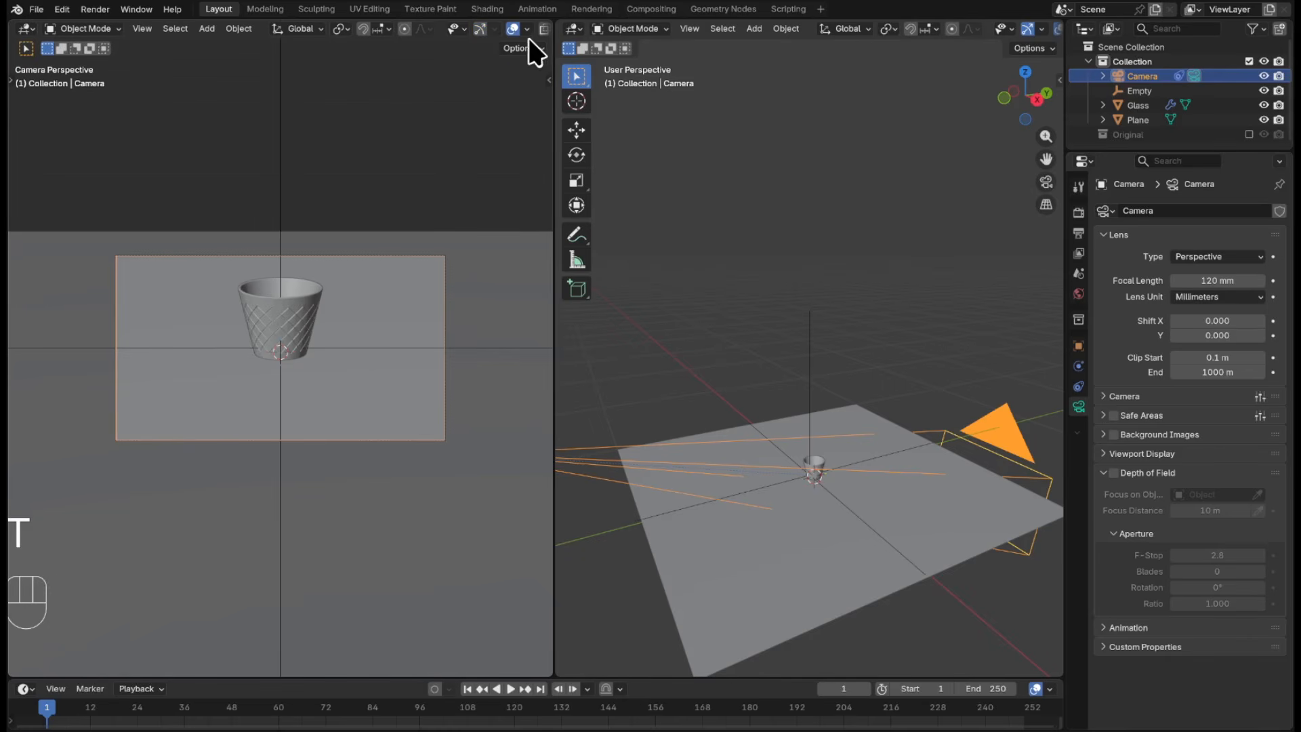
left_click(513, 29)
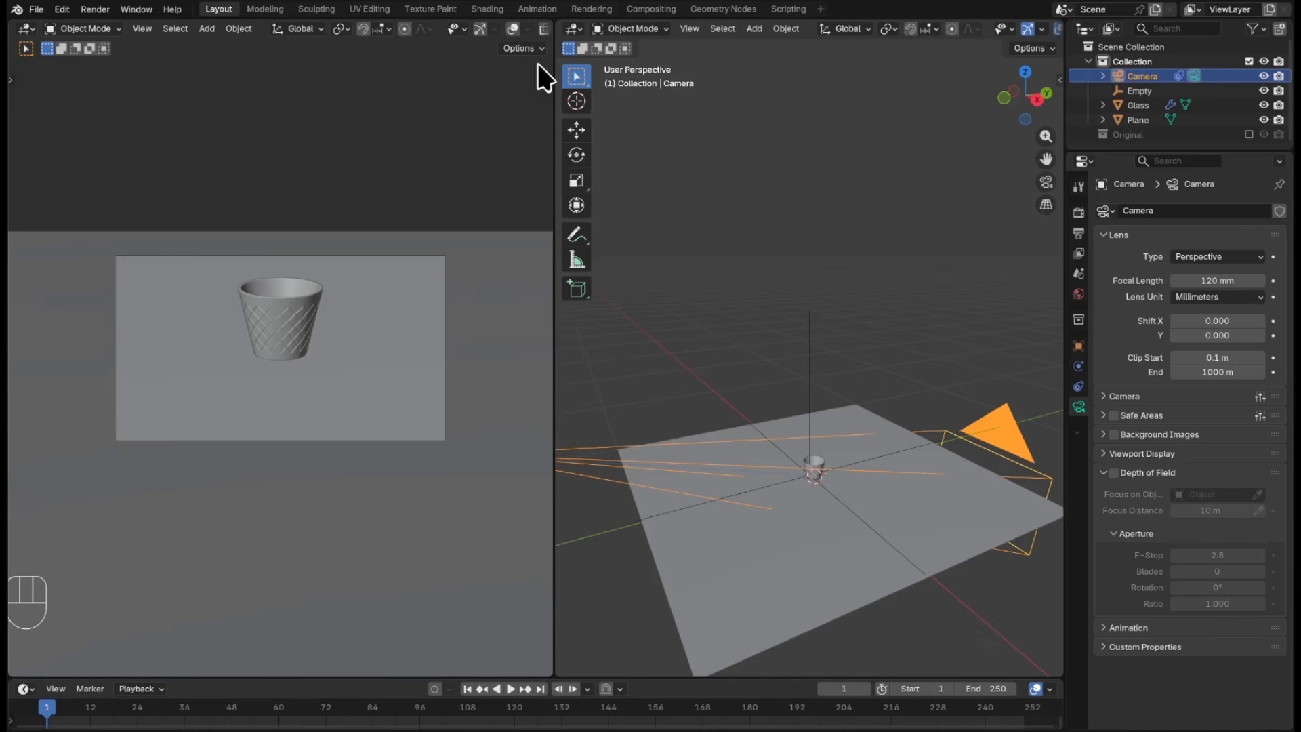
- Switch the camera-view viewport to rendered shading
scroll(513, 32, "down", 2)
scroll(513, 30, "down", 2)
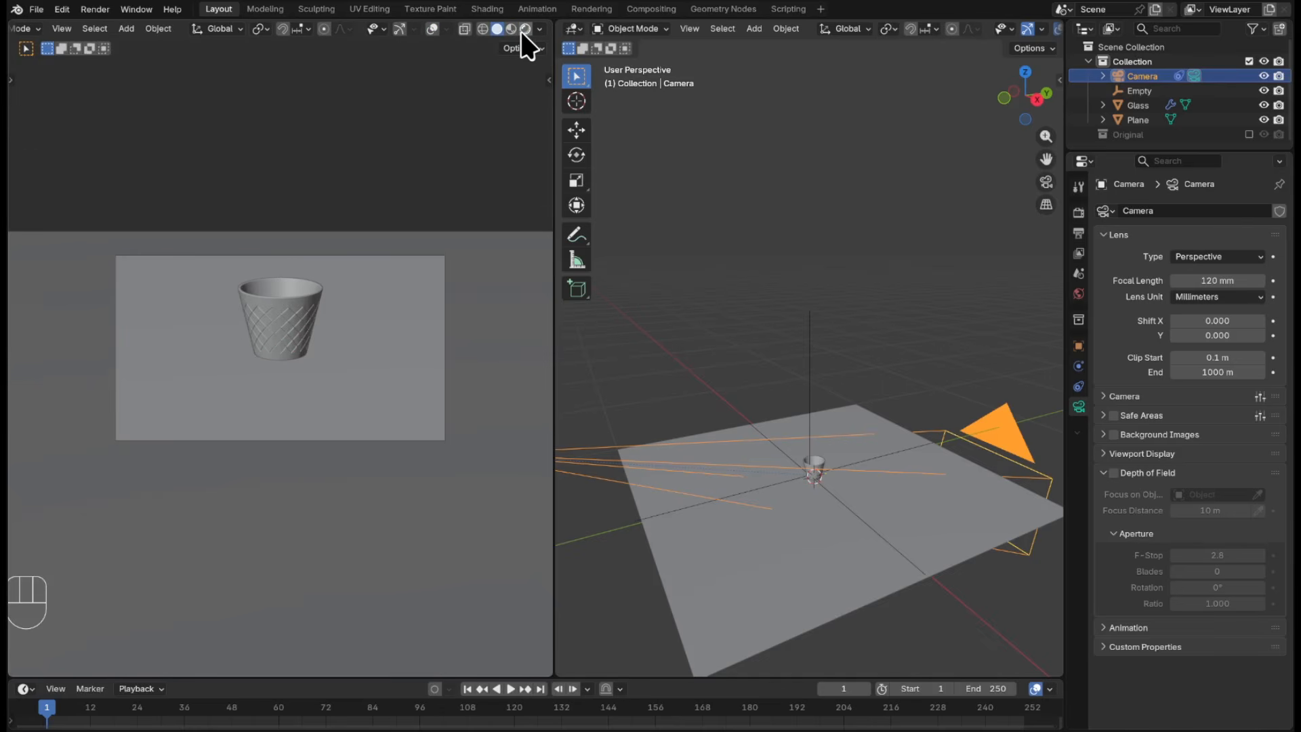
left_click(525, 29)
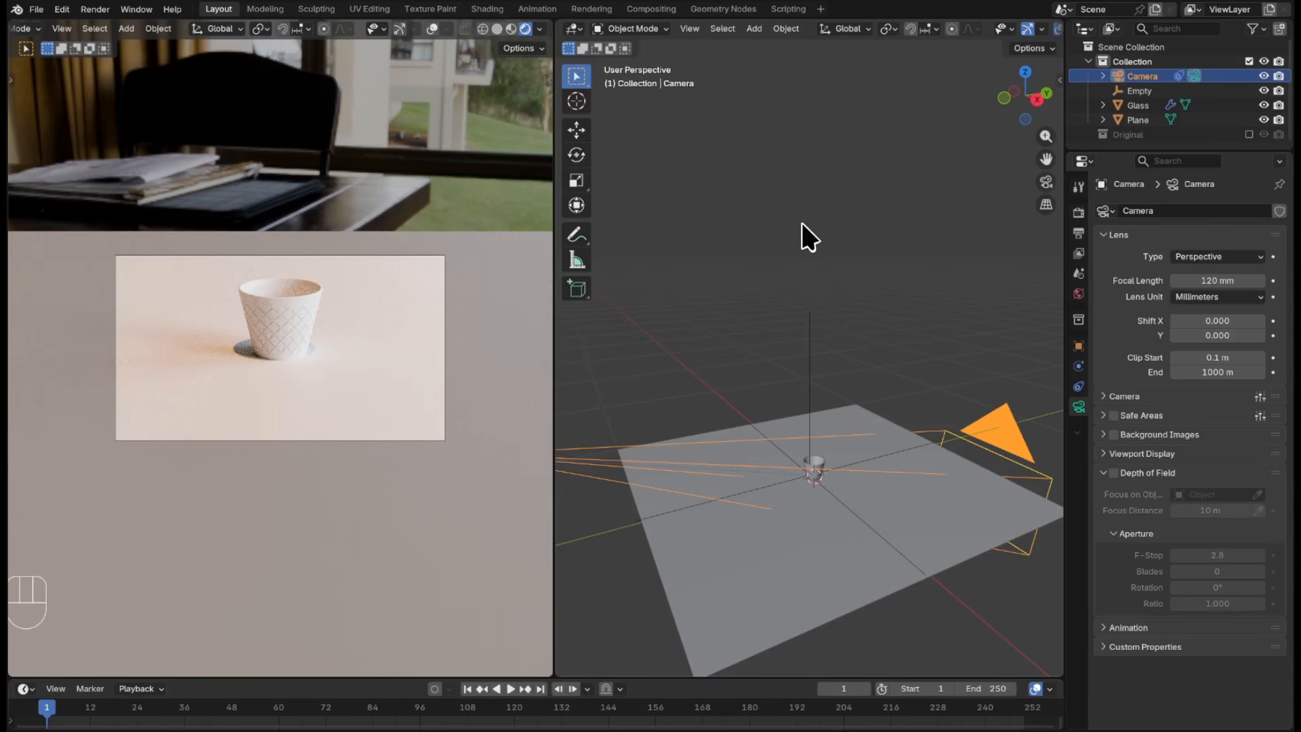
- Give the plane a new material with a mid-grey base color, Metallic 1.000 and Roughness 0.765
left_click(818, 624)
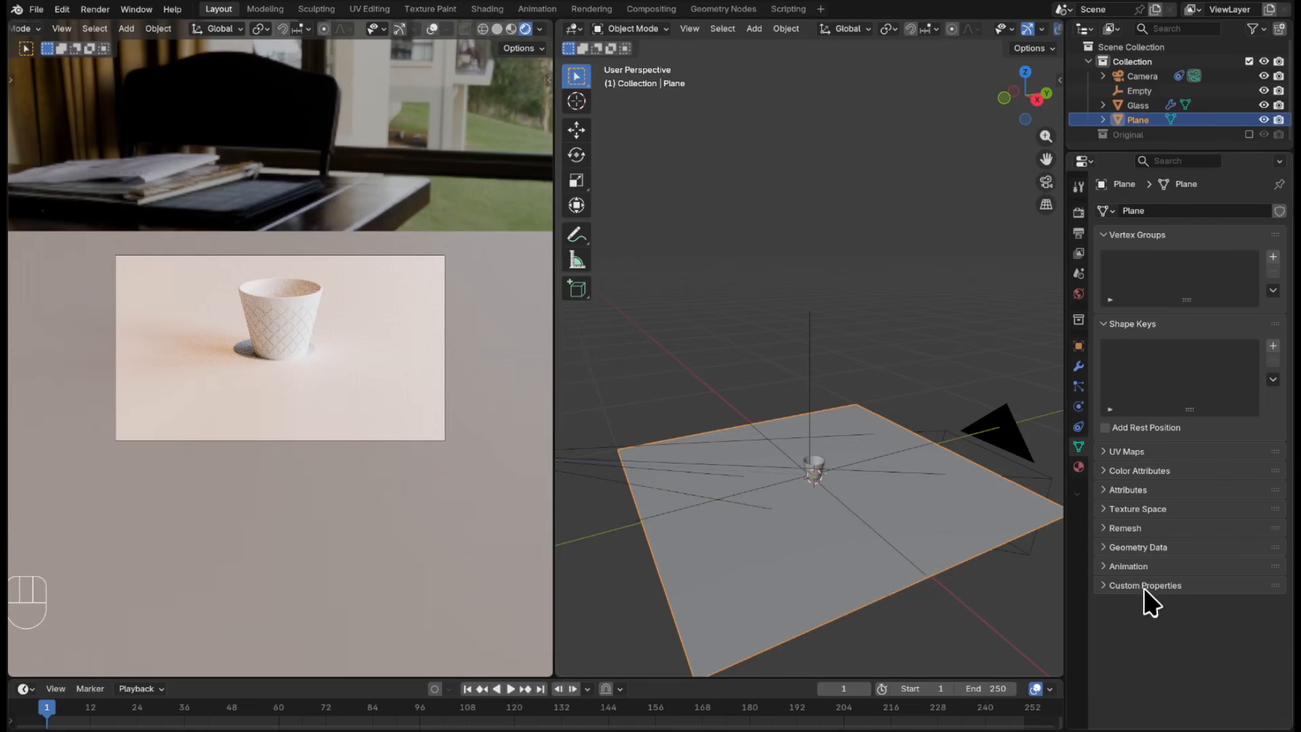
left_click(1078, 468)
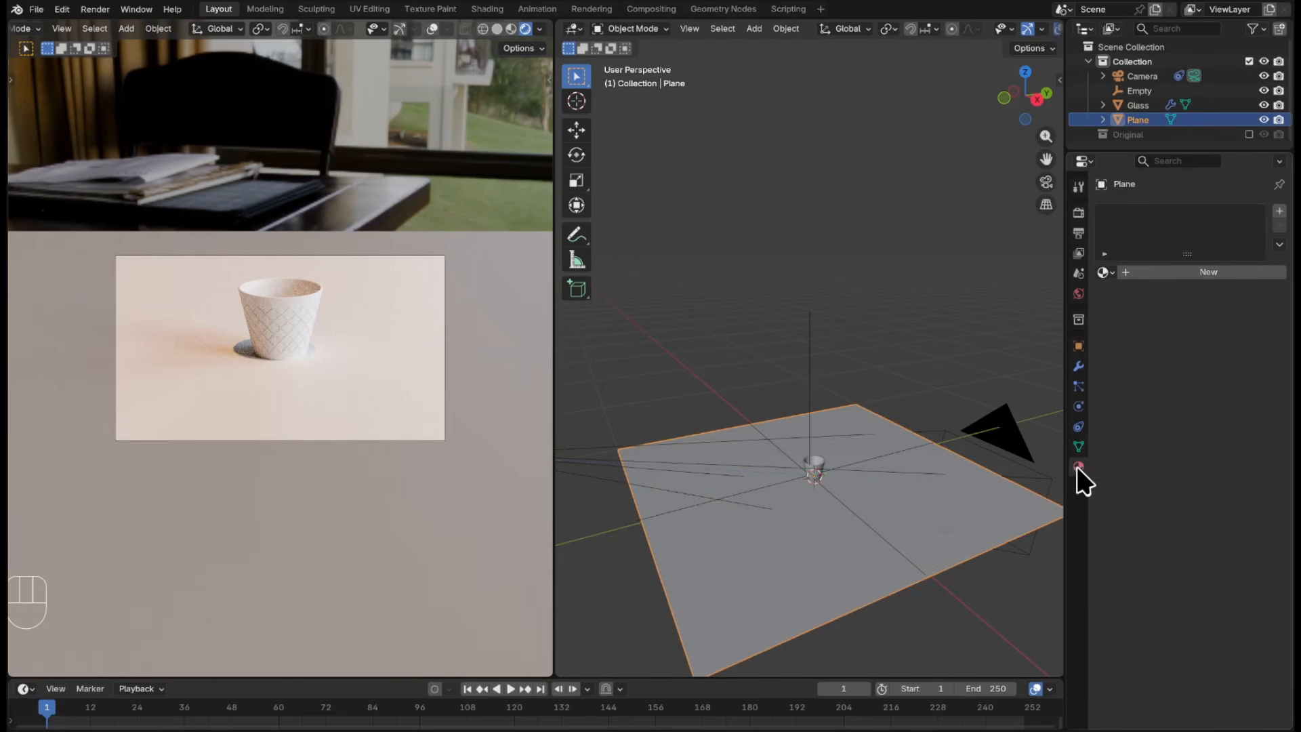
left_click(1195, 275)
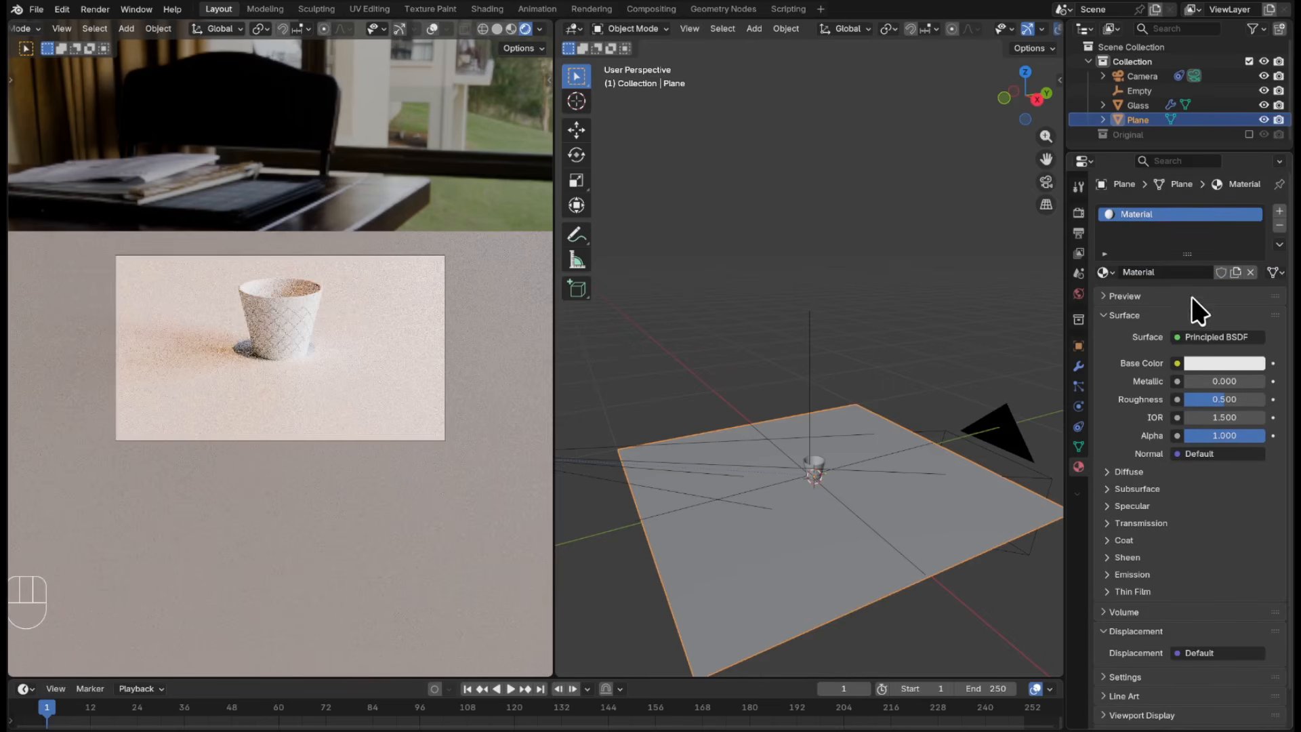
left_click(1252, 363)
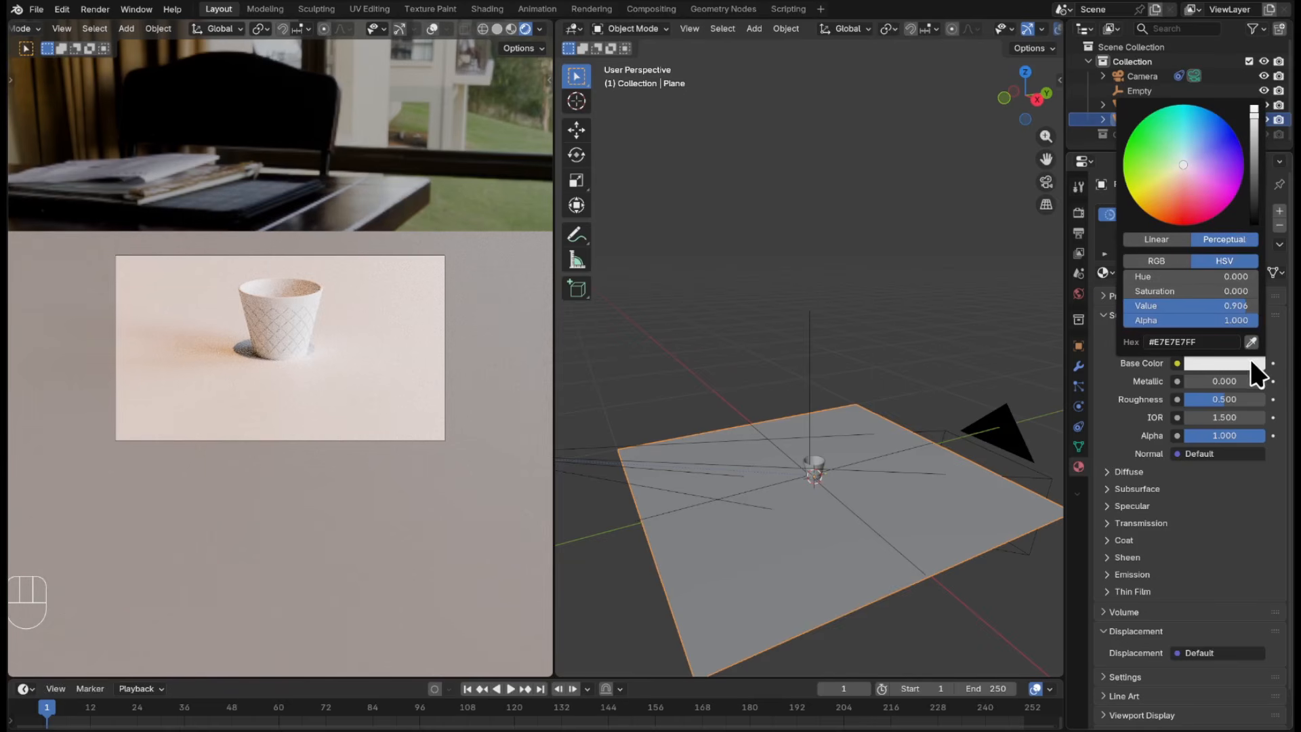
left_click(1255, 174)
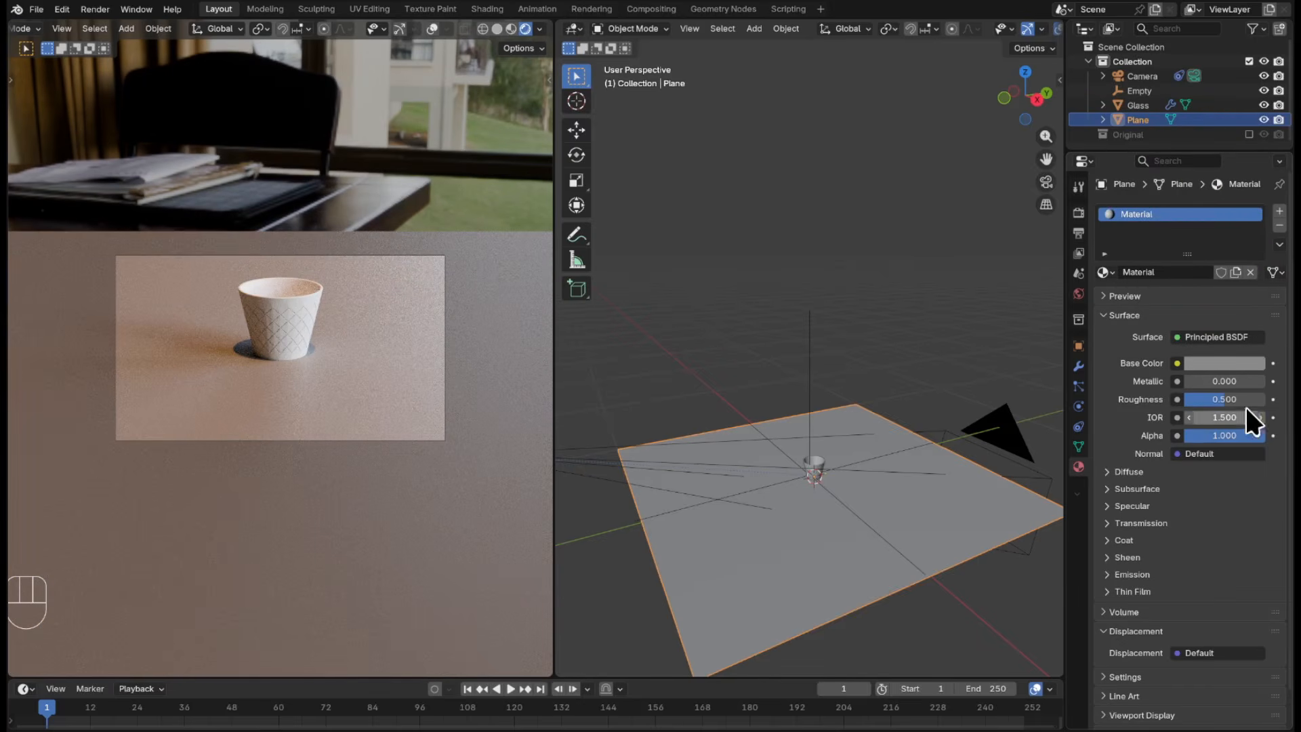
left_click_drag(1209, 383, 1264, 383)
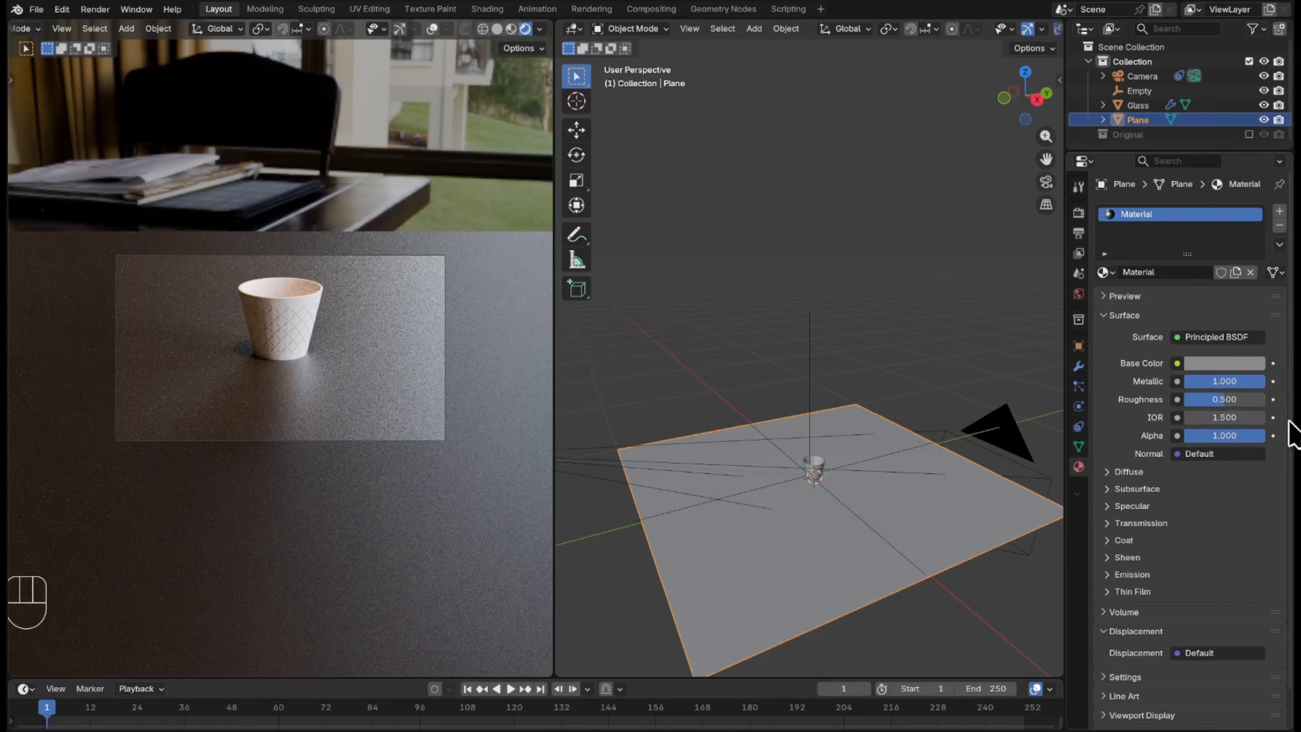
left_click_drag(1226, 399, 1241, 404)
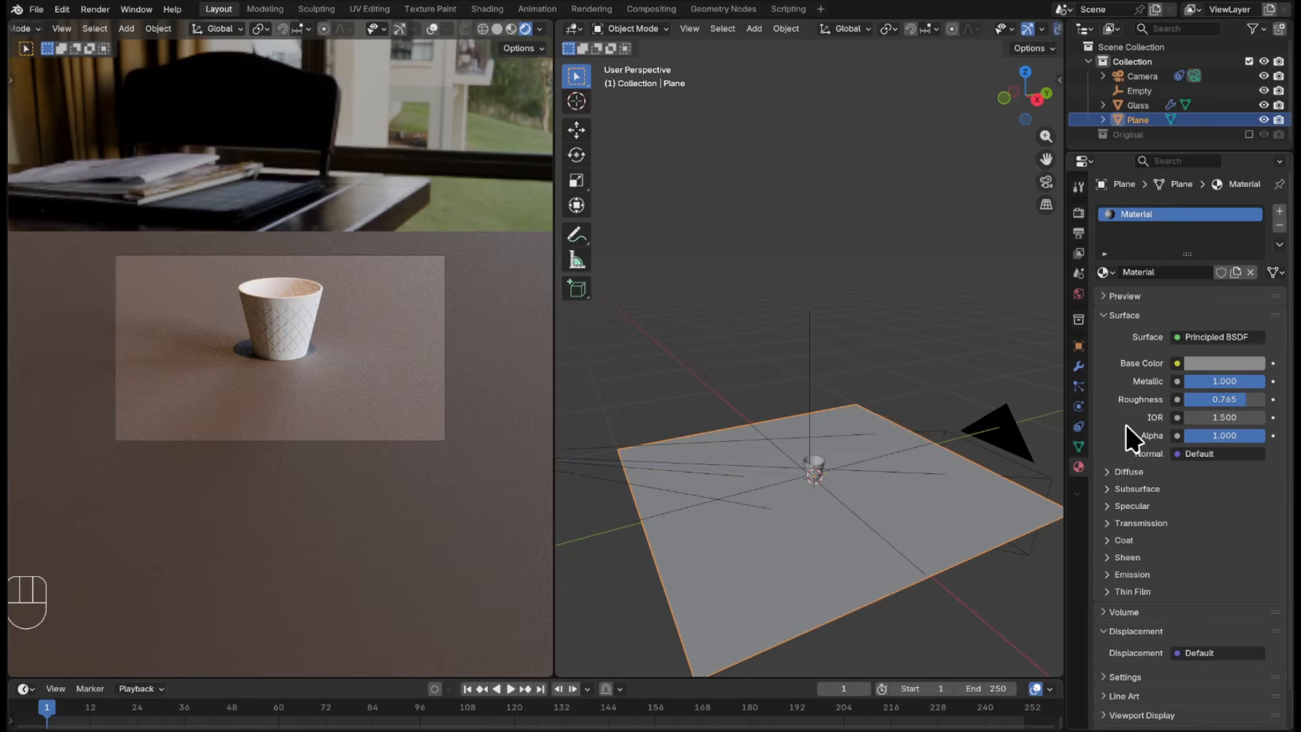
- Select the Glass object, switch to the Shading workspace and frame the glass in rendered shading
left_click(1153, 106)
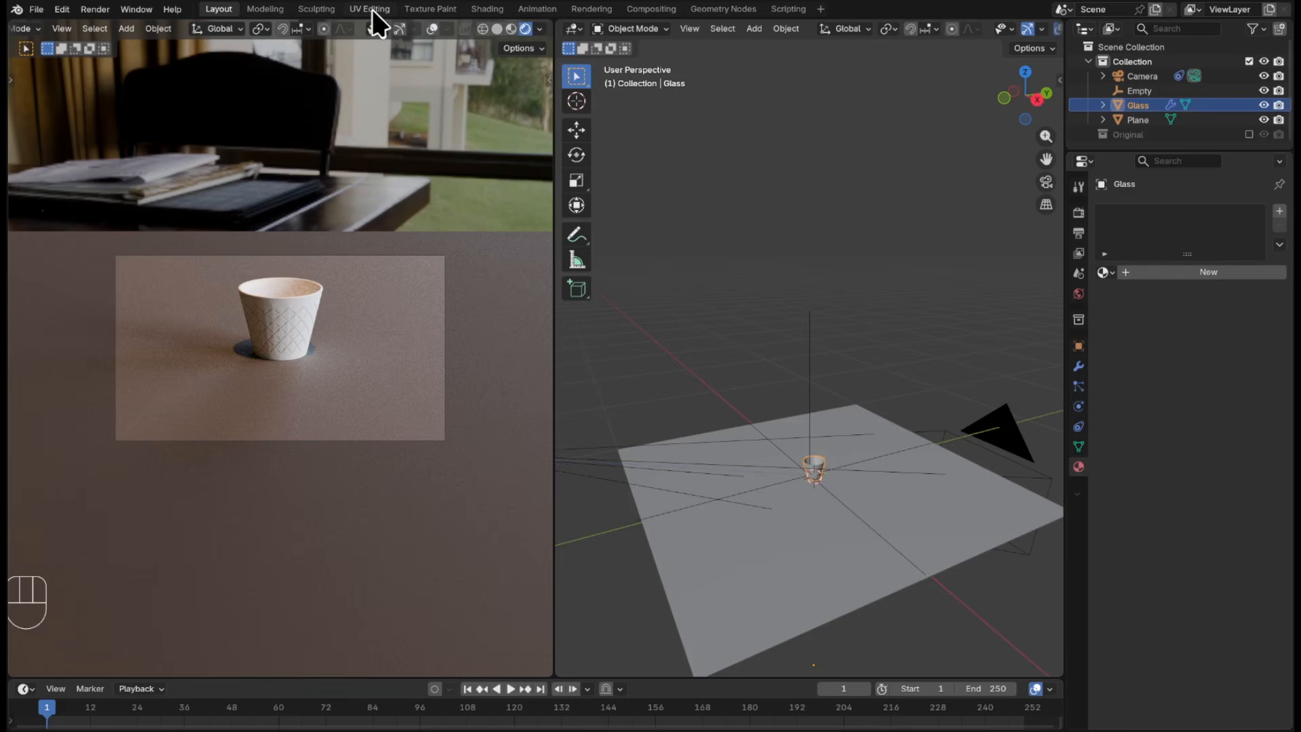
left_click(501, 9)
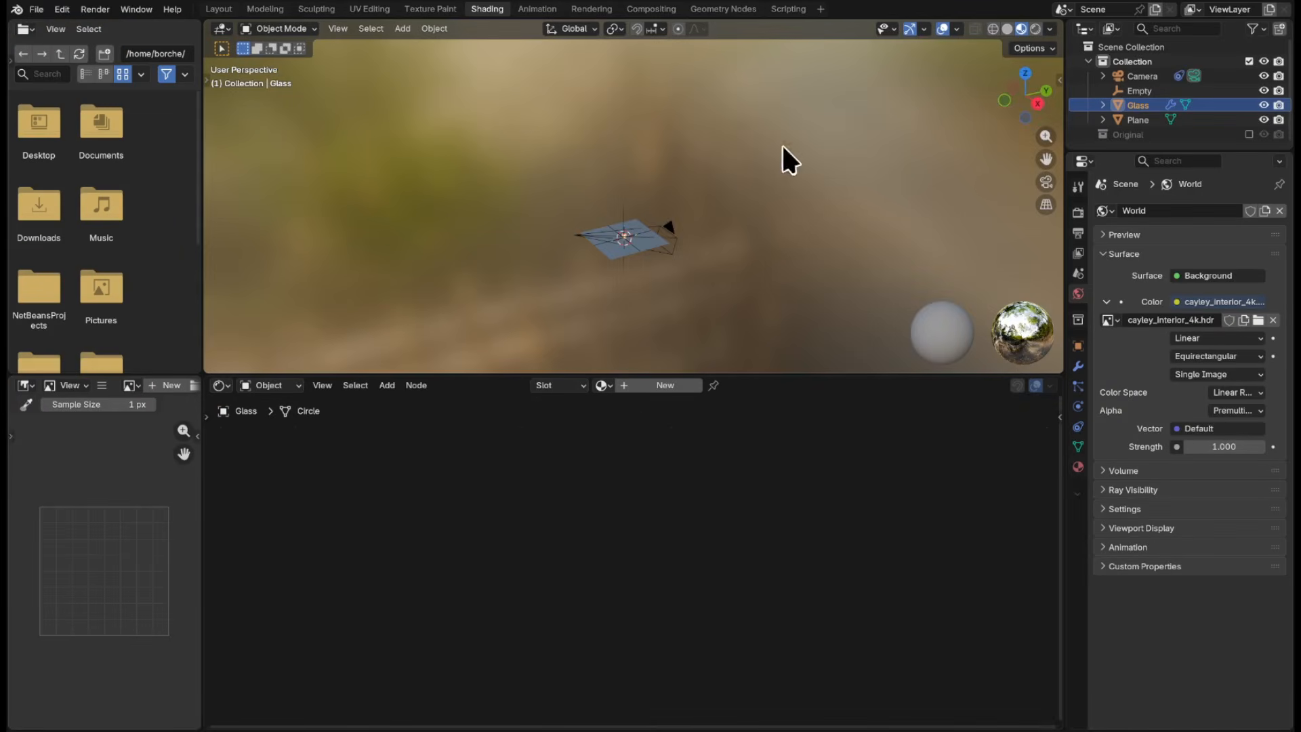
left_click(1040, 28)
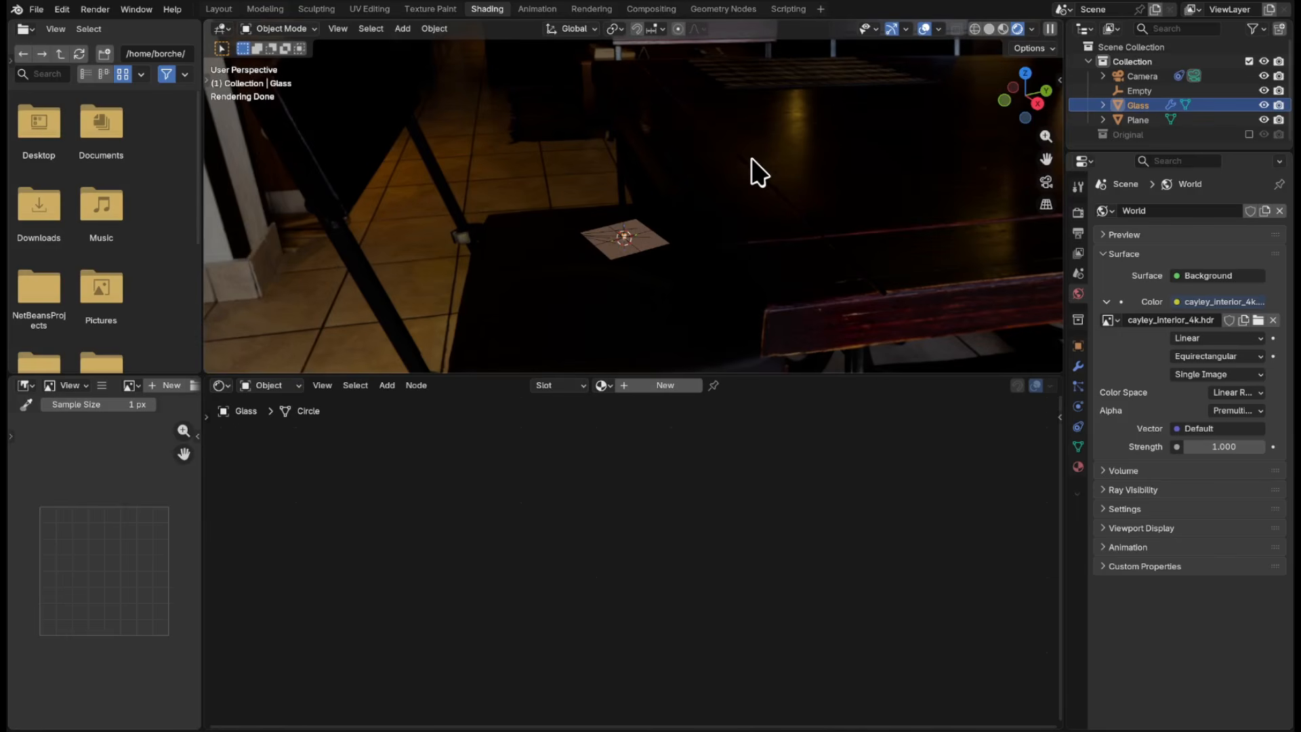
key("KP_Decimal")
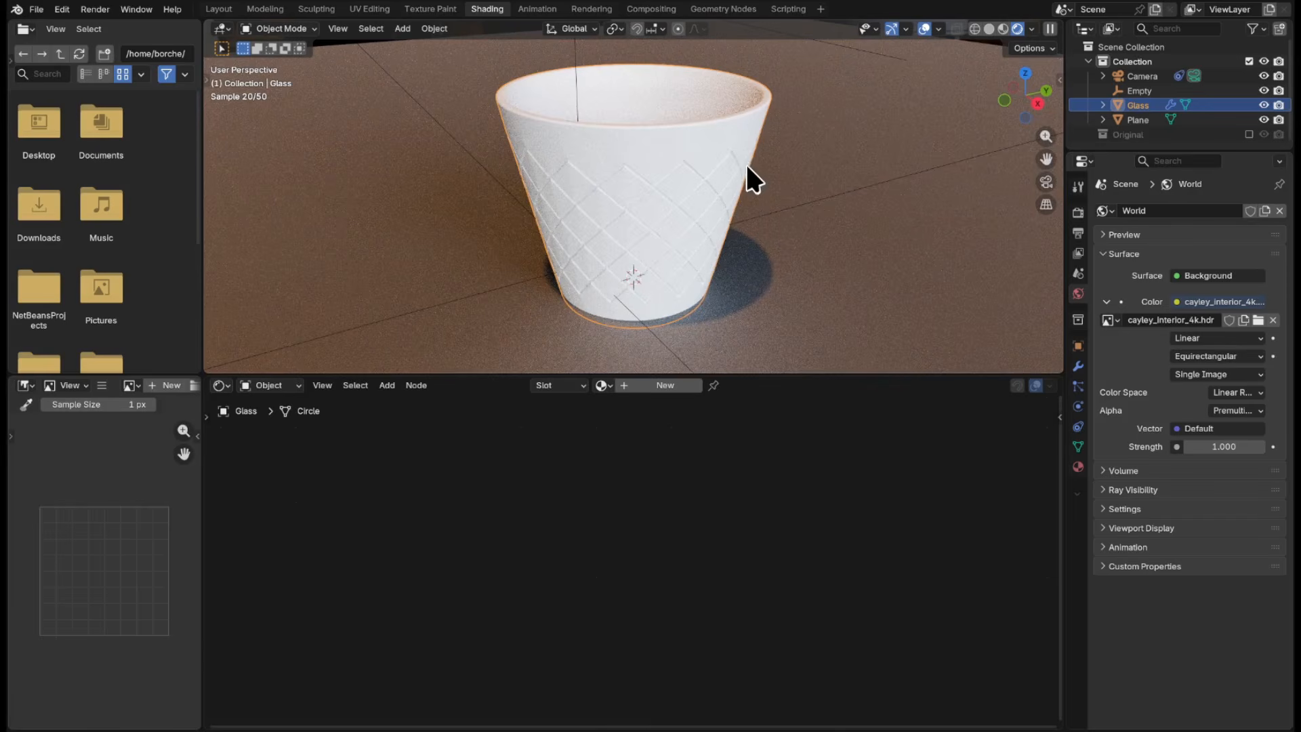
- Create a new material for the glass and delete its Principled BSDF node
left_click(676, 385)
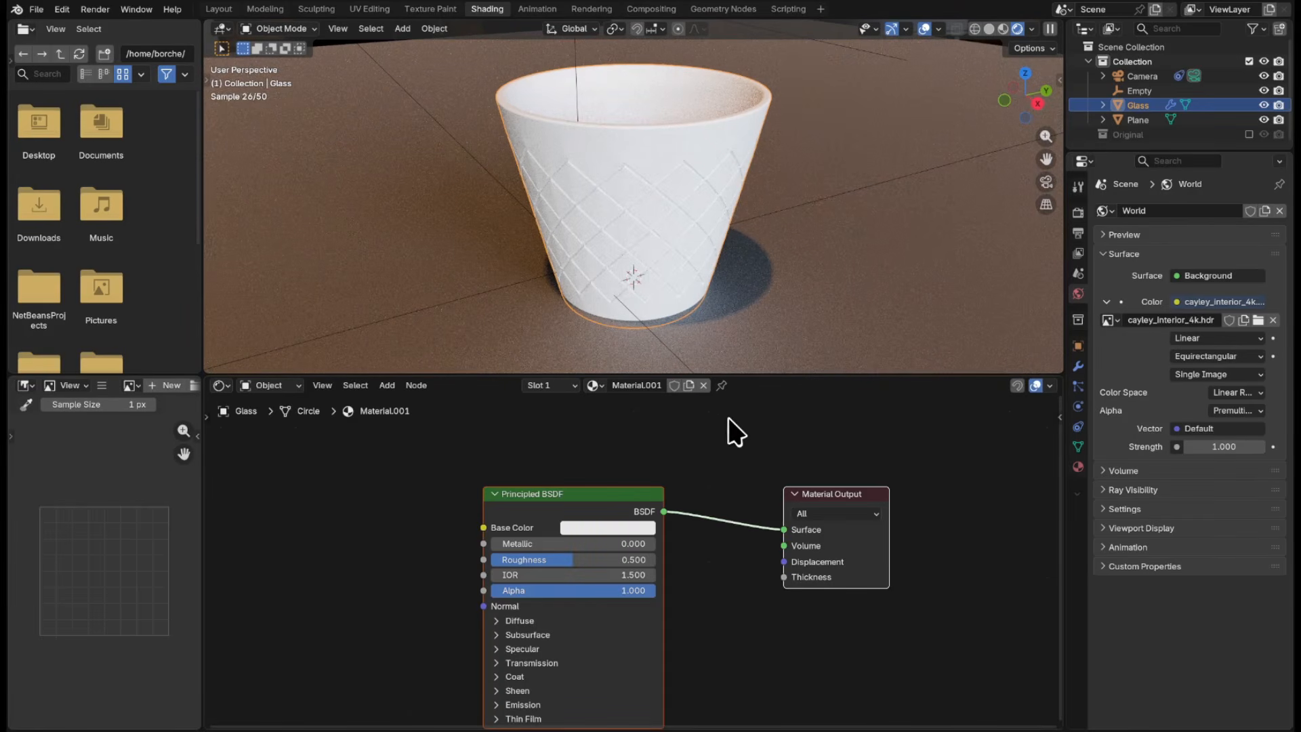
left_click(751, 462)
left_click(650, 492)
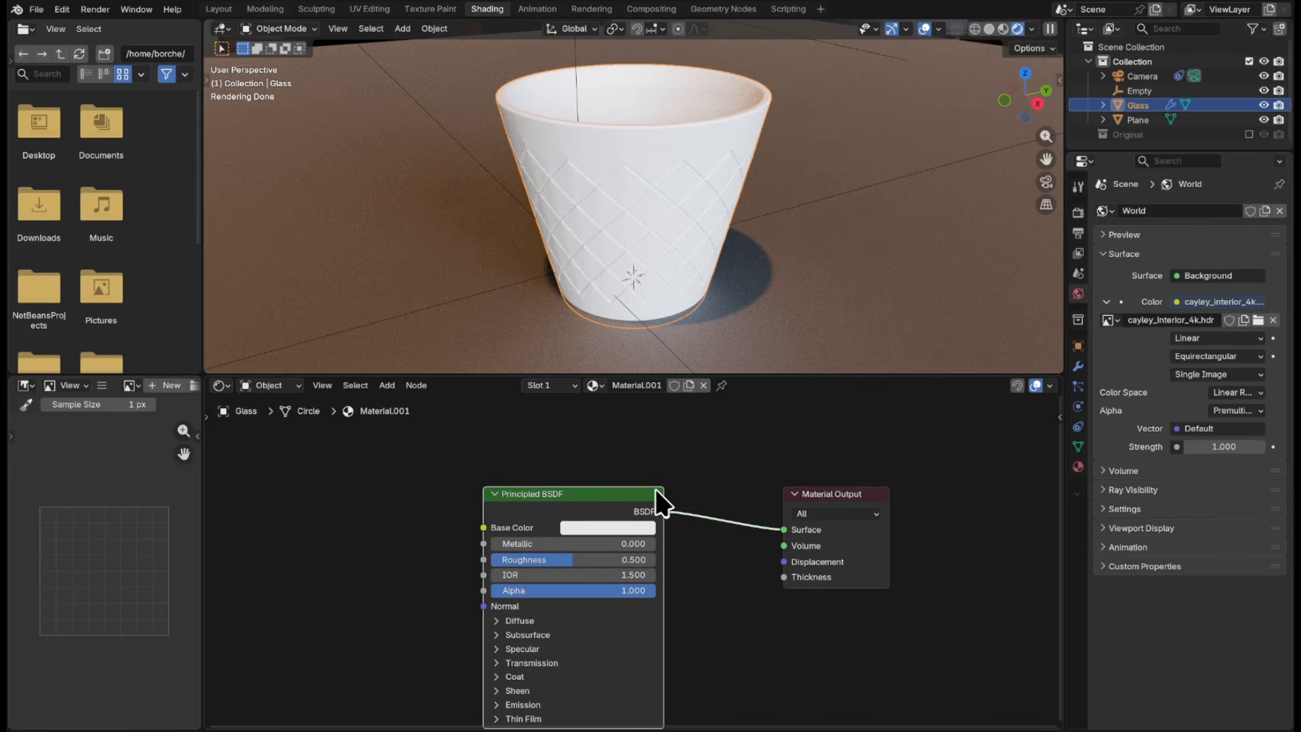
key("Delete")
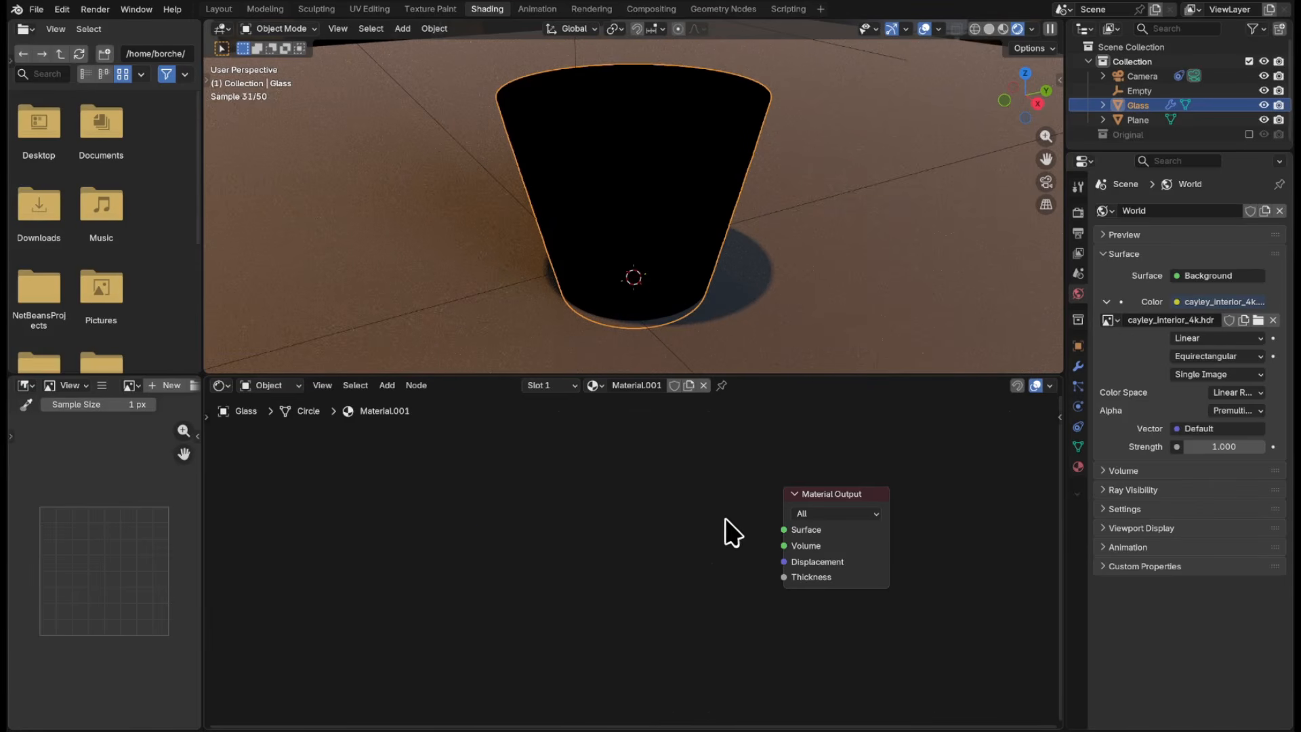
- Add a Mix Shader node and connect its output to the Surface input of the Material Output
key("shift+a")
left_click(603, 532)
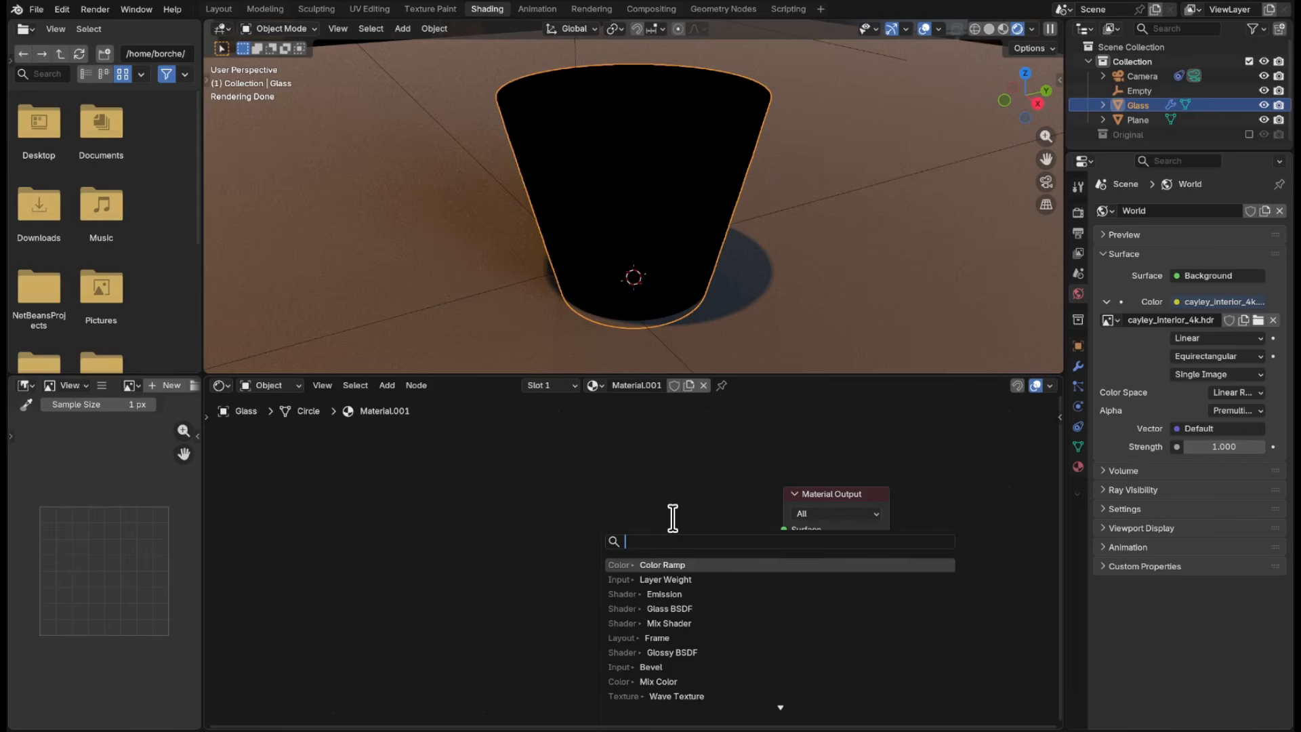
type("m")
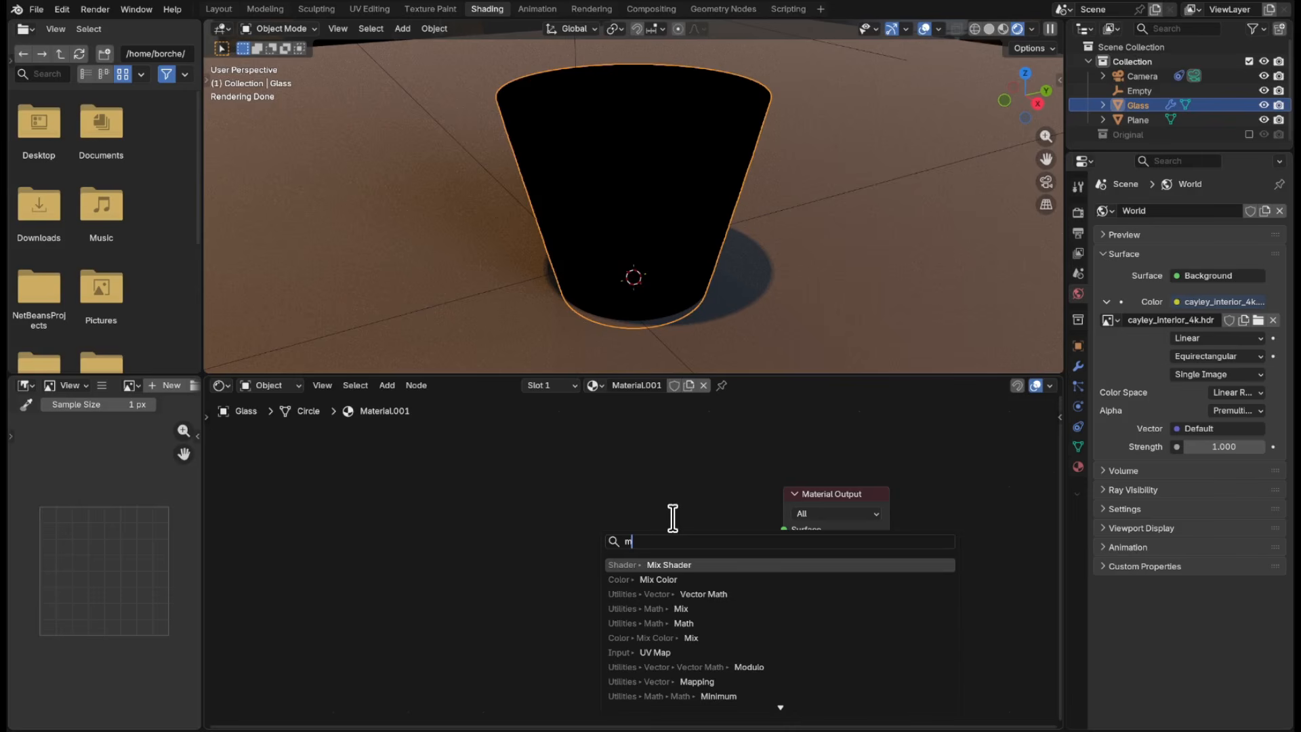
key("Return")
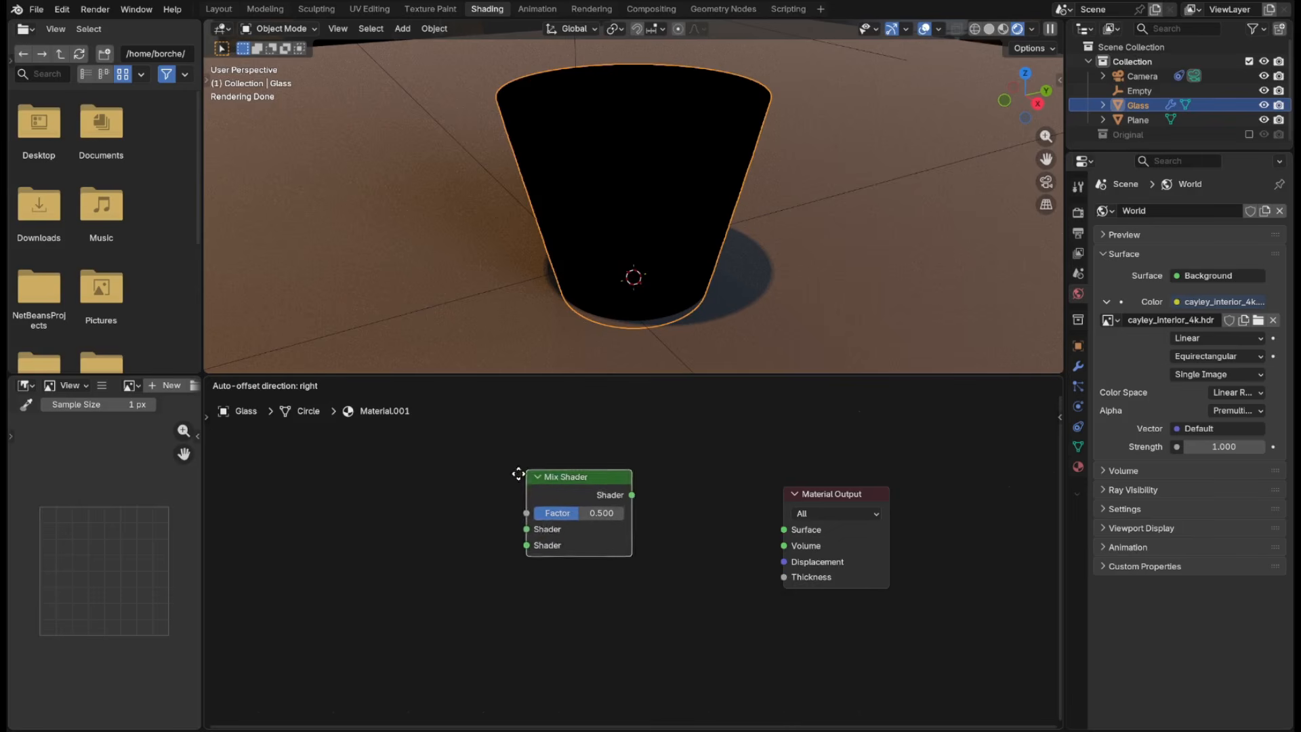
left_click(498, 527)
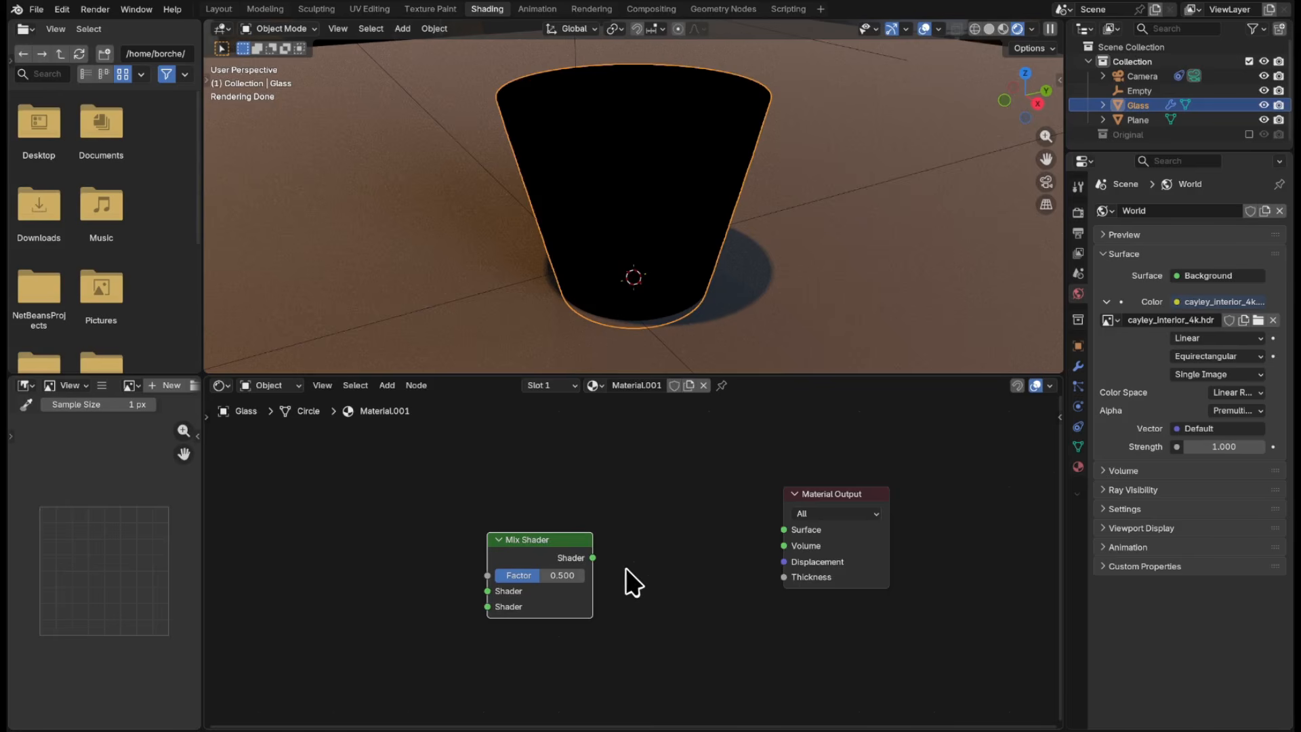
left_click_drag(593, 557, 784, 529)
- Add a Glass BSDF with Roughness 0.100 and connect it to the Mix Shader's first Shader input
key("shift+a")
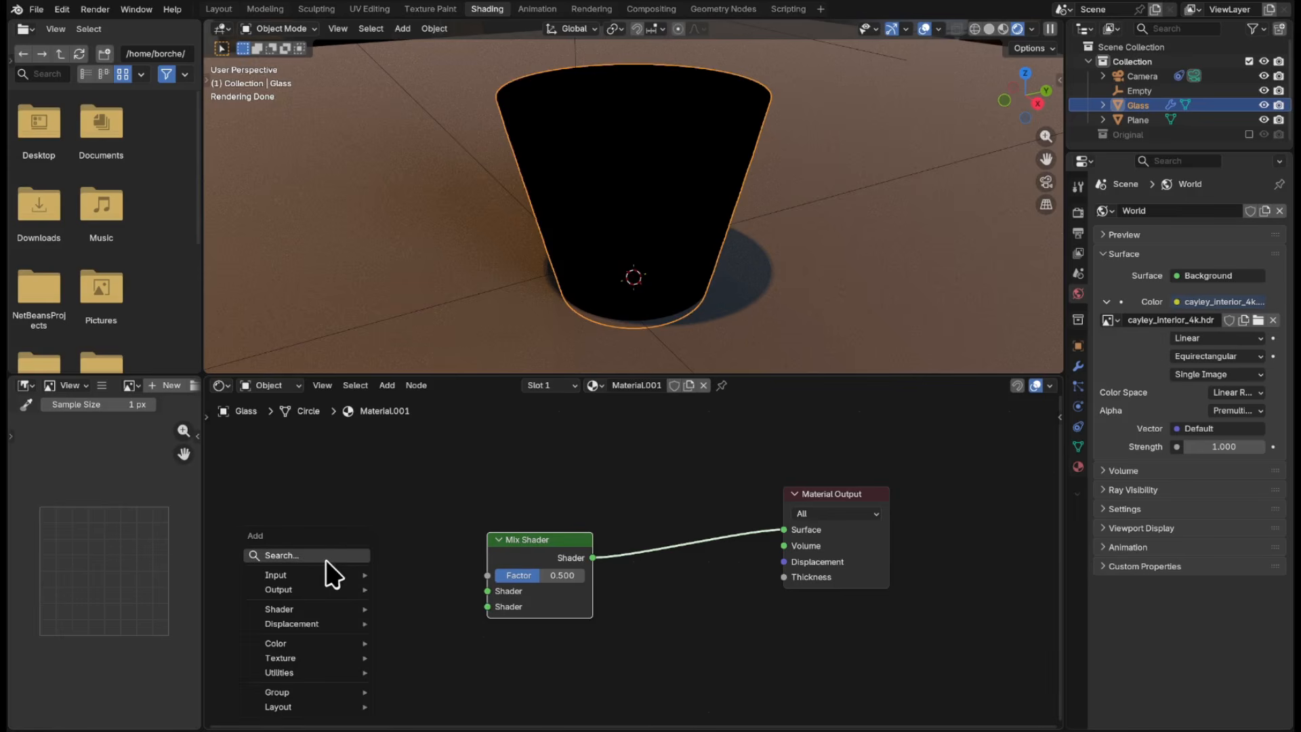
left_click(327, 557)
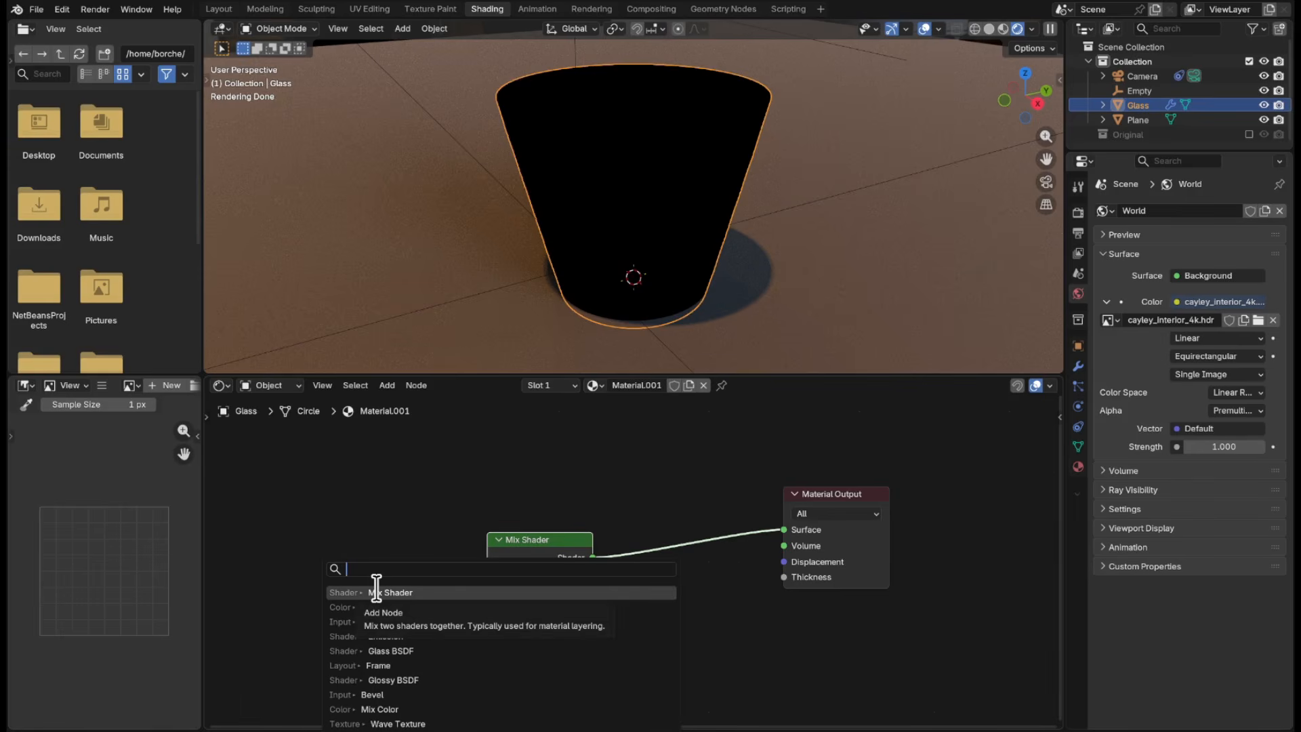
type("g")
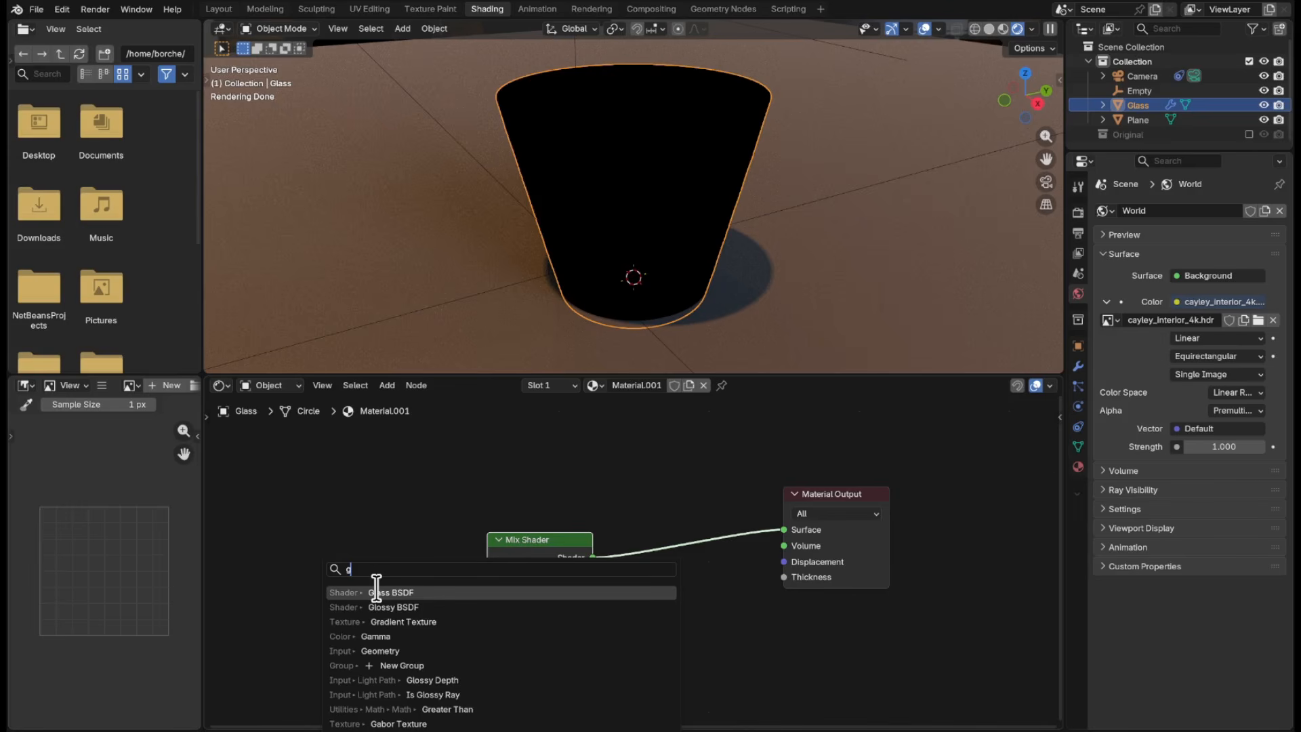
left_click(521, 592)
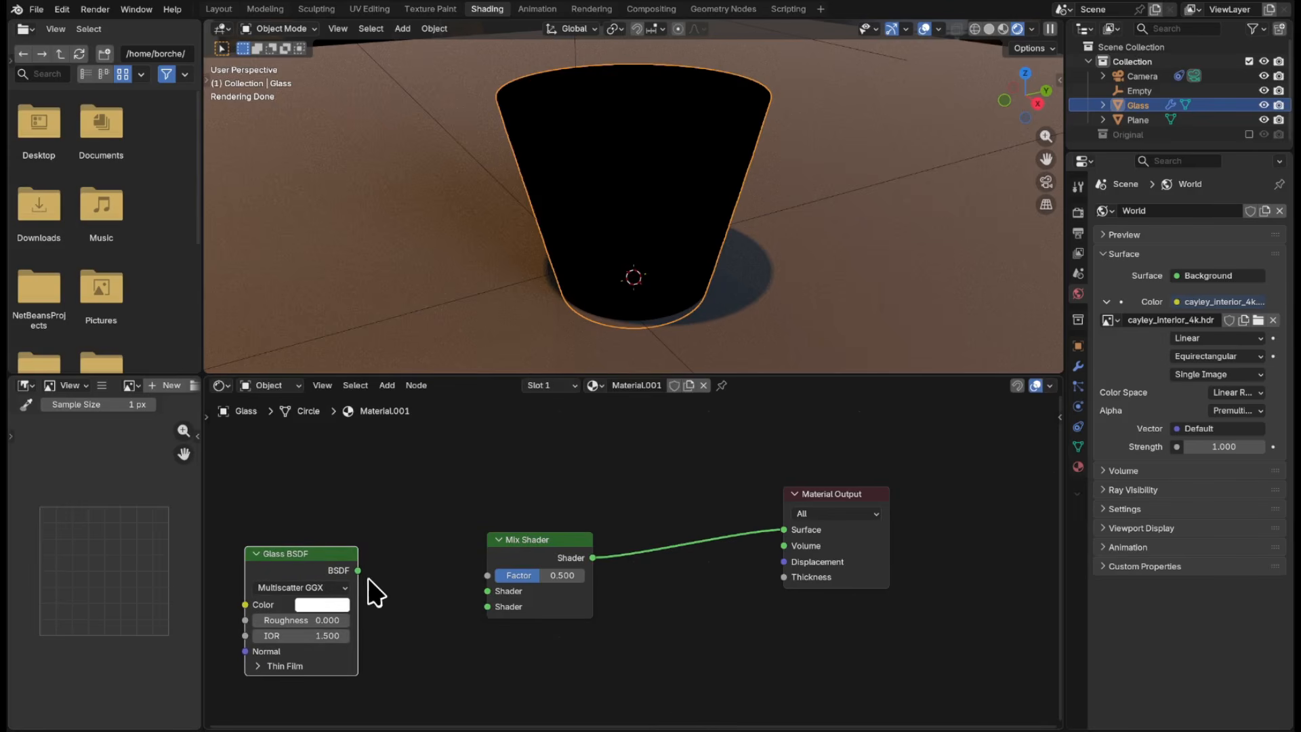
left_click_drag(358, 570, 491, 596)
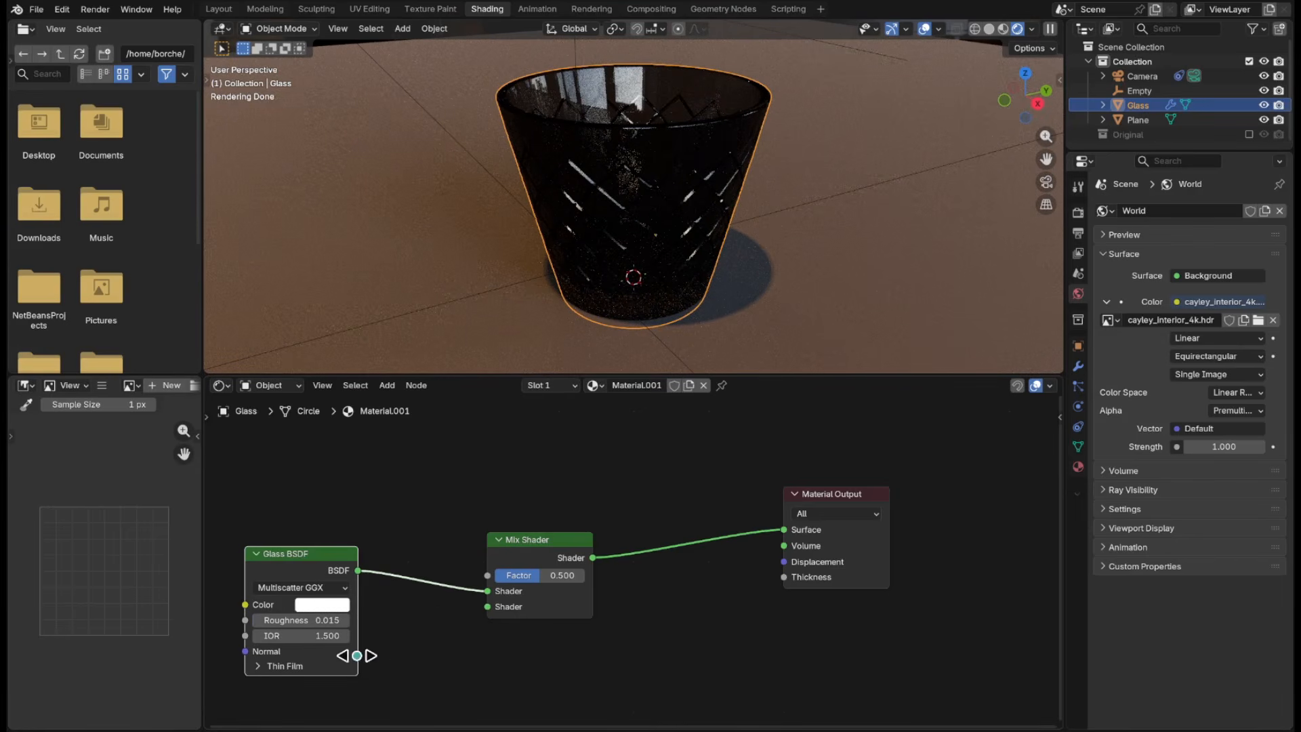
left_click(322, 619)
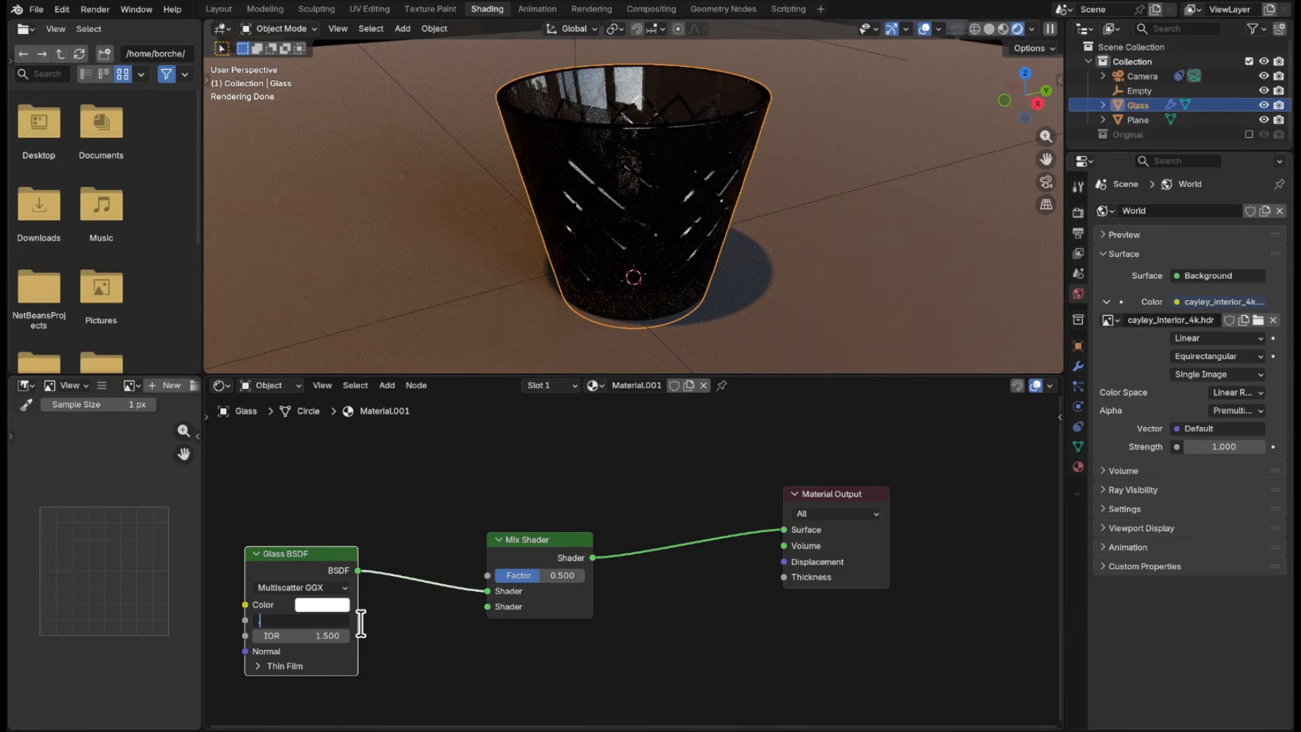
key("Return")
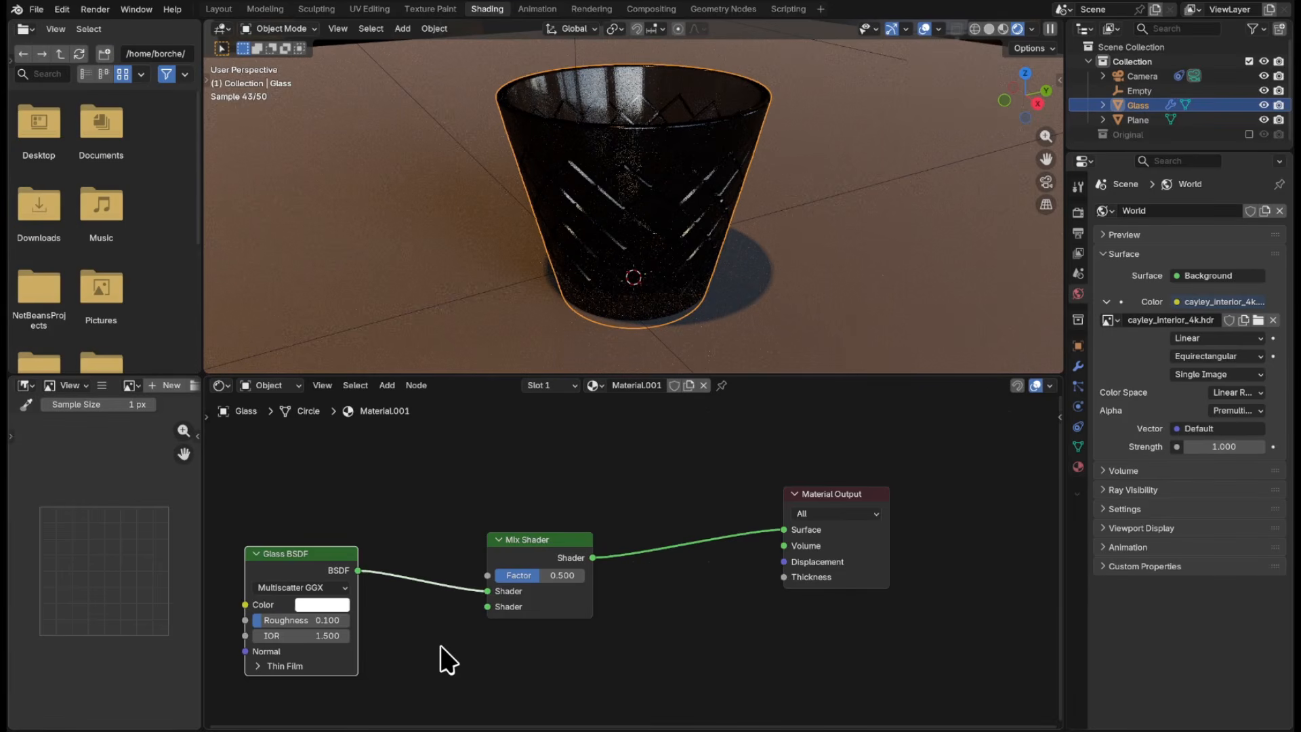
- Add an Emission shader below the Glass BSDF and connect it to the Mix Shader's second Shader input
middle_click_drag(412, 656, 458, 534)
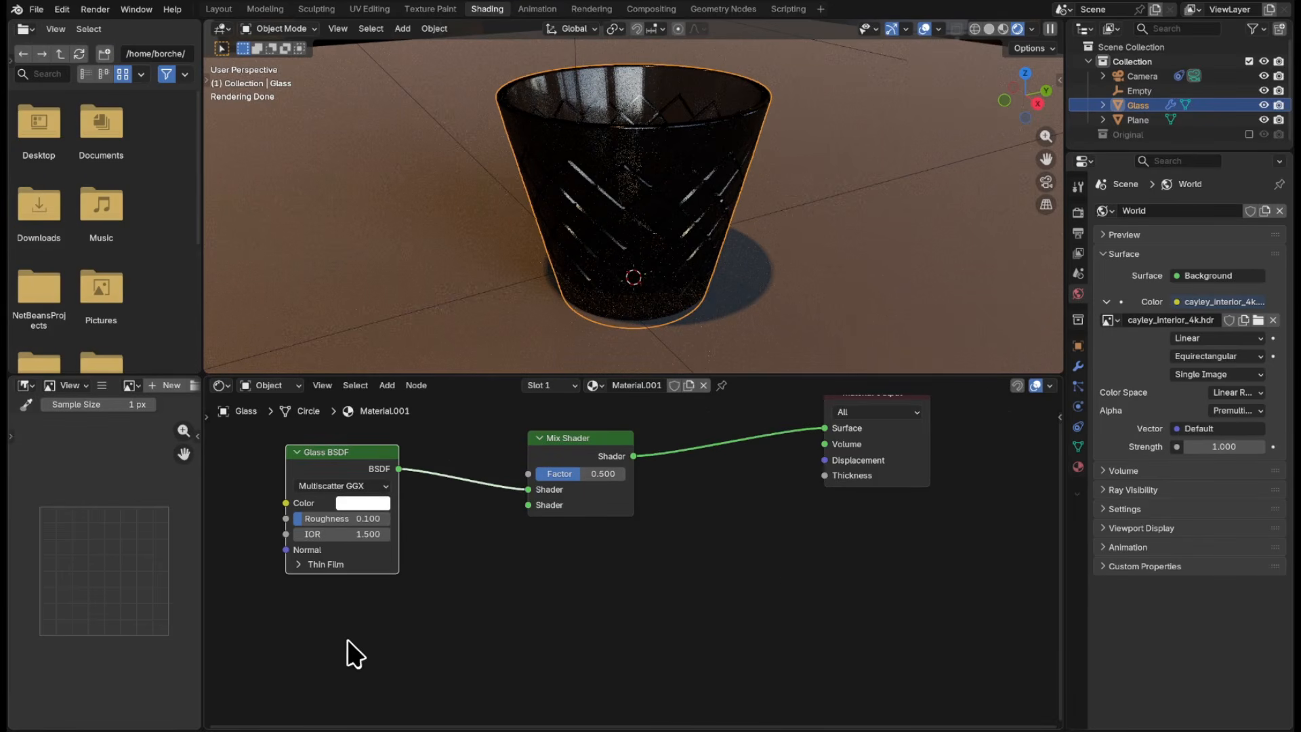
key("shift+a")
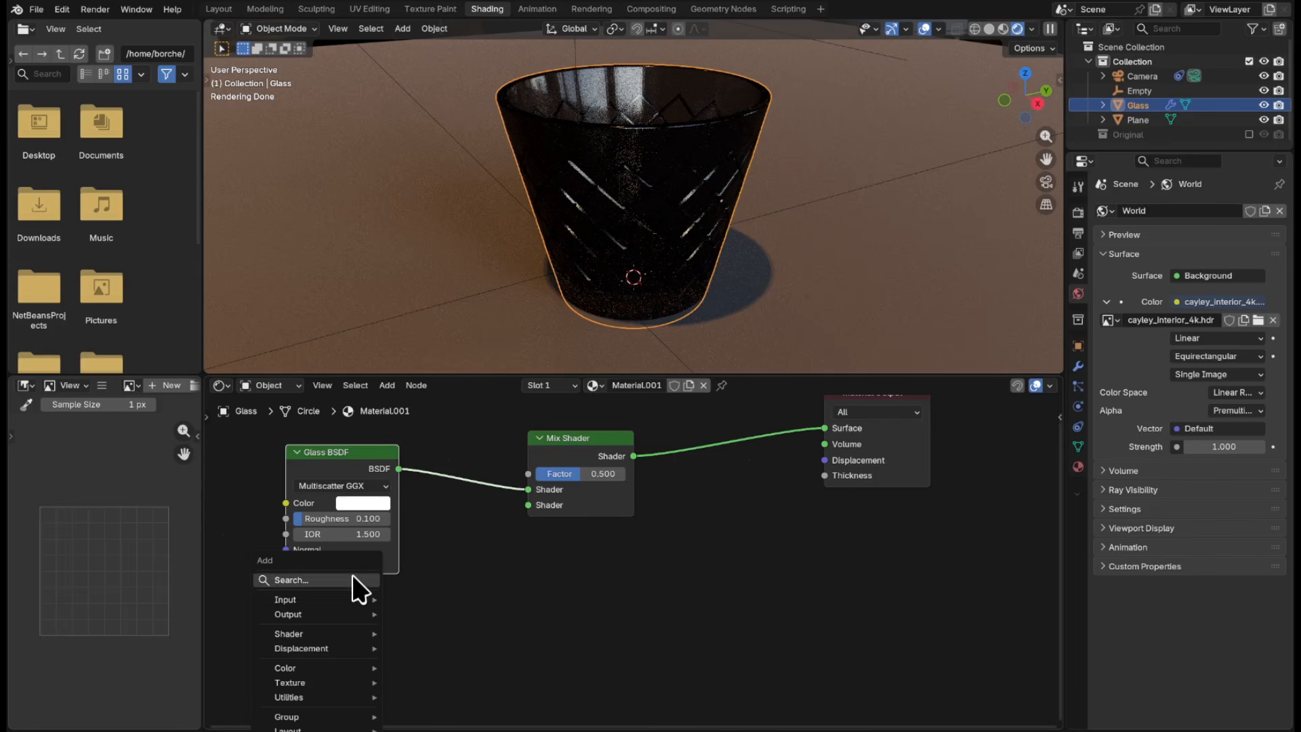
left_click(357, 580)
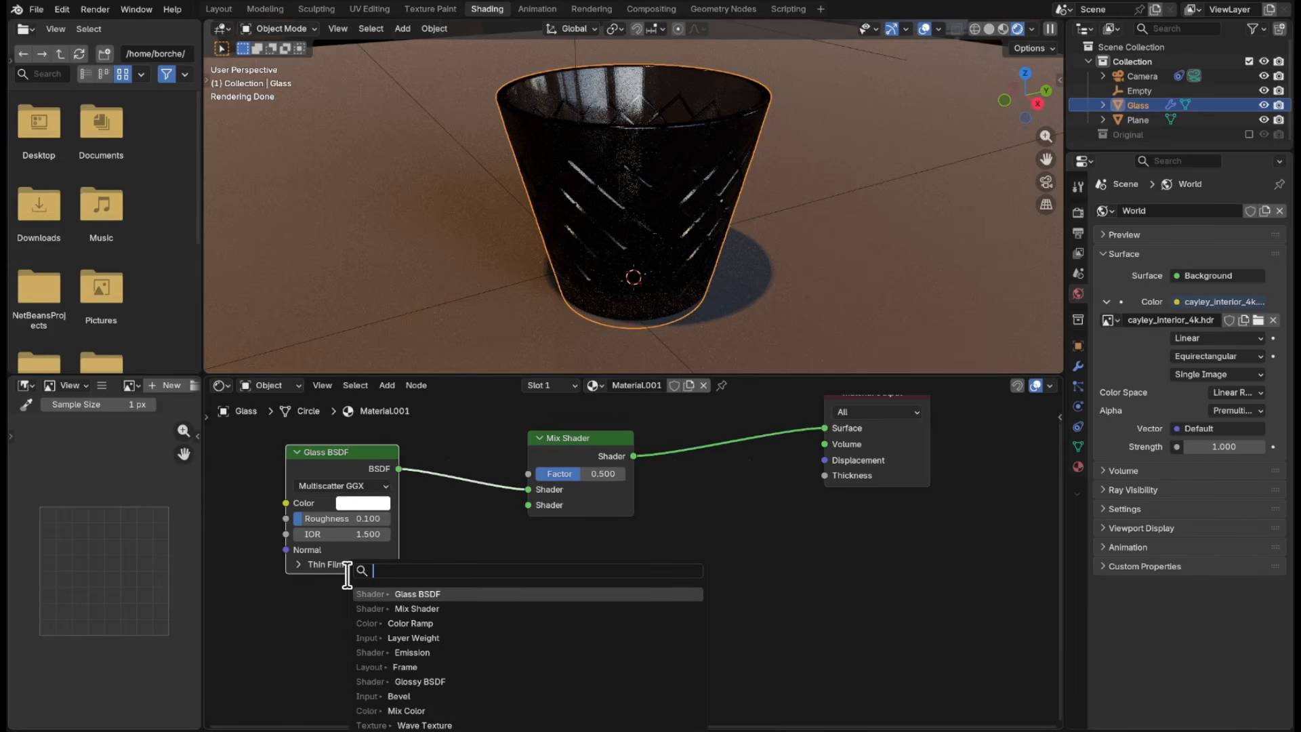
type("e")
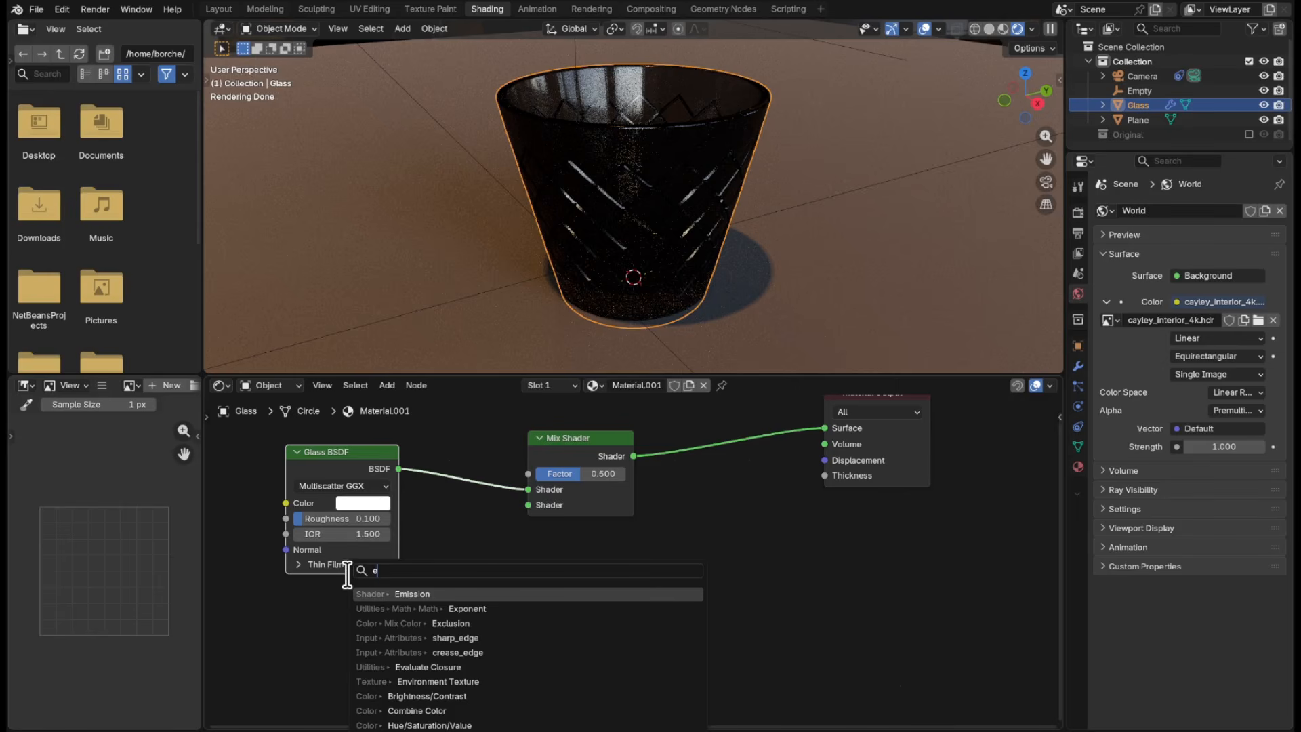
left_click(458, 589)
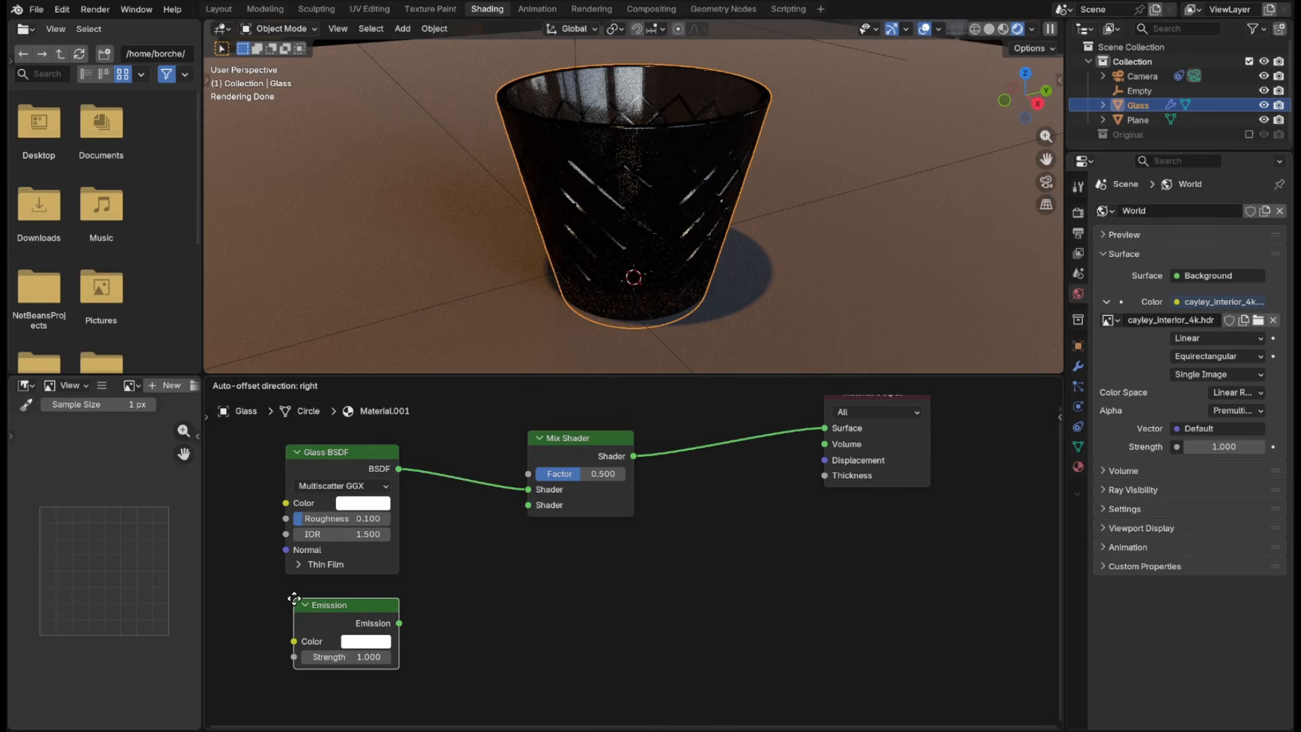
left_click(288, 596)
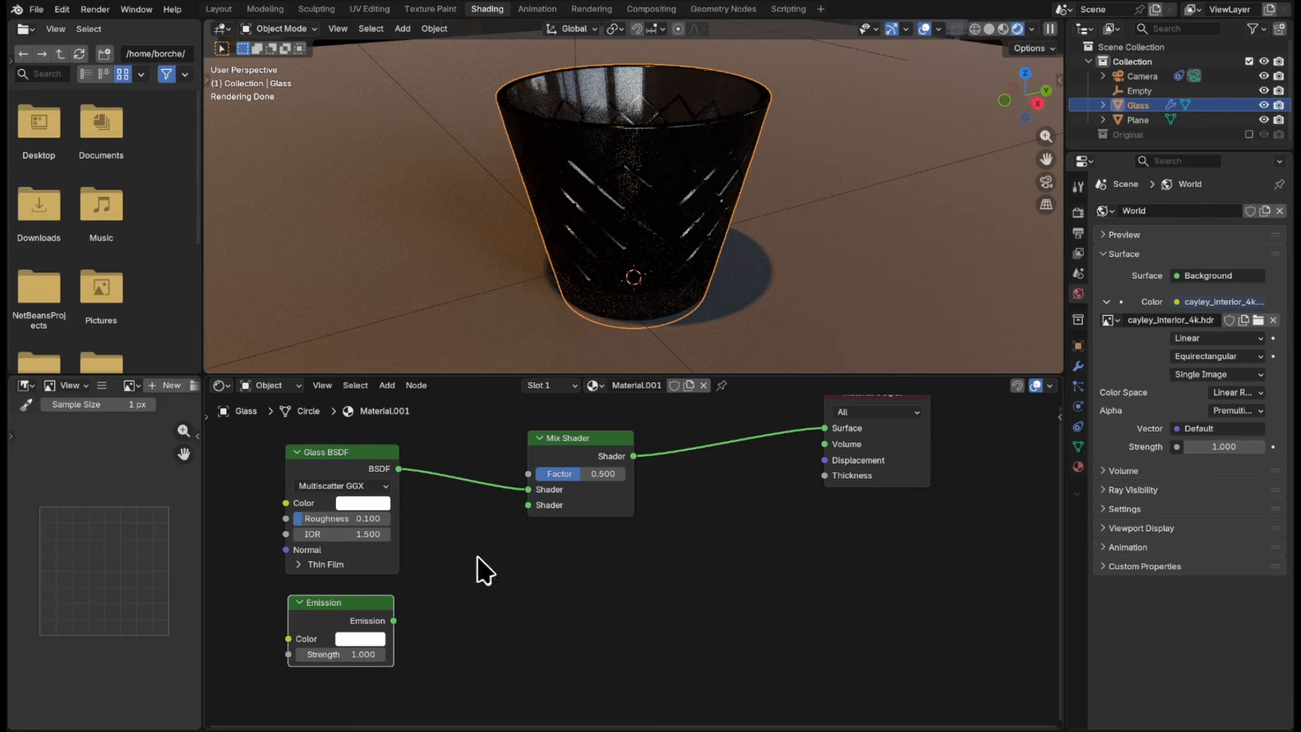
left_click_drag(404, 611, 528, 505)
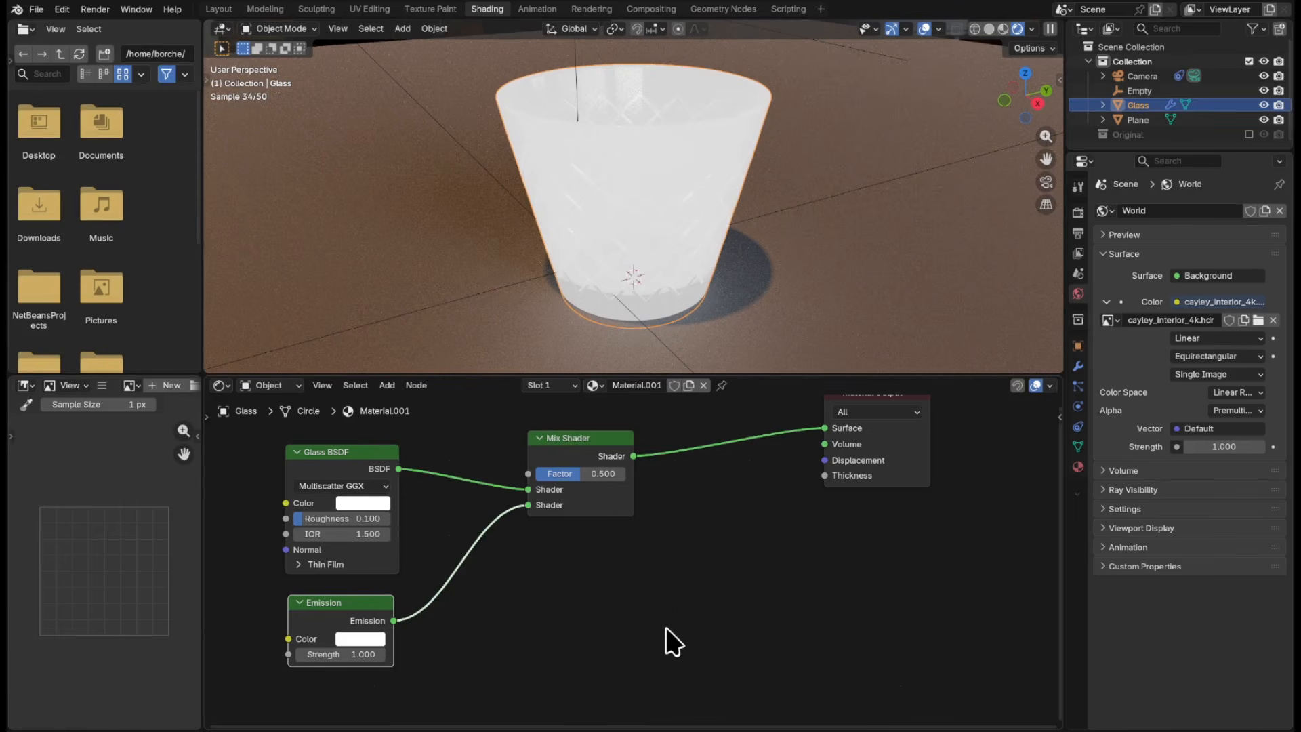
- Add a Layer Weight node above the Glass BSDF and connect its Facing output to the Mix Shader's Factor input
middle_click_drag(663, 637, 680, 452)
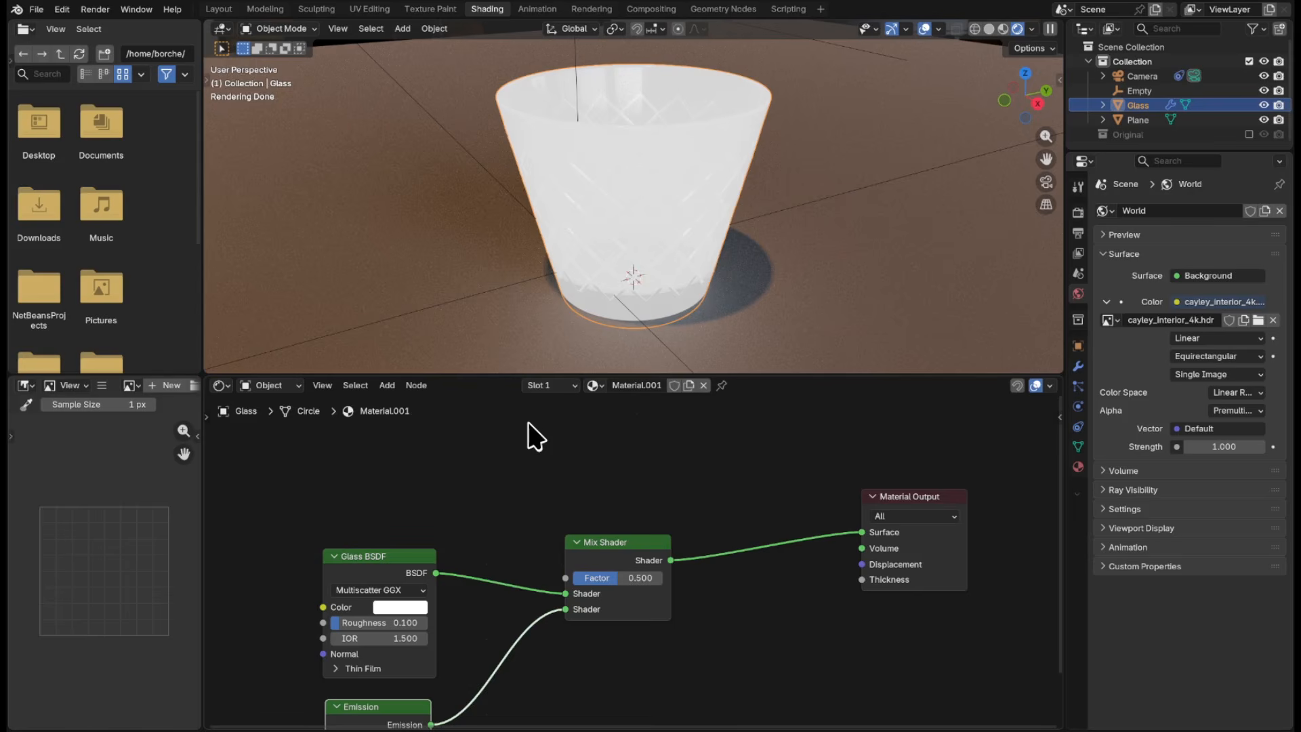
key("shift+a")
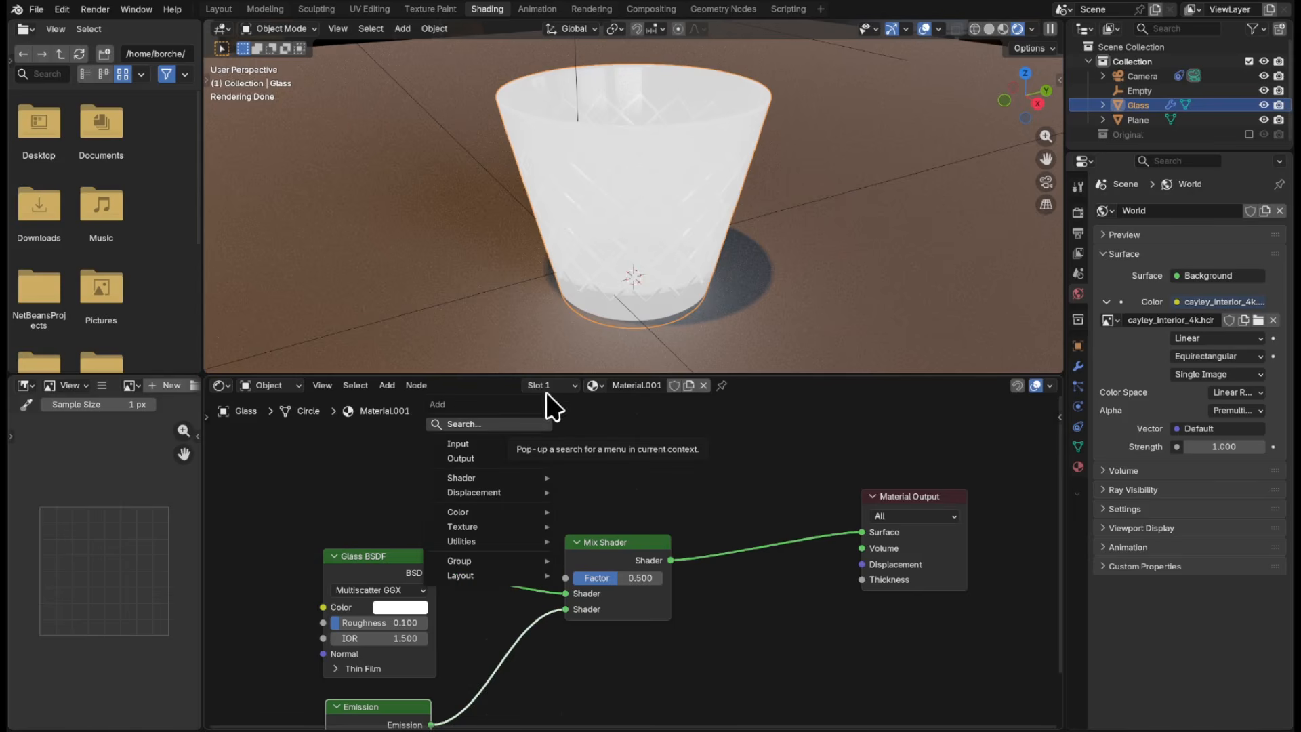
left_click(546, 424)
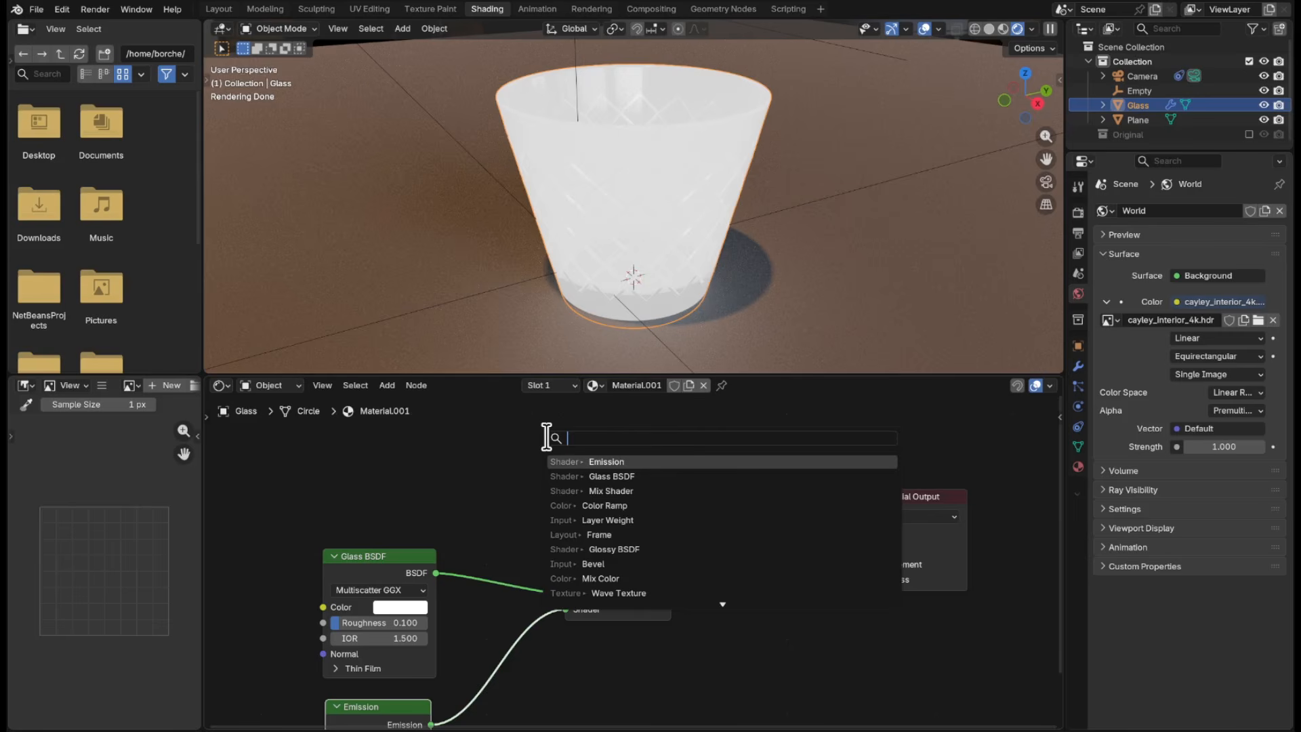
type("la")
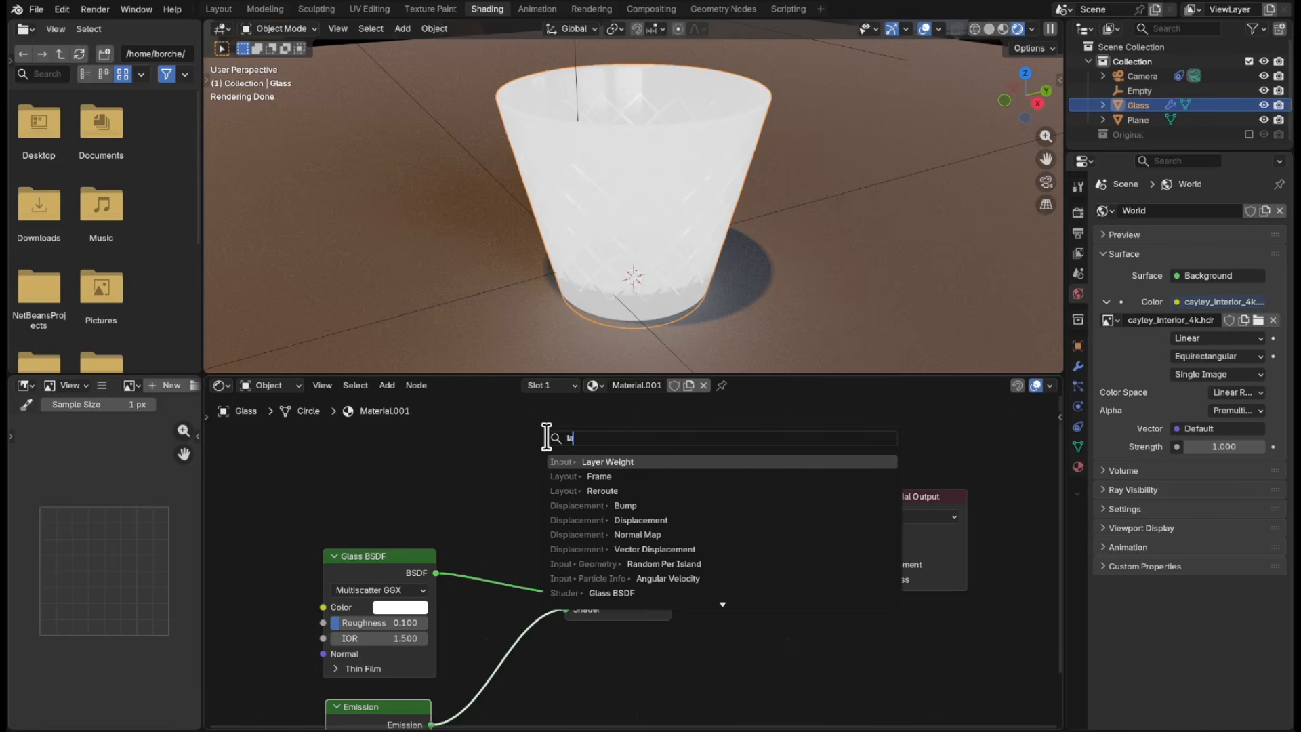
key("Return")
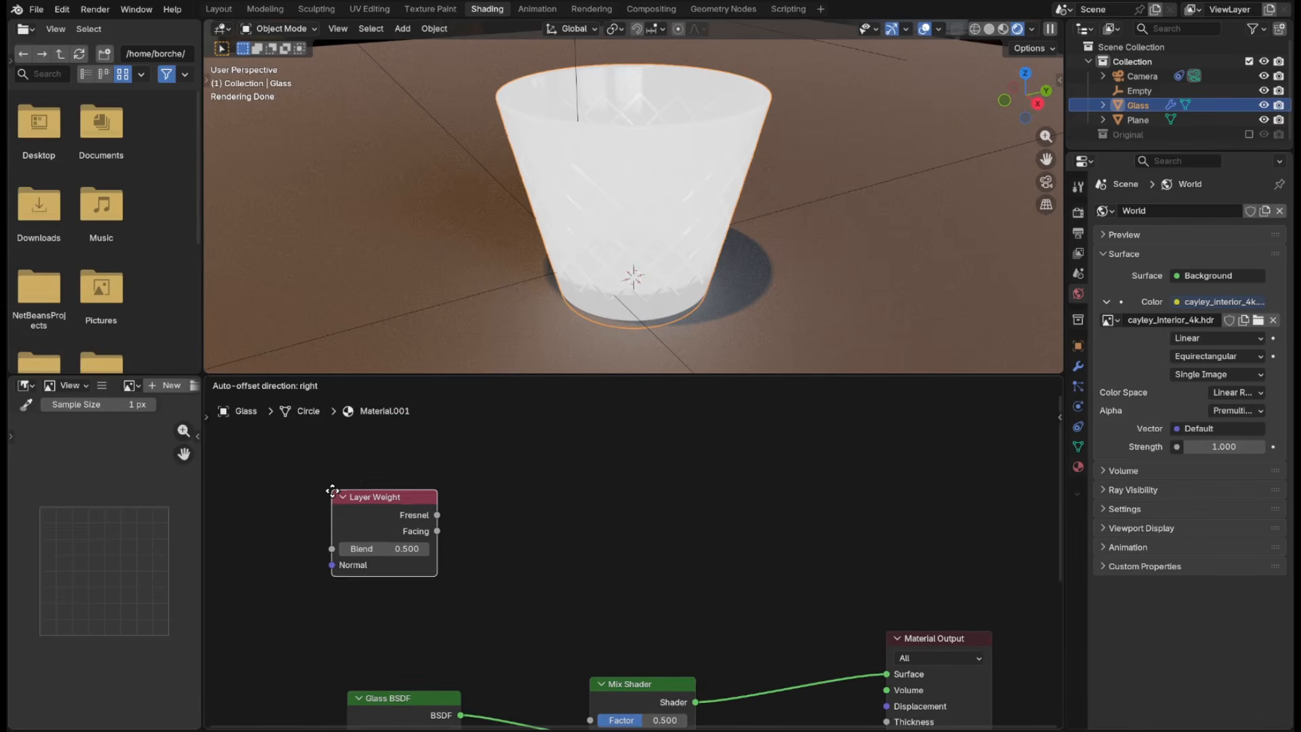
left_click(332, 490)
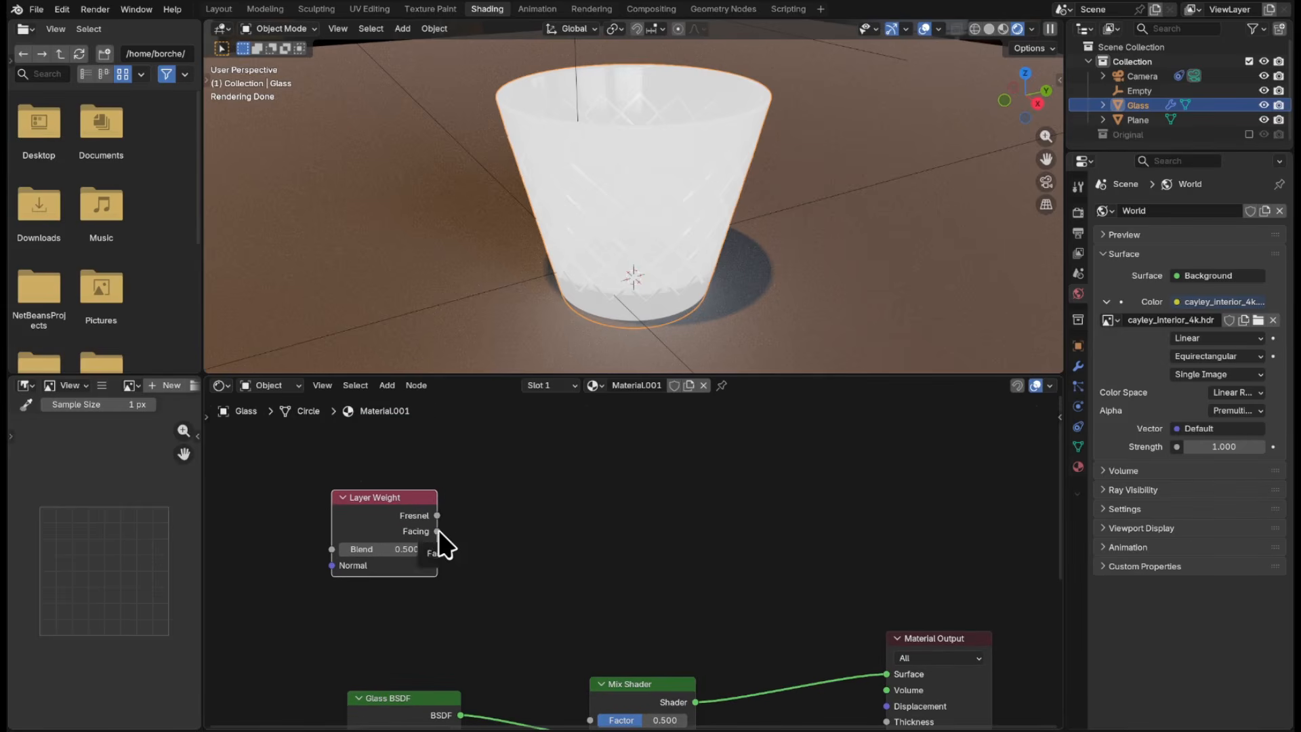
left_click_drag(437, 531, 588, 496)
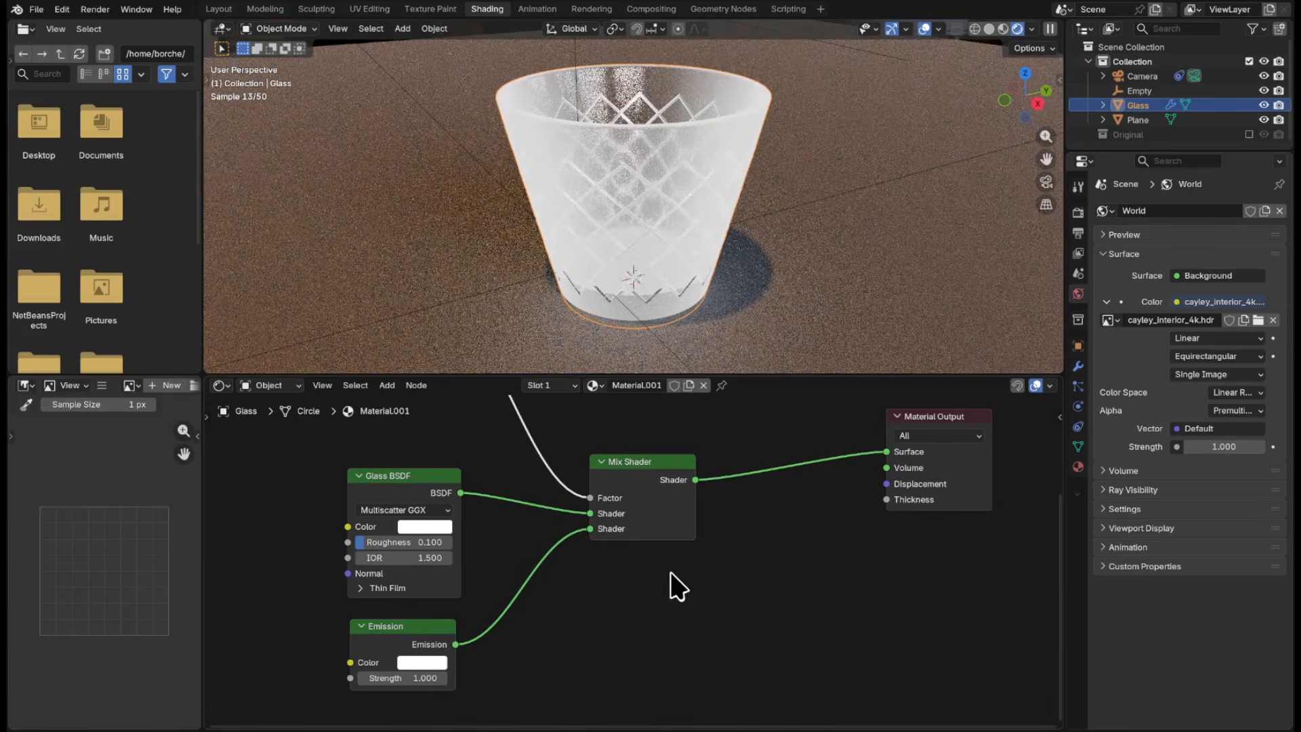
- Insert a Color Ramp node on the link between the Layer Weight's Facing output and the Mix Shader's Factor
middle_click_drag(689, 601, 682, 699)
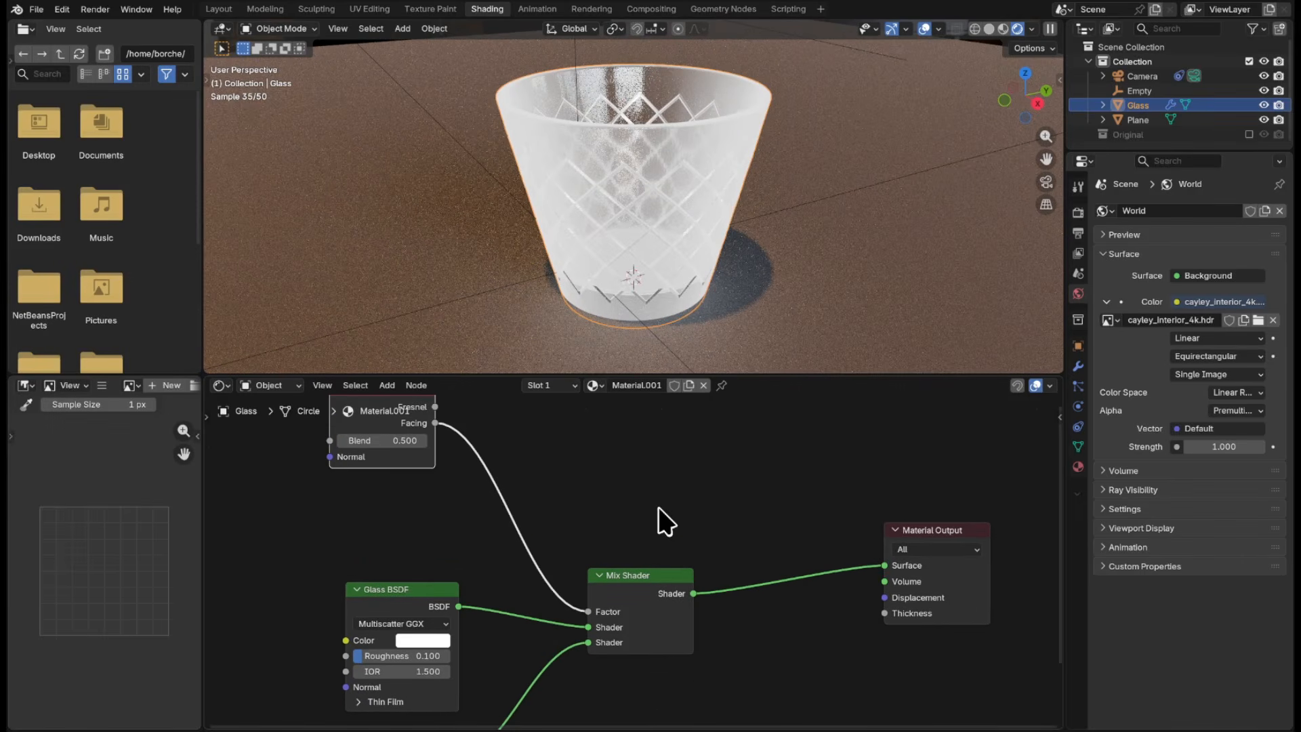
key("shift+a")
left_click(574, 471)
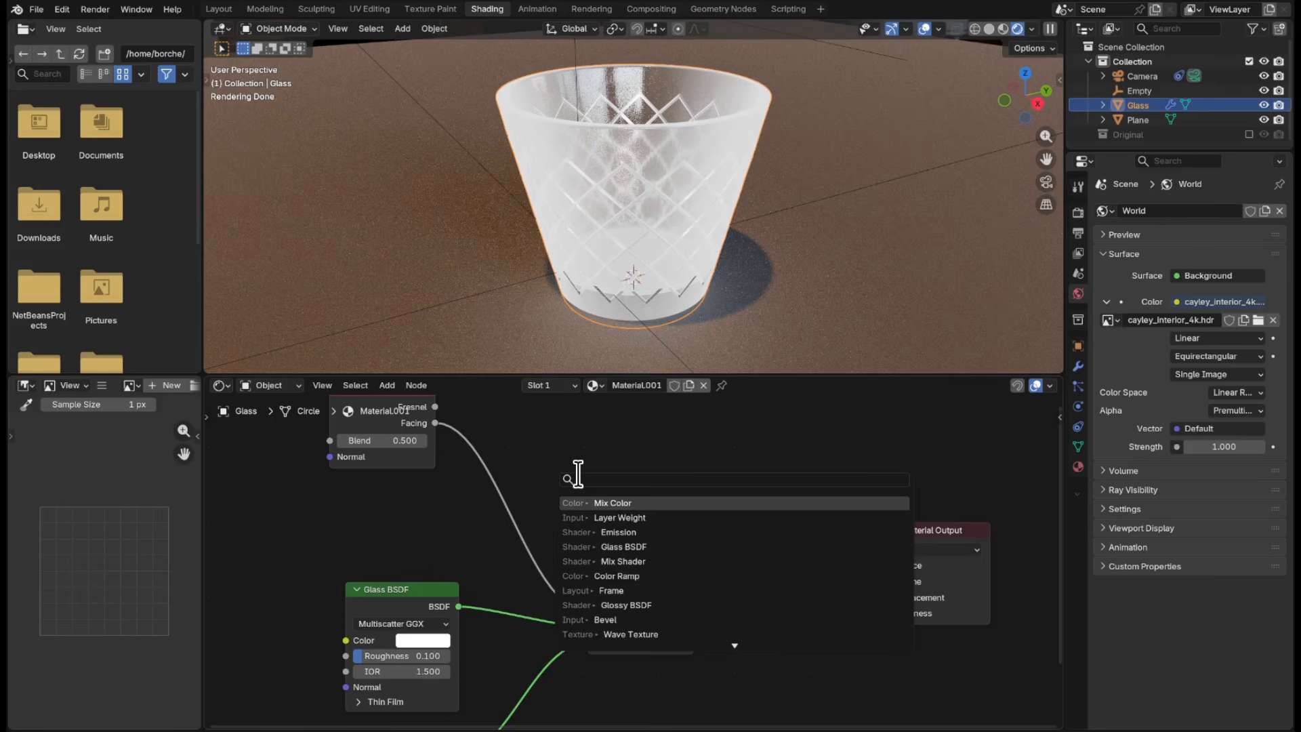
type("colo")
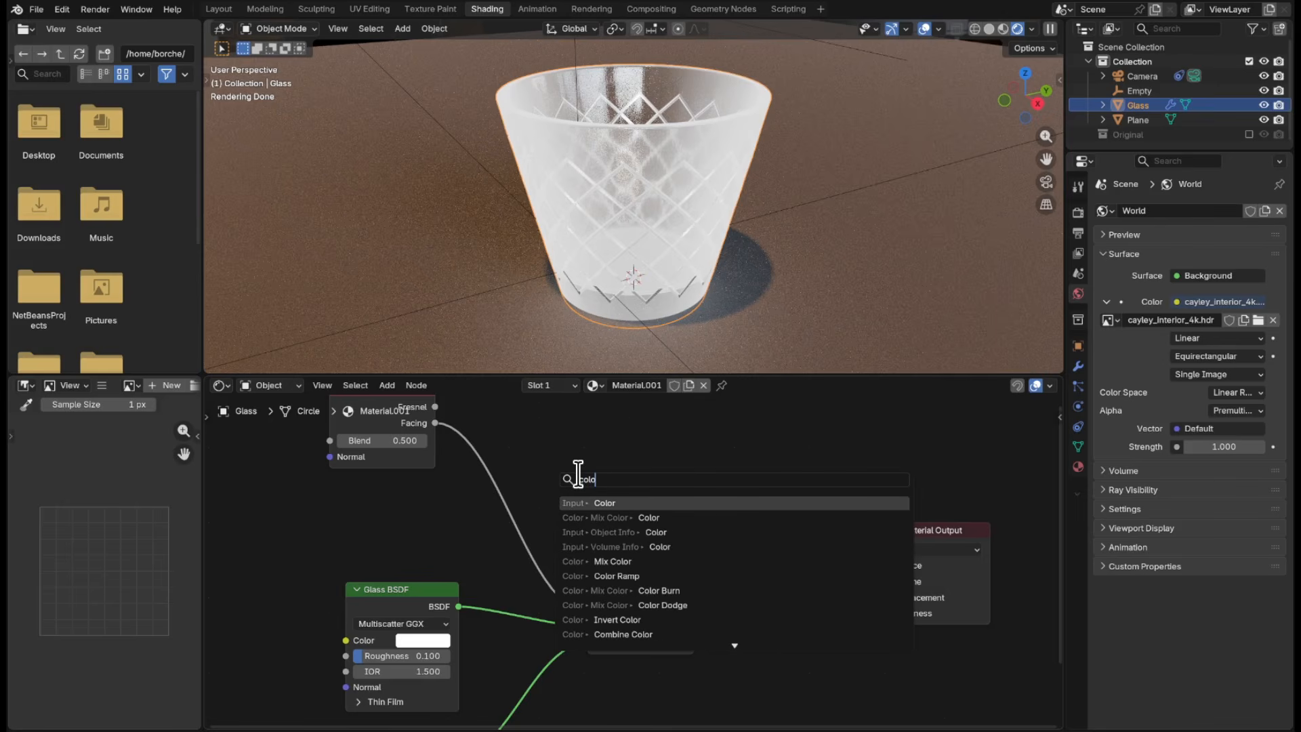
left_click(726, 576)
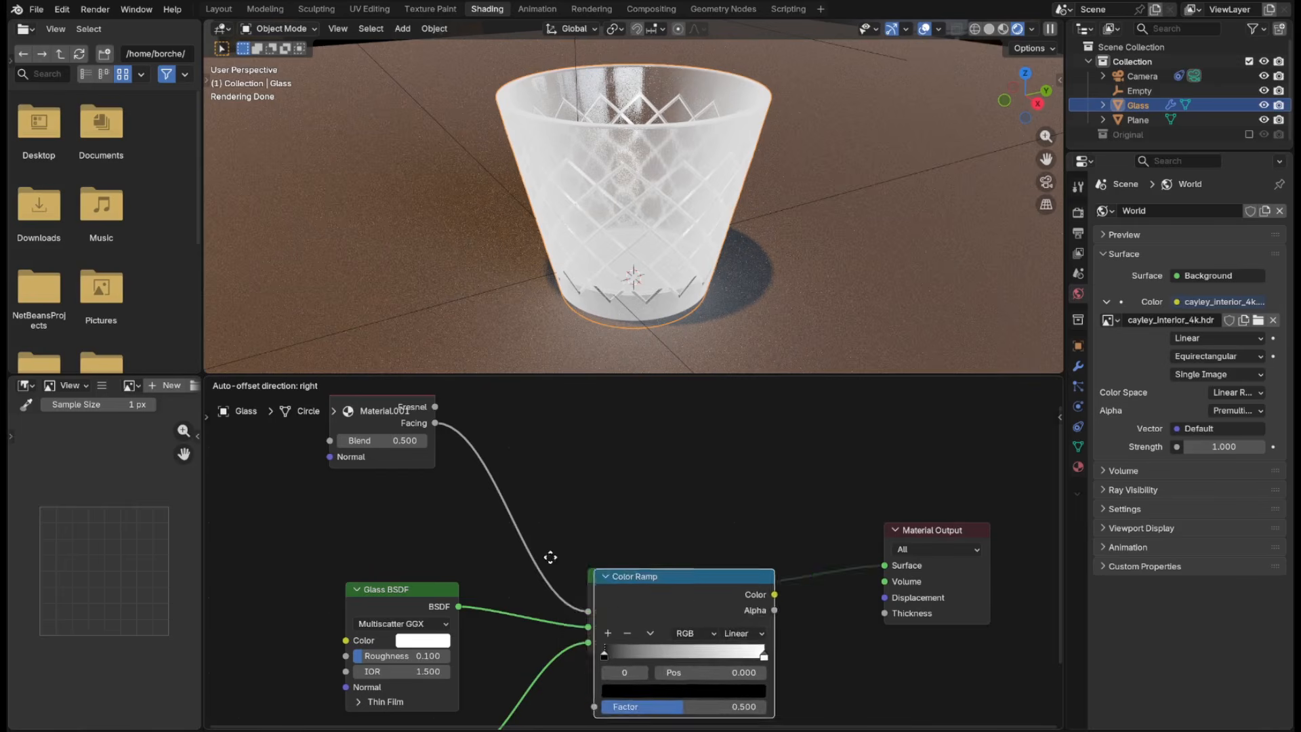
left_click(482, 467)
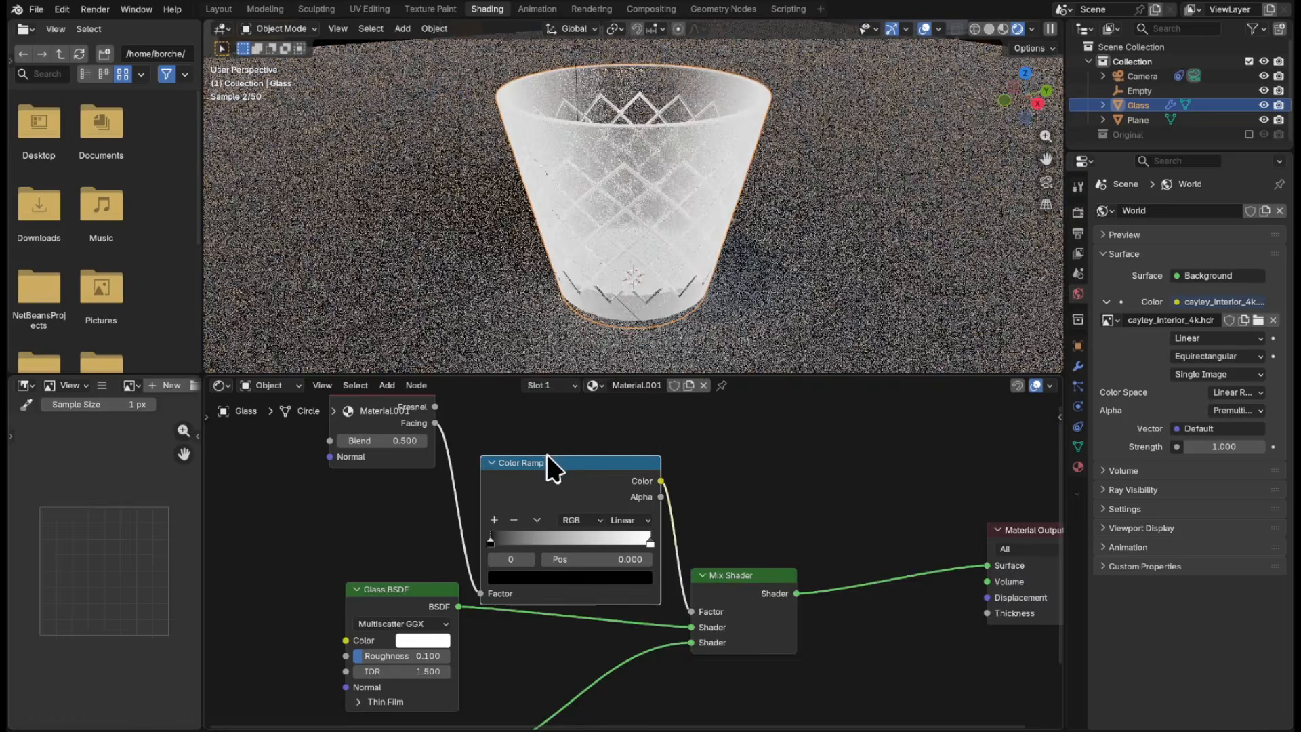
left_click_drag(541, 458, 543, 428)
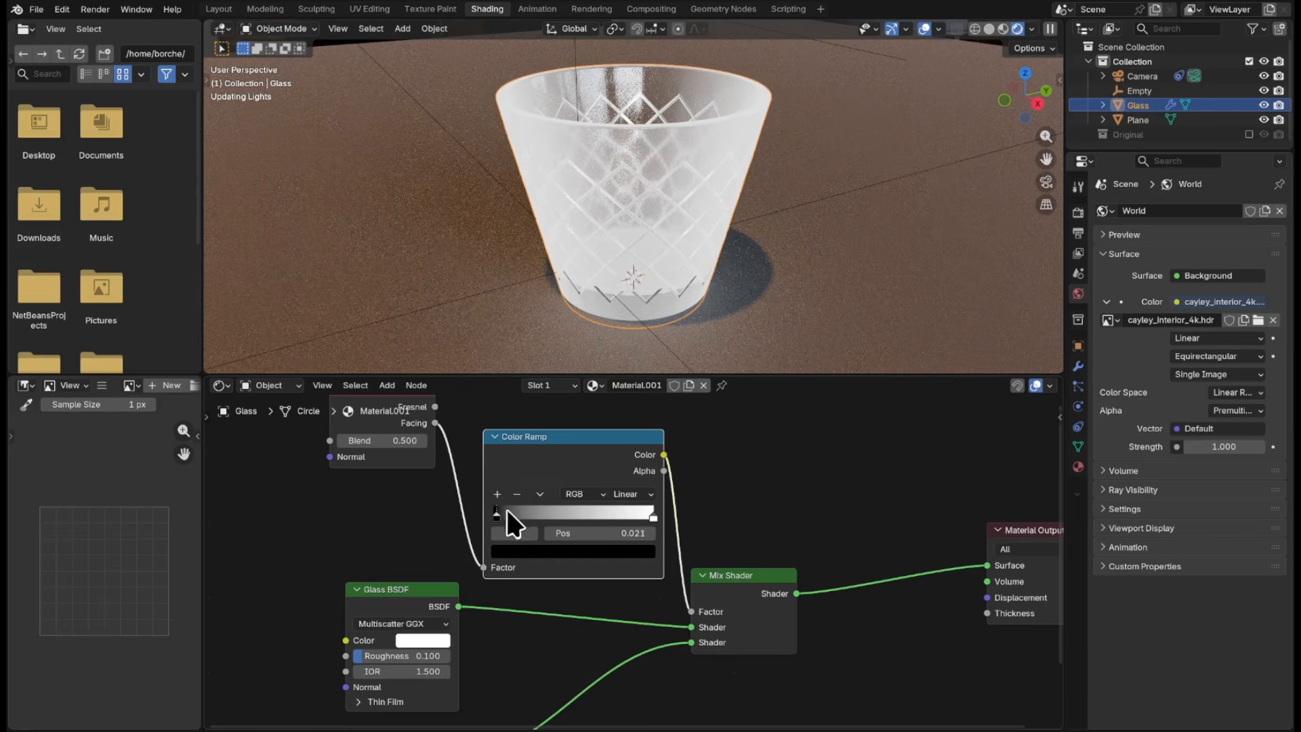
- Set the Color Ramp's black stop to position 0.619 and its white stop to 0.798
left_click_drag(507, 509, 590, 532)
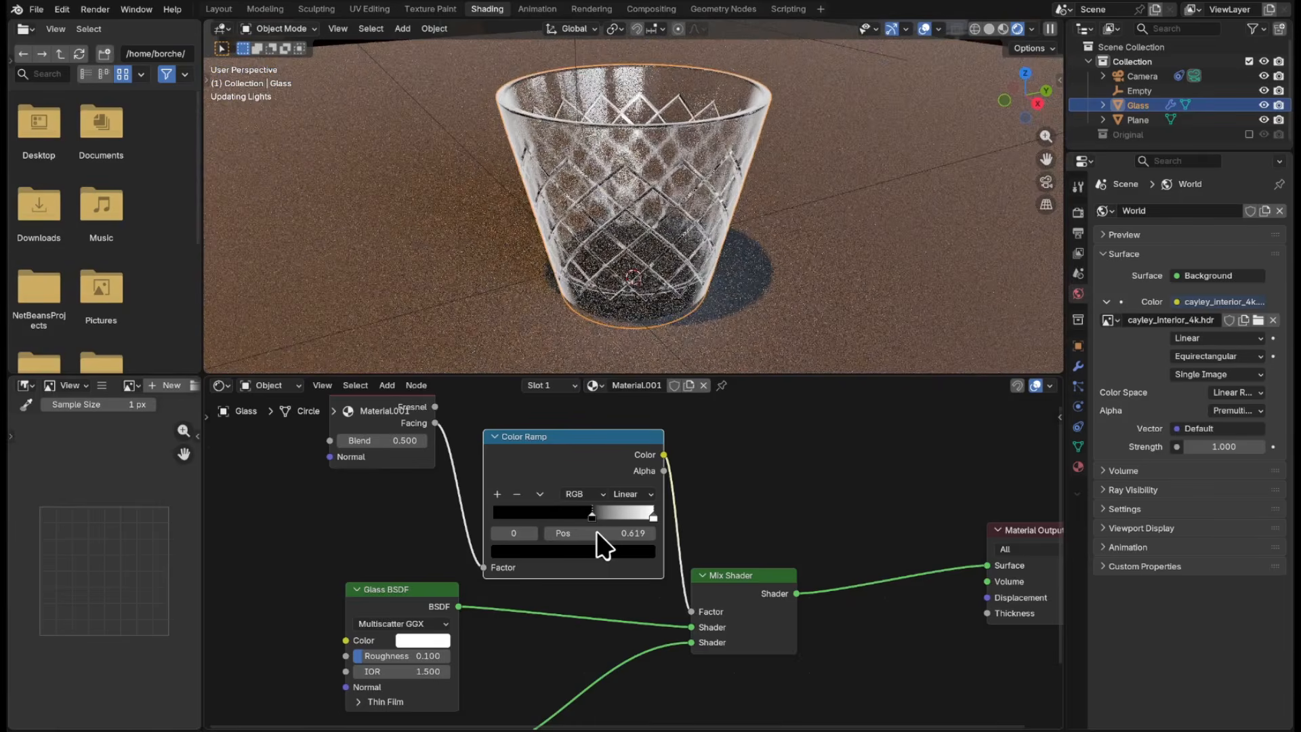
left_click_drag(591, 532, 623, 535)
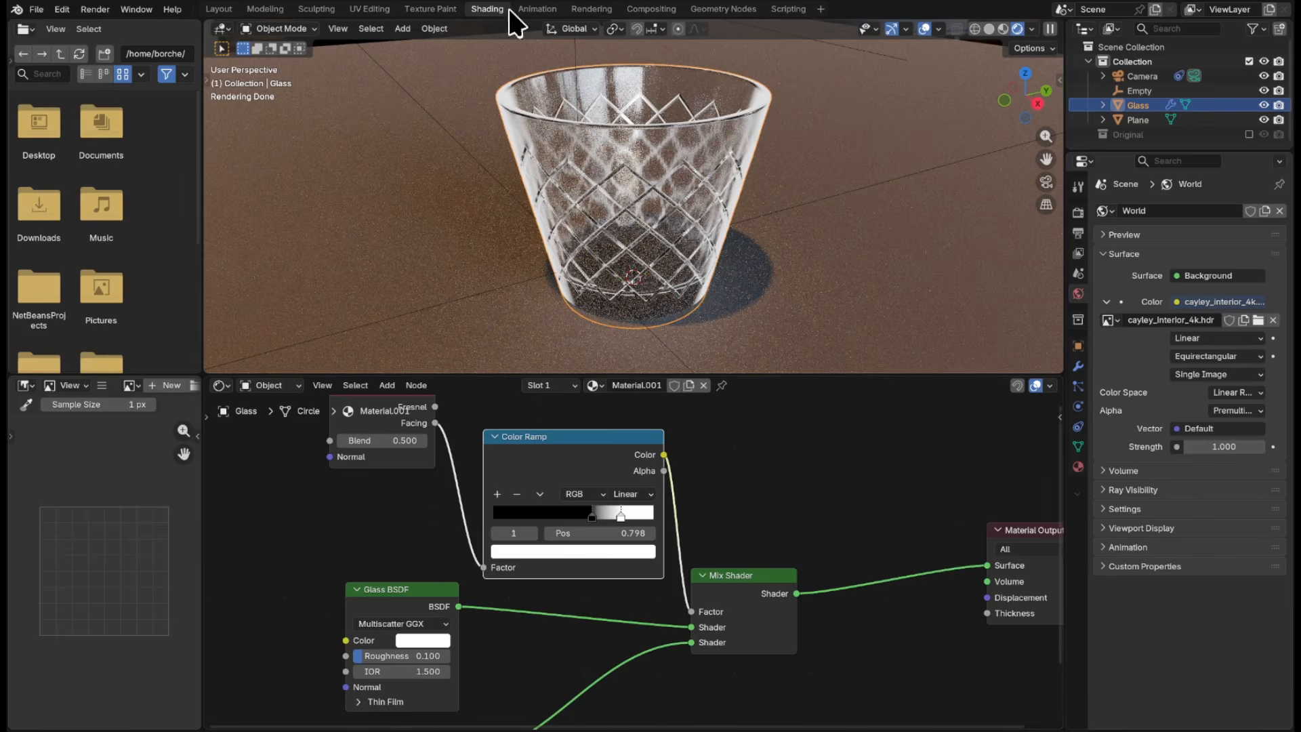
- In the Layout workspace, edit the glass mesh and add two evenly spaced loop cuts around its inner wall
left_click(220, 9)
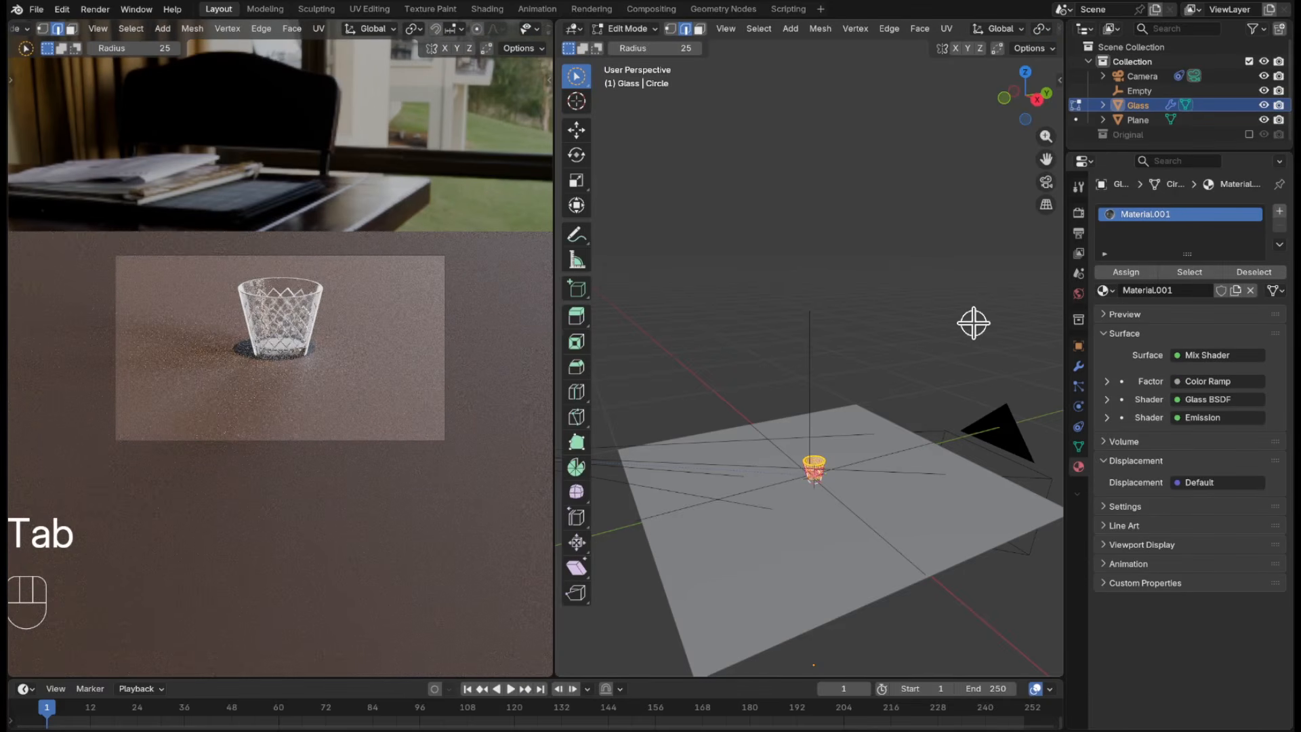
key("KP_Decimal")
scroll(938, 320, "down", 3)
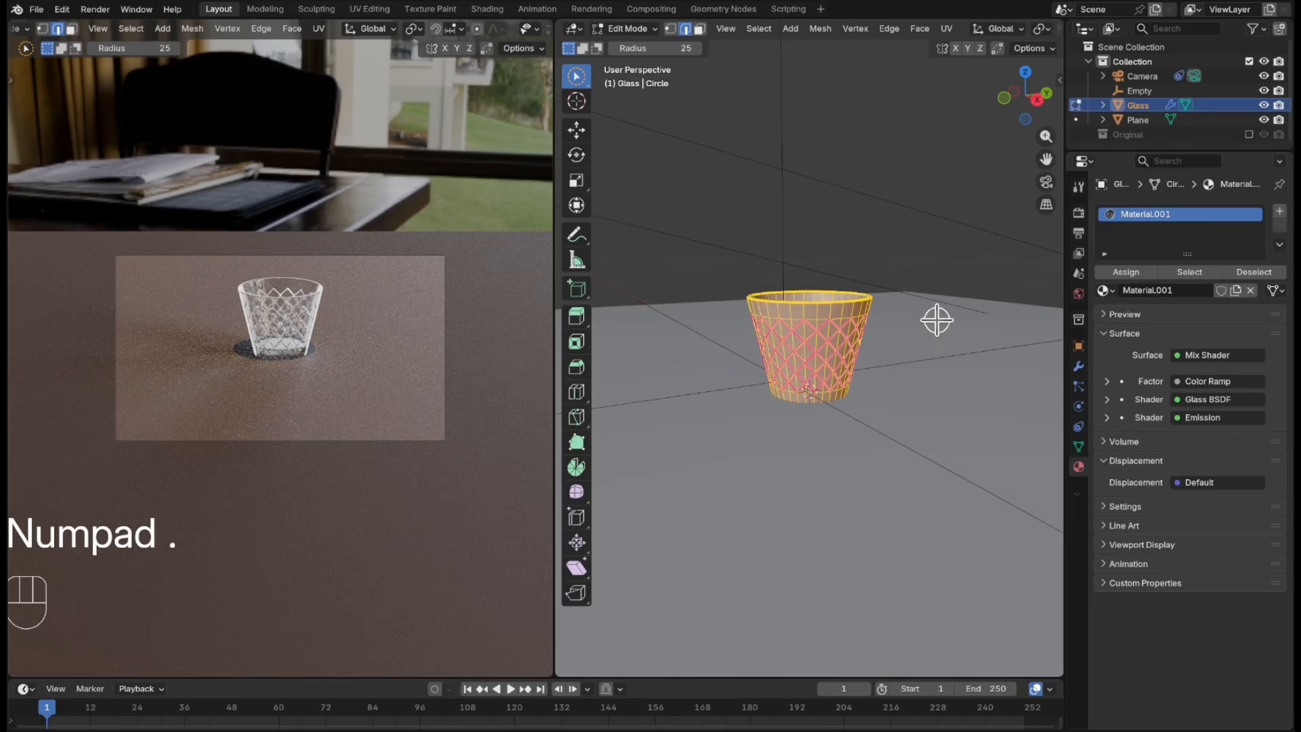
middle_click_drag(957, 282, 942, 305)
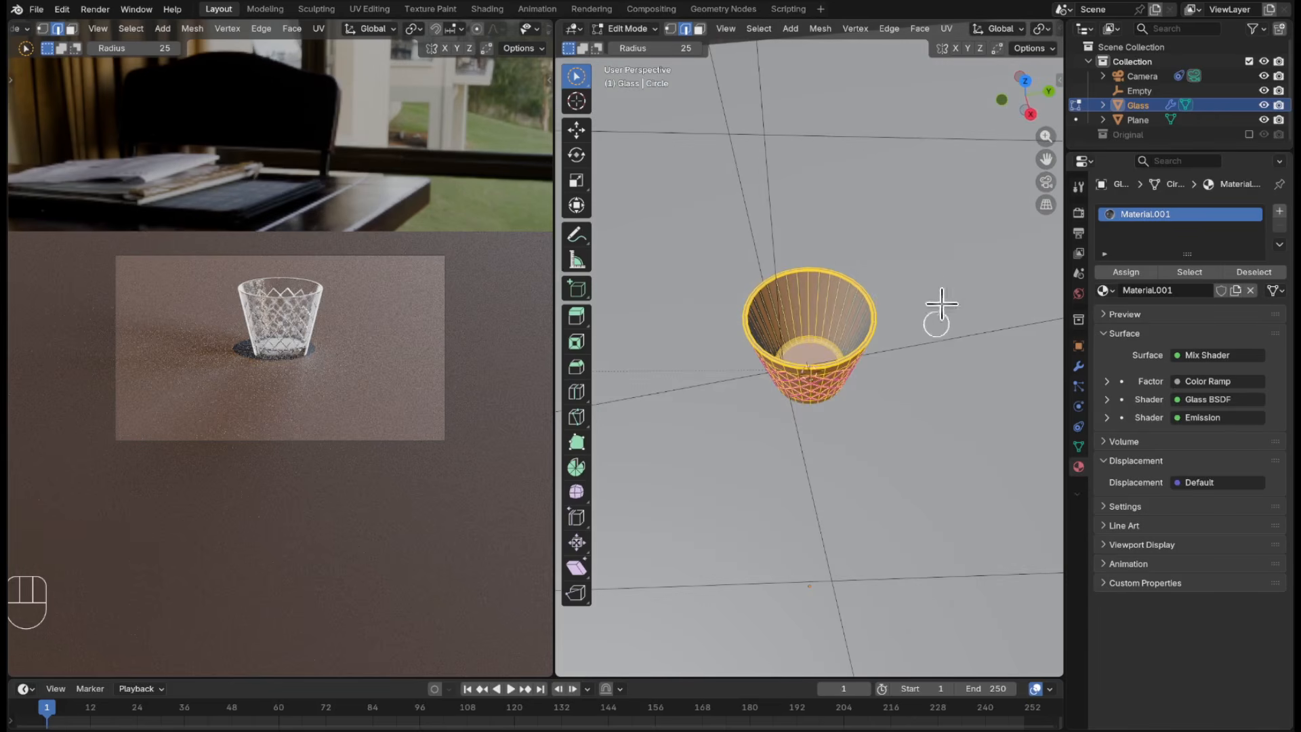
key("alt+a")
scroll(919, 337, "up", 5)
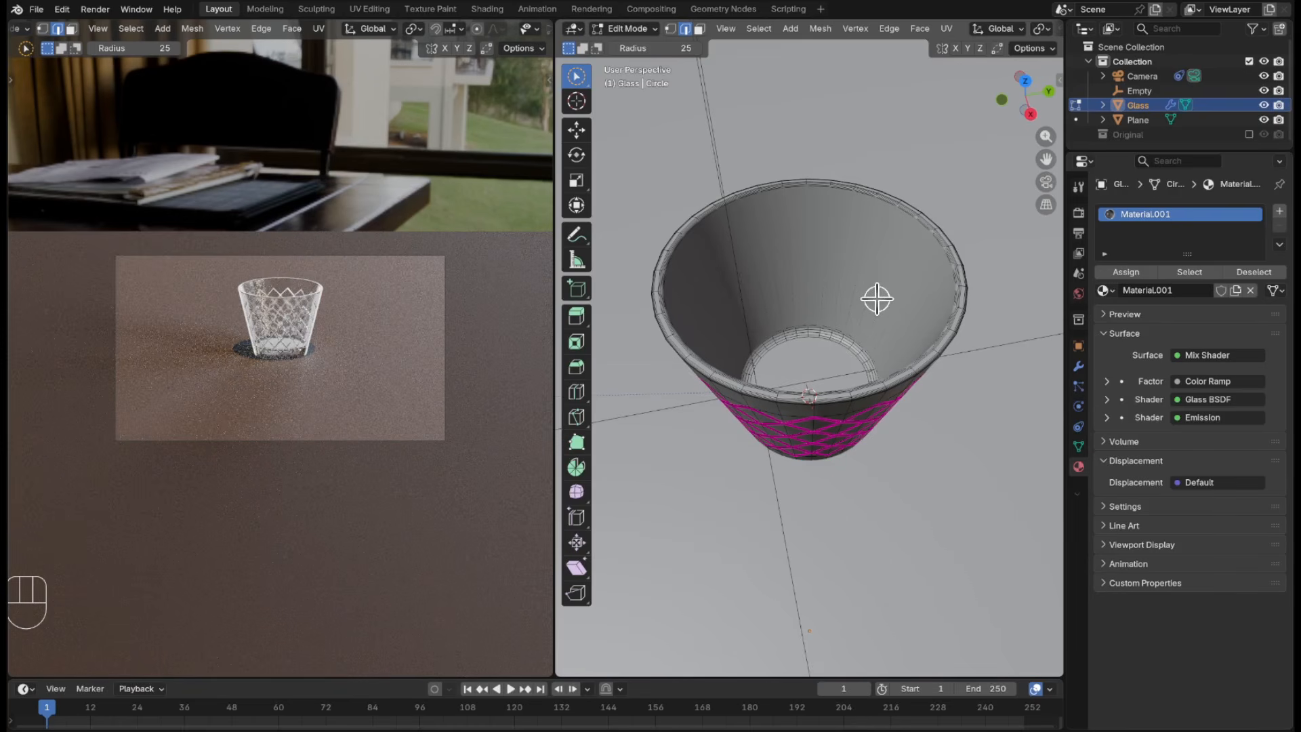
key("ctrl+r")
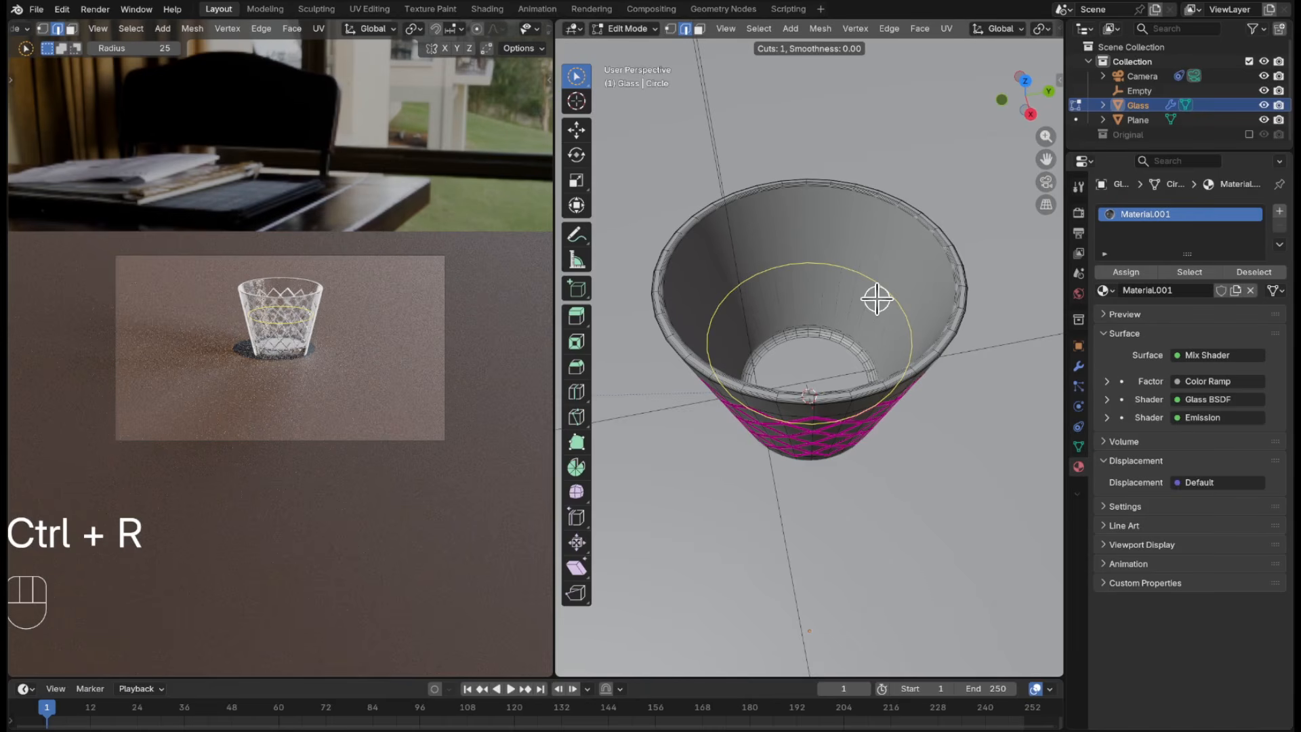
key("2")
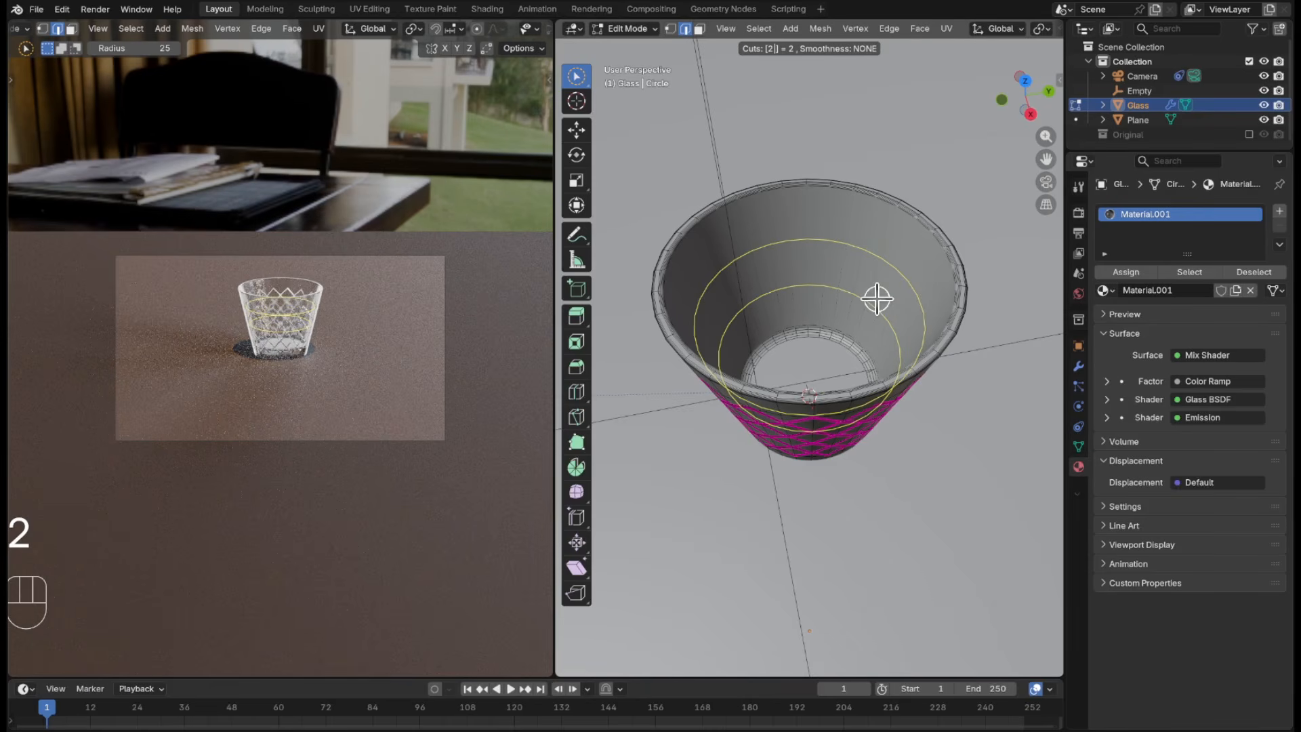
key("KP_Enter")
key("KP_Enter")
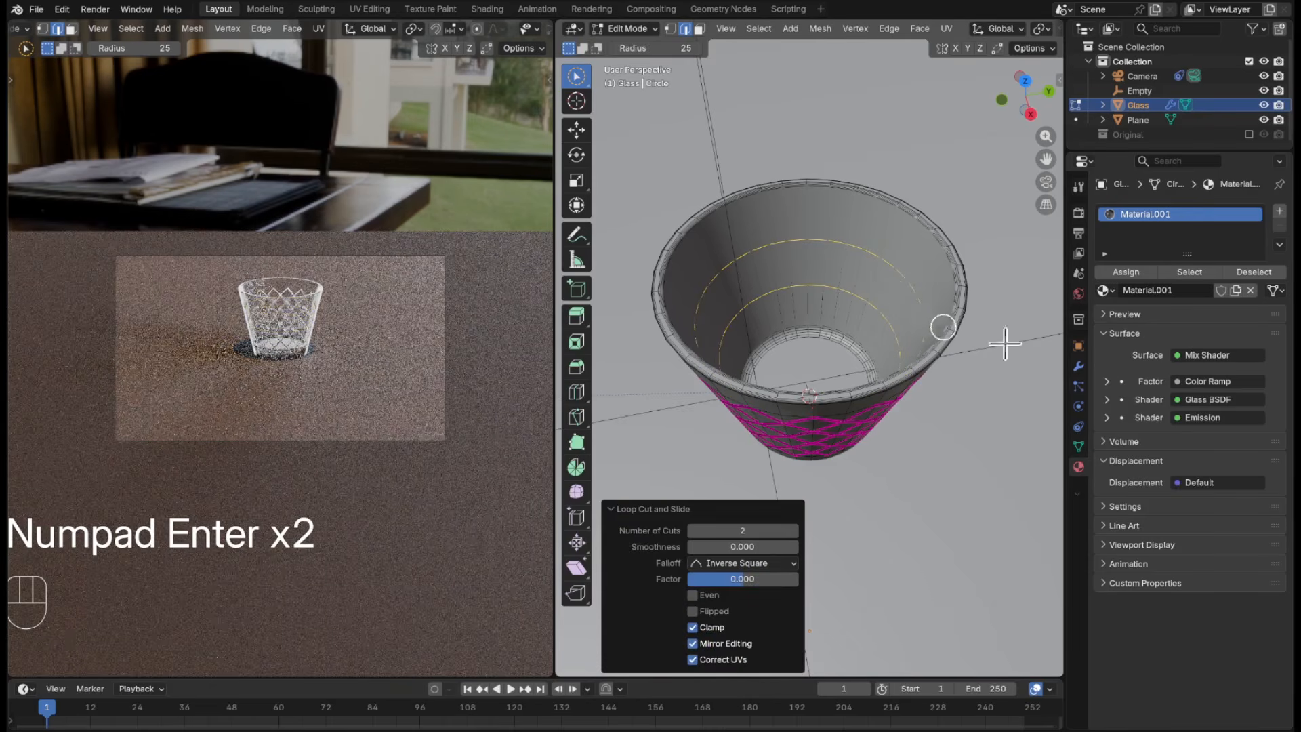
- Select the glass's inner bottom face and grow the face selection six times, up to the lower inner loop cut
scroll(967, 362, "up", 1)
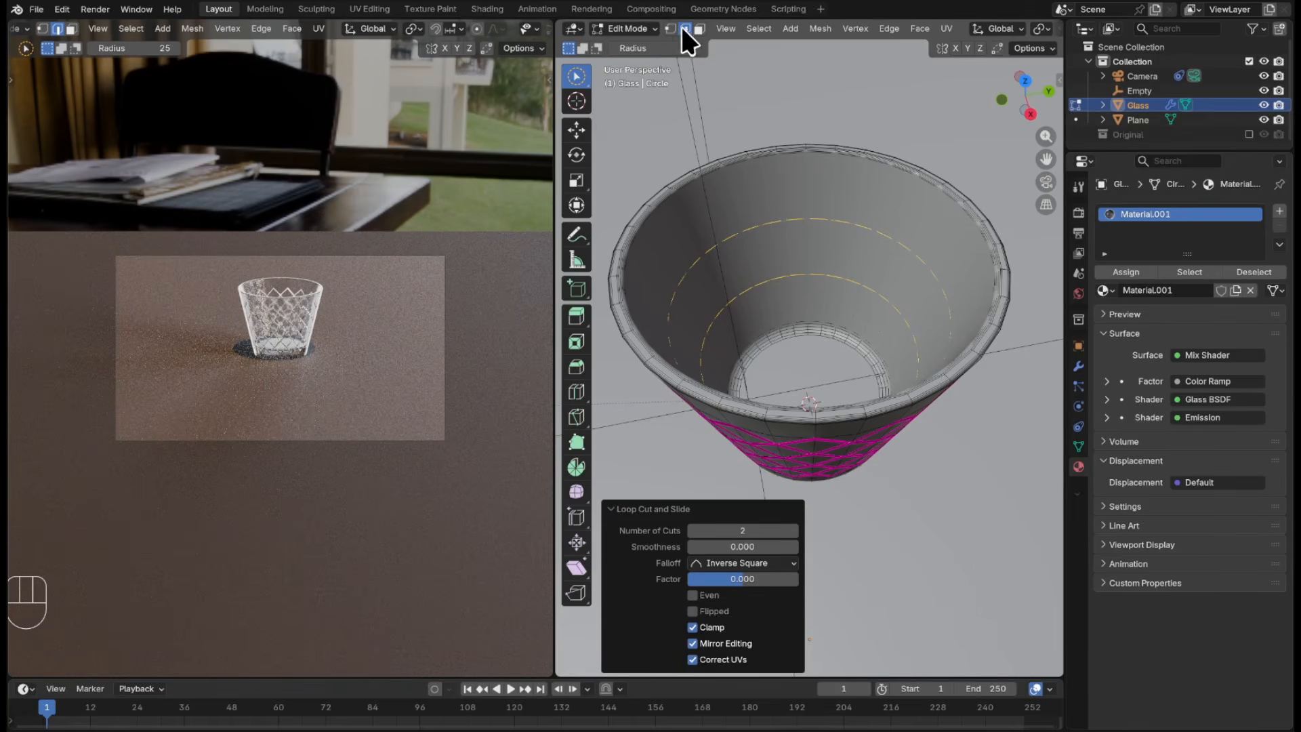
left_click(699, 29)
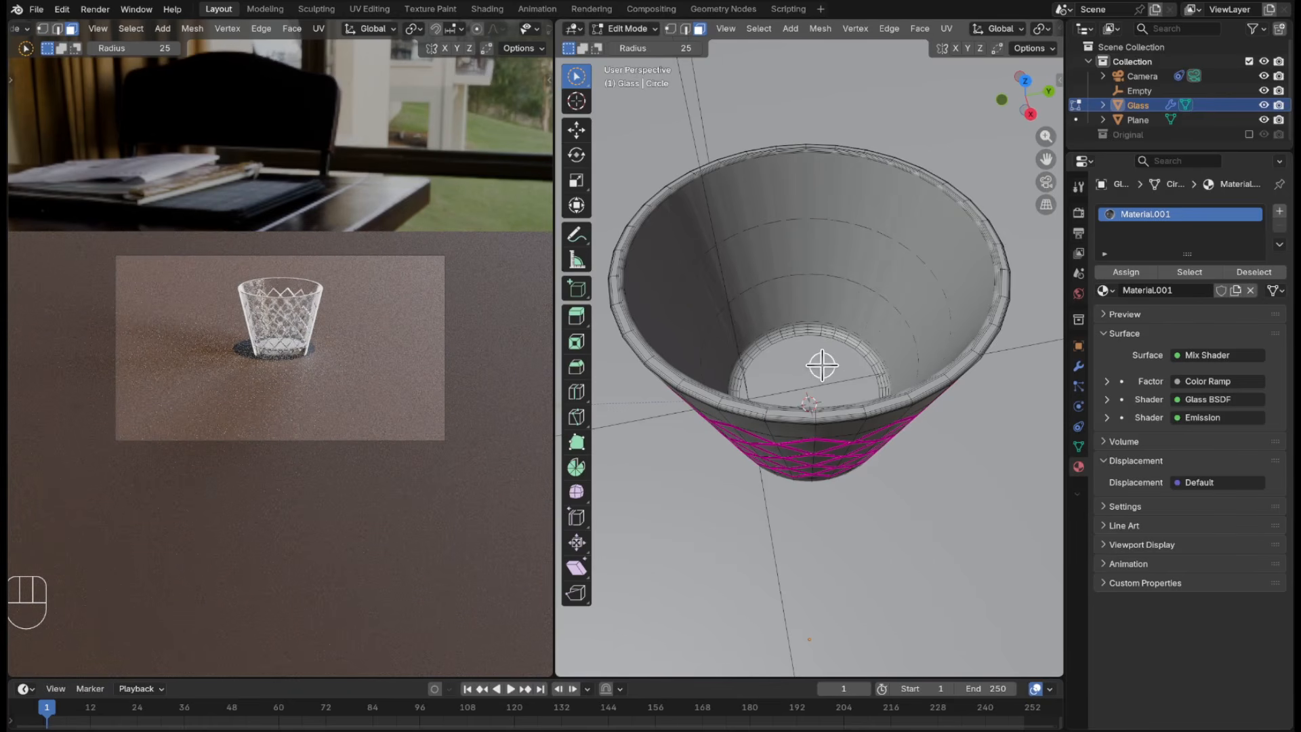
left_click(790, 364)
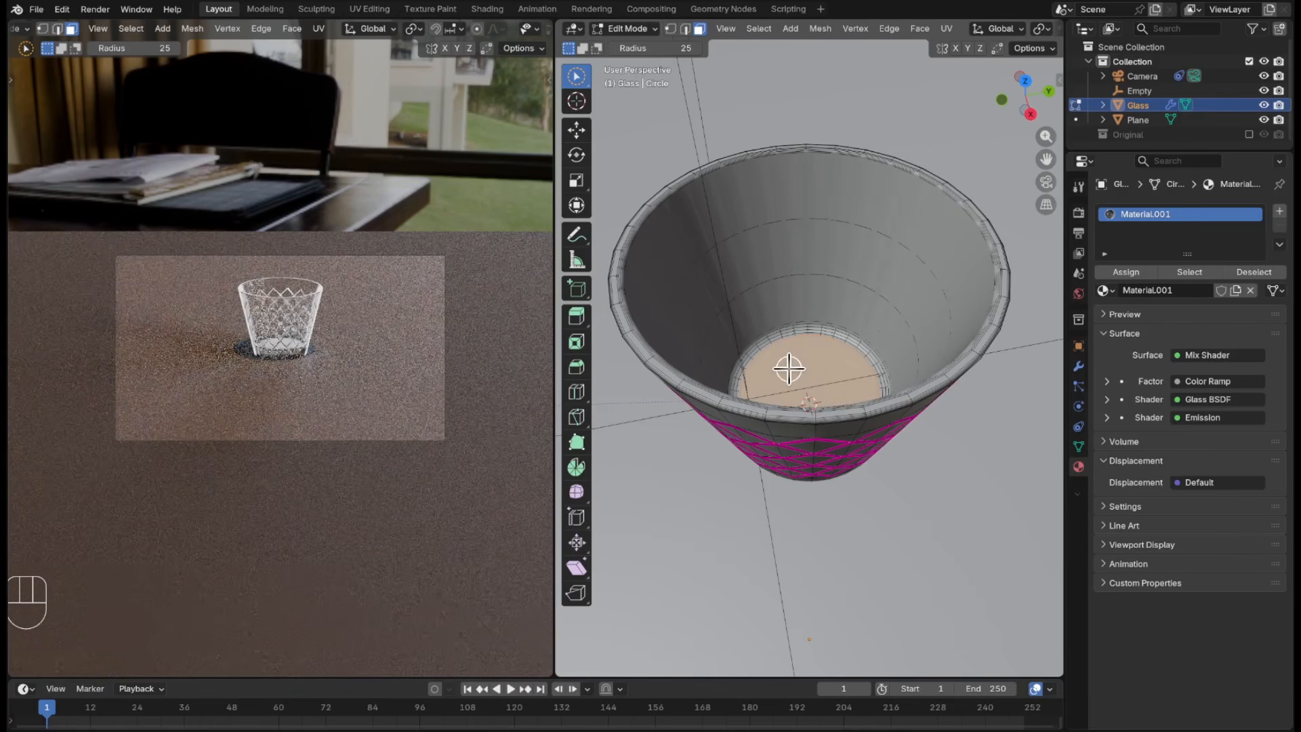
key("ctrl")
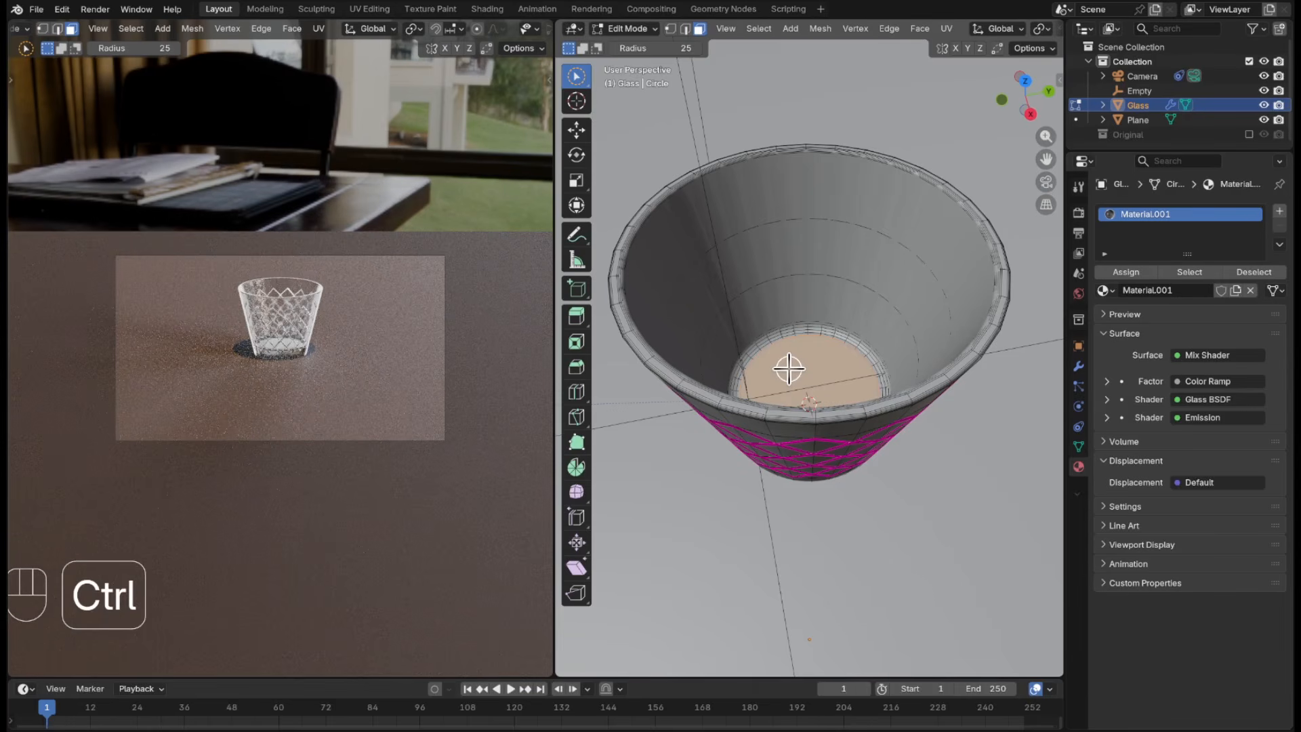
key("ctrl+KP_Add")
key("ctrl+KP_Add")
key("ctrl+KP_Add")
key("ctrl+KP_Add")
key("ctrl+KP_Add")
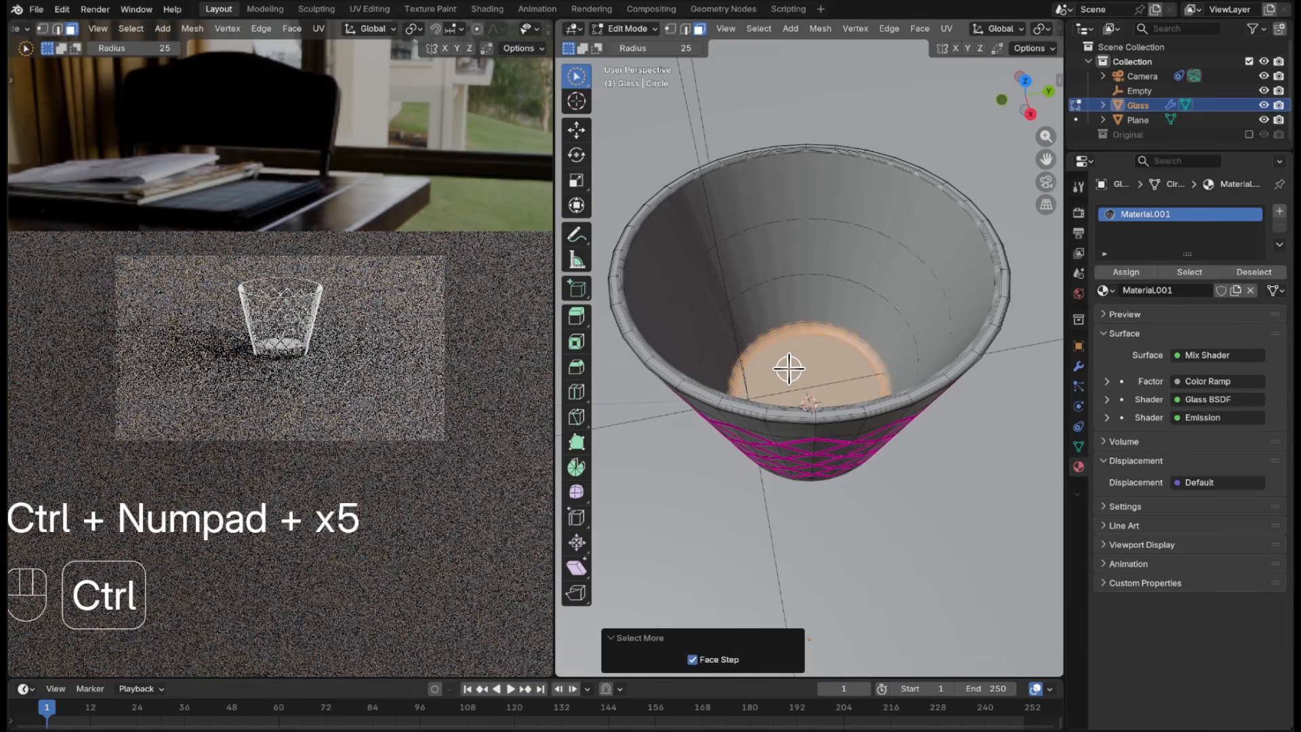
key("ctrl+KP_Add")
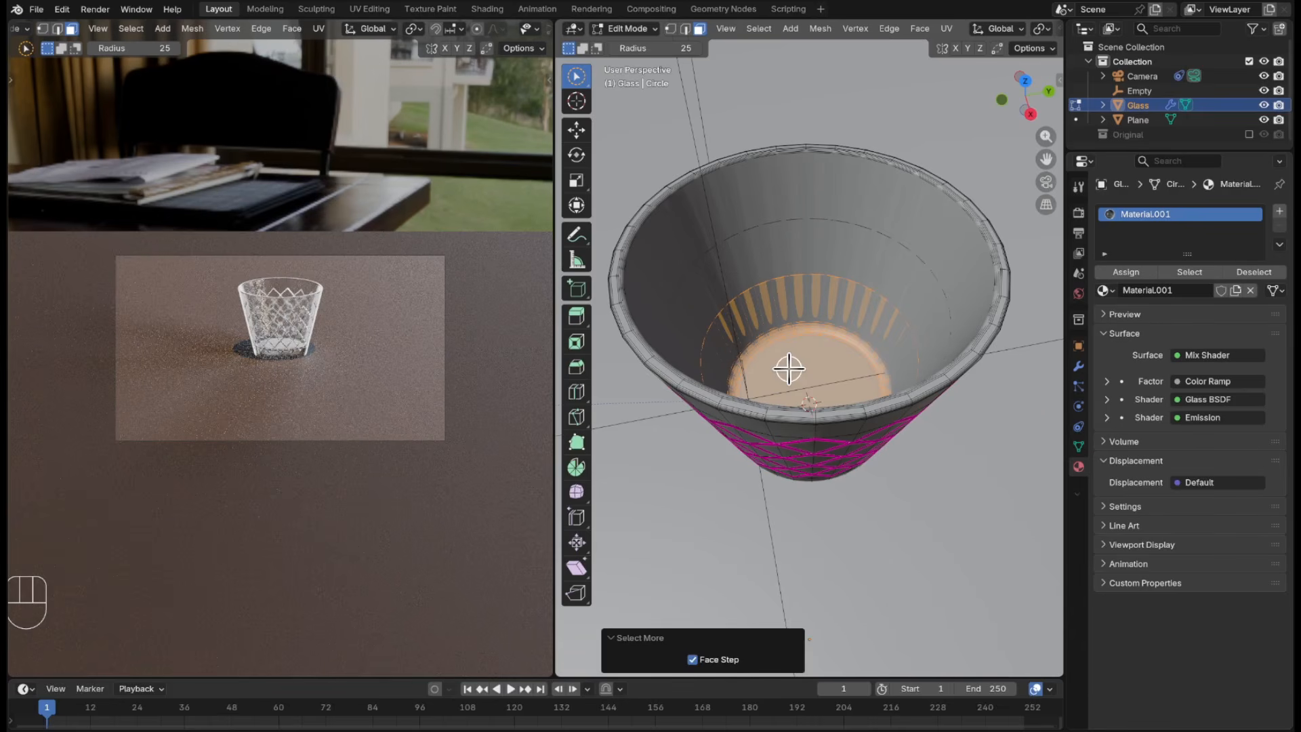
- Duplicate the selected inner faces in place and scale the copy uniformly to 0.95
key("shift")
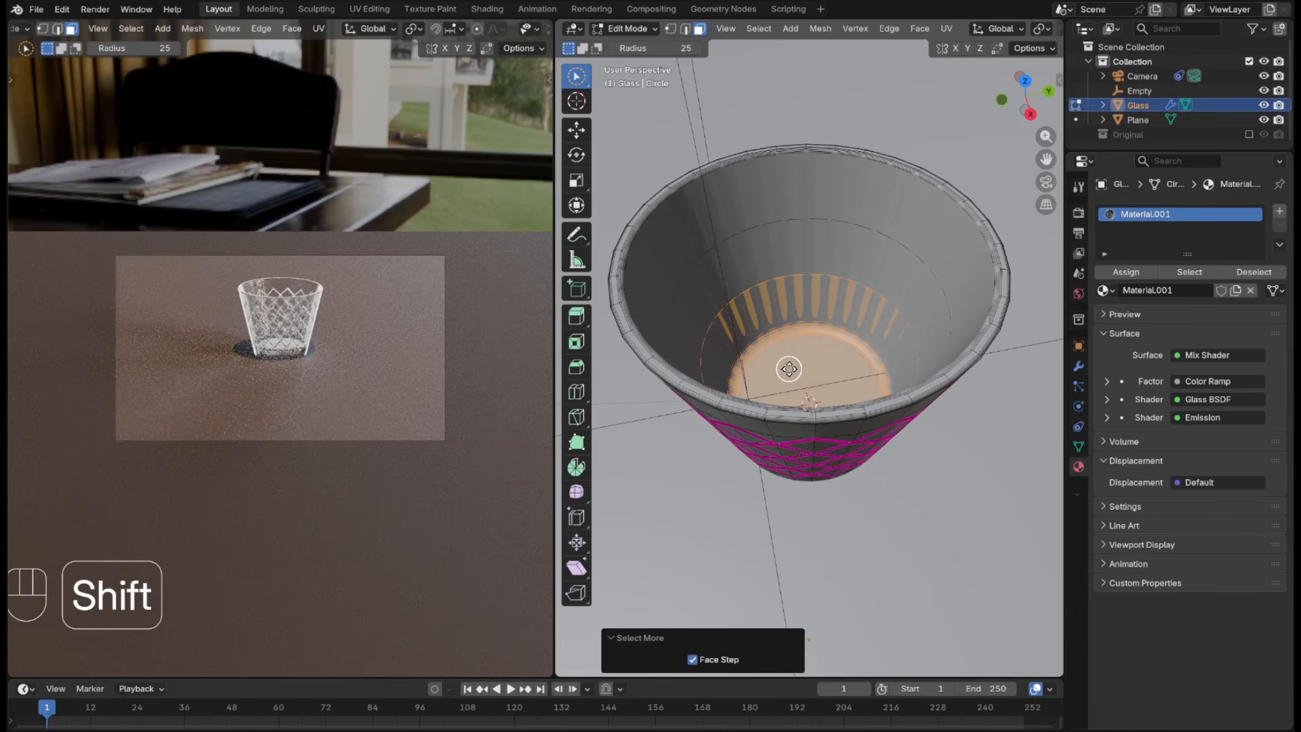
key("shift+d")
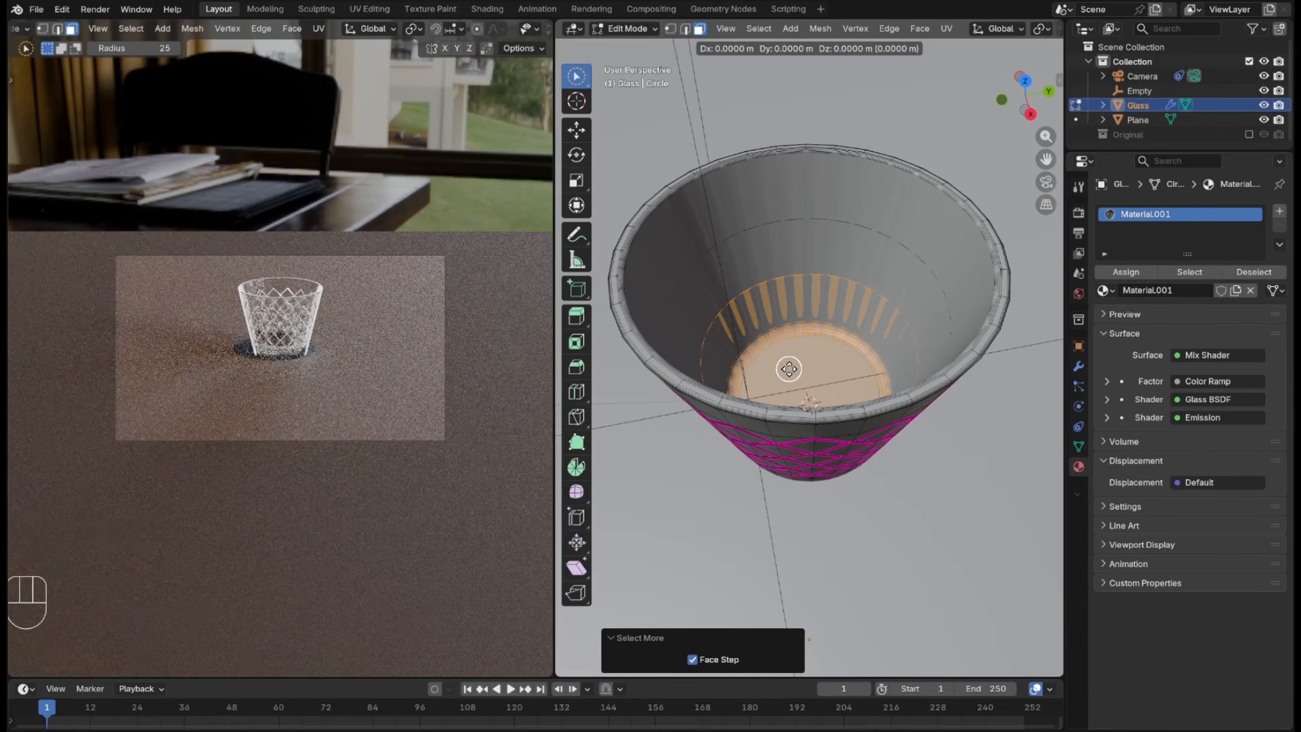
key("Return")
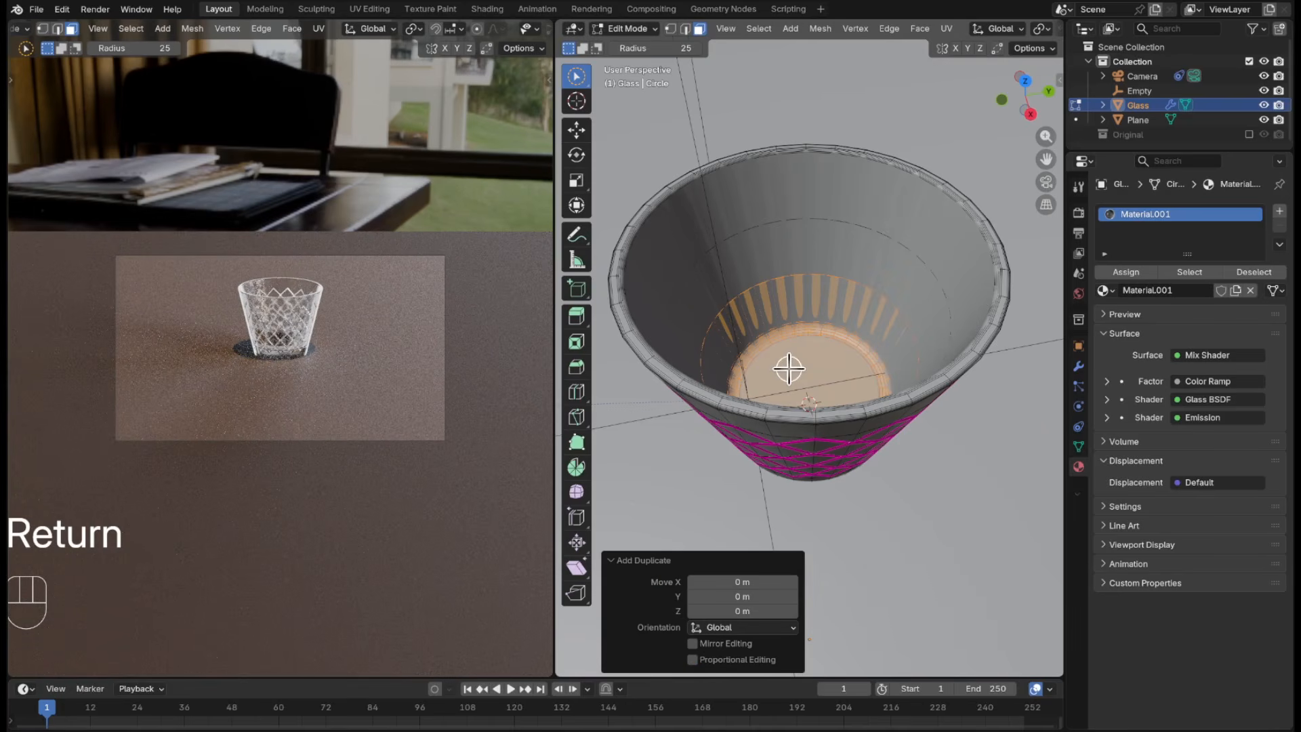
key("s")
key("KP_Decimal")
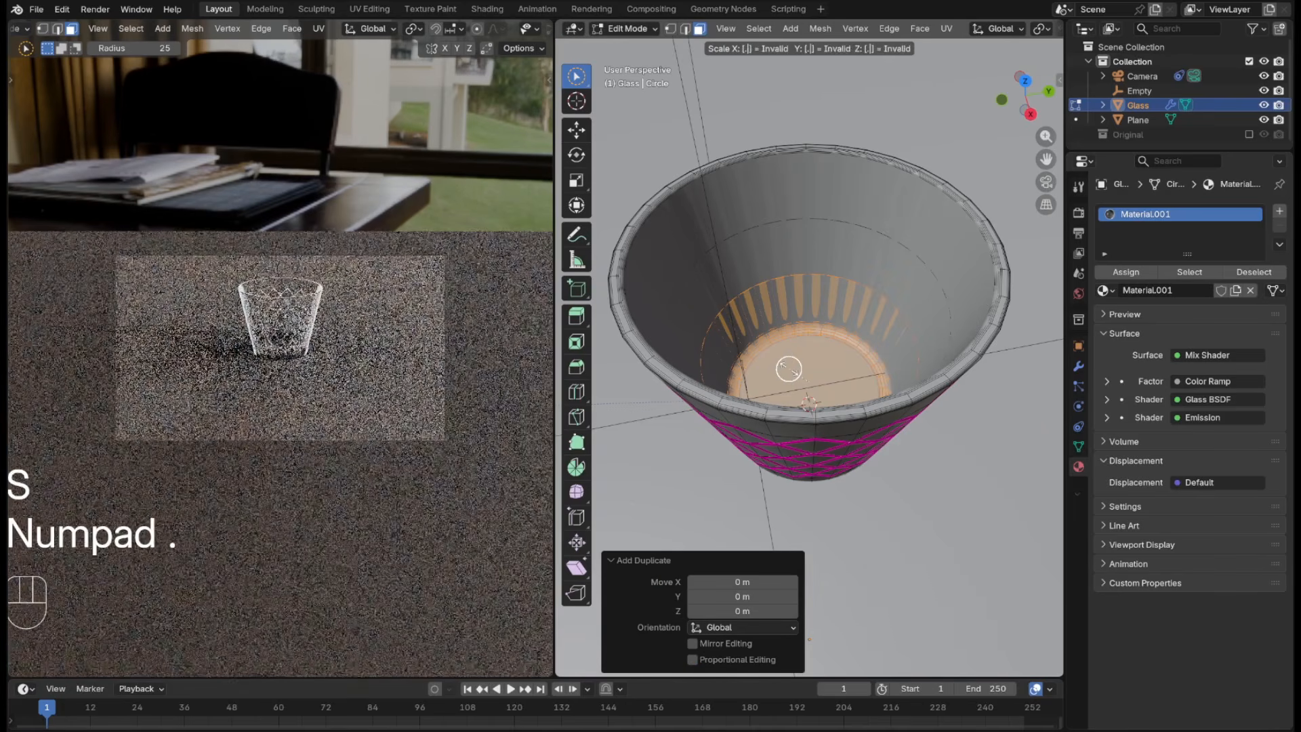
key("KP_9")
key("KP_5")
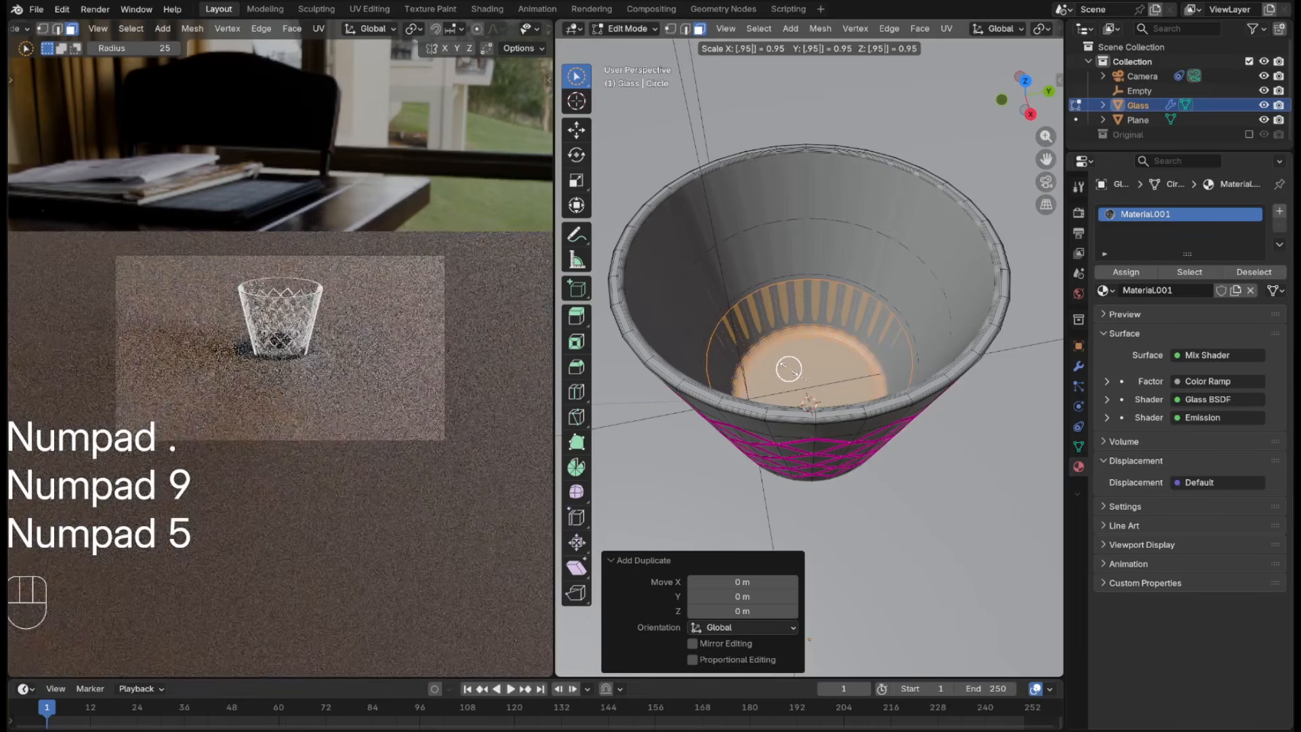
key("KP_Enter")
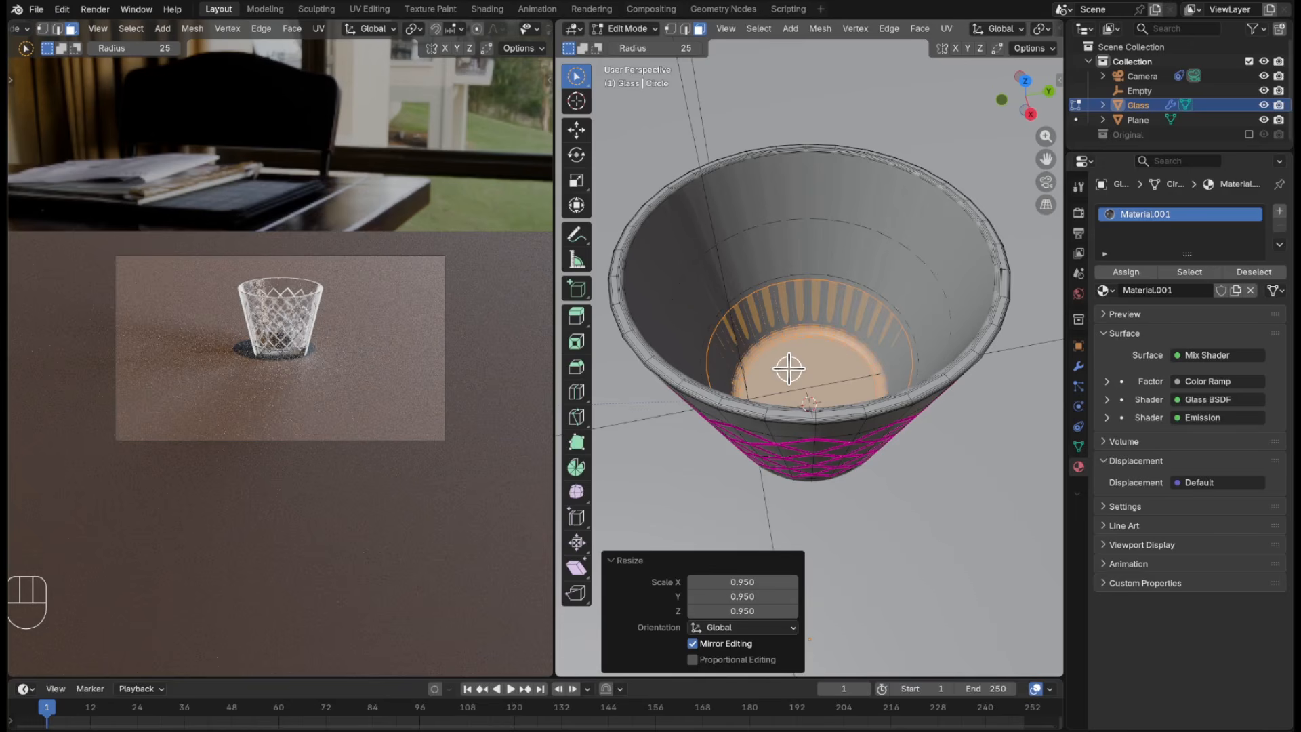
- Separate the selected scaled inner faces into their own object and return to Object Mode
key("p")
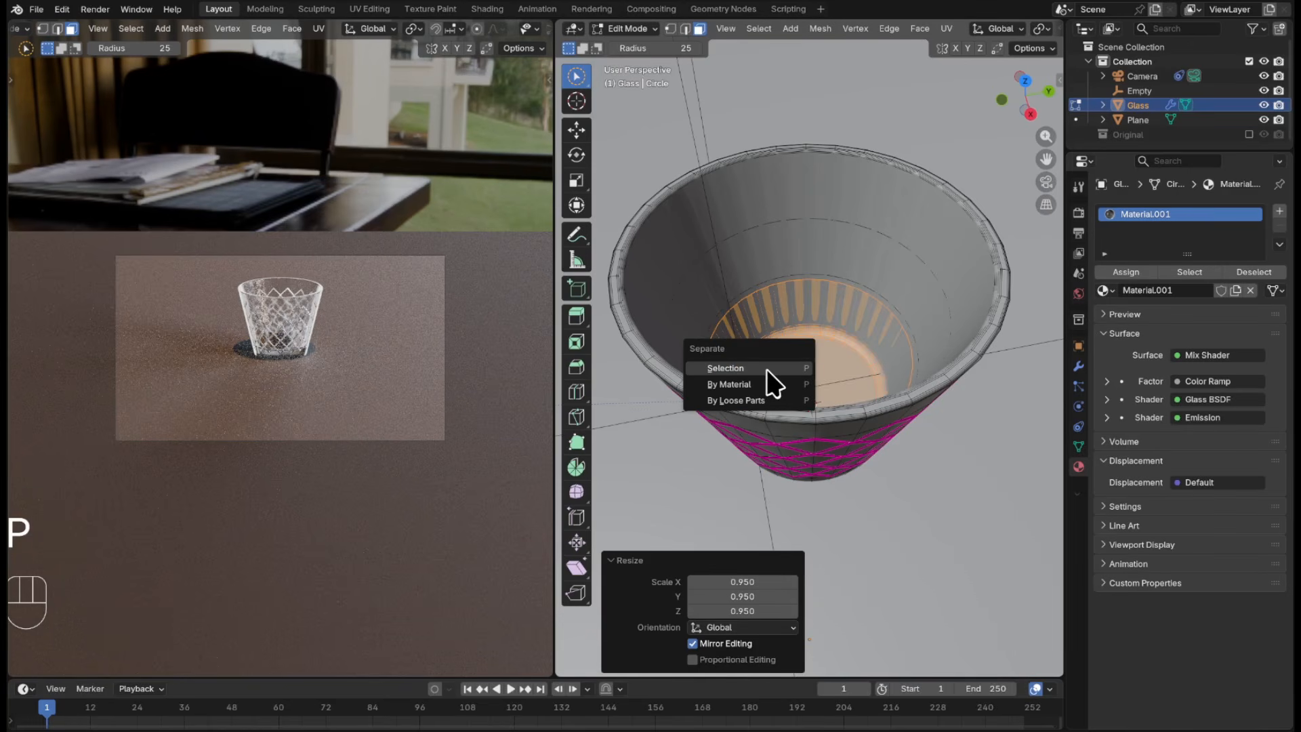
left_click(767, 369)
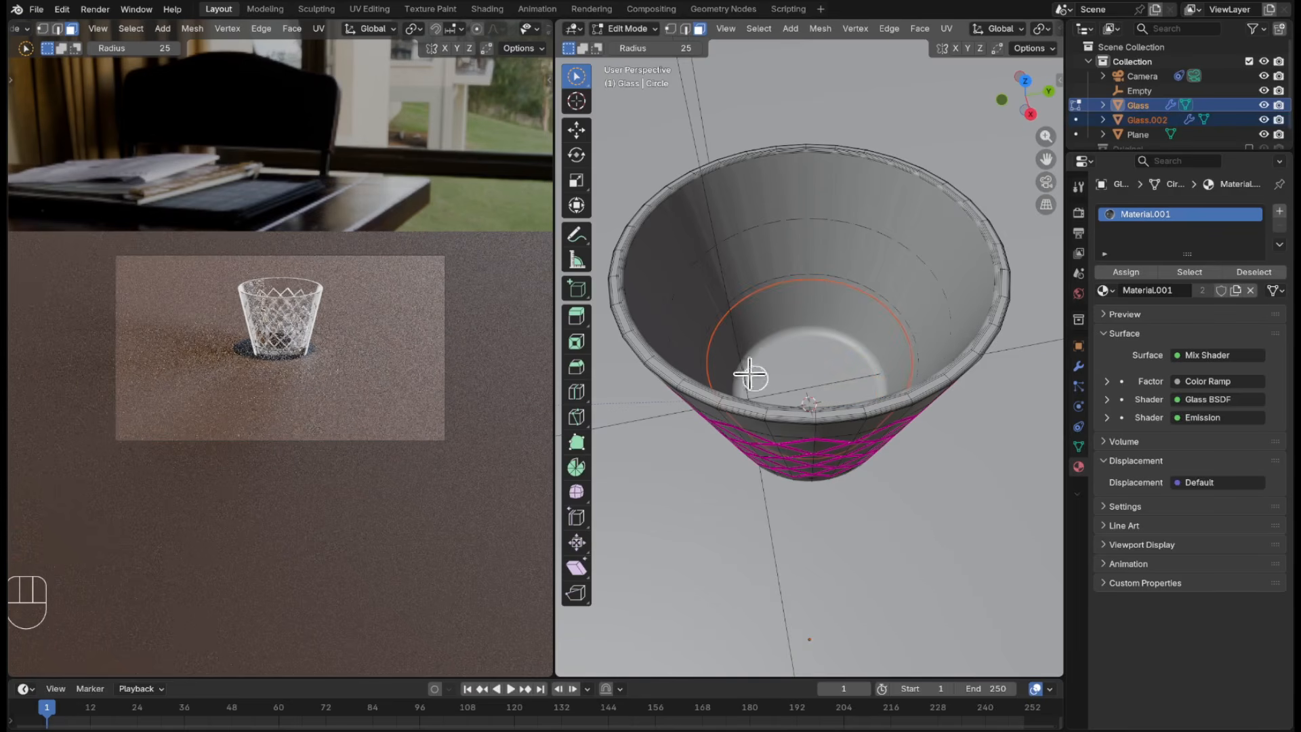
key("Tab")
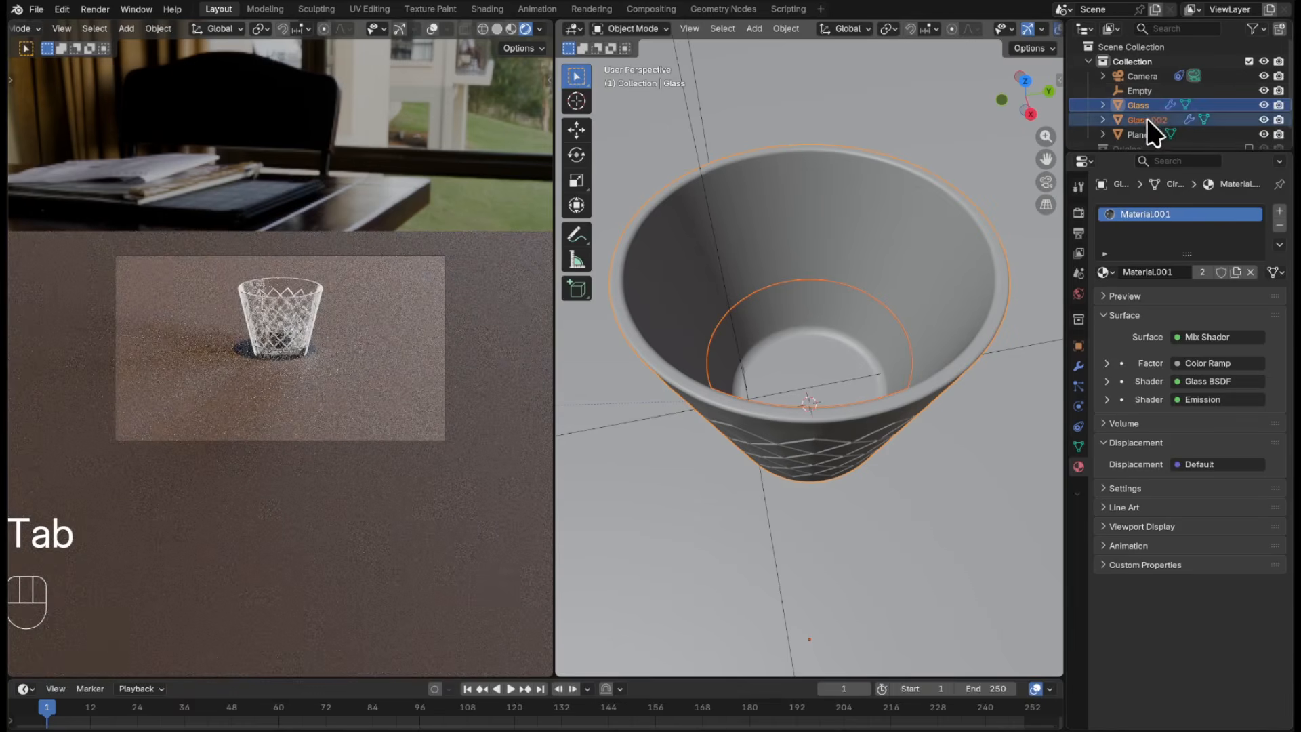
- Select the newly separated inner mesh object and rename it Drink
left_click(1148, 120)
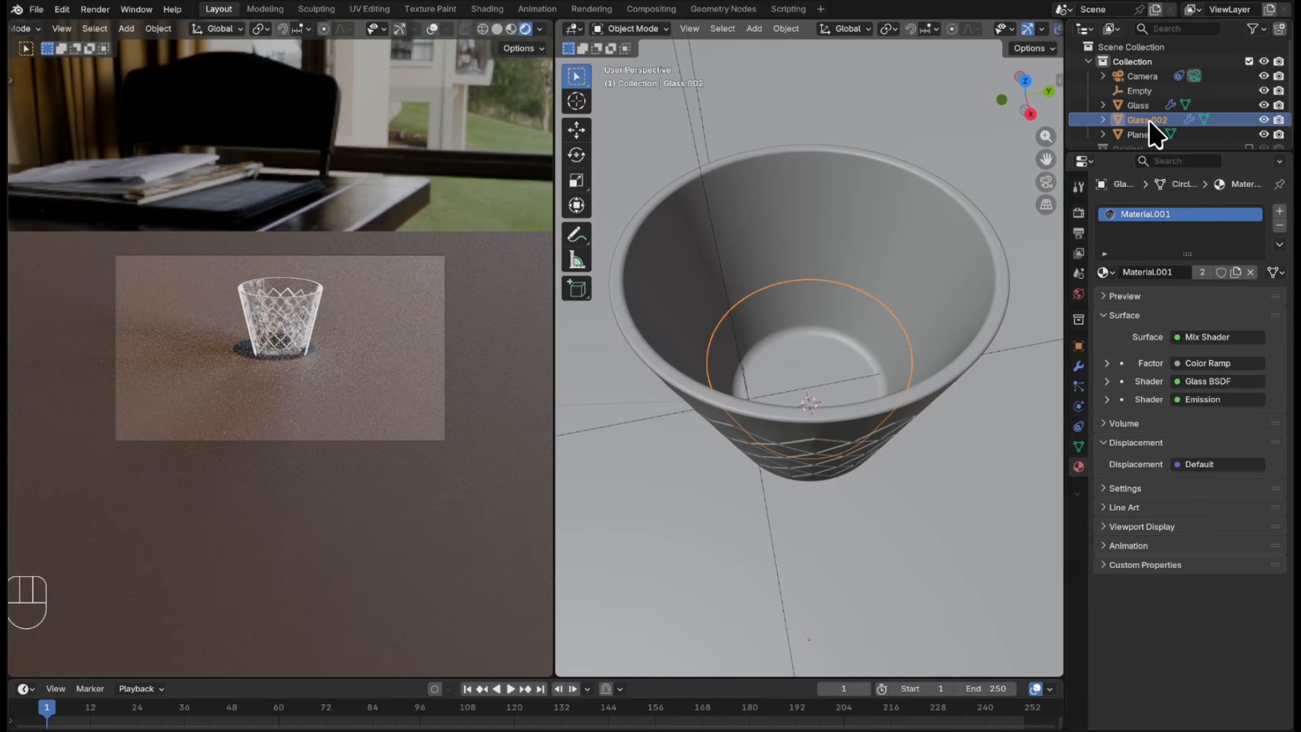
key("F2")
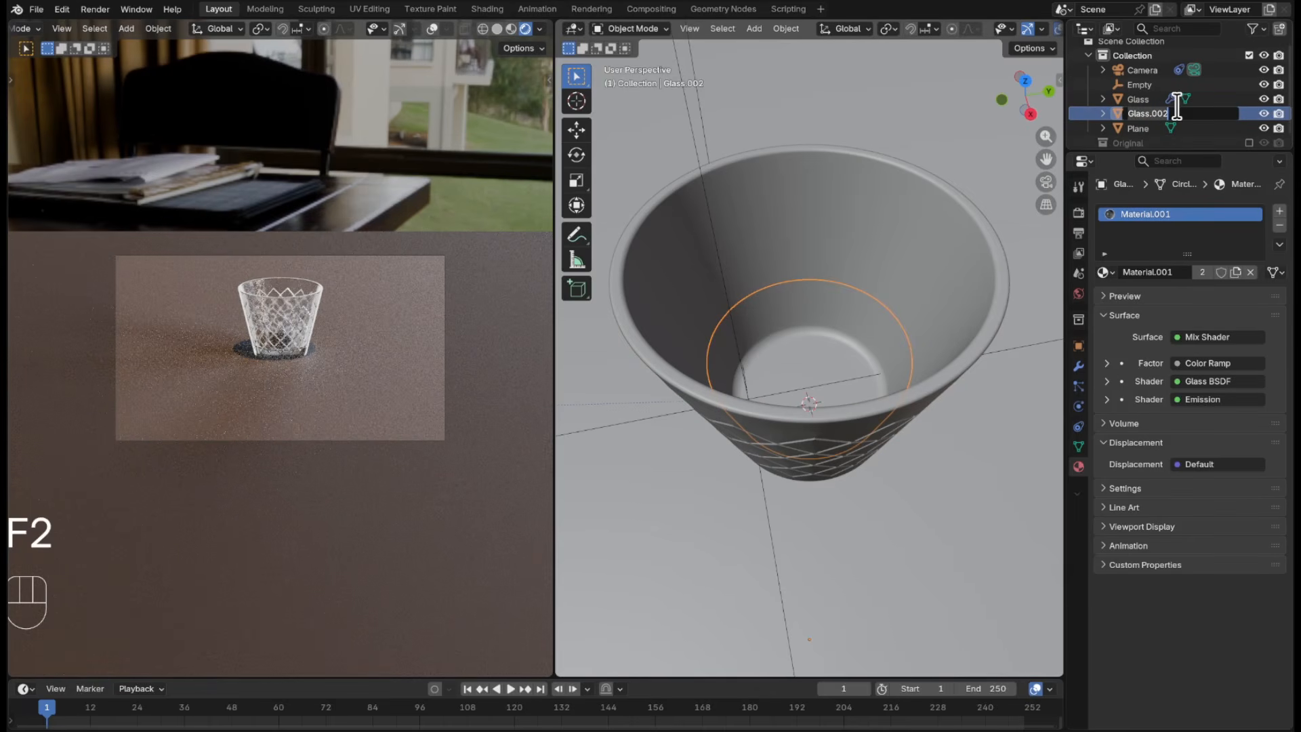
key("BackSpace")
type("Dr")
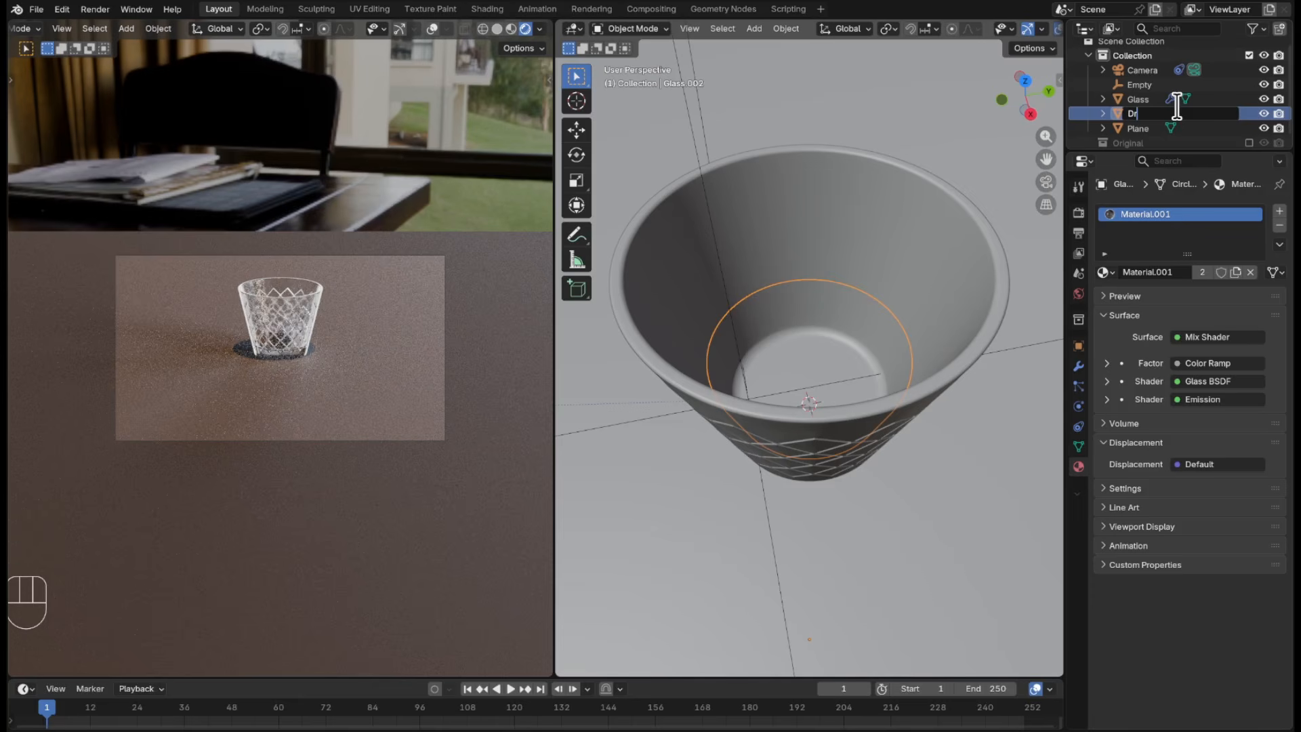
type("ink")
key("Return")
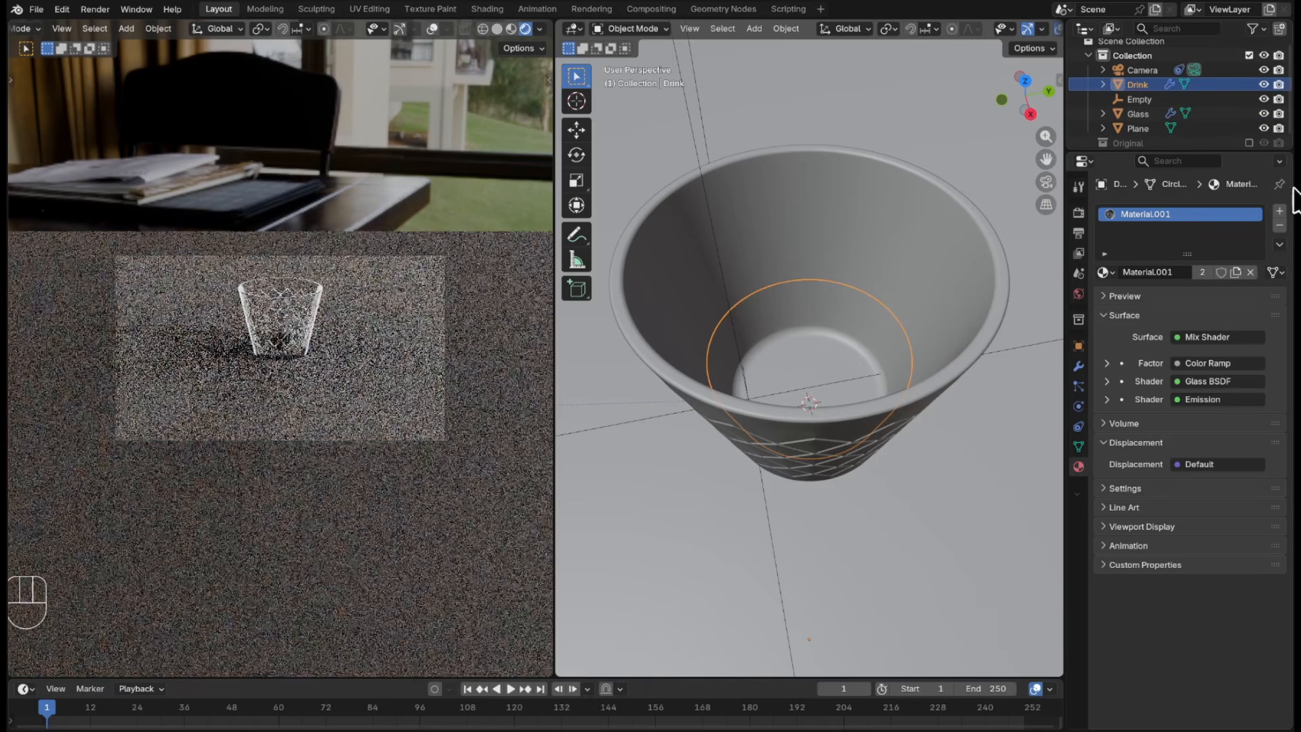
- Unlink the glass material from the Drink object and remove its Subdivision modifier
left_click(1249, 273)
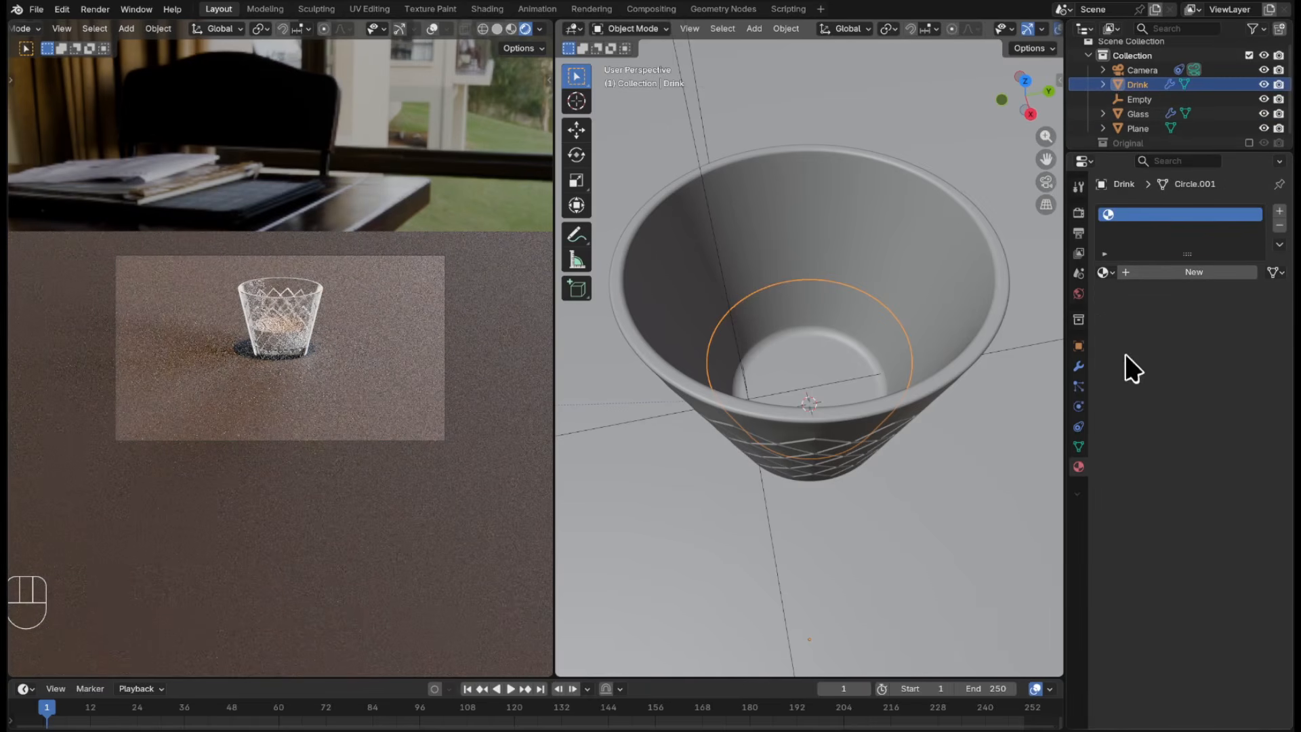
left_click(1078, 365)
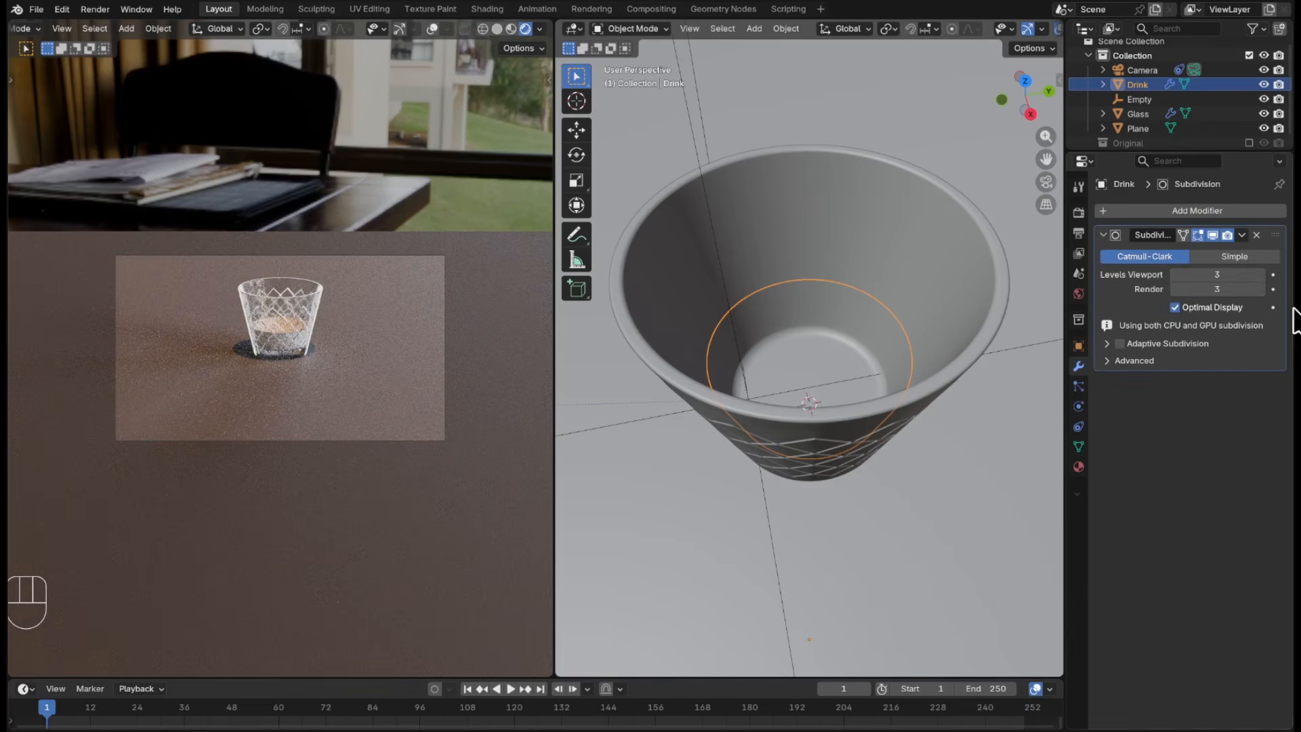
left_click(1256, 234)
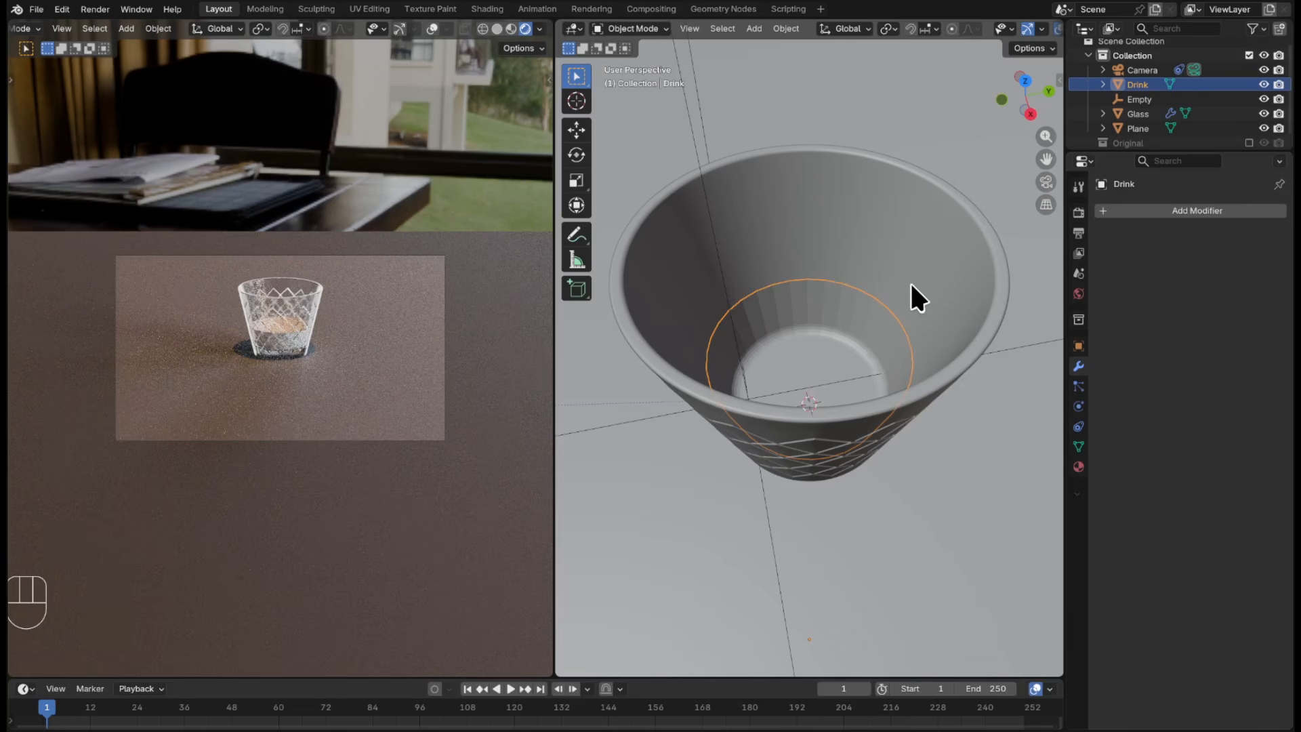
- Cap the Drink mesh's open upper edge loop with a face and recalculate all its normals to the outside
key("Tab")
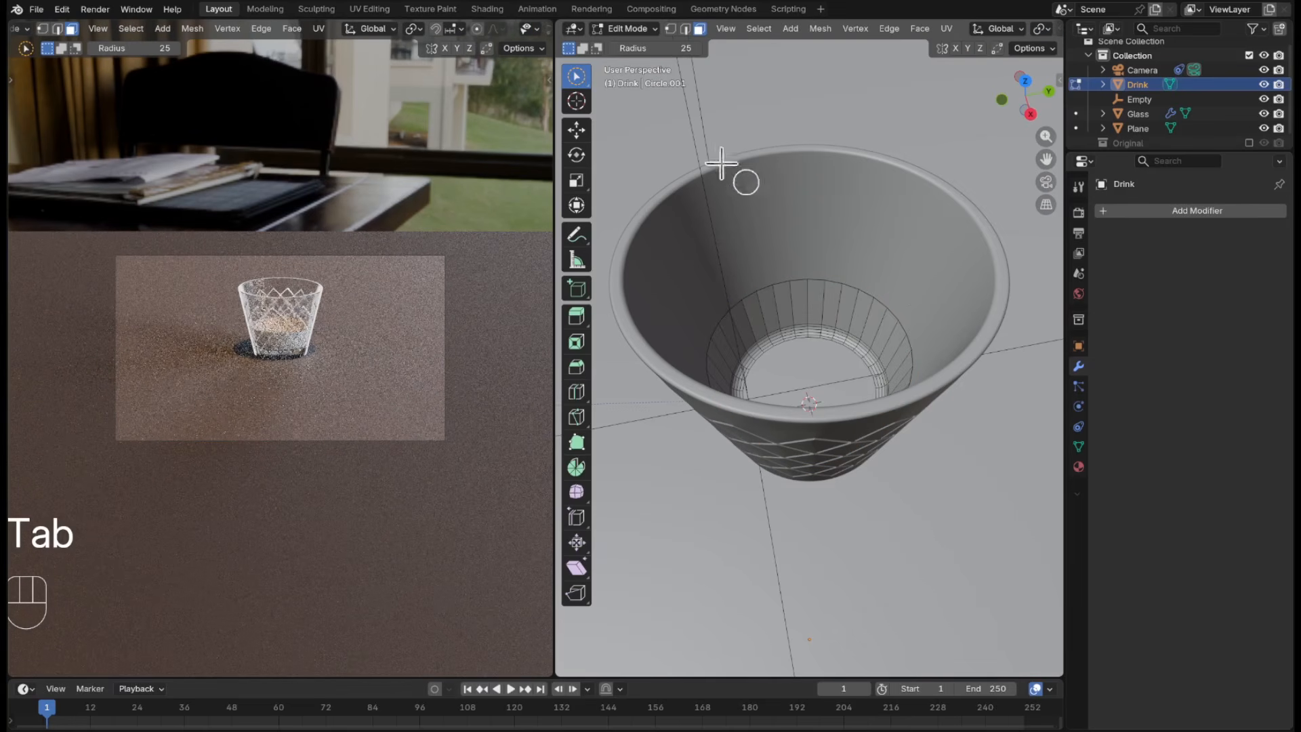
left_click(688, 28)
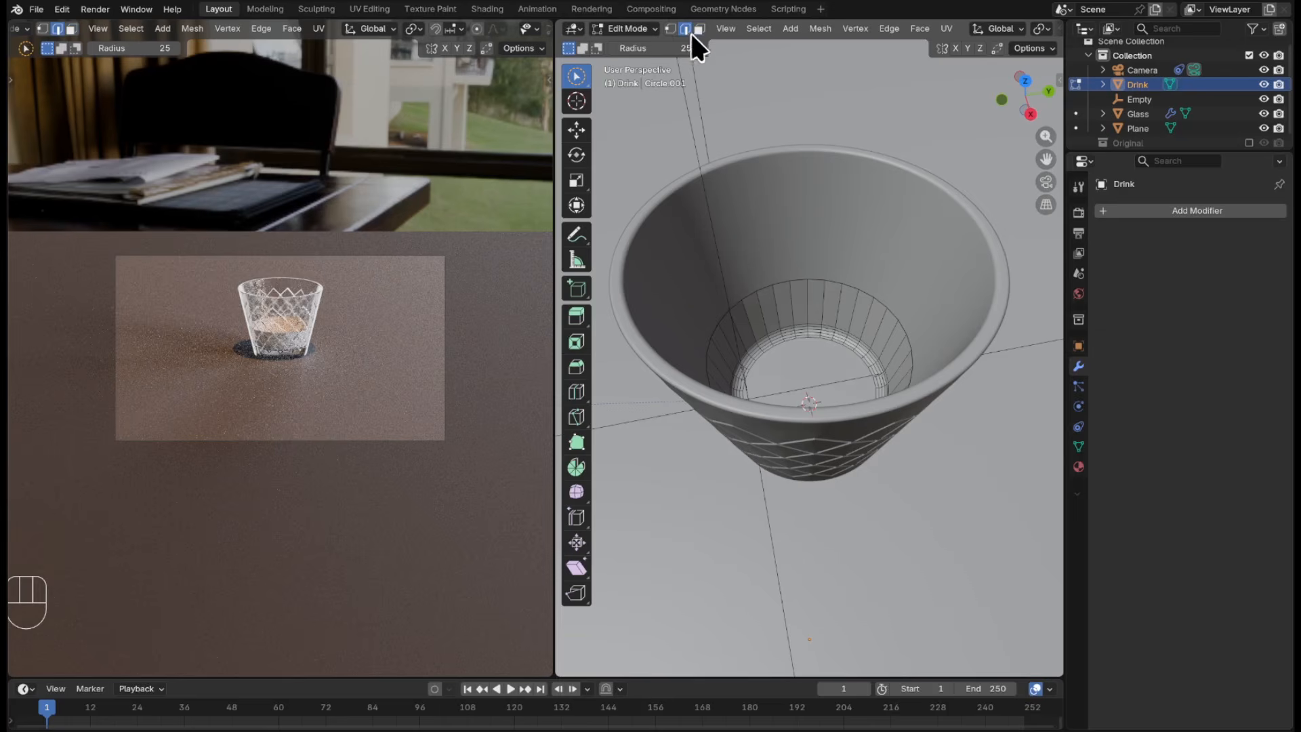
left_click(857, 286, "alt")
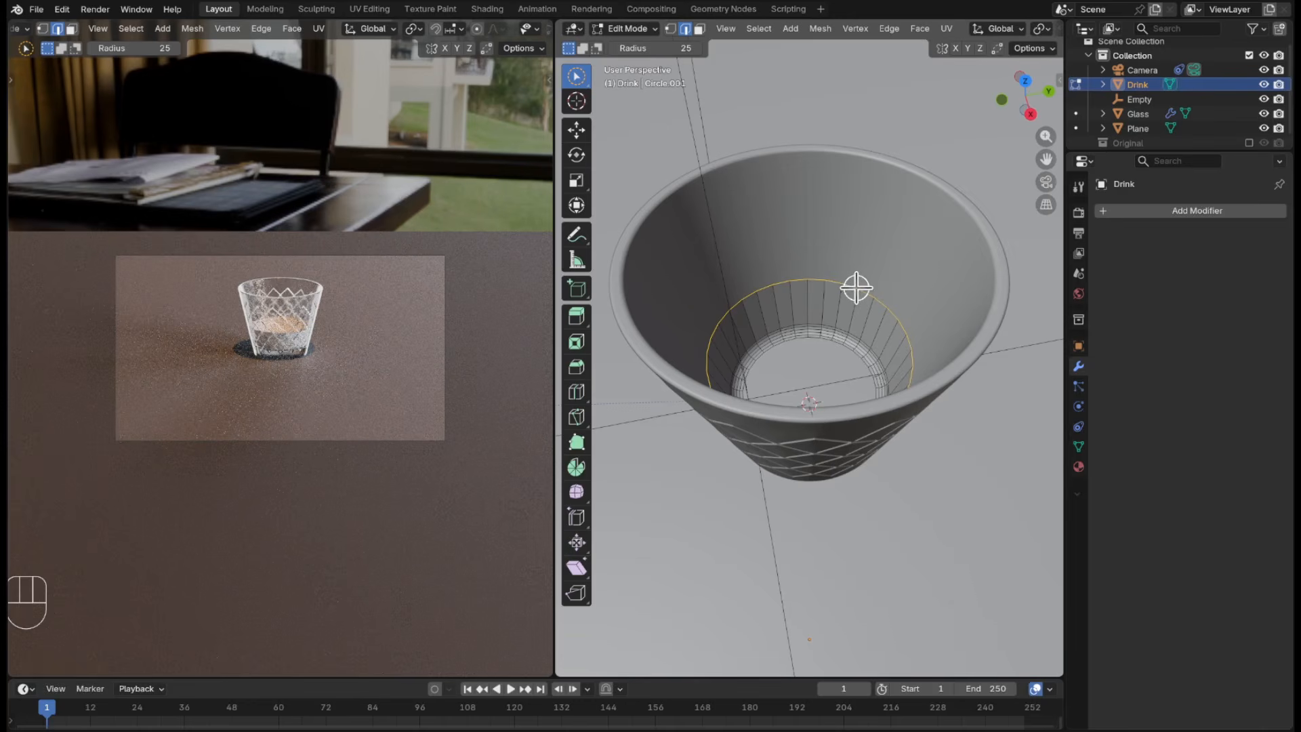
key("f")
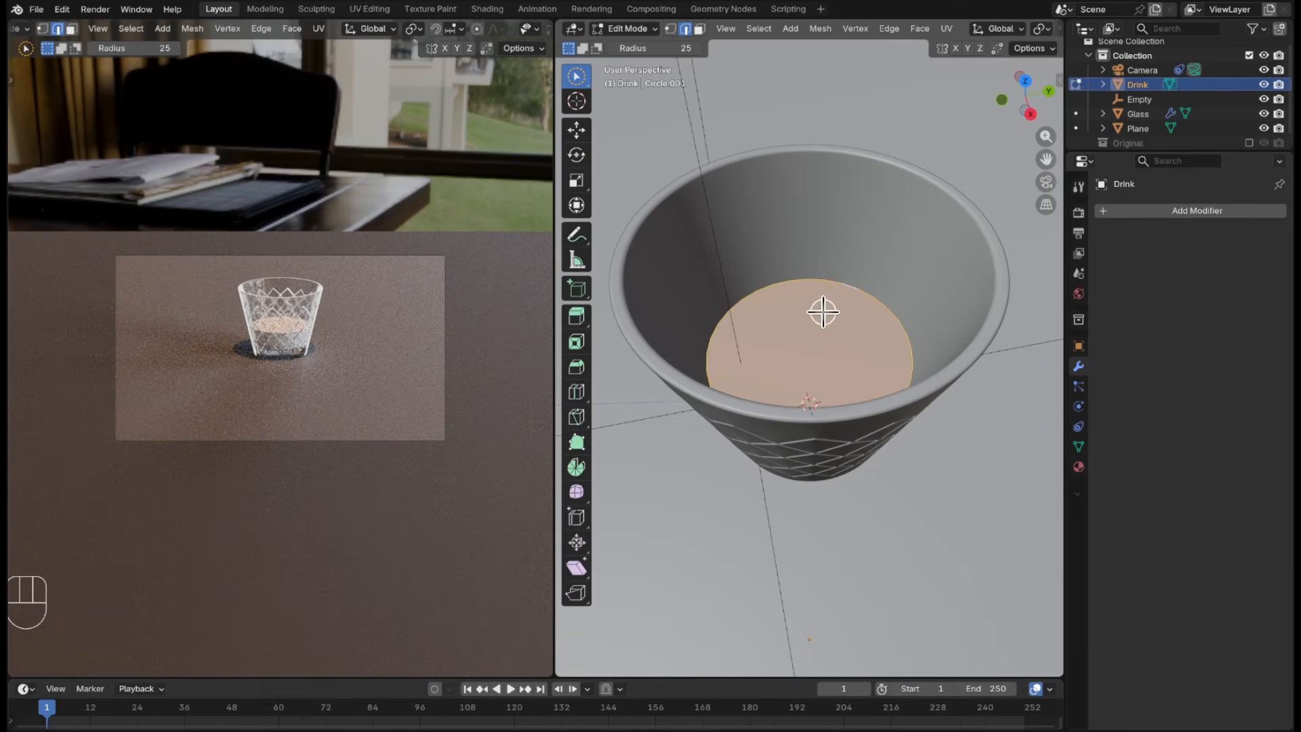
key("a")
key("shift")
key("shift+n")
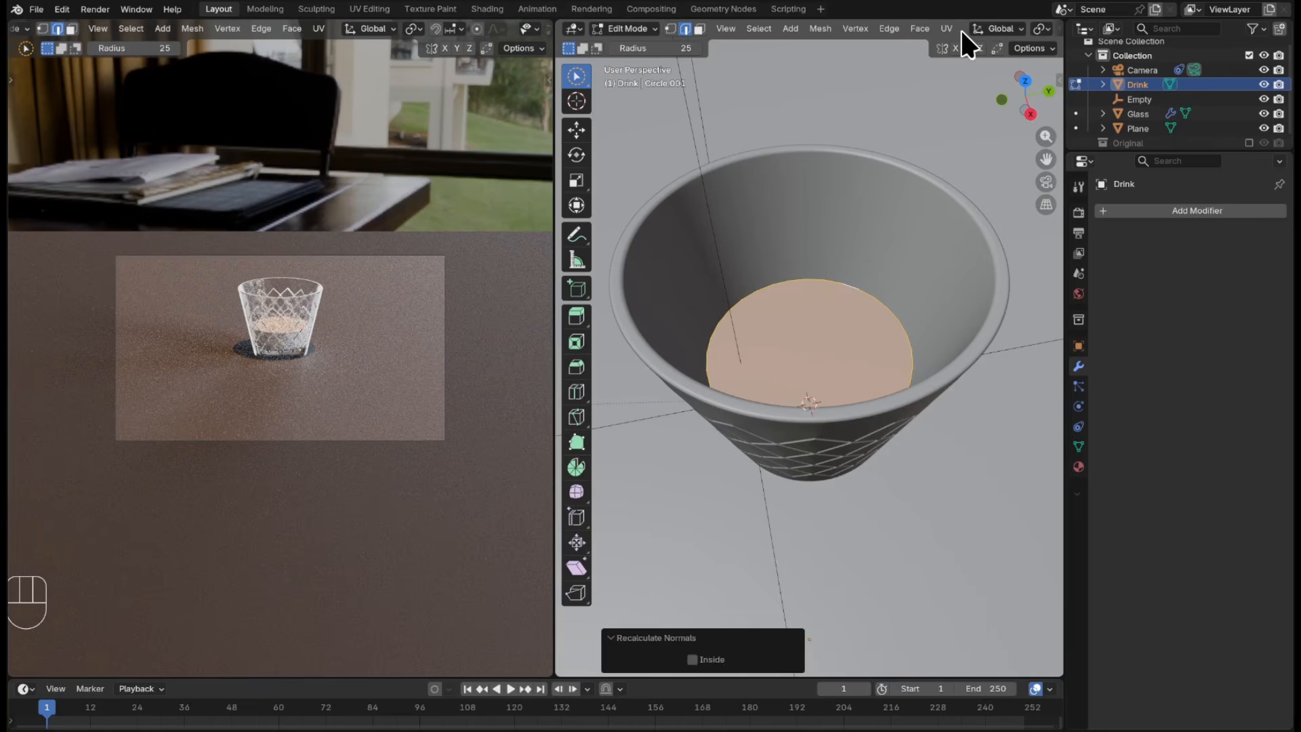
- Check the Drink mesh's normals with the Face Orientation overlay, hide the overlay again and return to Object Mode
scroll(961, 33, "down", 5)
scroll(1003, 31, "down", 3)
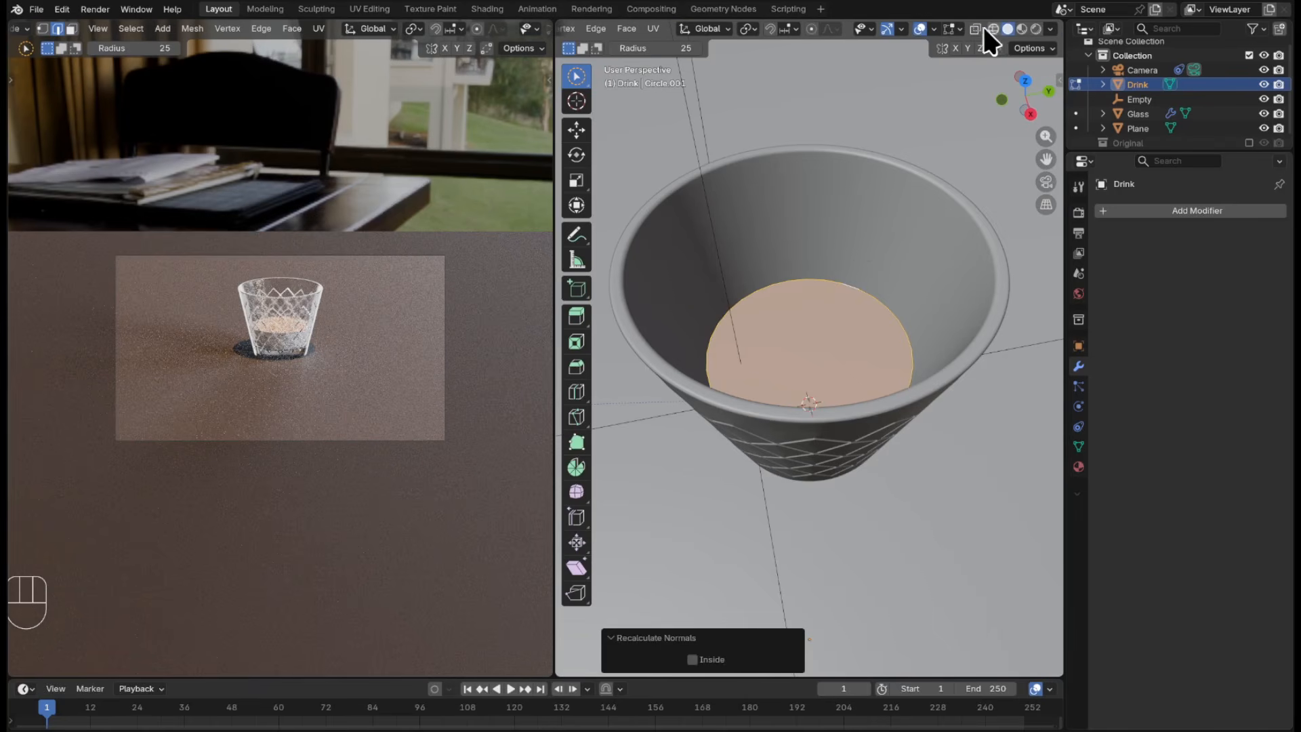
left_click(935, 30)
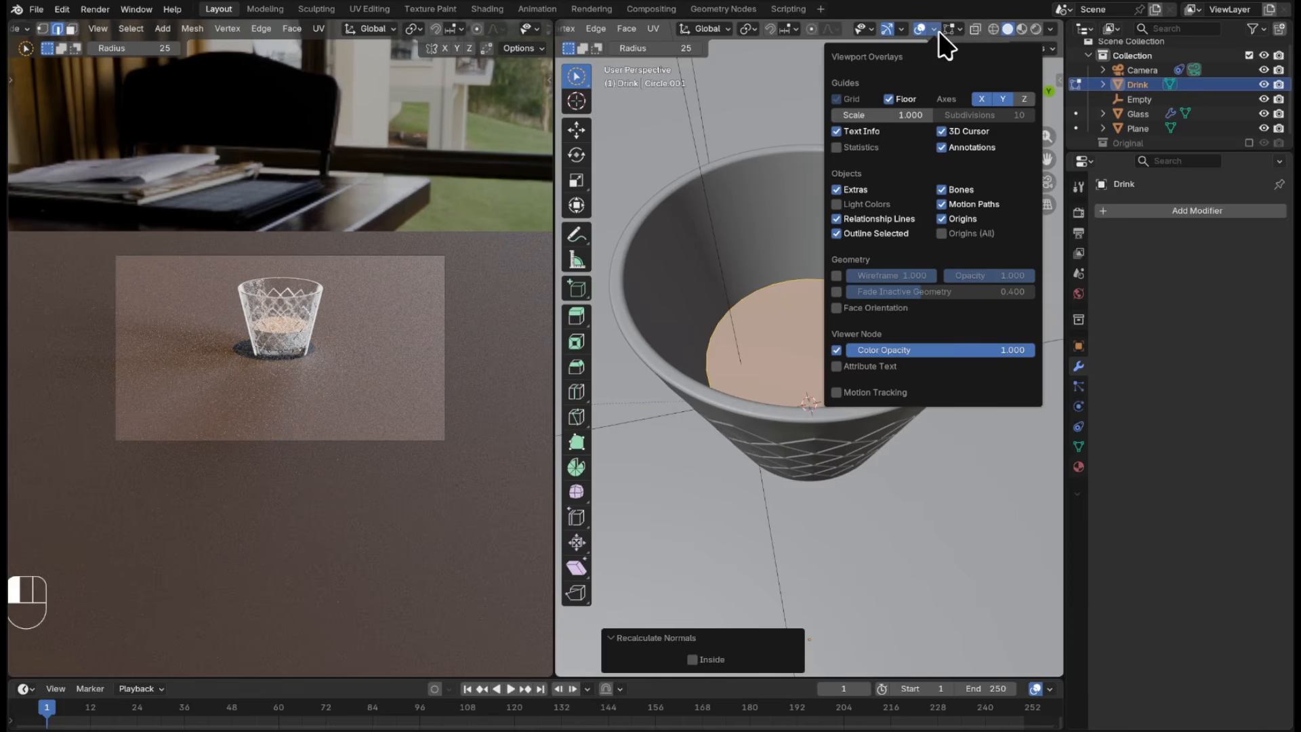
left_click(851, 310)
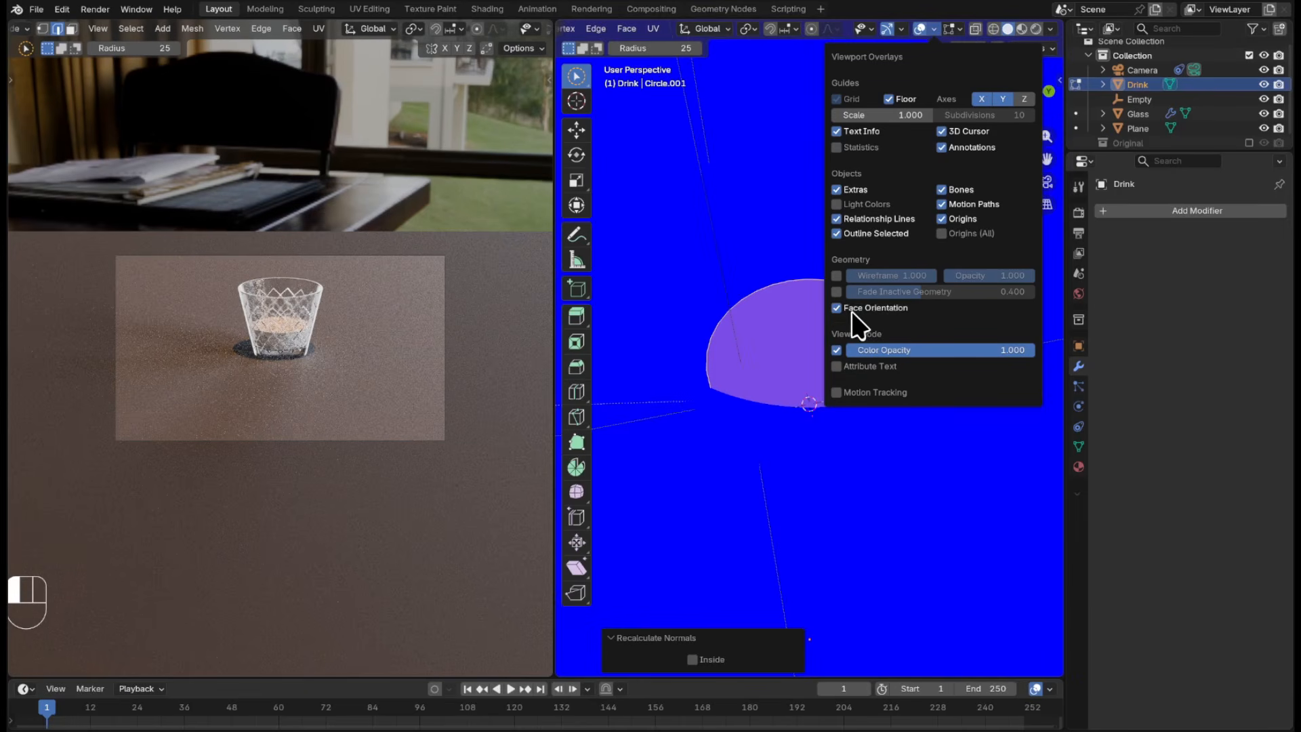
left_click(855, 325)
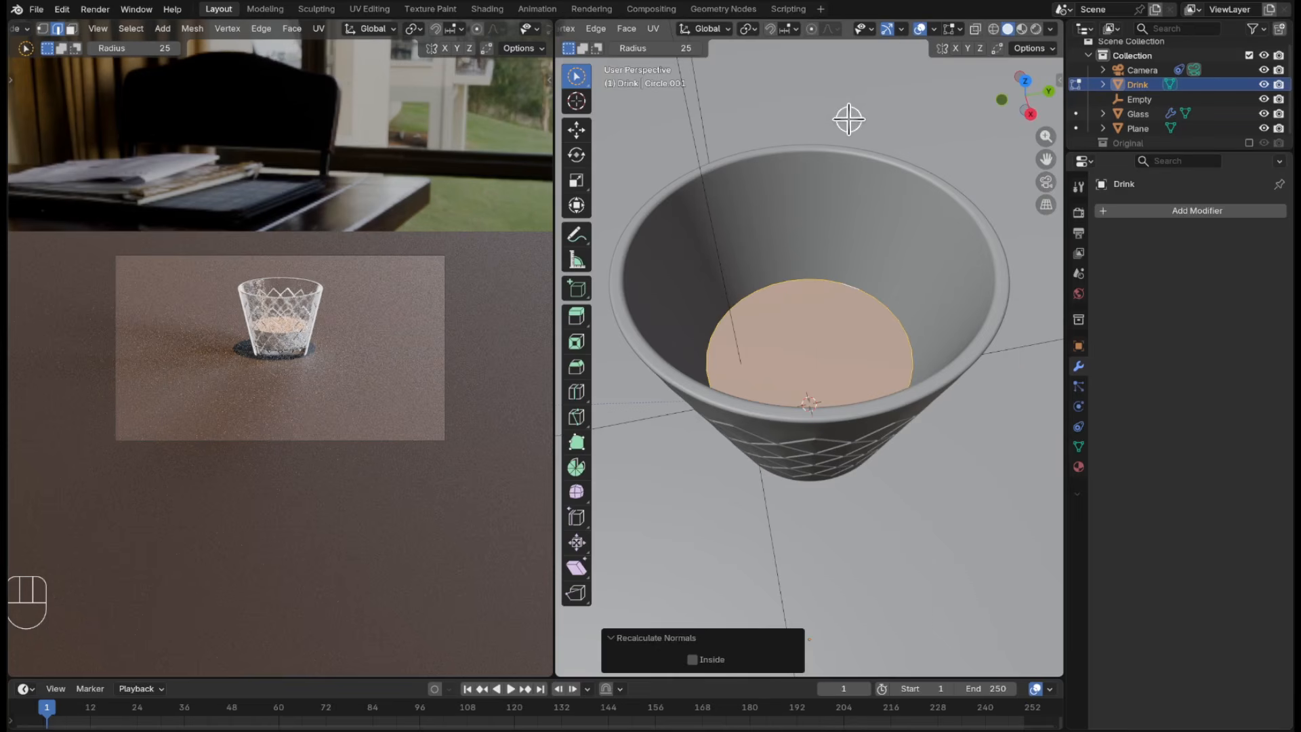
key("Tab")
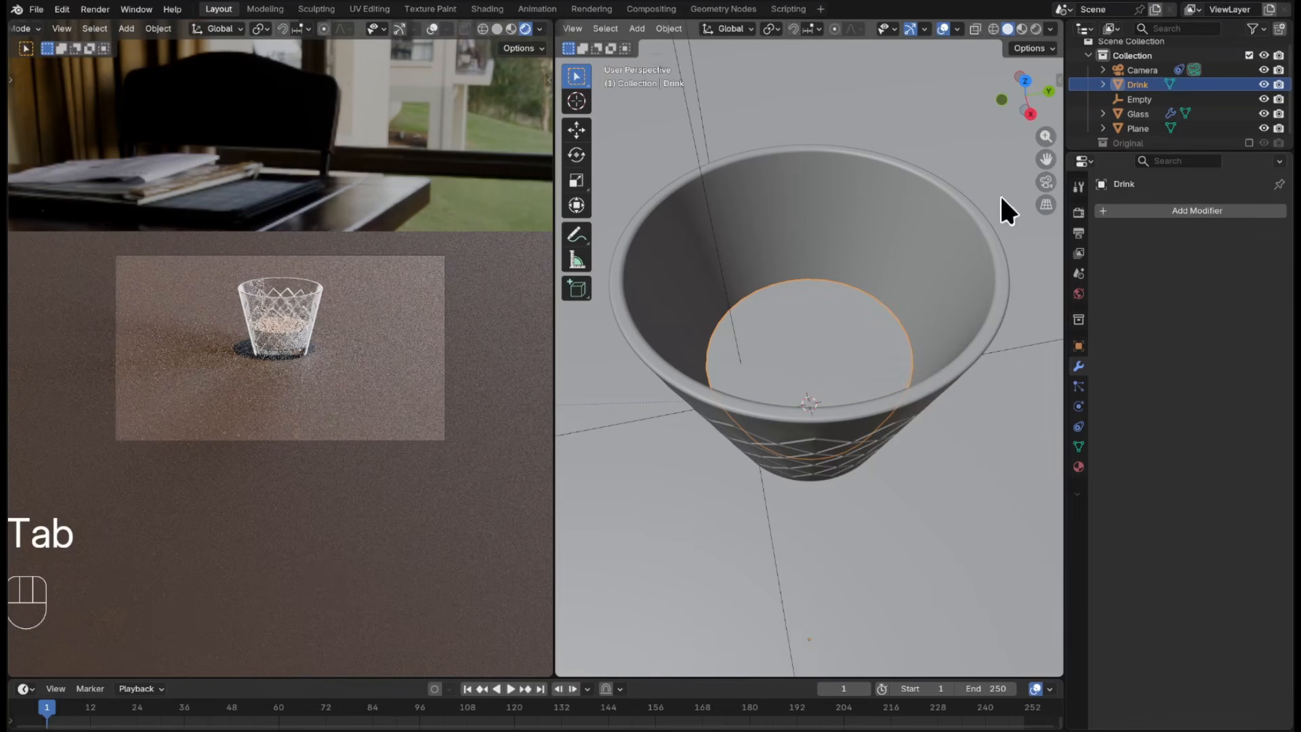
- Create a new material for the Drink object and give it an orange base color
left_click(1079, 467)
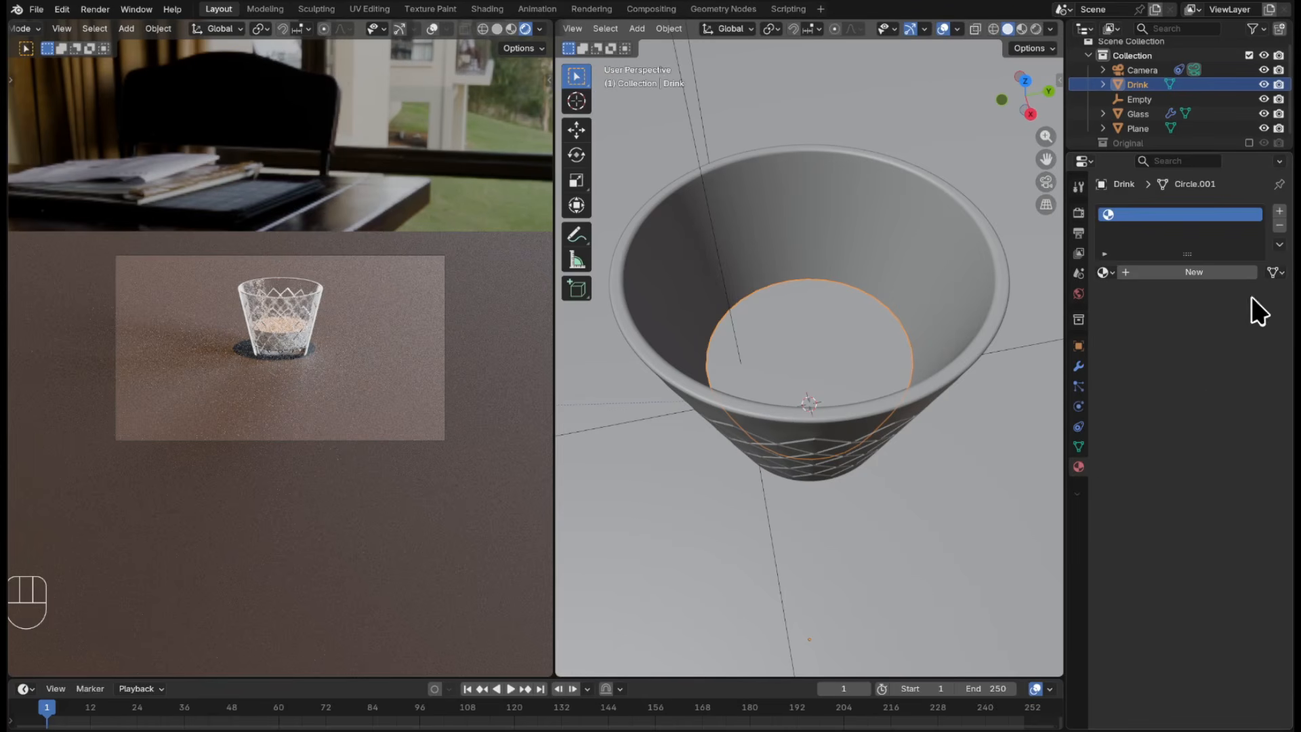
left_click(1205, 272)
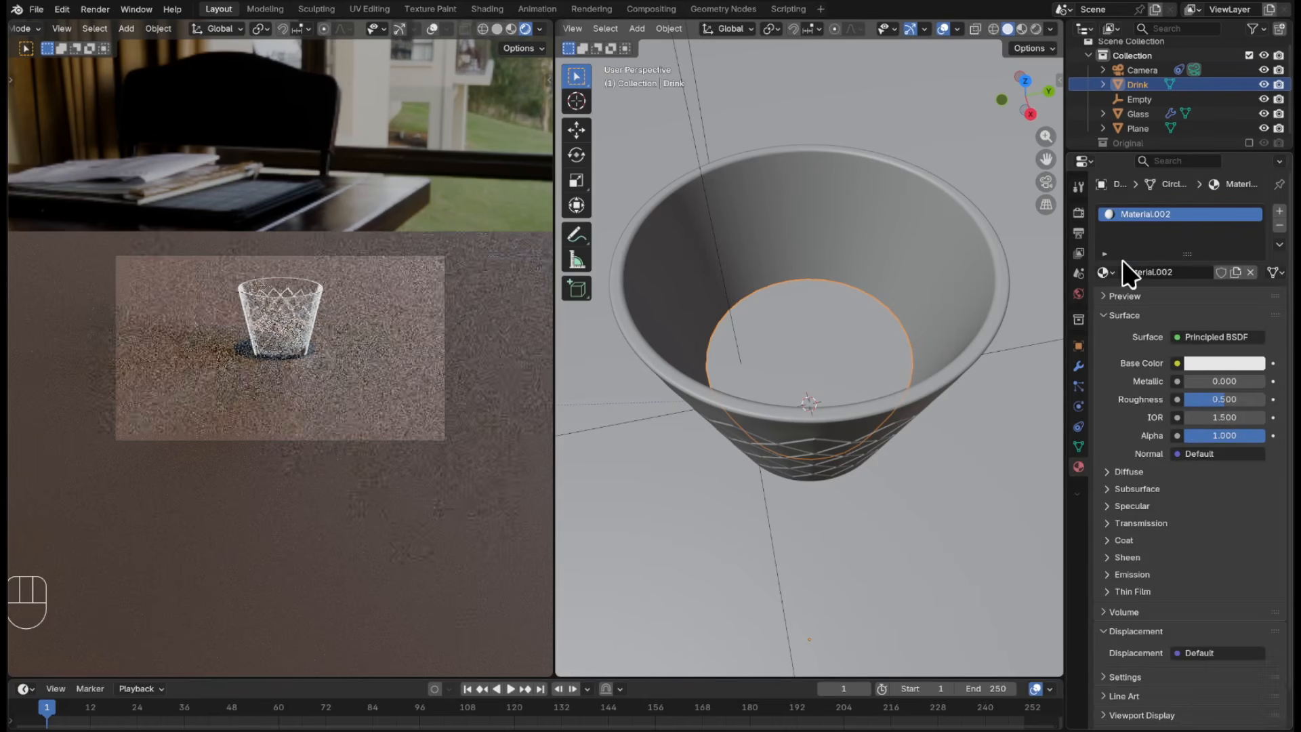
left_click(1257, 364)
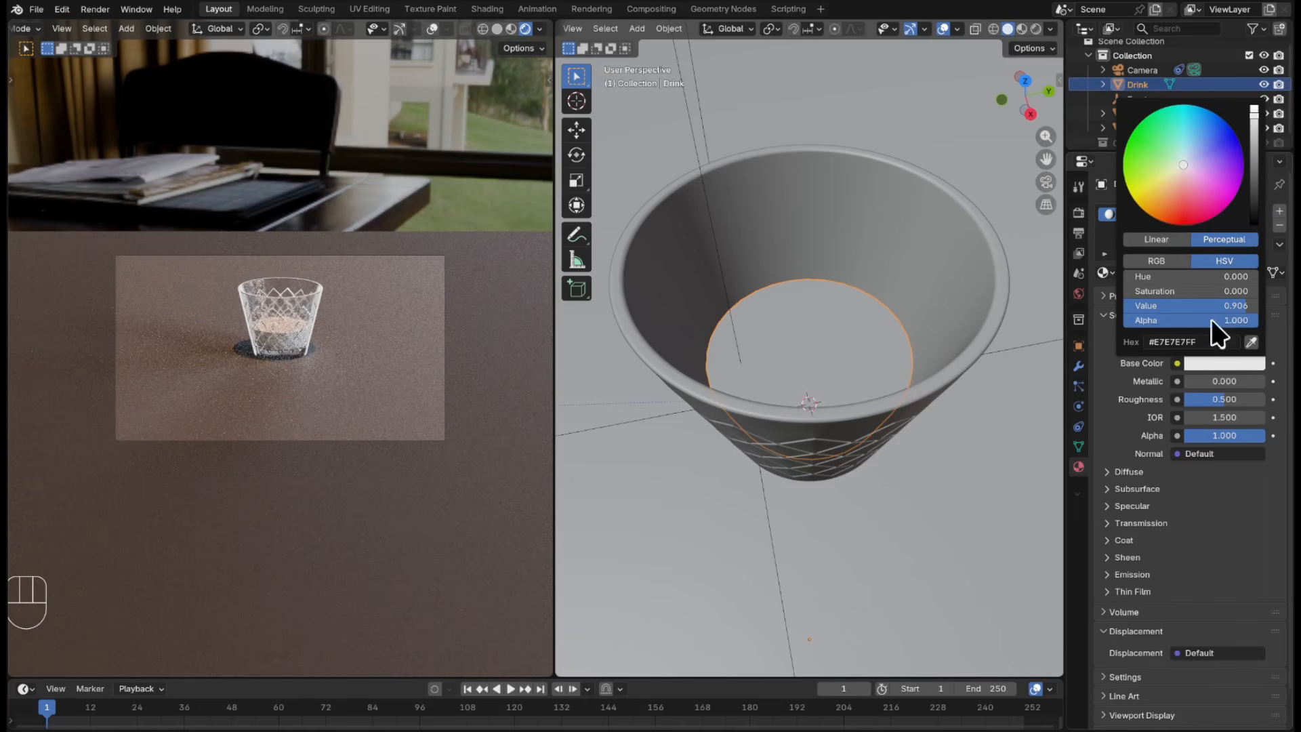
left_click(1160, 198)
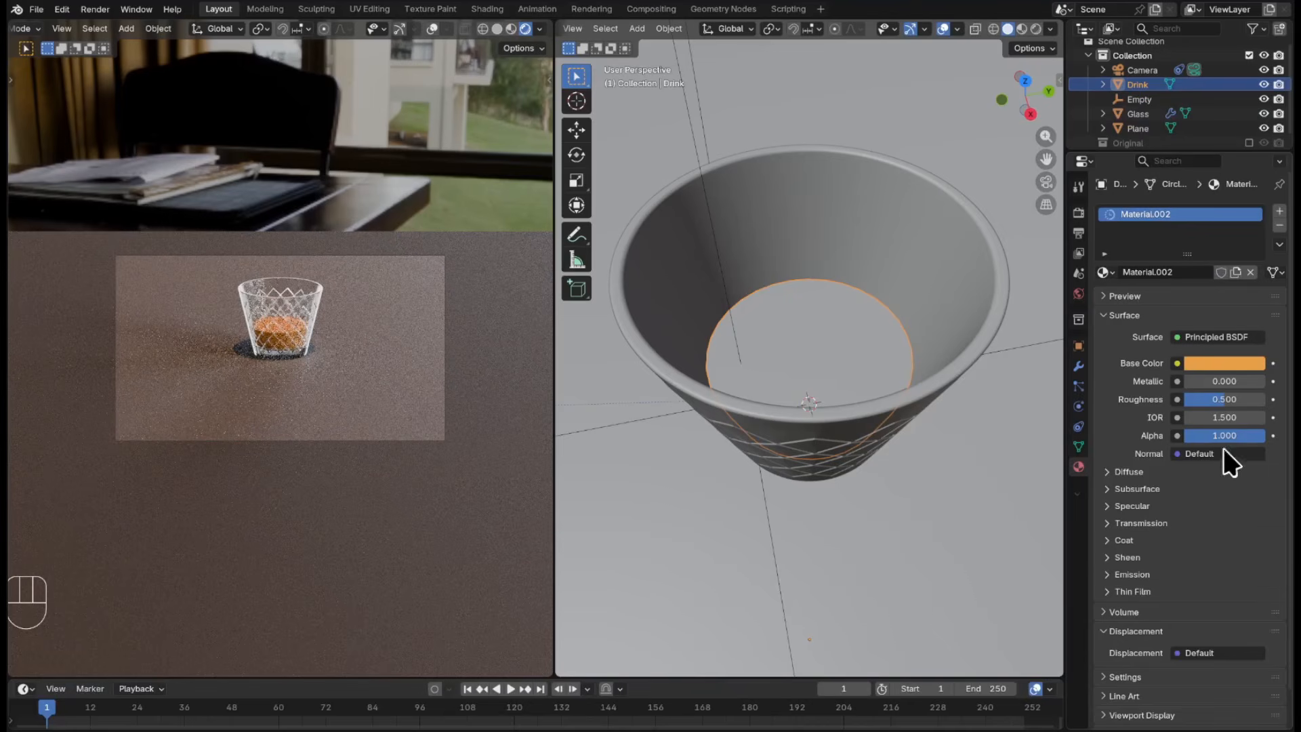
- Set the drink material's roughness to 0.025 and its transmission weight to 1.000
left_click(1223, 398)
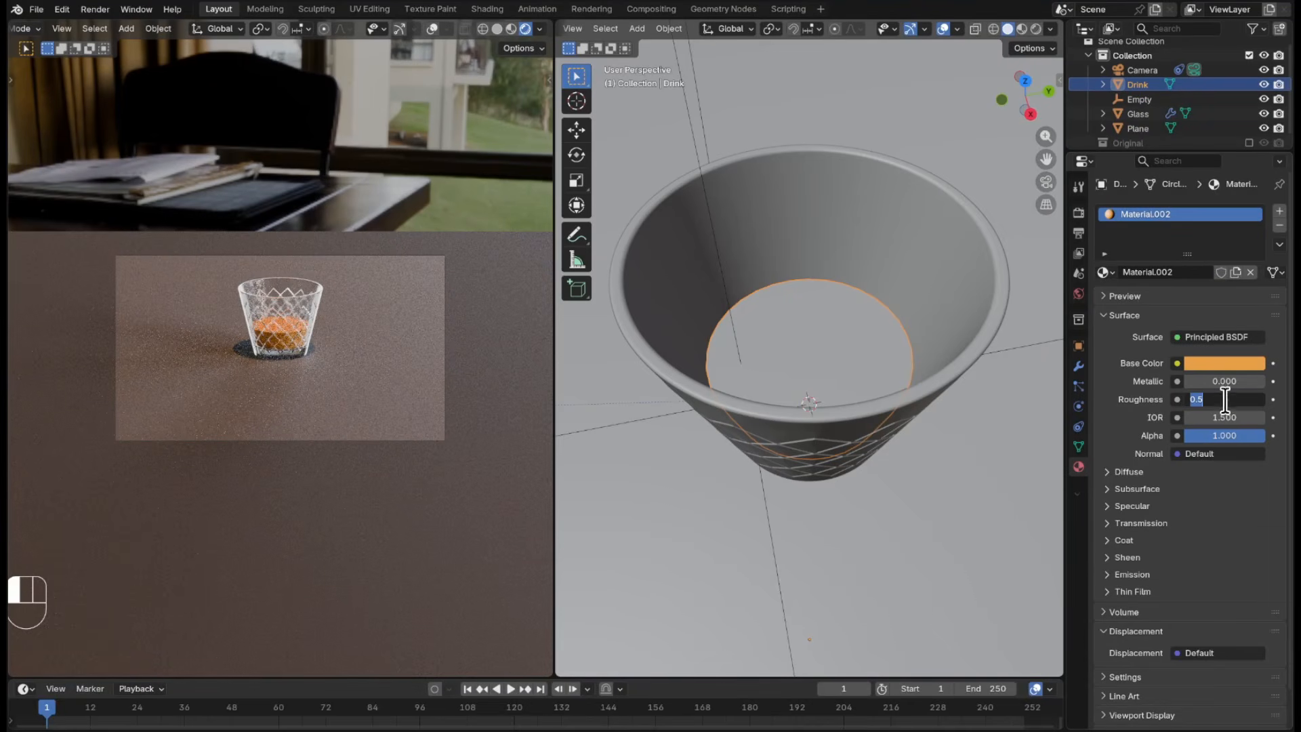
type(".025")
key("Return")
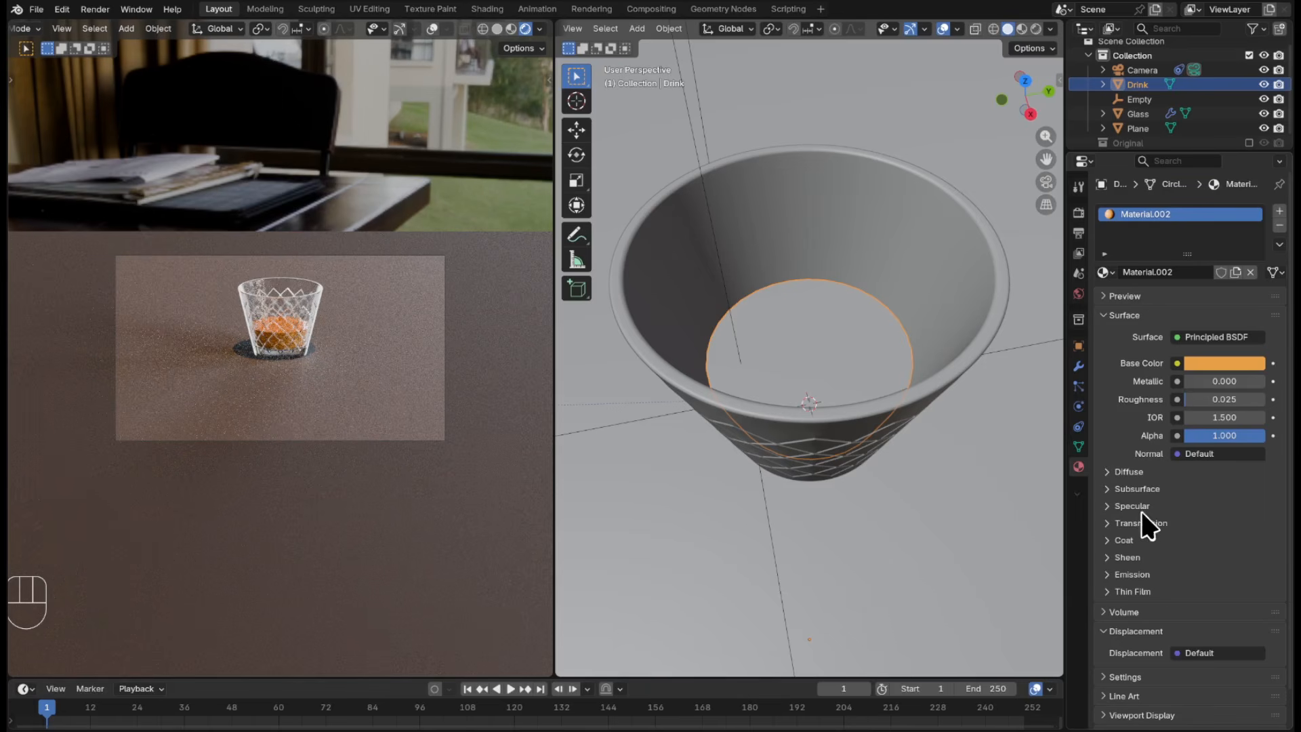
left_click(1108, 523)
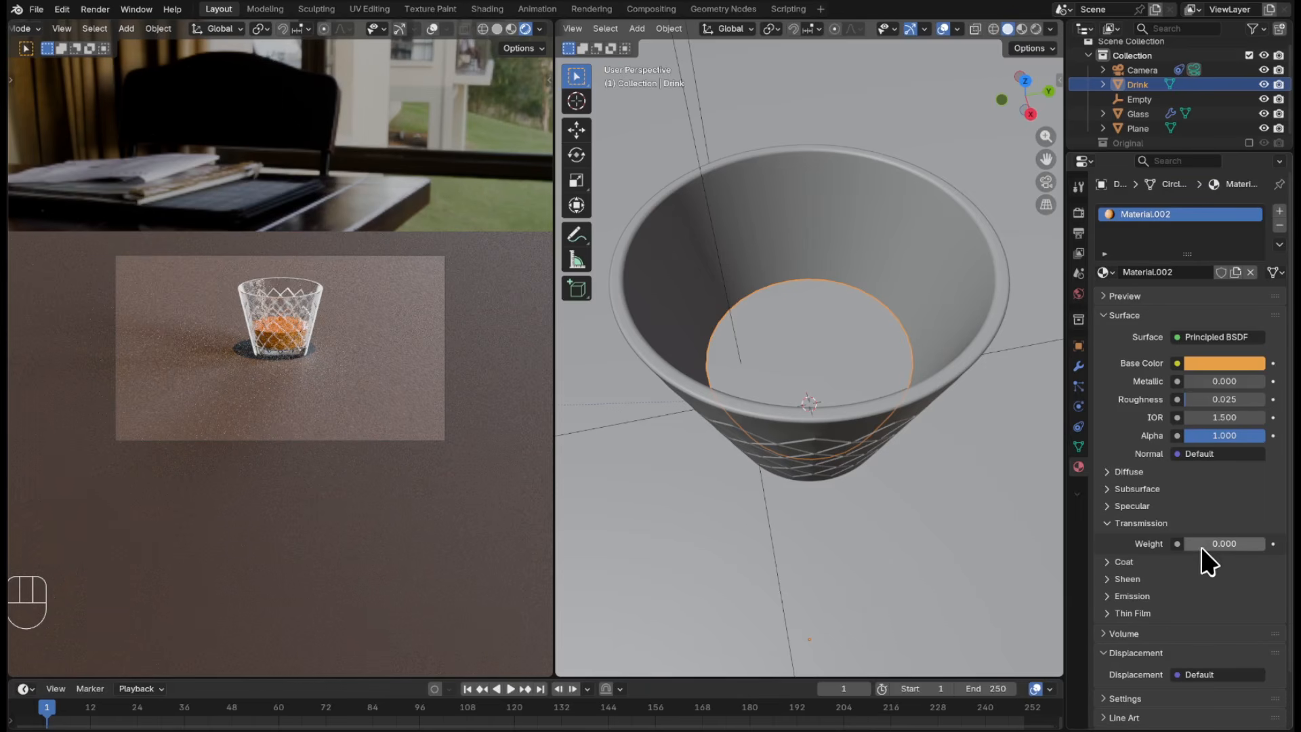
left_click_drag(1203, 544, 1260, 543)
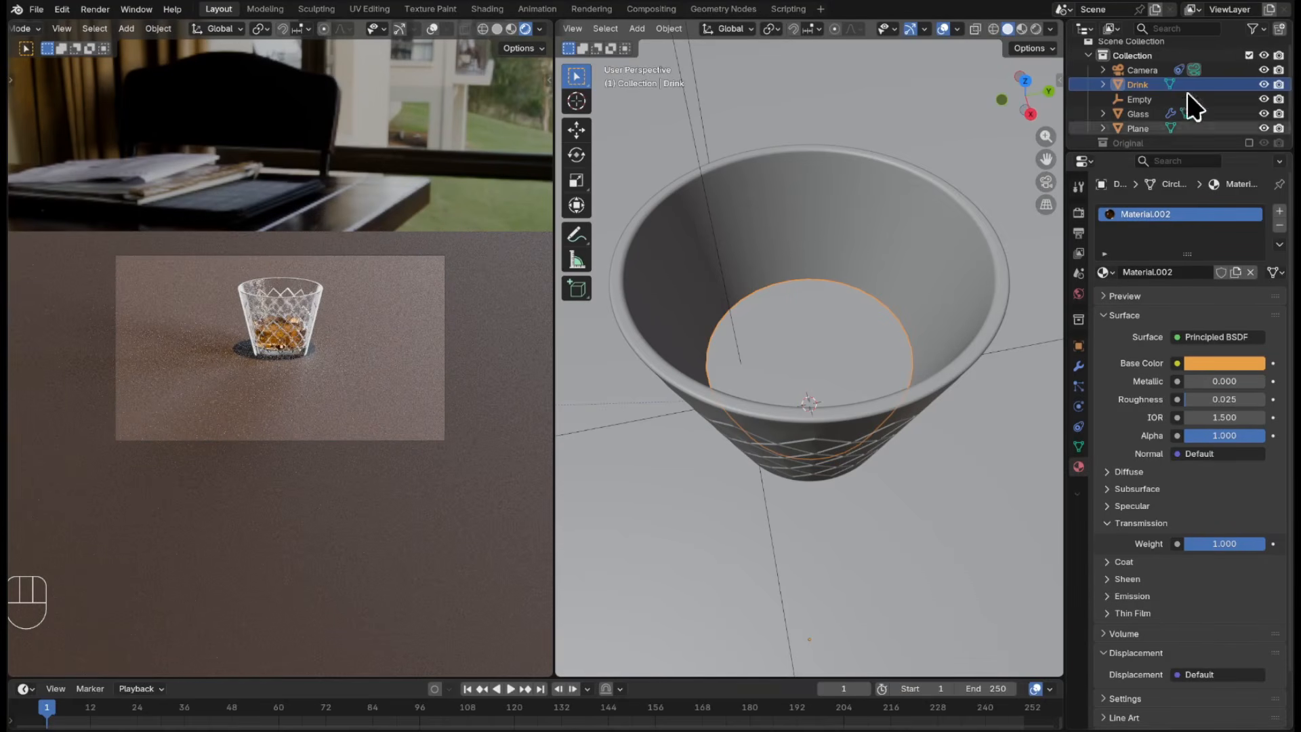
- Enable depth of field on the camera and set the Empty as its focus object
left_click(1140, 69)
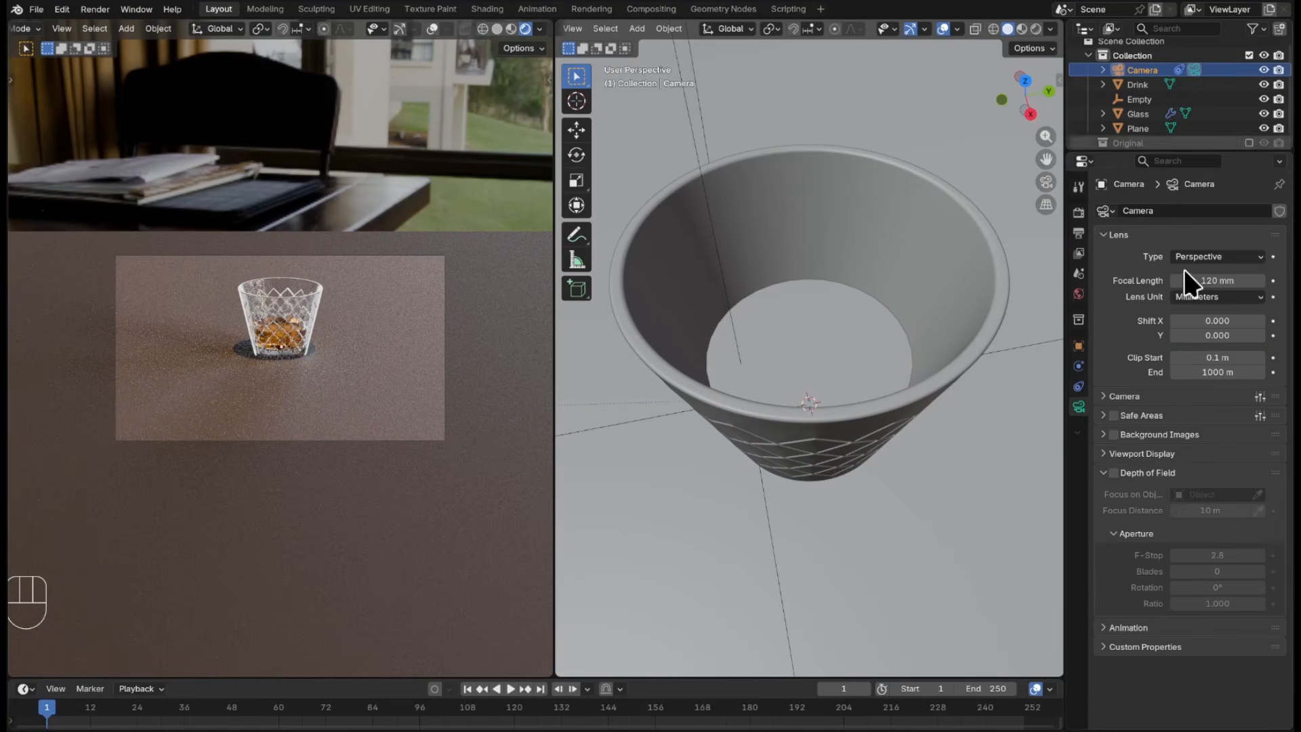
left_click(1146, 473)
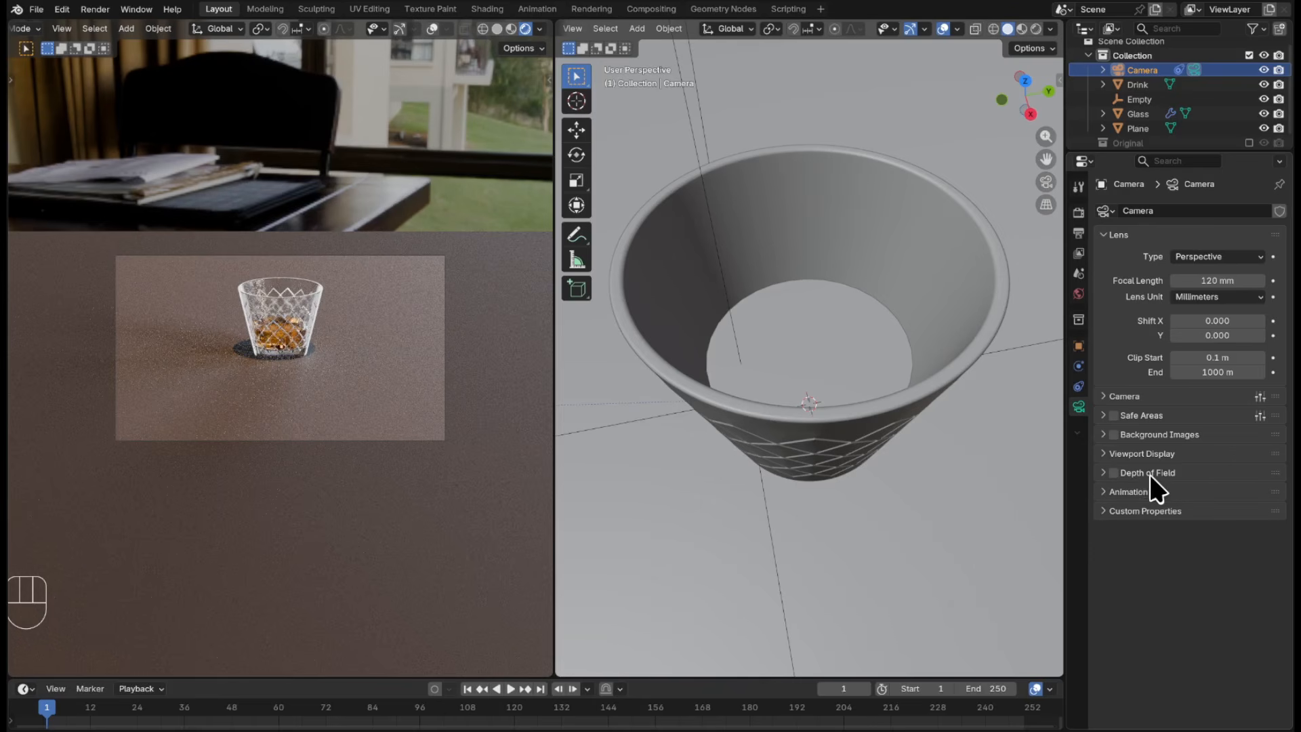
left_click(1104, 473)
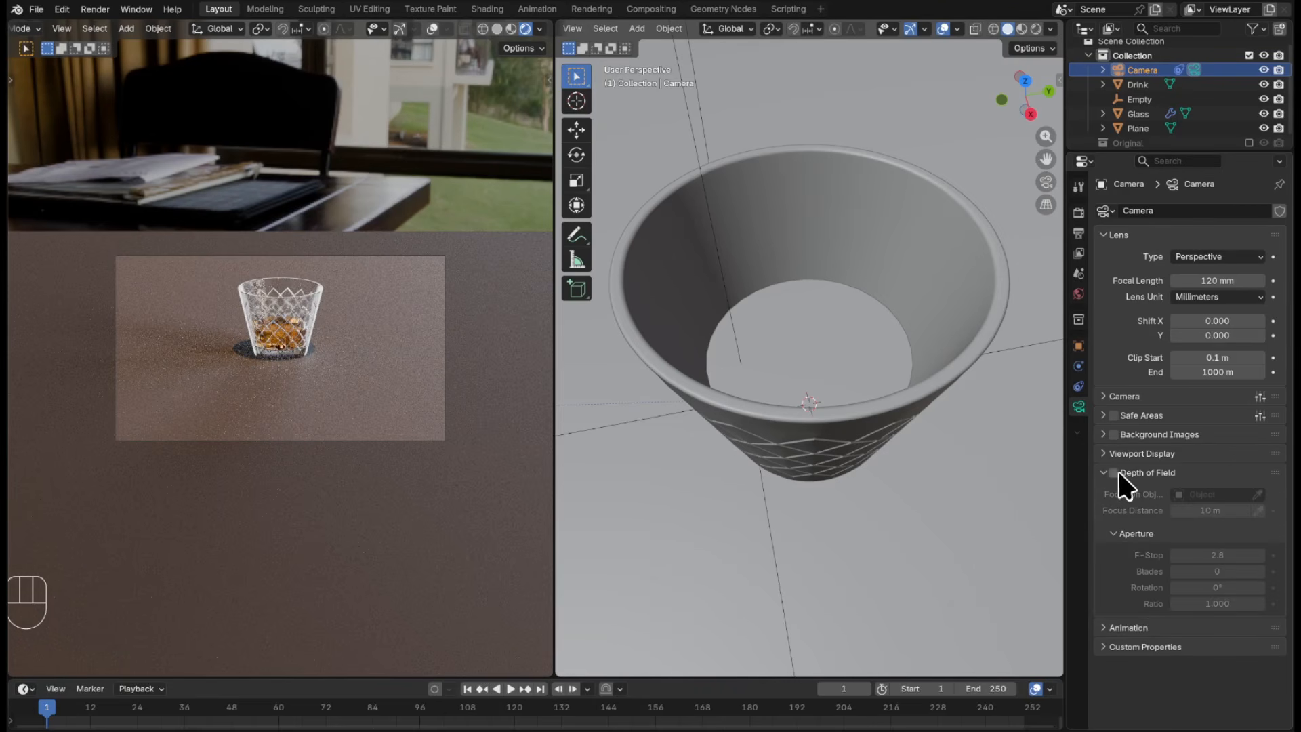
left_click(1114, 472)
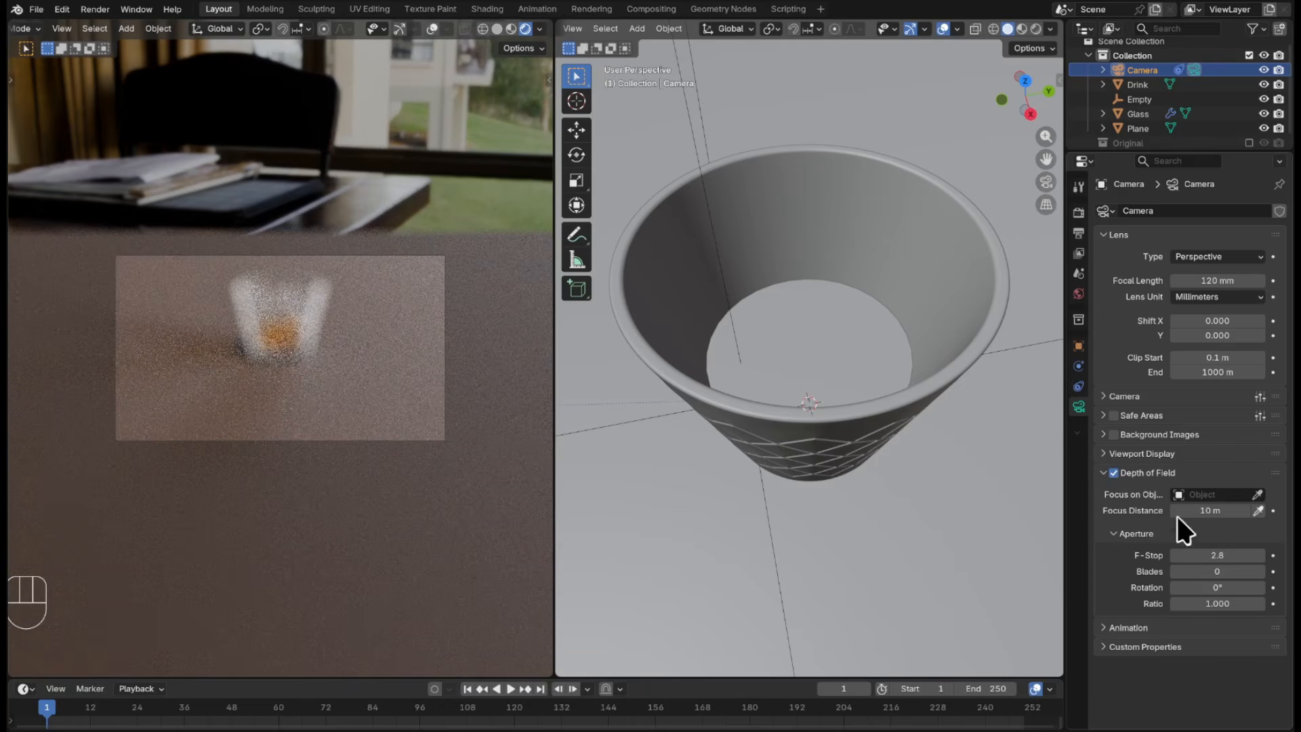
left_click(1214, 494)
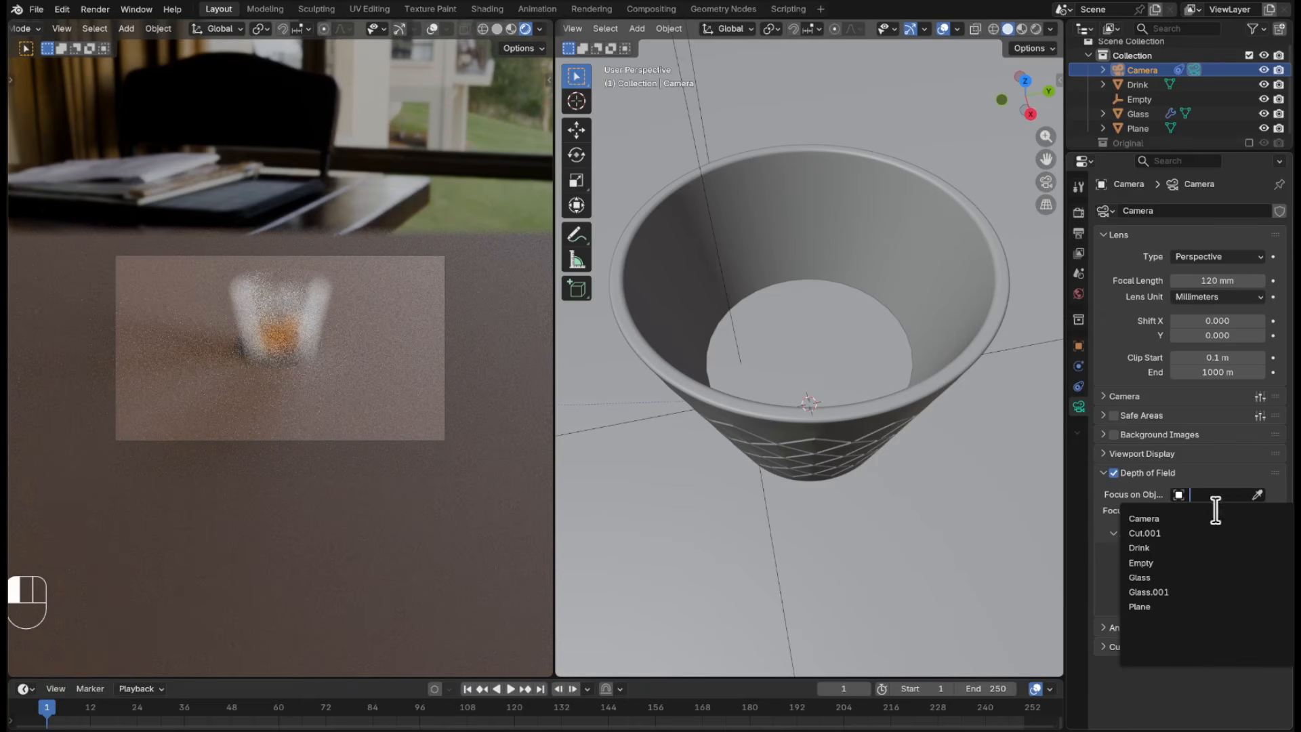
left_click(1197, 563)
- Set the camera's depth of field F-Stop to 1.5
left_click(1220, 555)
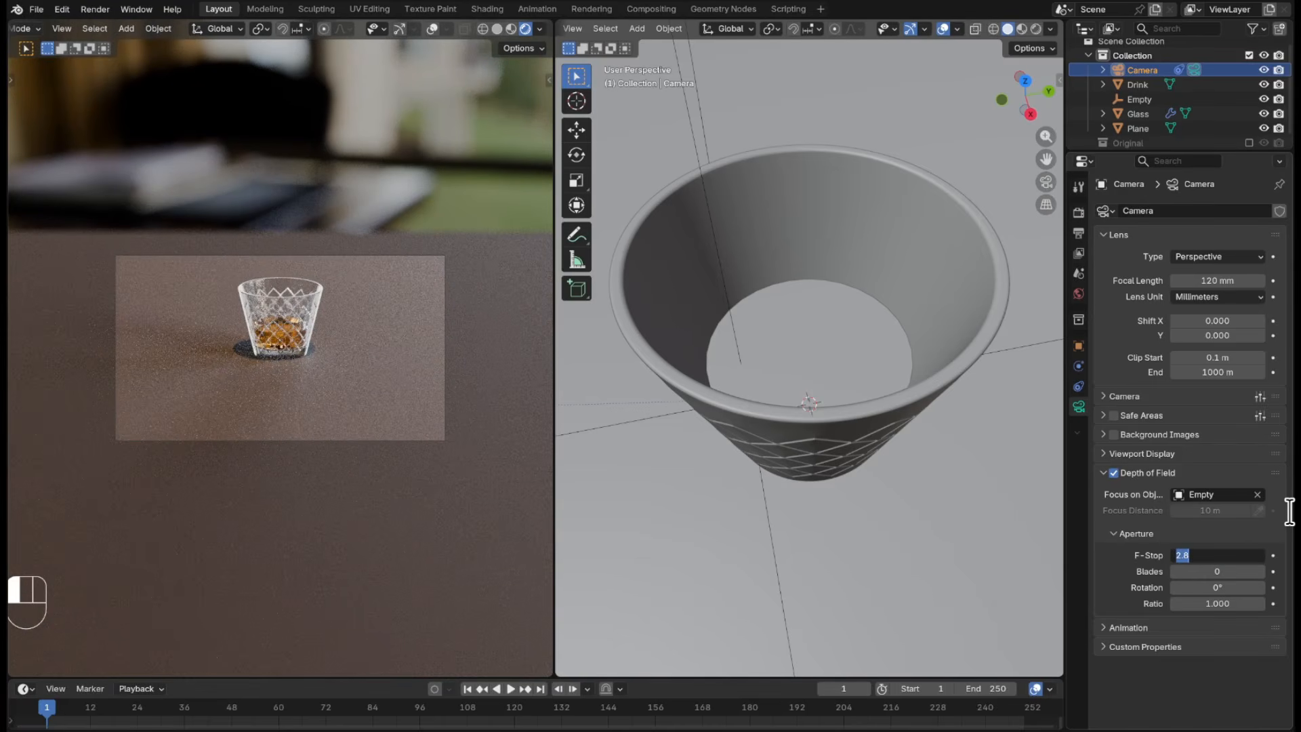
type("1.5")
key("Return")
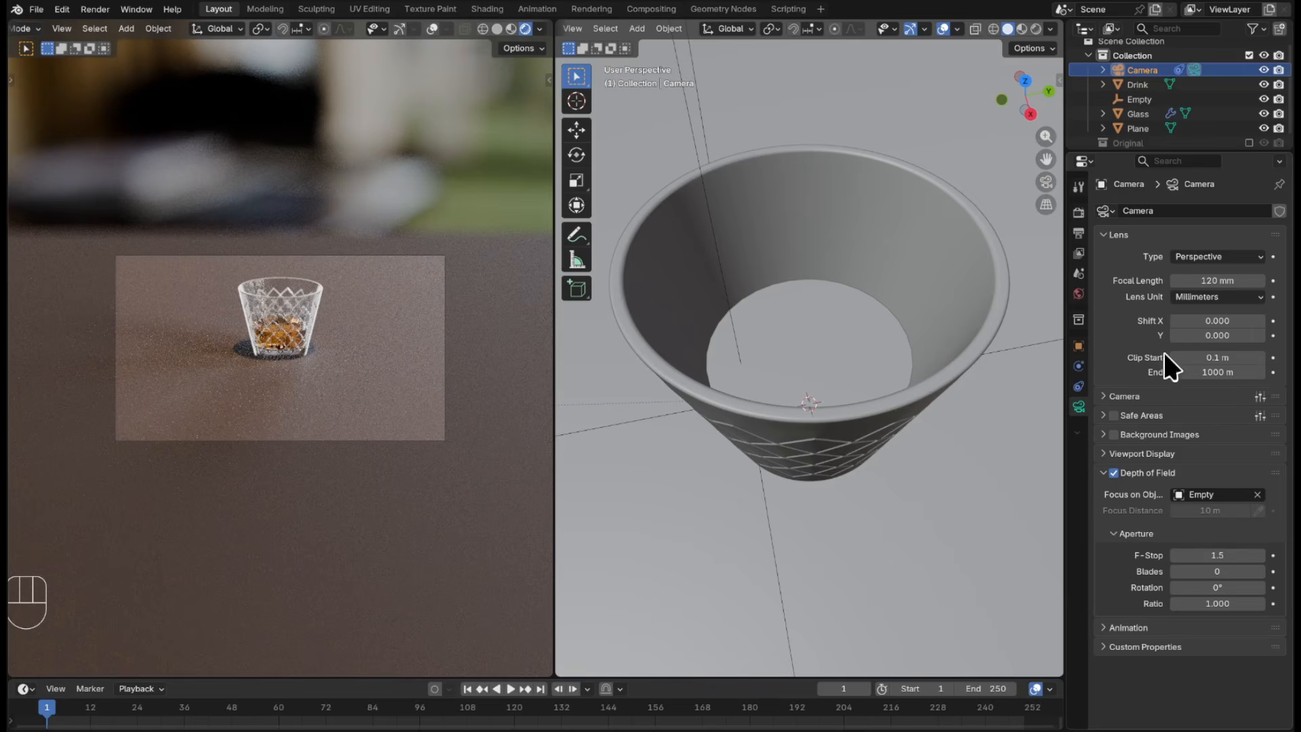
- Inspect the filled glass up close in the rendered camera view and select the Glass object
scroll(311, 327, "up", 7)
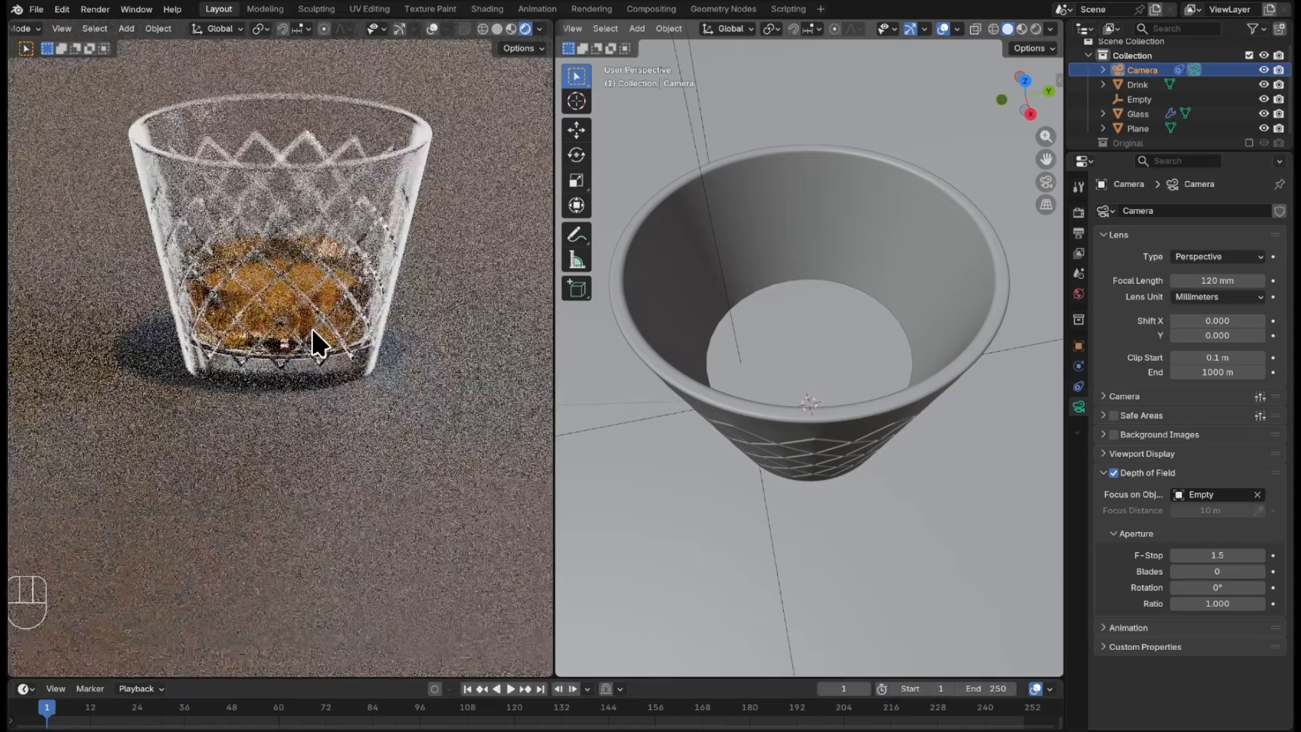
scroll(311, 326, "down", 6)
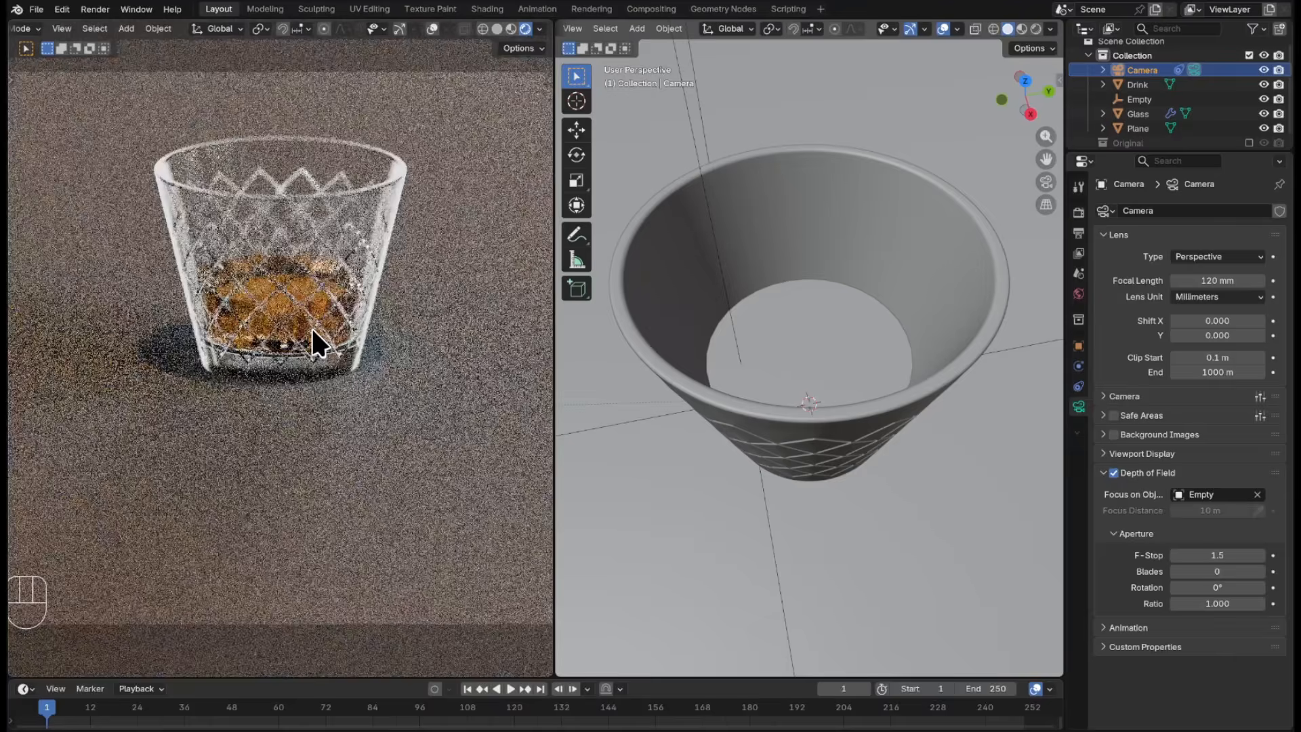
left_click(311, 327)
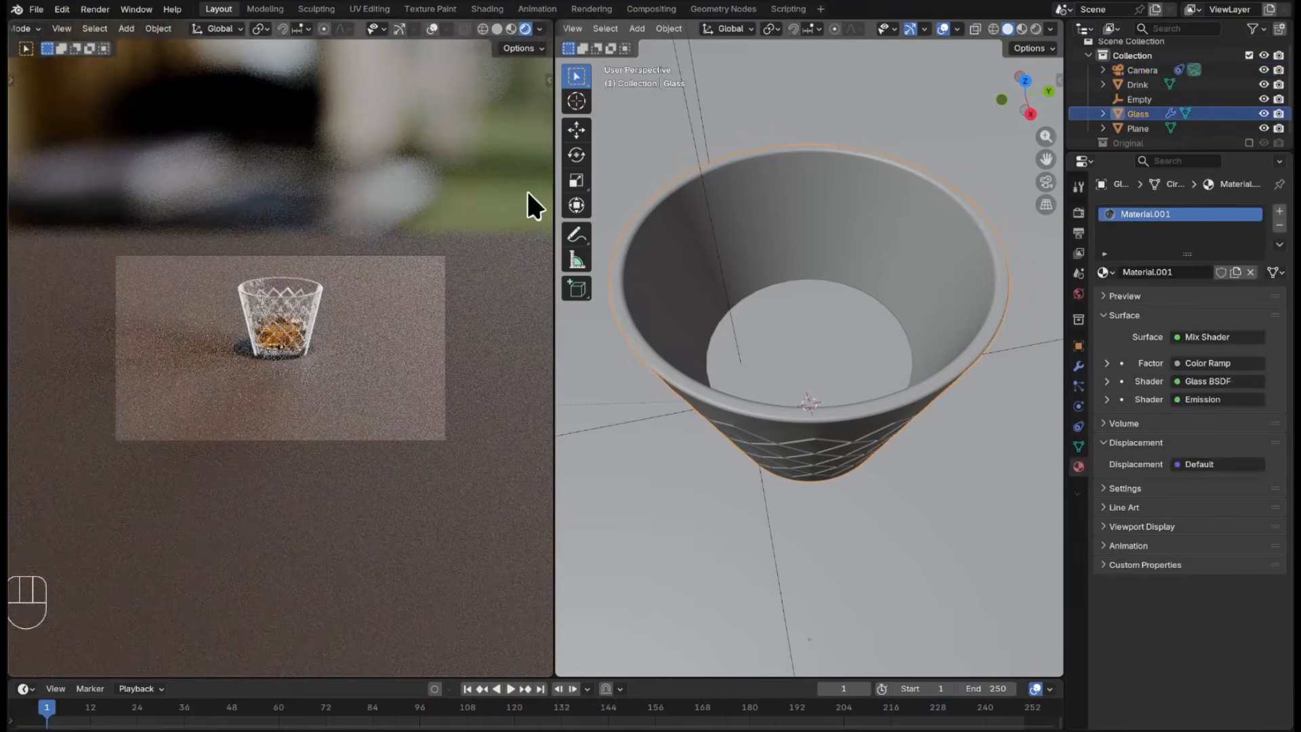